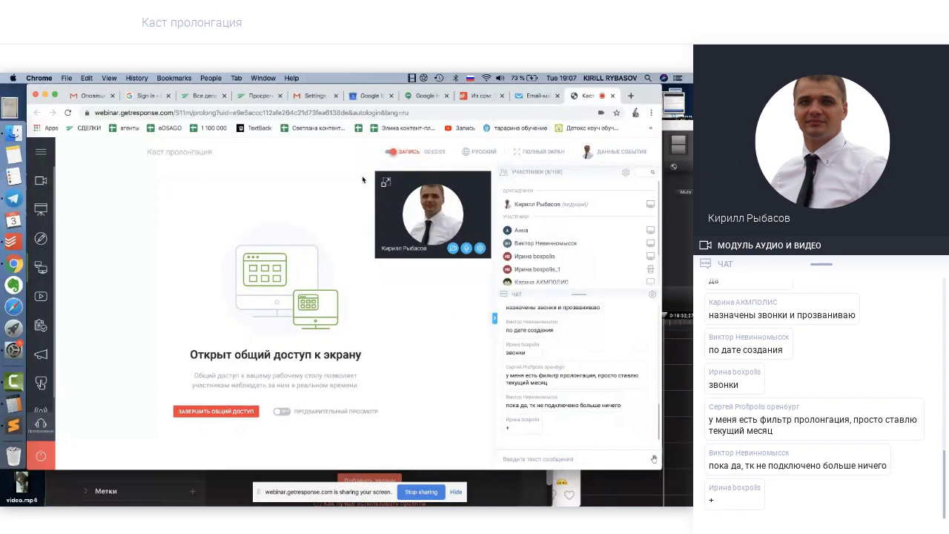
Create a new deal for client PUMA TEST, opening its card '3. 3 с PUMA TEST'
left_click(202, 99)
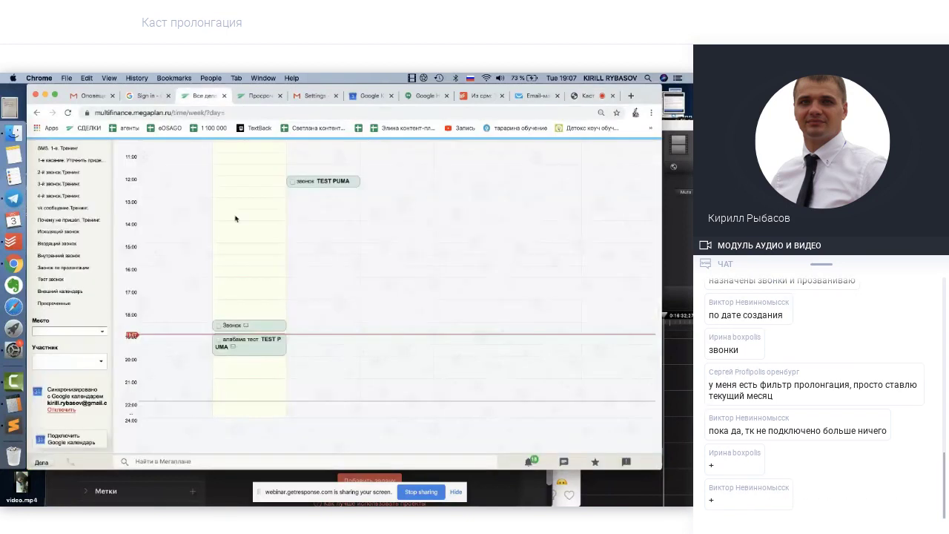
scroll(236, 218, "up", 5)
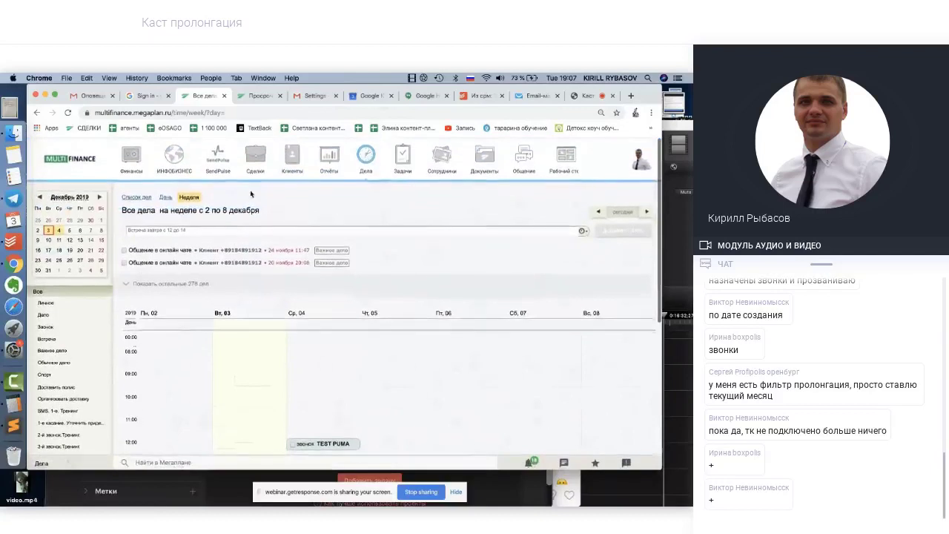
mouse_move(256, 172)
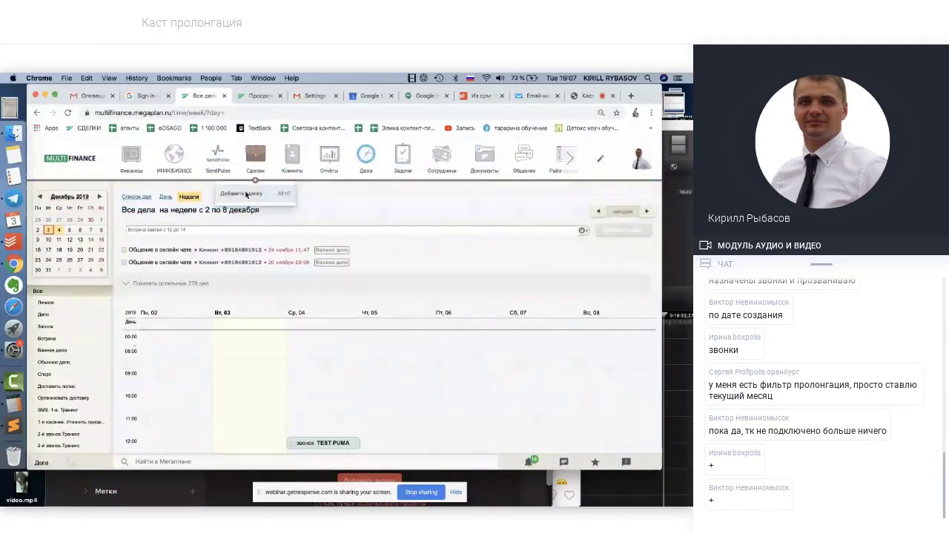
left_click(247, 193)
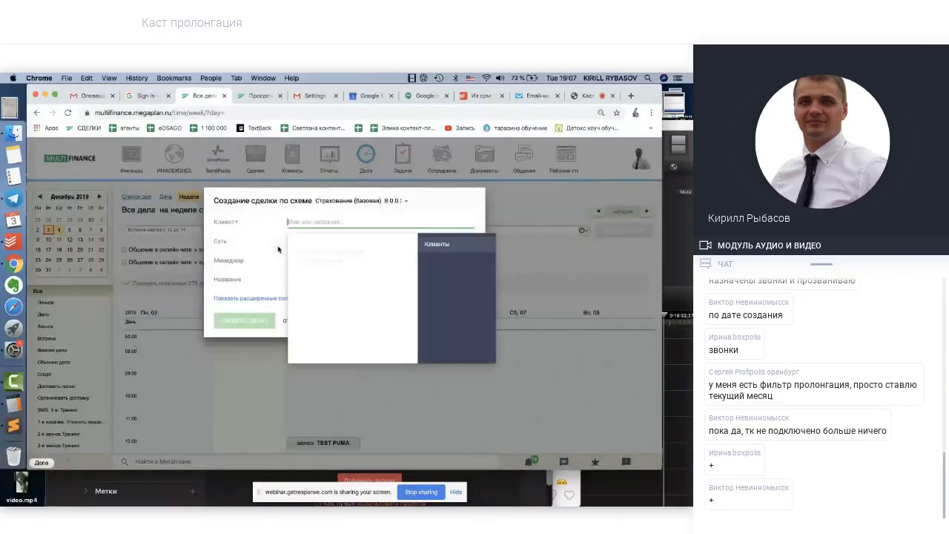
type("pum")
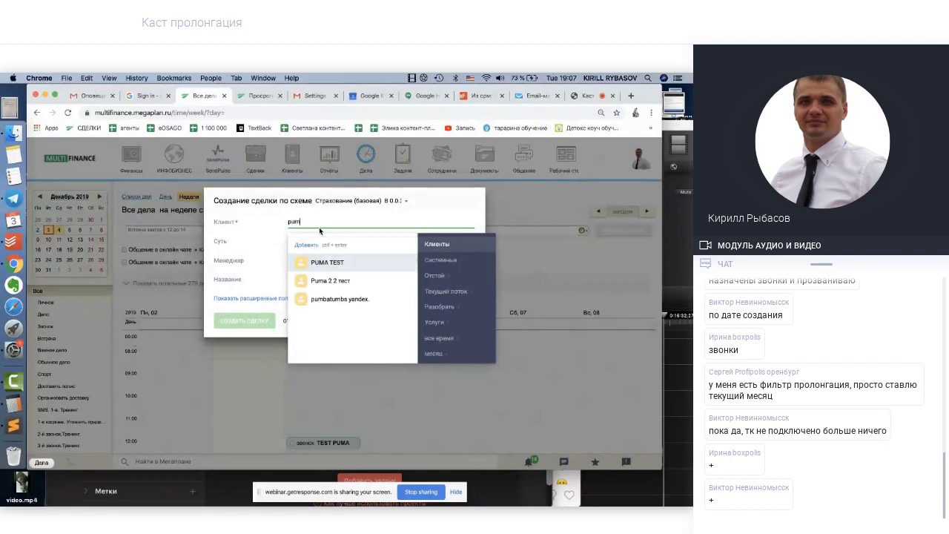
left_click(327, 264)
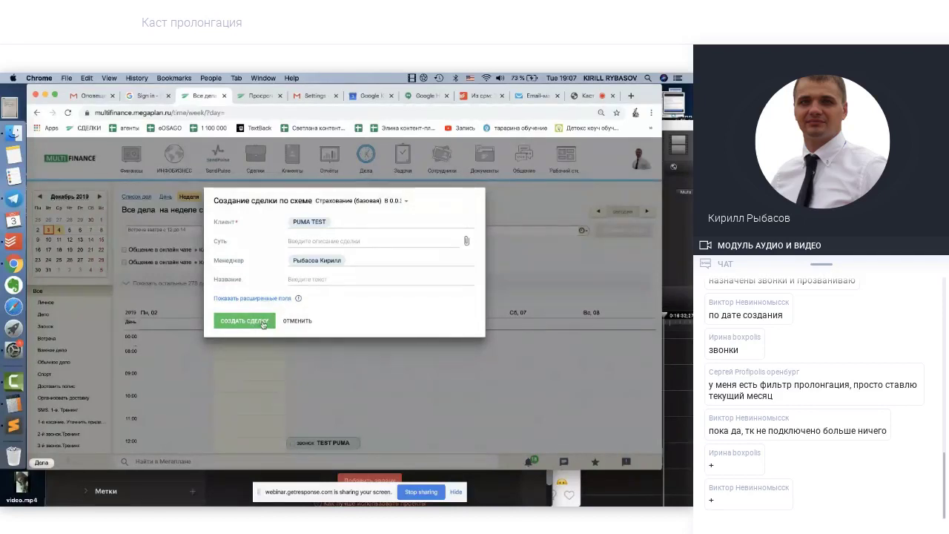
left_click(262, 323)
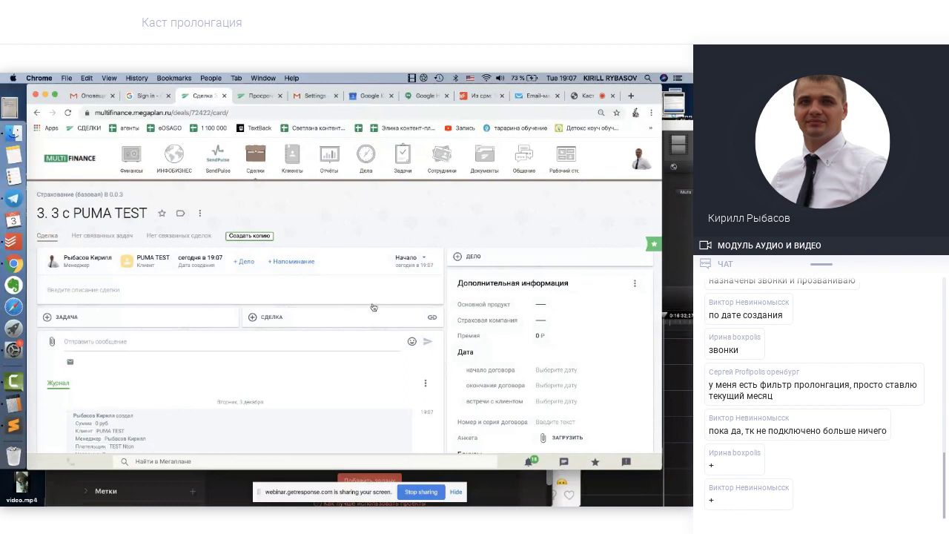
Set the main product to осаго and the insurance company to согласие
left_click(541, 304)
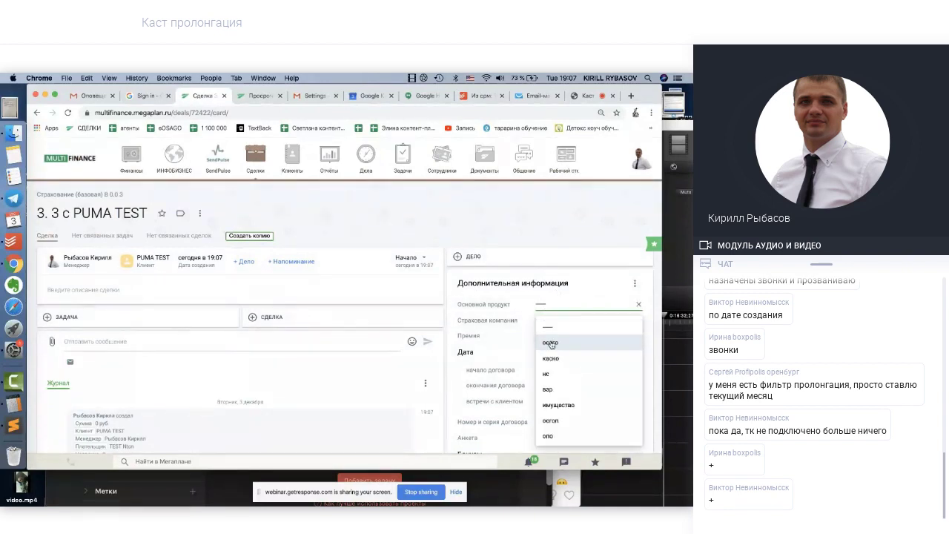
left_click(552, 343)
left_click(549, 321)
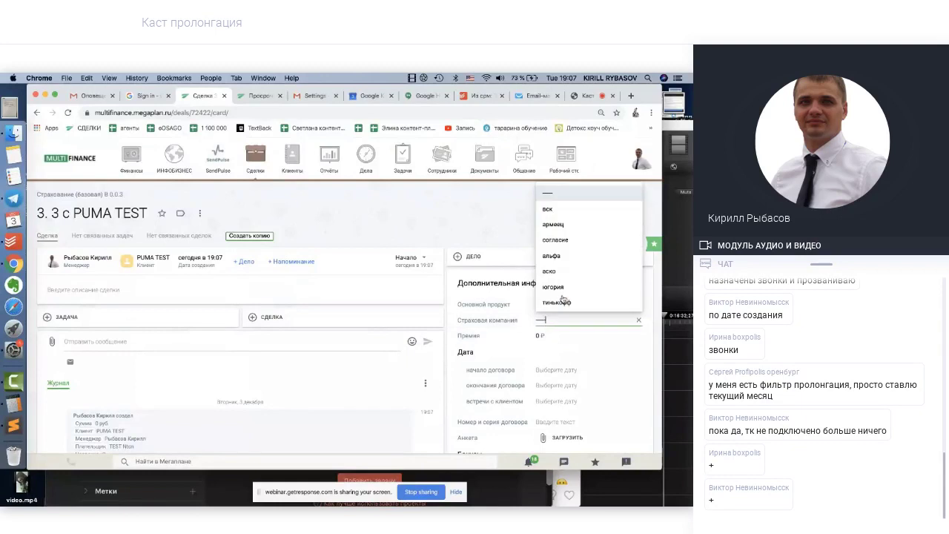
left_click(556, 240)
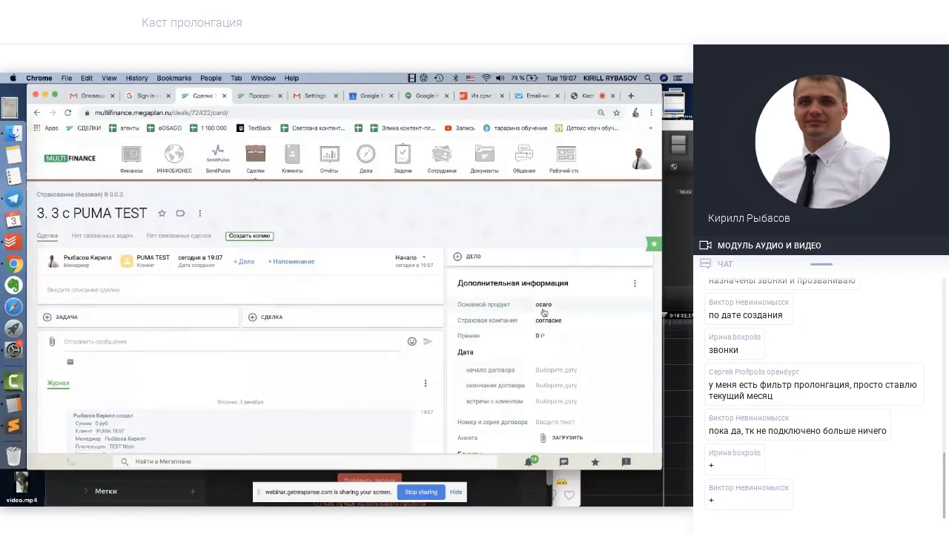
Enter a premium of 9 000 ₽
left_click(541, 336)
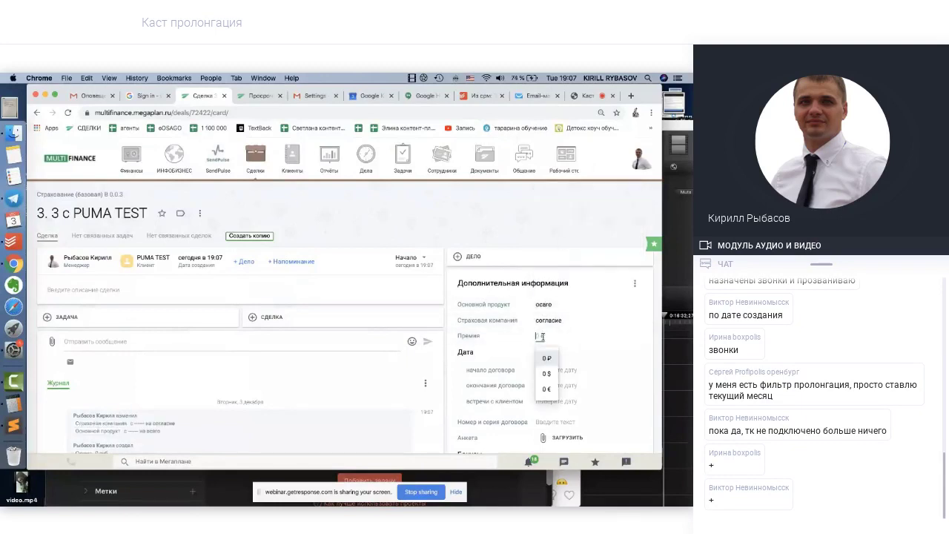
type("90000")
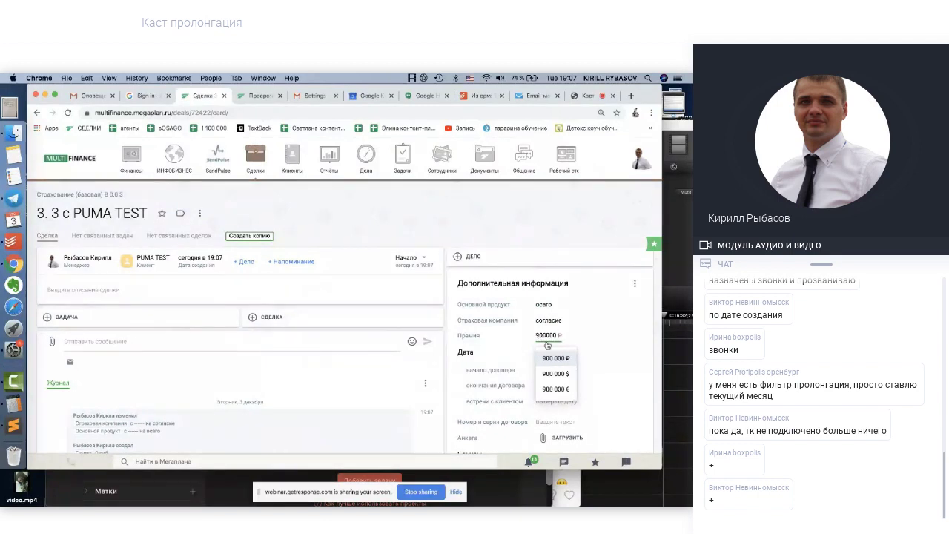
key("BackSpace")
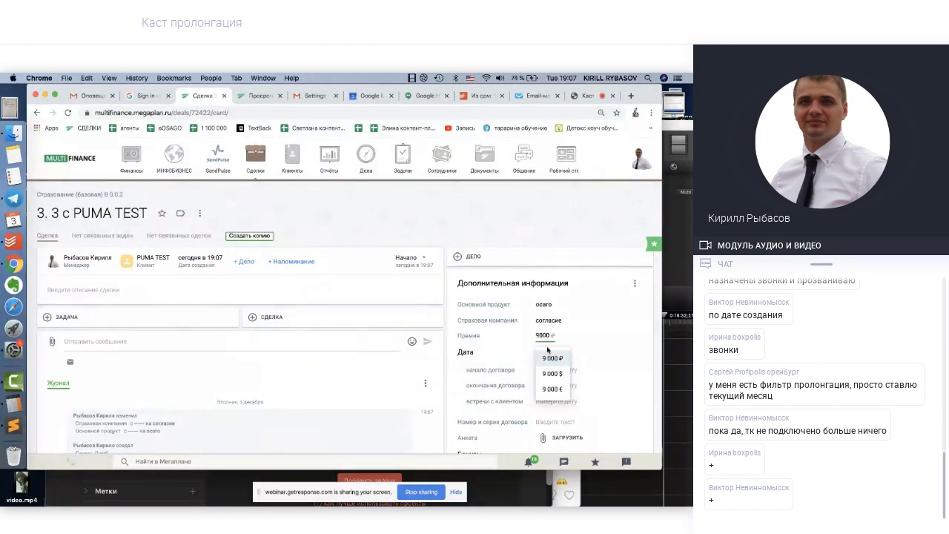
left_click(551, 358)
scroll(548, 369, "down", 1)
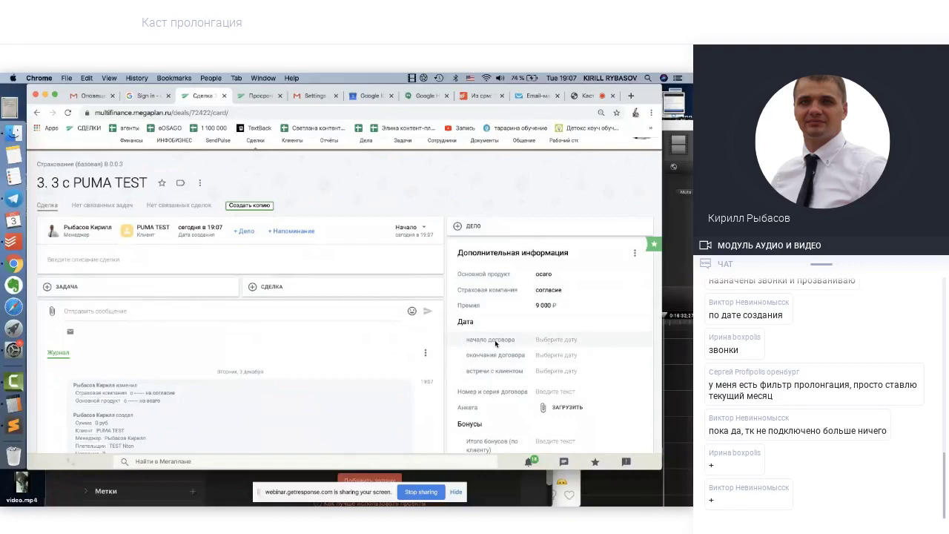
Try contract start dates of the 4th, then the 7th, and confirm
left_click(553, 339)
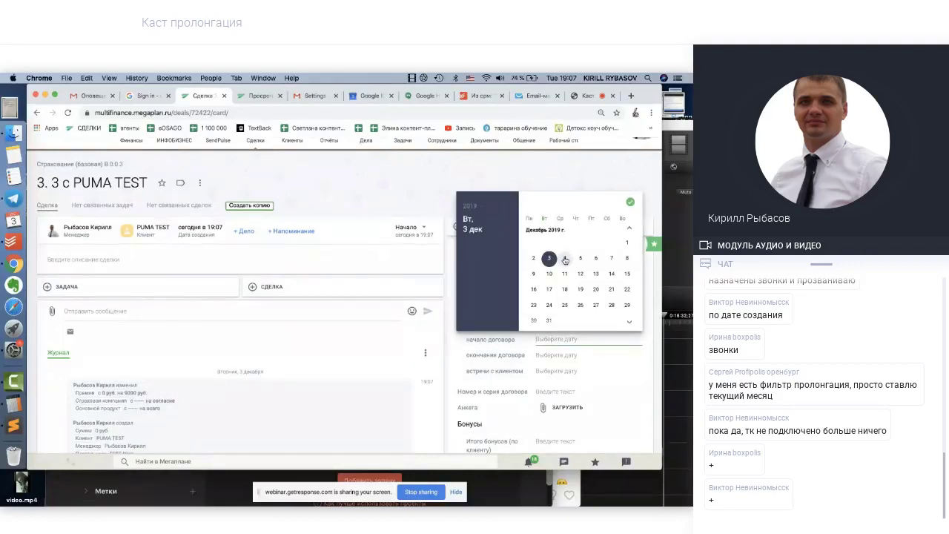
left_click(565, 259)
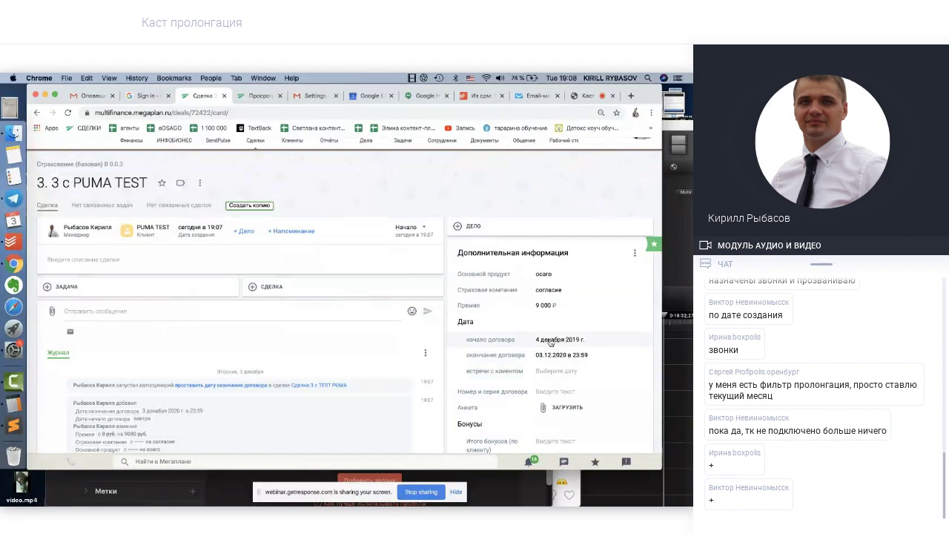
left_click(550, 339)
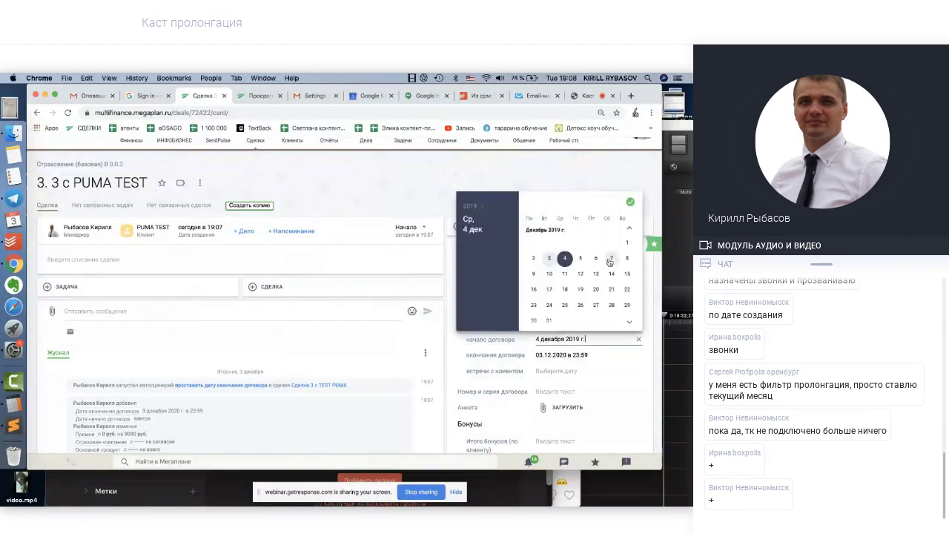
left_click(610, 259)
left_click(629, 202)
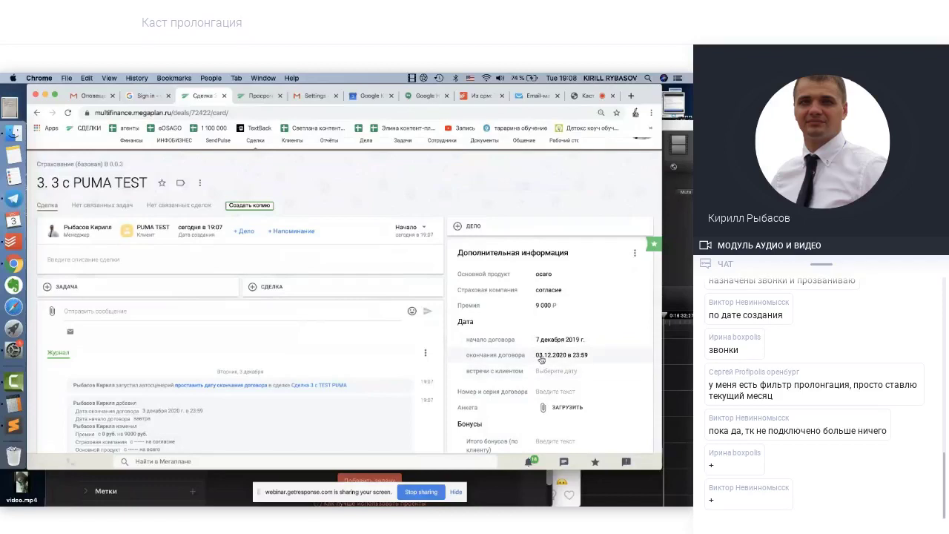
Clear the contract dates and set the start to 8 December 2019, ending 07.12.2020 at 23:59
left_click(601, 356)
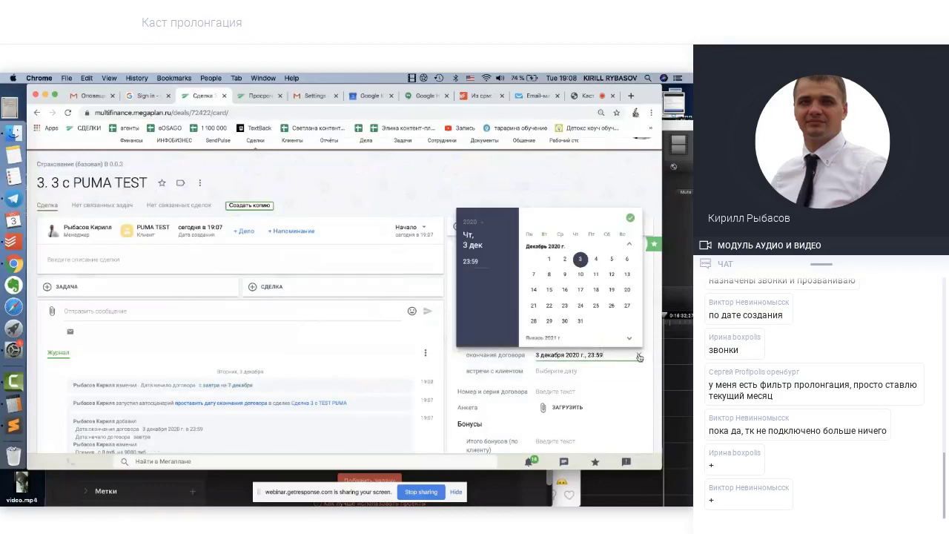
left_click(640, 357)
left_click(608, 343)
left_click(637, 341)
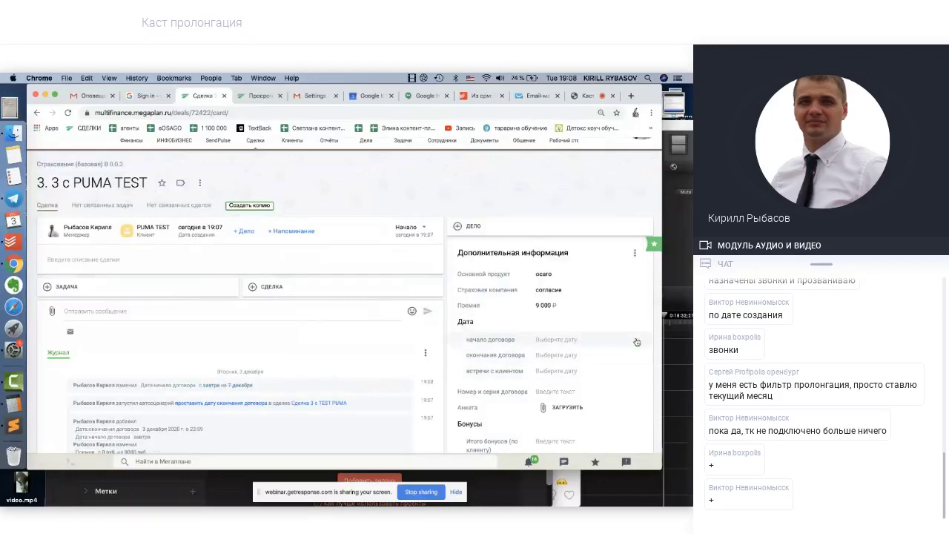
left_click(566, 341)
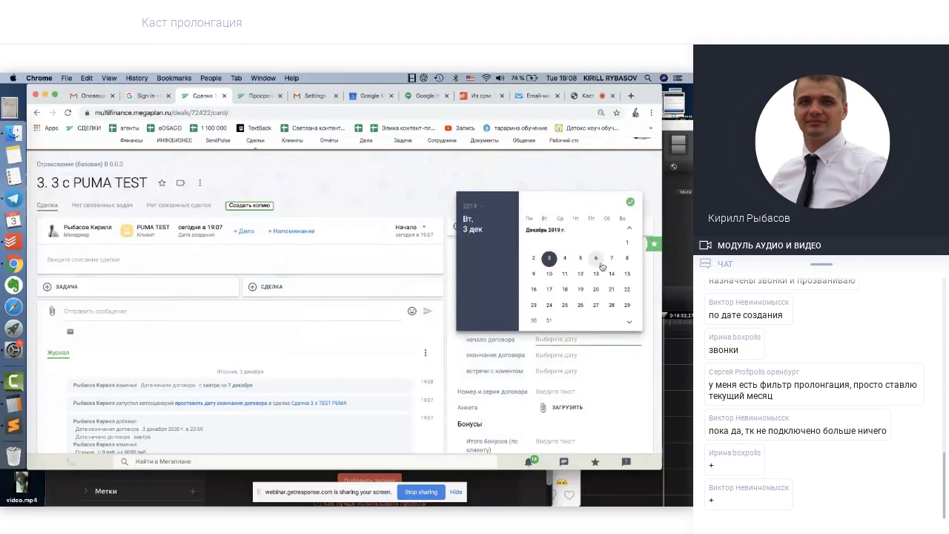
left_click(627, 258)
left_click(576, 164)
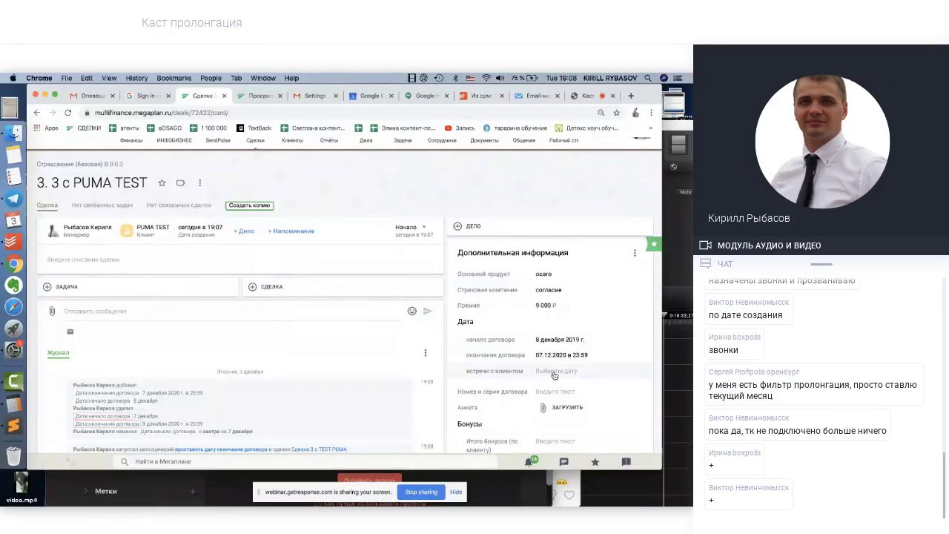
Set the client meeting date to 6 December 2019
left_click(553, 372)
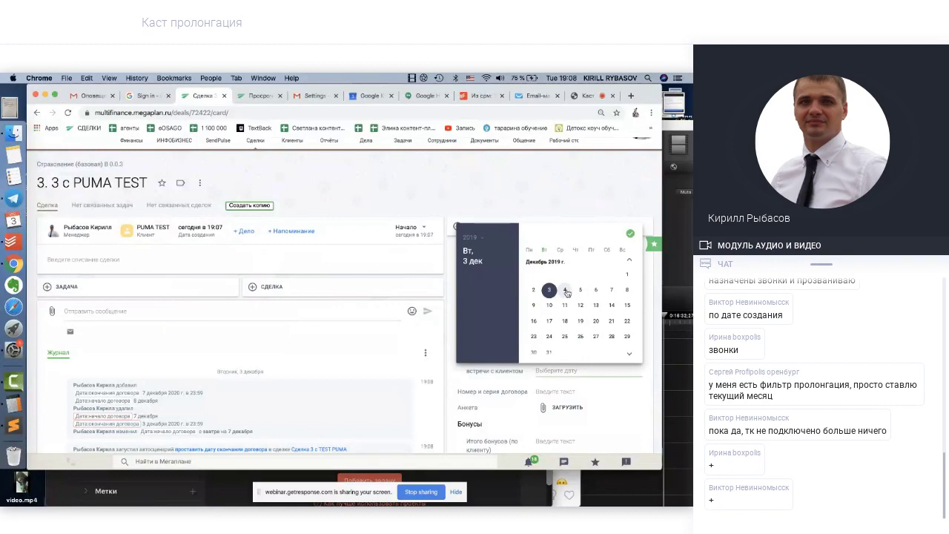
left_click(598, 290)
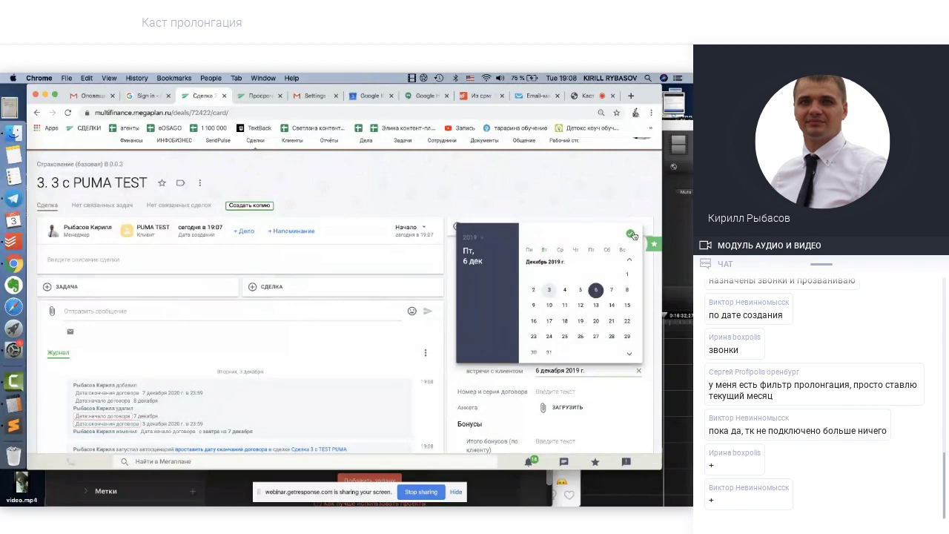
left_click(630, 233)
scroll(552, 256, "down", 1)
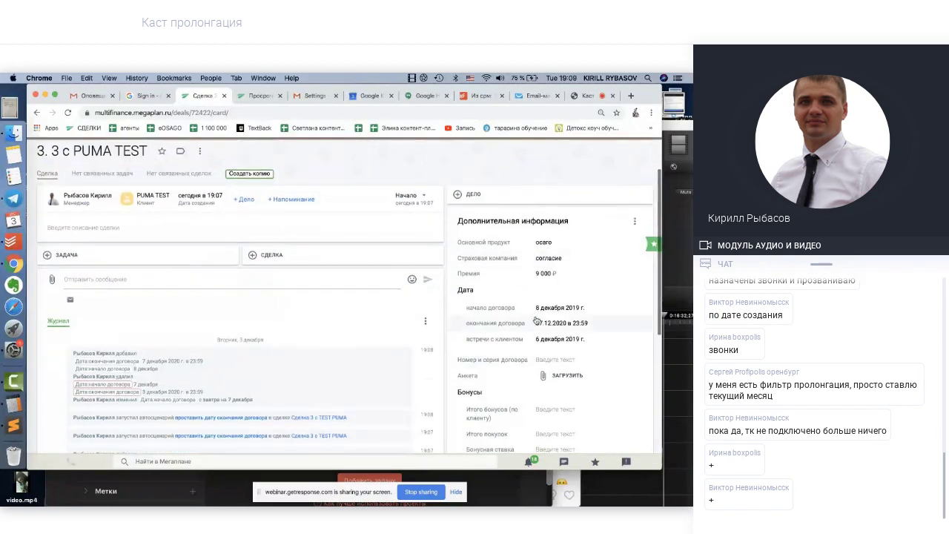
Enter the contract number and open the file picker for the Анкета questionnaire
left_click(540, 359)
type("111")
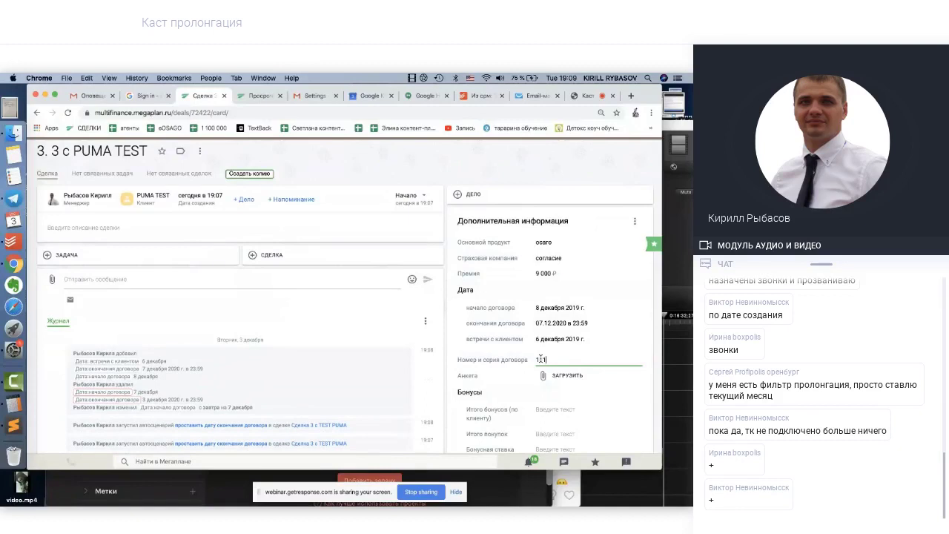
key("Return")
left_click(555, 376)
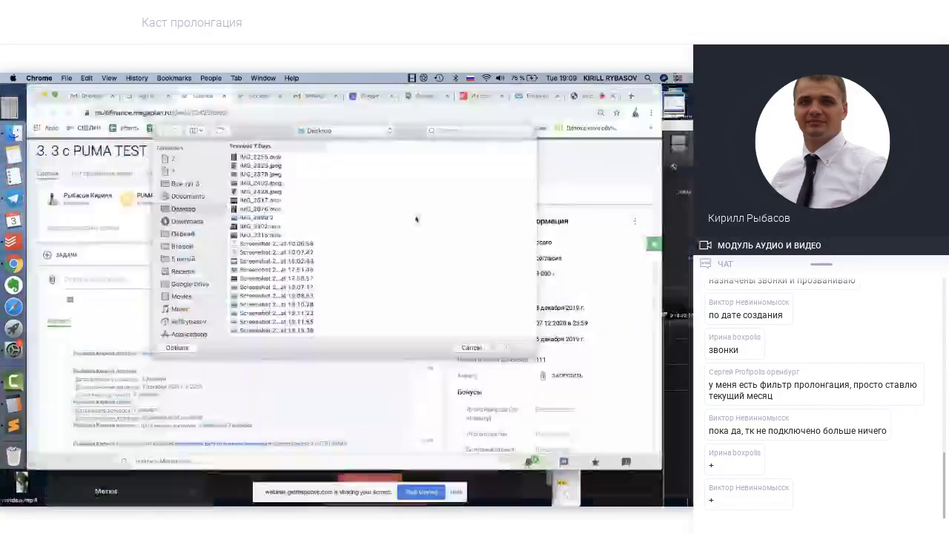
Attach Screenshot 2019-03-31 at 22.39.29.png as the questionnaire, leaving the deal stage unchanged
left_click(276, 333)
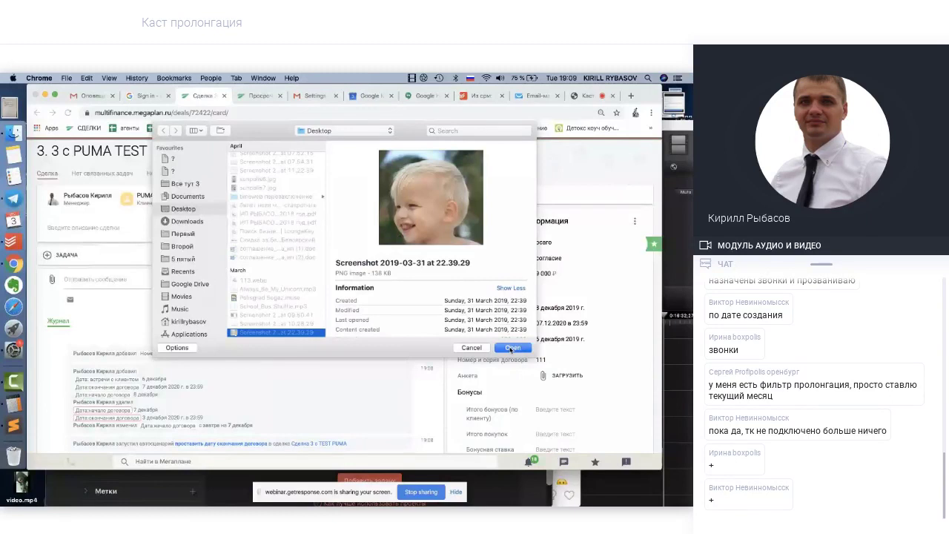
left_click(511, 348)
left_click(424, 196)
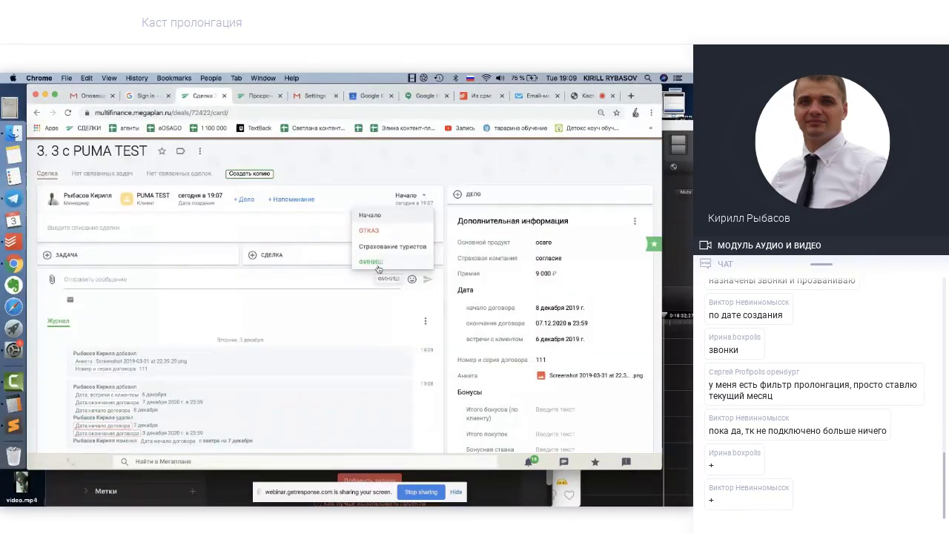
left_click(405, 160)
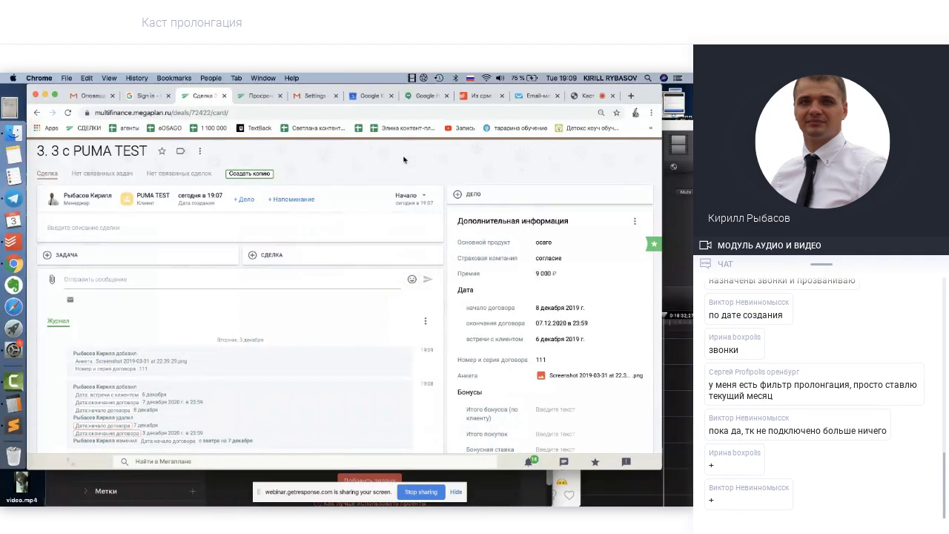
Switch to the webinar tab, then return to the Megaplan deal card
left_click(587, 97)
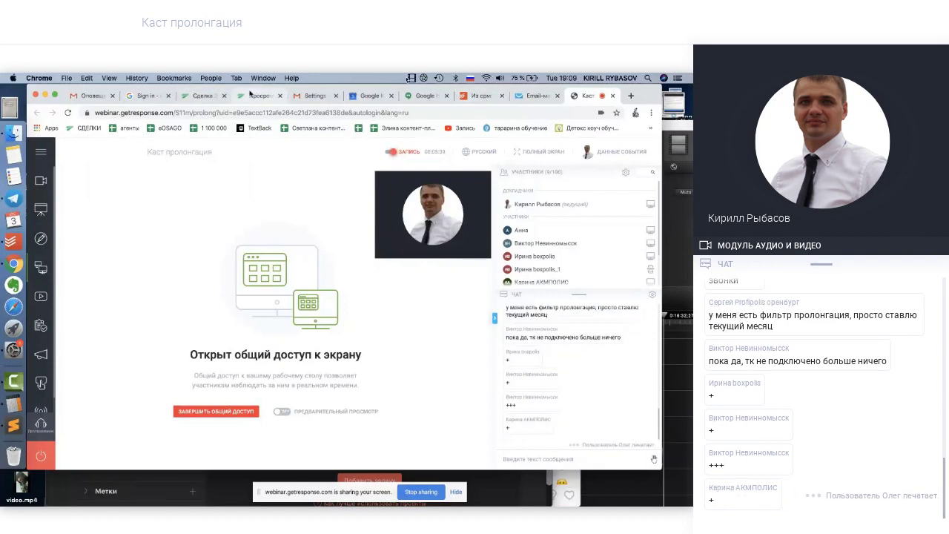
left_click(200, 96)
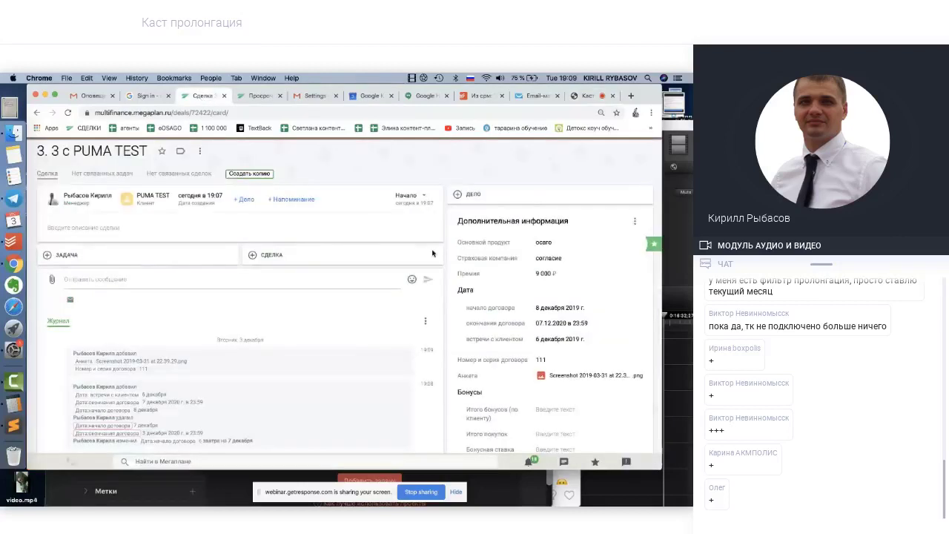
scroll(527, 387, "down", 2)
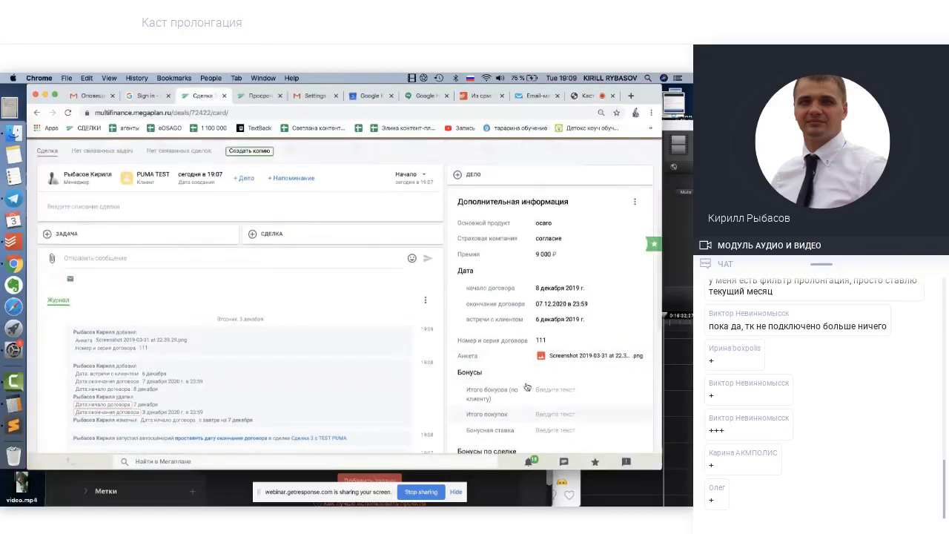
scroll(526, 388, "up", 3)
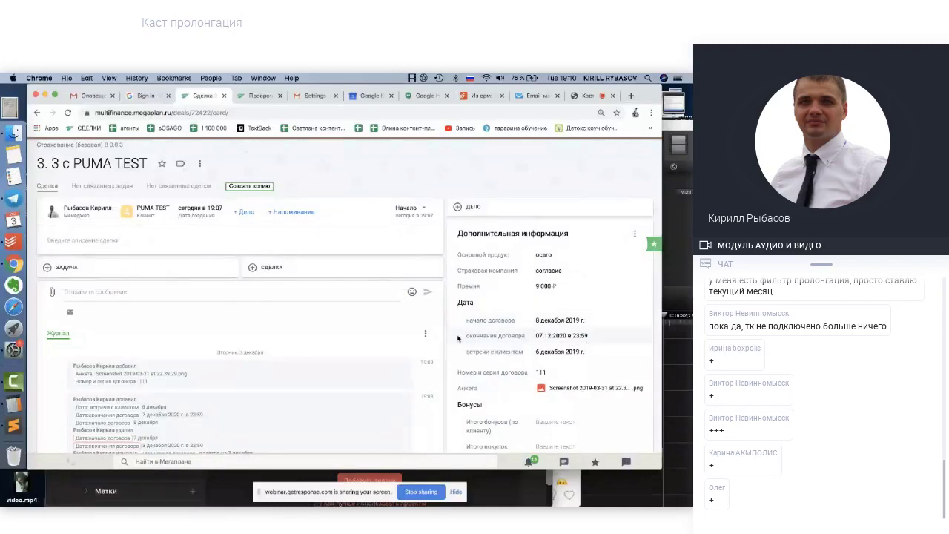
left_click_drag(464, 339, 589, 337)
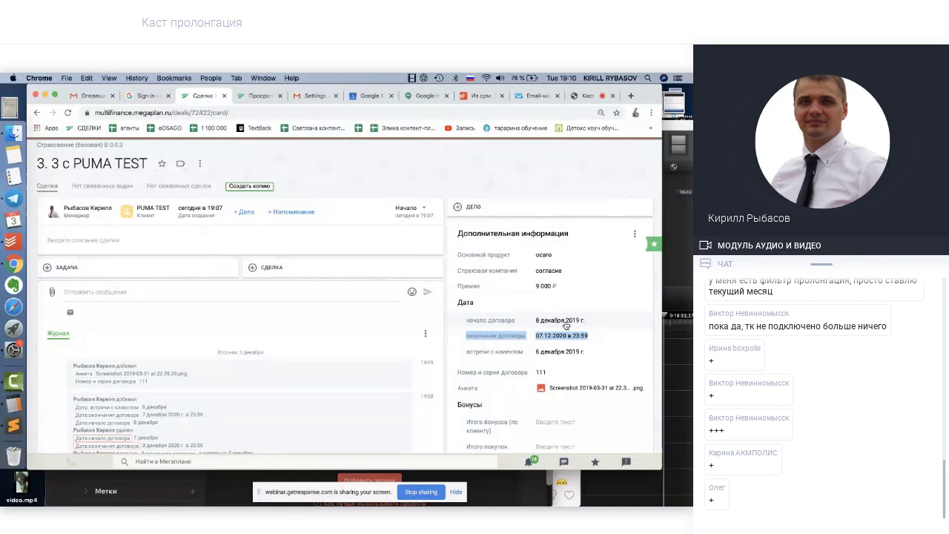
Open the Сделки section of the Megaplan settings from the account menu
scroll(508, 331, "up", 2)
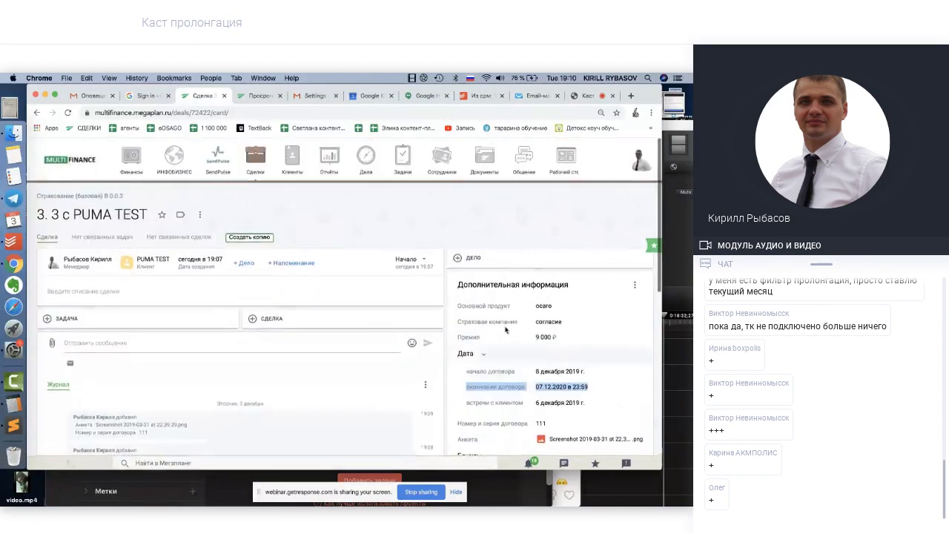
left_click(639, 159)
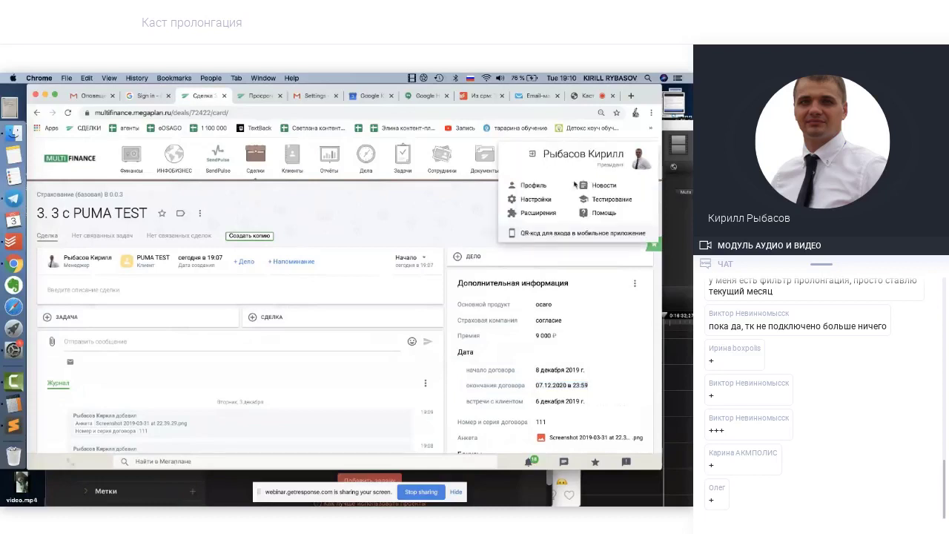
left_click(534, 200)
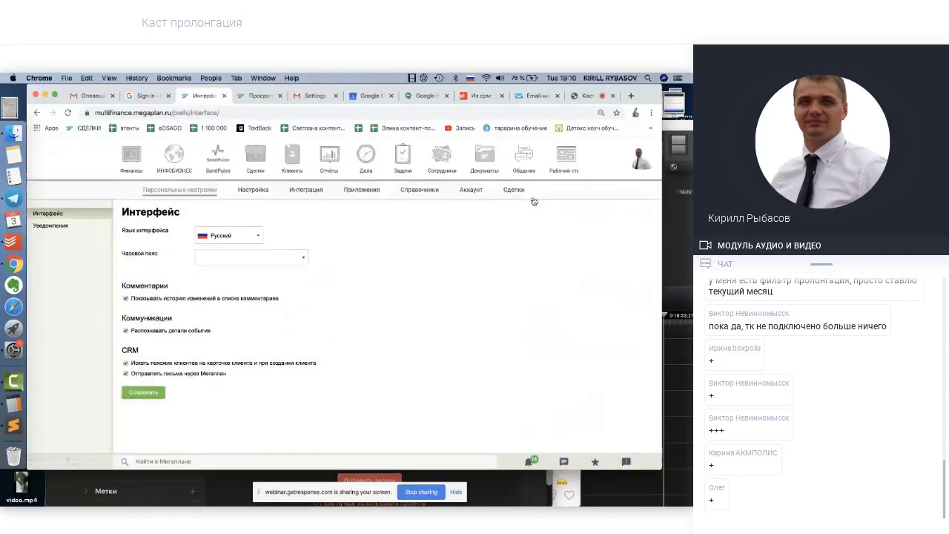
left_click(512, 190)
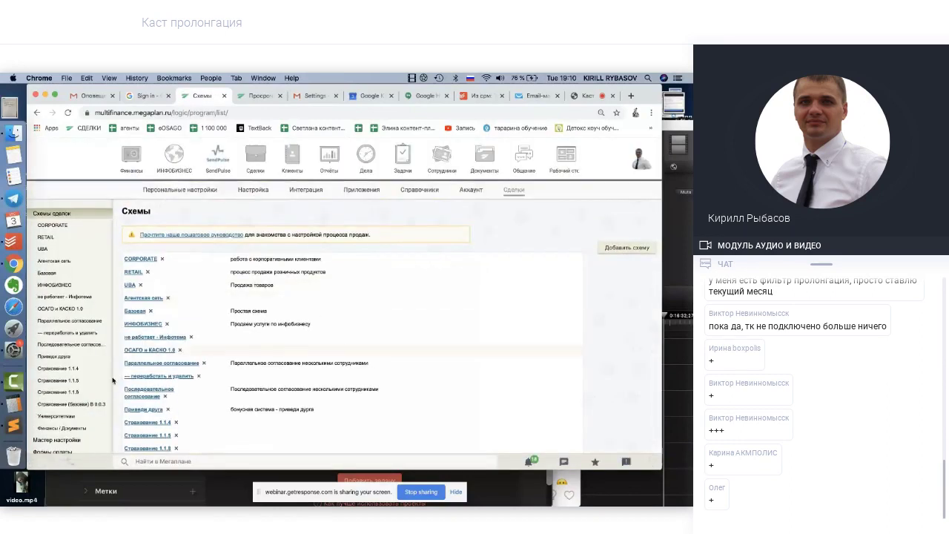
Open the Страхование (базовая) В 0.0.3 scheme and start adding a new property
left_click(87, 405)
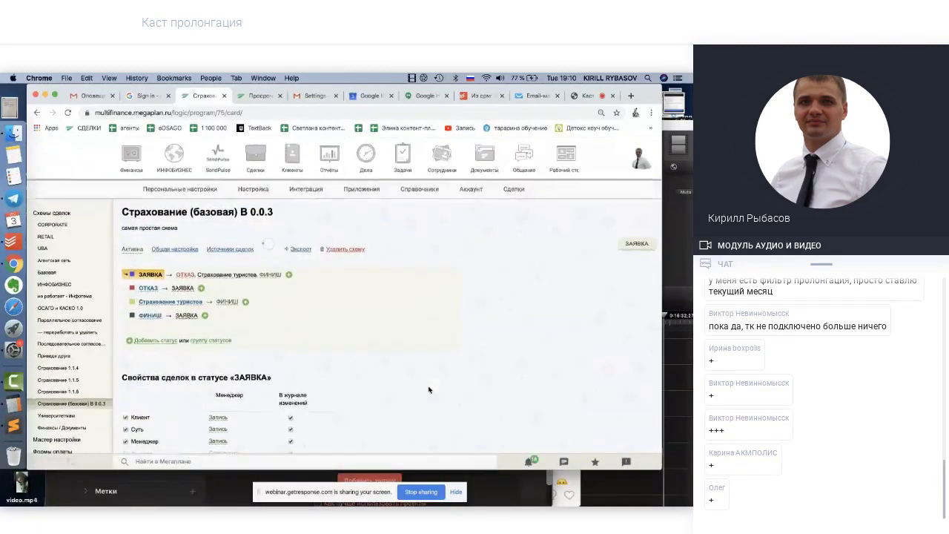
scroll(429, 389, "down", 10)
scroll(429, 390, "down", 10)
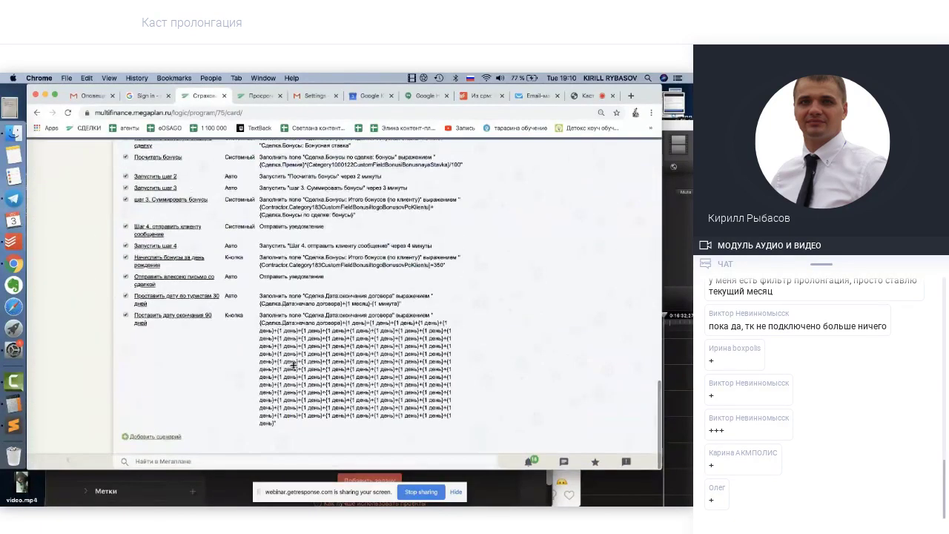
scroll(294, 365, "up", 2)
scroll(293, 365, "up", 5)
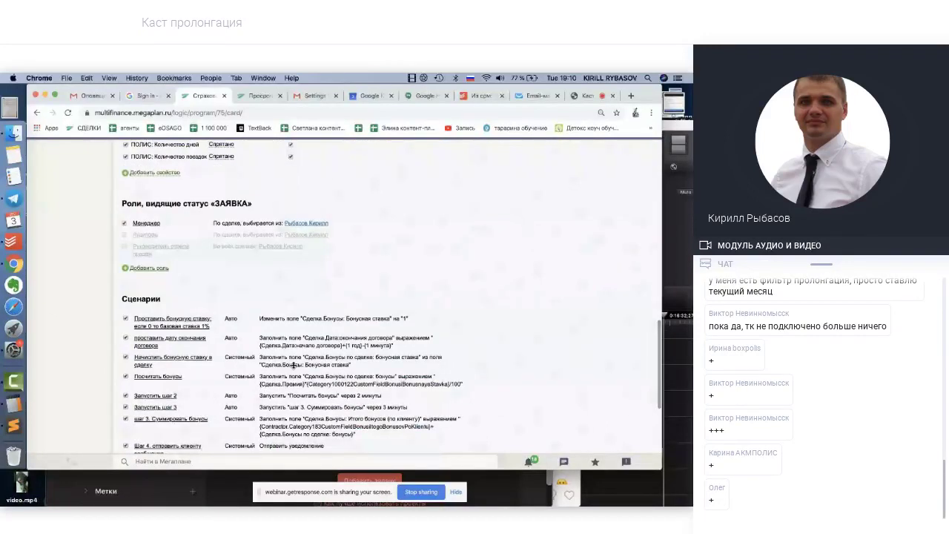
scroll(293, 365, "up", 5)
left_click(152, 328)
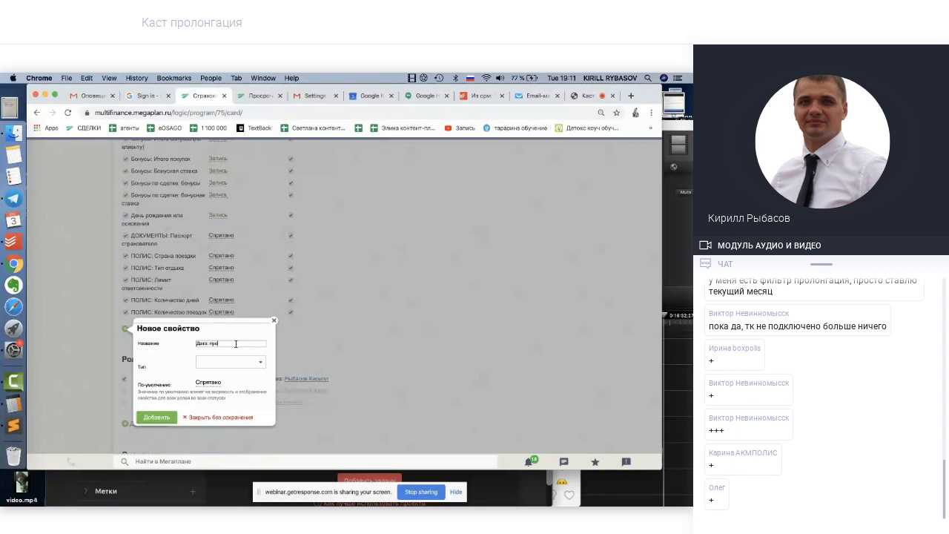
Name the property 'Дата пролонгации', set its type to Дата, and add it
type("ации")
left_click(240, 366)
scroll(215, 407, "down", 1)
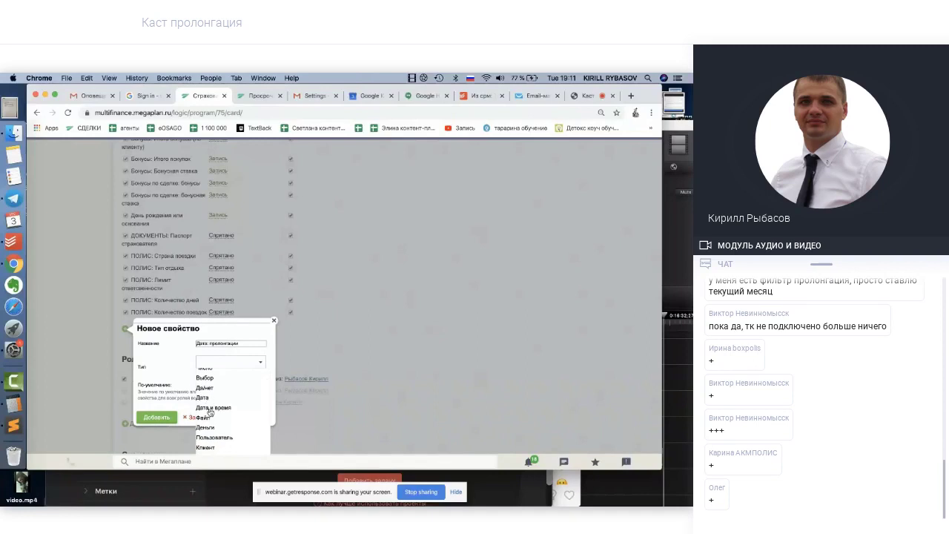
left_click(206, 399)
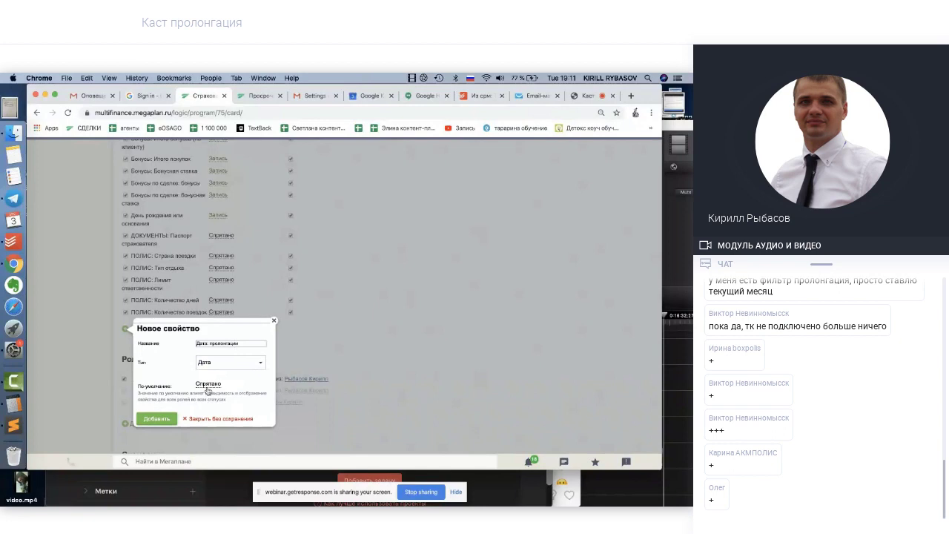
left_click(171, 418)
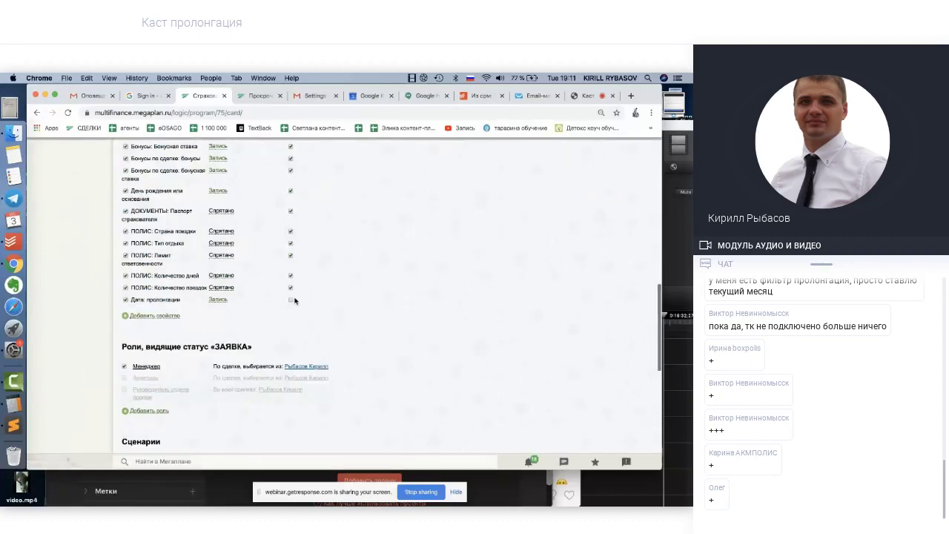
scroll(295, 301, "up", 5)
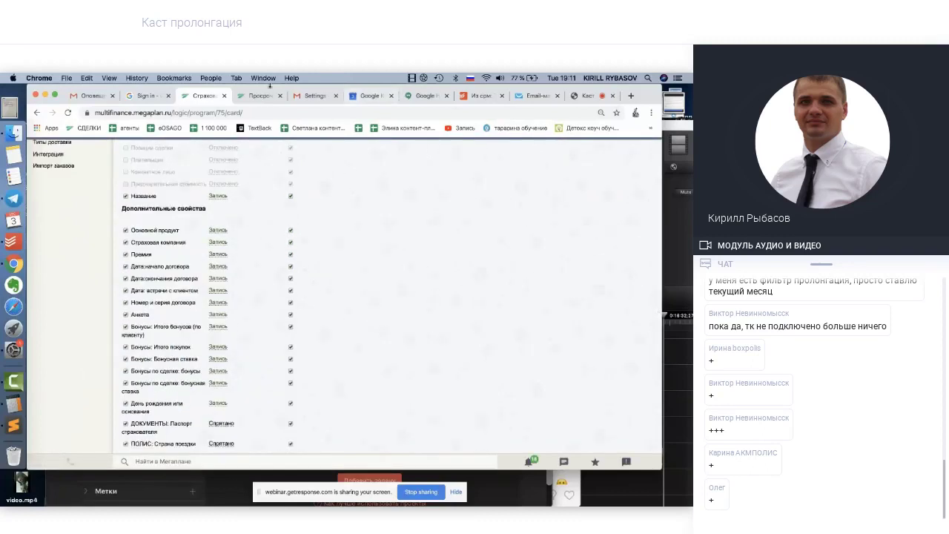
Go back from the scheme settings to the 3. 3 с PUMA TEST deal card and review it
left_click(261, 95)
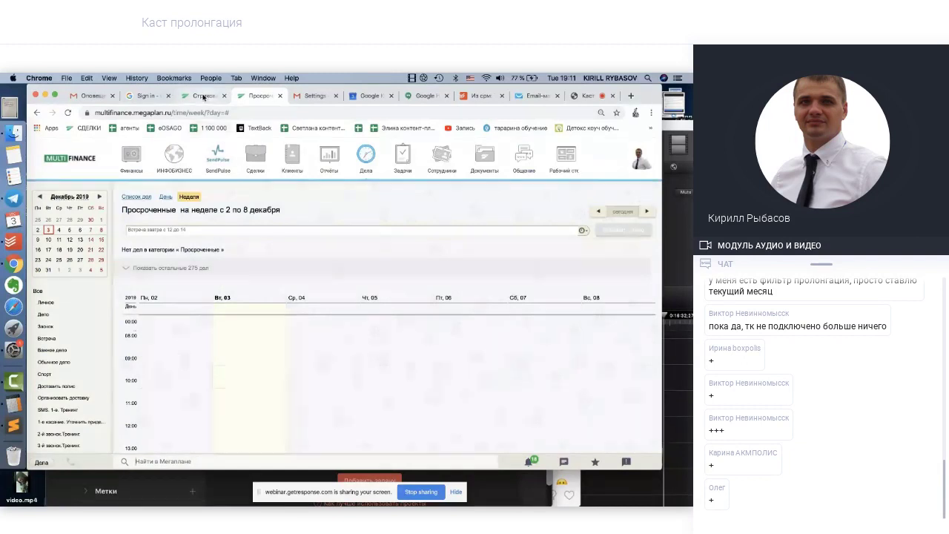
left_click(205, 96)
left_click(36, 113)
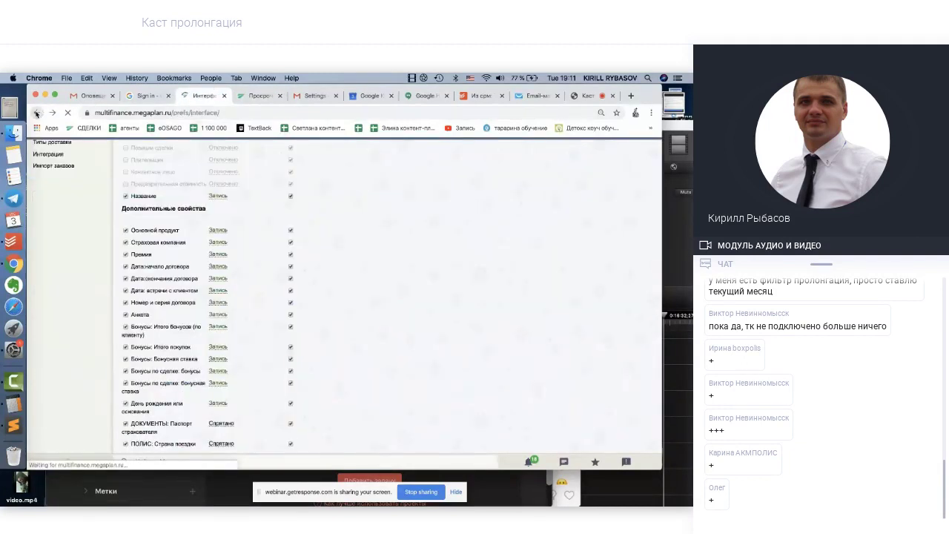
left_click(36, 113)
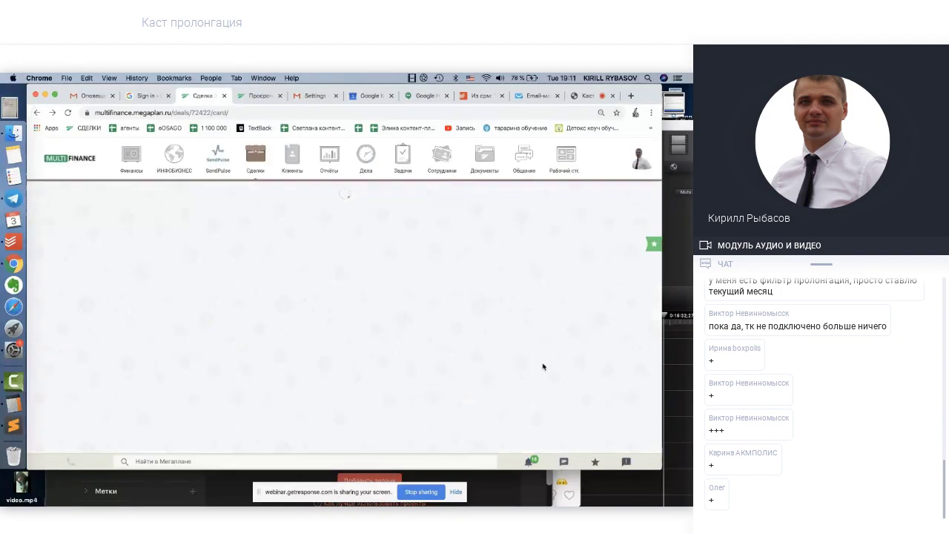
scroll(542, 367, "down", 5)
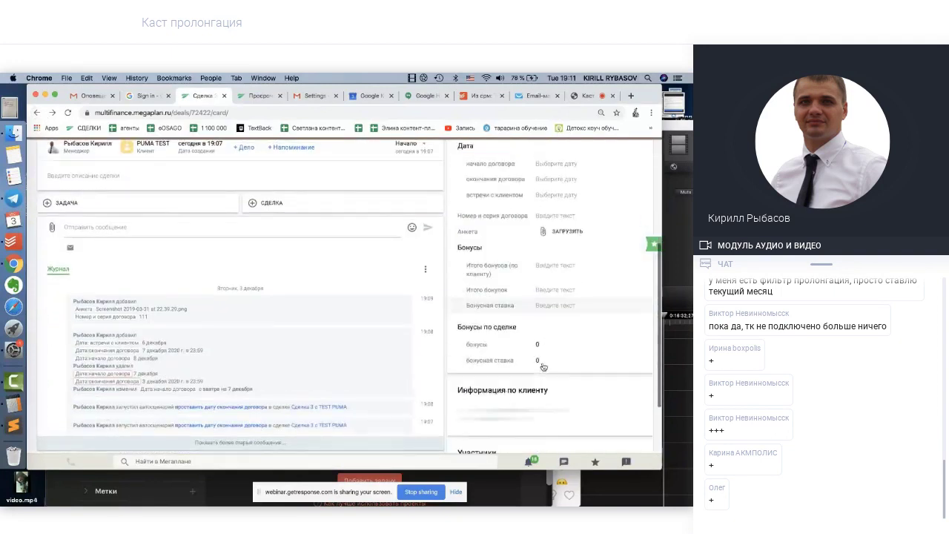
scroll(543, 367, "down", 5)
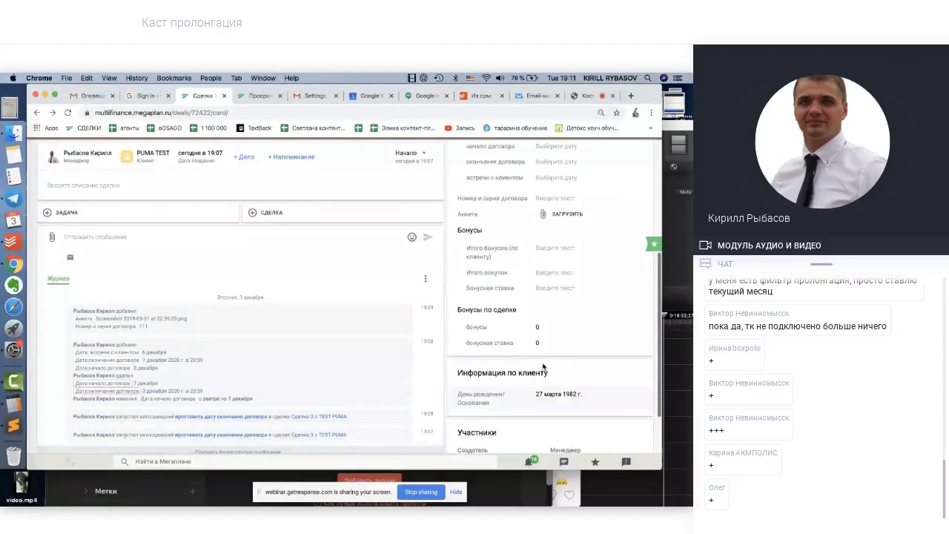
scroll(543, 366, "up", 10)
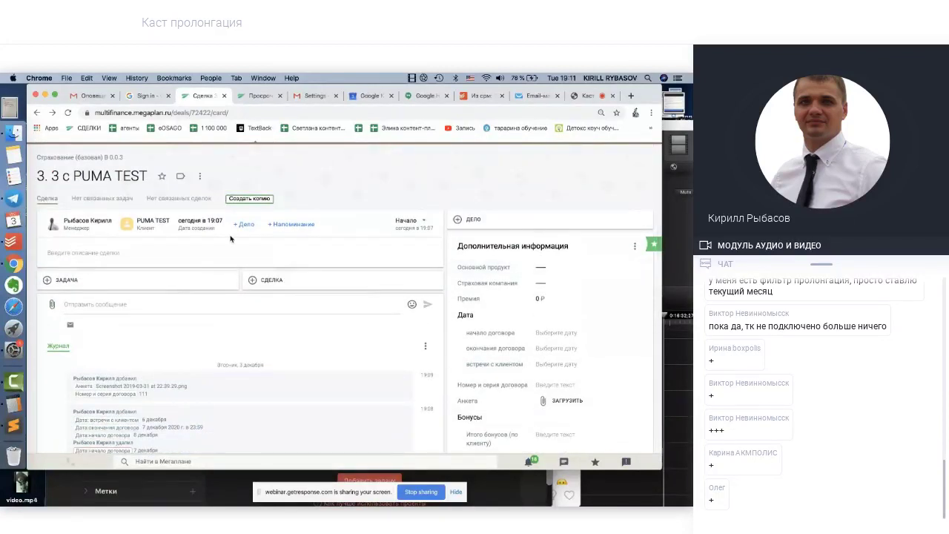
Open the PUMA TEST client card, discarding an accidentally started new deal
mouse_move(162, 221)
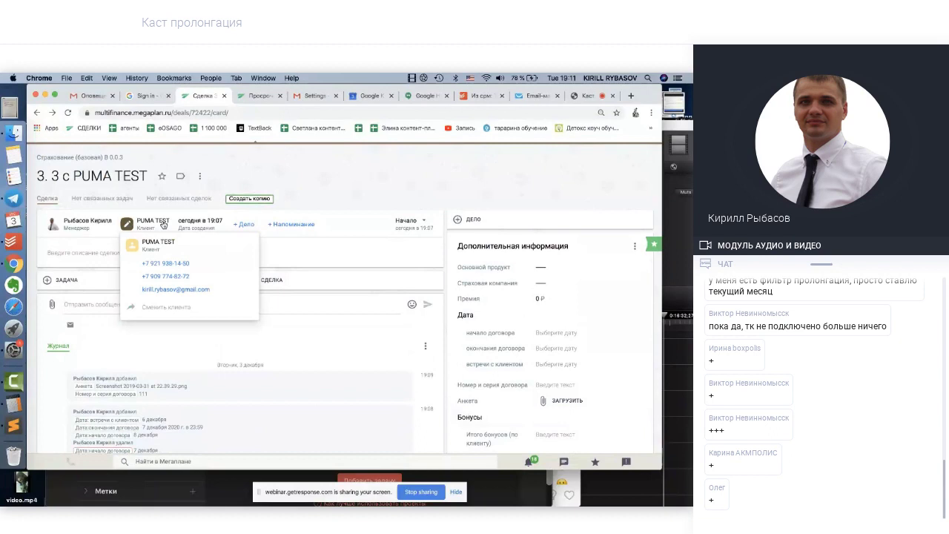
left_click(159, 244)
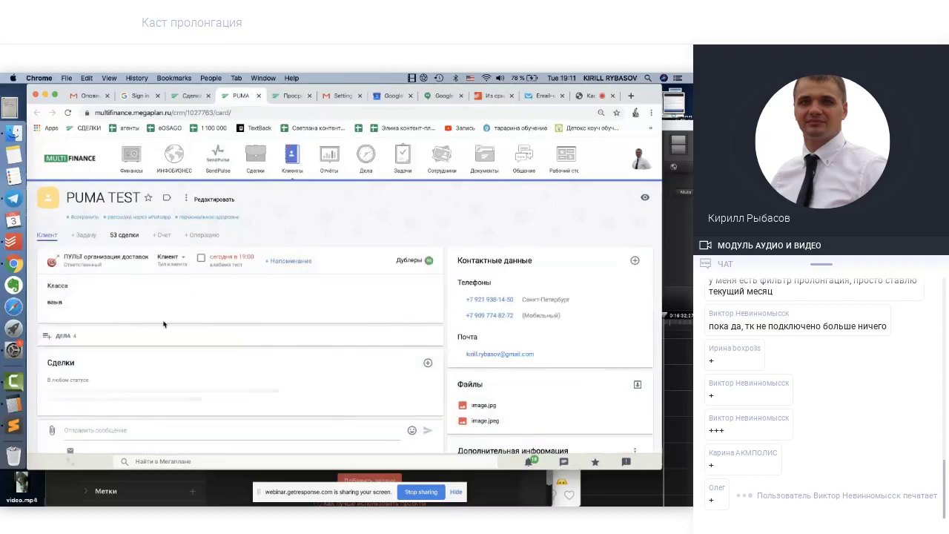
scroll(164, 320, "down", 2)
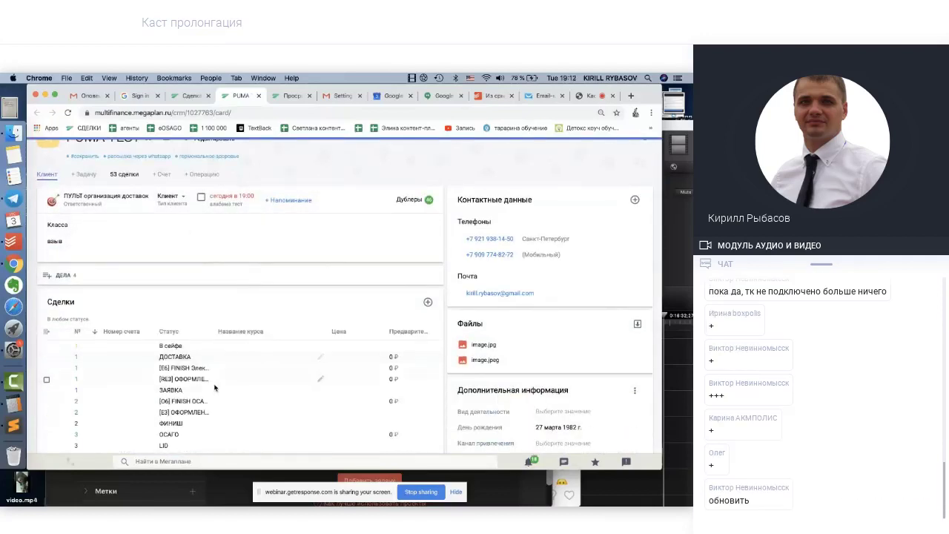
scroll(213, 388, "down", 4)
scroll(214, 388, "up", 2)
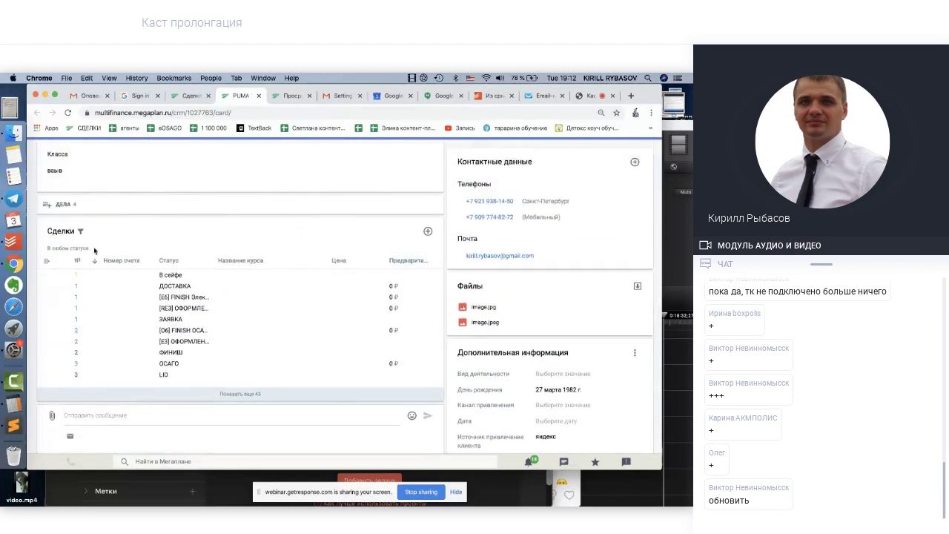
left_click(428, 232)
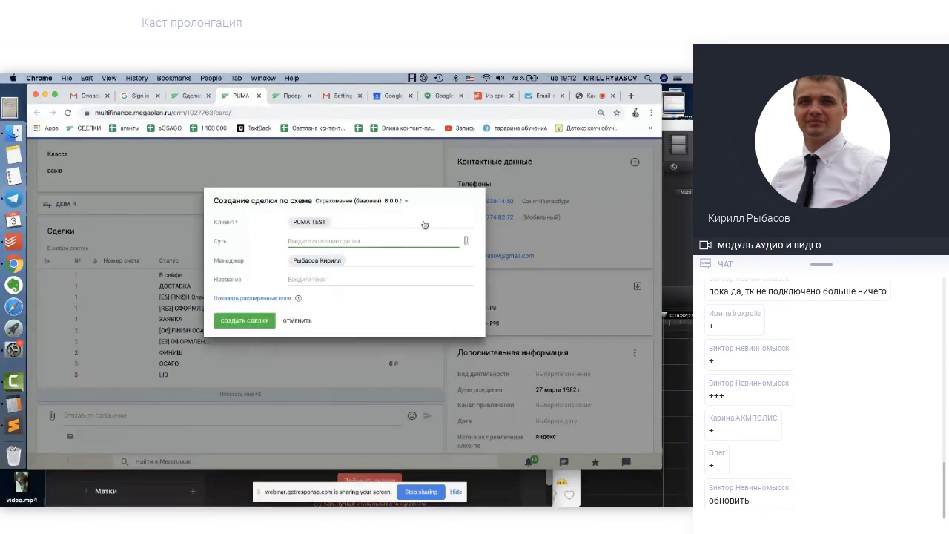
left_click(298, 327)
left_click(298, 327)
scroll(245, 356, "down", 1)
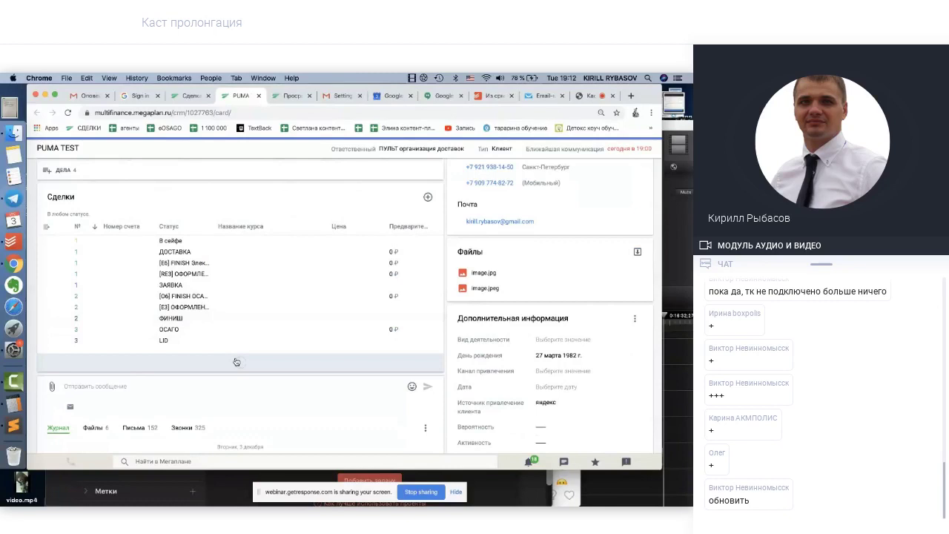
Show all the client's deals and open the deals table column list
left_click(236, 361)
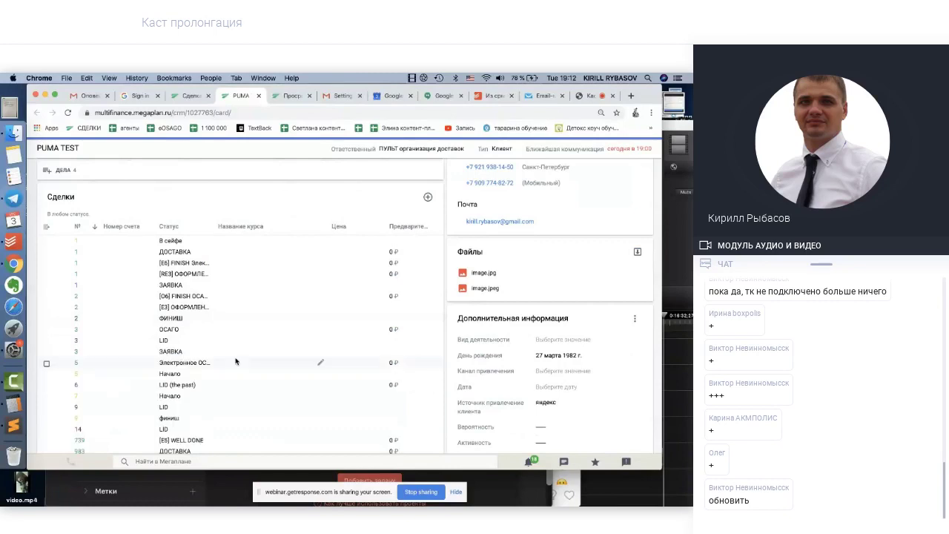
scroll(236, 361, "down", 2)
scroll(236, 361, "up", 2)
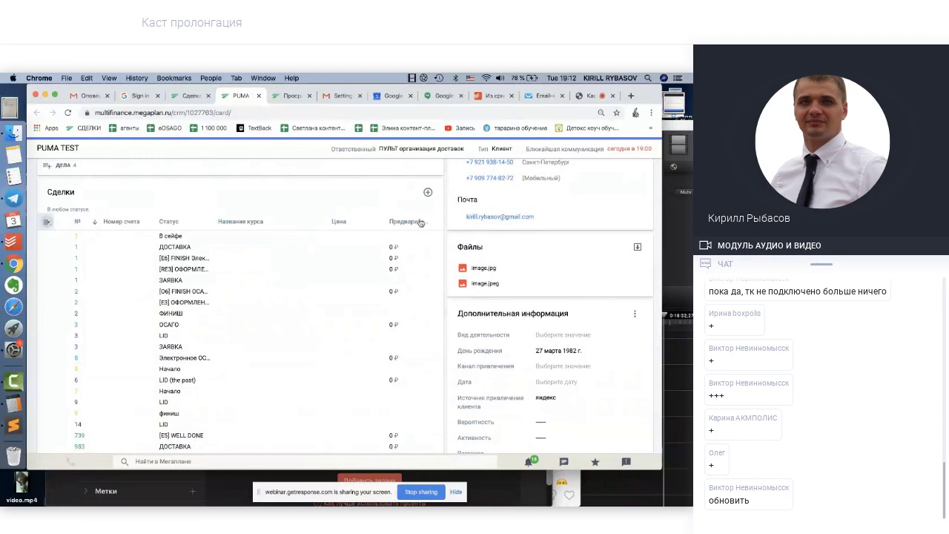
scroll(271, 368, "right", 1)
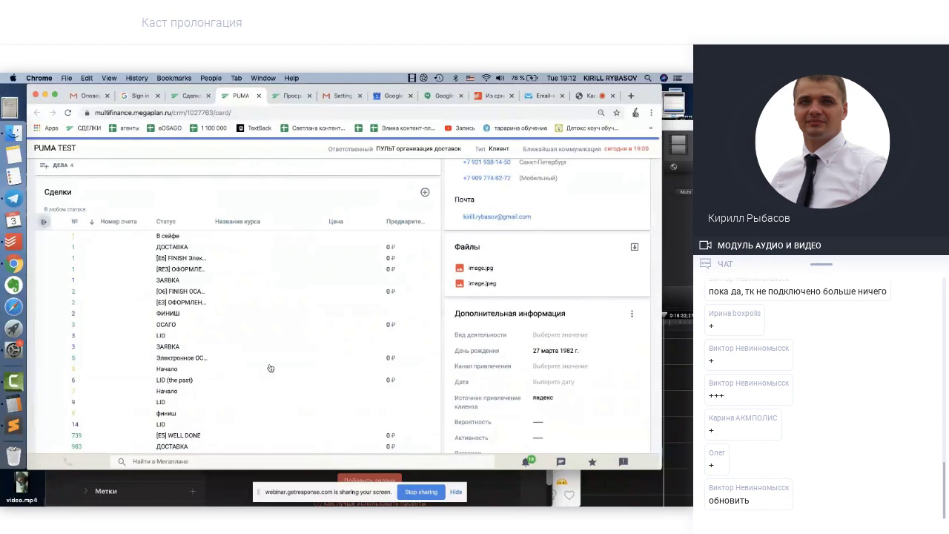
scroll(257, 317, "down", 5)
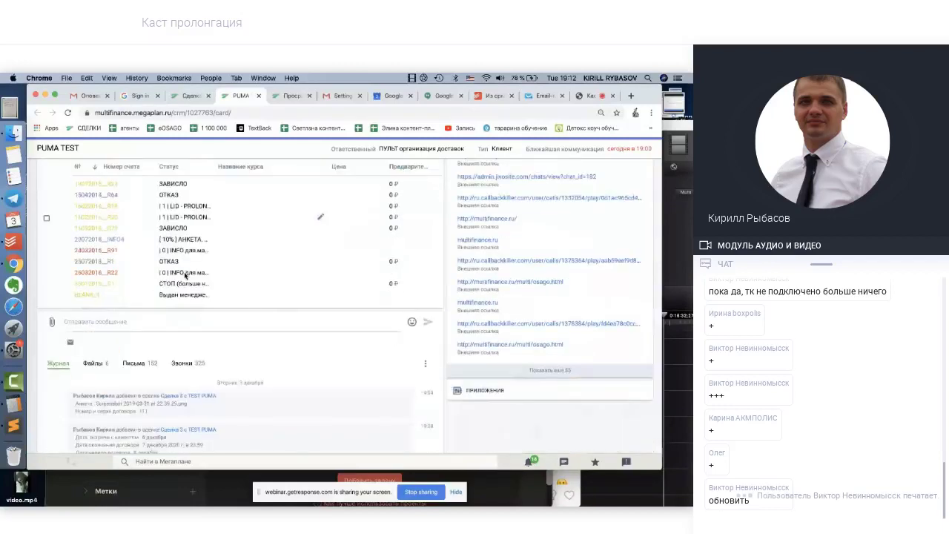
scroll(190, 238, "up", 3)
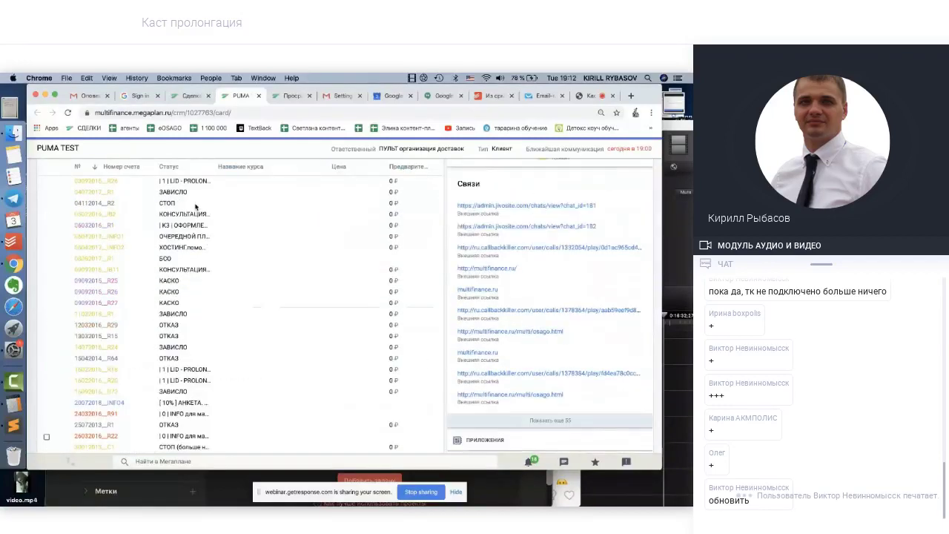
left_click(46, 166)
scroll(124, 201, "up", 3)
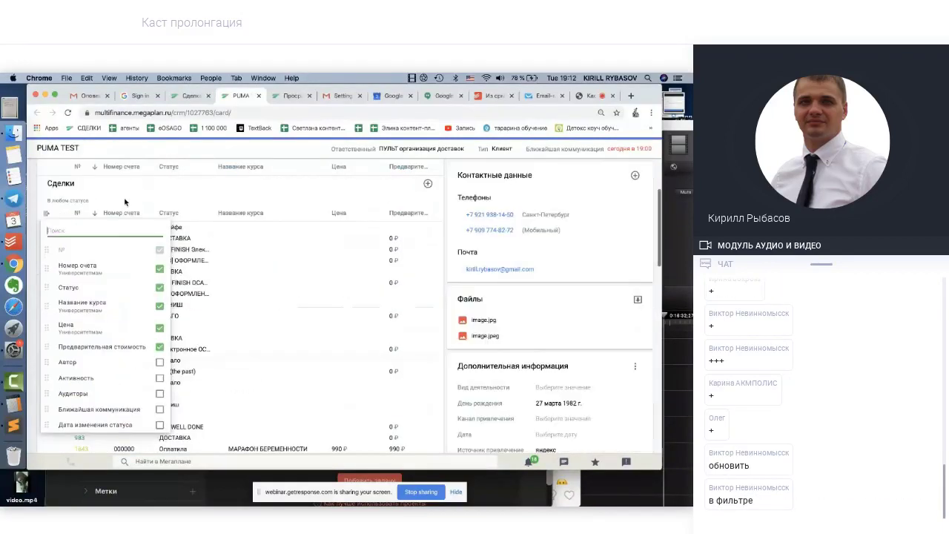
Search the columns for 'дата' and tick Дата создания
scroll(123, 215, "up", 2)
type("c")
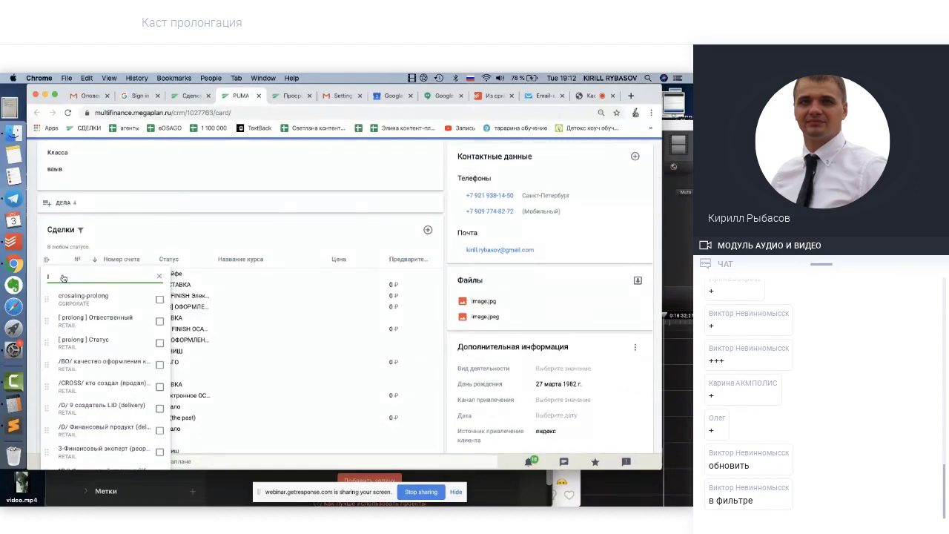
key("BackSpace")
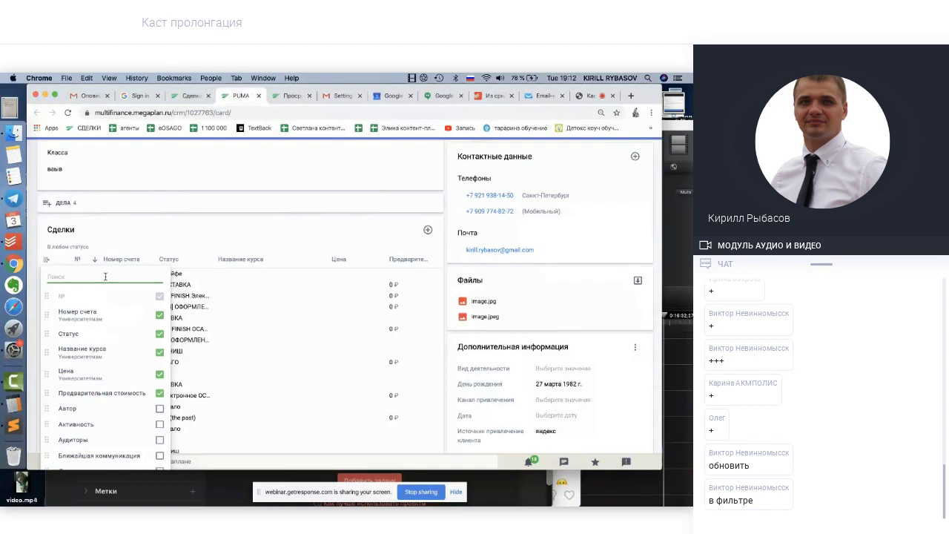
type("дата")
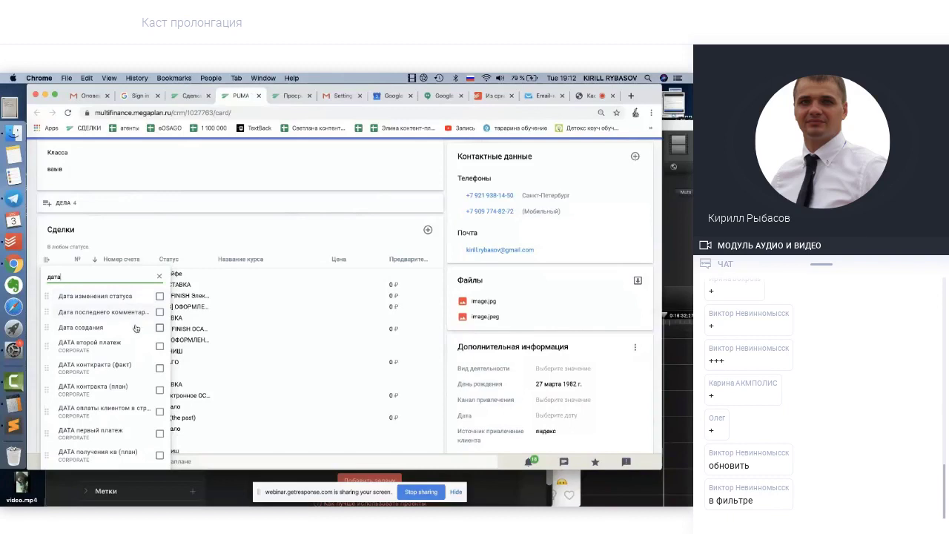
left_click(160, 328)
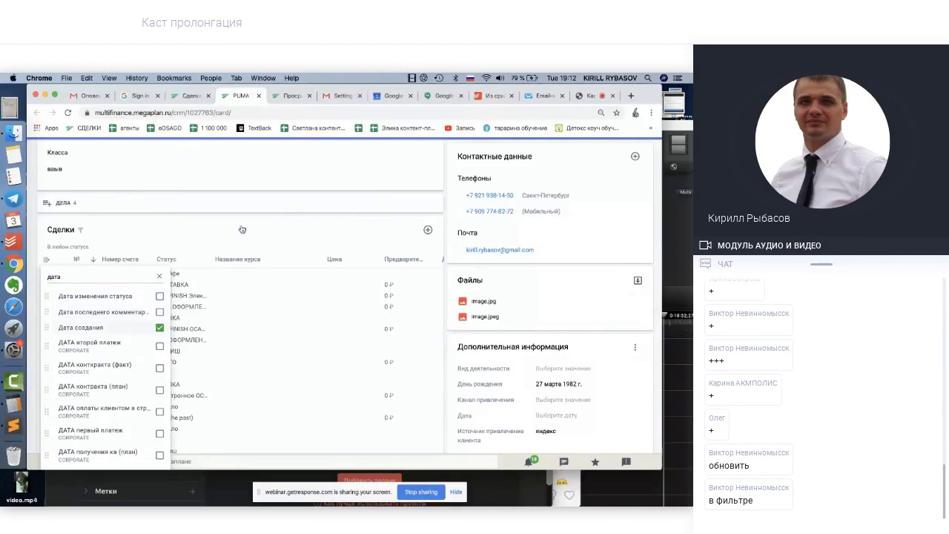
Close the column list and re-expand the client's Сделки table
left_click(264, 233)
left_click(264, 233)
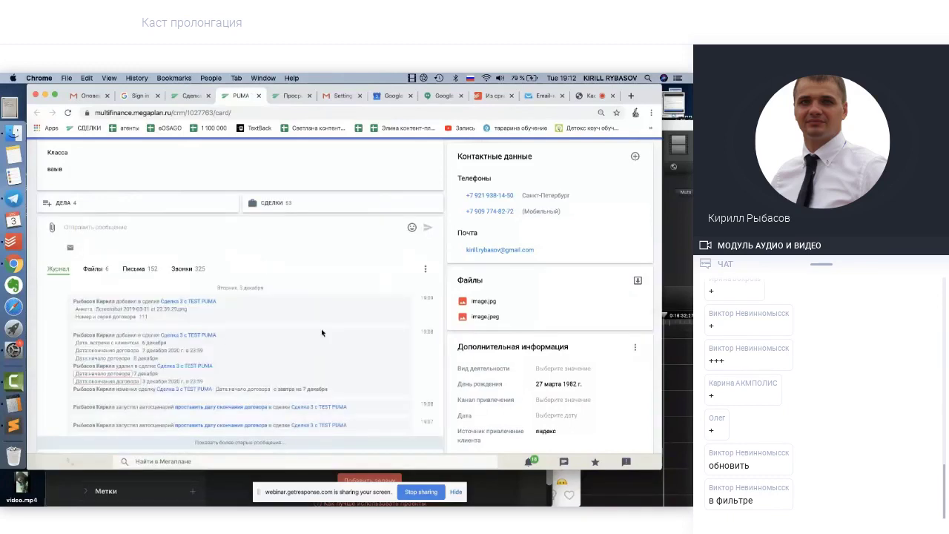
scroll(316, 258, "up", 1)
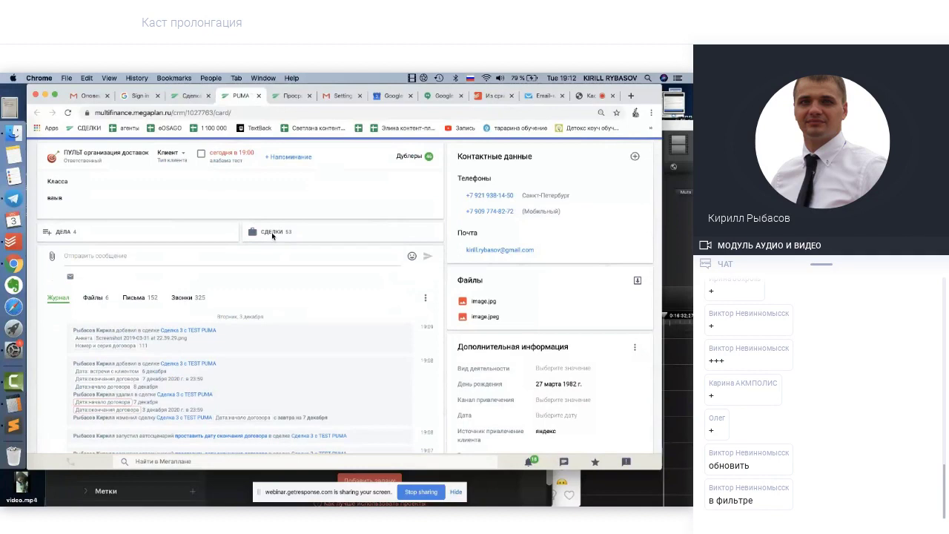
left_click(271, 233)
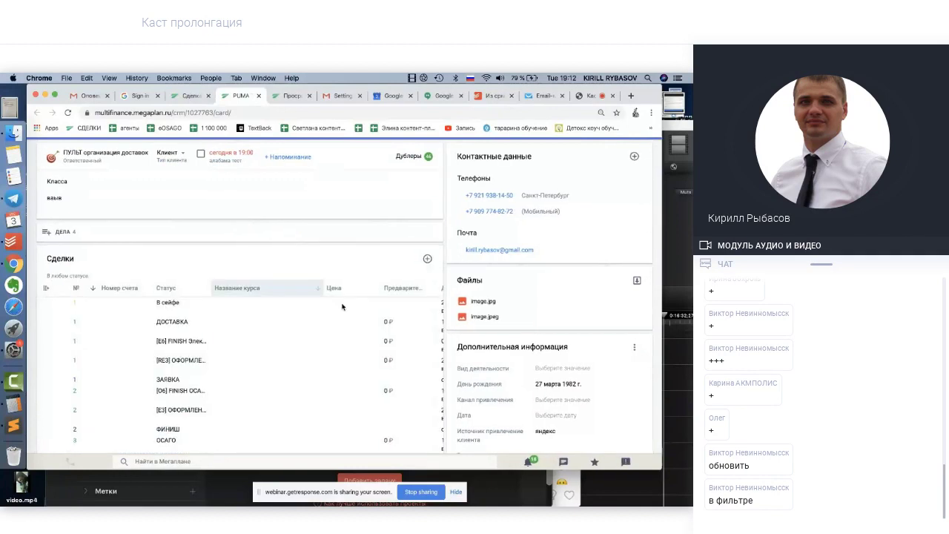
Sort the client's deals by Дата создания and open the newest deal, Сделка 3 с TEST PUMA
scroll(342, 306, "right", 3)
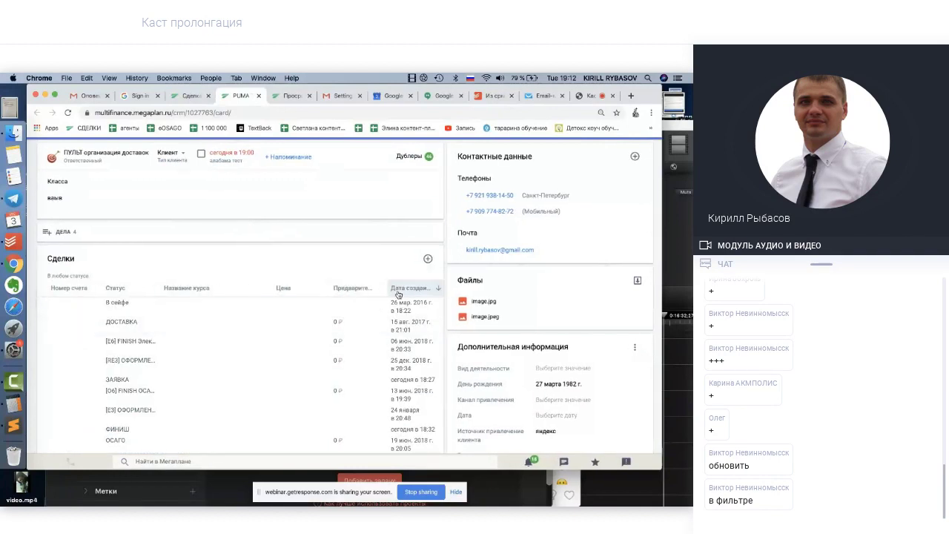
left_click(398, 294)
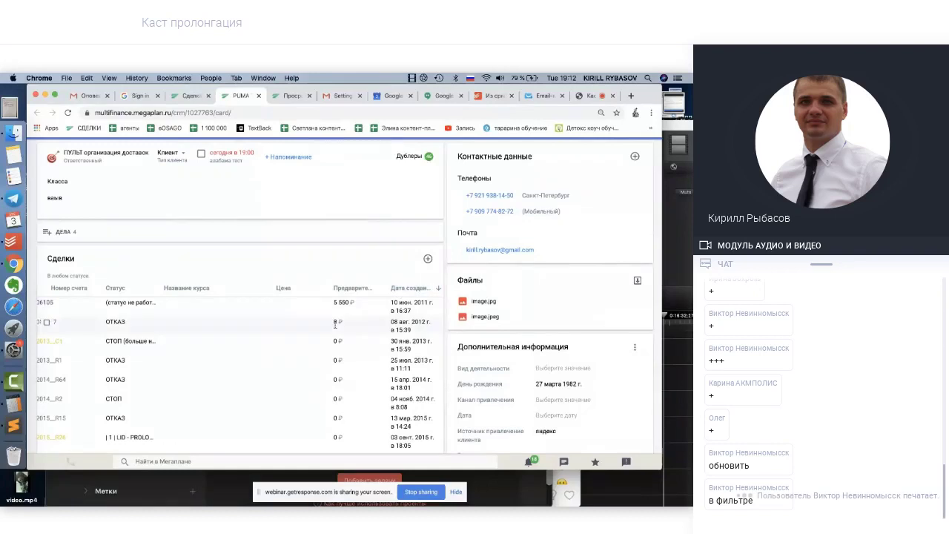
scroll(393, 366, "down", 10)
scroll(393, 366, "up", 8)
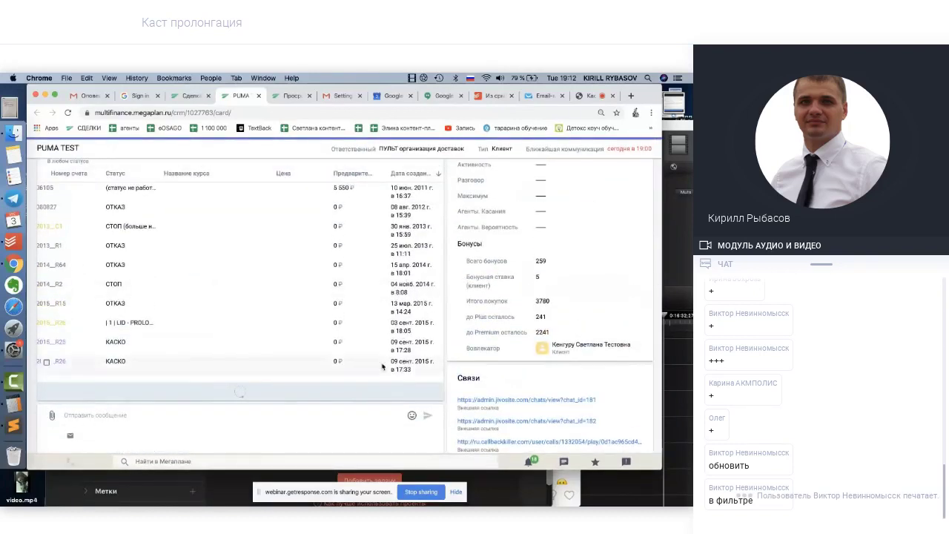
scroll(382, 366, "down", 5)
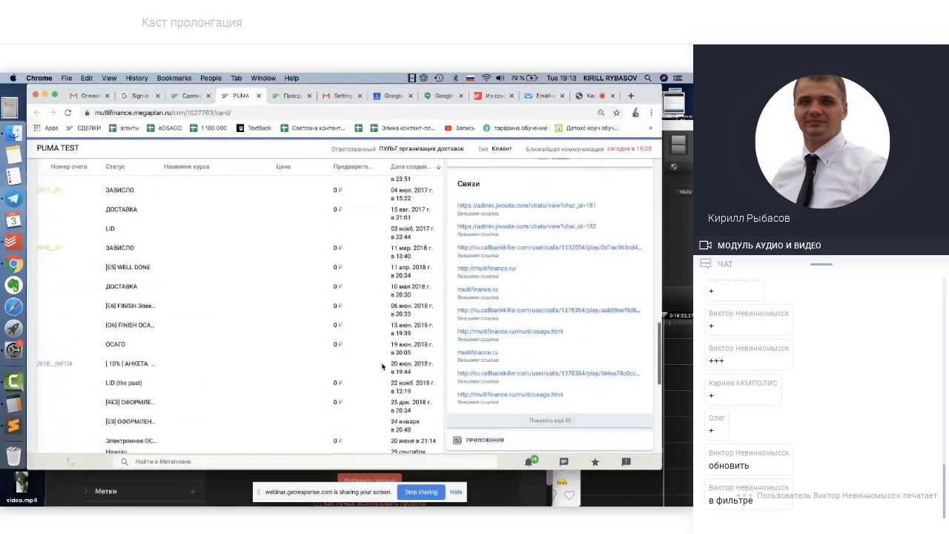
scroll(383, 366, "down", 5)
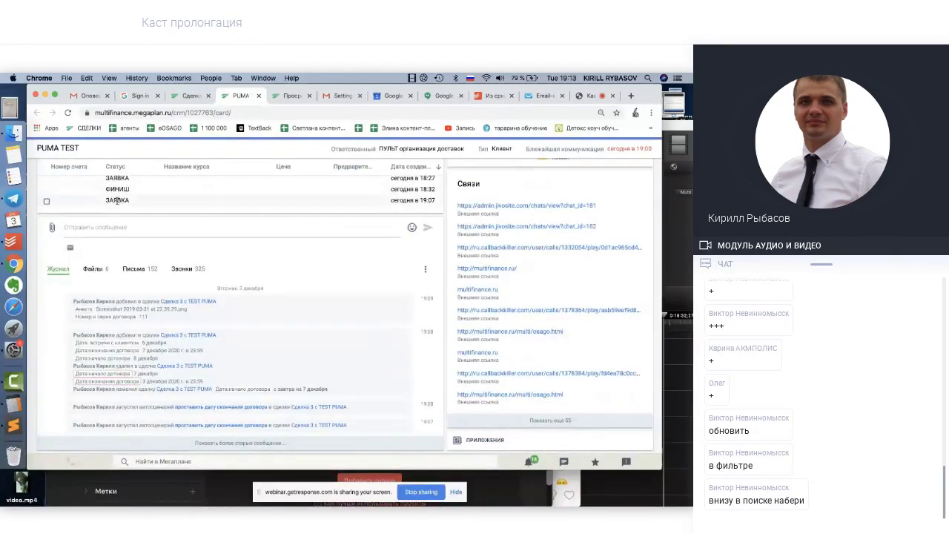
scroll(117, 200, "up", 2)
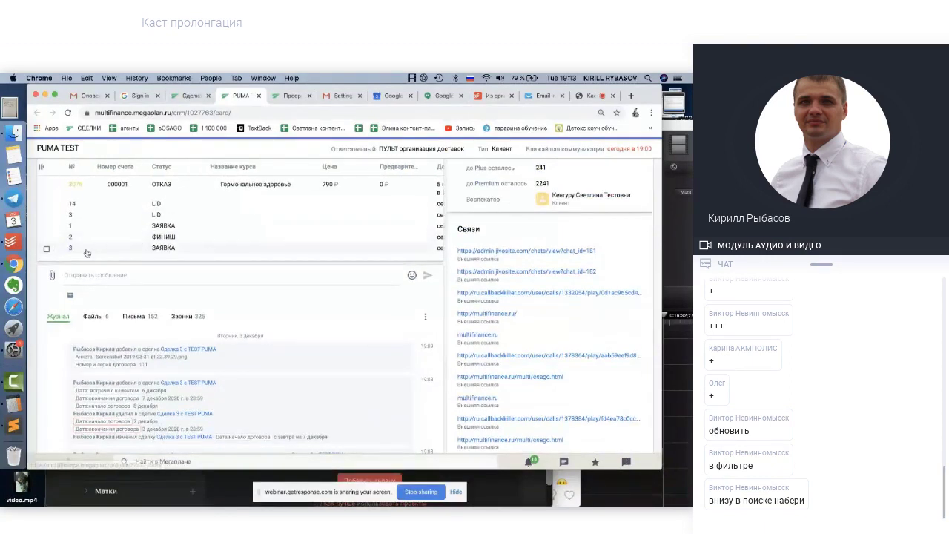
left_click(69, 252)
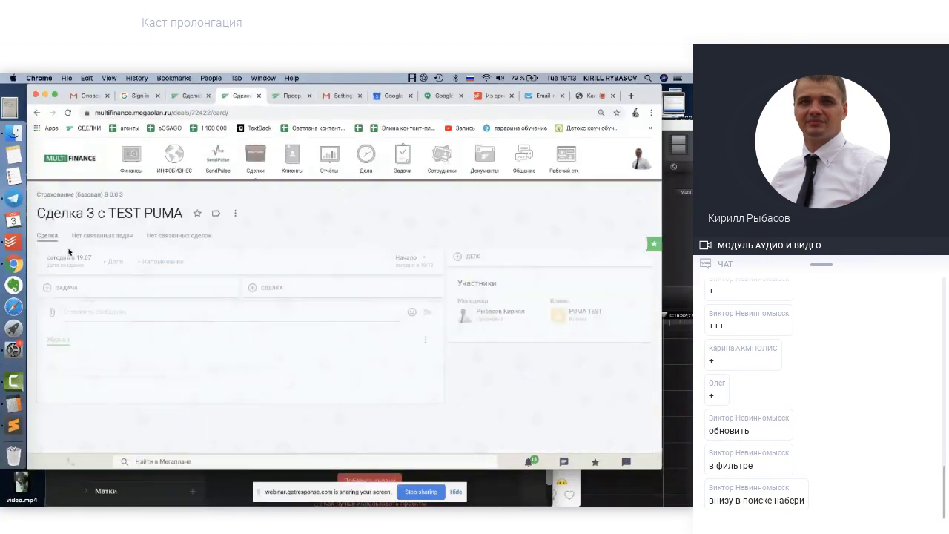
Review the deal's Дополнительная информация panel, then go to the Каст пролонгация webinar room
scroll(525, 359, "down", 3)
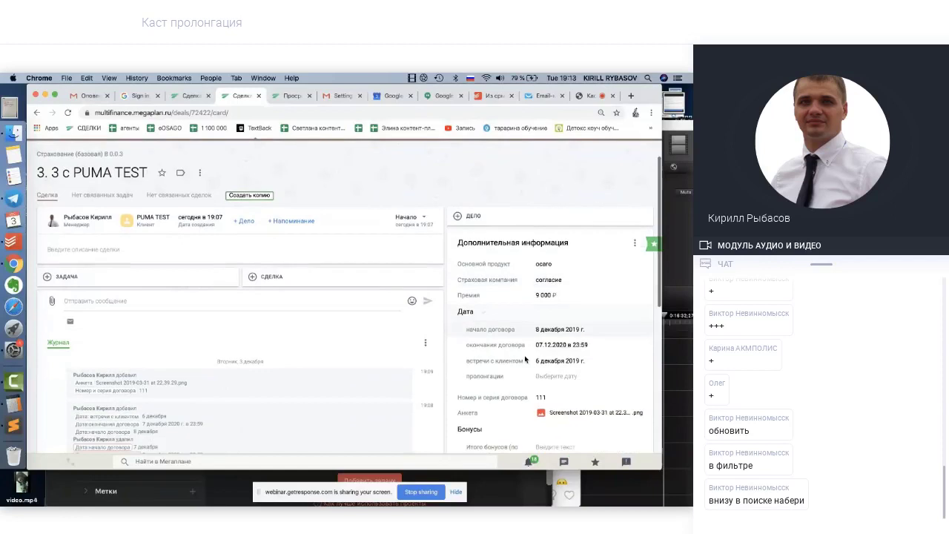
scroll(529, 335, "down", 1)
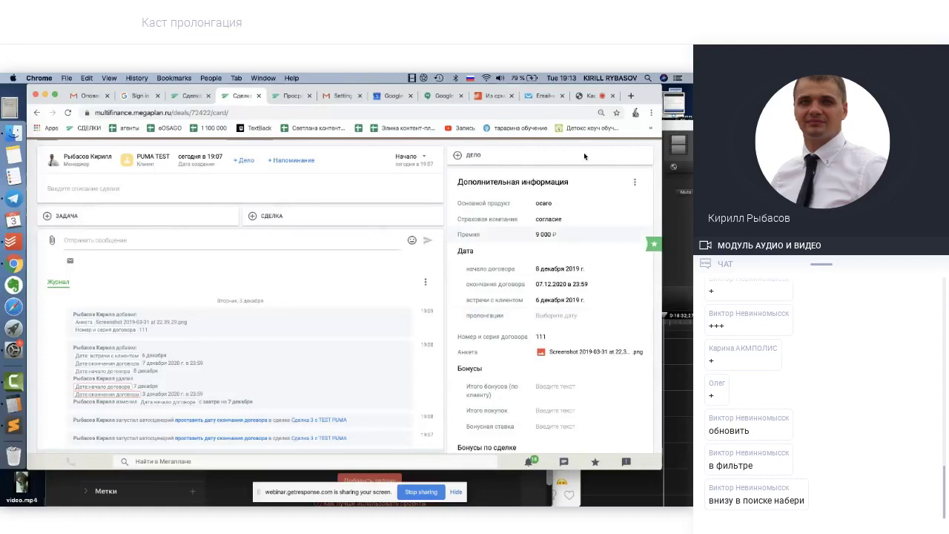
left_click(590, 96)
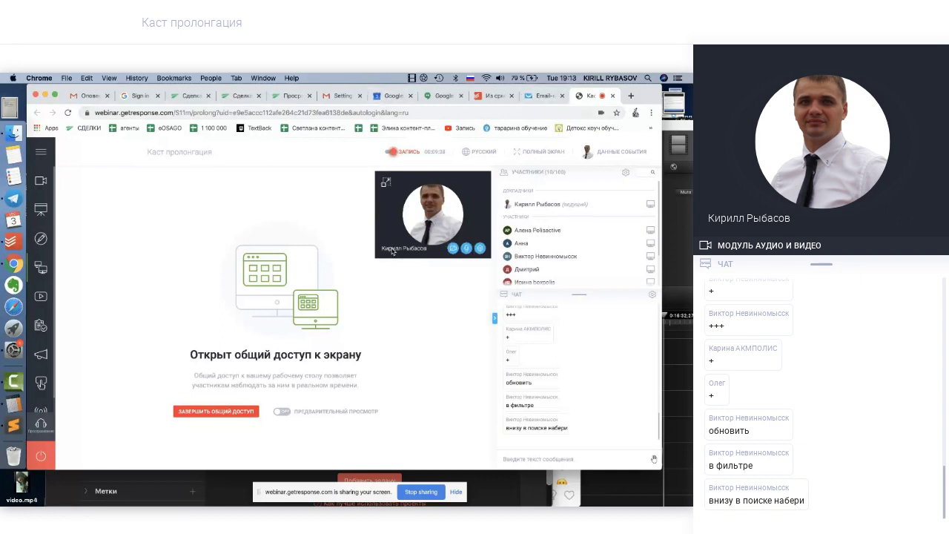
Turn on the presenter's live camera video in the webinar and raise screen brightness
left_click(453, 249)
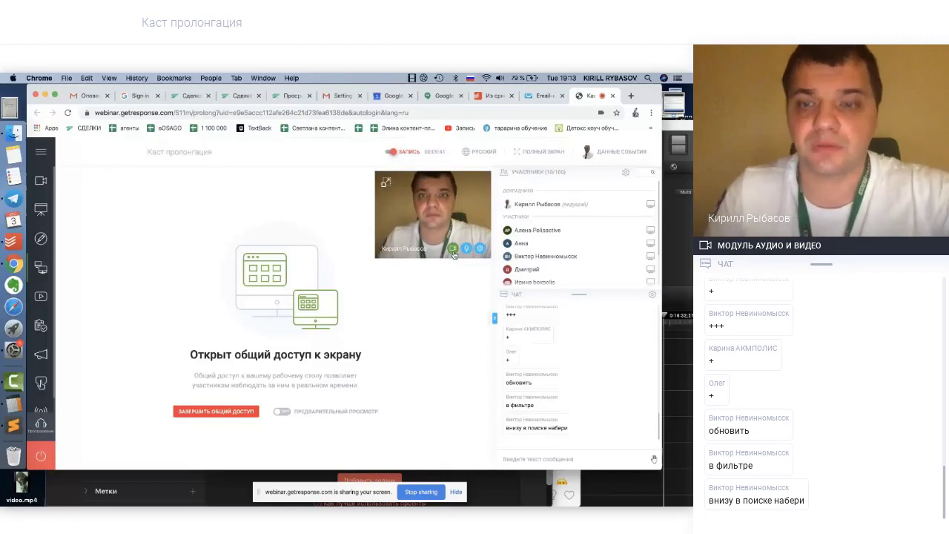
key("XF86MonBrightnessUp")
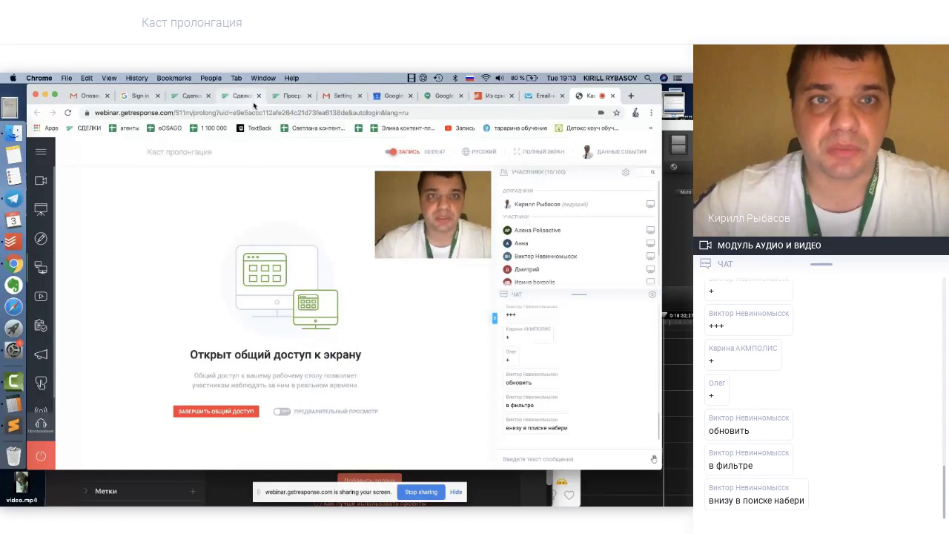
On the other PUMA TEST deal card, set the prolongation date to 8 December 2019
left_click(189, 97)
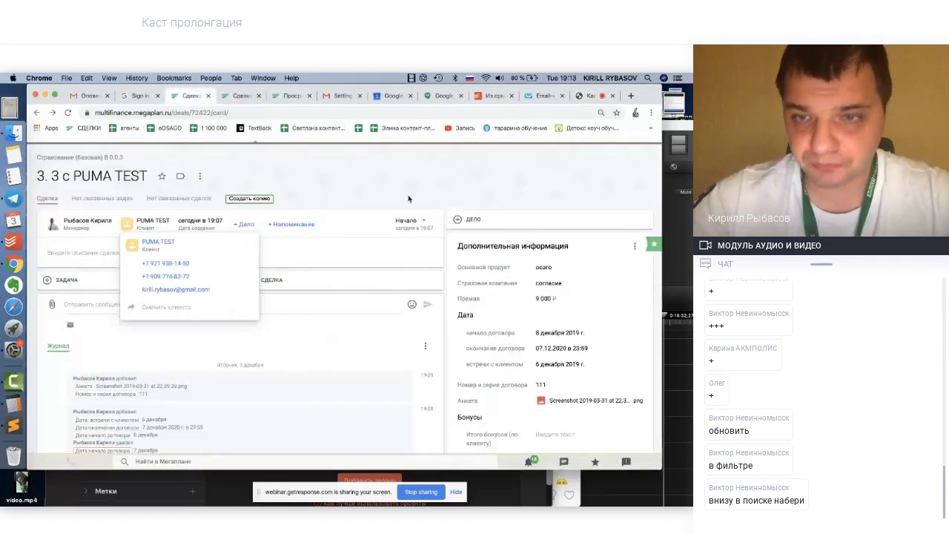
scroll(534, 267, "down", 2)
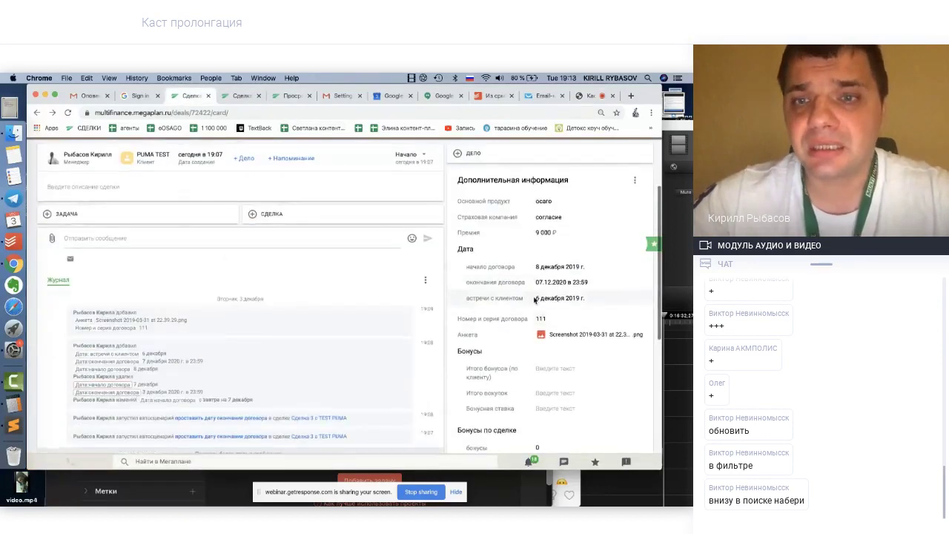
scroll(549, 330, "down", 1)
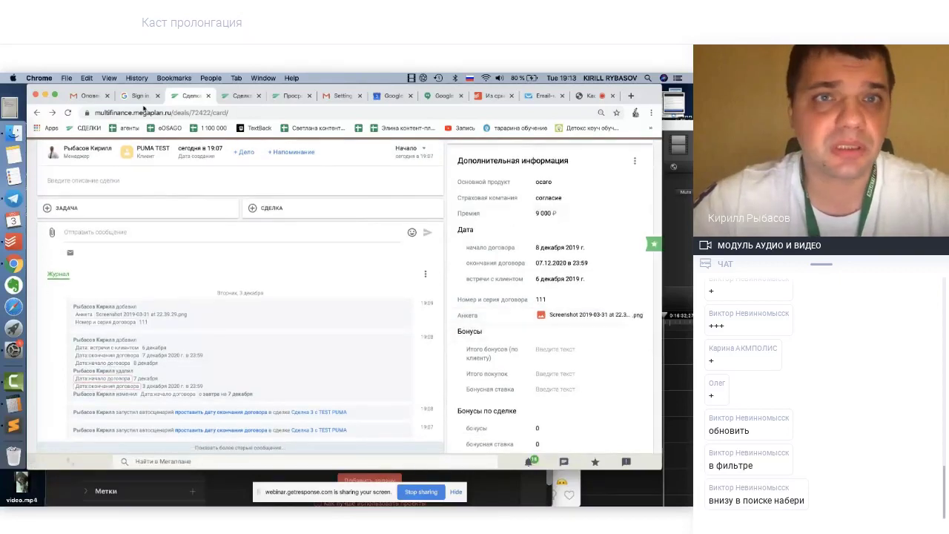
left_click(244, 96)
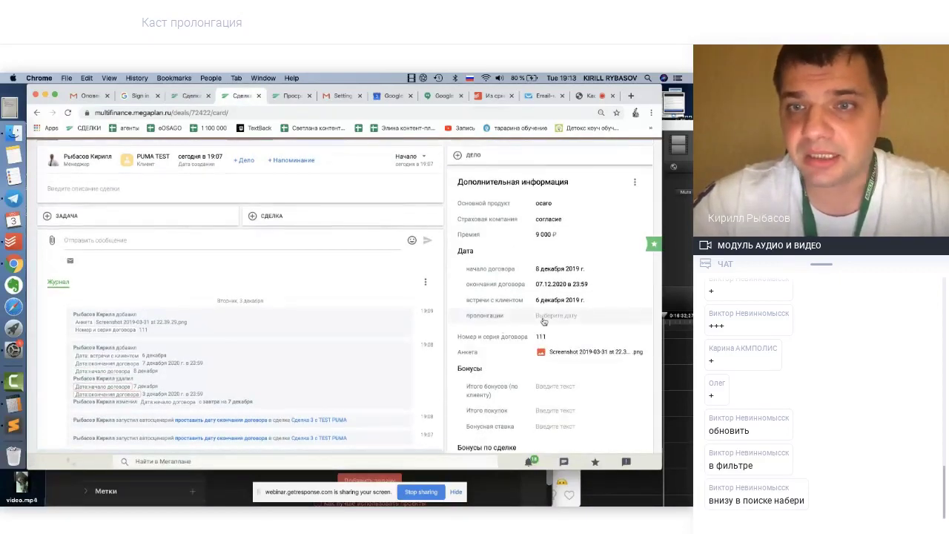
left_click(543, 318)
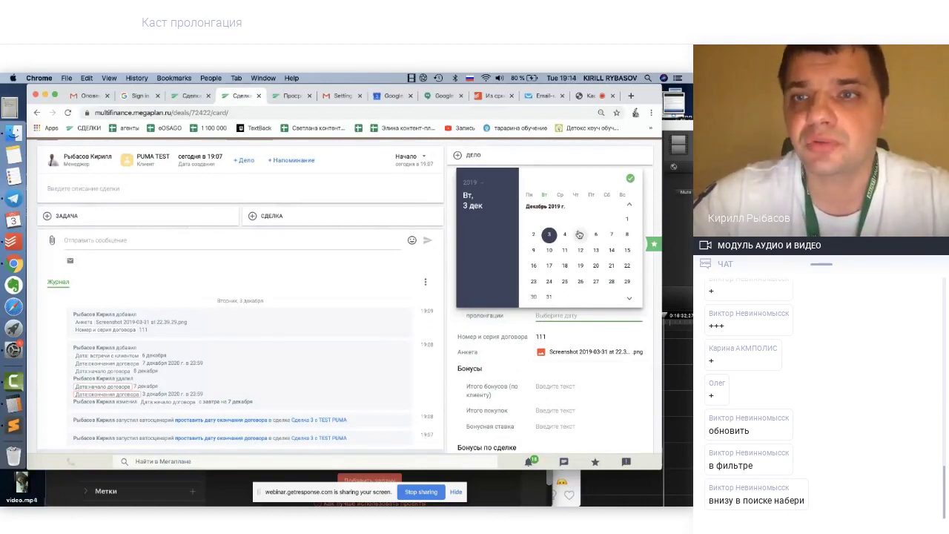
left_click(564, 234)
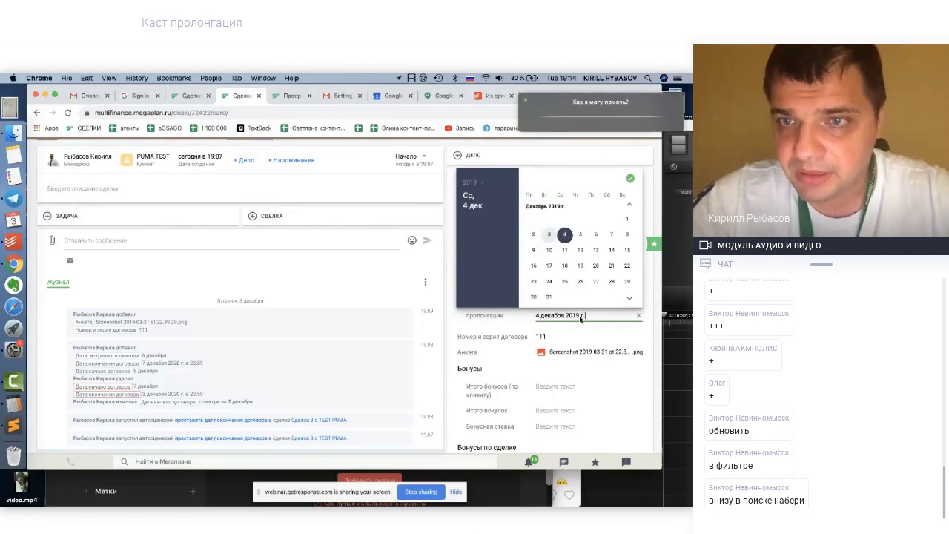
key("Right")
key("Right")
key("Right")
key("Right")
key("Return")
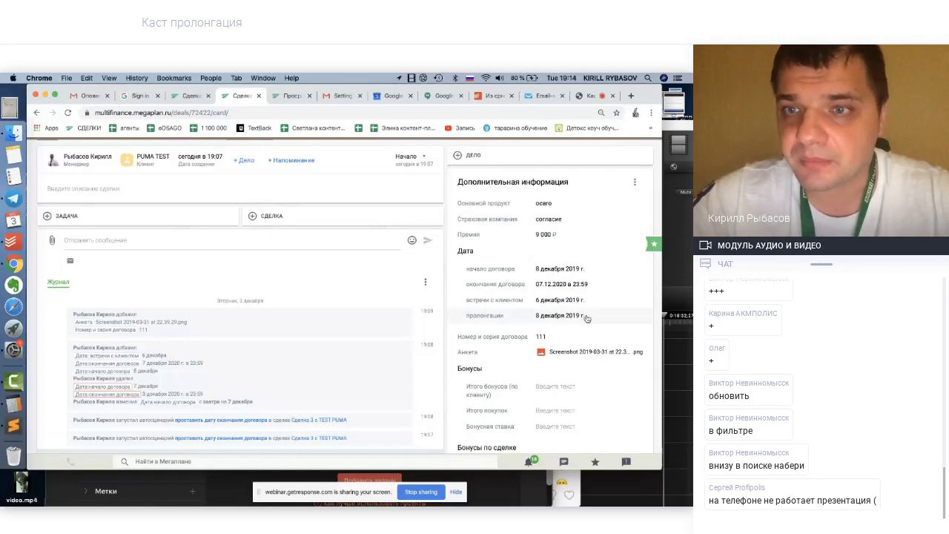
Move the prolongation date to year 2020, giving 8 December 2020
left_click(582, 315)
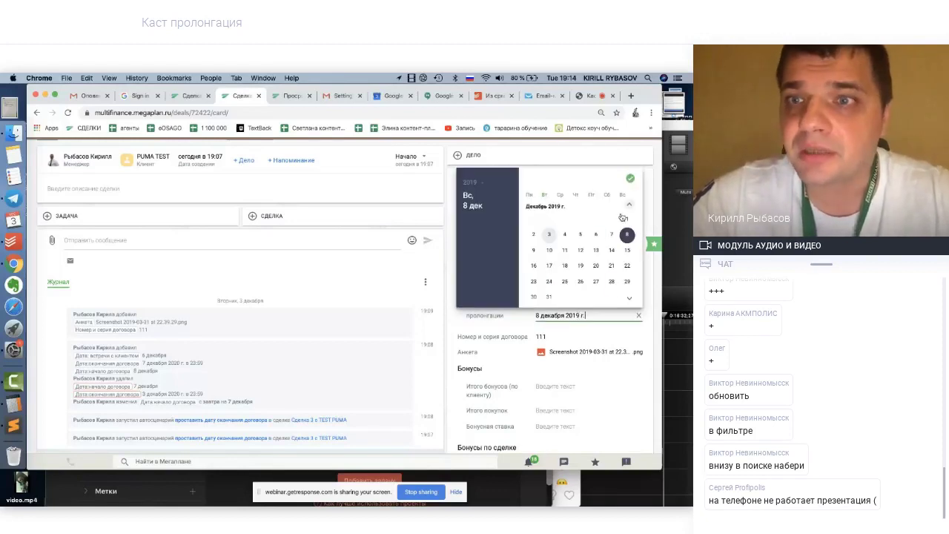
left_click(630, 300)
left_click(630, 300)
left_click(631, 300)
left_click(630, 300)
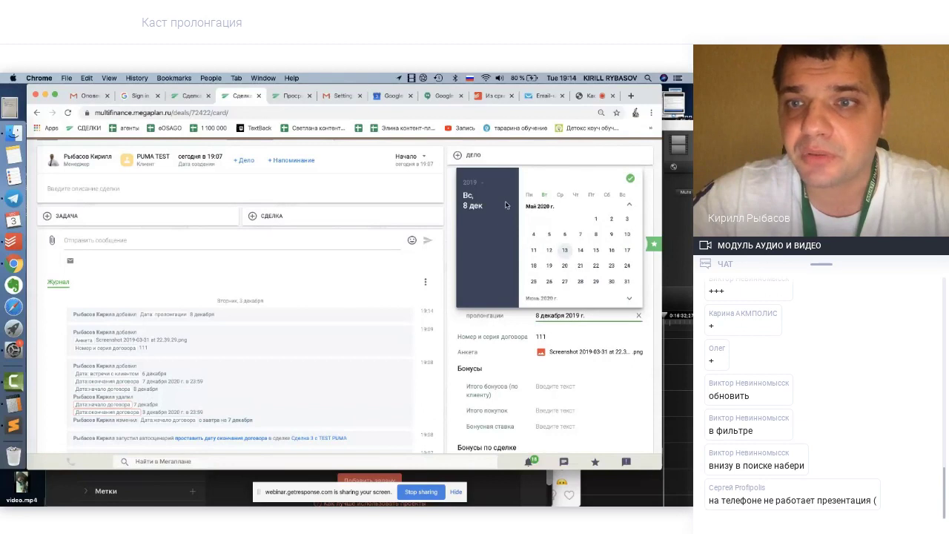
left_click(630, 299)
left_click(478, 184)
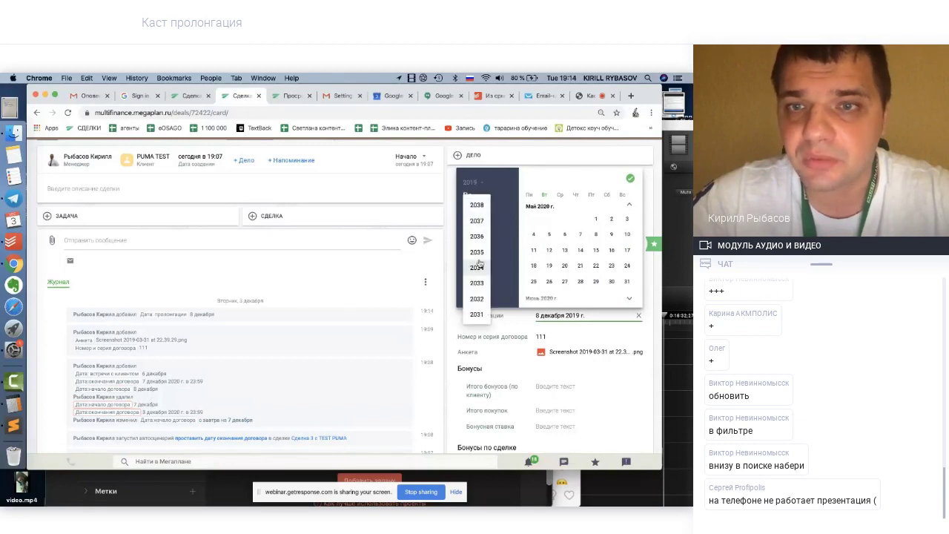
scroll(481, 244, "down", 3)
scroll(479, 256, "down", 4)
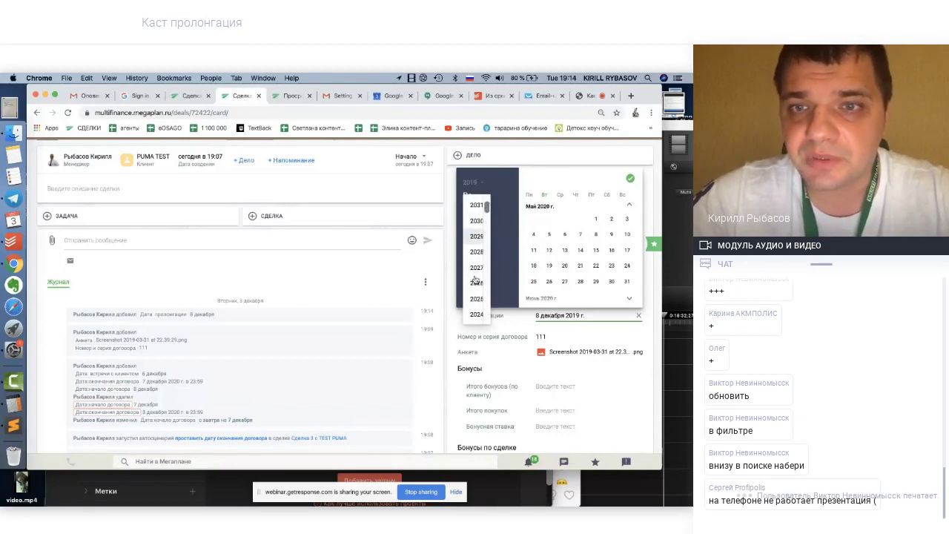
scroll(476, 278, "down", 3)
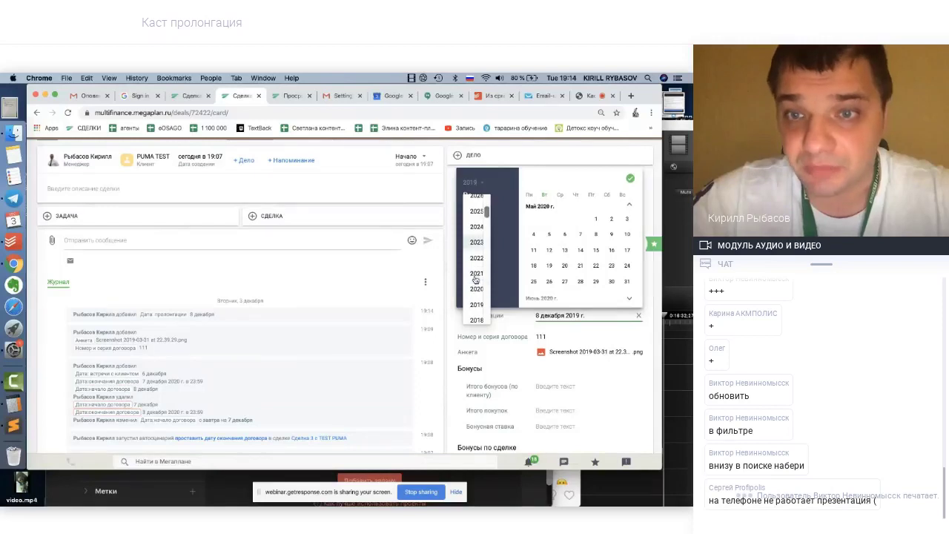
left_click(477, 242)
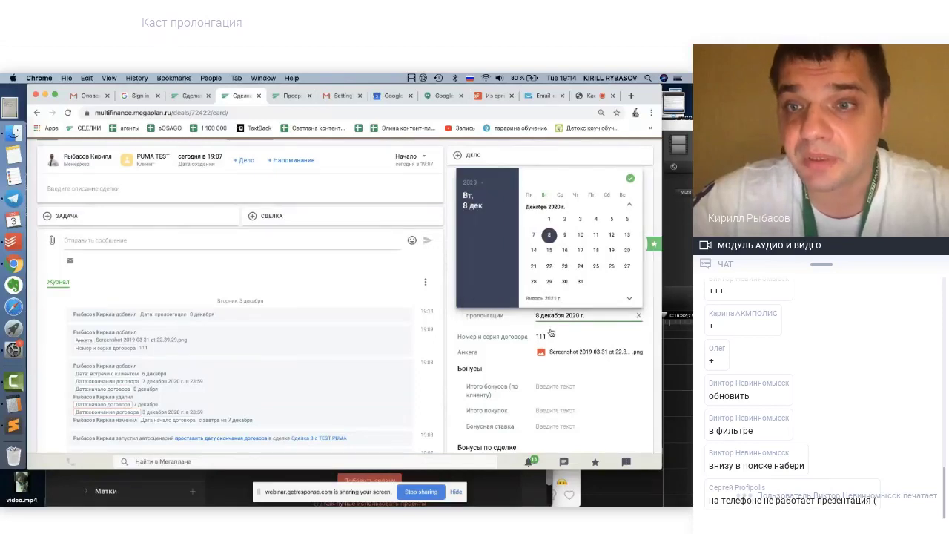
left_click(461, 321)
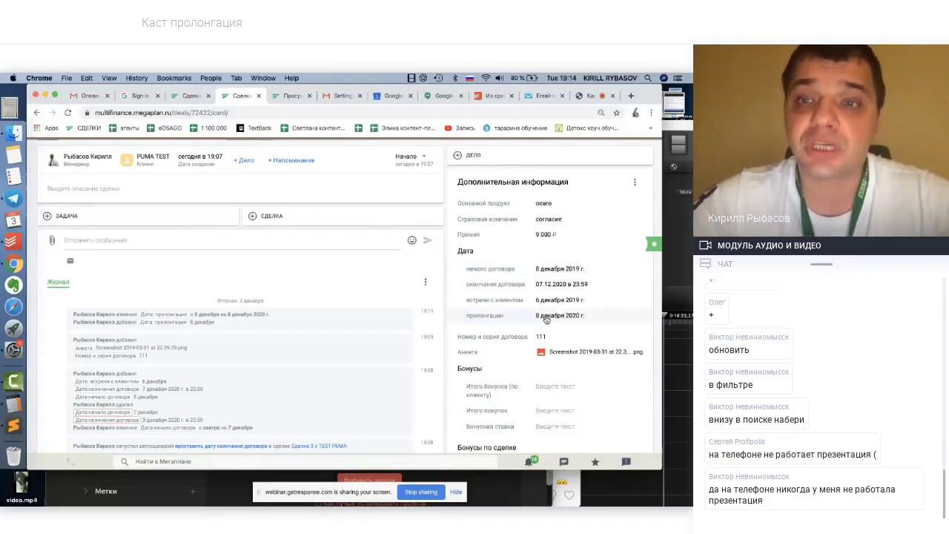
Change the prolongation date to 23 November 2020
left_click(546, 317)
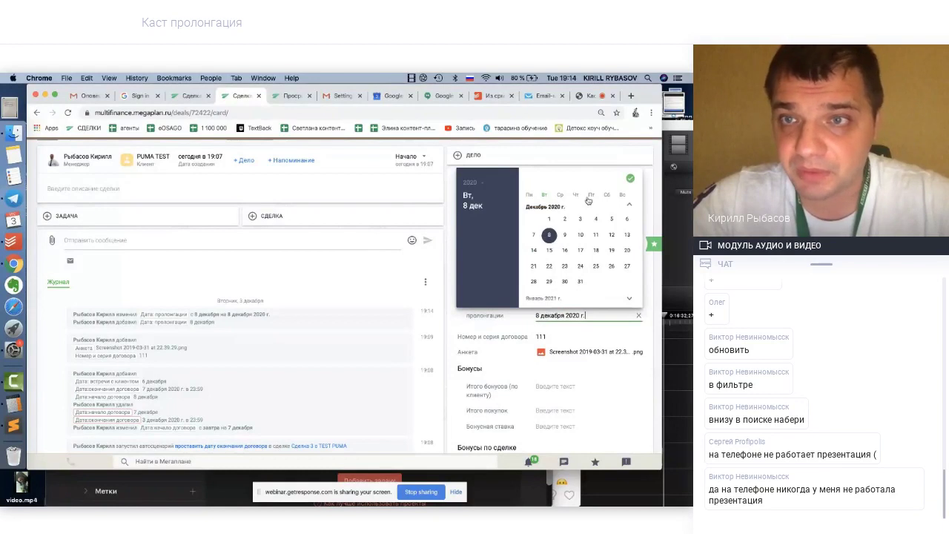
left_click(629, 205)
left_click(533, 281)
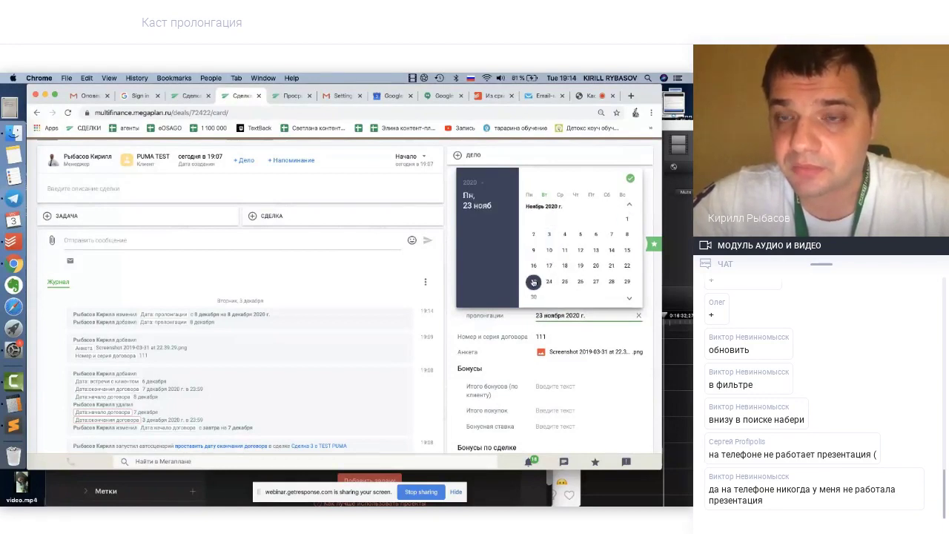
left_click(629, 178)
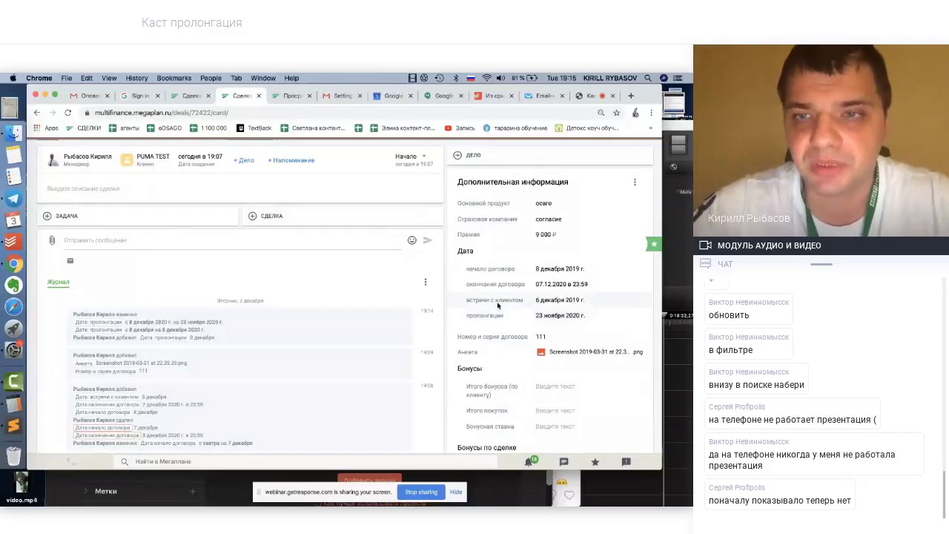
scroll(498, 305, "up", 1)
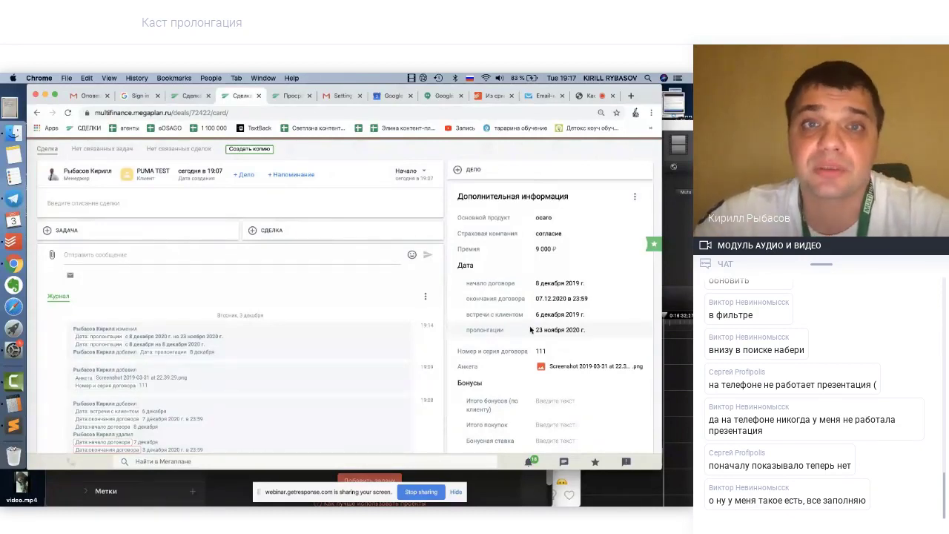
scroll(519, 334, "up", 3)
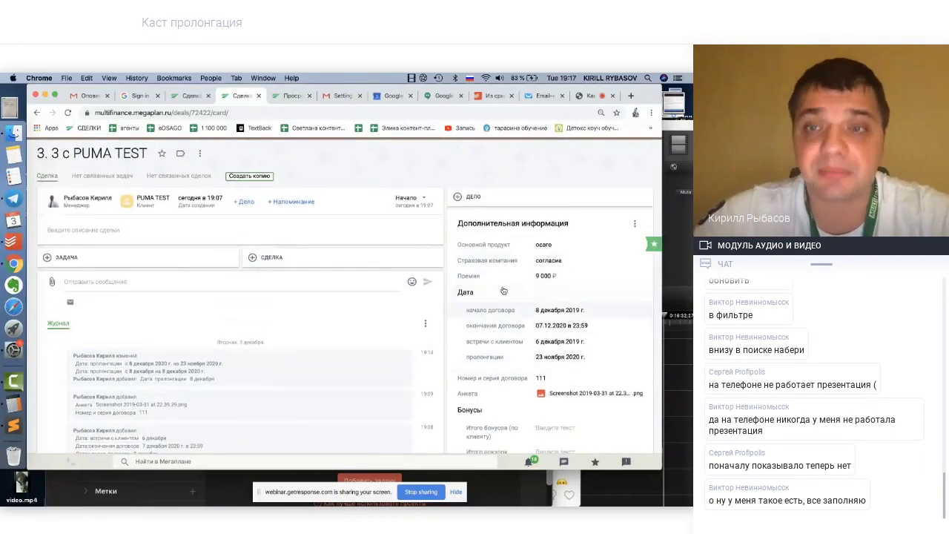
scroll(381, 348, "up", 5)
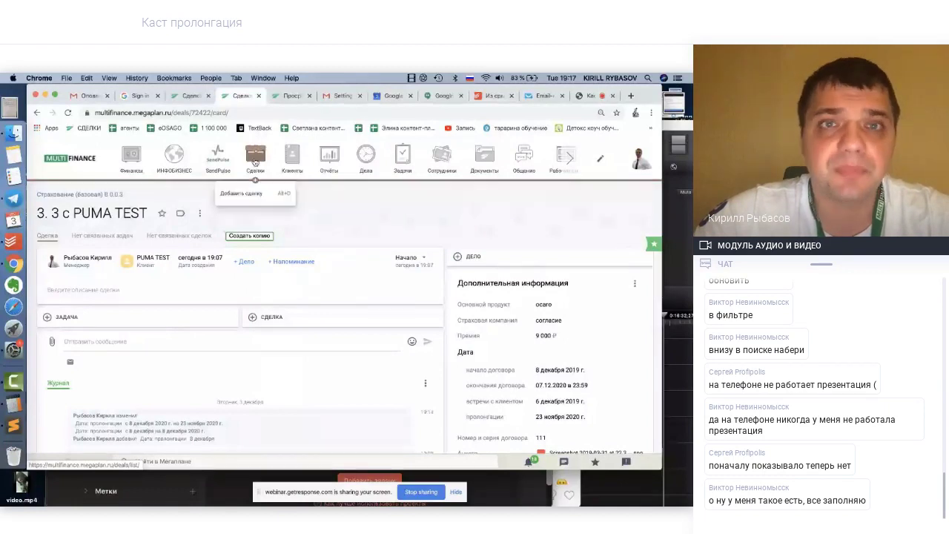
Open the Сделки list filtered to the Страхование (базовая) business process
left_click(191, 96)
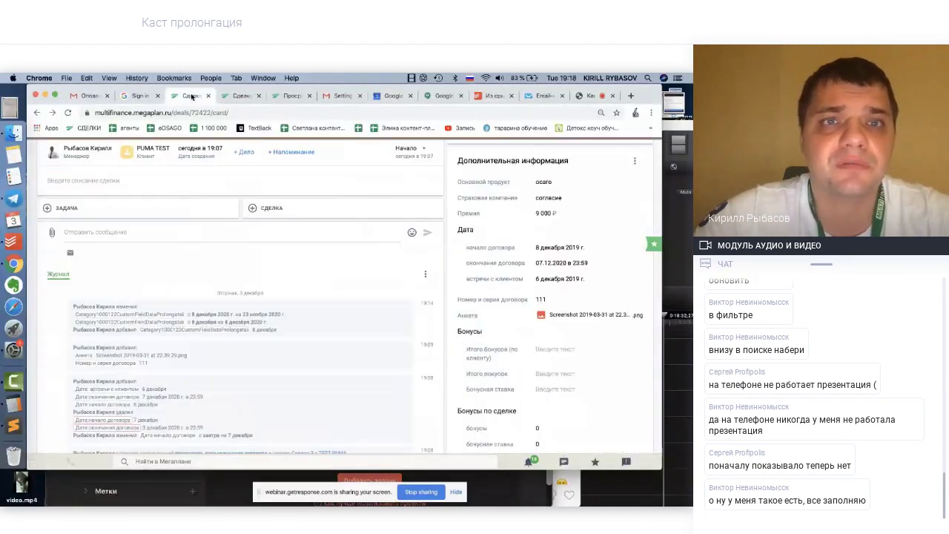
scroll(235, 189, "up", 5)
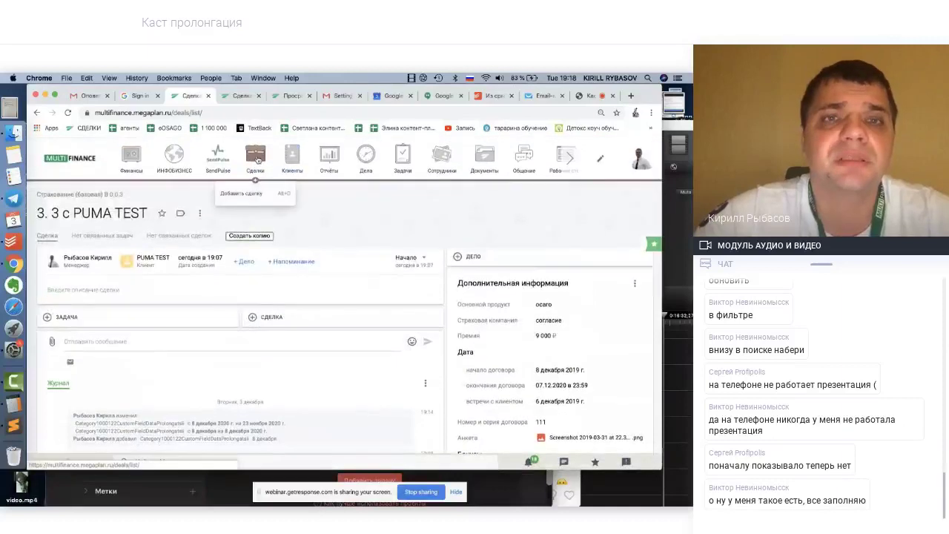
left_click(256, 158)
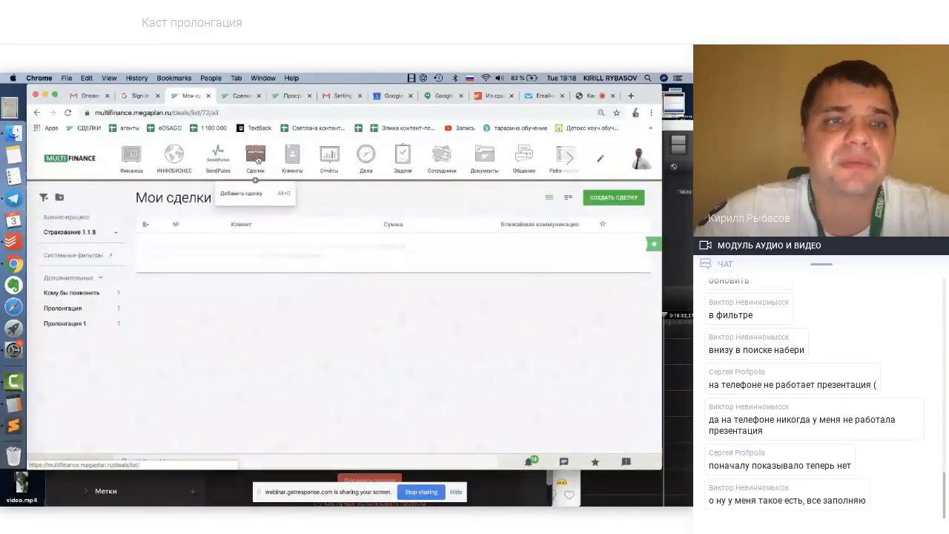
left_click(104, 232)
scroll(94, 285, "down", 5)
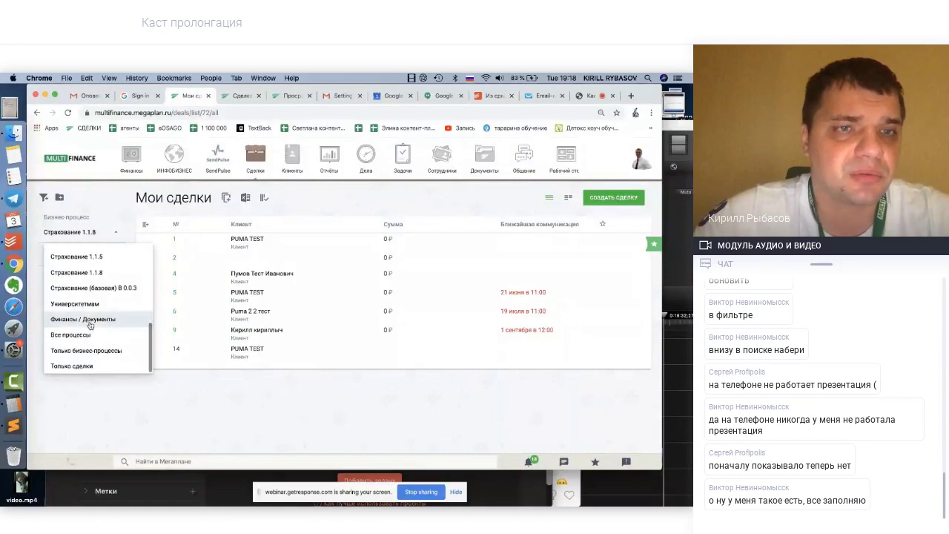
left_click(107, 290)
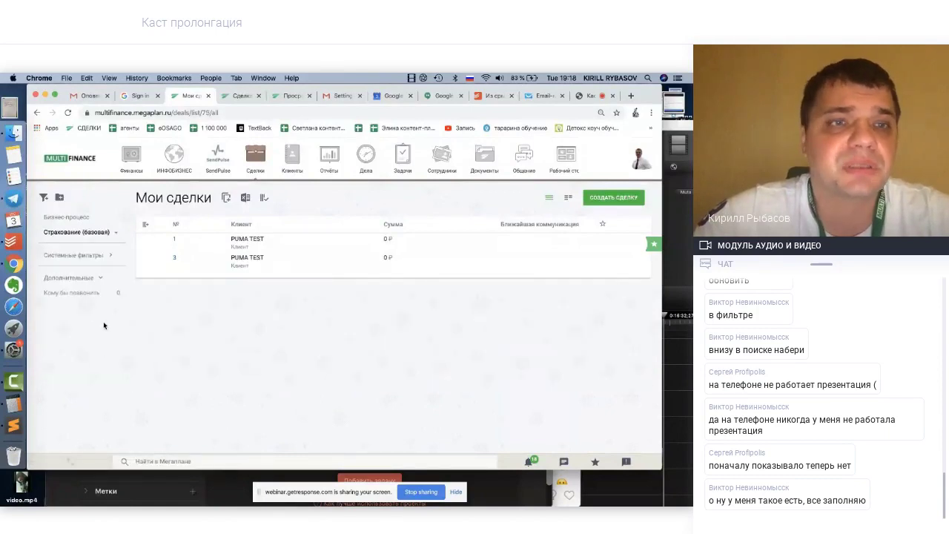
Start a new deals filter named 'пролонгация' and browse the date fields available for it
left_click(45, 199)
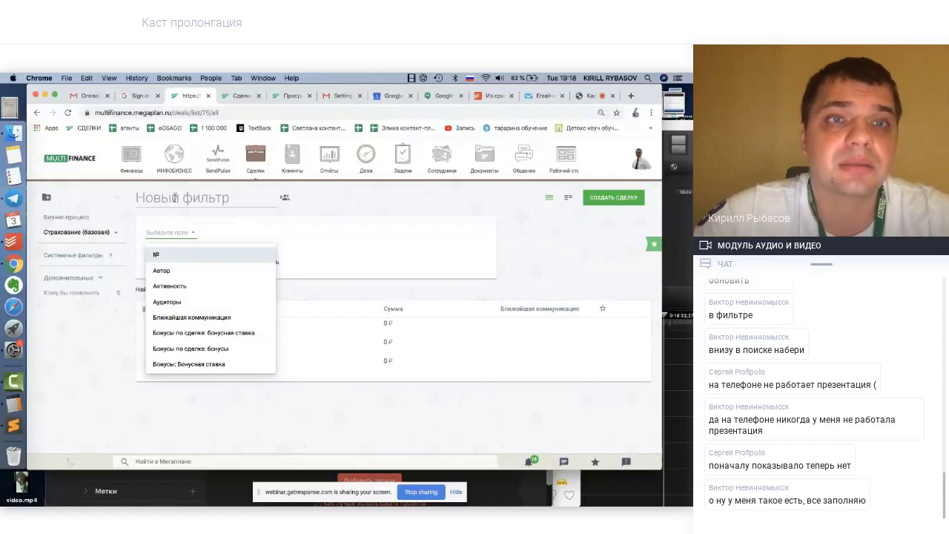
left_click(176, 199)
type("пр")
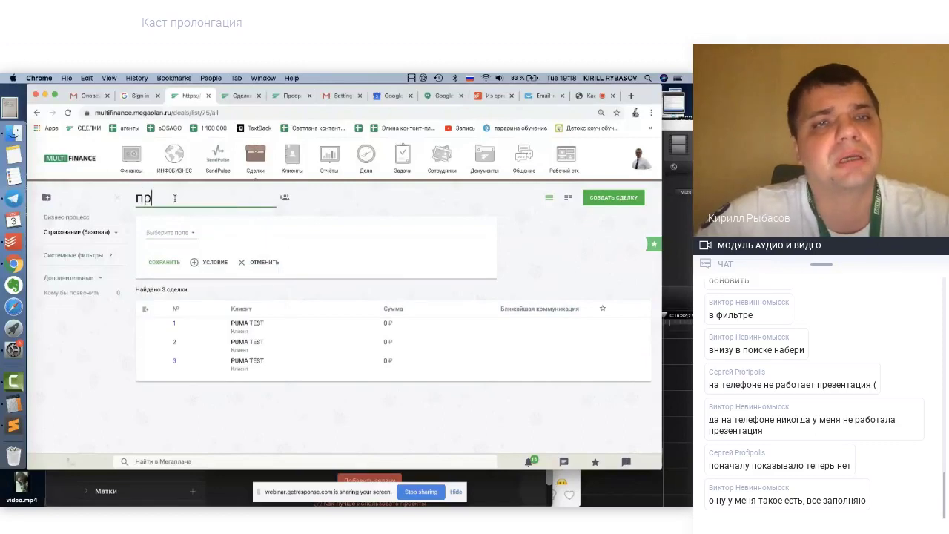
type("олонгация")
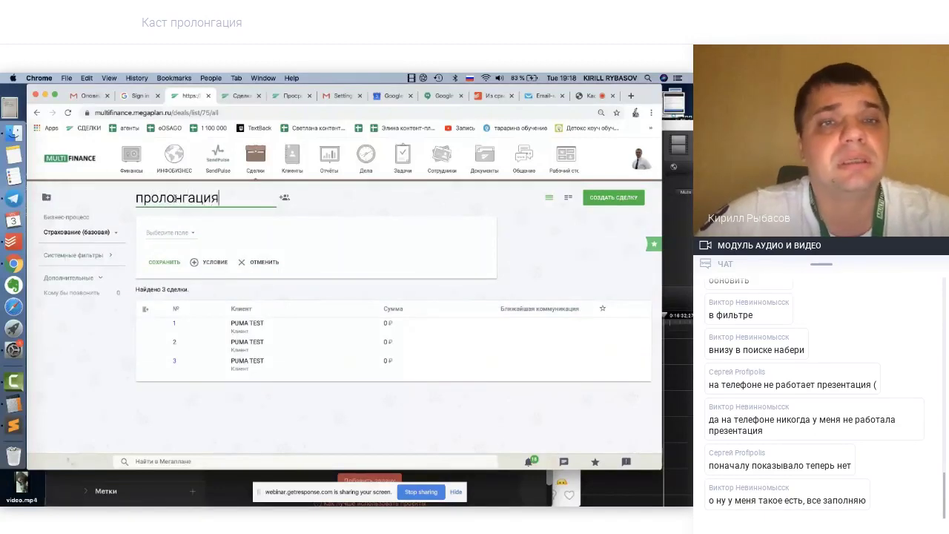
left_click(165, 232)
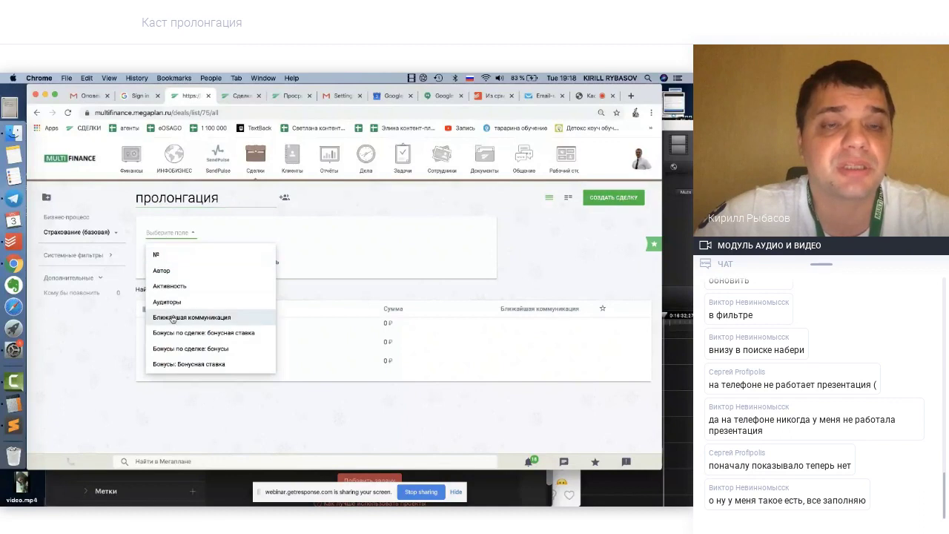
type("дата")
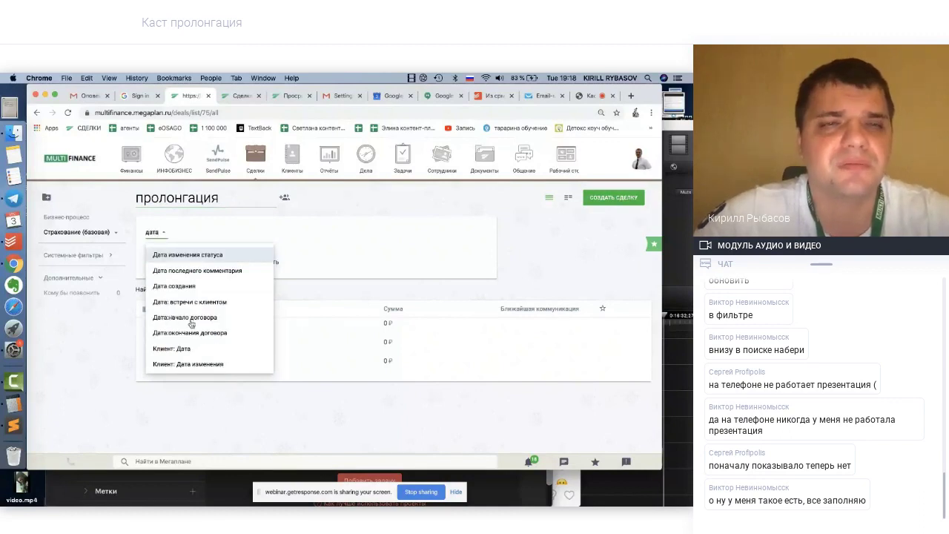
scroll(190, 334, "down", 3)
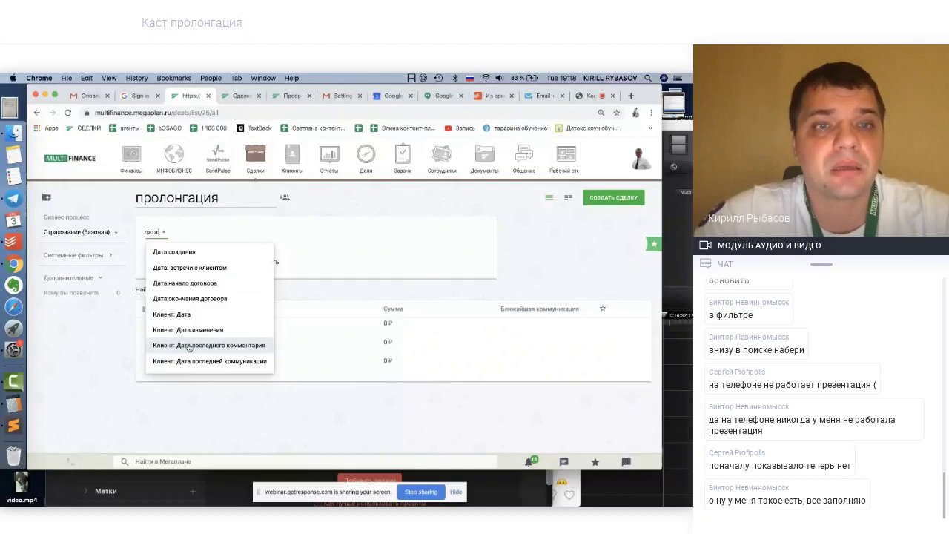
type("пр")
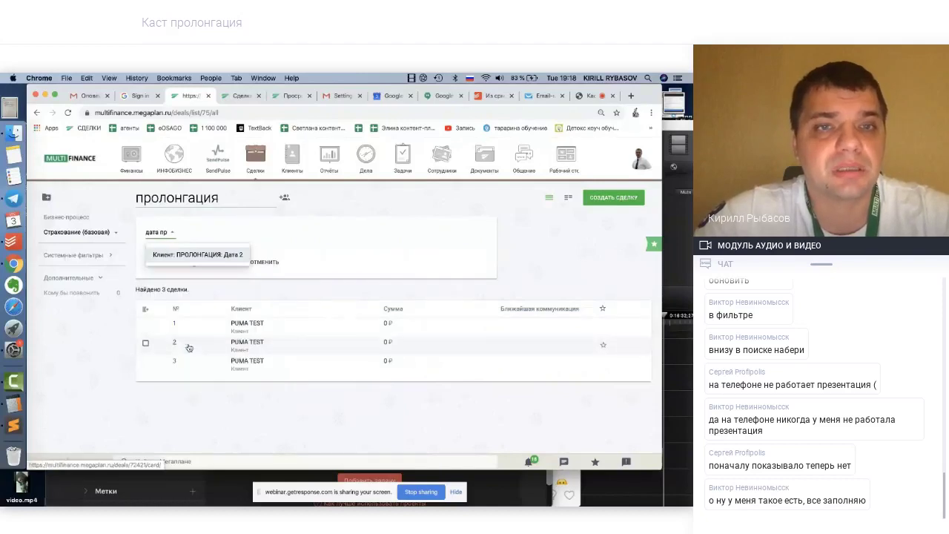
key("BackSpace")
key("BackSpace")
key("BackSpace")
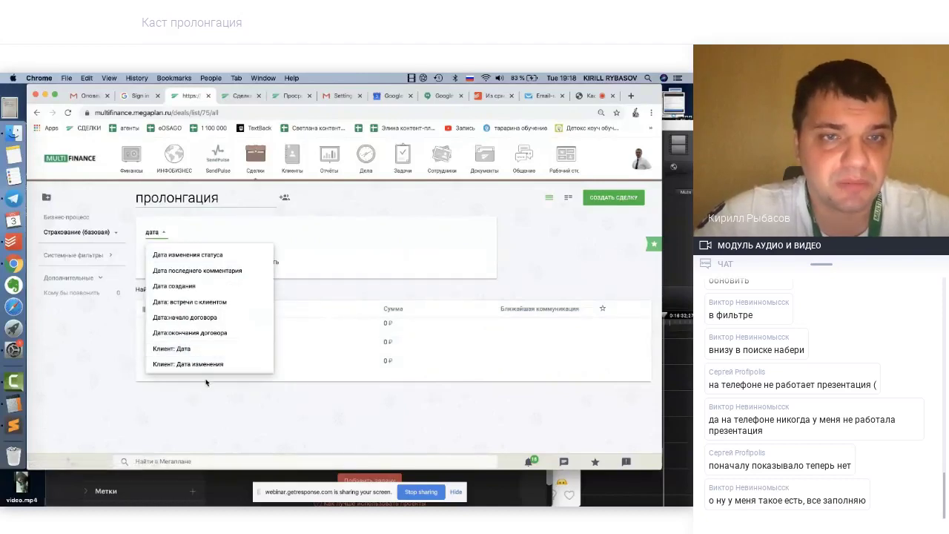
scroll(208, 353, "down", 5)
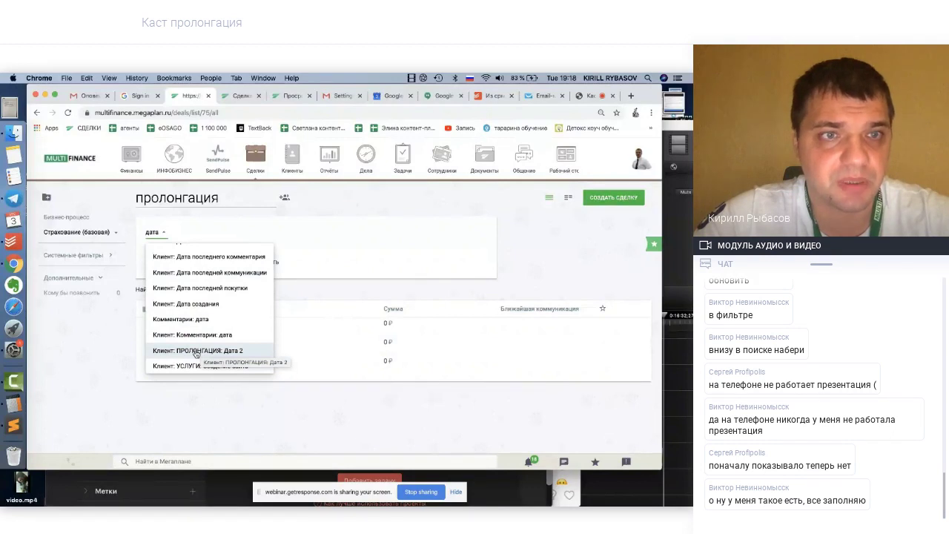
left_click(109, 231)
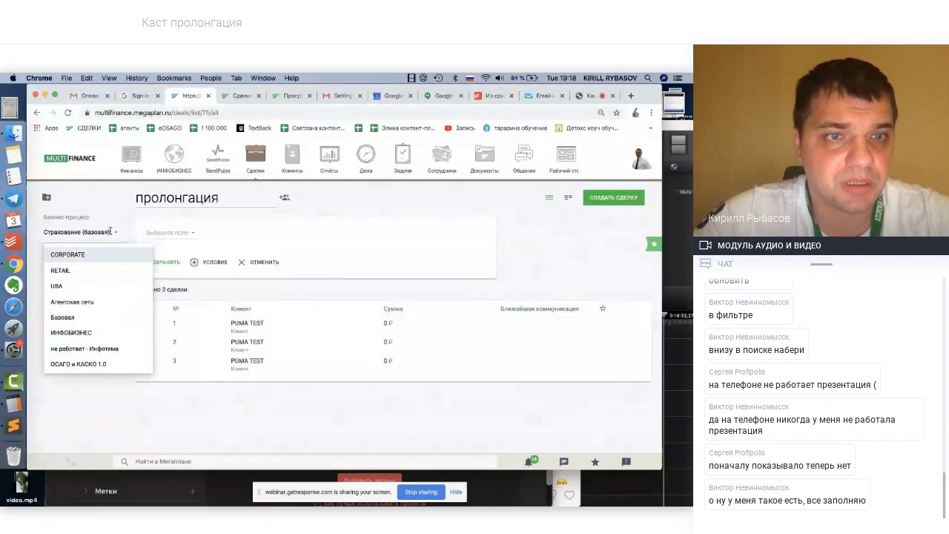
left_click(122, 204)
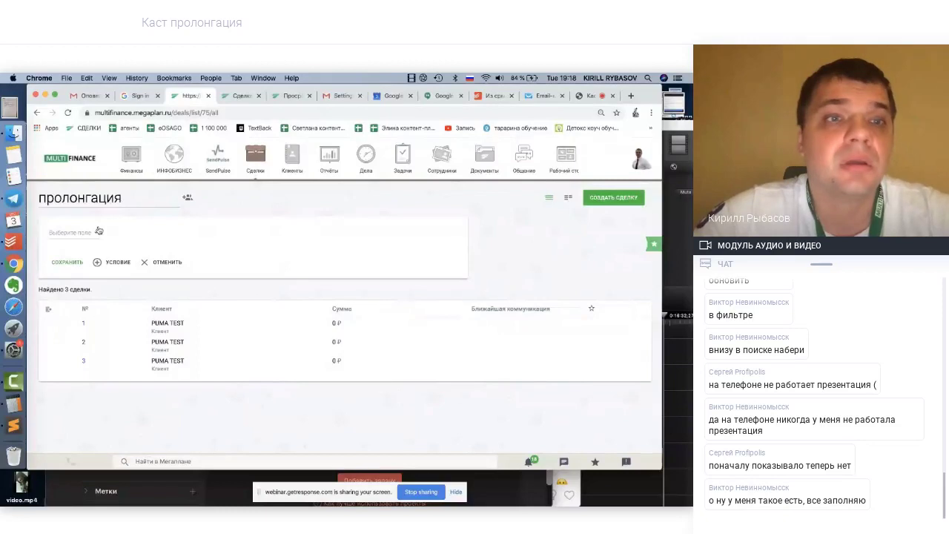
Pick the client's ПРОЛОНГАЦИЯ: Дата 2 field as the filter field
left_click(74, 232)
type("дата")
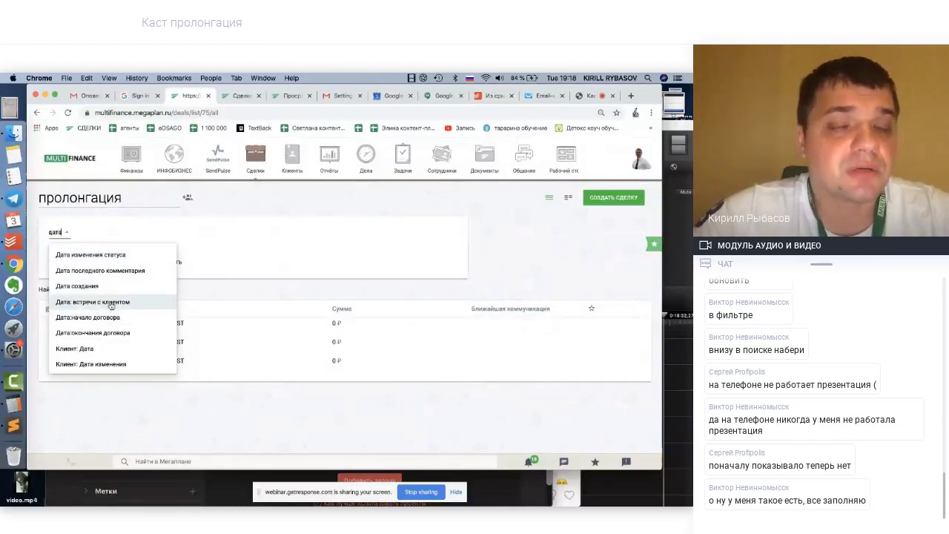
scroll(108, 336, "down", 5)
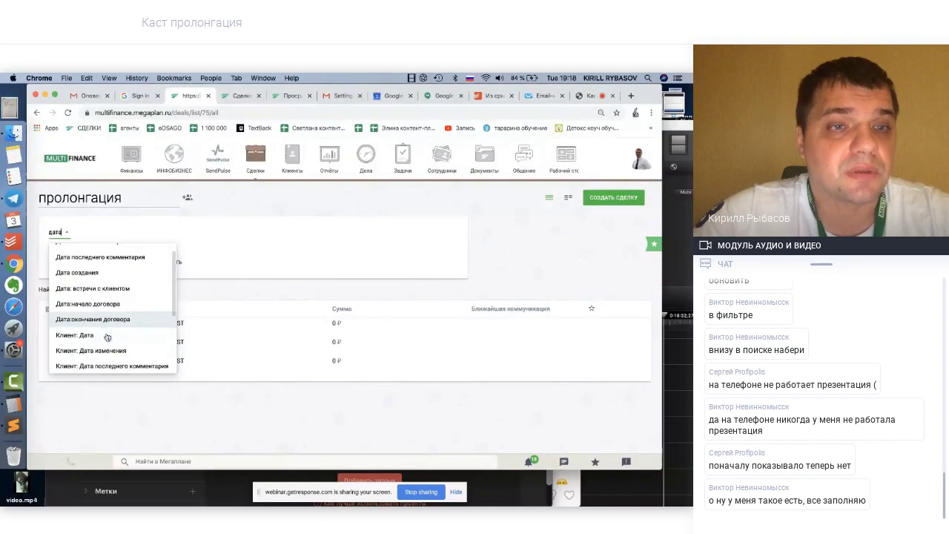
scroll(107, 336, "down", 3)
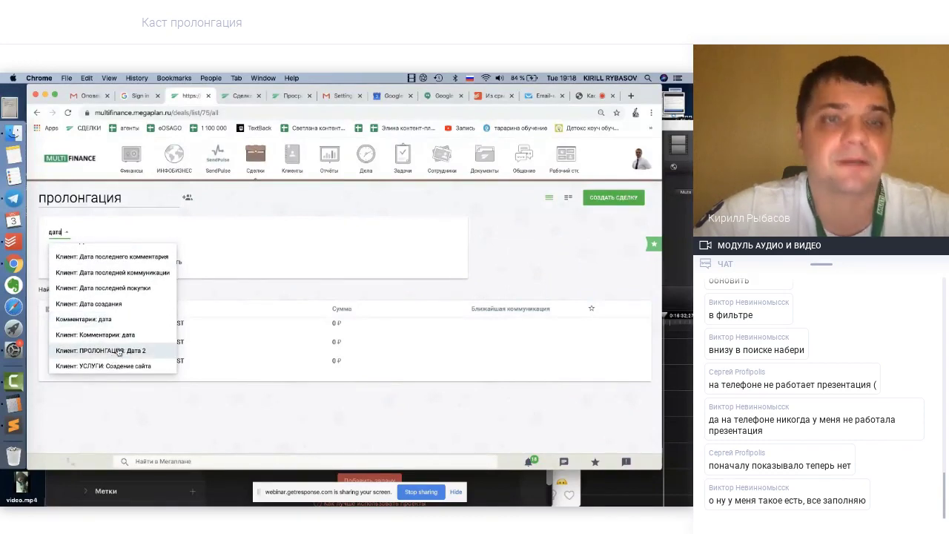
left_click(119, 351)
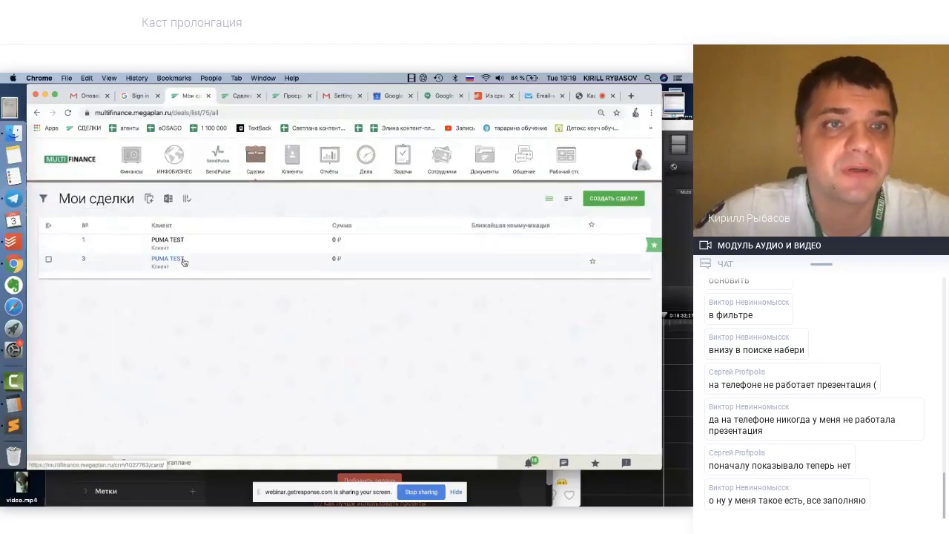
Restart the 'пролонгация' filter with a condition on Дата:окончания договора
left_click(43, 199)
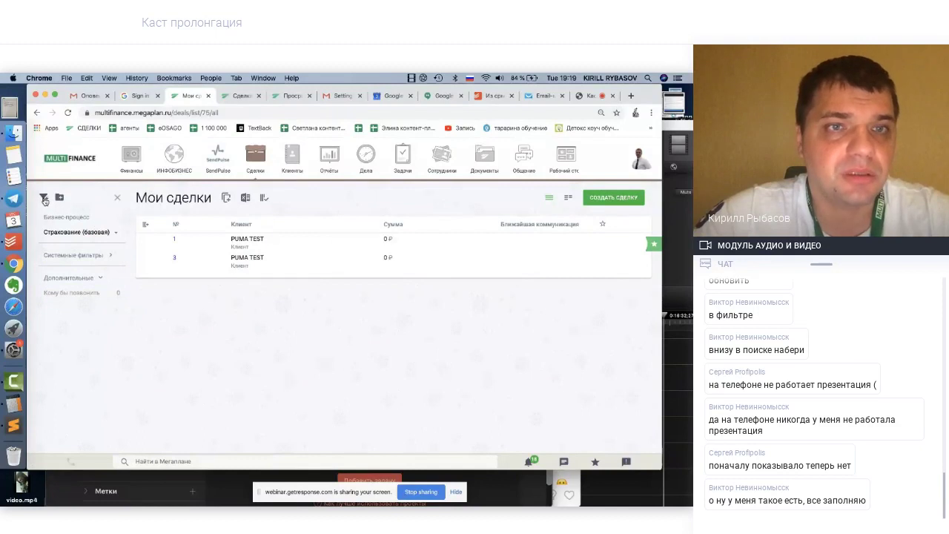
left_click(44, 197)
left_click(180, 199)
type("прол")
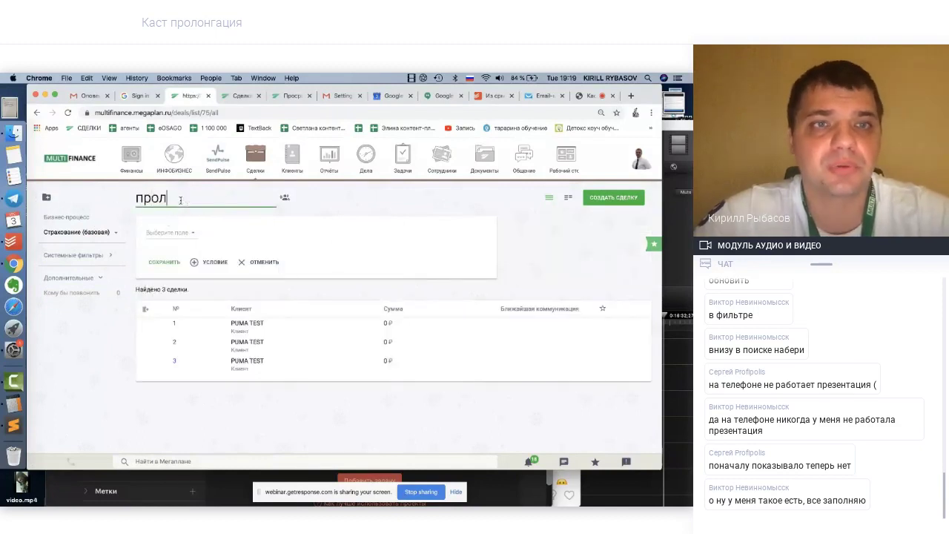
type("онгация")
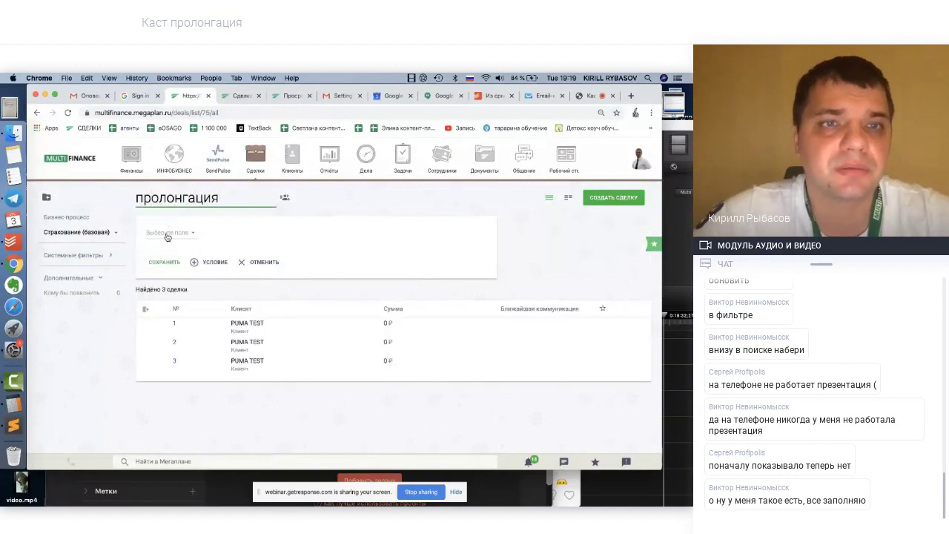
left_click(166, 233)
type("дата")
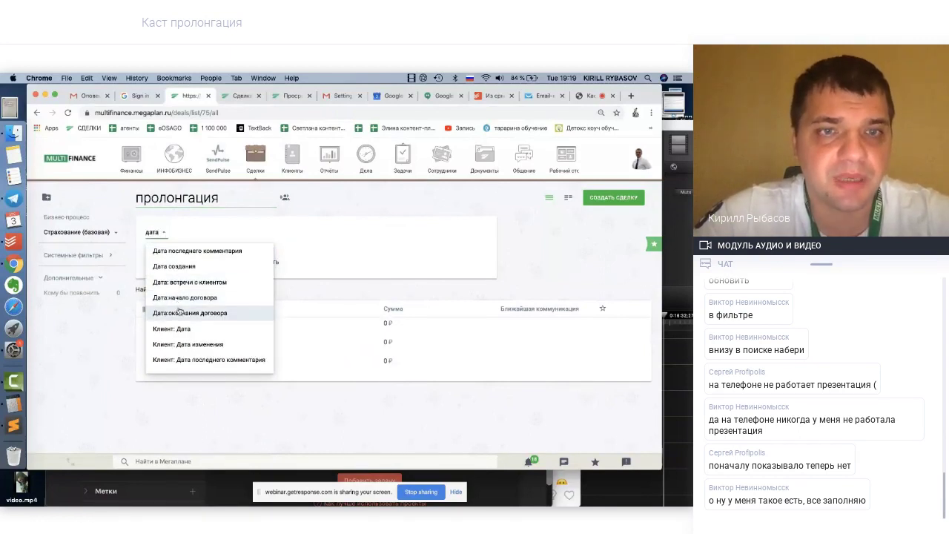
left_click(180, 314)
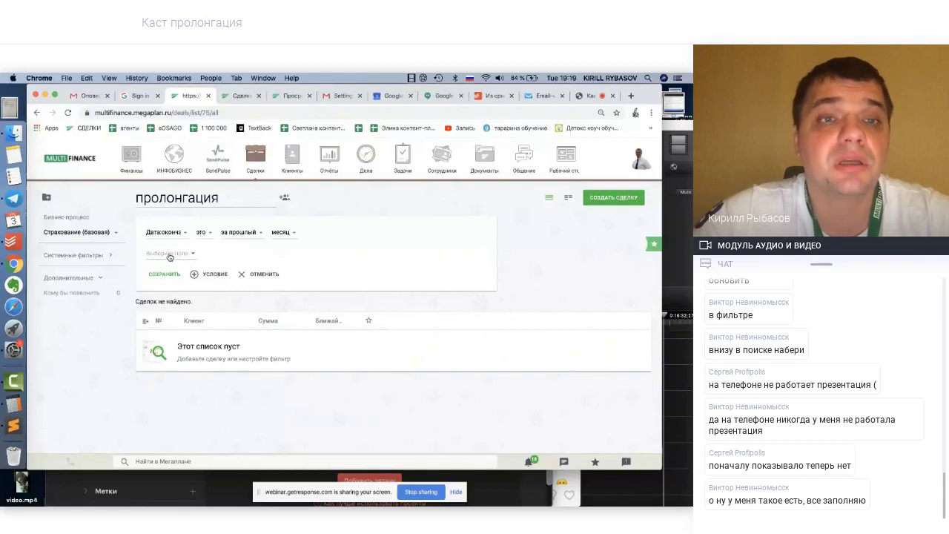
Set the end-date condition to за текущий год
left_click(169, 254)
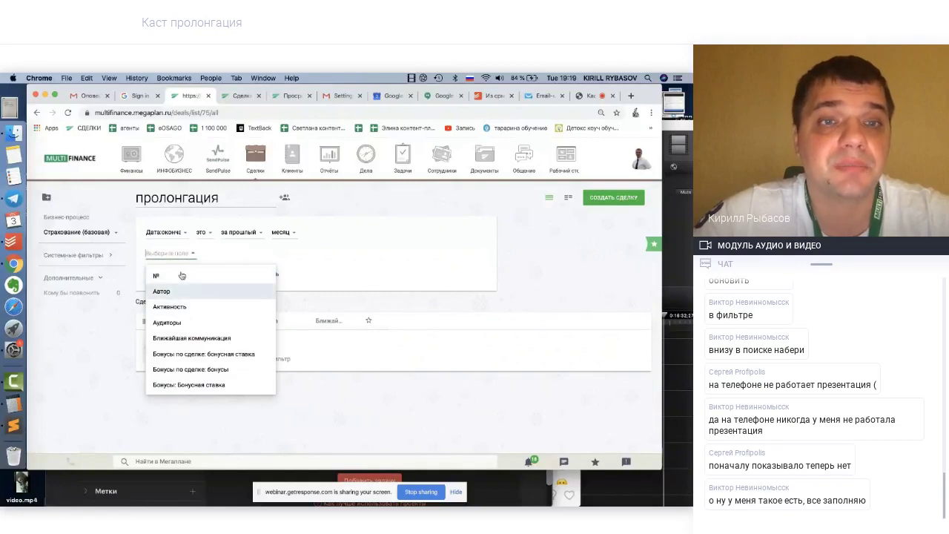
left_click(247, 232)
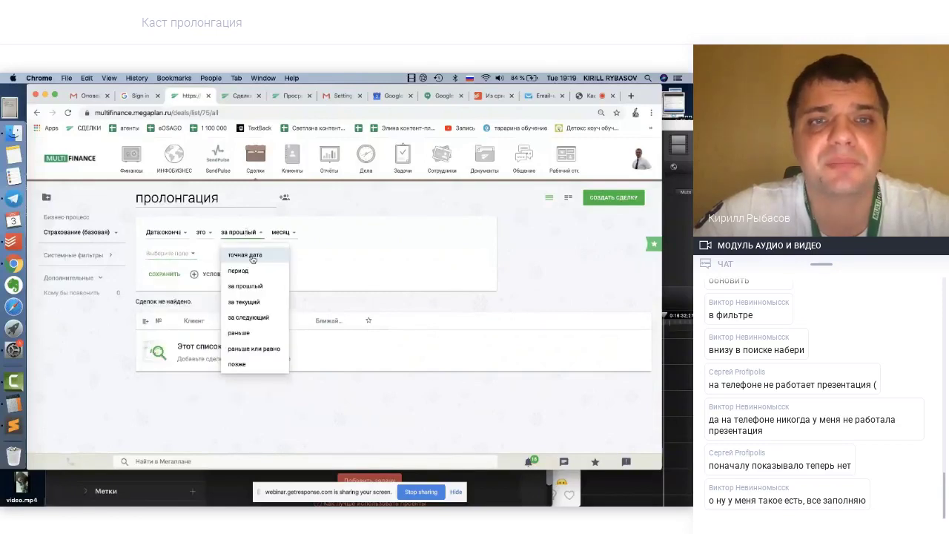
left_click(253, 301)
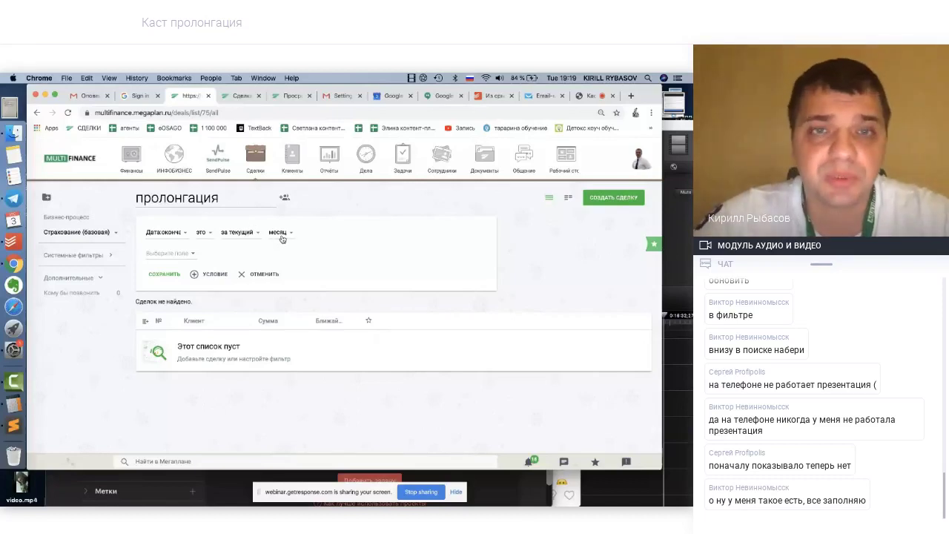
left_click(282, 232)
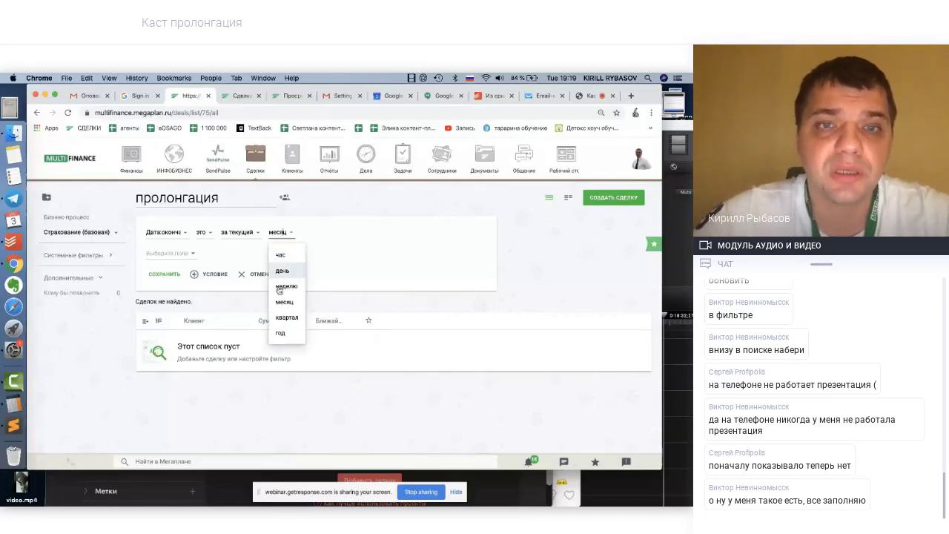
left_click(280, 333)
left_click(245, 233)
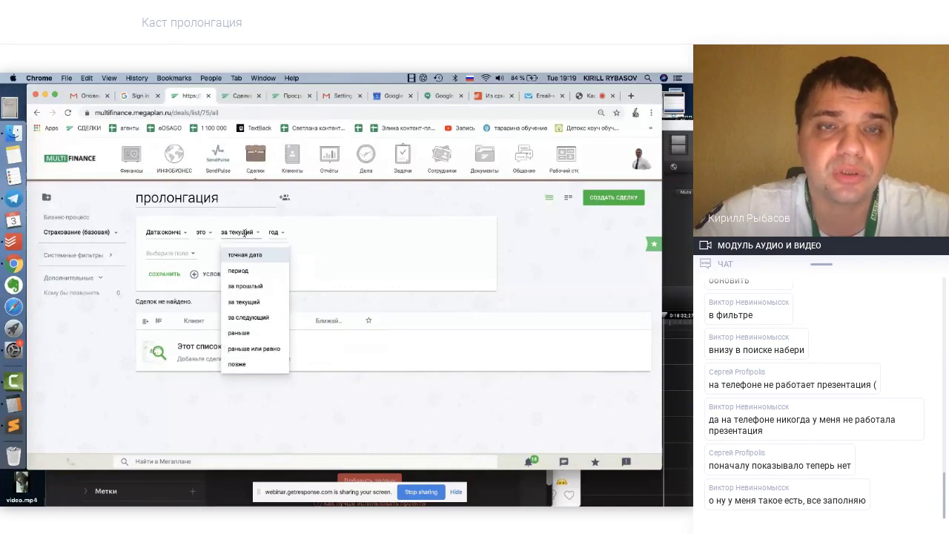
left_click(245, 302)
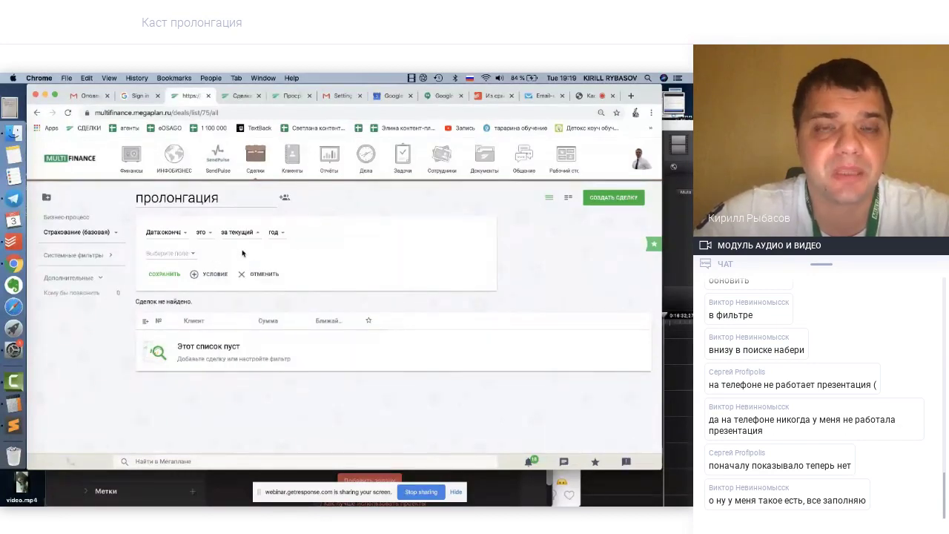
Save the пролонгация filter, change its end-date condition to за следующий год, and save again
left_click(159, 274)
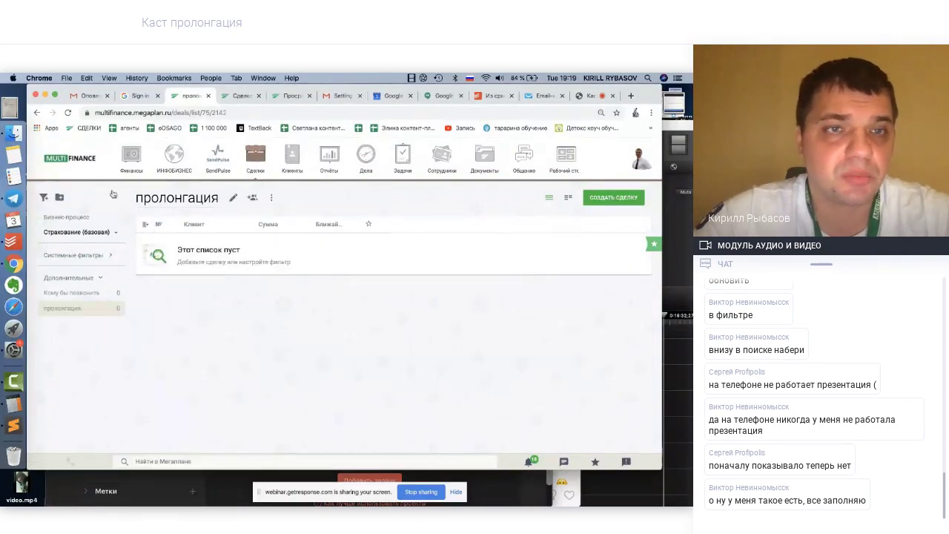
left_click(233, 199)
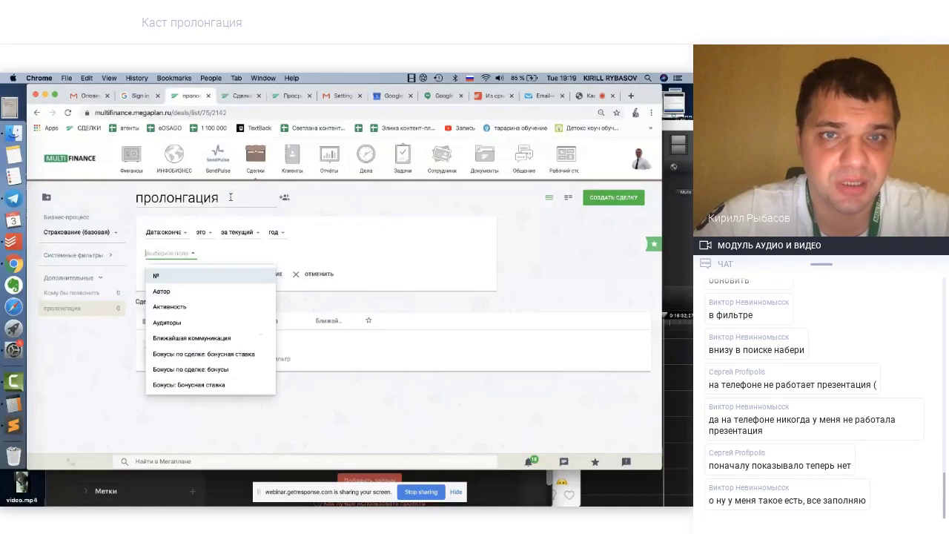
left_click(172, 232)
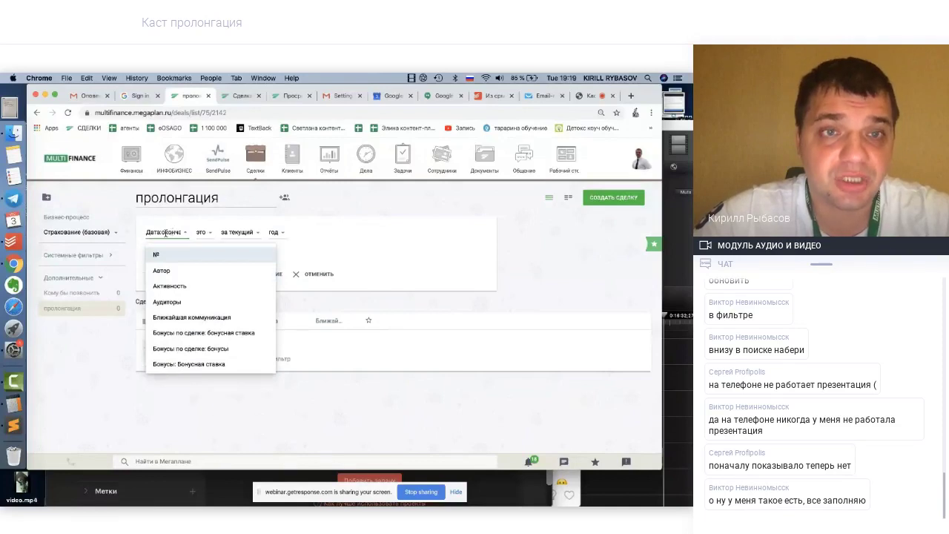
left_click(234, 233)
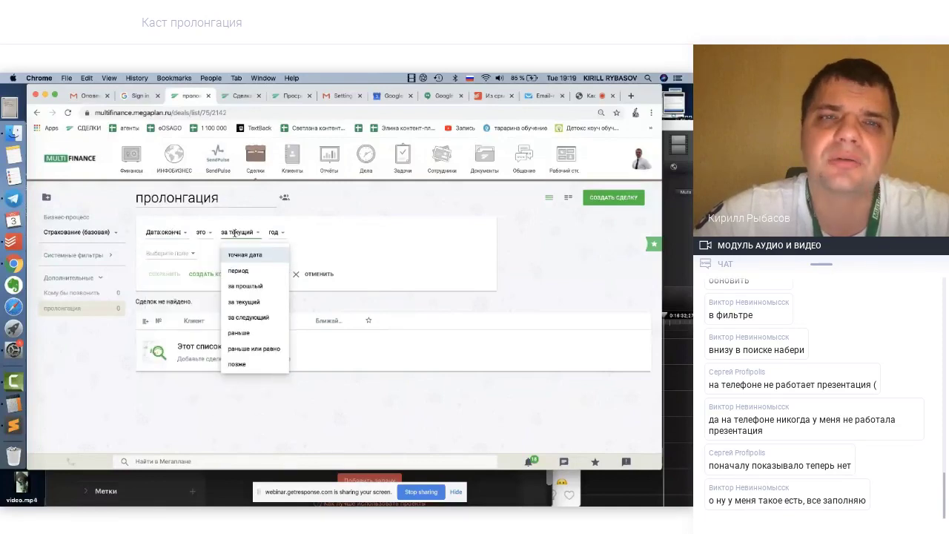
left_click(247, 317)
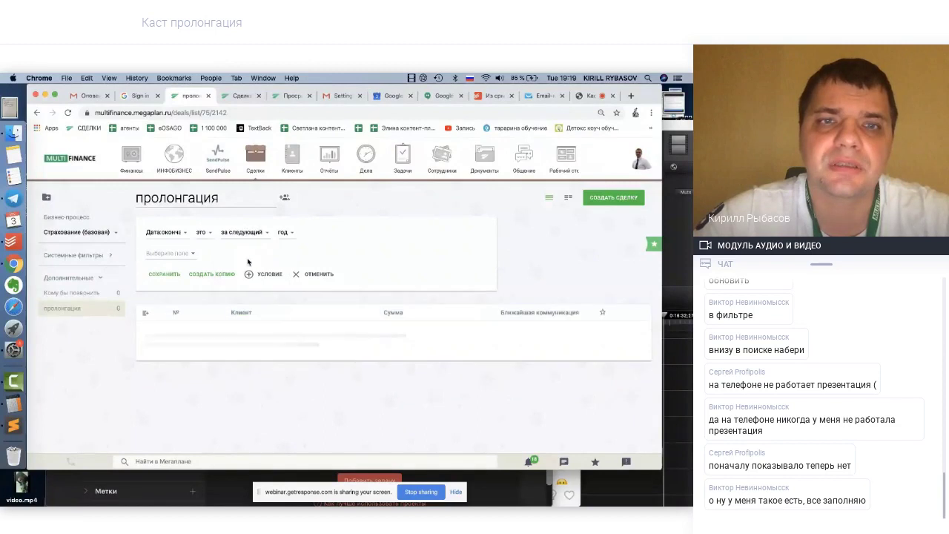
left_click(164, 275)
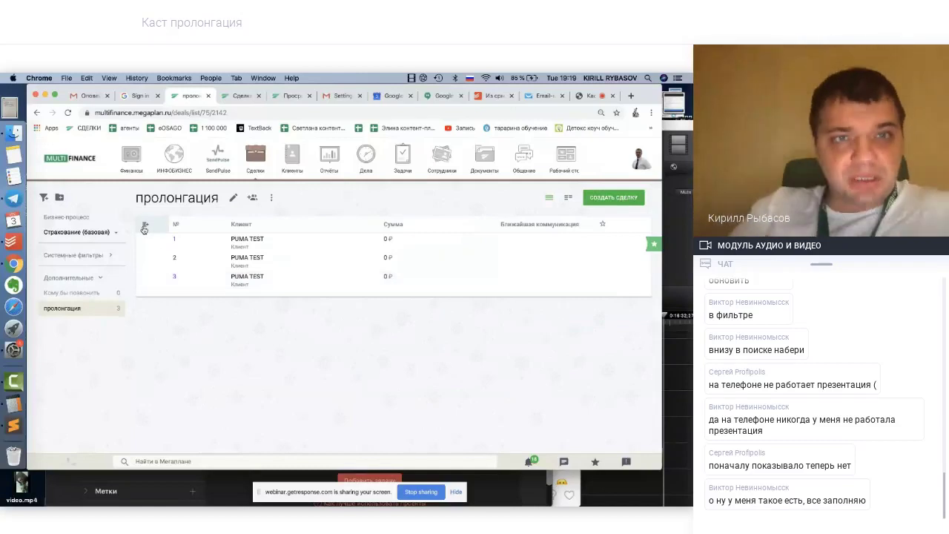
Add the contract end date, start date, meeting date and ПРОЛОНГАЦИЯ: Дата 2 columns
left_click(146, 225)
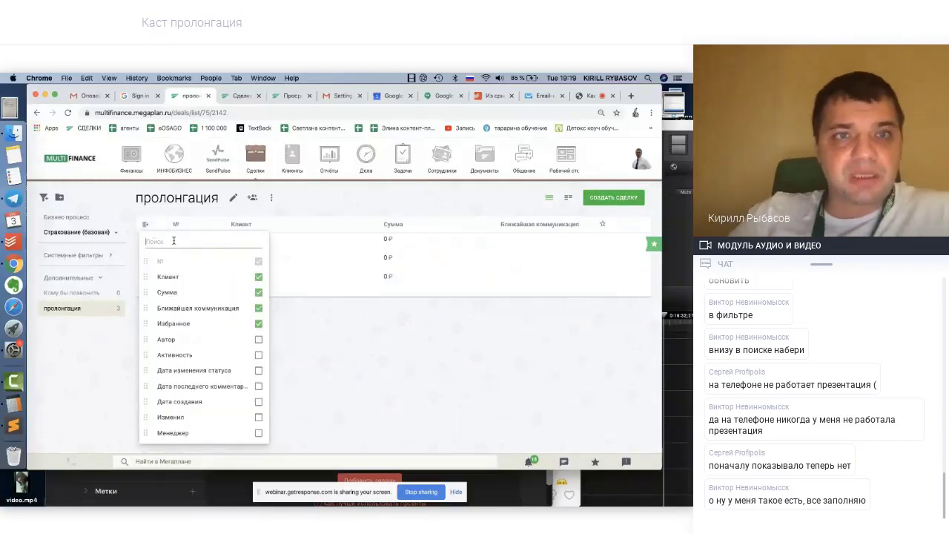
left_click(174, 241)
type("дата")
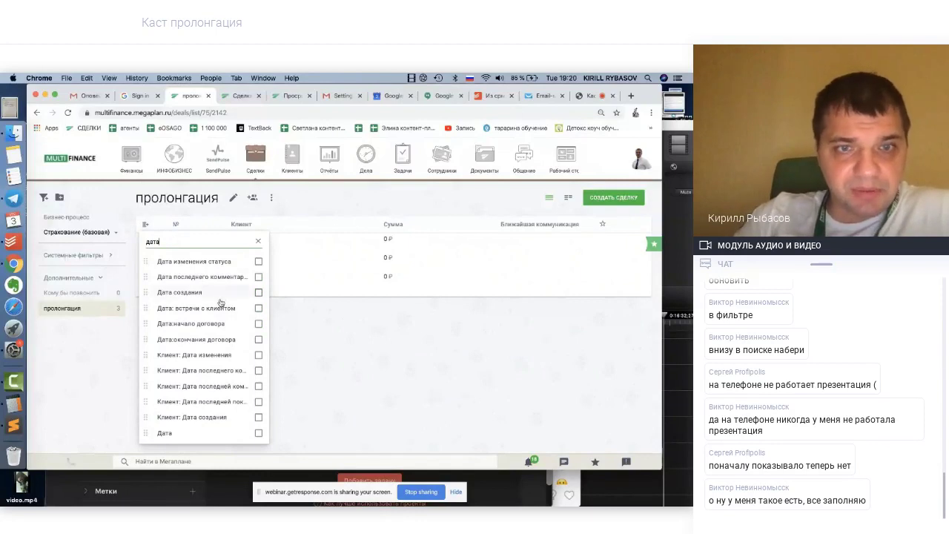
scroll(208, 348, "down", 1)
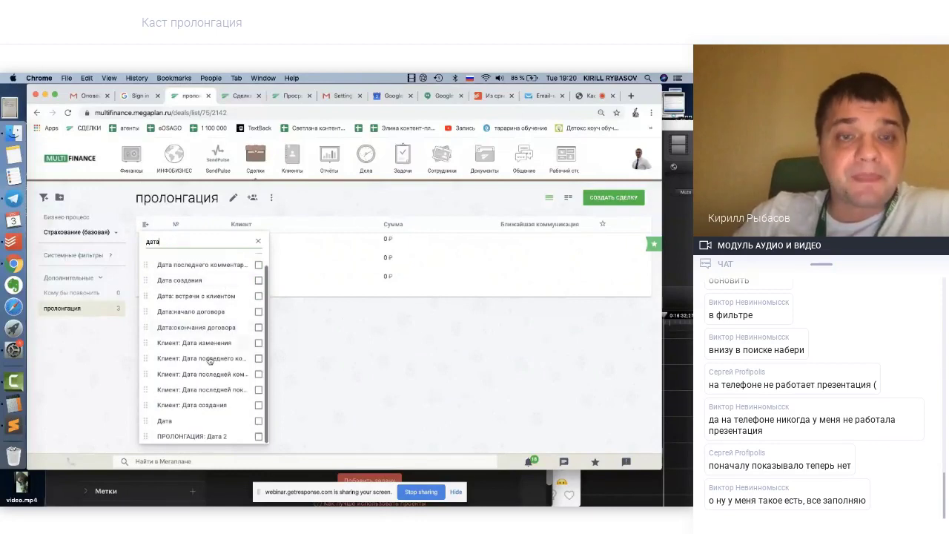
left_click(258, 327)
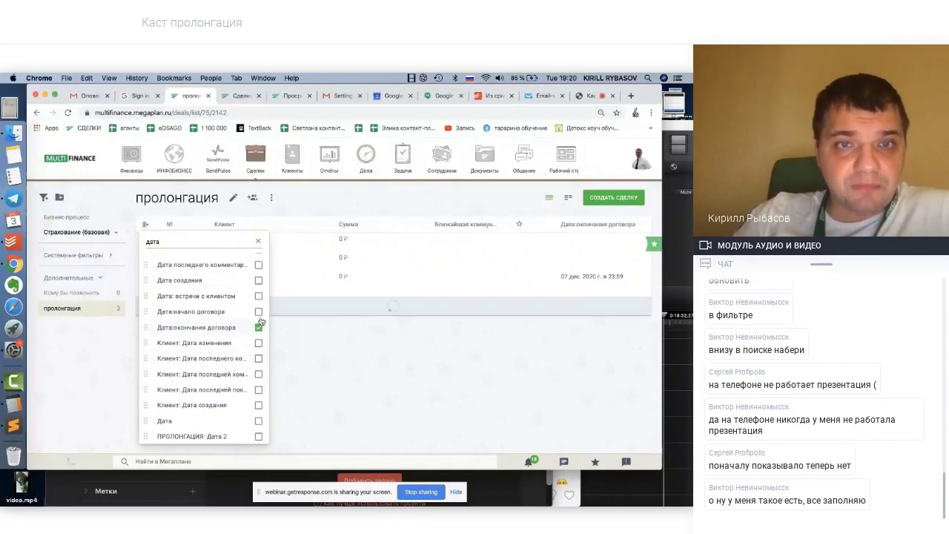
left_click(258, 312)
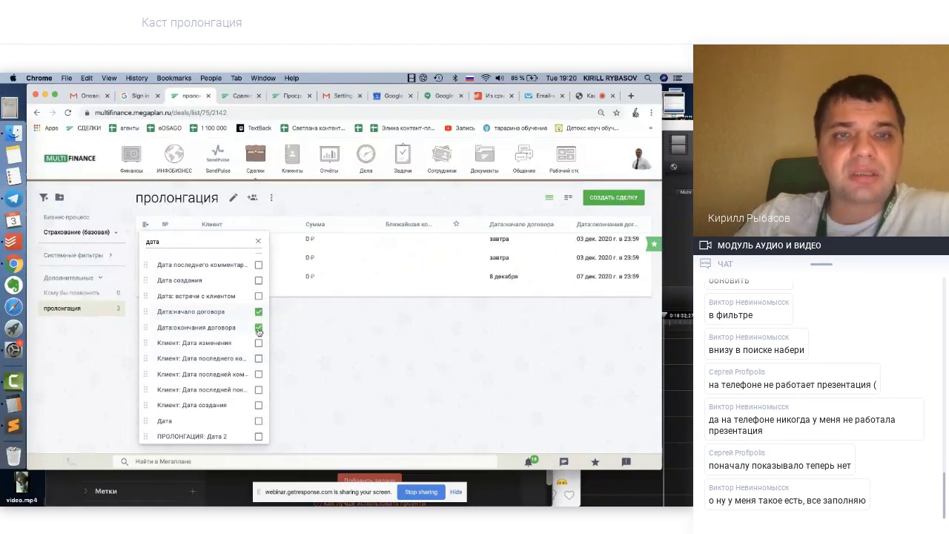
left_click(258, 296)
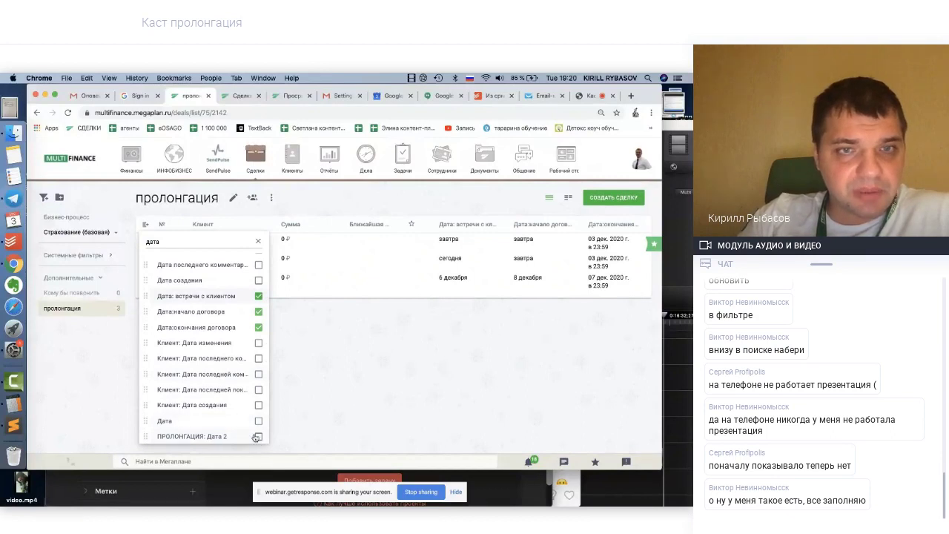
left_click(258, 437)
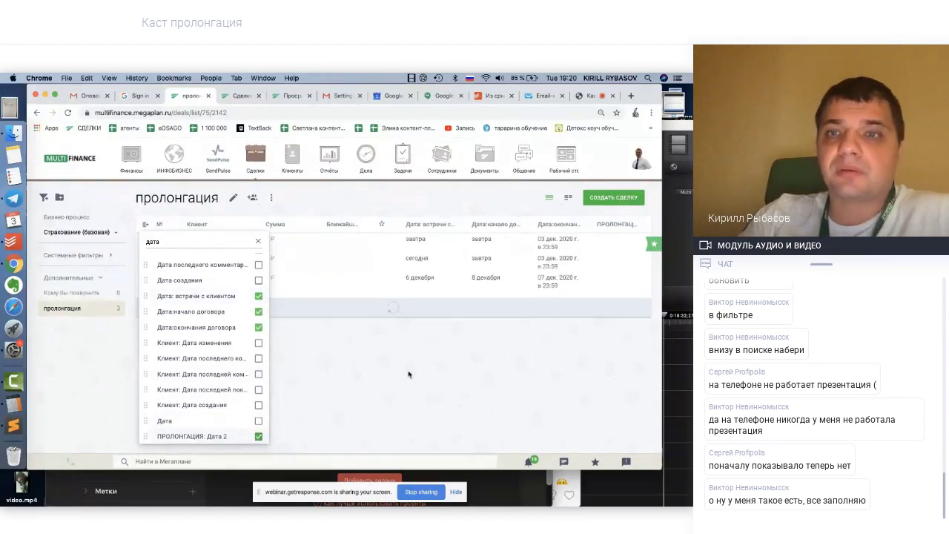
left_click(408, 375)
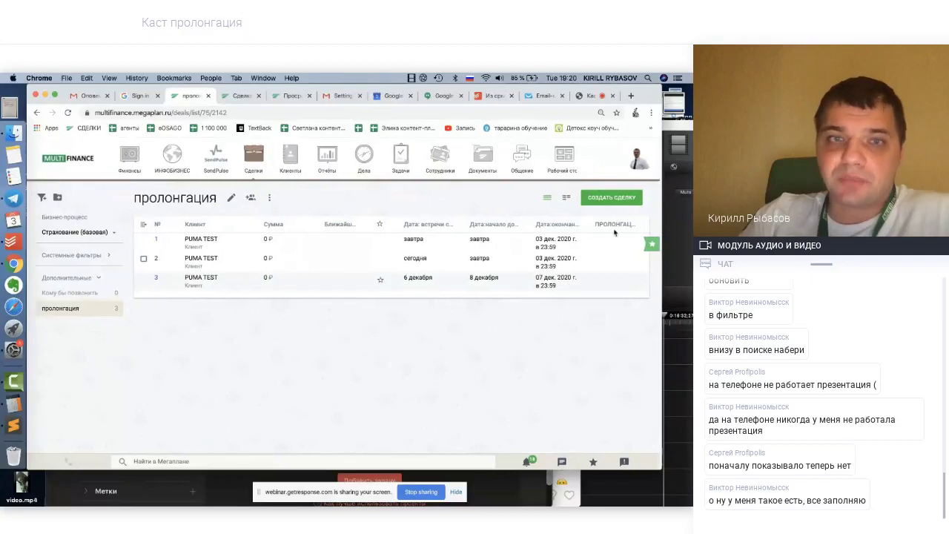
Check the filter's extra actions and reopen the пролонгация filter for editing
left_click(271, 198)
left_click(216, 349)
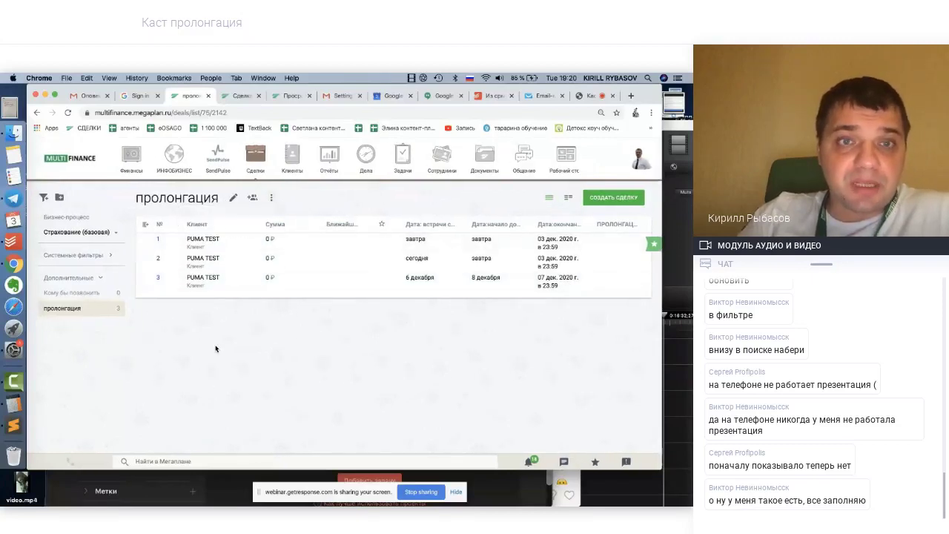
left_click(233, 198)
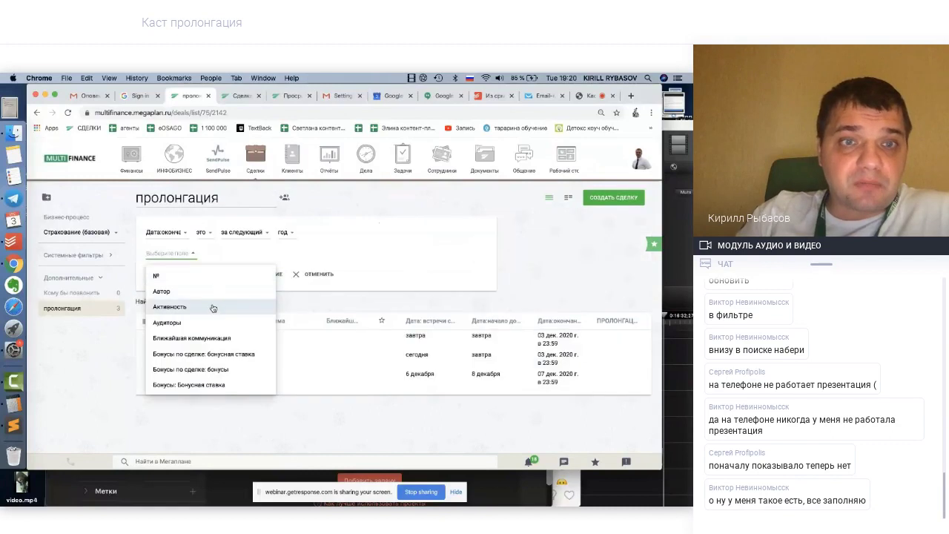
Add the Премия and Клиент: Ответственные columns to the deals list
left_click(349, 232)
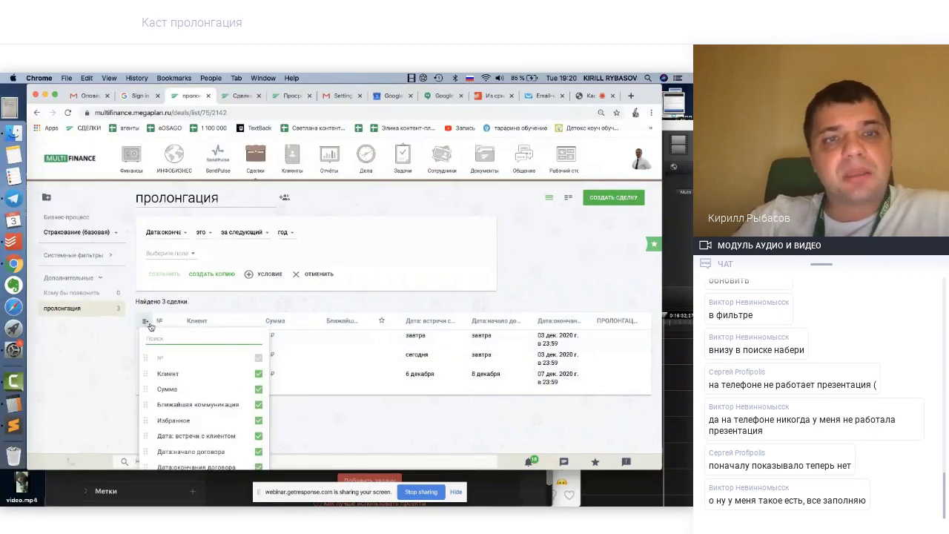
type("пре")
left_click(203, 358)
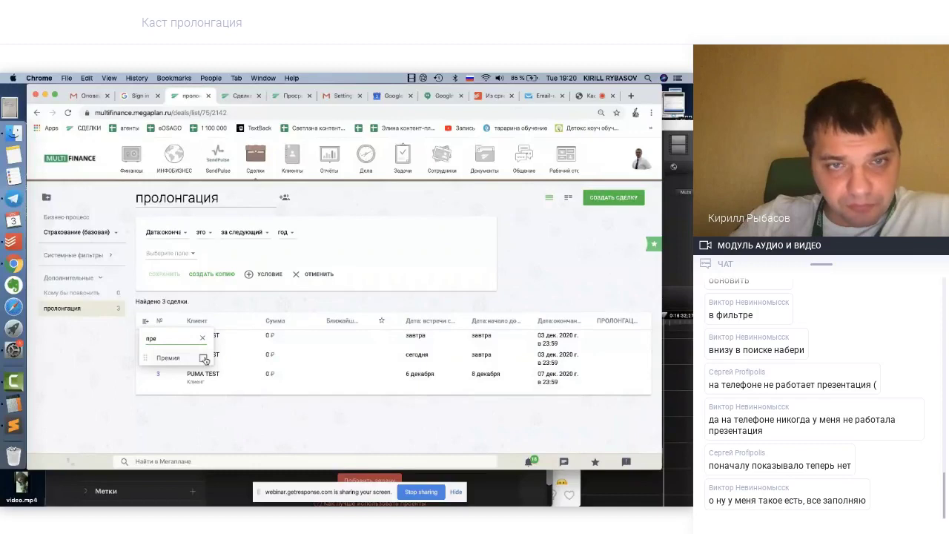
left_click(145, 323)
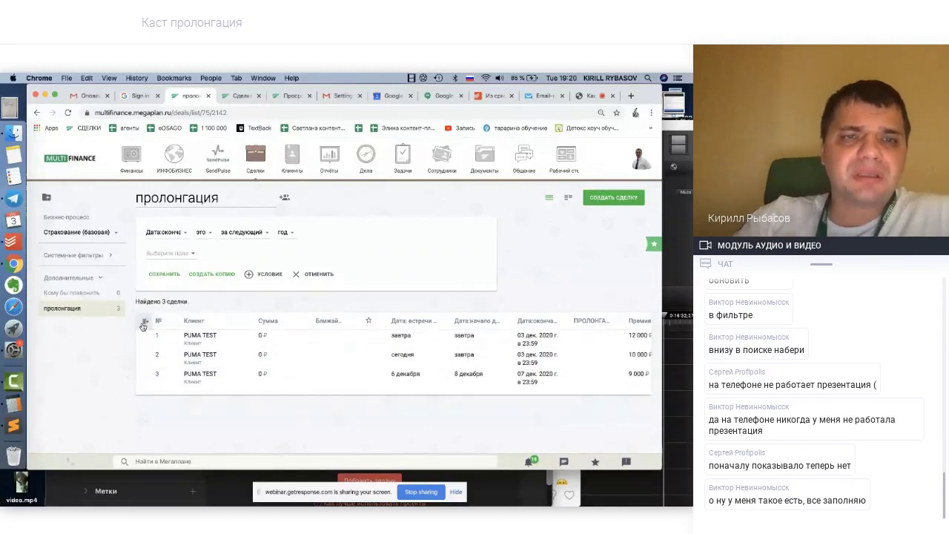
left_click(145, 324)
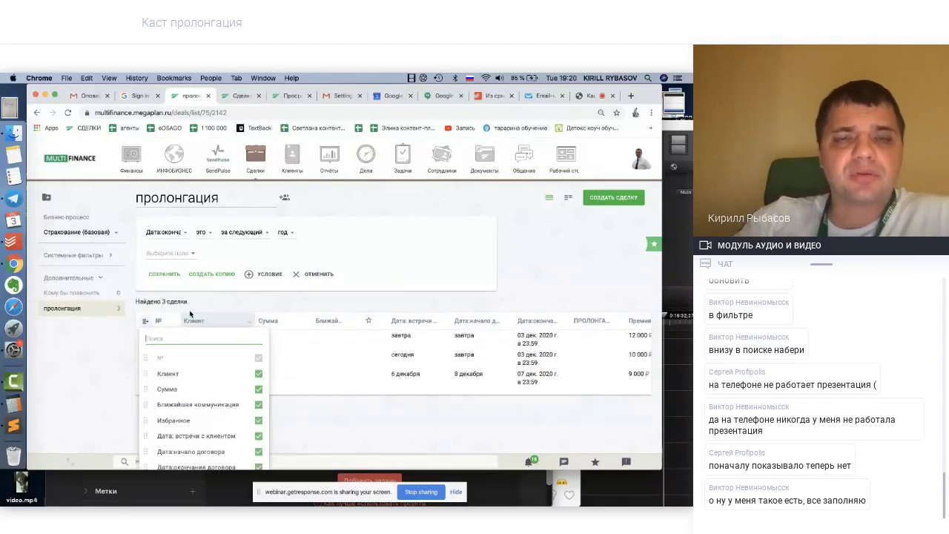
type("от")
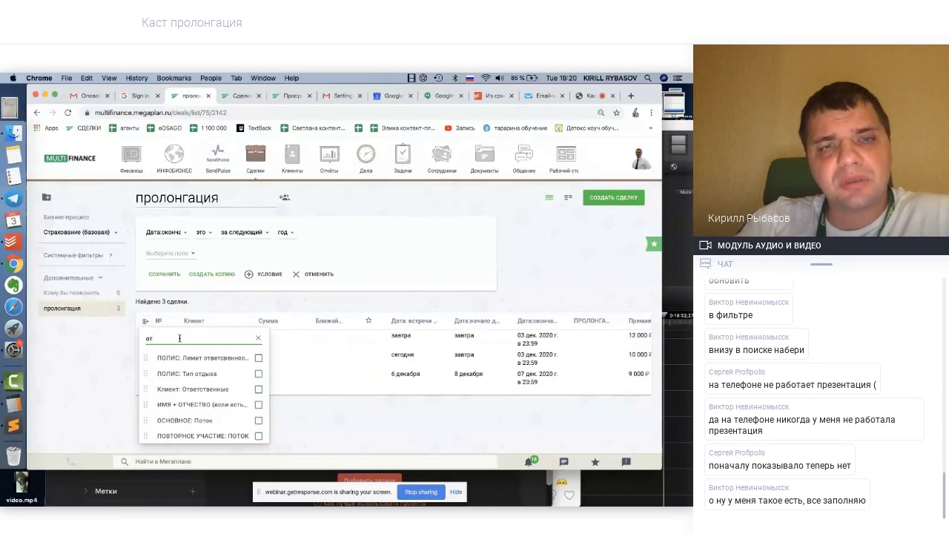
type("в")
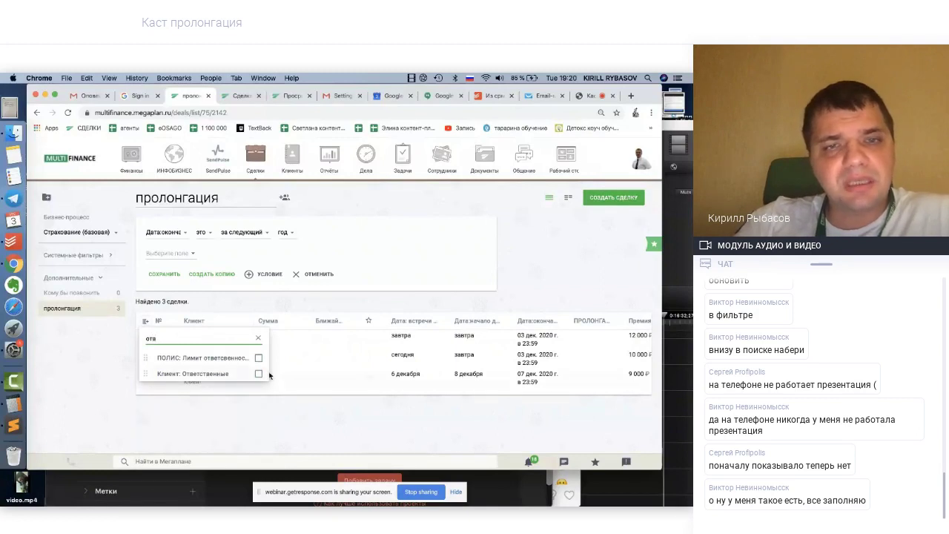
left_click(259, 374)
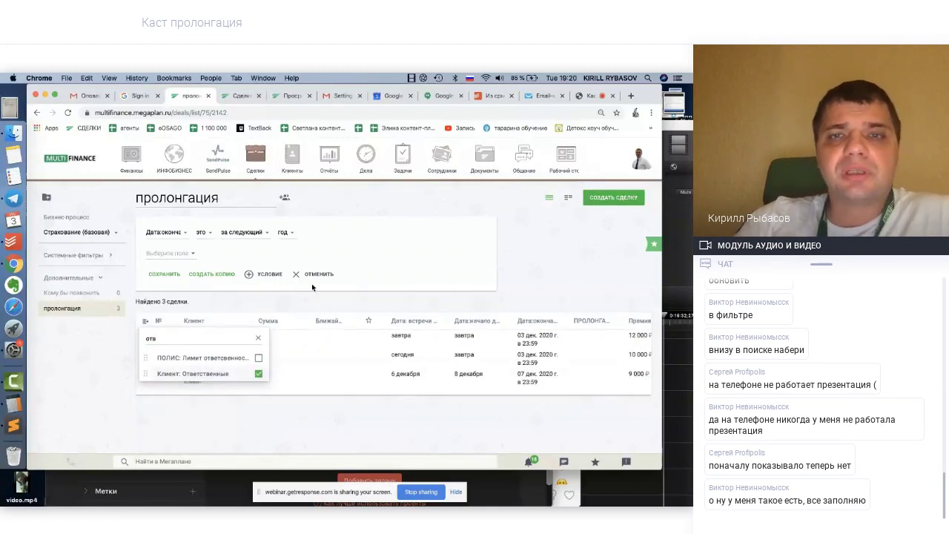
Add the Страховая компания column and remove the Сумма column
left_click(542, 295)
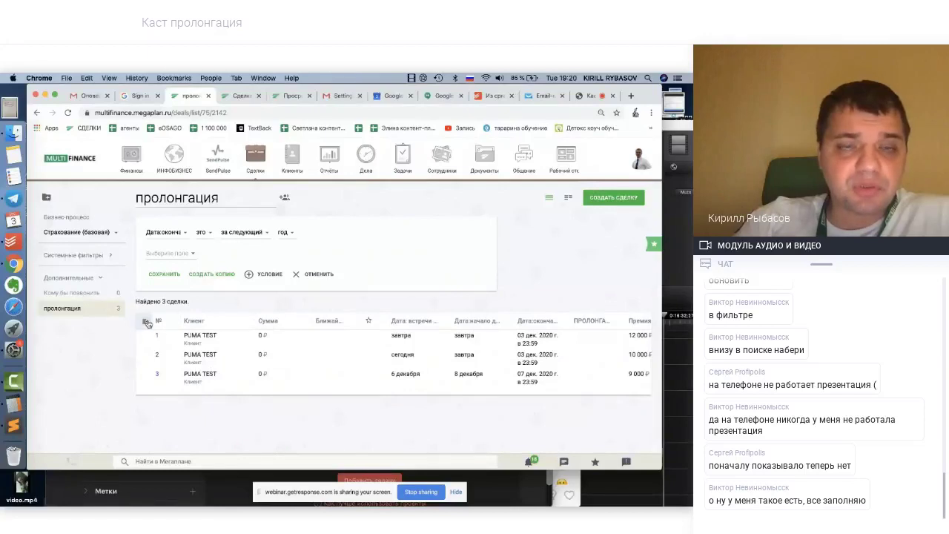
left_click(151, 323)
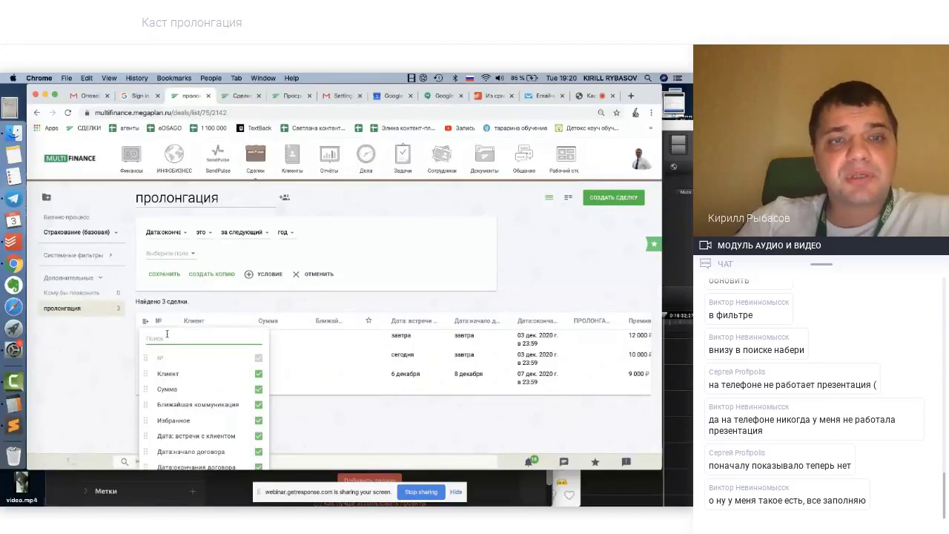
type("стра")
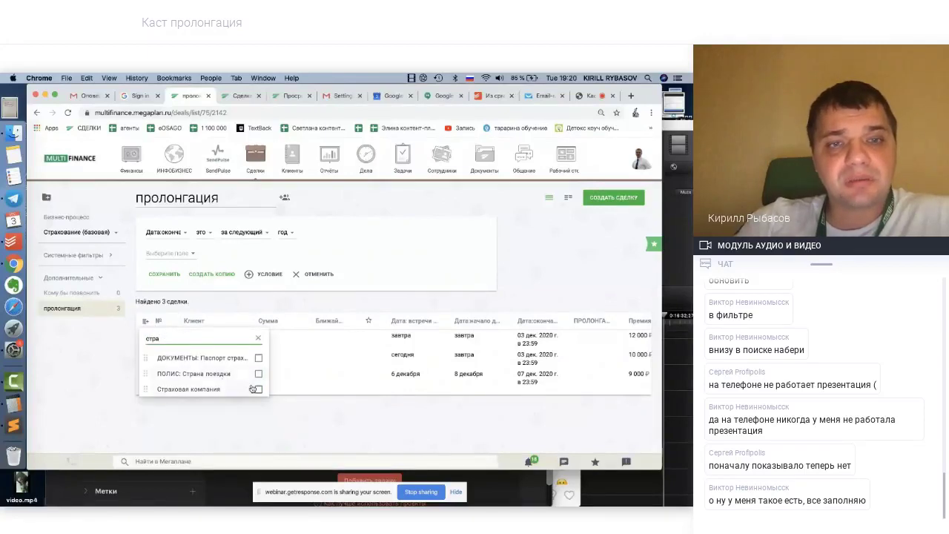
left_click(259, 389)
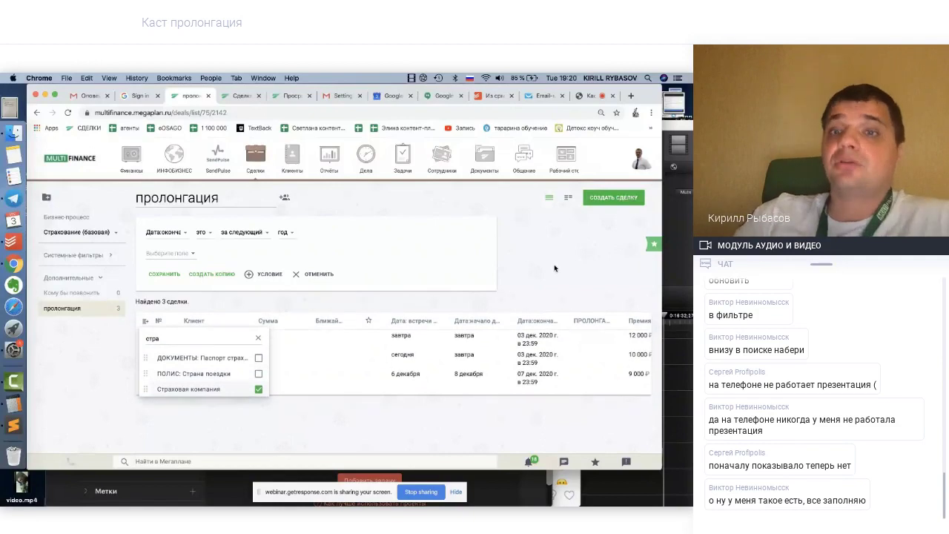
left_click(532, 273)
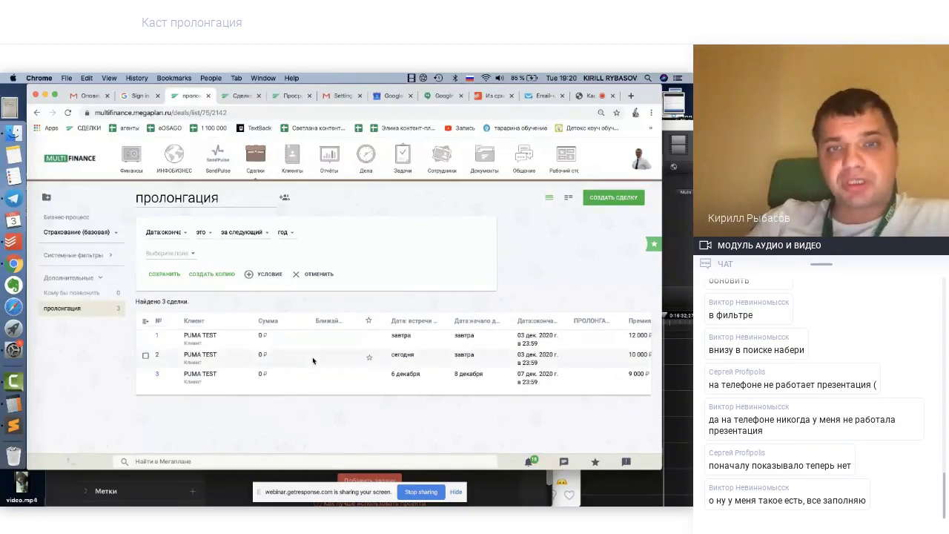
left_click(144, 322)
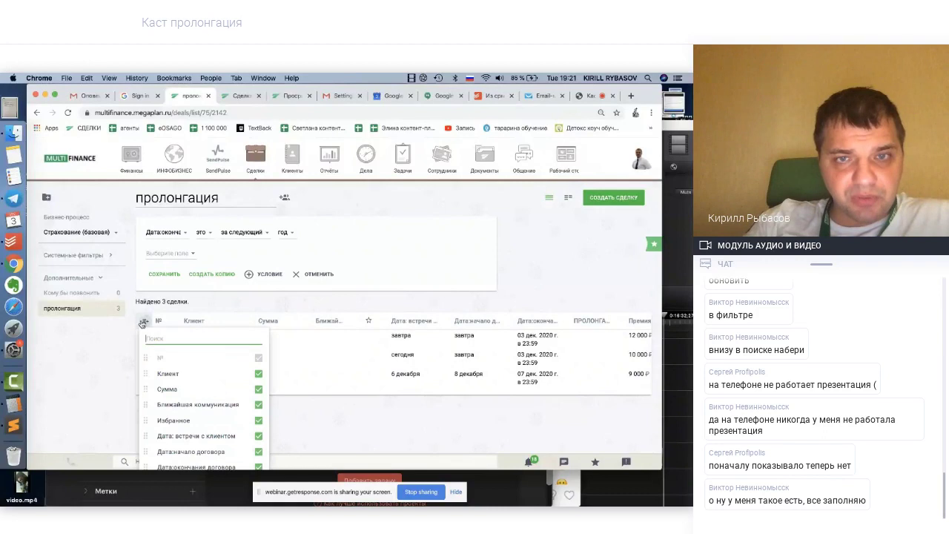
left_click(258, 389)
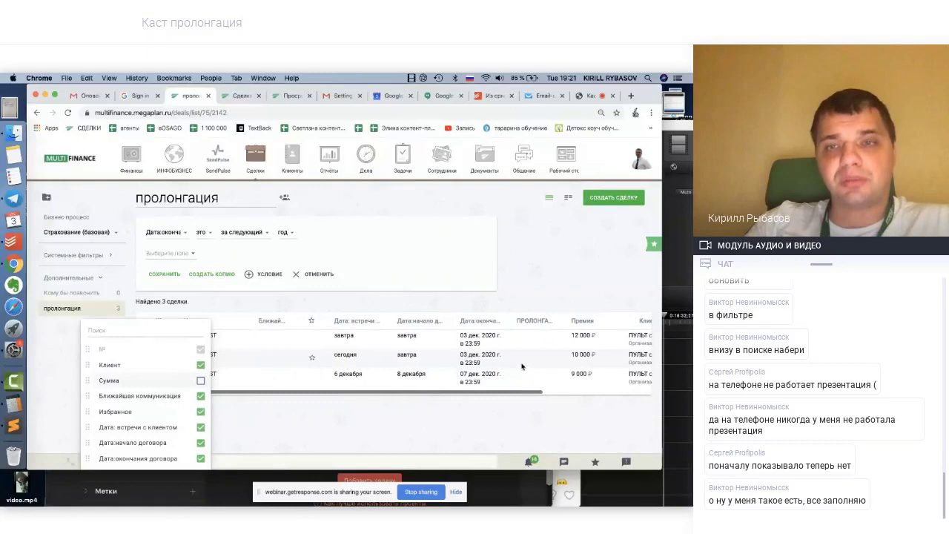
left_click(535, 277)
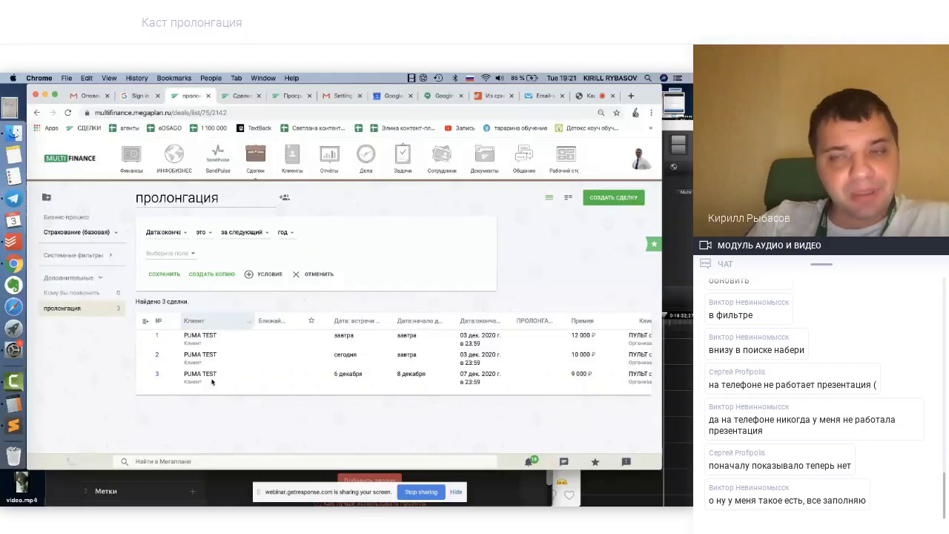
Move the Дата:окончания договора column to sit right after Клиент
scroll(371, 379, "right", 3)
scroll(371, 379, "left", 3)
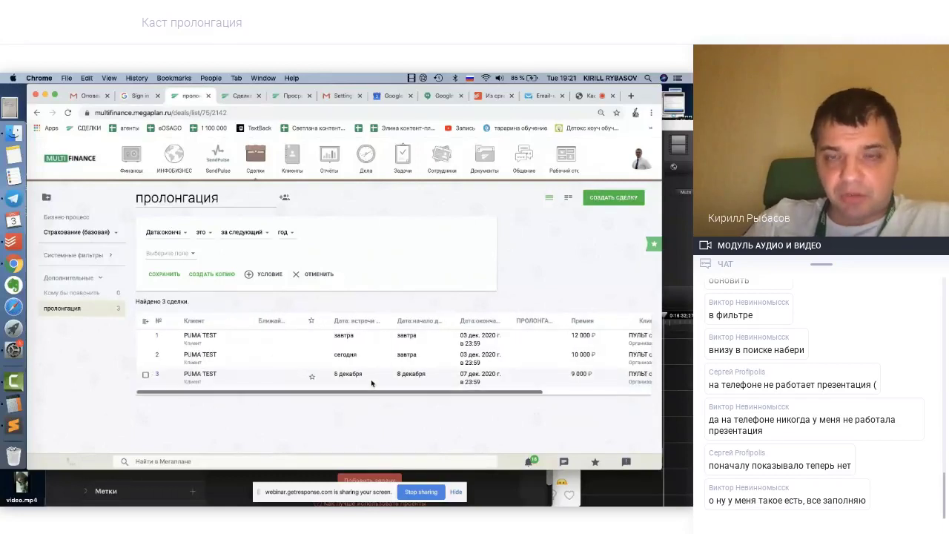
scroll(371, 379, "right", 4)
scroll(371, 379, "left", 4)
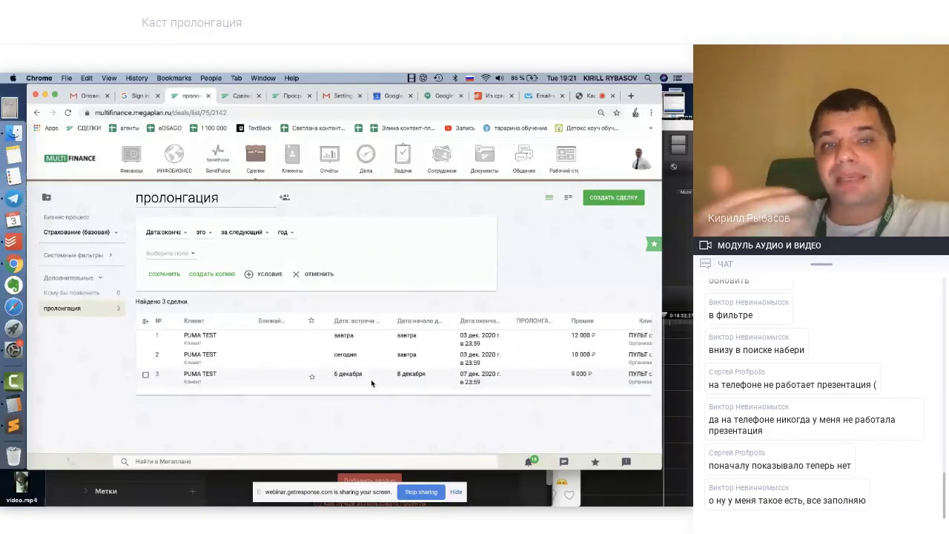
scroll(434, 371, "right", 2)
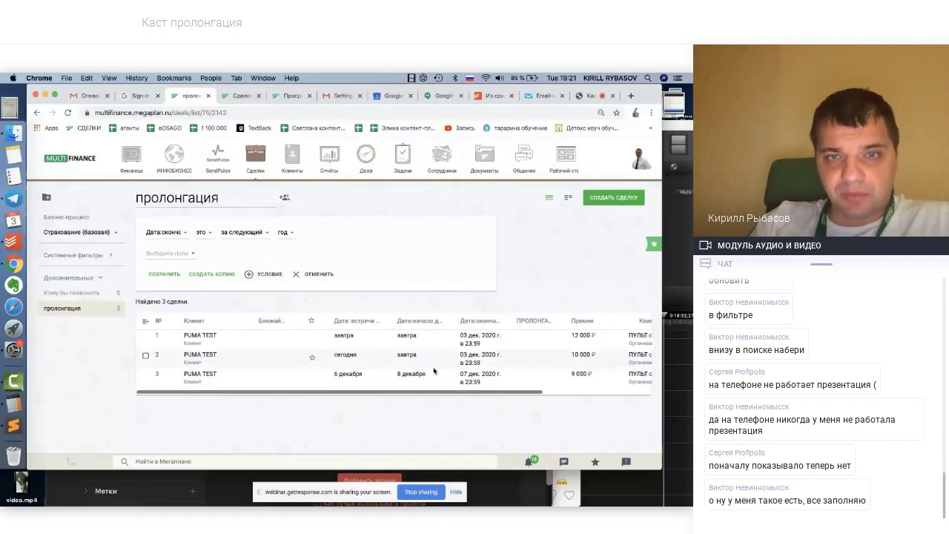
scroll(445, 372, "left", 3)
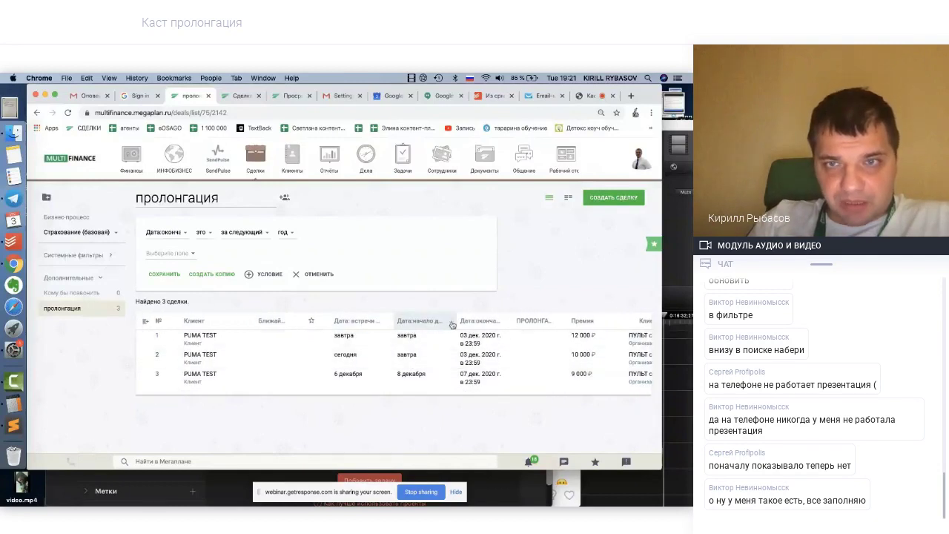
left_click_drag(492, 325, 275, 335)
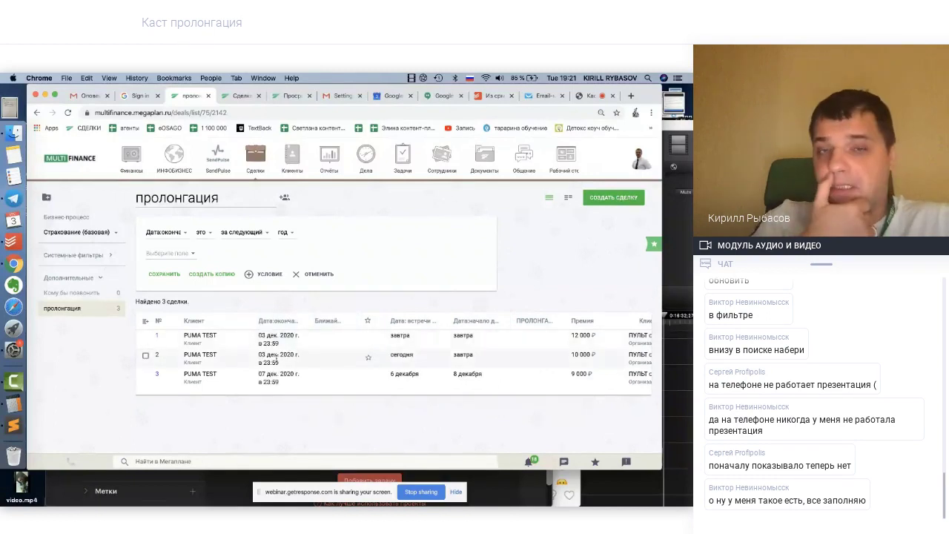
scroll(511, 334, "right", 5)
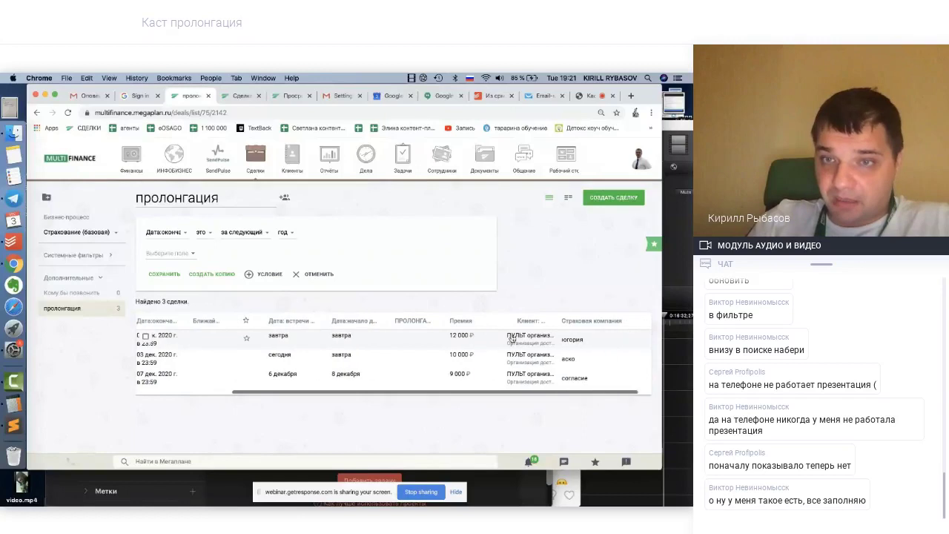
scroll(511, 337, "left", 2)
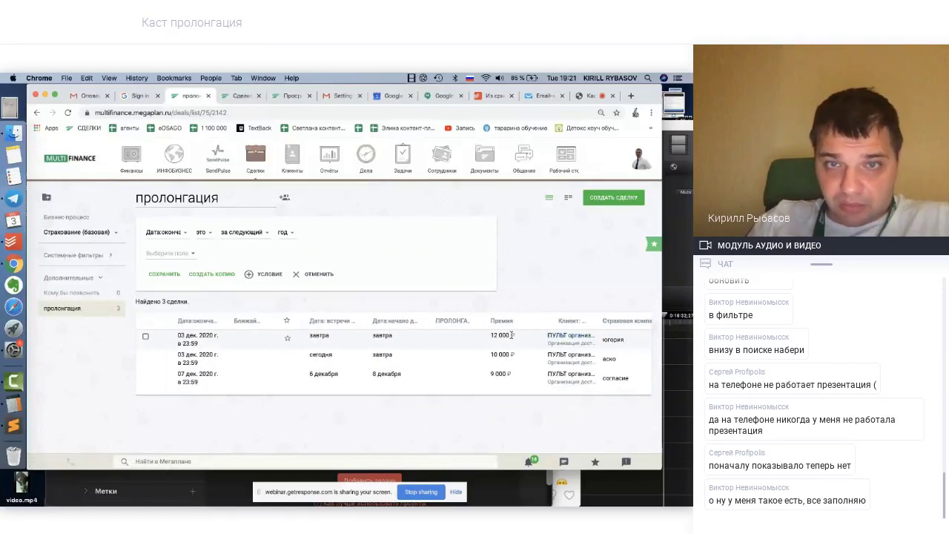
scroll(419, 338, "right", 3)
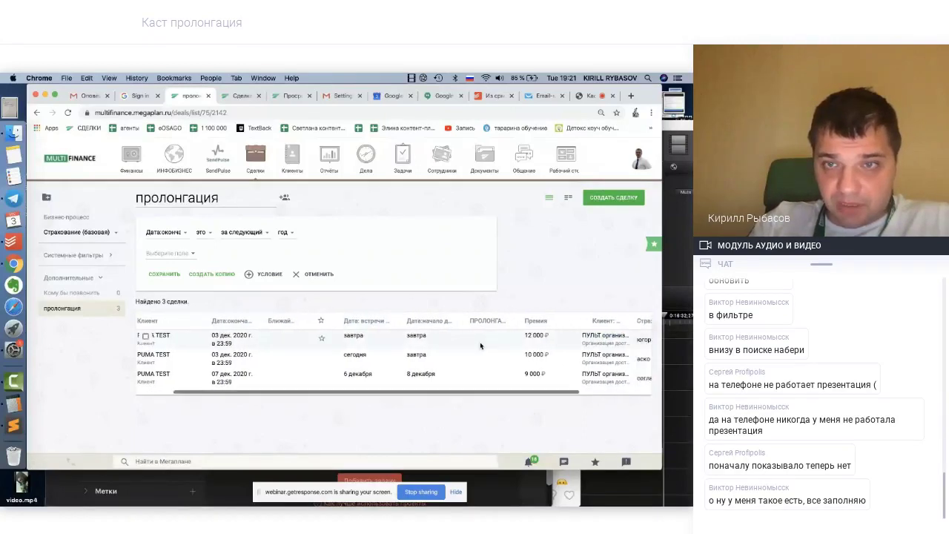
scroll(393, 324, "left", 5)
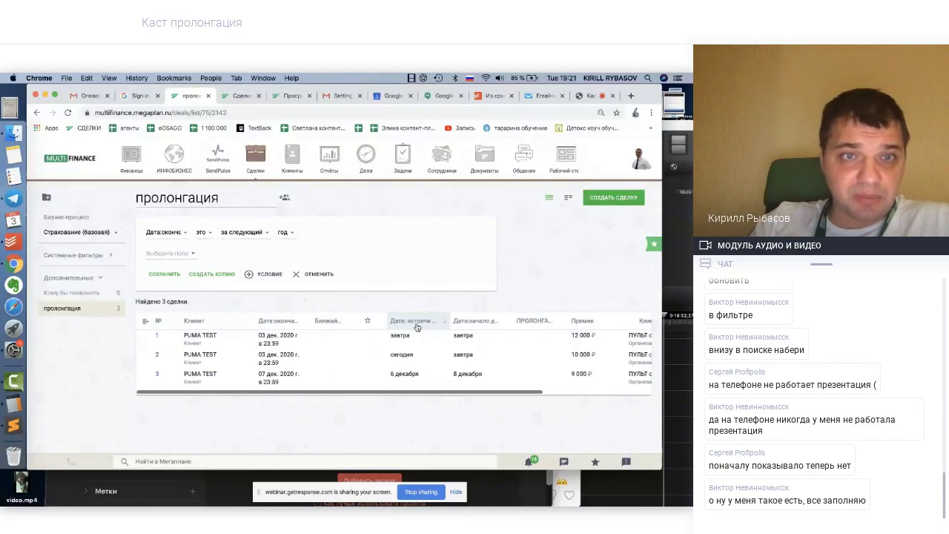
Search the columns for 'про' and remove the ПРОЛОНГАЦИЯ: Дата 2 column
left_click(146, 322)
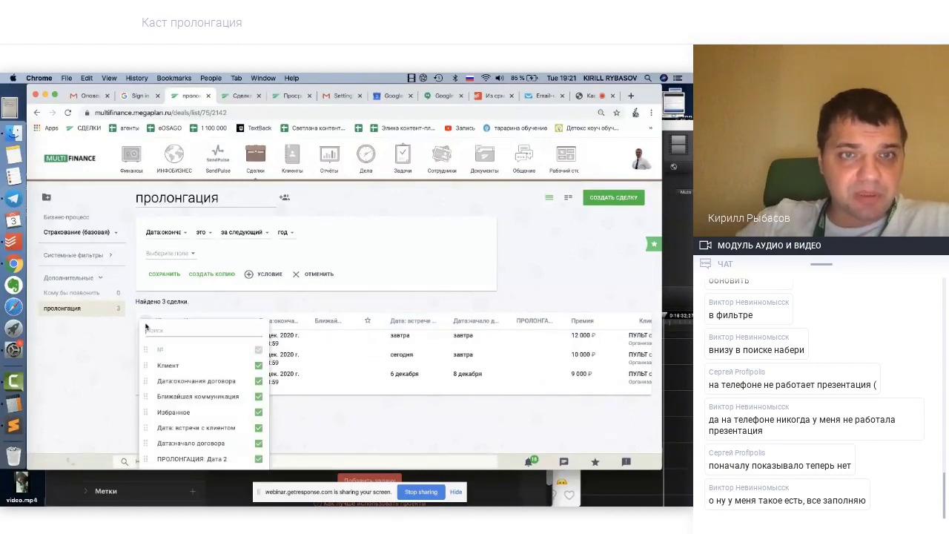
scroll(182, 379, "down", 10)
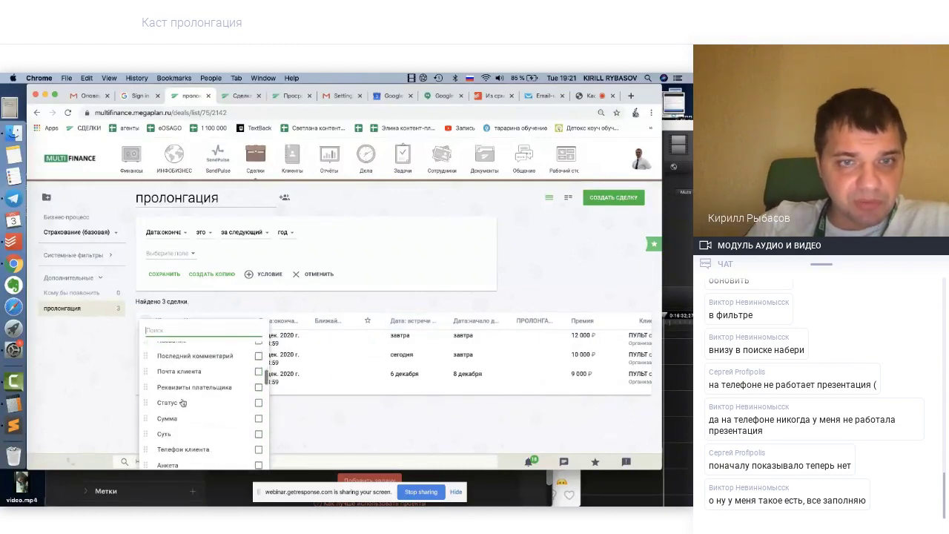
scroll(192, 394, "down", 10)
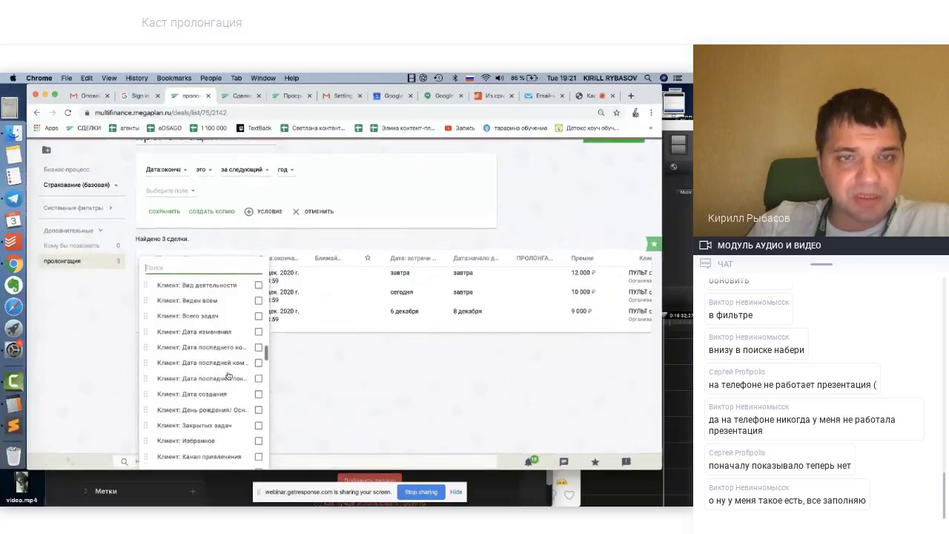
scroll(228, 374, "down", 10)
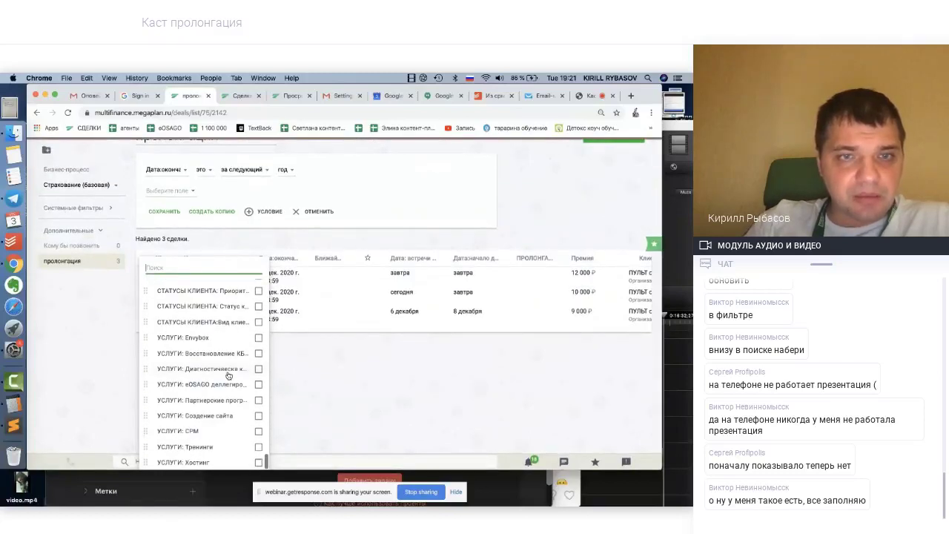
left_click(184, 265)
type("про")
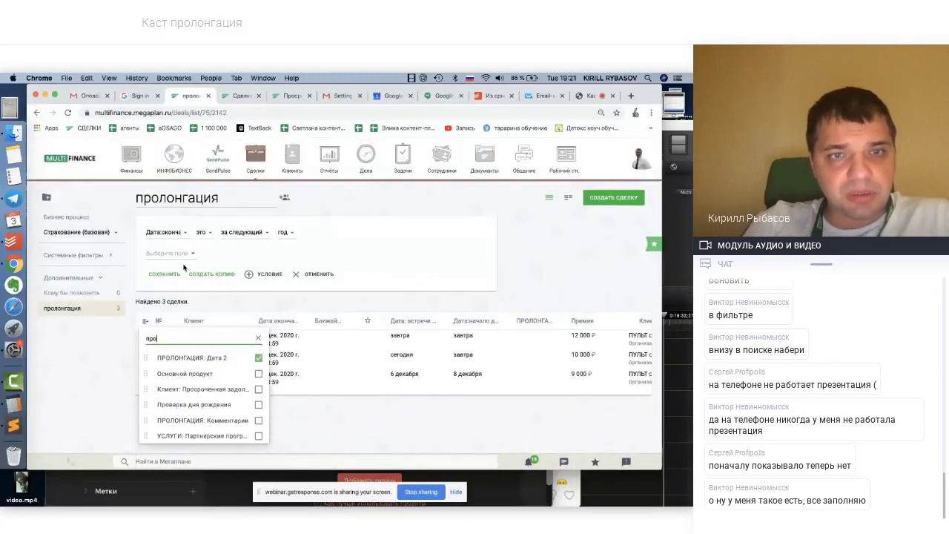
left_click(258, 357)
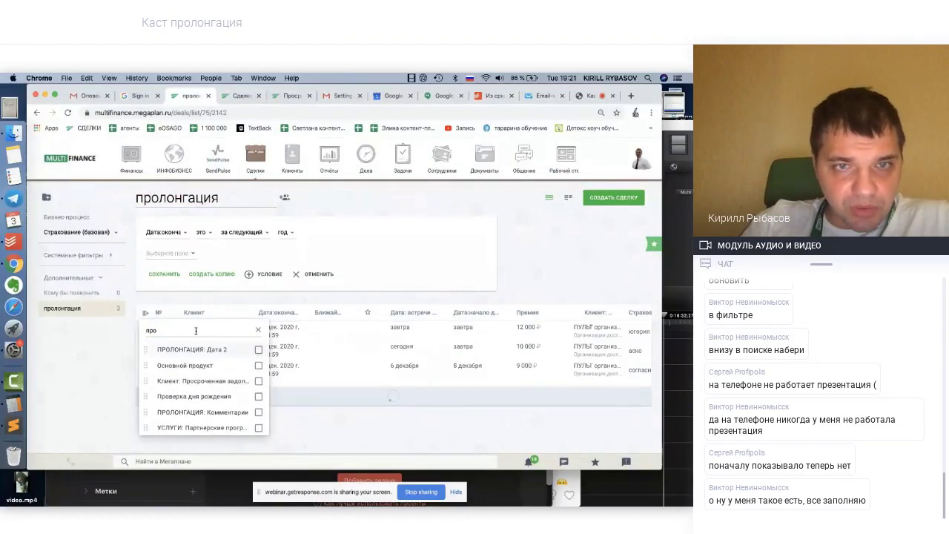
Search the columns for 'дата' to review the date columns, then close the list
key("BackSpace")
key("BackSpace")
key("BackSpace")
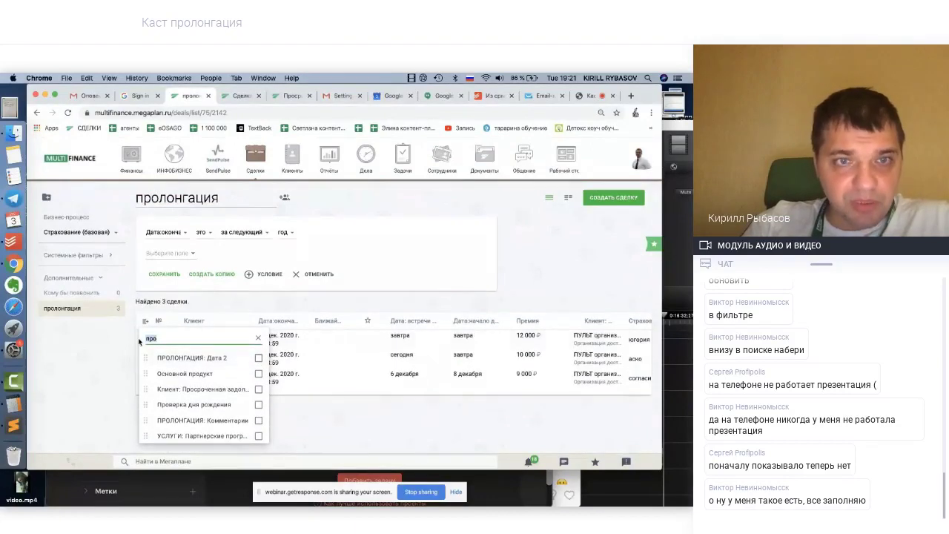
type("дата")
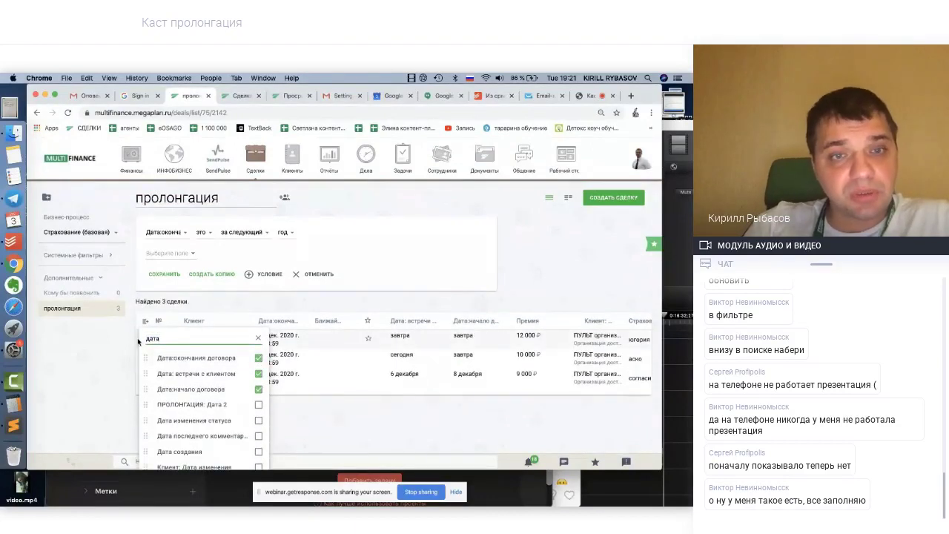
scroll(212, 407, "down", 1)
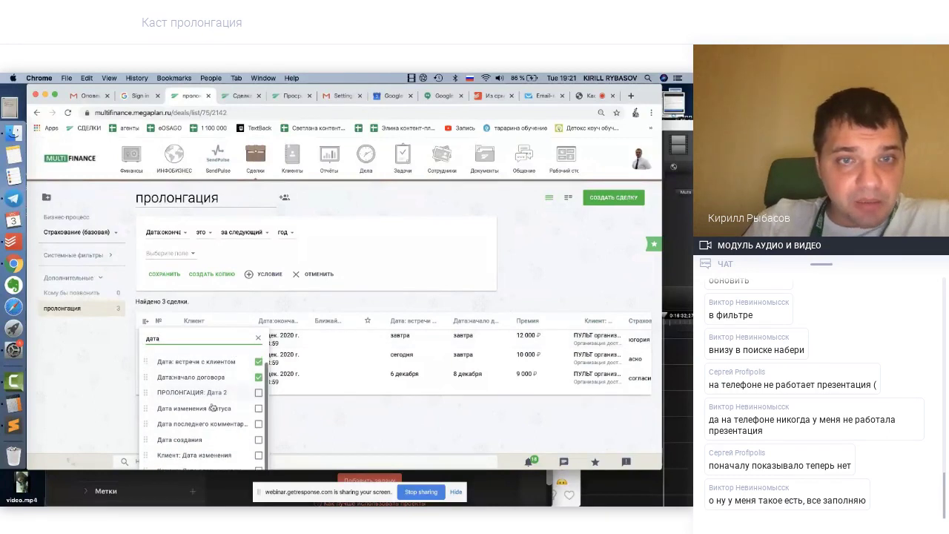
scroll(213, 406, "up", 1)
scroll(216, 399, "down", 1)
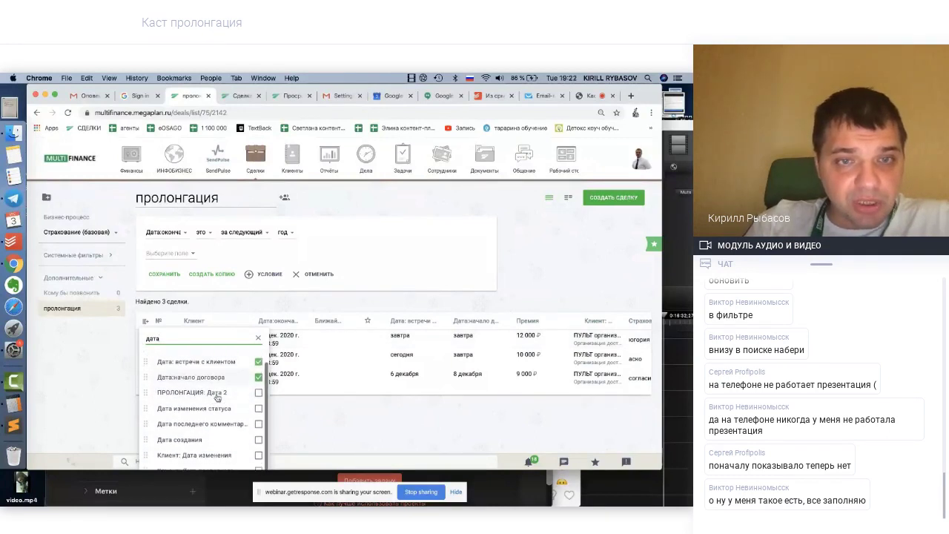
scroll(215, 399, "down", 2)
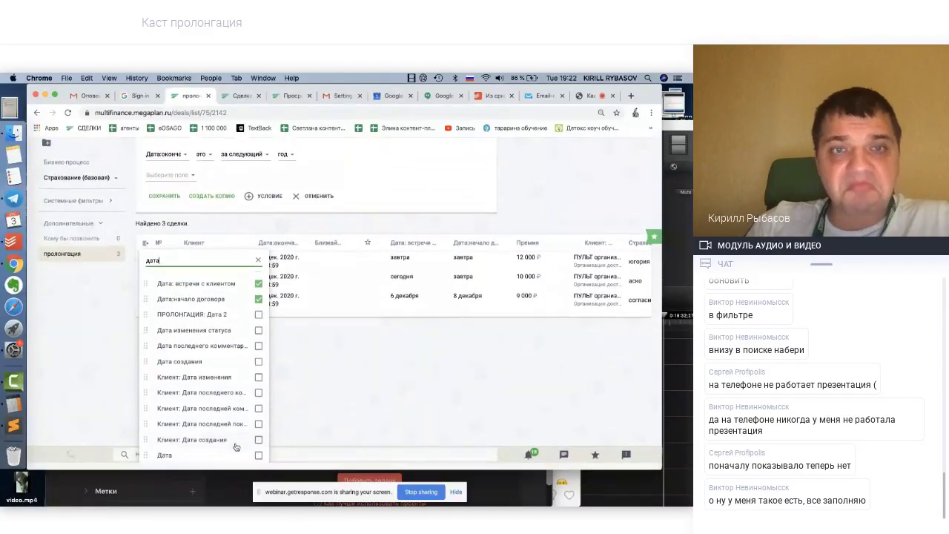
left_click(335, 410)
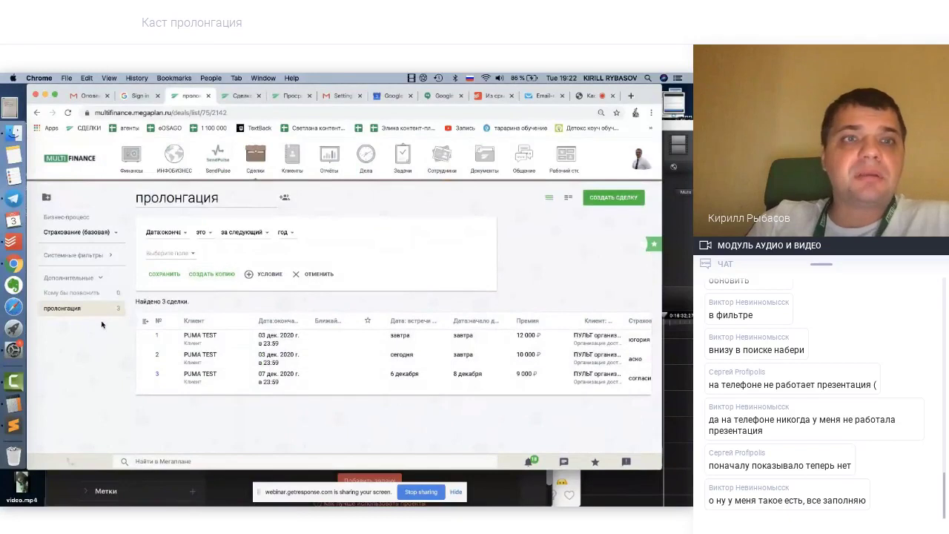
Reload the пролонгация list and confirm deal 3's prolongation date of 23 ноября 2020 г. before returning
left_click(67, 113)
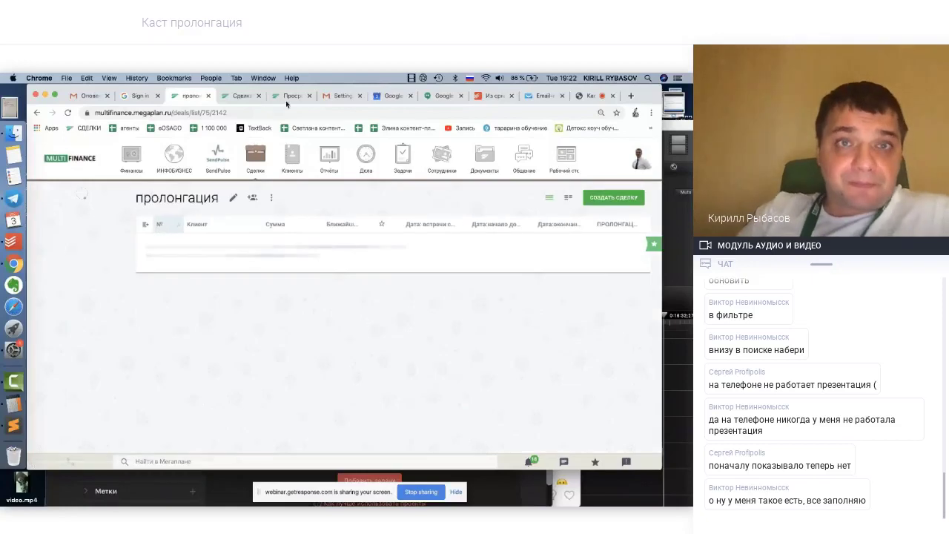
left_click(244, 96)
scroll(469, 371, "down", 1)
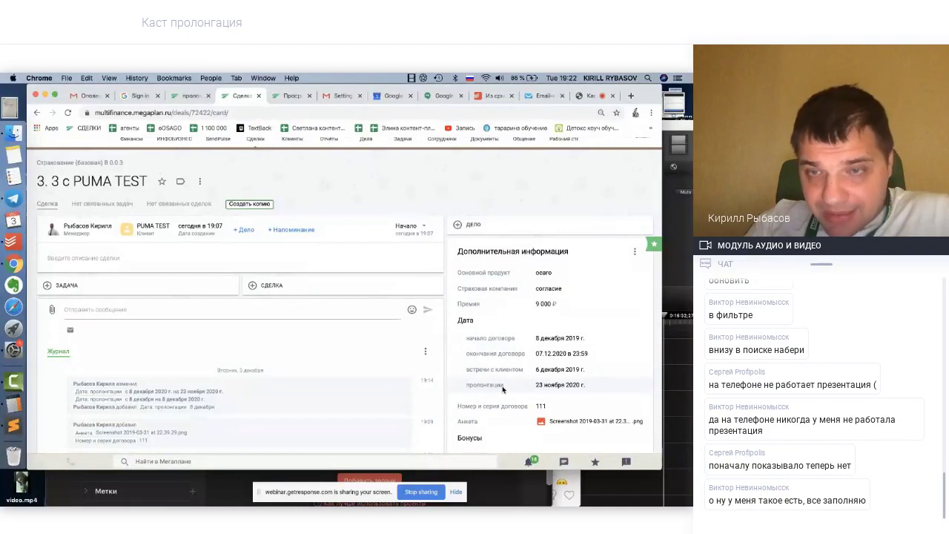
left_click_drag(507, 388, 468, 388)
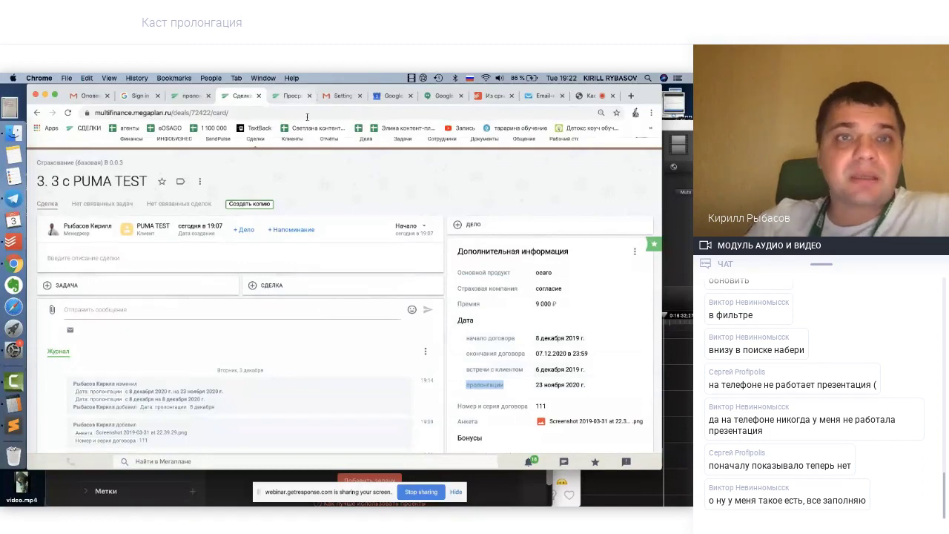
left_click(191, 97)
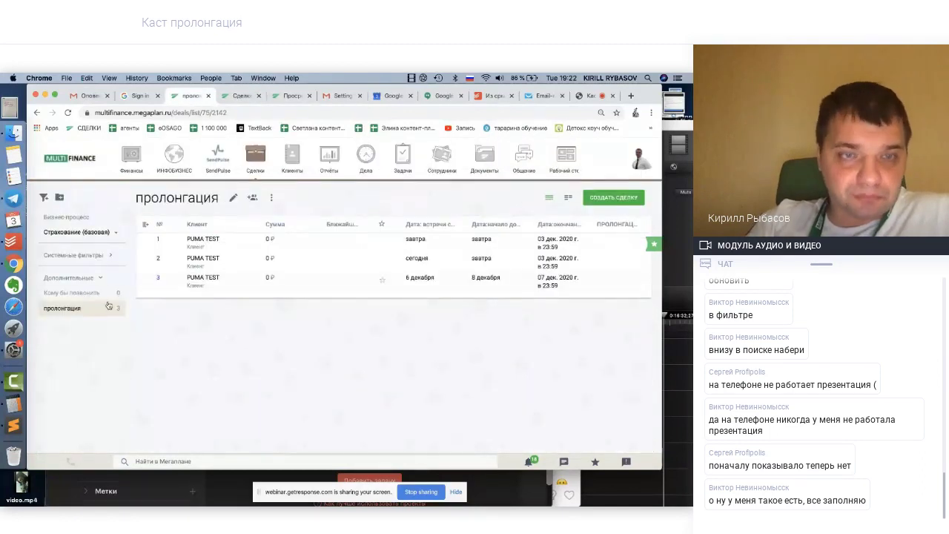
Replace the contract-end condition with 'Дата: пролонгации' set to за следующий год
left_click(234, 200)
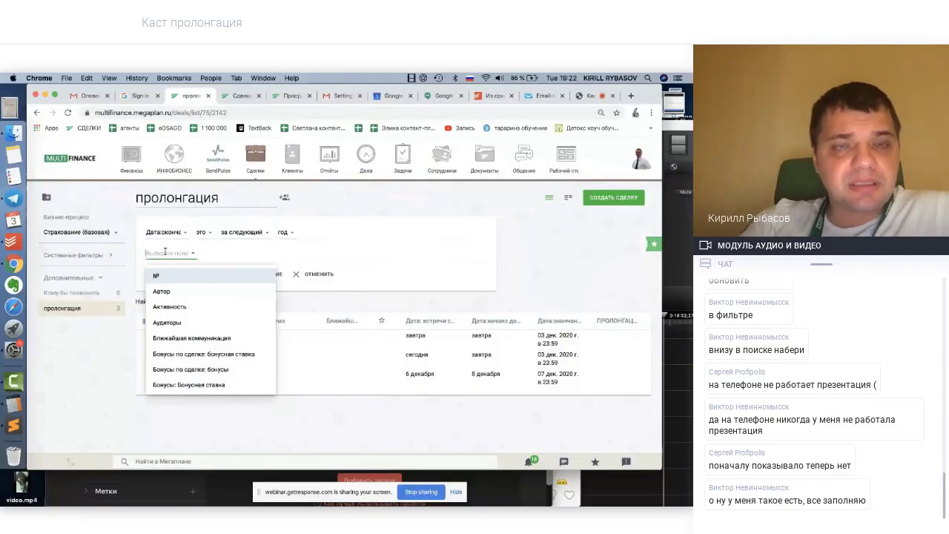
type("дата")
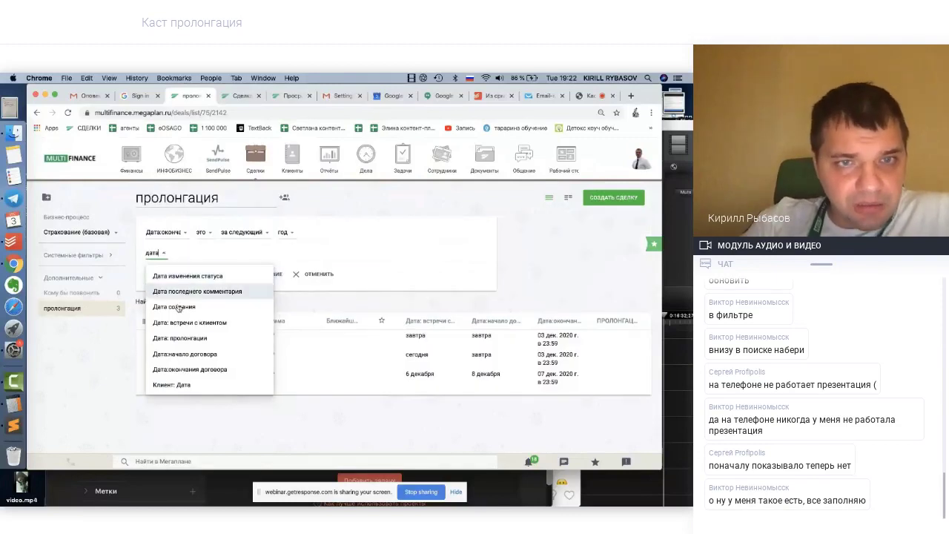
left_click(179, 338)
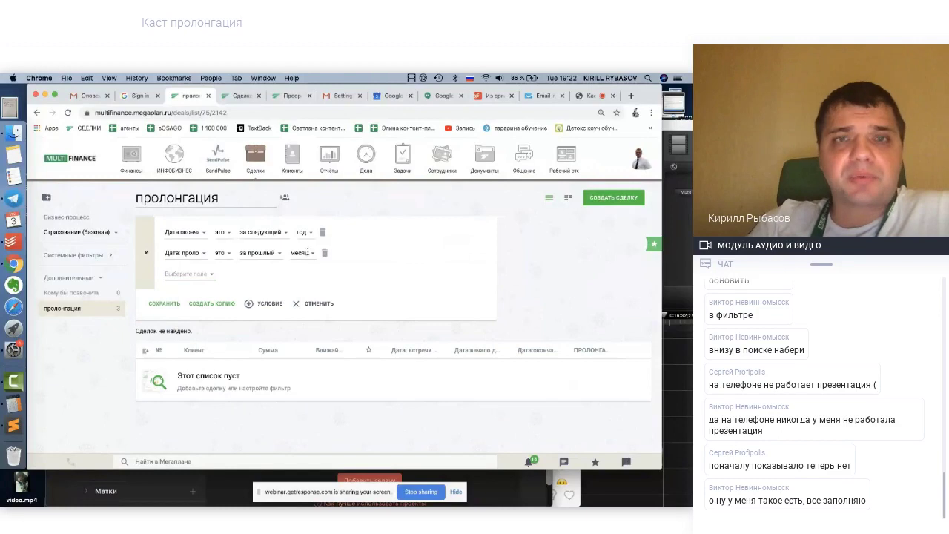
left_click(323, 233)
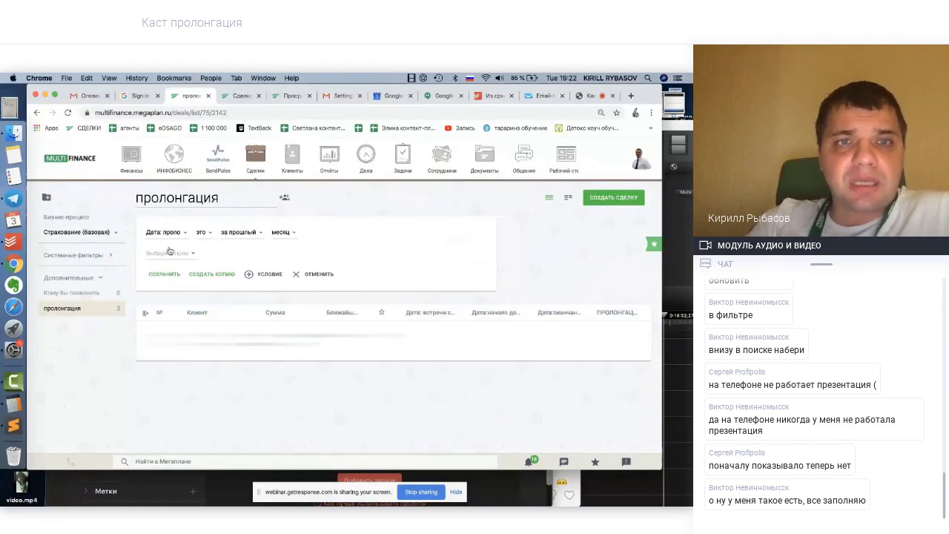
left_click(211, 235)
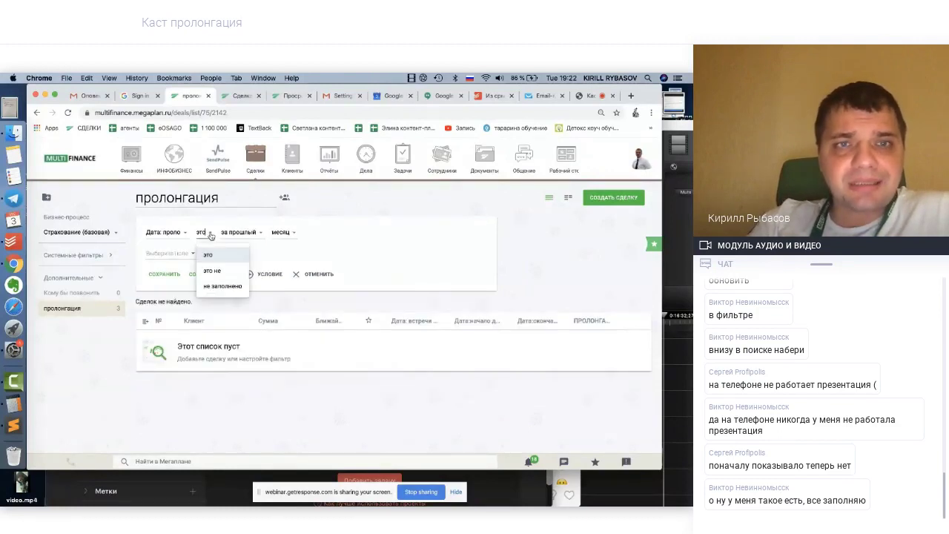
left_click(249, 232)
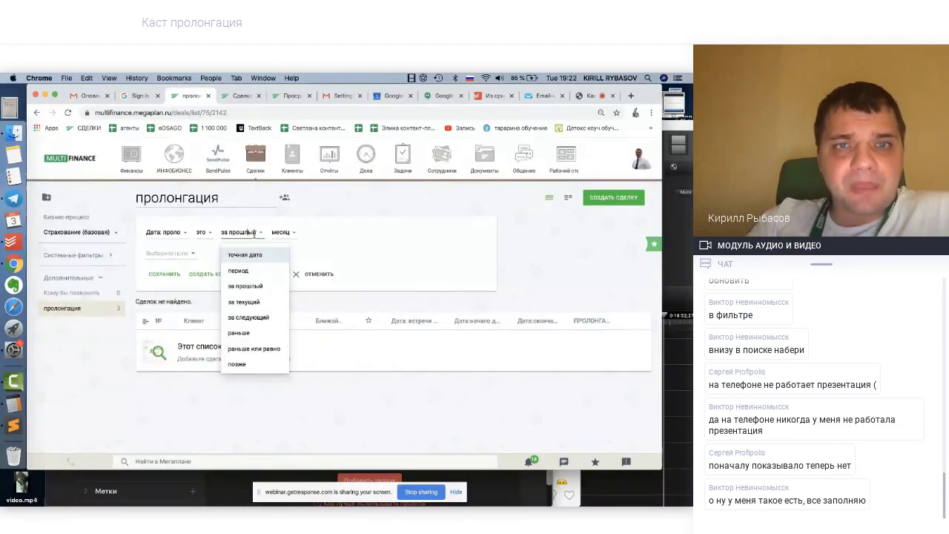
left_click(248, 319)
left_click(287, 232)
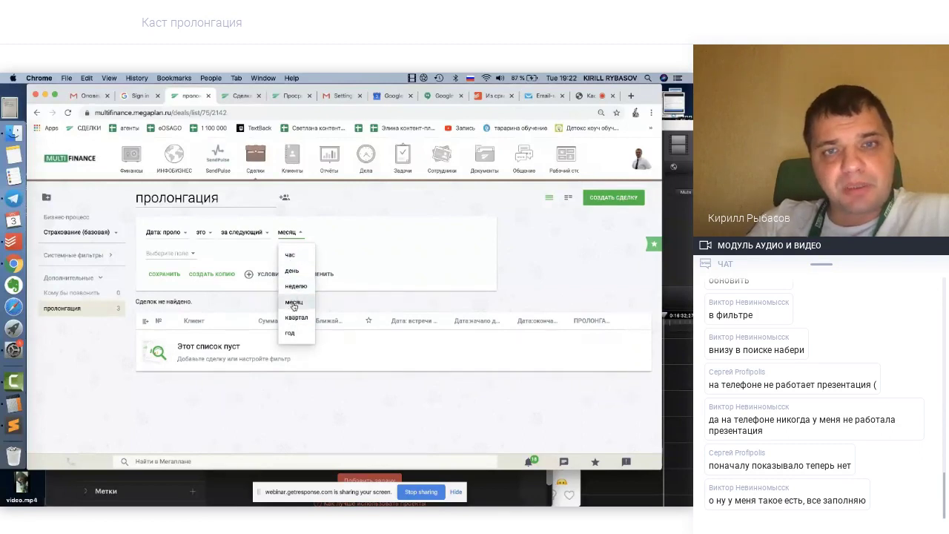
left_click(290, 334)
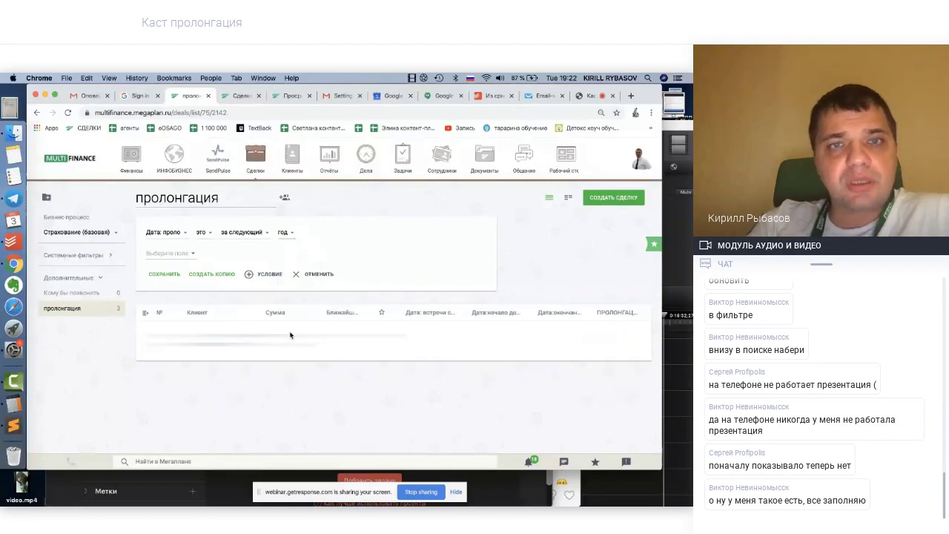
Add a second prolongation-date condition for the current month, then delete it
left_click(179, 256)
type("дата")
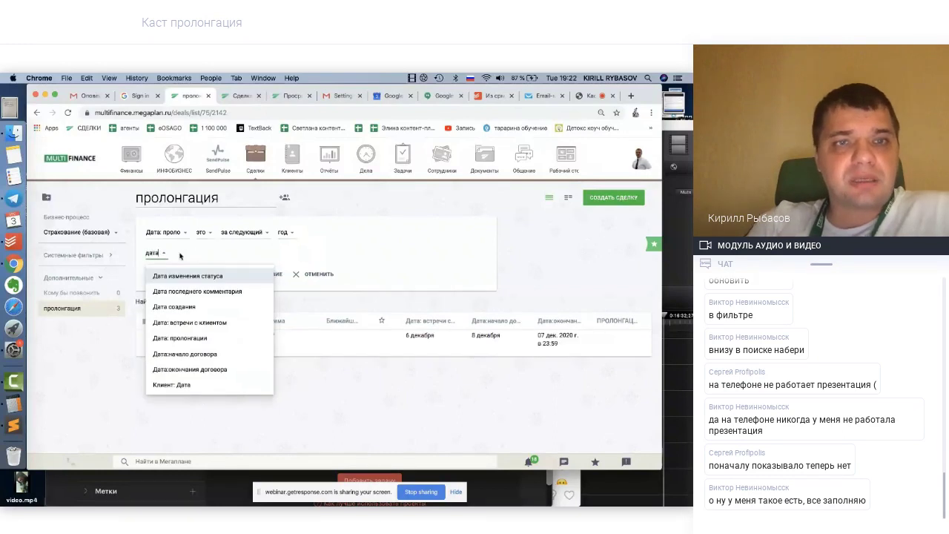
type(" пр")
left_click(199, 276)
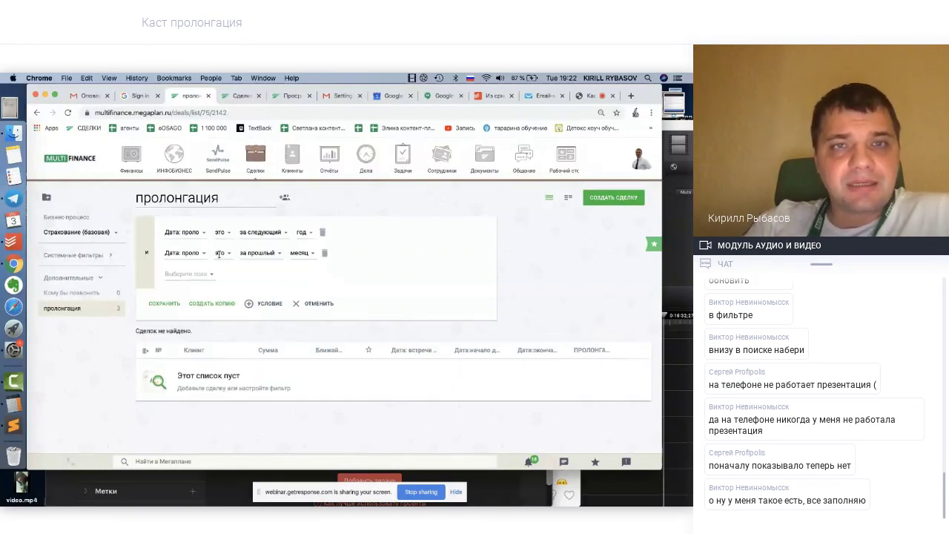
left_click(256, 253)
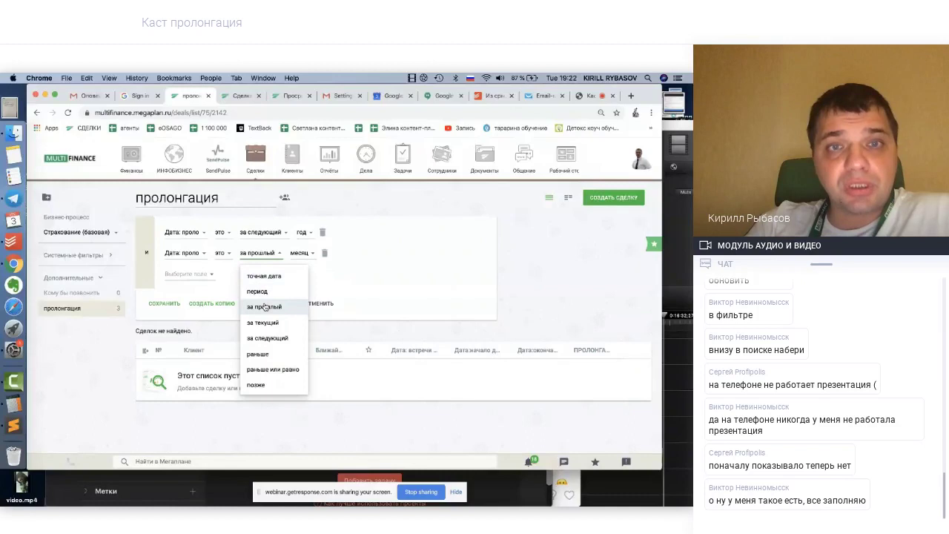
left_click(265, 306)
left_click(257, 253)
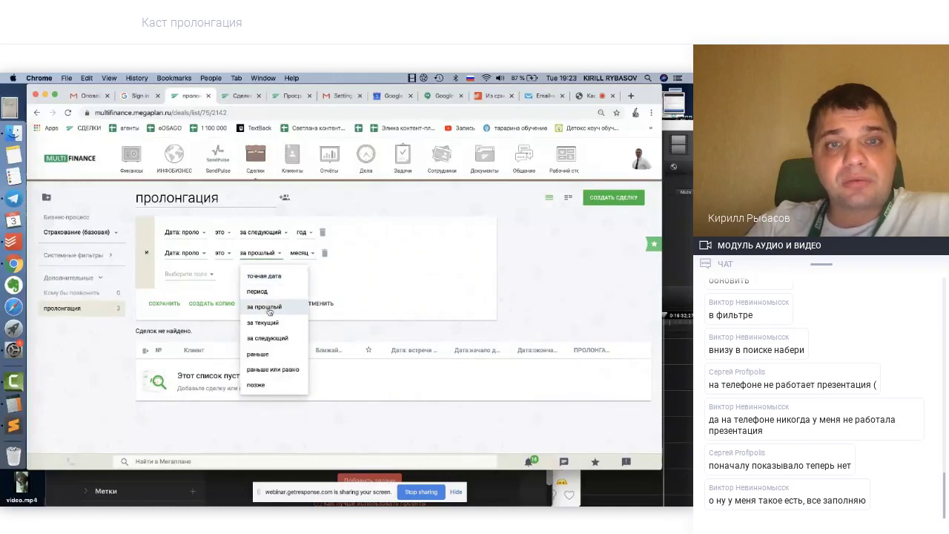
left_click(268, 321)
left_click(303, 253)
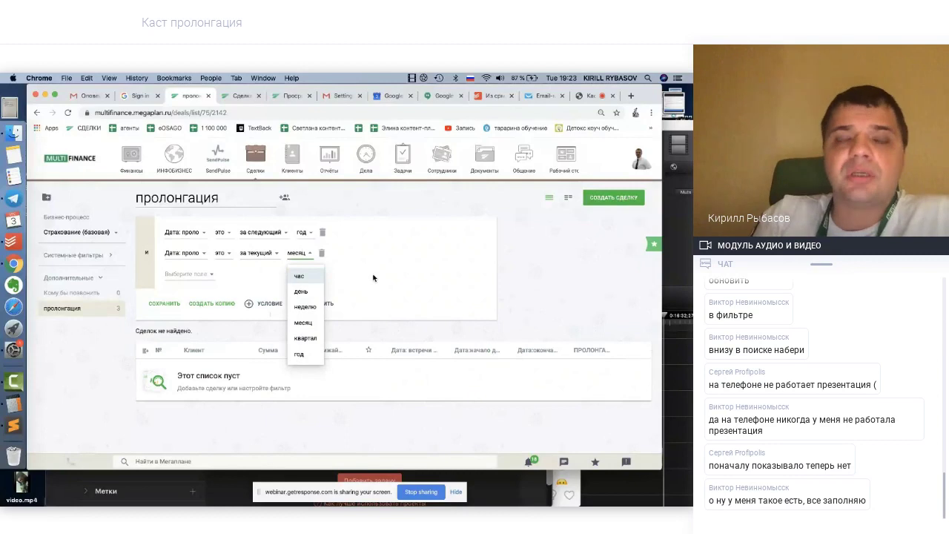
left_click(301, 322)
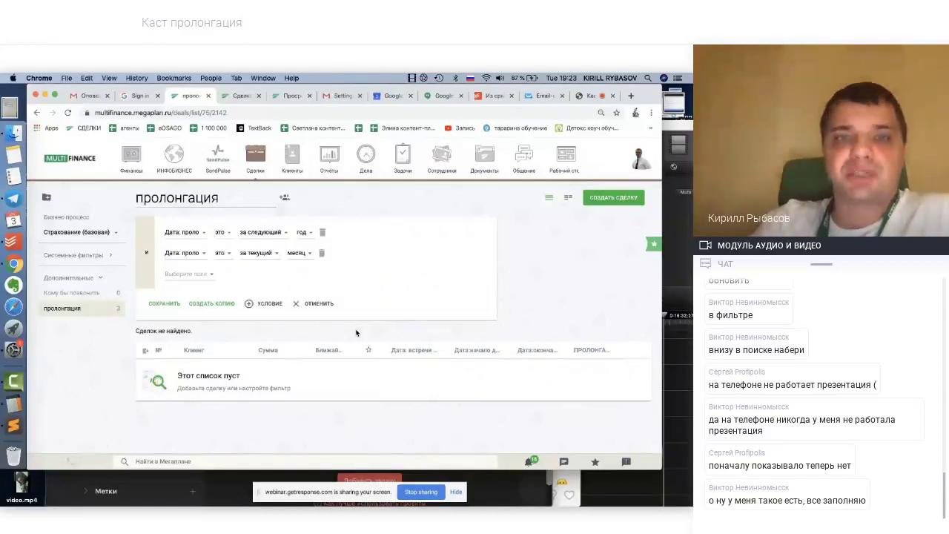
left_click(322, 253)
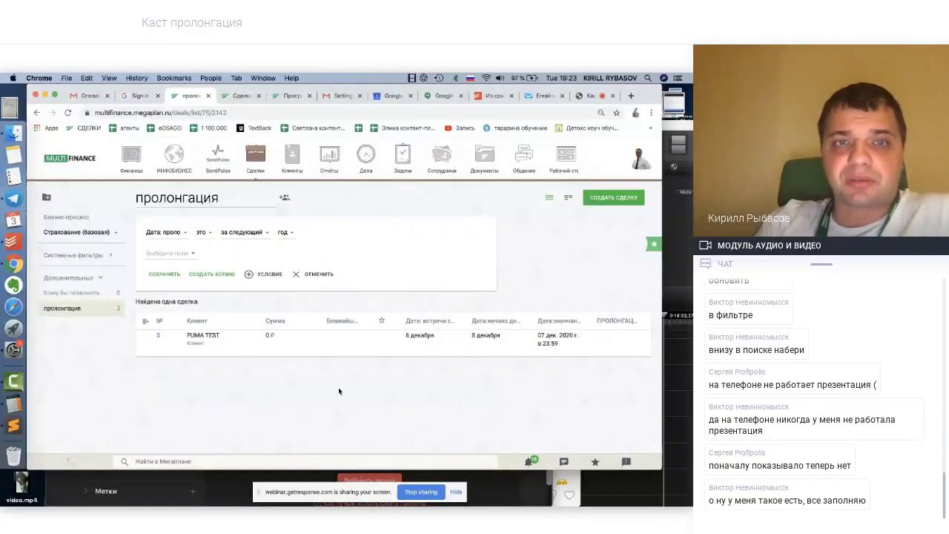
Save the пролонгация filter showing 1 deal, then return to the PUMA TEST deal 3 card
left_click(166, 276)
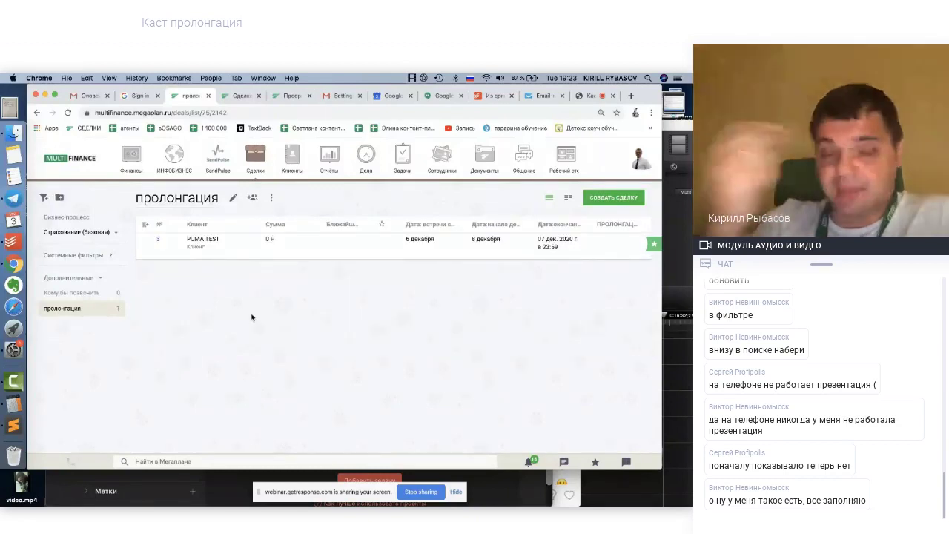
left_click(158, 242)
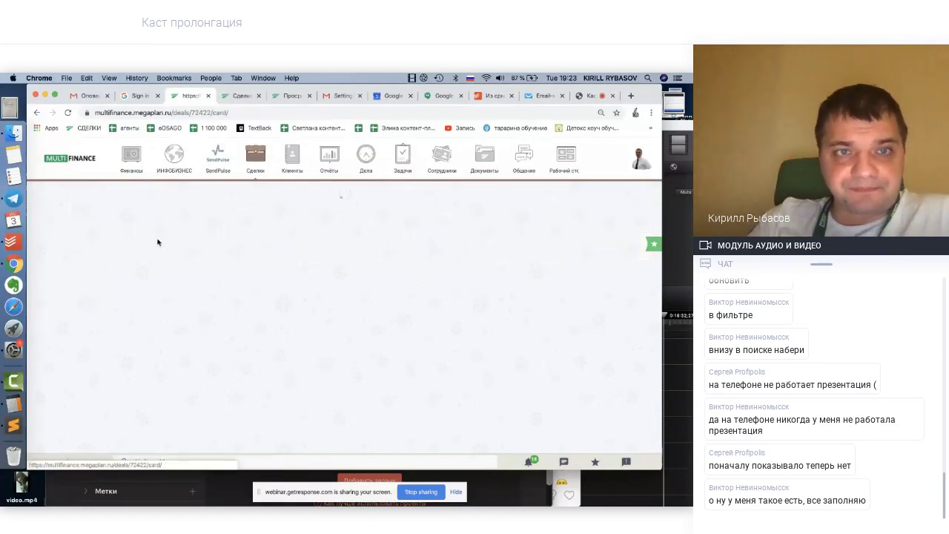
left_click(37, 112)
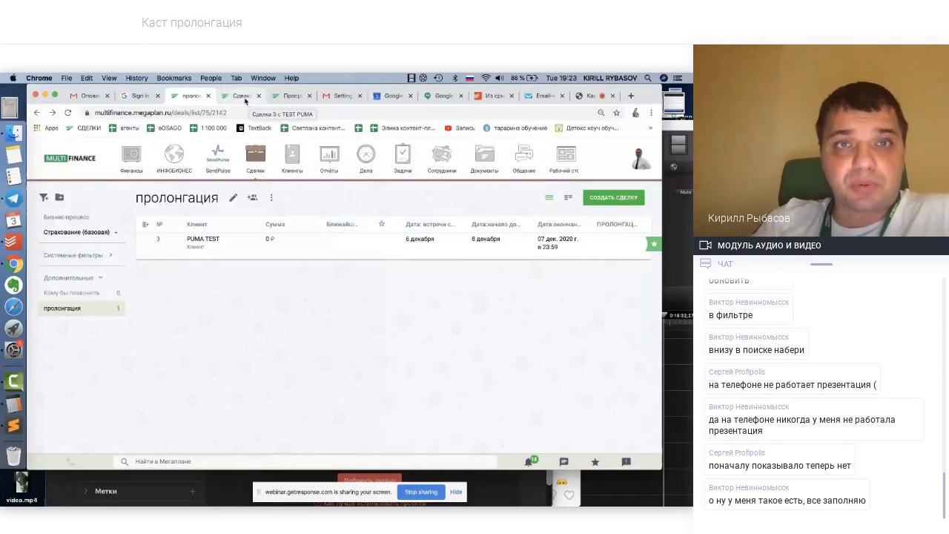
left_click(245, 99)
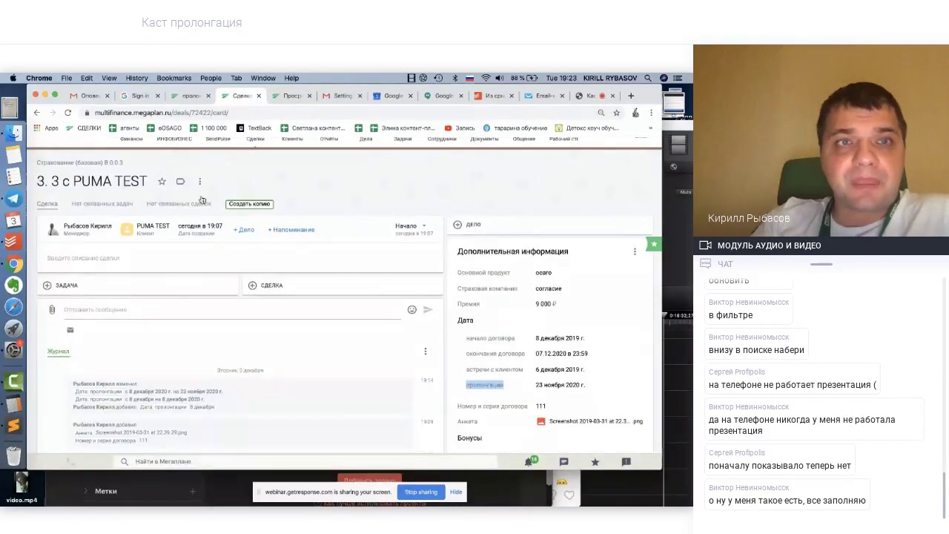
scroll(278, 200, "up", 1)
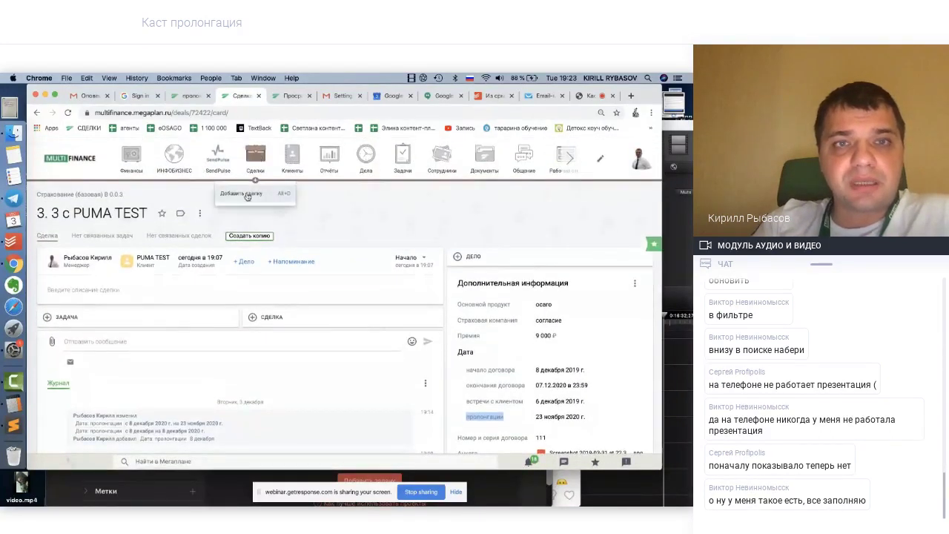
left_click(246, 196)
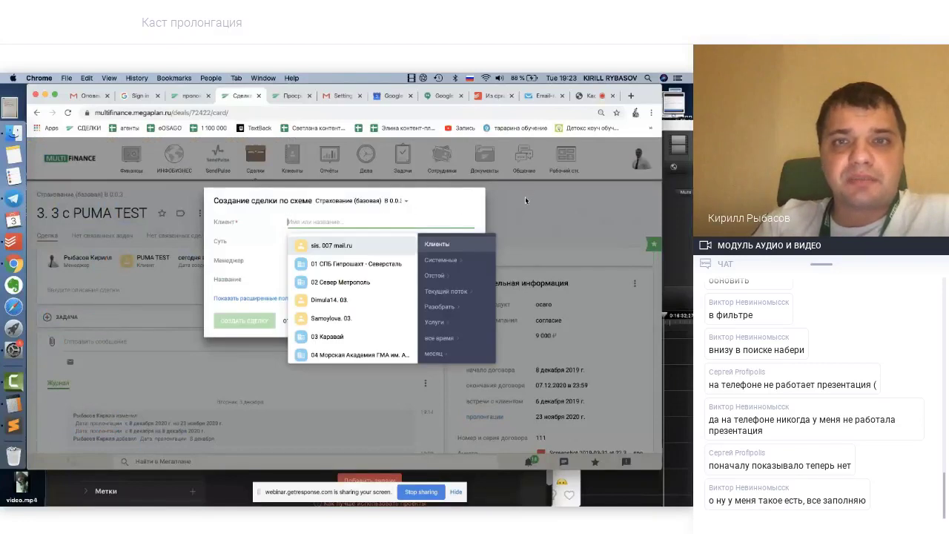
key("Escape")
key("Escape")
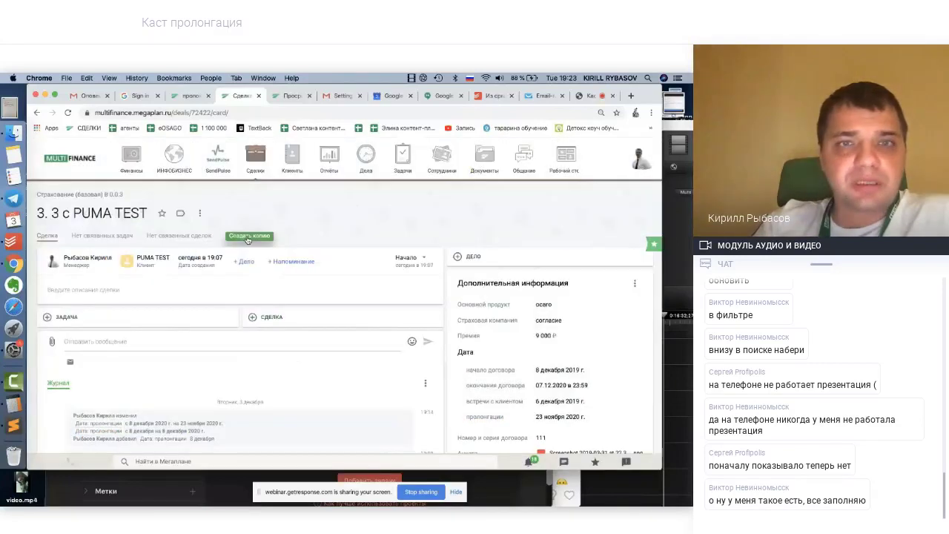
left_click(248, 237)
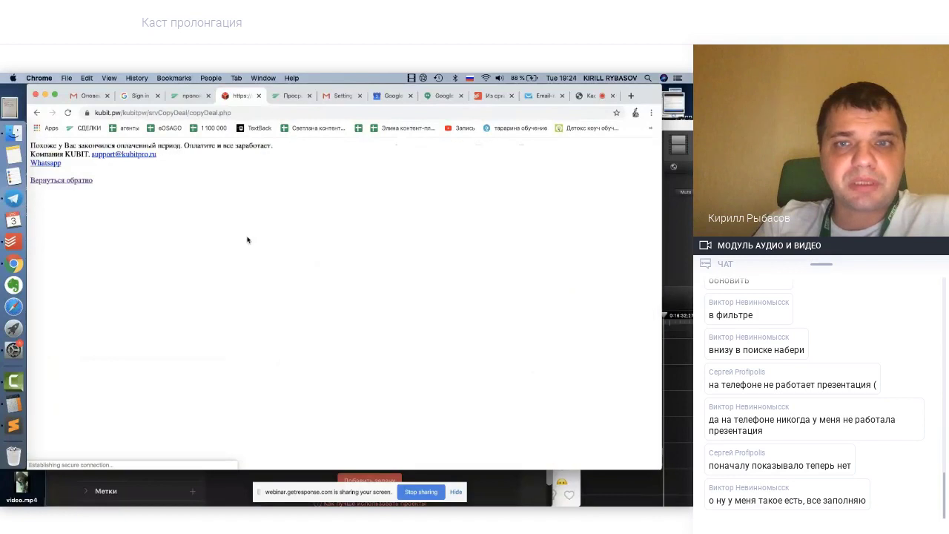
left_click(37, 113)
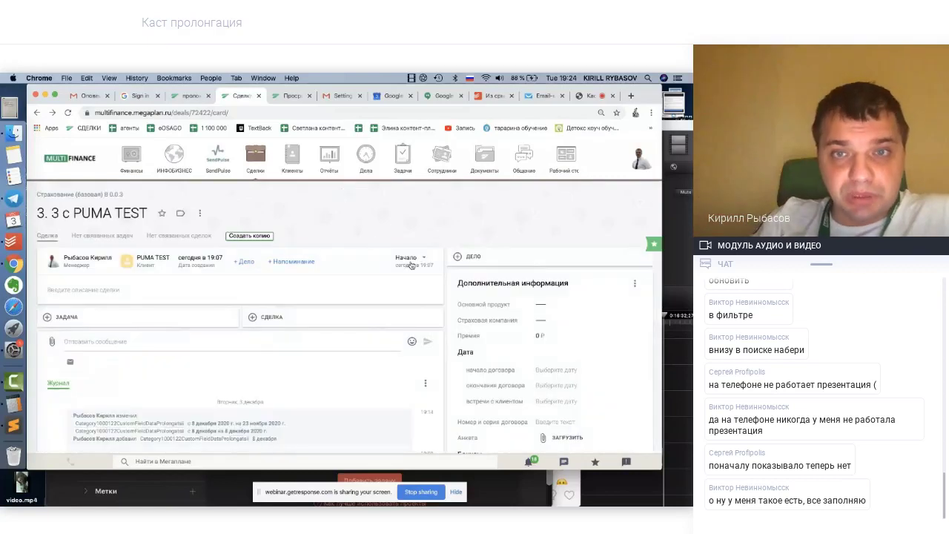
left_click(412, 265)
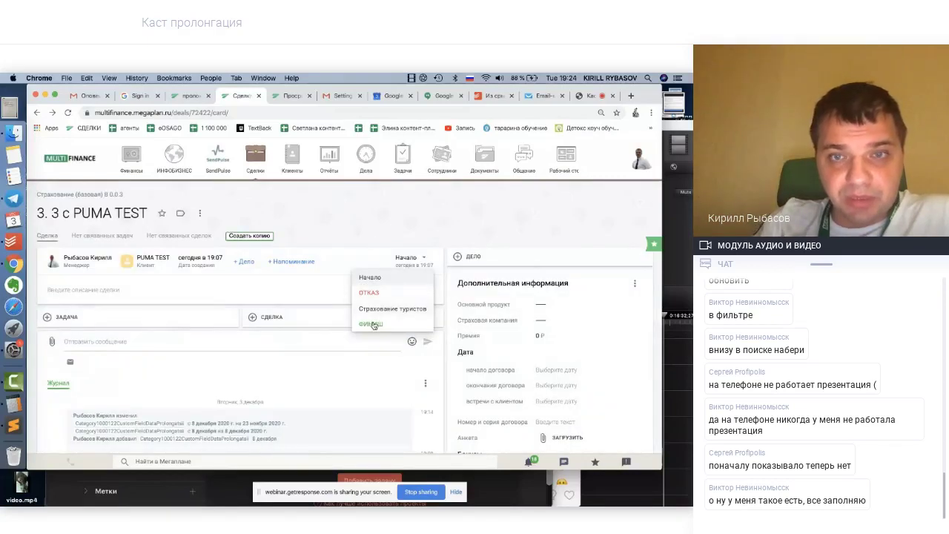
left_click(370, 215)
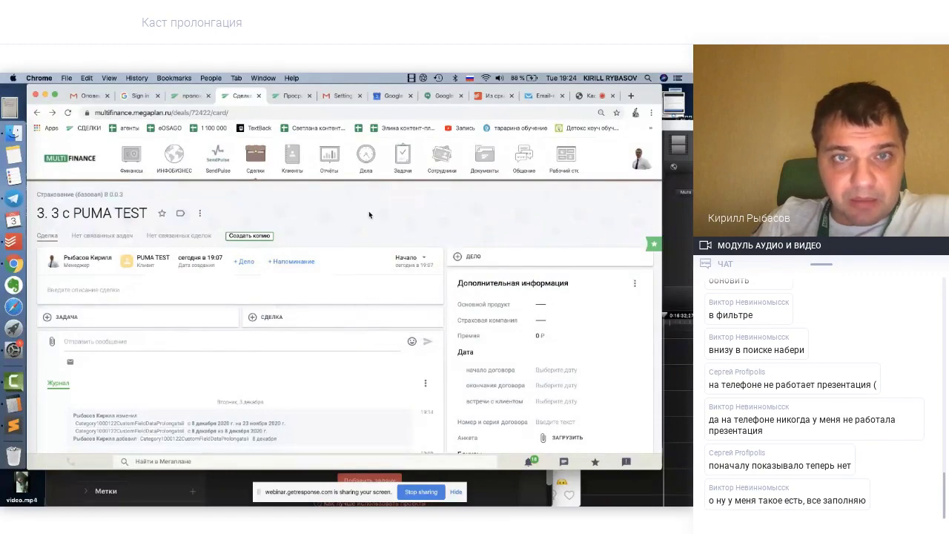
Create a new deal for the client PUMA TEST
mouse_move(256, 178)
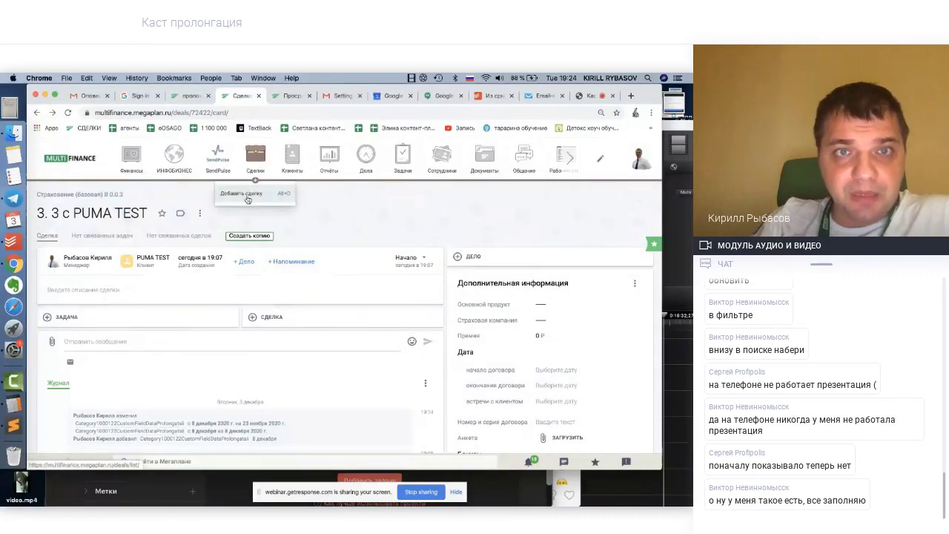
left_click(247, 195)
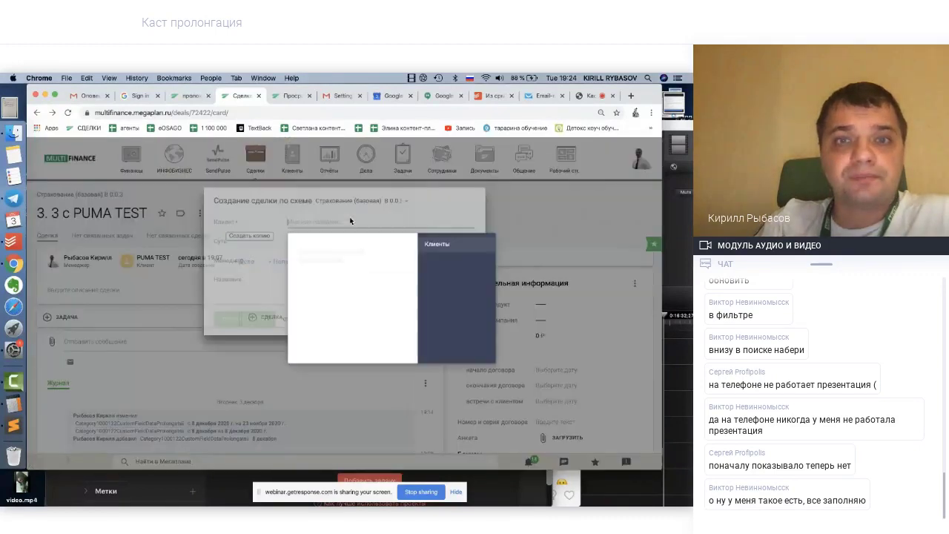
type("pu")
key("BackSpace")
key("BackSpace")
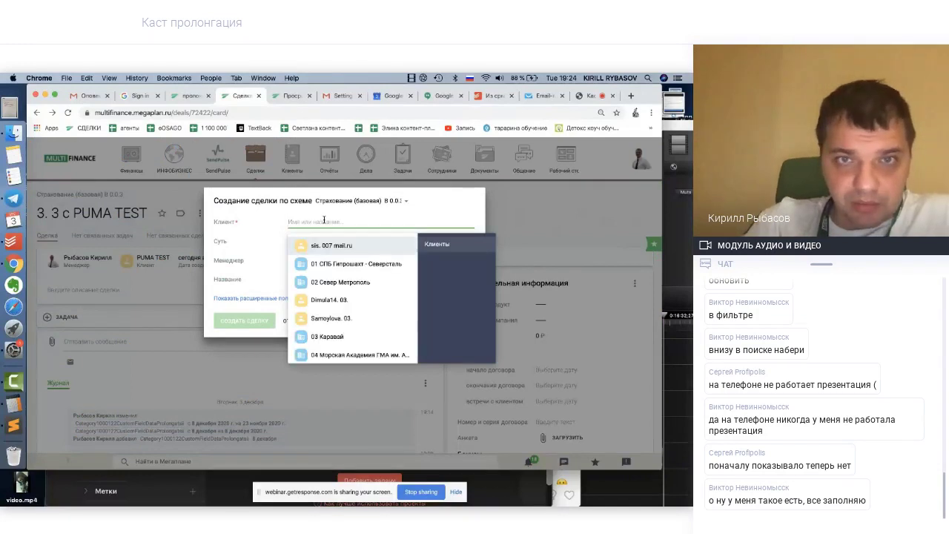
type("puma")
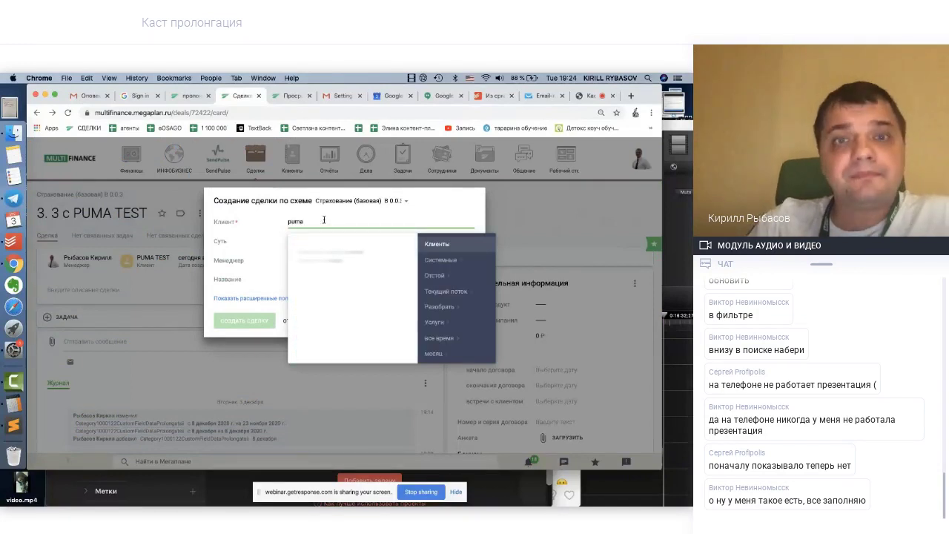
left_click(316, 263)
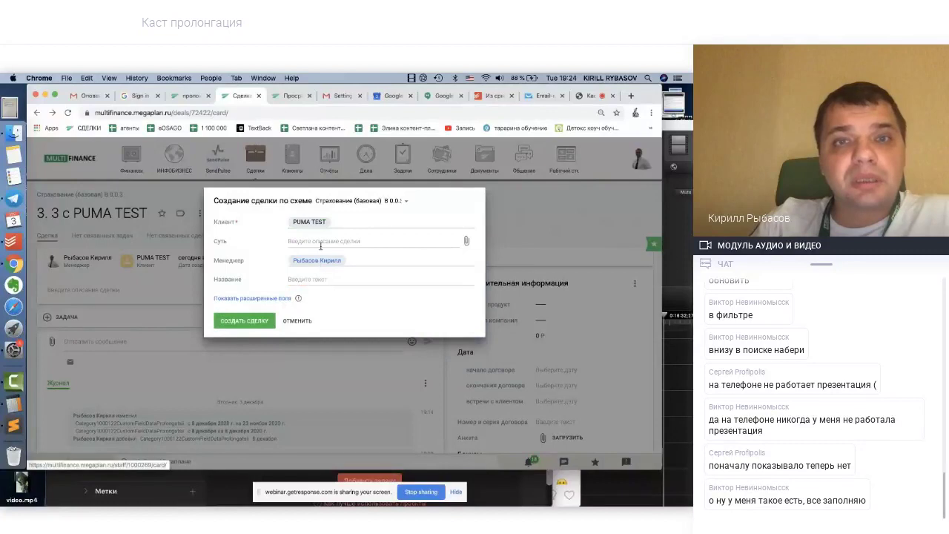
left_click(248, 324)
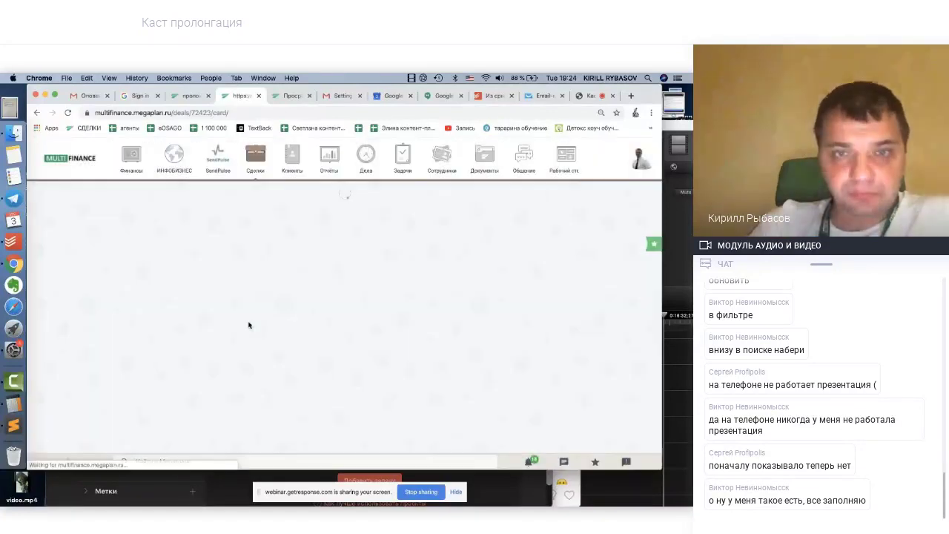
Set product осаго, insurer вск and a premium of 10 000 ₽
left_click(537, 304)
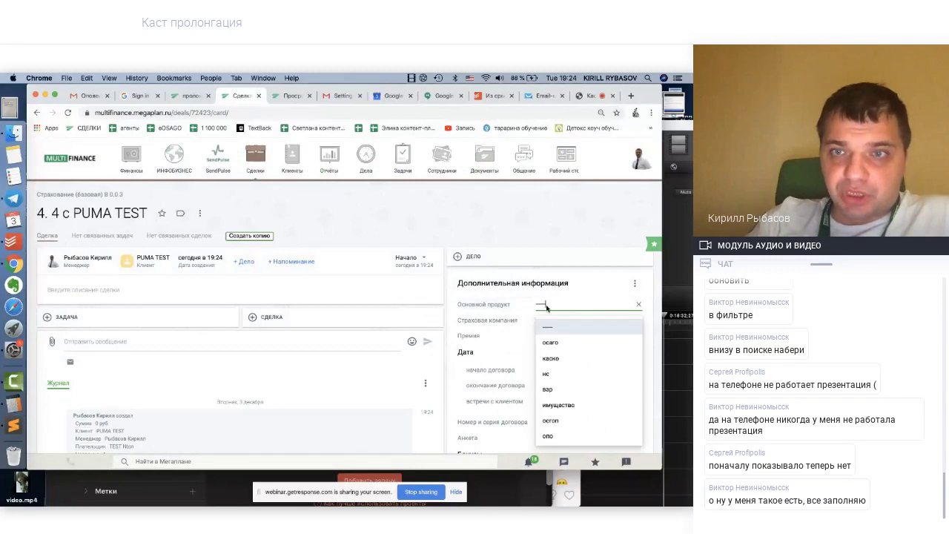
left_click(550, 337)
left_click(542, 325)
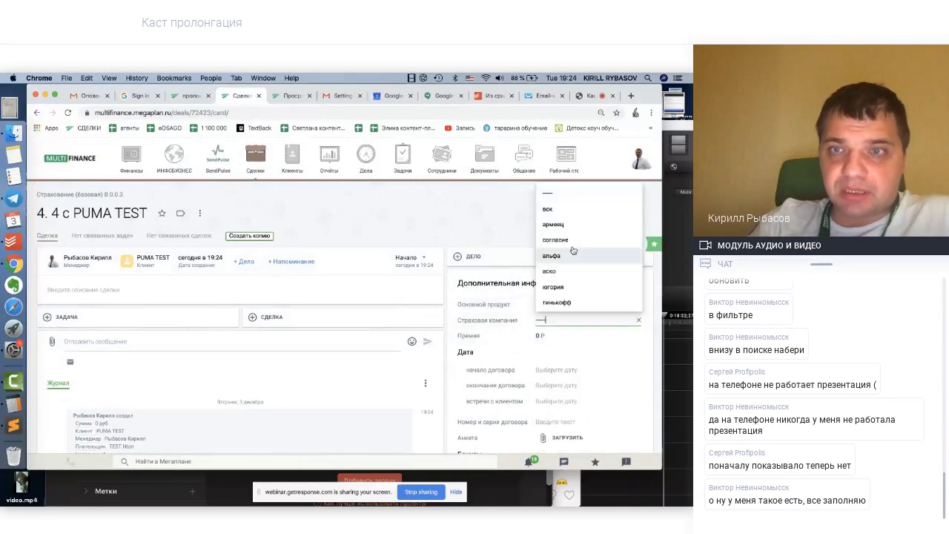
left_click(548, 209)
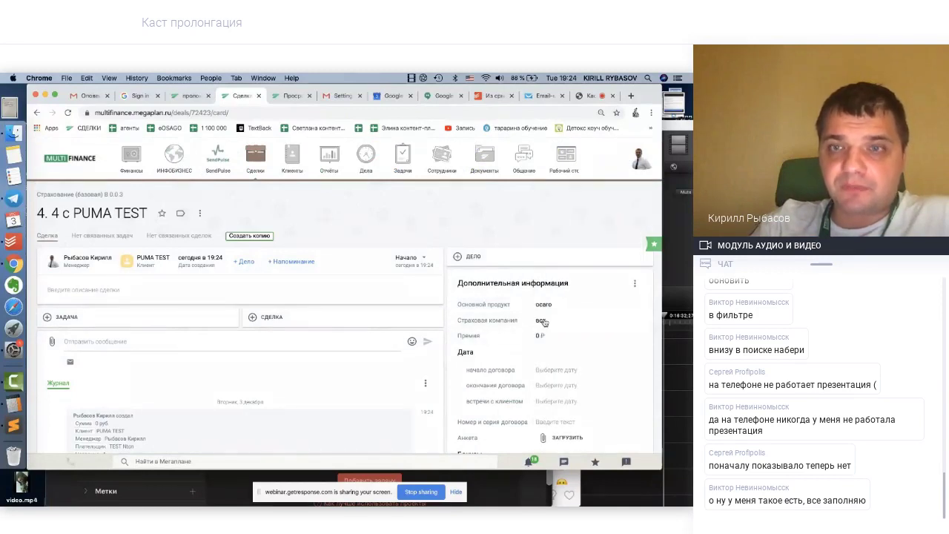
left_click(541, 336)
type("1")
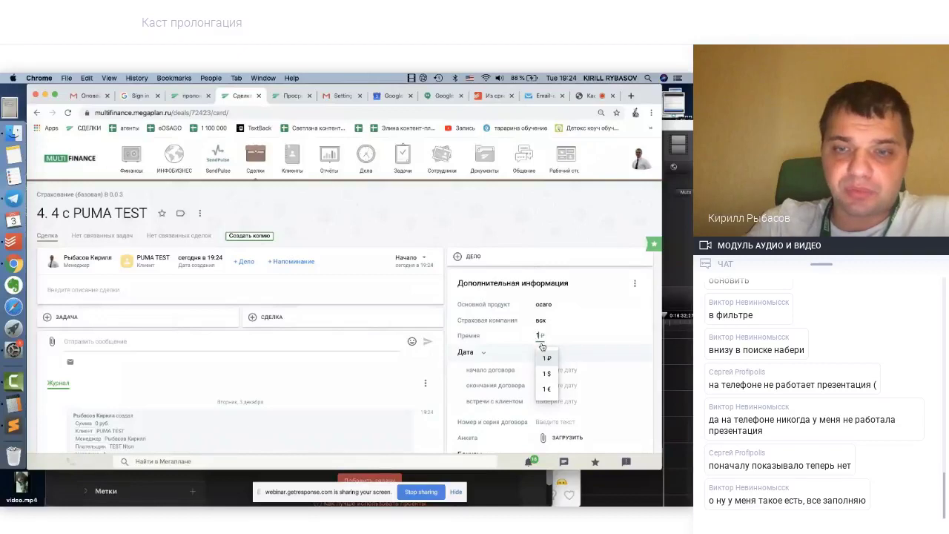
type("0 000")
left_click(549, 359)
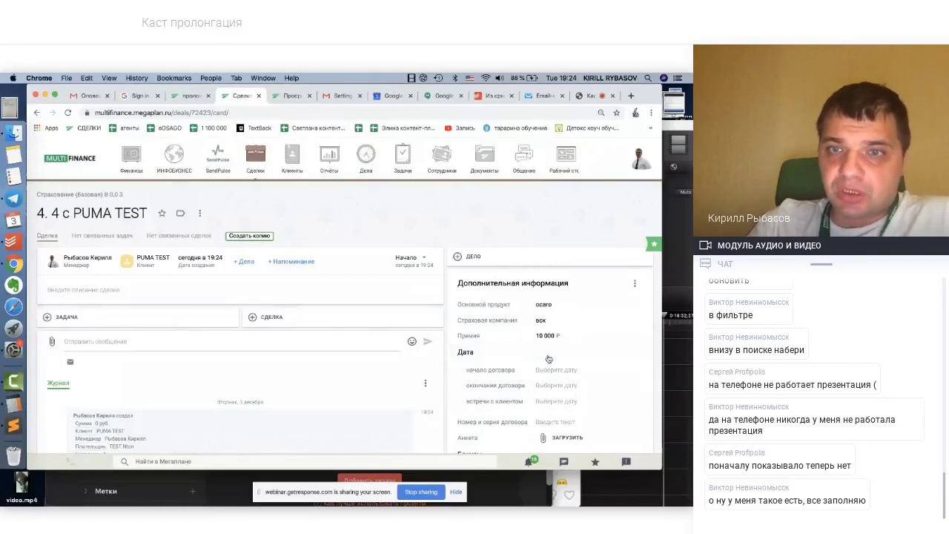
Set contract start to 4 декабря 2019 г. and client meeting to 2 декабря 2019 г
scroll(548, 359, "down", 1)
left_click(551, 329)
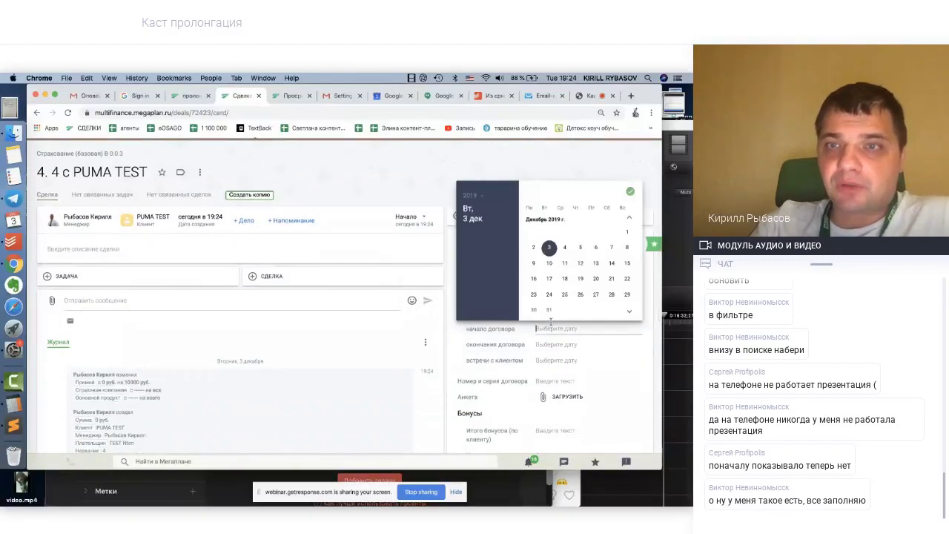
left_click(565, 248)
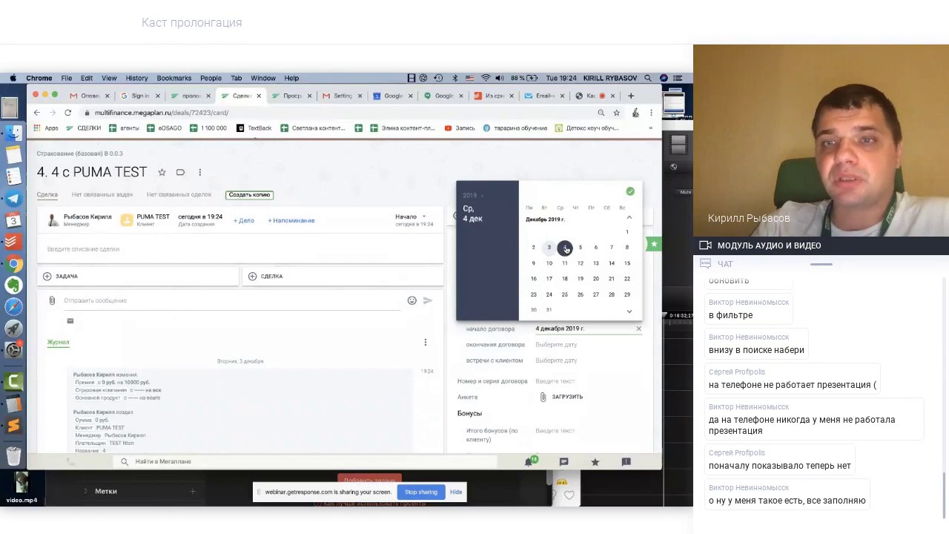
left_click(550, 172)
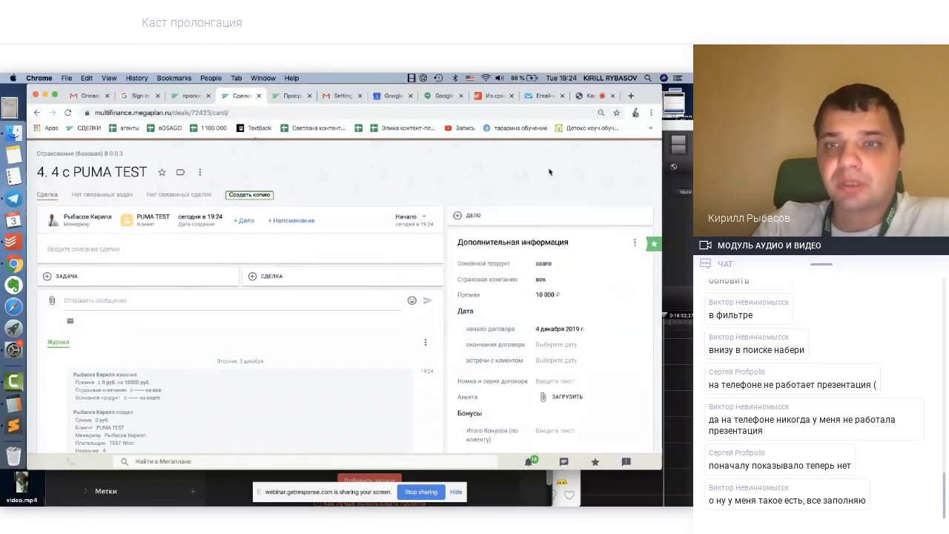
left_click(558, 361)
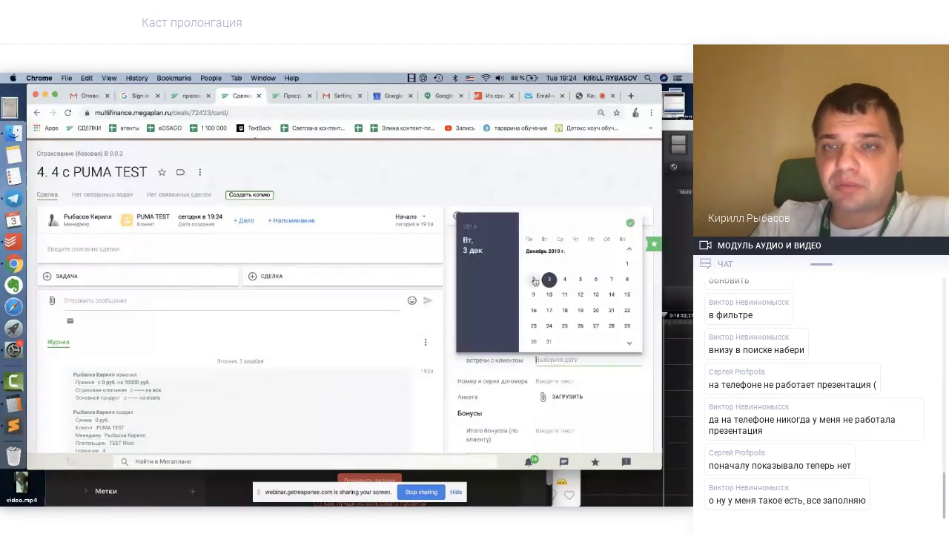
left_click(534, 280)
Reload the deal page so the new пролонгации date field appears
left_click(536, 201)
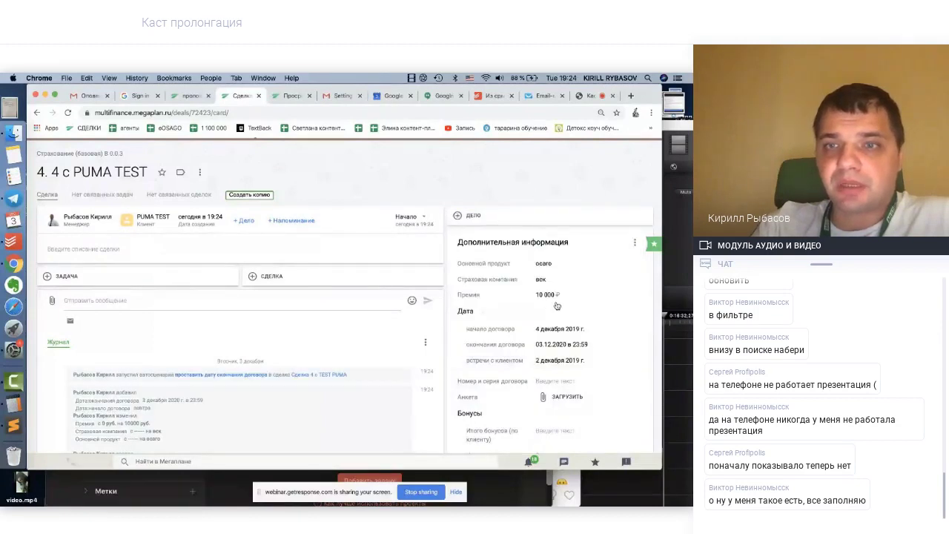
scroll(559, 288, "down", 3)
scroll(559, 287, "up", 1)
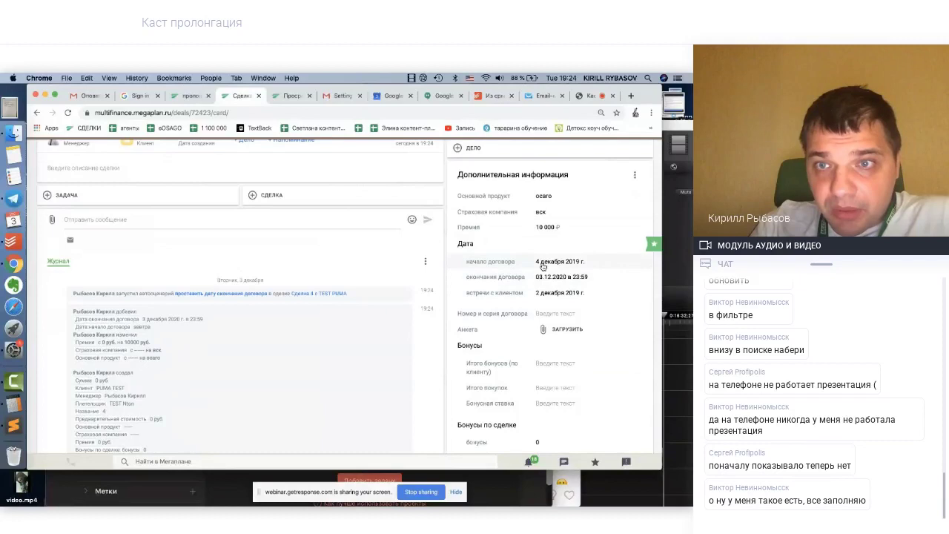
scroll(559, 288, "up", 1)
scroll(503, 270, "up", 1)
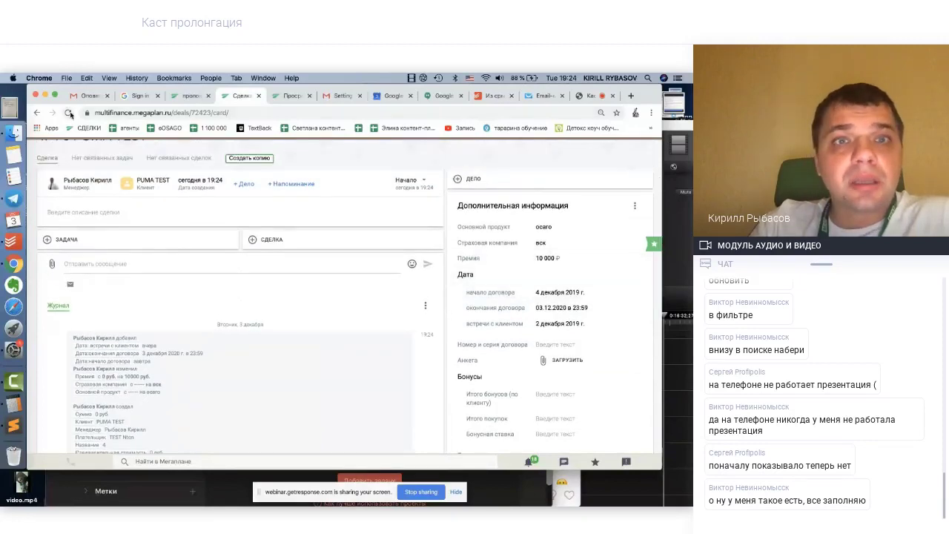
left_click(68, 113)
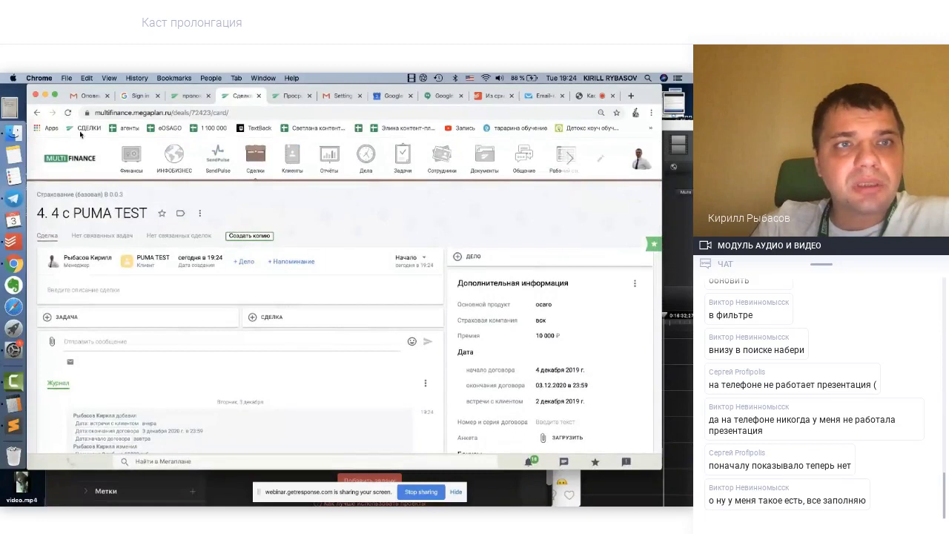
left_click(67, 113)
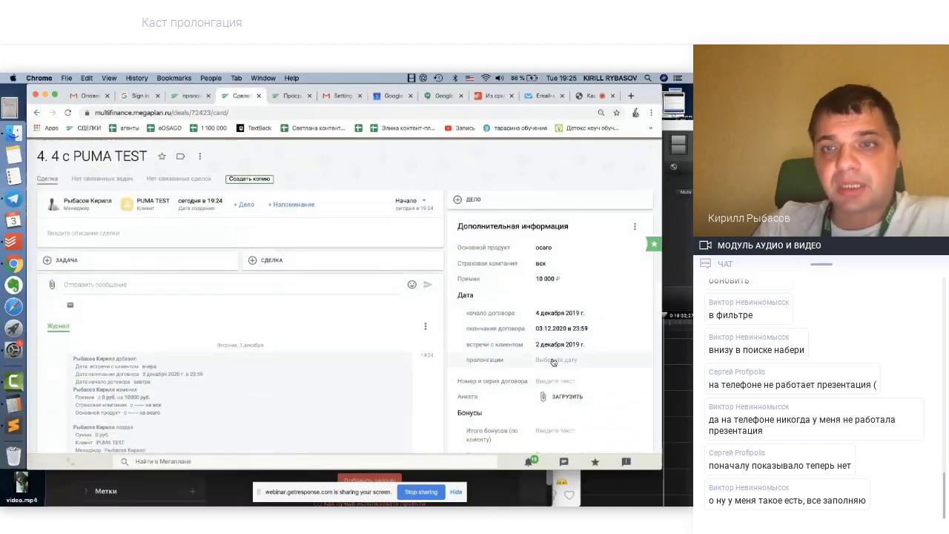
Set the prolongation date to 25 ноября 2020 г. and confirm it
left_click(553, 360)
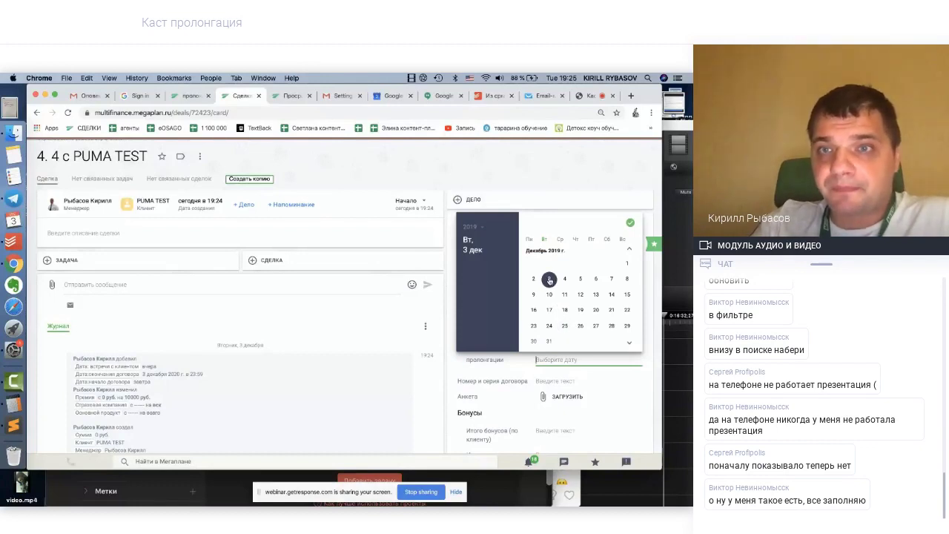
left_click(631, 249)
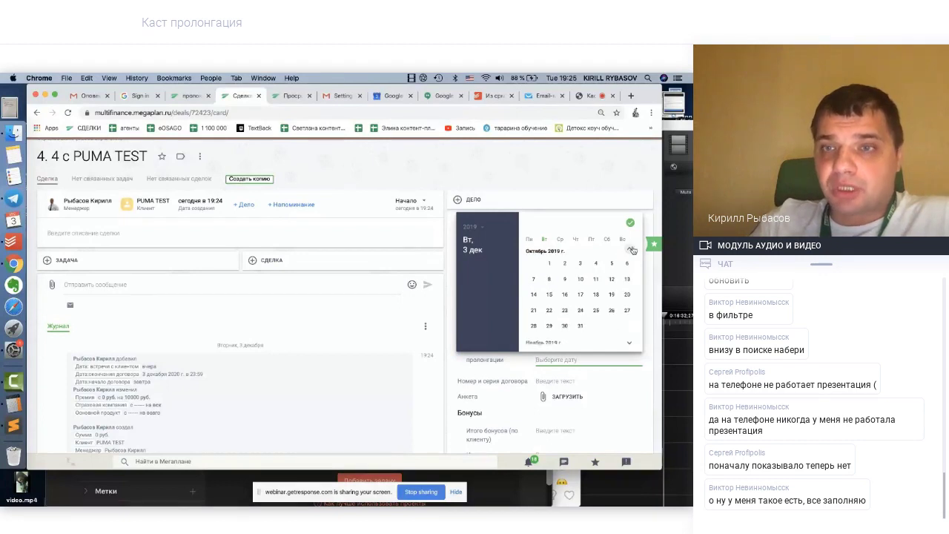
left_click(632, 250)
left_click(632, 251)
left_click(632, 251)
left_click(632, 251)
left_click(632, 251)
left_click(632, 250)
left_click(632, 251)
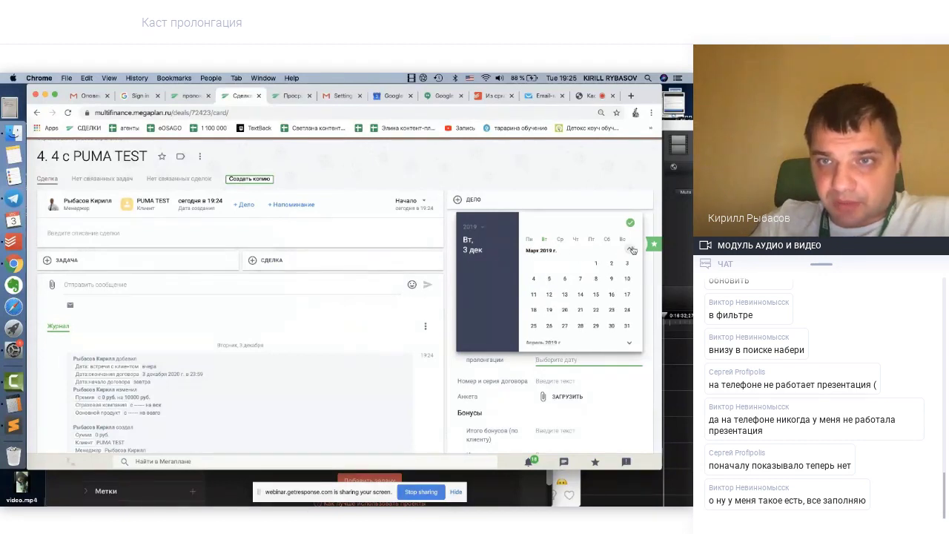
left_click(632, 250)
left_click(632, 251)
left_click(632, 251)
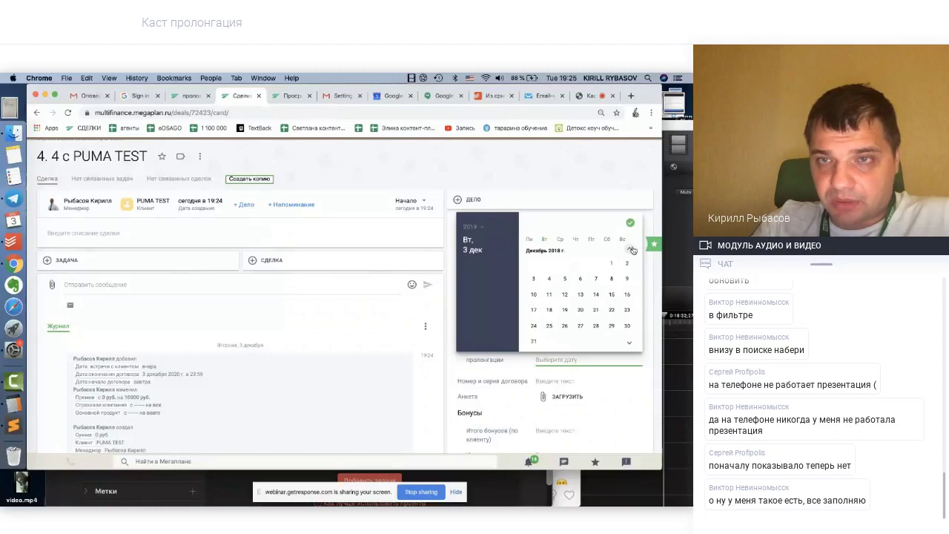
left_click(629, 342)
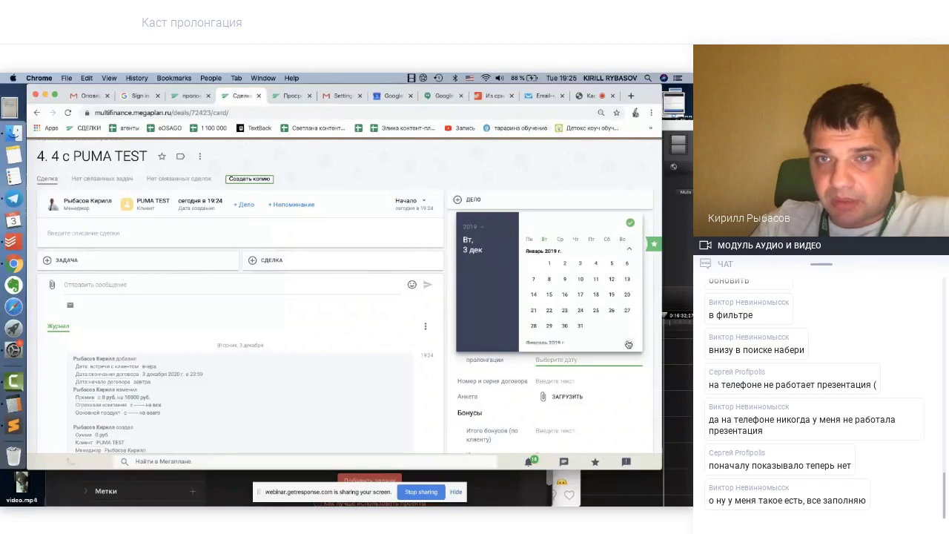
left_click(631, 251)
left_click(631, 251)
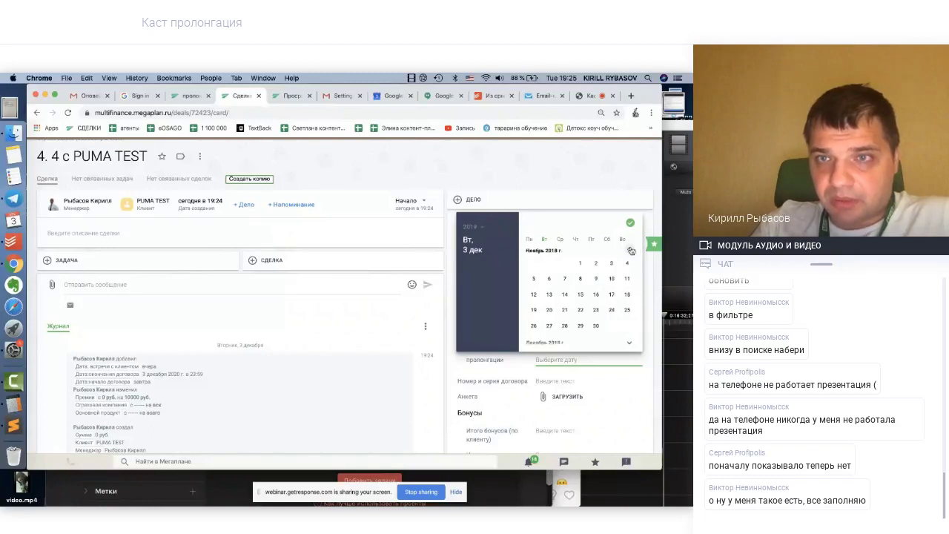
left_click(629, 343)
left_click(629, 343)
left_click(629, 343)
left_click(629, 343)
left_click(629, 344)
left_click(629, 344)
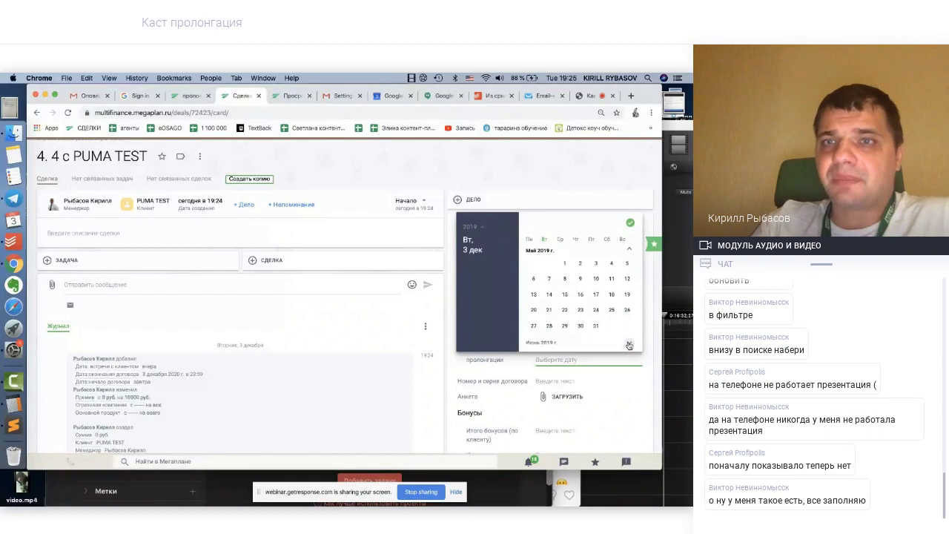
left_click(629, 344)
left_click(629, 344)
double_click(629, 344)
left_click(629, 344)
double_click(629, 344)
left_click(629, 344)
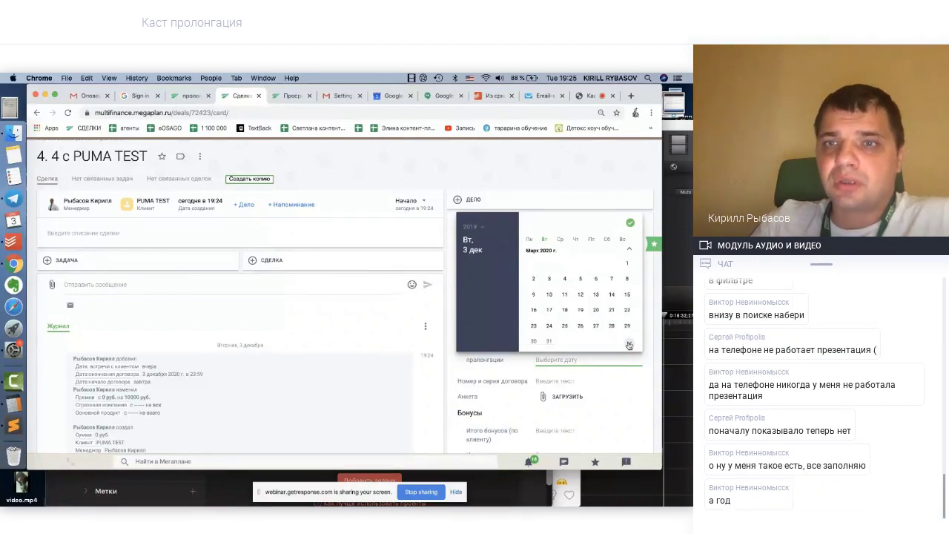
double_click(629, 344)
double_click(629, 345)
left_click(629, 344)
double_click(629, 344)
left_click(629, 345)
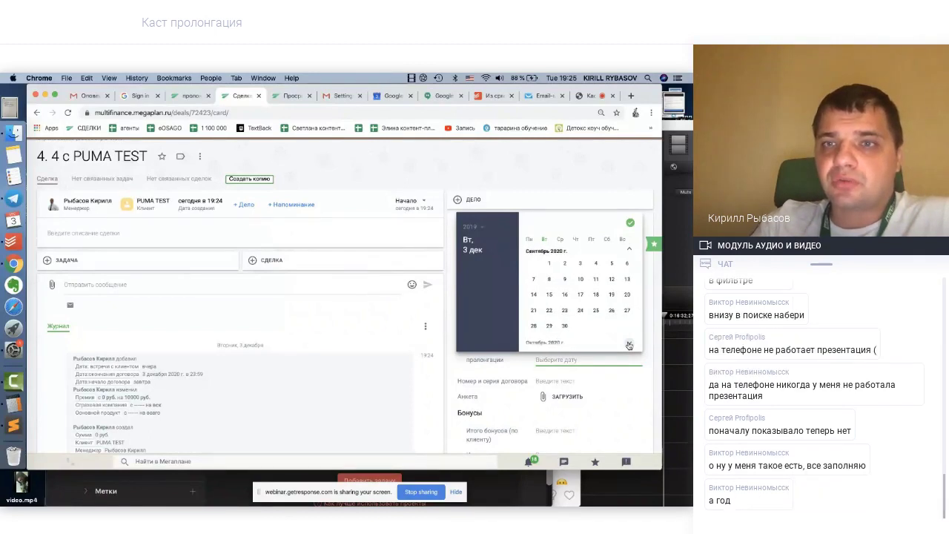
left_click(629, 344)
left_click(629, 344)
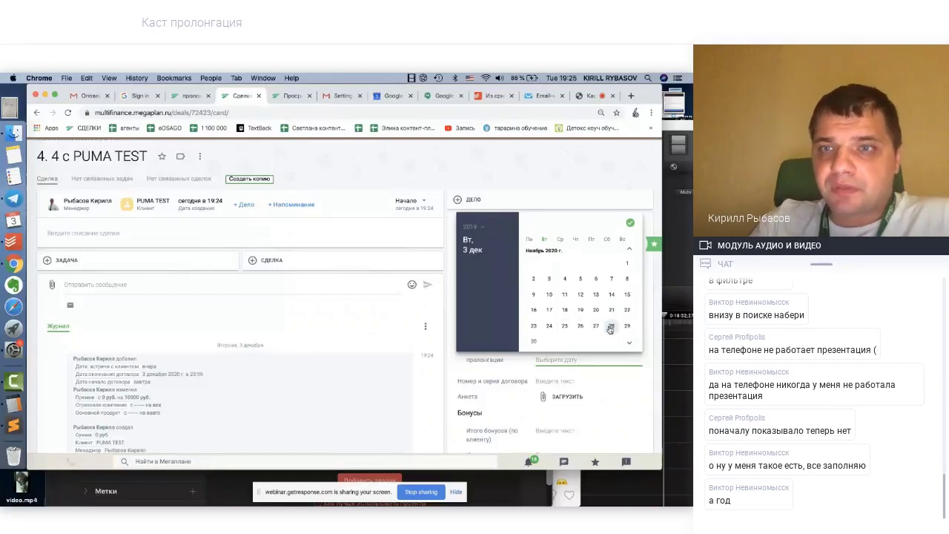
left_click(560, 329)
left_click(630, 223)
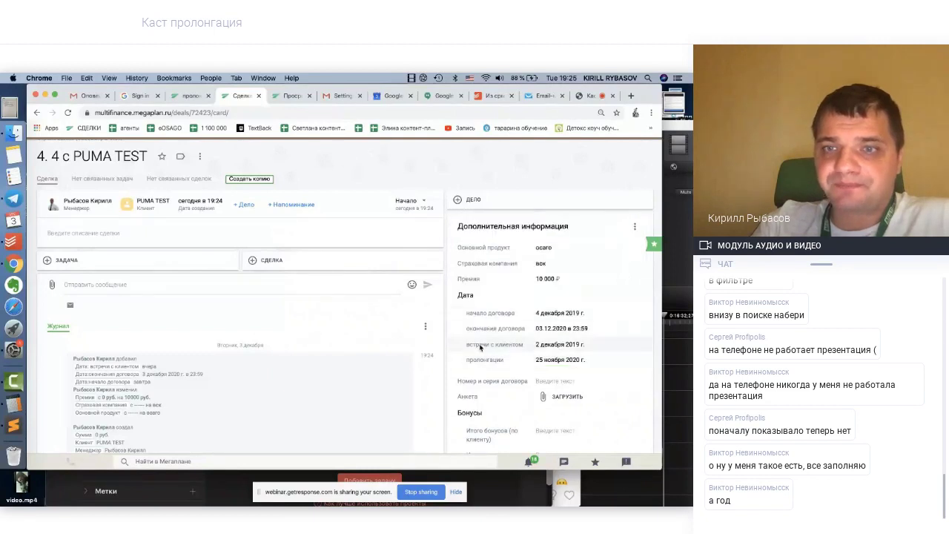
scroll(480, 347, "down", 1)
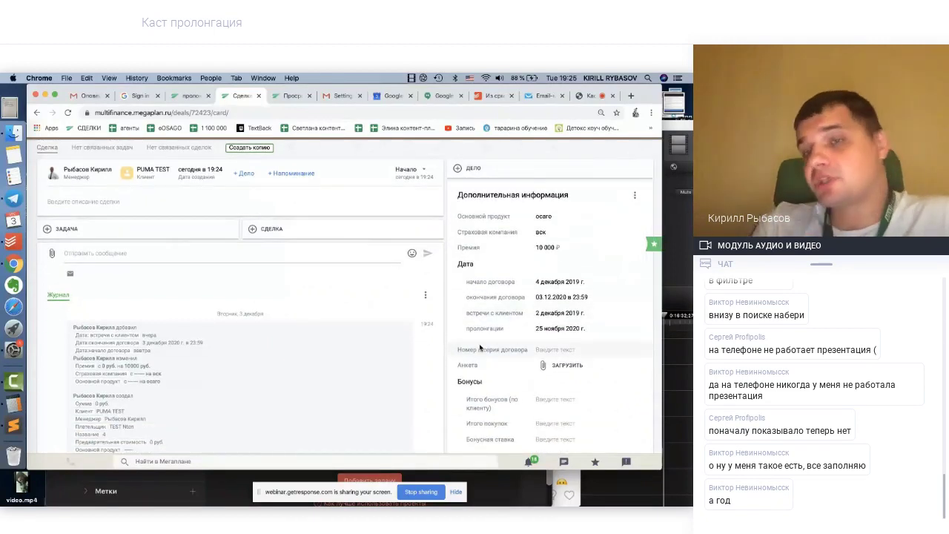
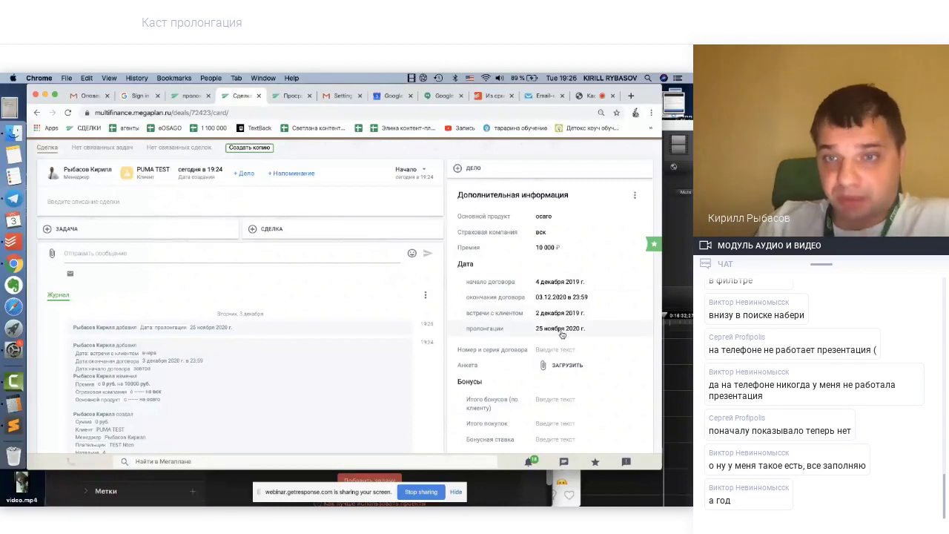
Add a task 'пролонгация 25 ноября' to the PUMA TEST deal card
scroll(447, 327, "up", 3)
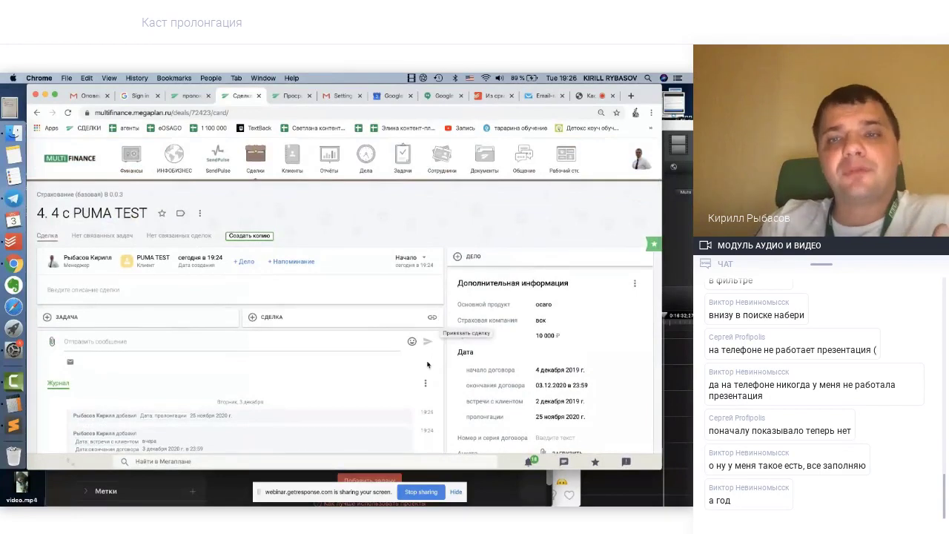
scroll(425, 378, "down", 1)
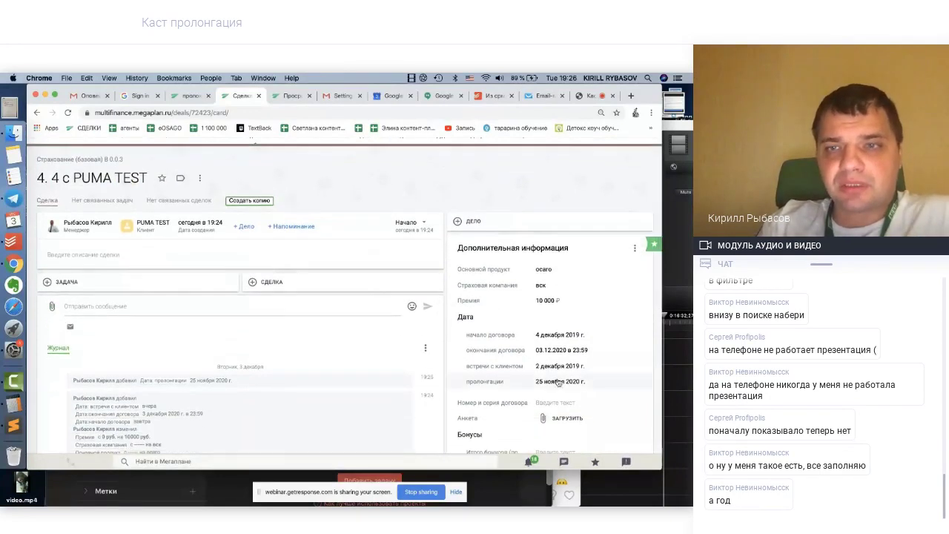
scroll(418, 331, "up", 1)
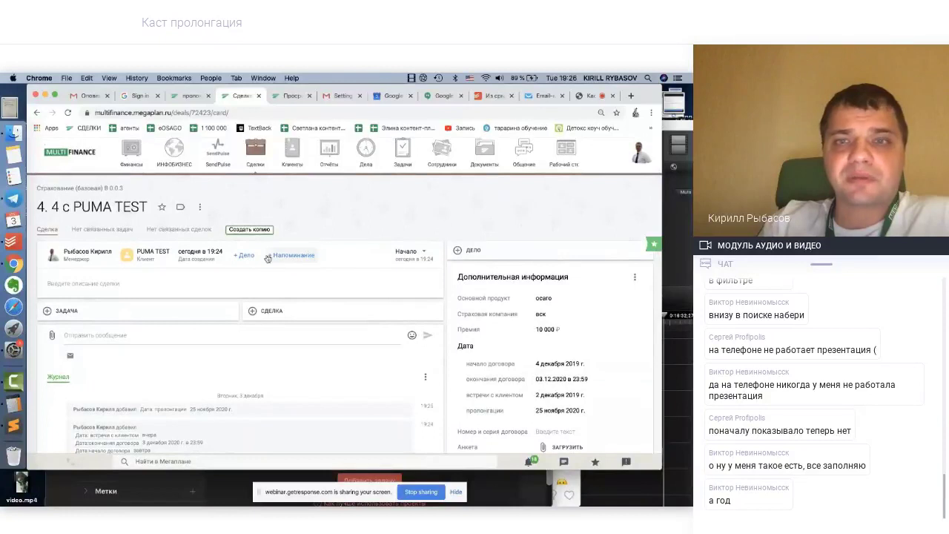
left_click(475, 251)
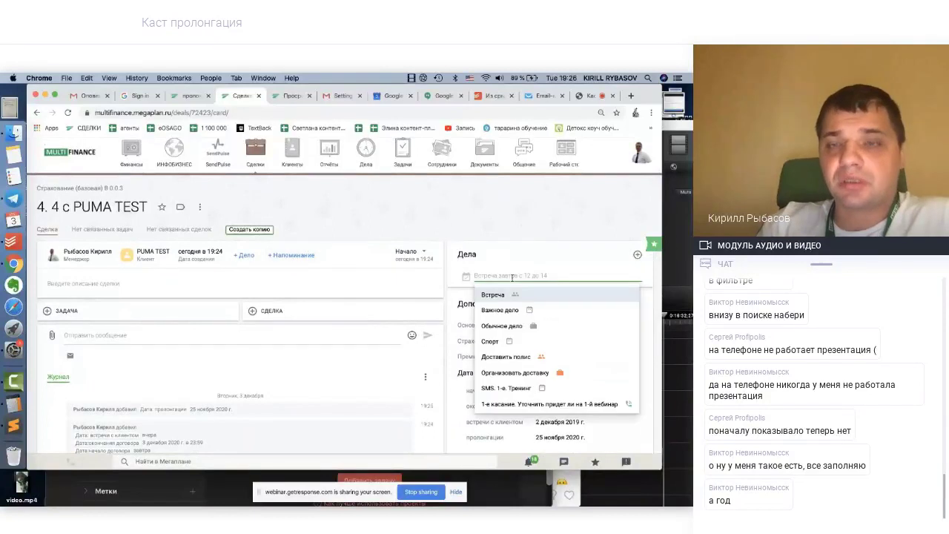
type("про")
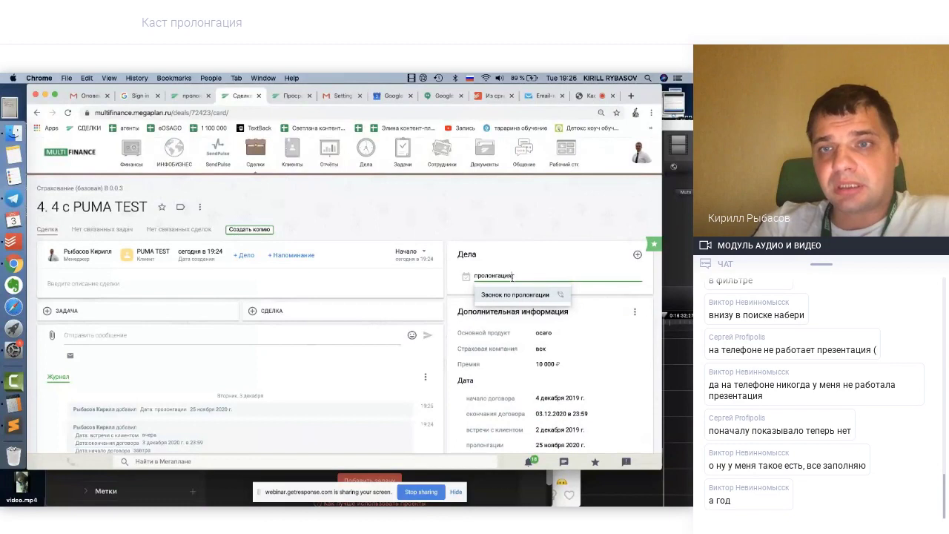
type("лонгация")
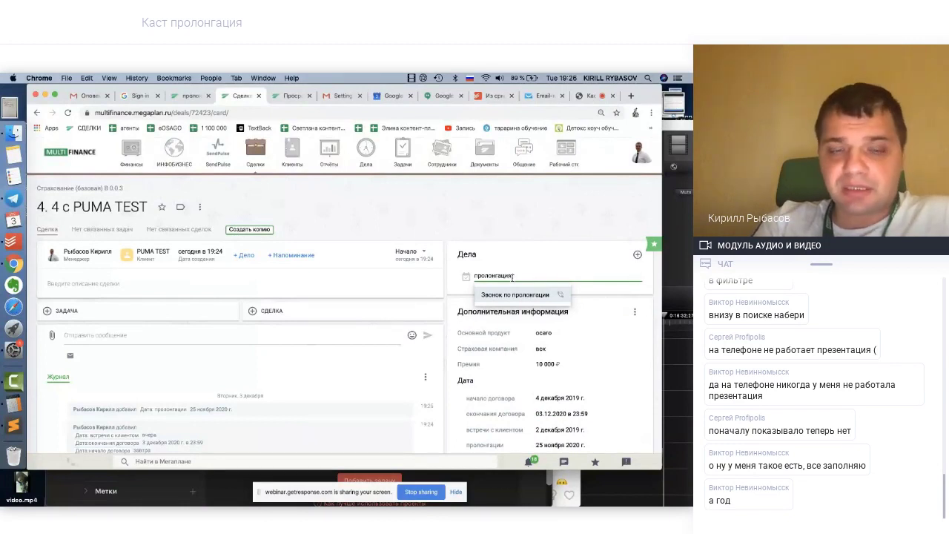
type(" 25 но")
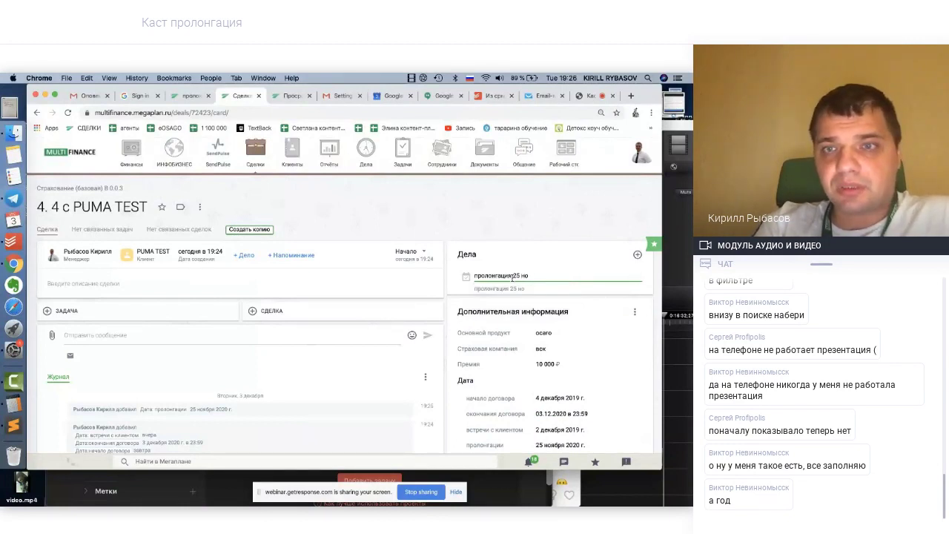
type("ября")
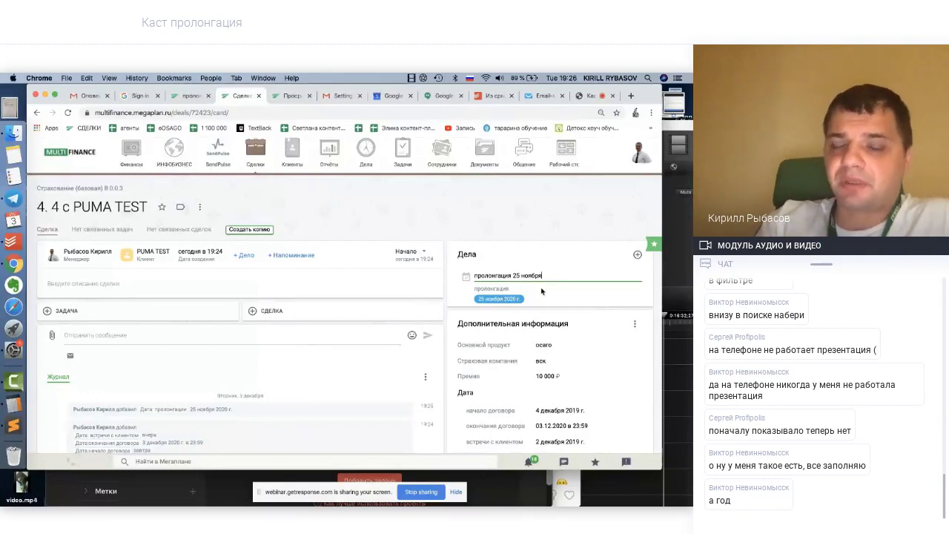
key("Return")
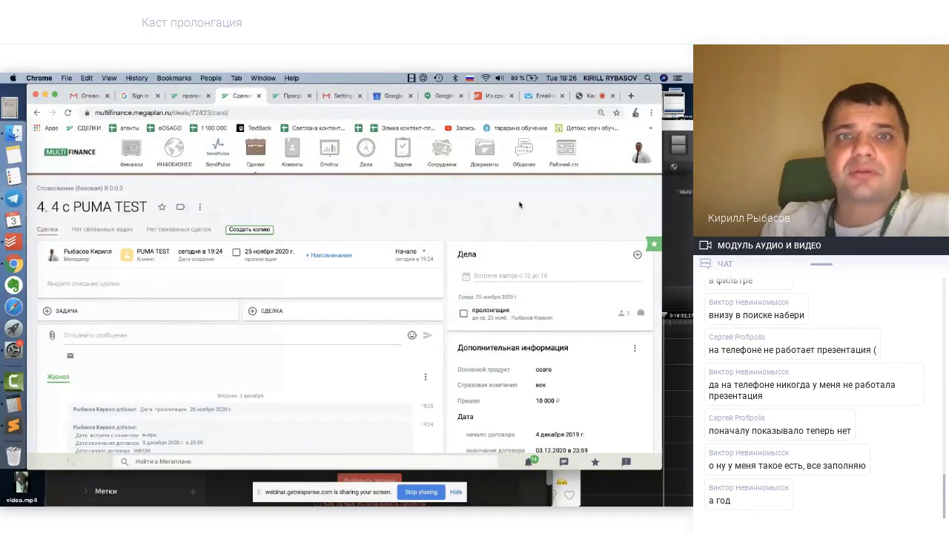
On the пролонгация deals list, create a new deal filter named 'пролонгация ближайшее дело'
left_click(290, 97)
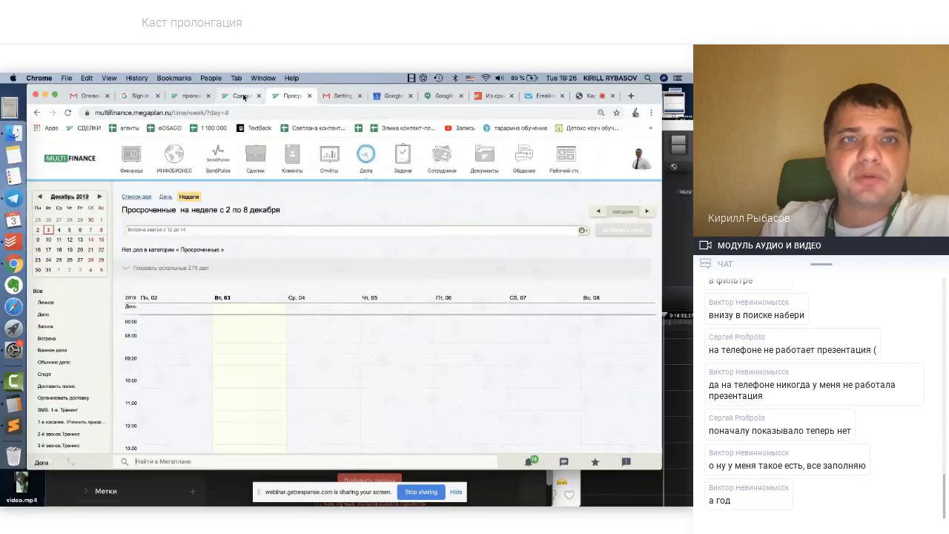
left_click(244, 97)
left_click(189, 96)
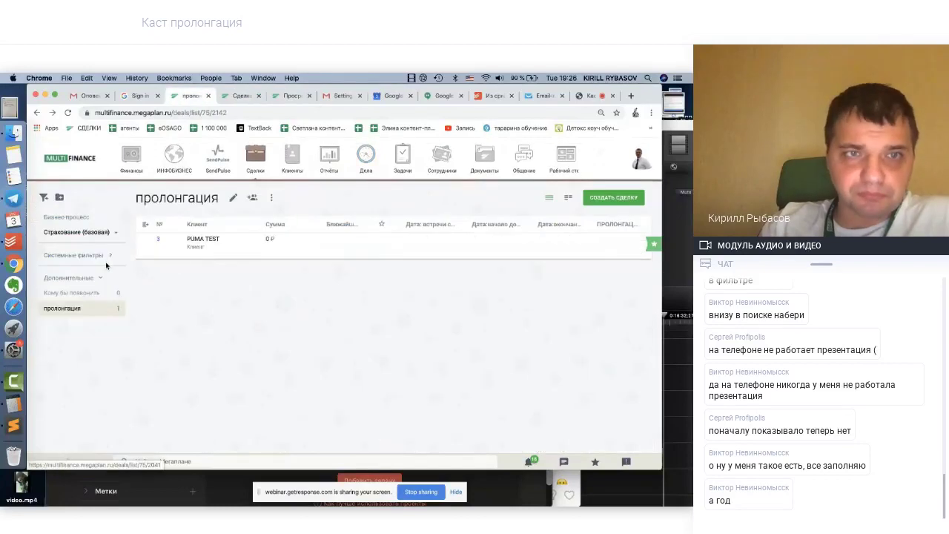
left_click(59, 198)
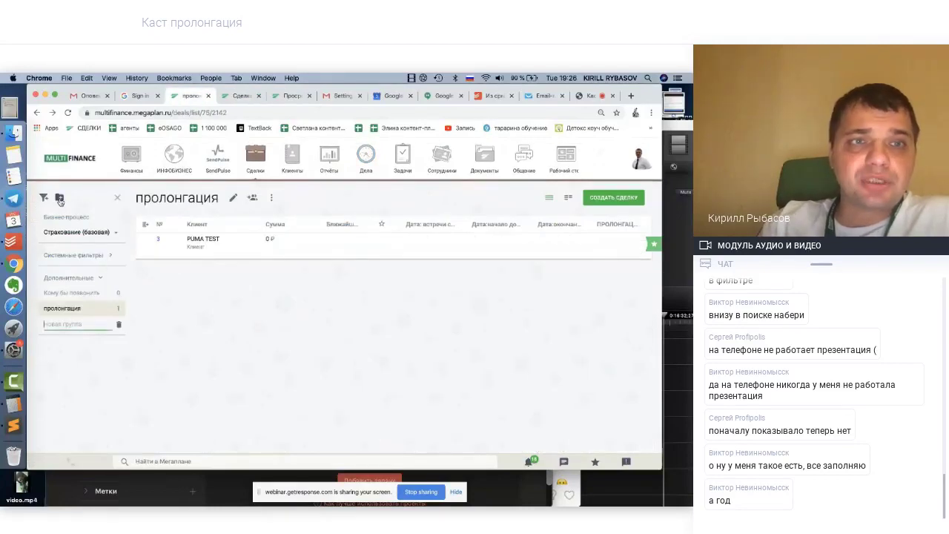
left_click(119, 324)
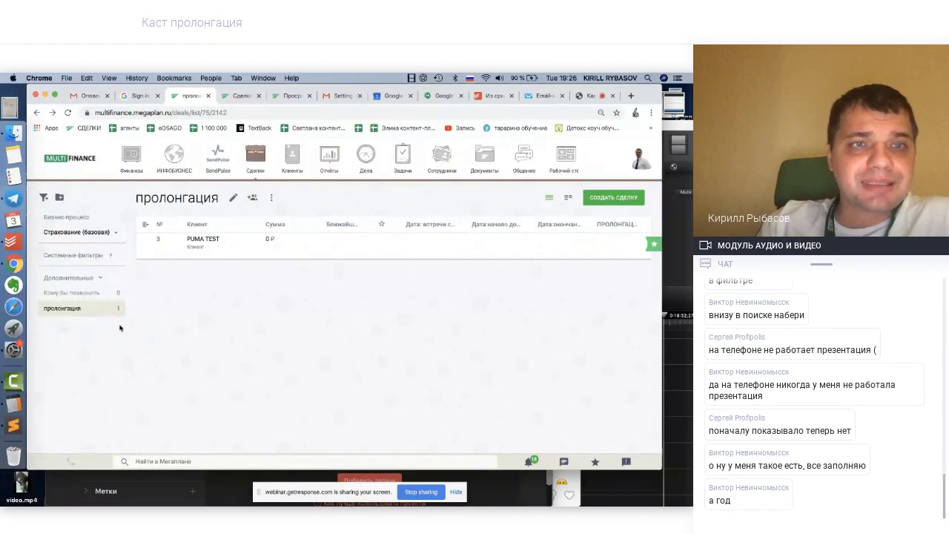
left_click(45, 198)
left_click(180, 196)
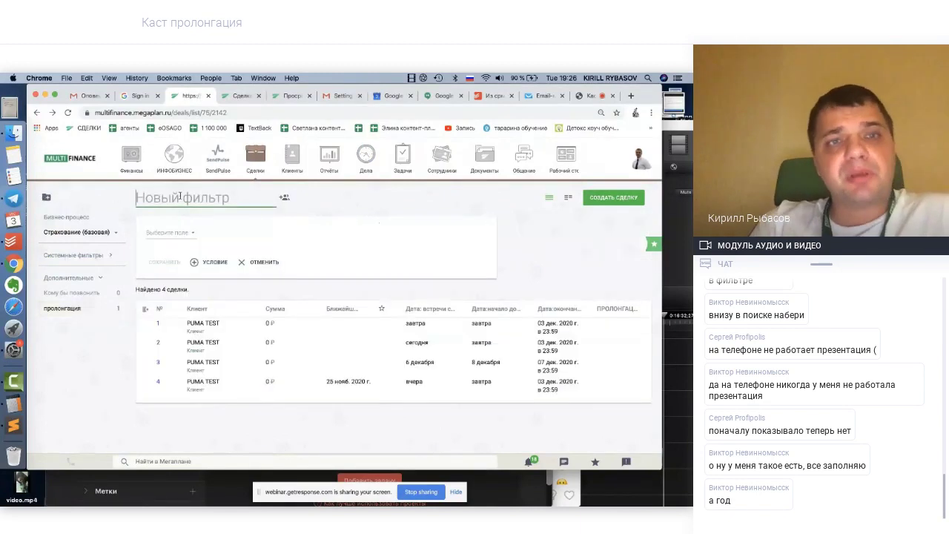
type("пролонга")
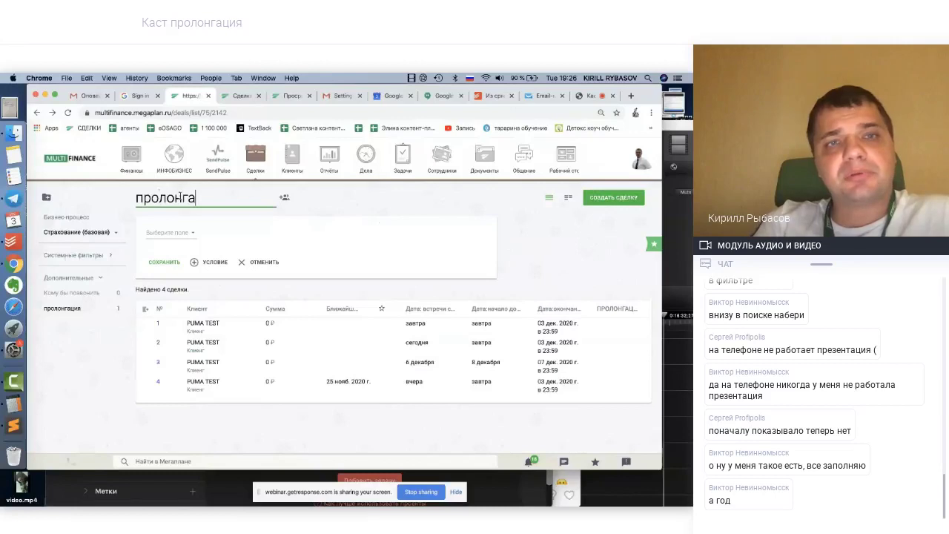
type("ция ближайшее дело")
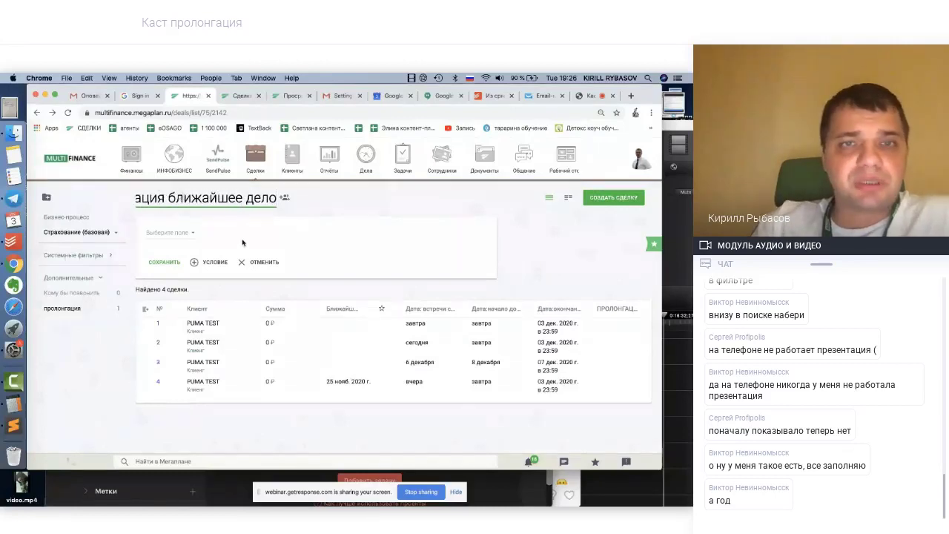
Add the condition Ближайшая коммуникация within the next year and save the filter
left_click(200, 233)
left_click(161, 234)
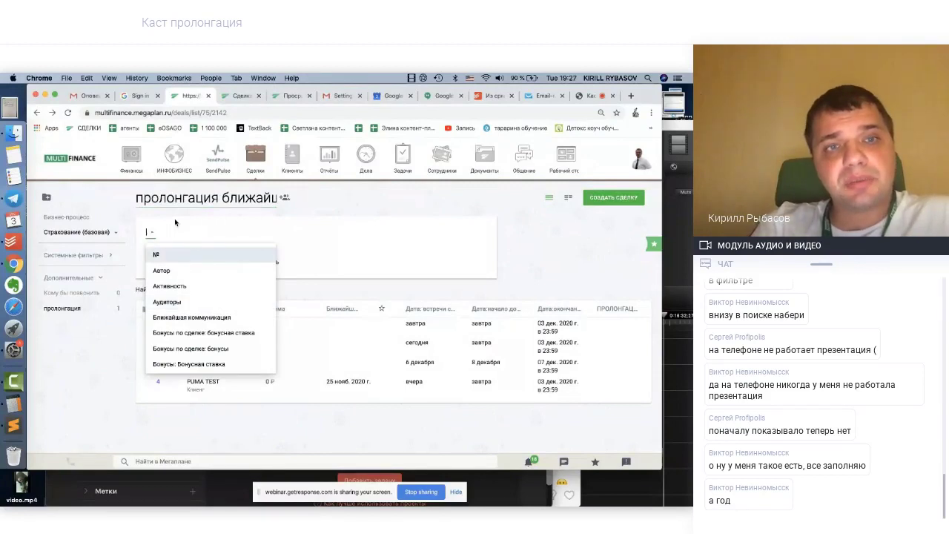
type("б")
key("BackSpace")
type("бб")
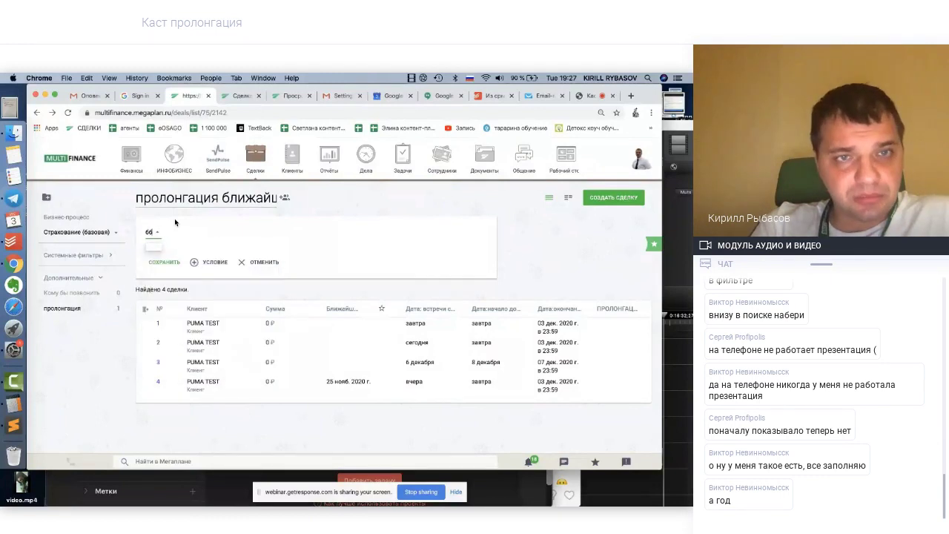
key("BackSpace")
type("ли")
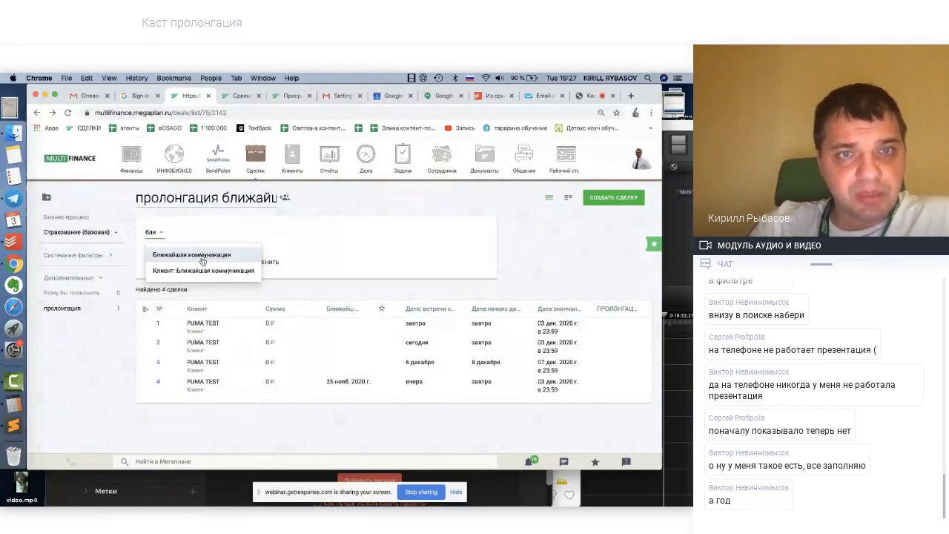
left_click(198, 256)
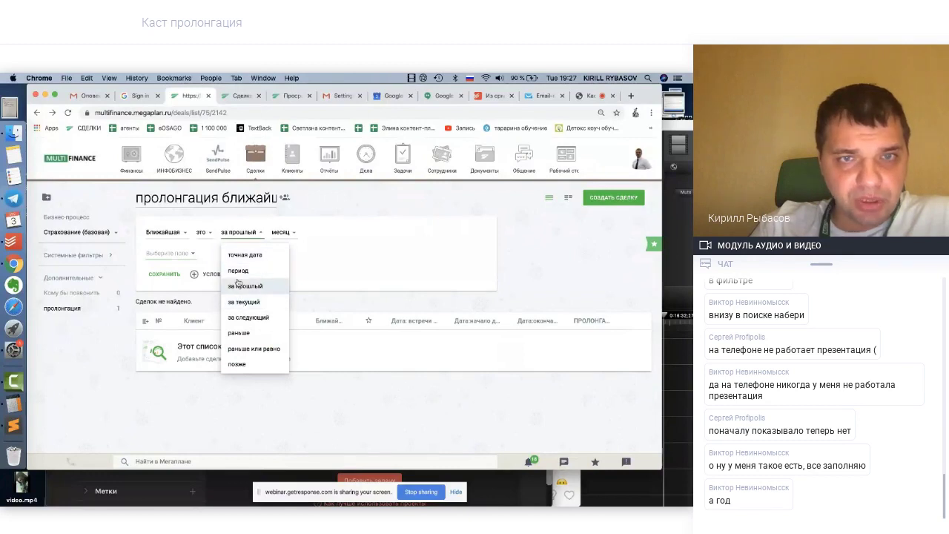
left_click(244, 318)
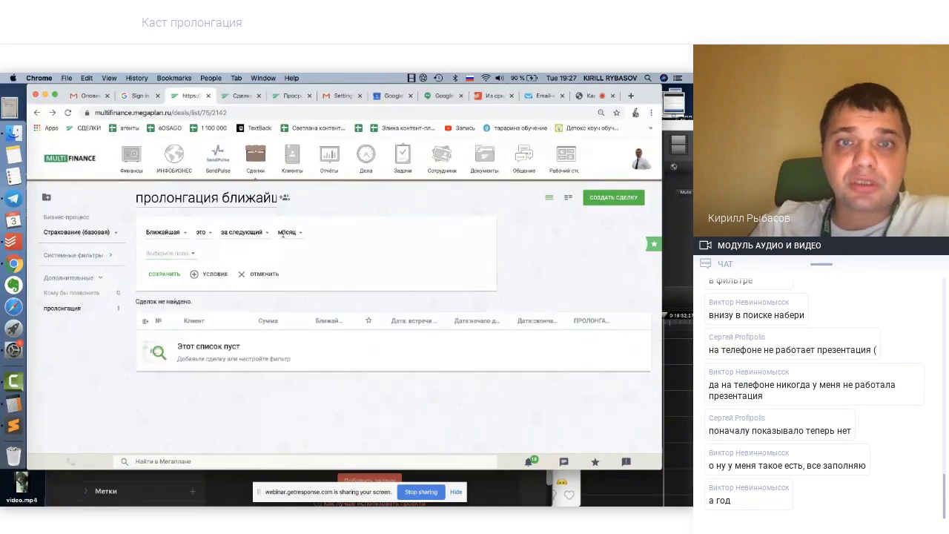
left_click(287, 232)
left_click(290, 334)
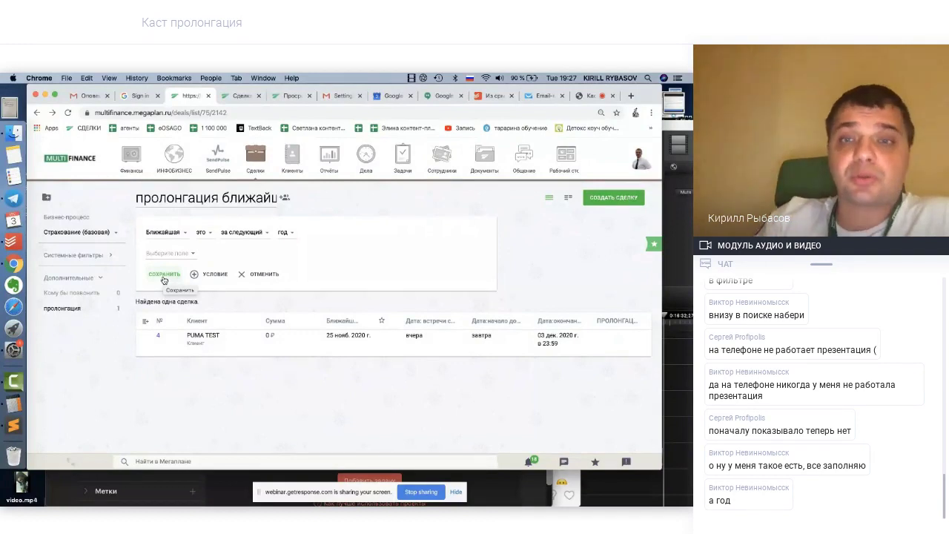
left_click(164, 276)
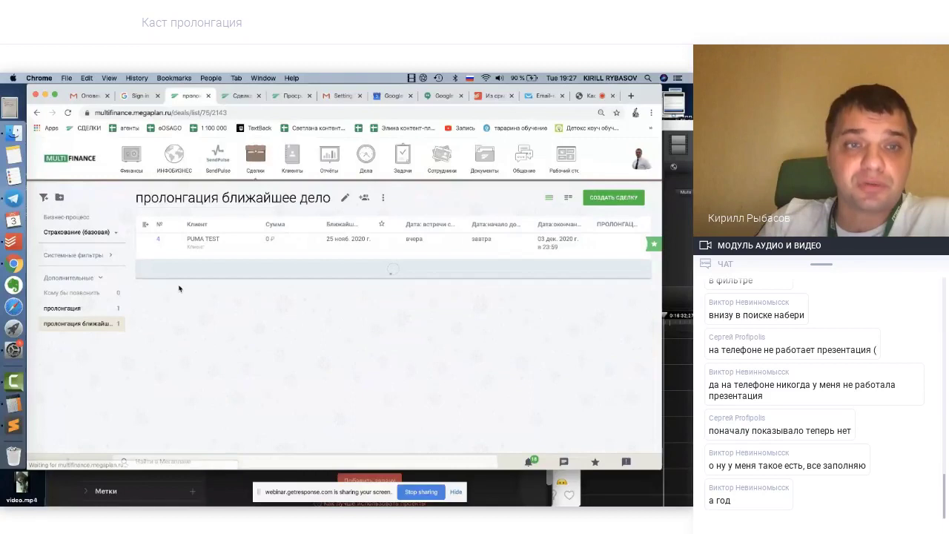
Show the пролонгация filter, glance at the calendar and PUMA TEST card, then return to its list
left_click(79, 311)
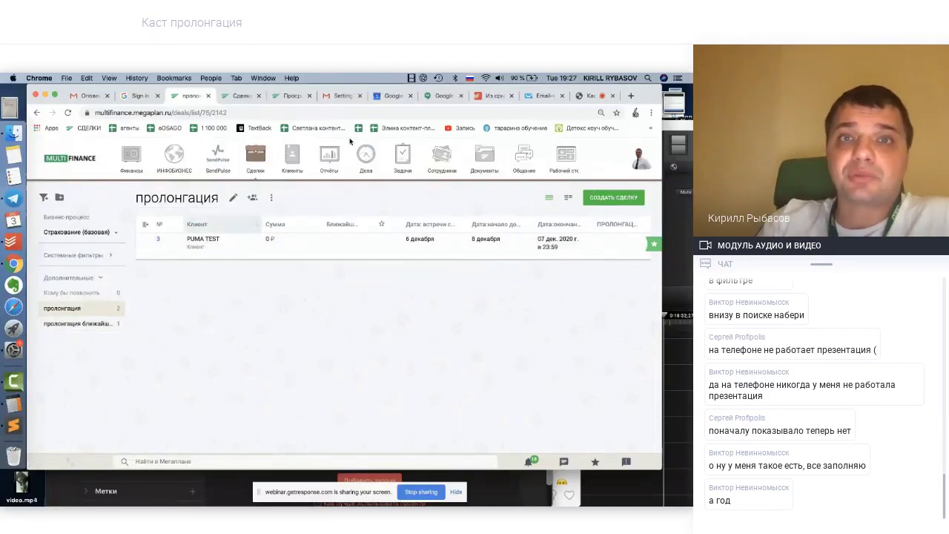
left_click(289, 98)
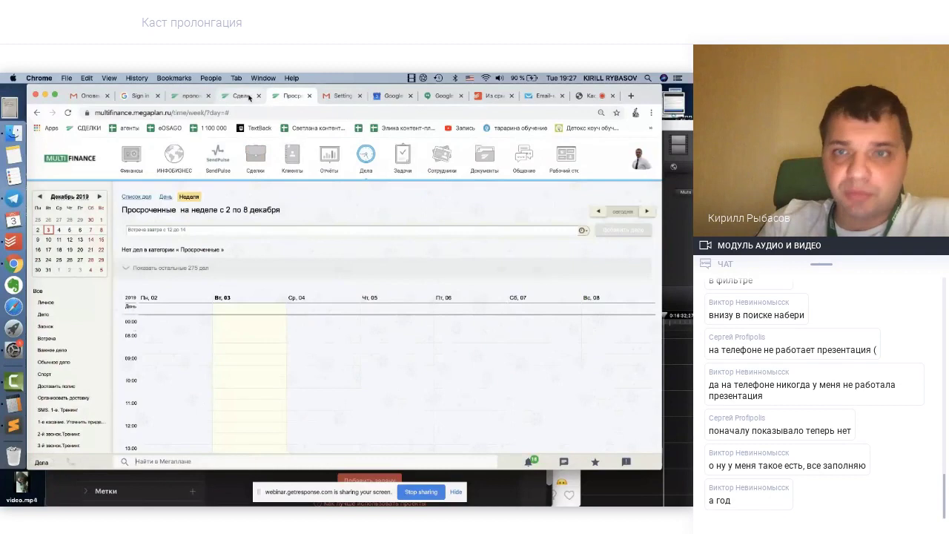
left_click(249, 97)
scroll(572, 378, "down", 3)
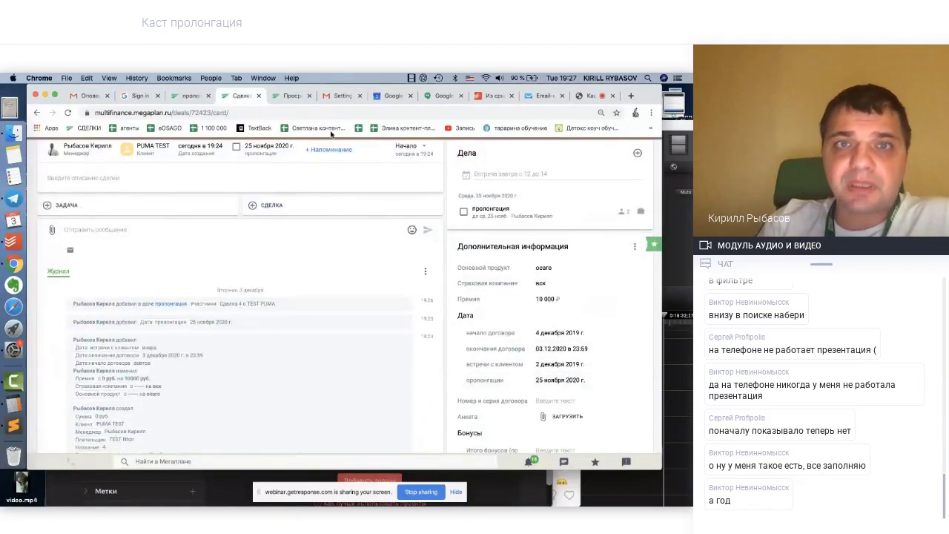
left_click(194, 96)
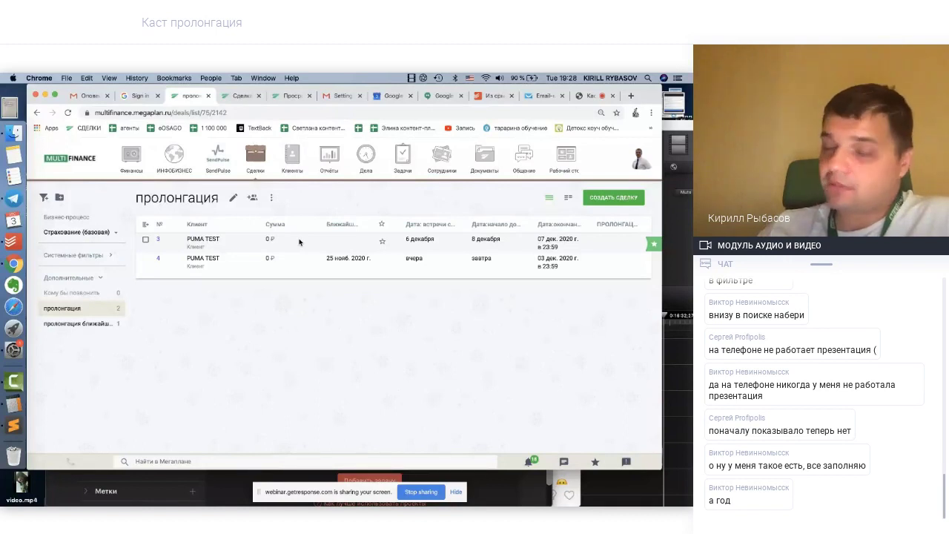
From the deal scheme settings, open 'Страхование (базовая) В 0.0.3' and scroll to its scenarios
left_click(292, 98)
left_click(637, 159)
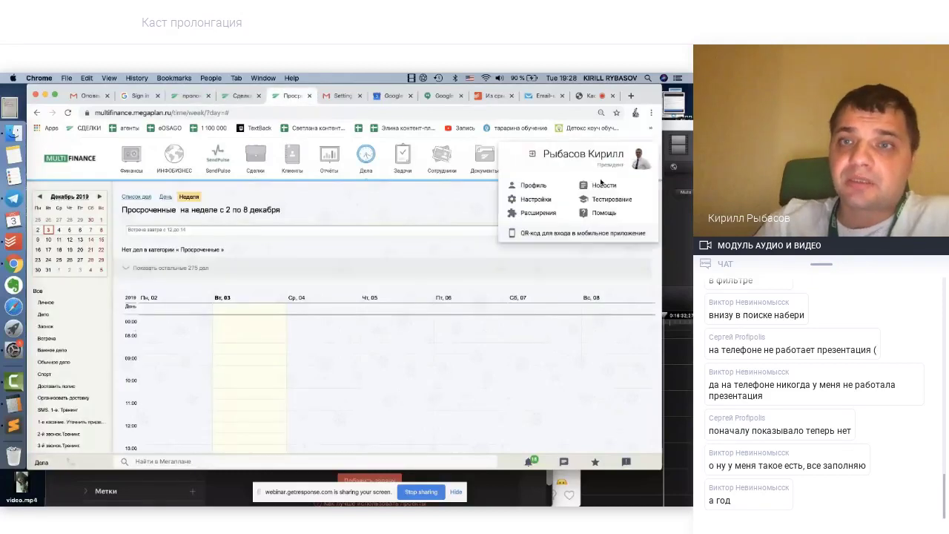
left_click(533, 201)
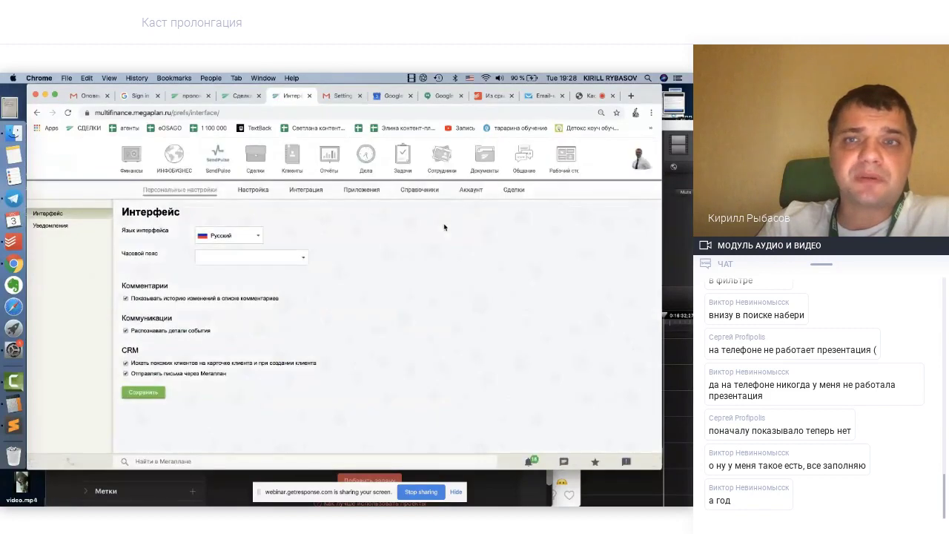
left_click(521, 190)
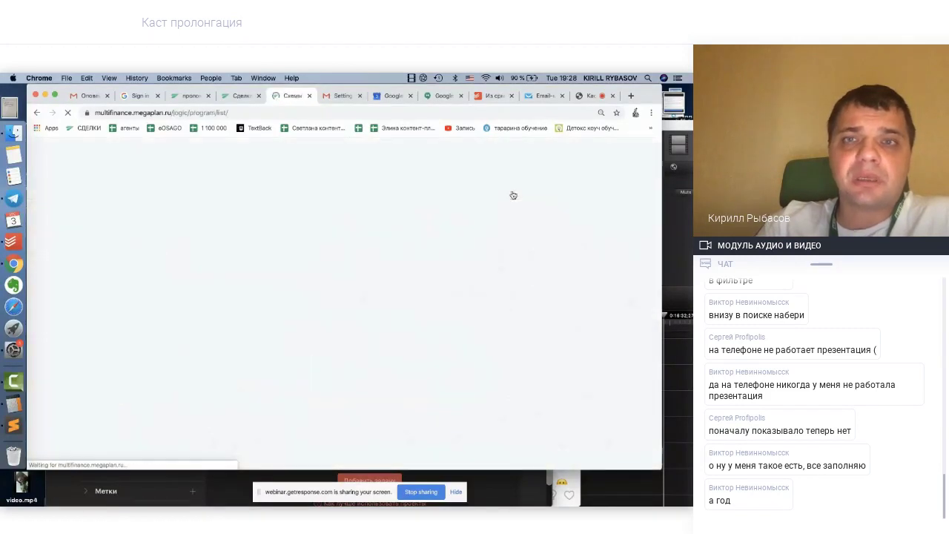
scroll(214, 369, "down", 5)
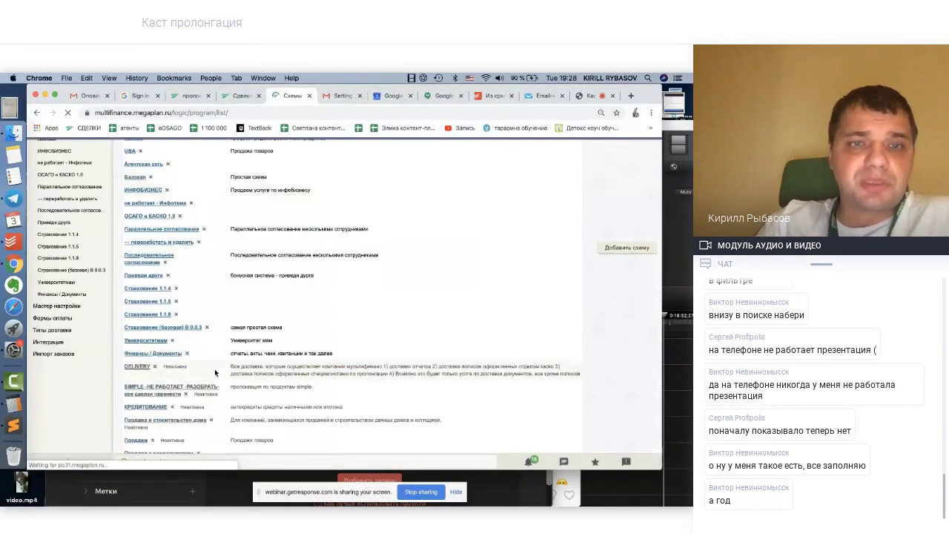
left_click(187, 332)
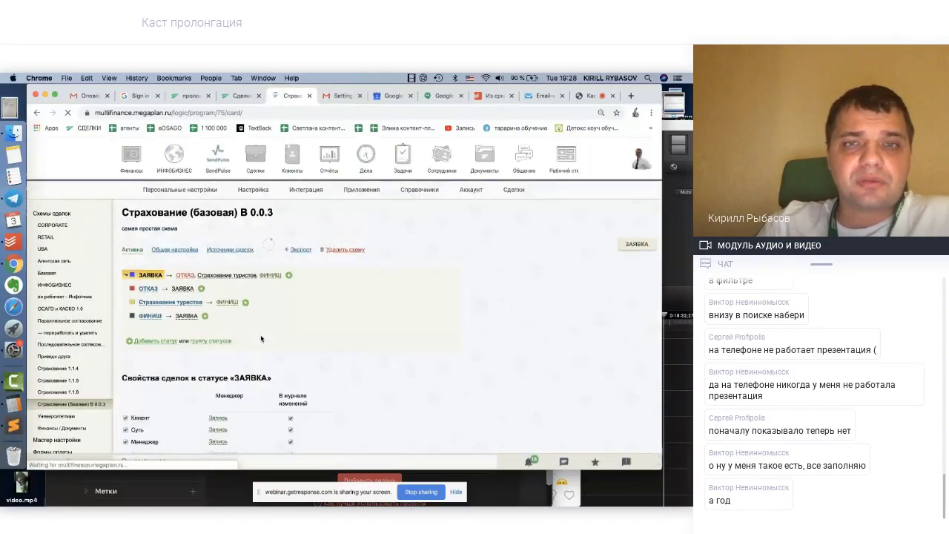
scroll(260, 339, "down", 3)
scroll(260, 339, "down", 20)
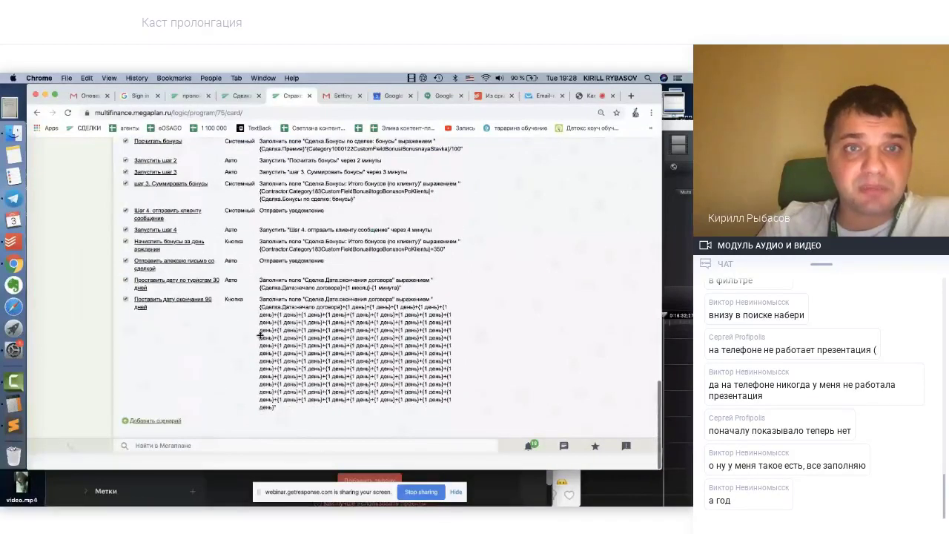
Add an Авто scenario 'изменить дату пролонгации' with a field rule on Дата окончания договора
left_click(155, 420)
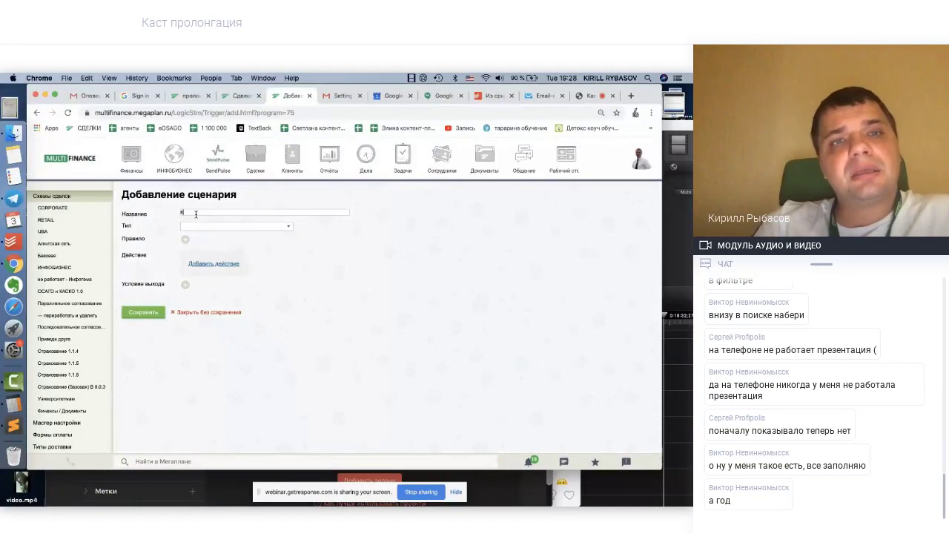
type("изменен")
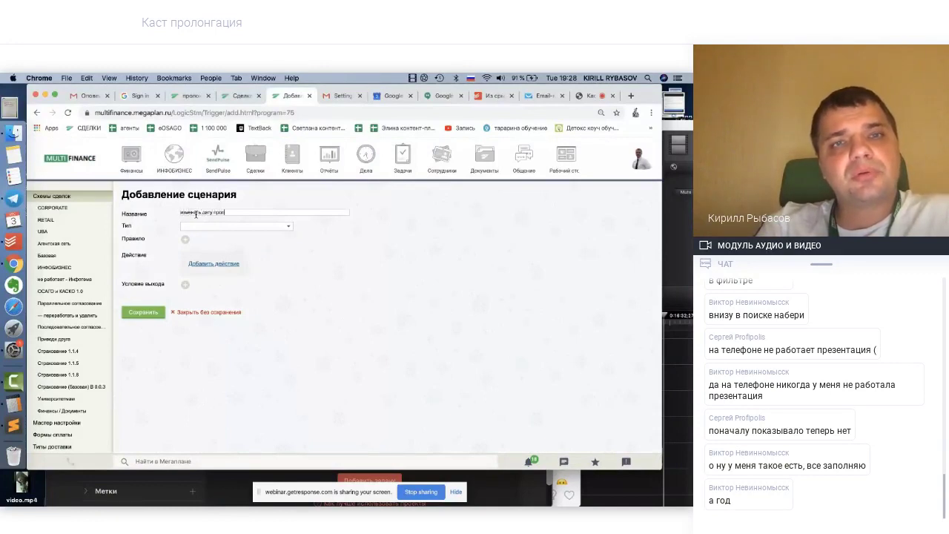
type("ь дату пролонгации")
left_click(197, 226)
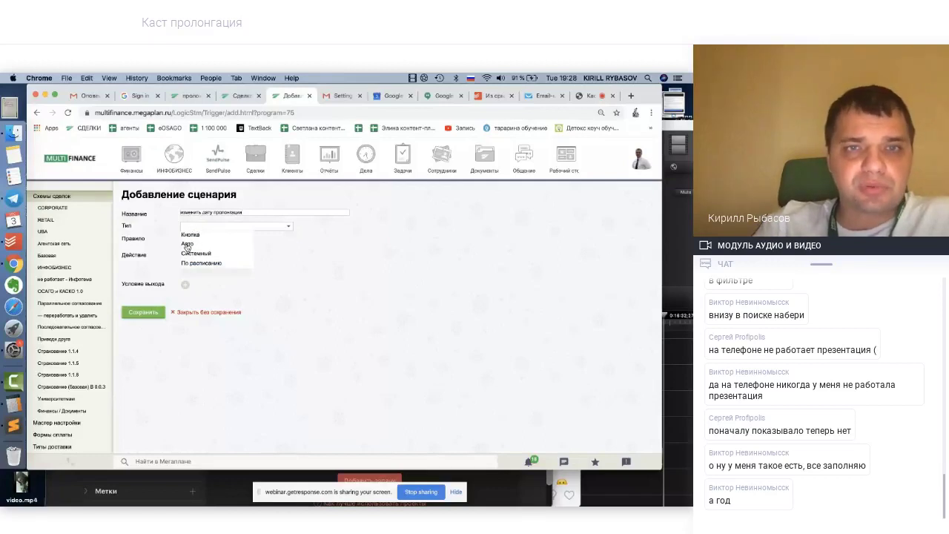
left_click(187, 244)
left_click(186, 242)
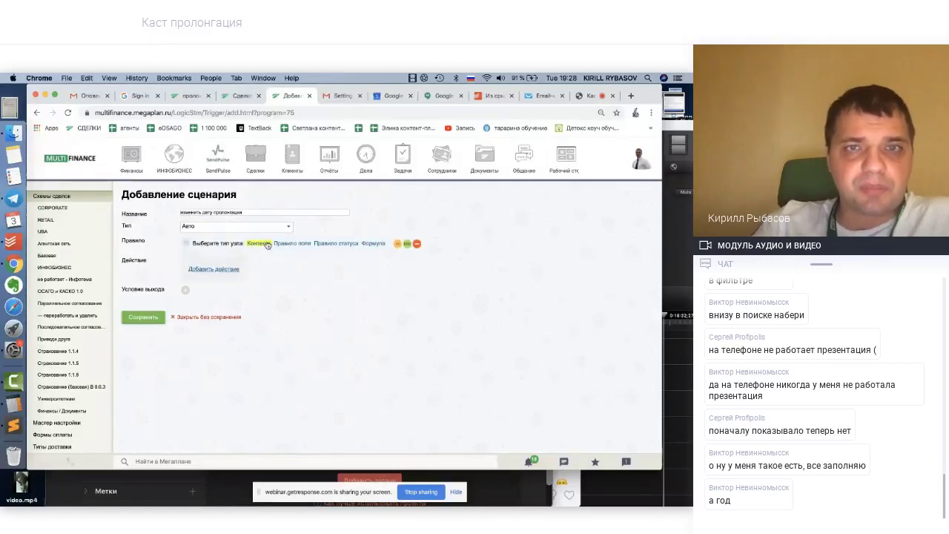
left_click(293, 244)
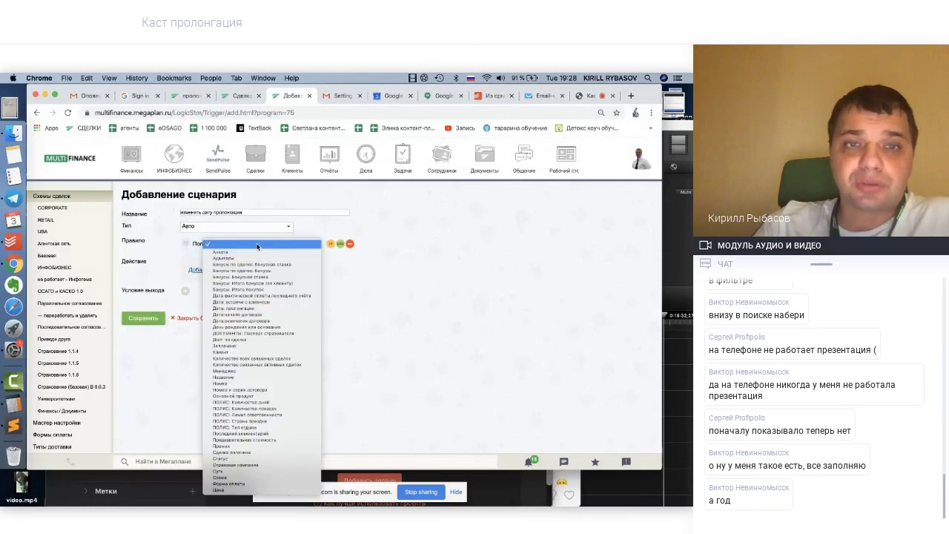
left_click(259, 244)
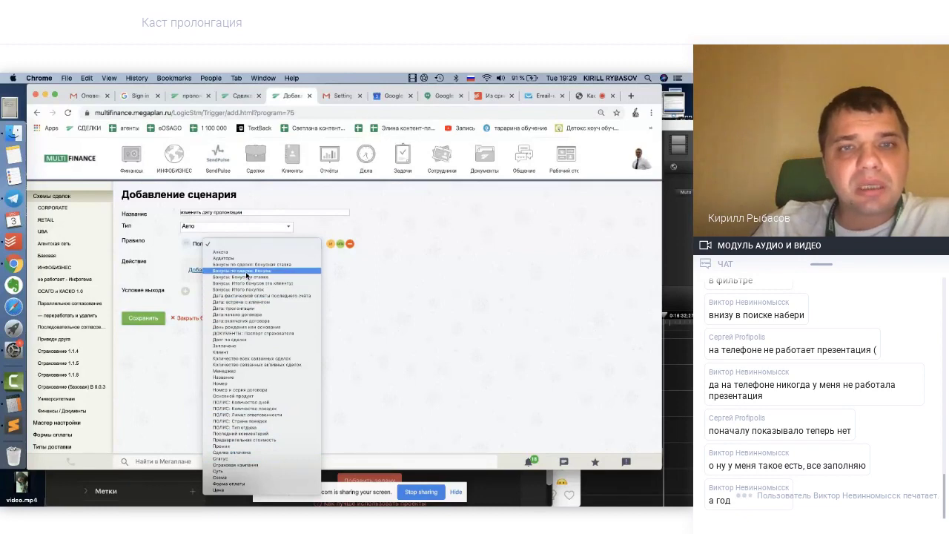
left_click(251, 320)
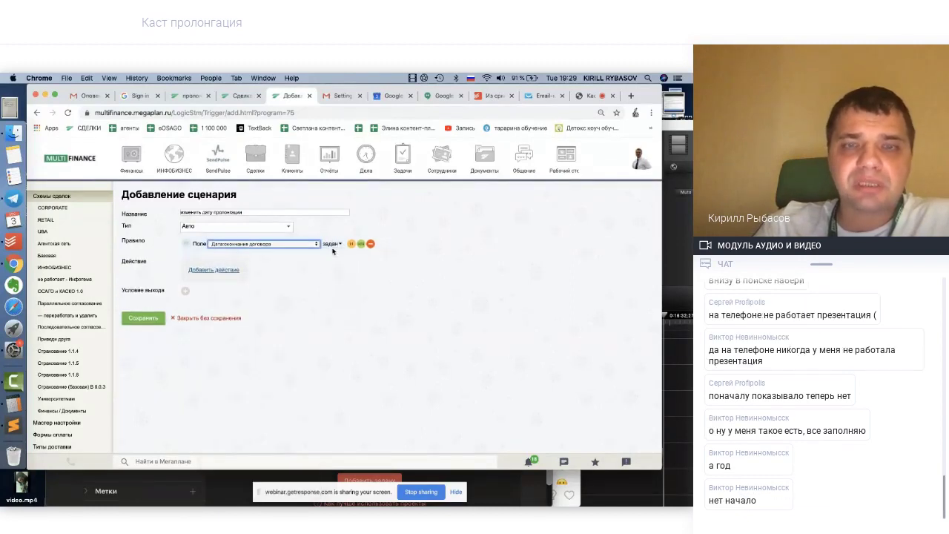
Add an Изменить поле action on Дата: пролонгации, filled by an expression
left_click(206, 271)
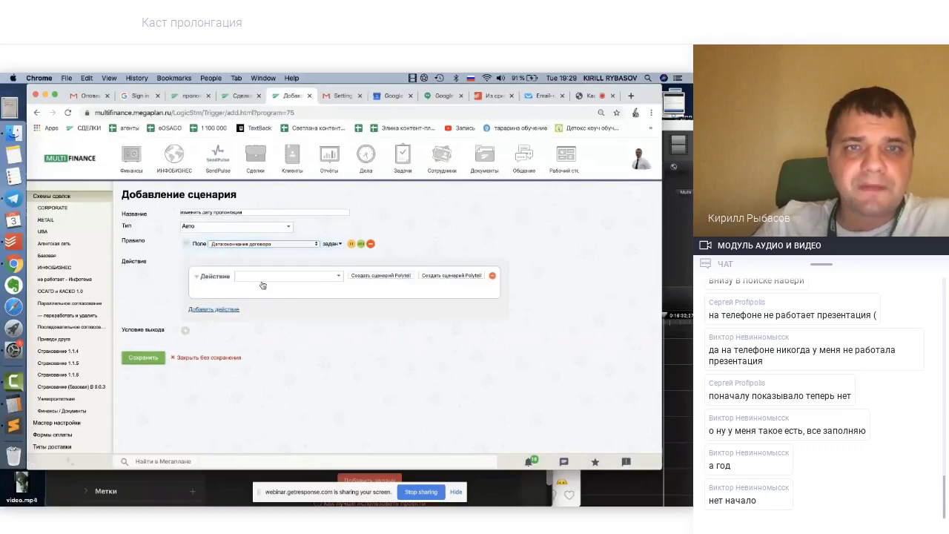
left_click(260, 276)
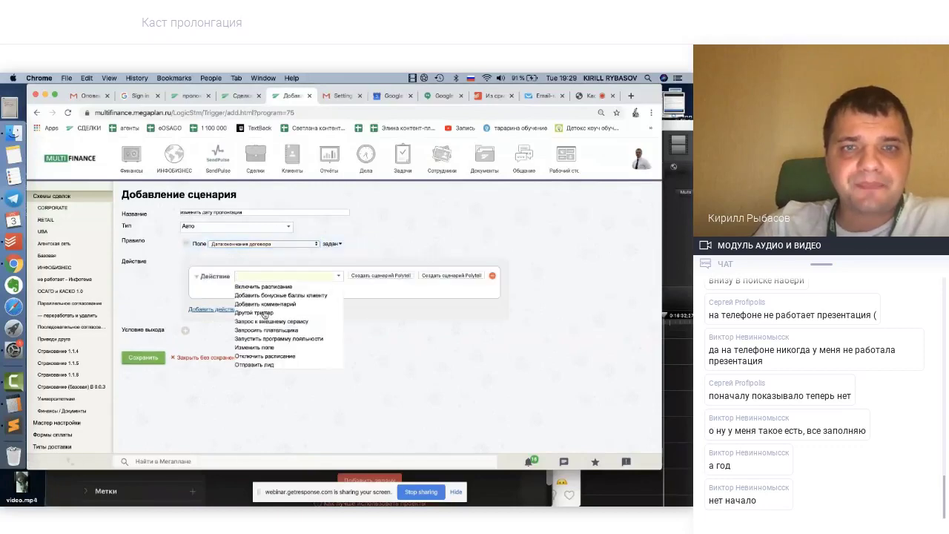
left_click(265, 349)
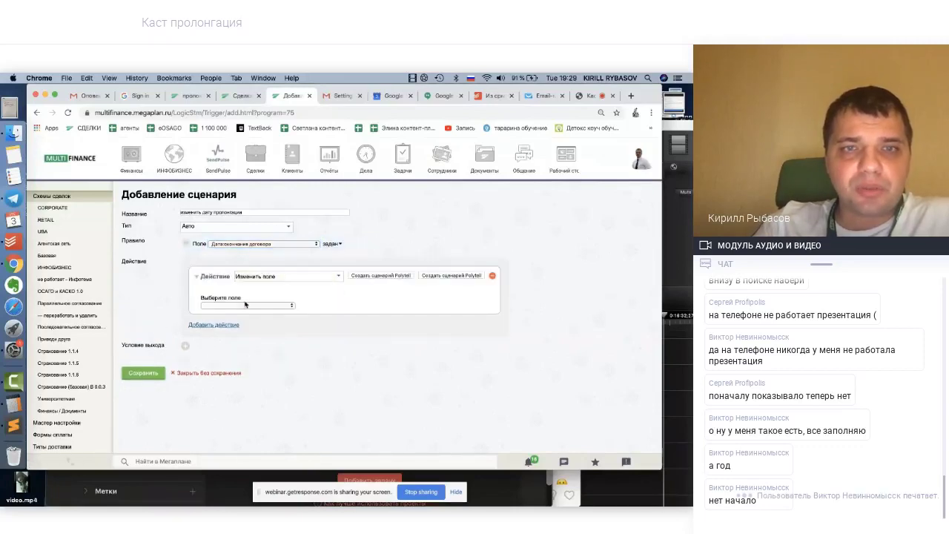
left_click(245, 304)
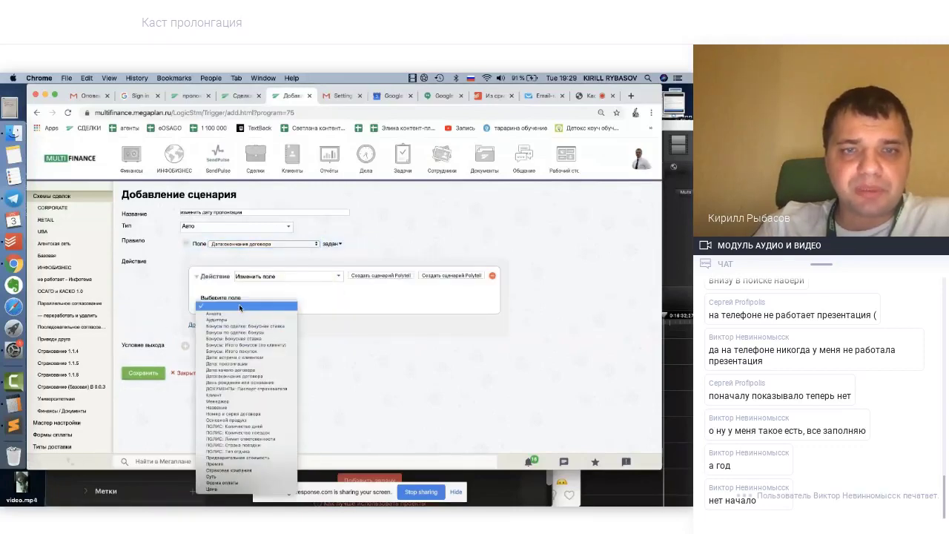
left_click(244, 364)
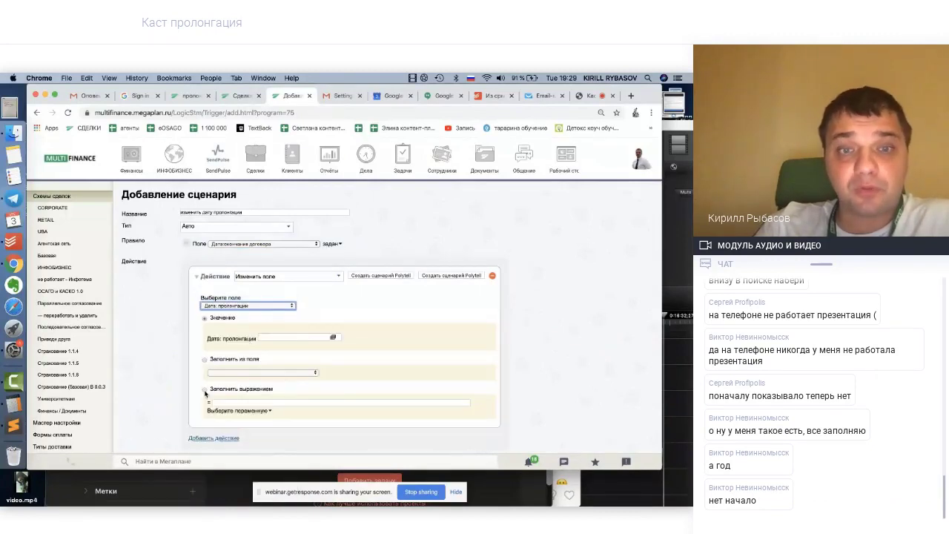
left_click(205, 391)
Build the expression (Сделка.Дата:окончания договора)-(1 неделя)-(1 неделя) and save the scenario
left_click(232, 411)
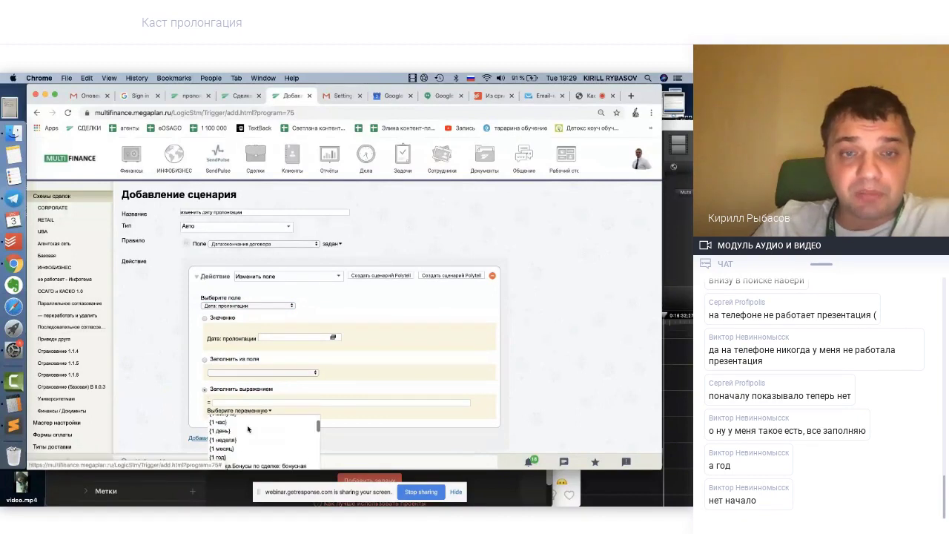
scroll(248, 429, "down", 2)
scroll(412, 403, "down", 1)
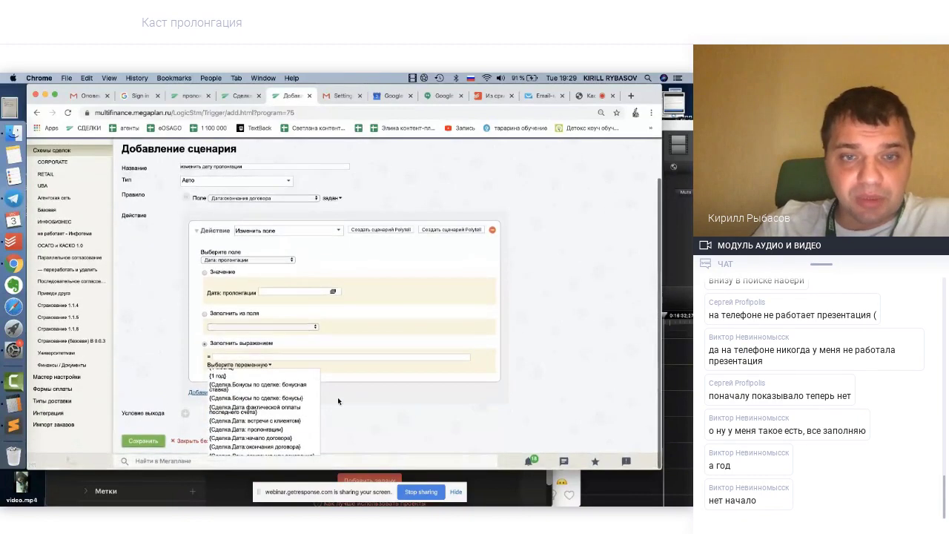
scroll(279, 434, "down", 2)
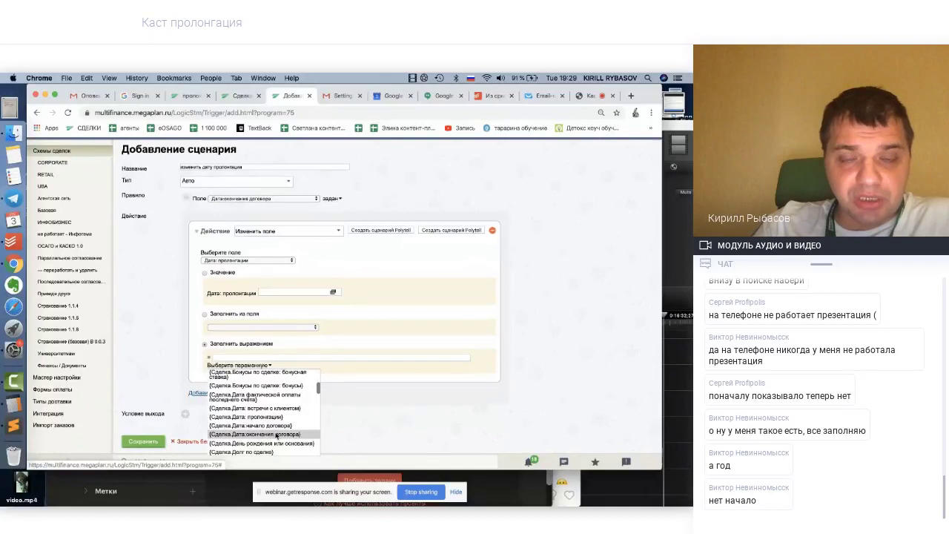
left_click(275, 435)
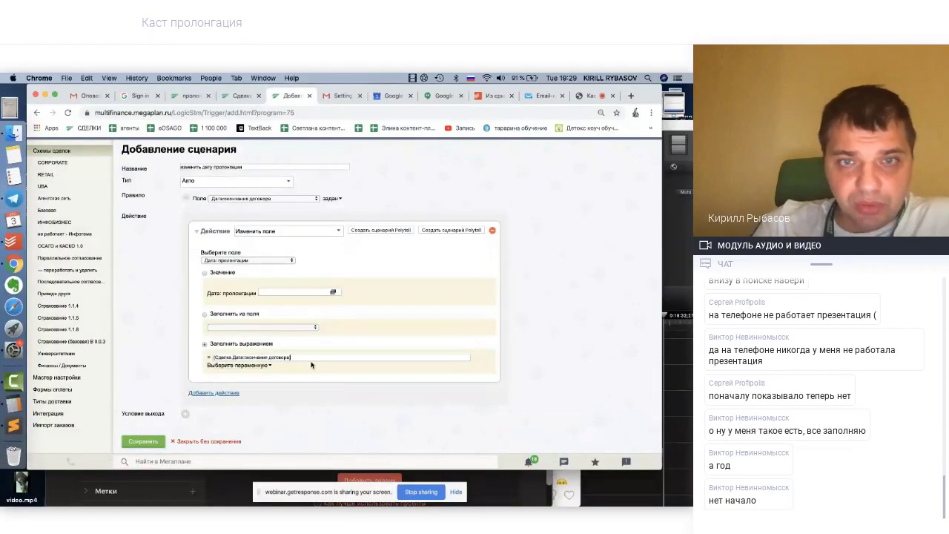
left_click(237, 365)
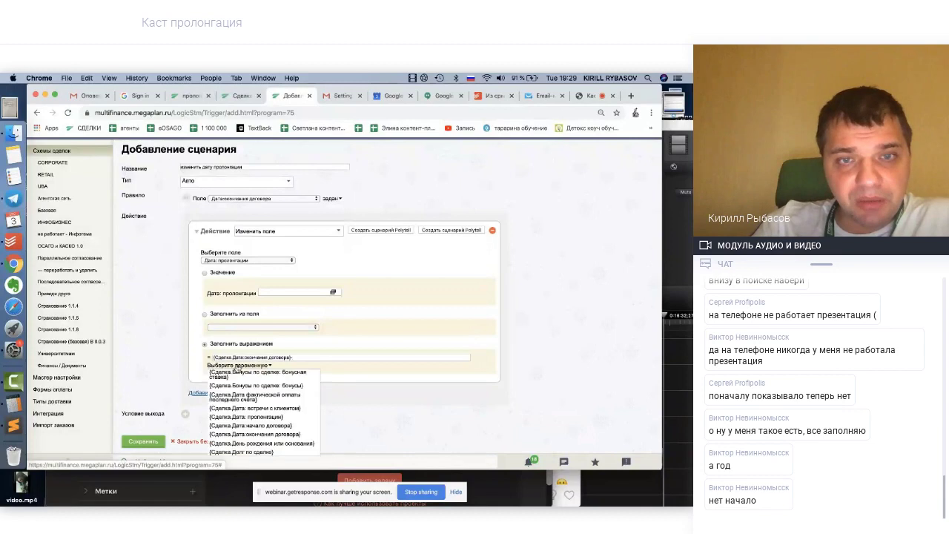
scroll(267, 391, "up", 5)
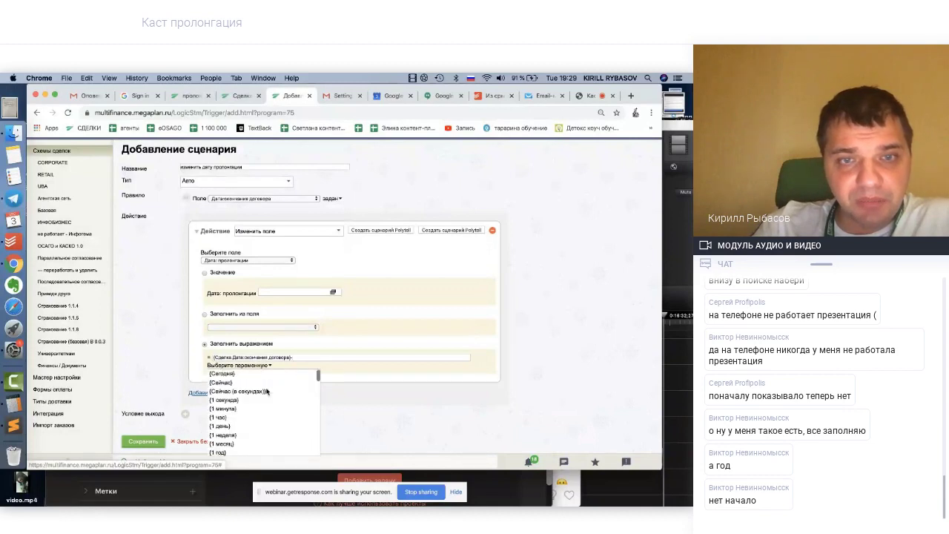
left_click(244, 435)
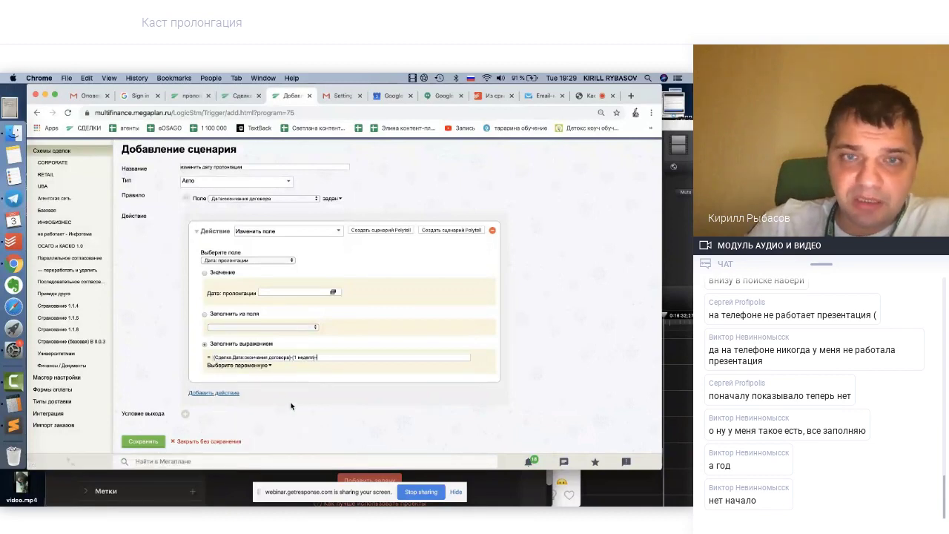
left_click(233, 368)
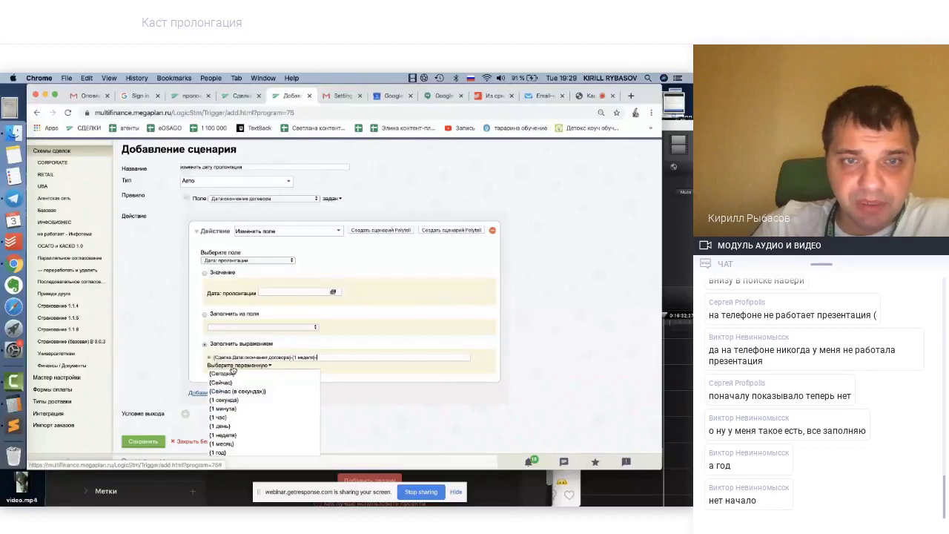
left_click(225, 436)
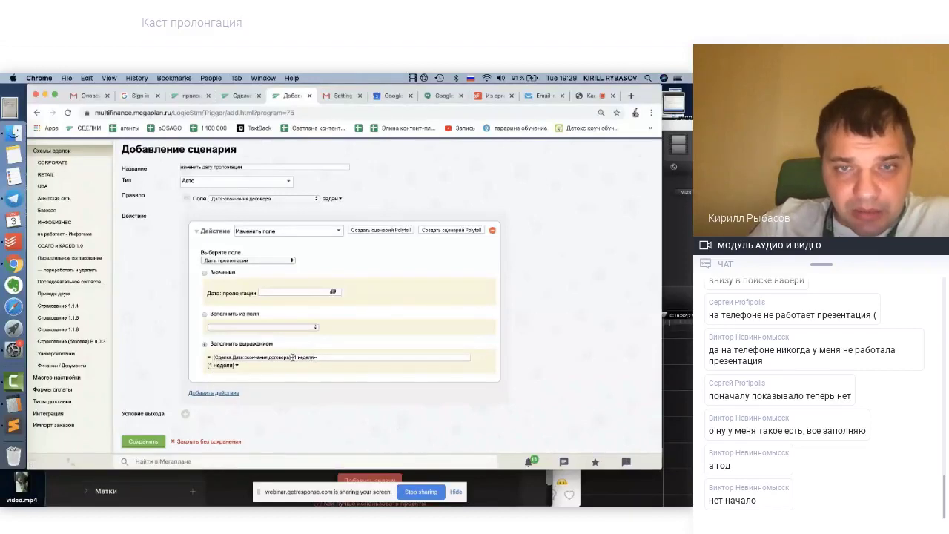
left_click_drag(293, 357, 315, 358)
key("super+c")
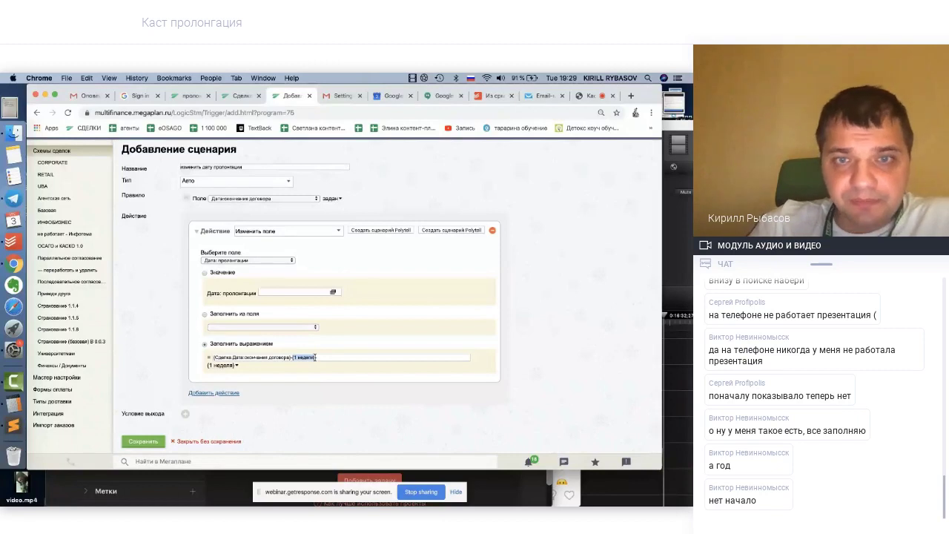
left_click(320, 357)
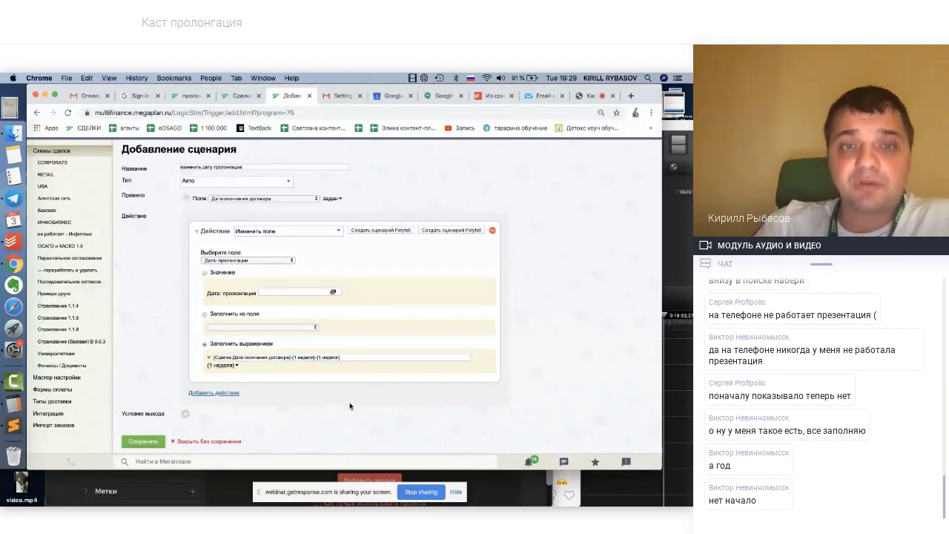
key("super+v")
left_click(143, 441)
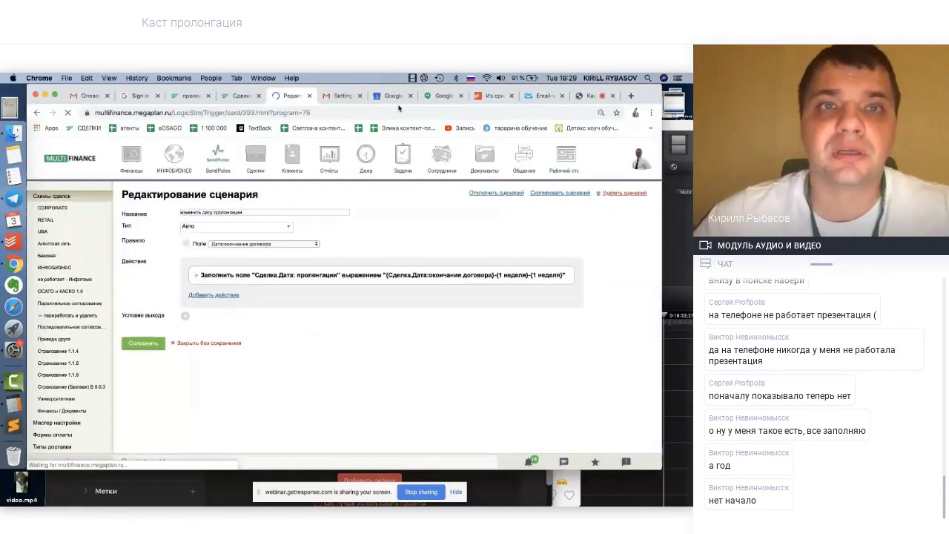
On the test deal card, clear the пролонгации date
left_click(236, 97)
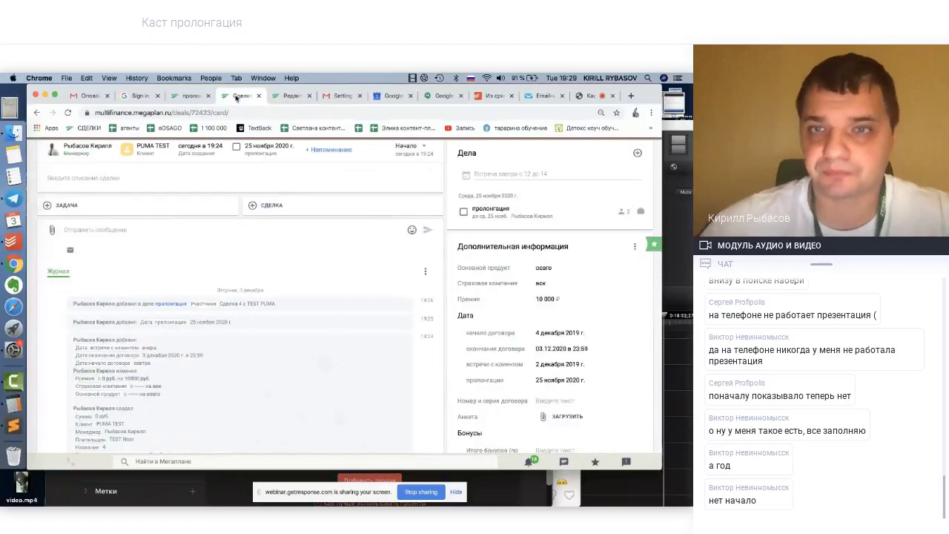
scroll(503, 292, "down", 2)
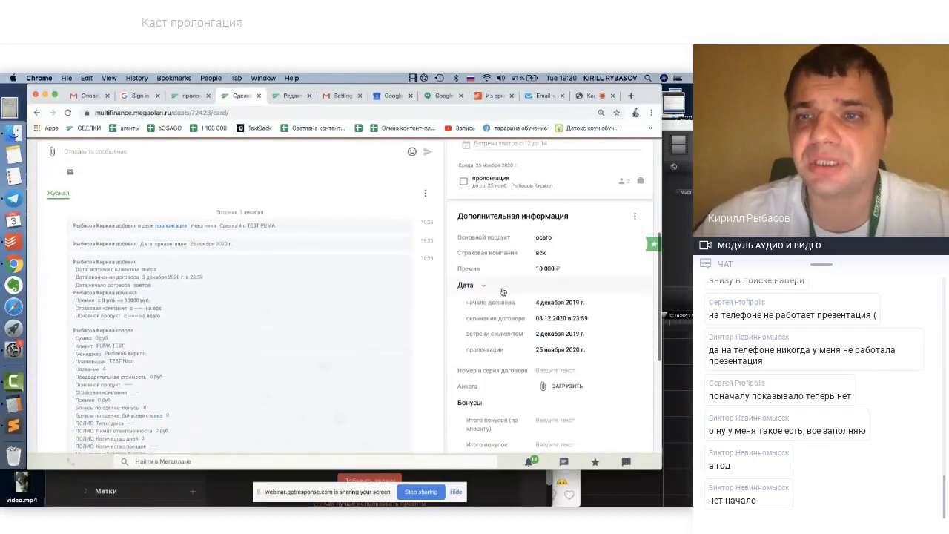
left_click(594, 352)
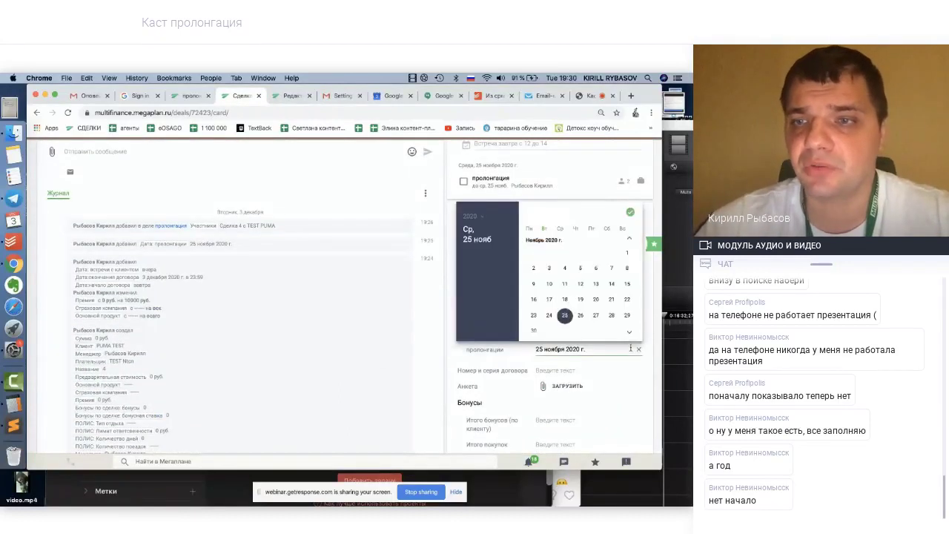
left_click(639, 353)
left_click(579, 349)
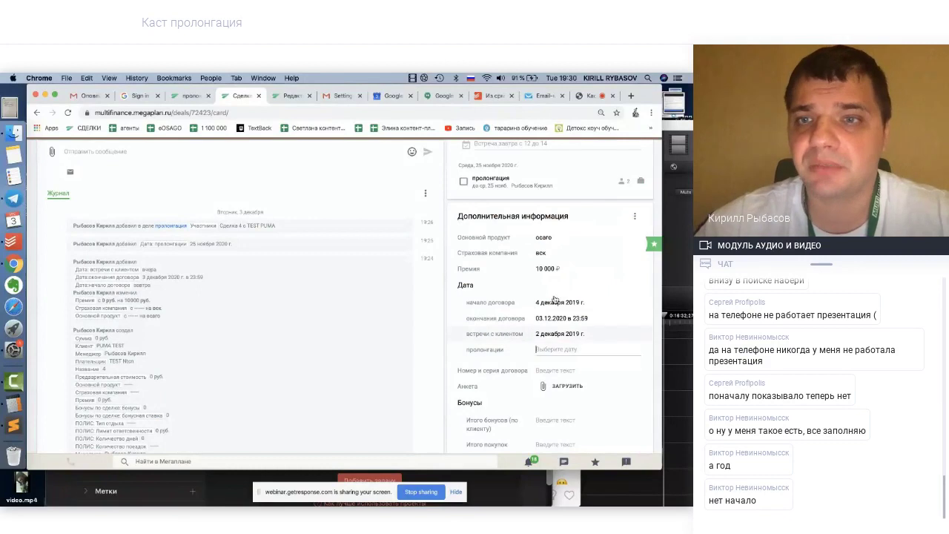
left_click(457, 353)
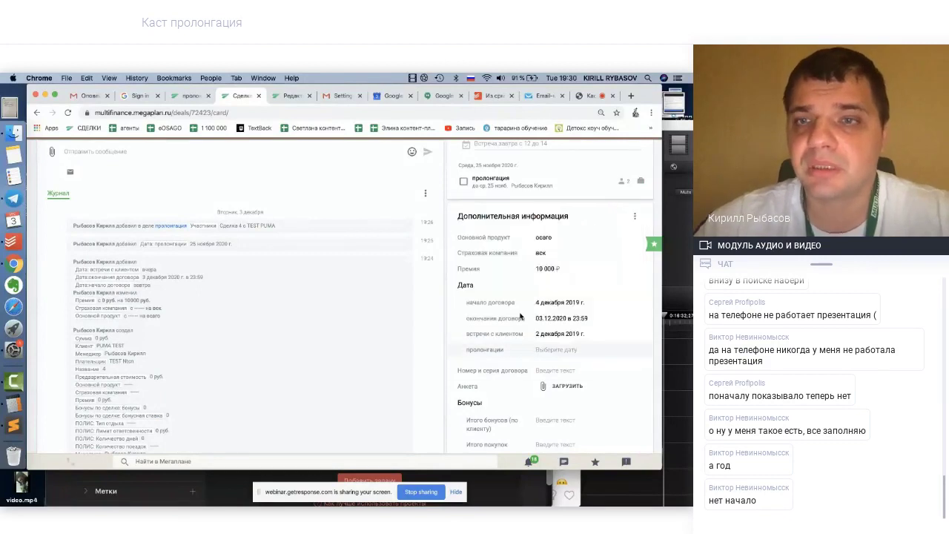
Set the contract start date to 5 December 2019, yielding end 04.12.2020 and prolongation 20 November 2020
left_click(621, 318)
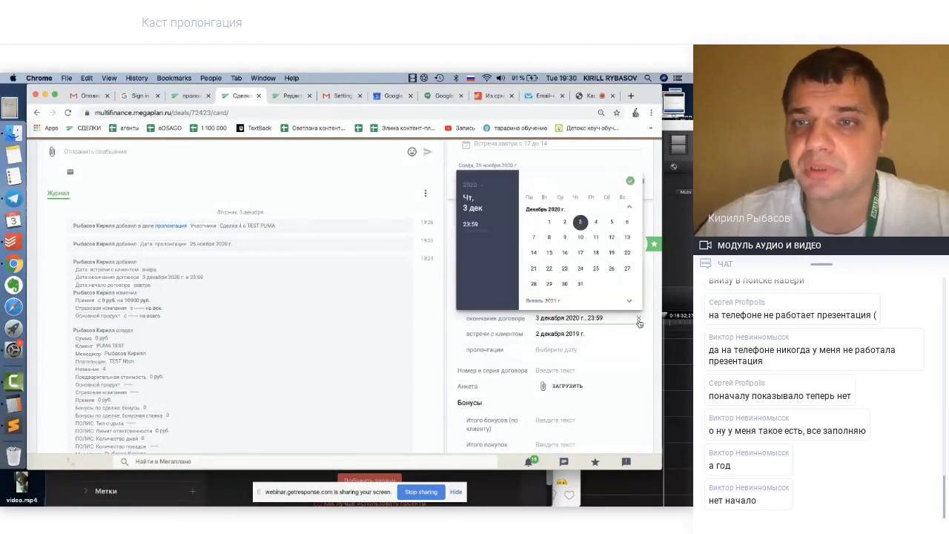
left_click(594, 303)
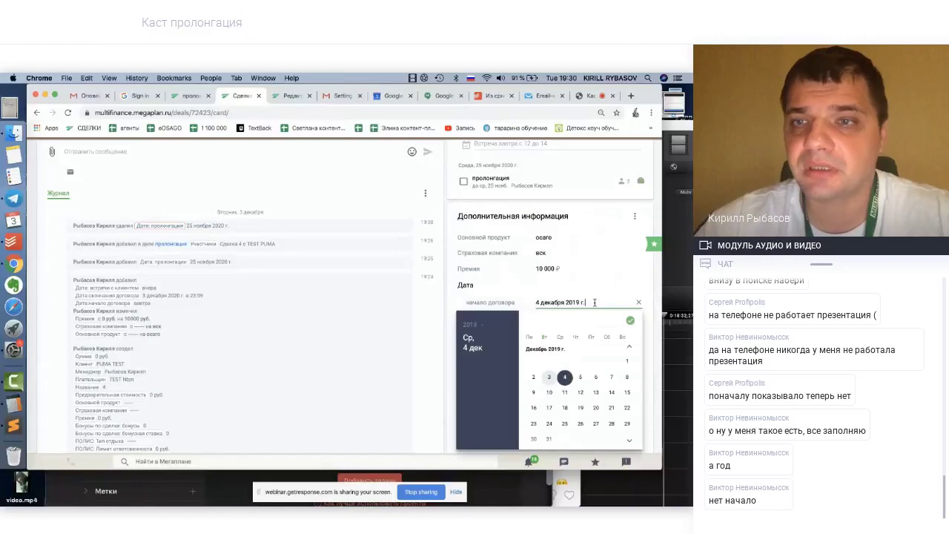
left_click(640, 304)
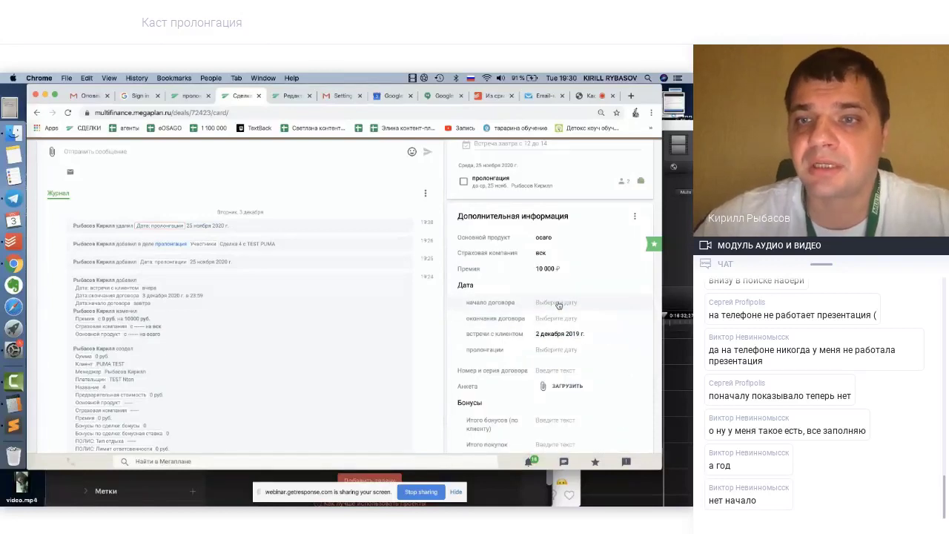
left_click(561, 302)
left_click(581, 377)
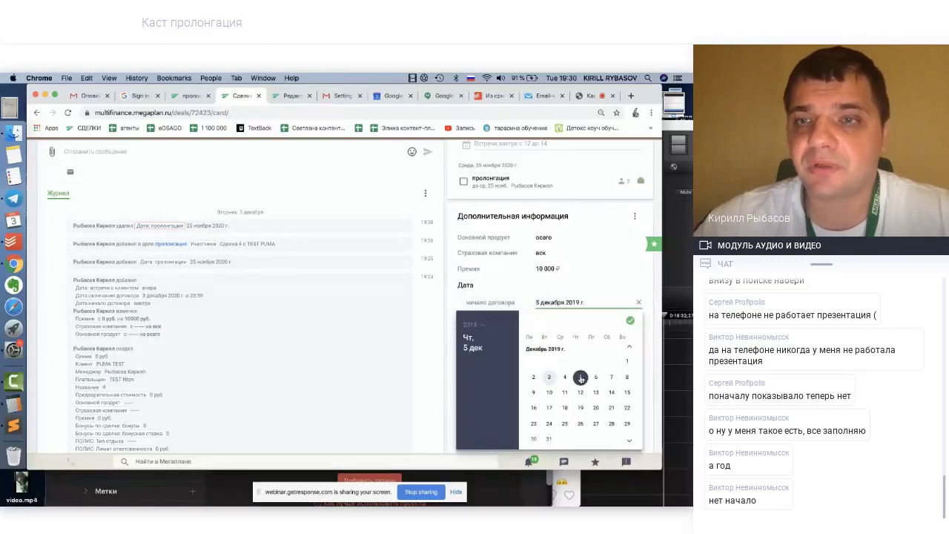
left_click(630, 321)
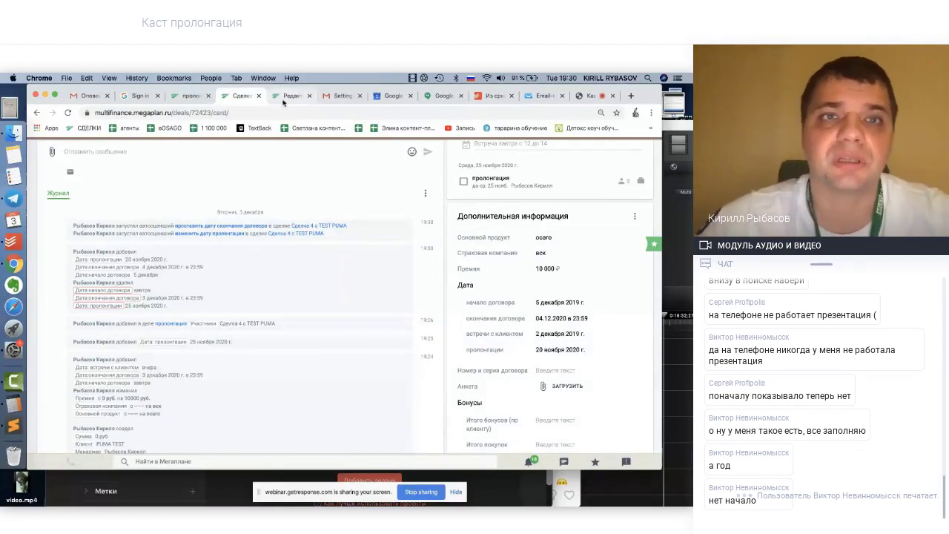
left_click(191, 96)
left_click(299, 96)
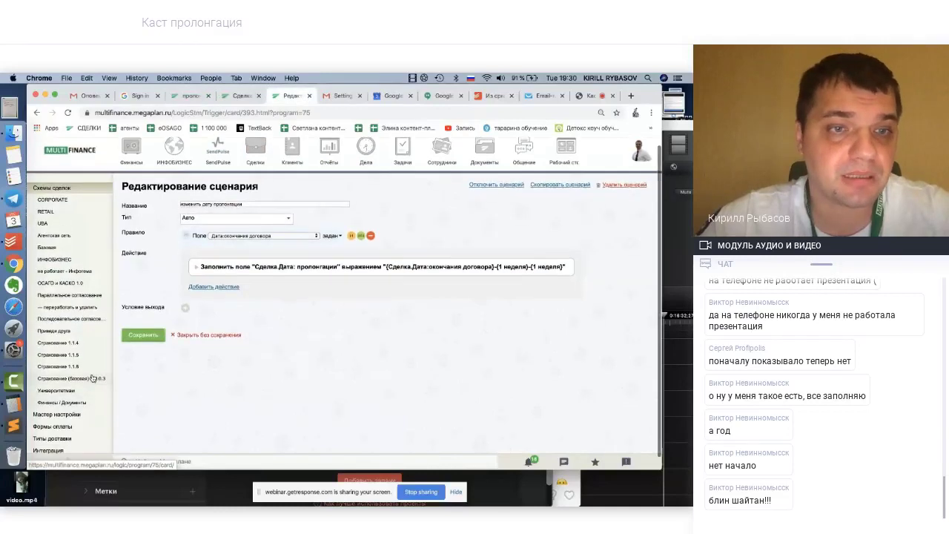
In the Страхование (базовая) В 0.0.3 scheme, add a scenario named 'проставить дело о пролонгации'
left_click(91, 378)
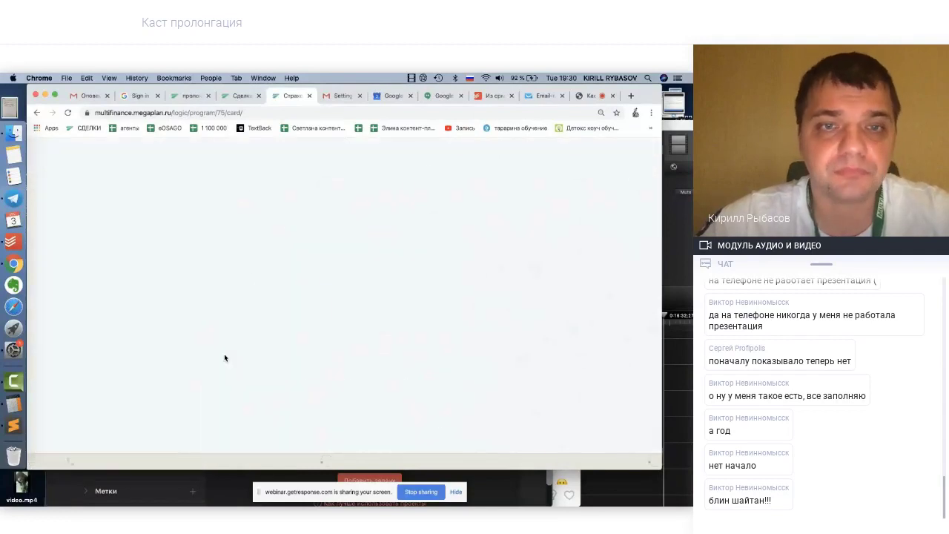
scroll(224, 356, "down", 10)
scroll(224, 386, "down", 6)
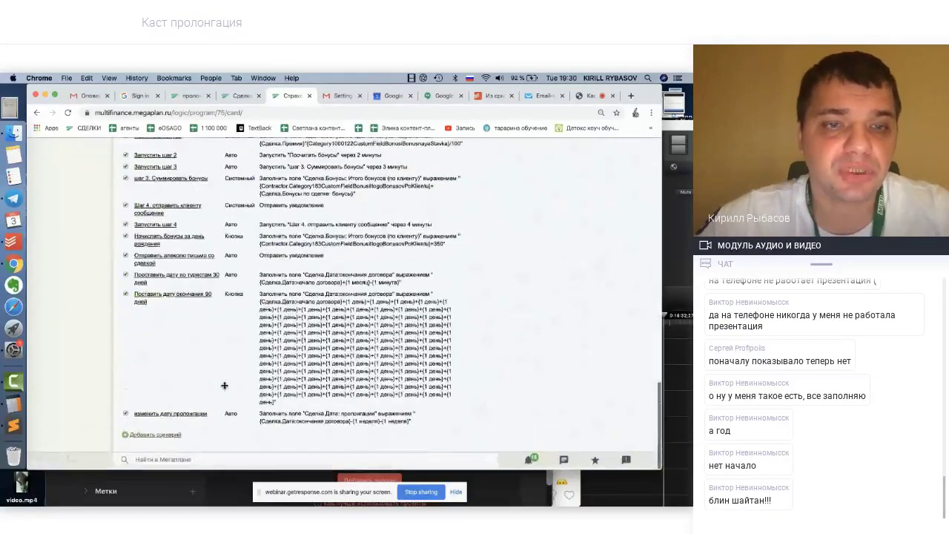
left_click(159, 437)
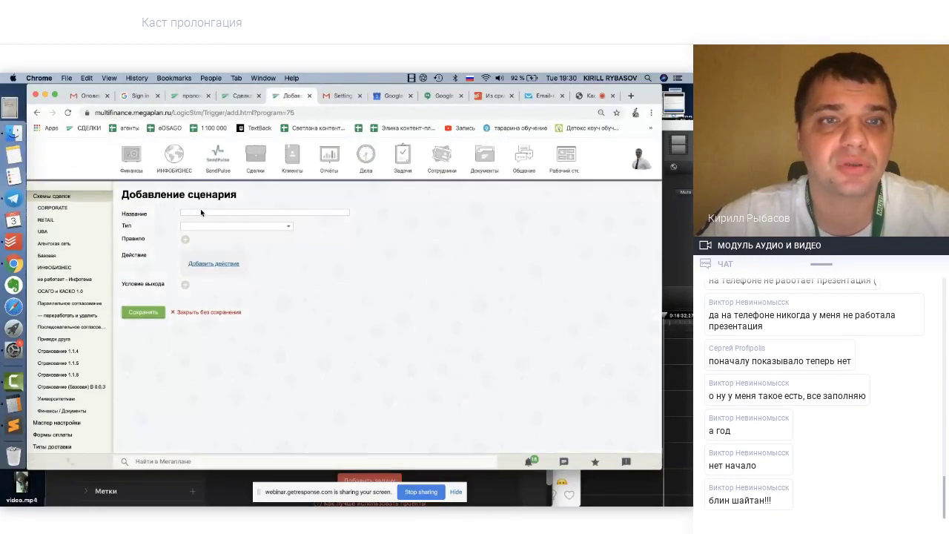
left_click(203, 214)
type("Н")
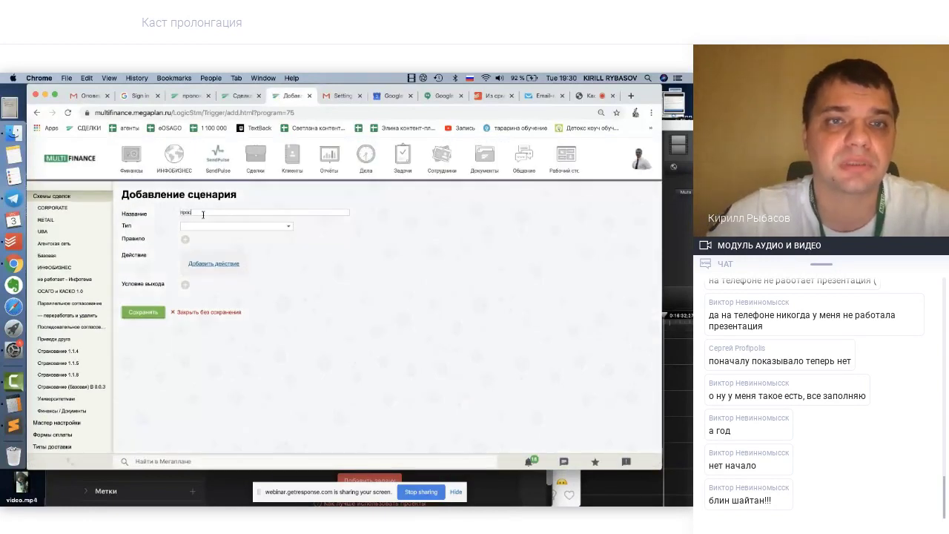
type("роставить д")
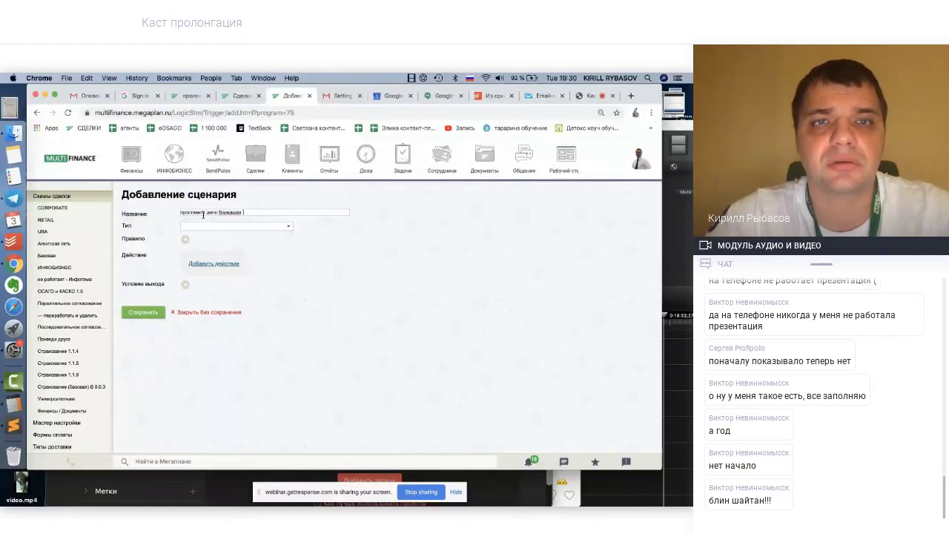
type("ело Бражкаша коммуни")
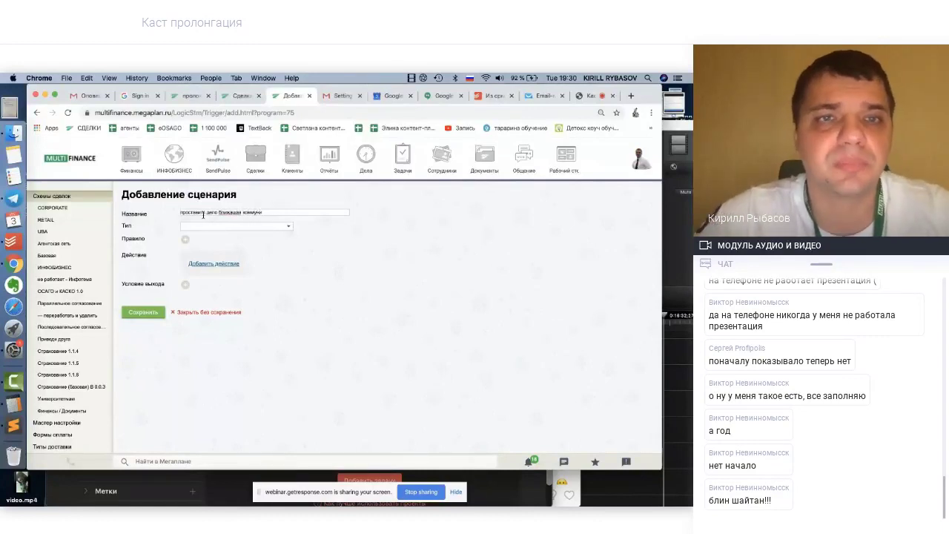
left_click_drag(207, 212, 300, 212)
key("BackSpace")
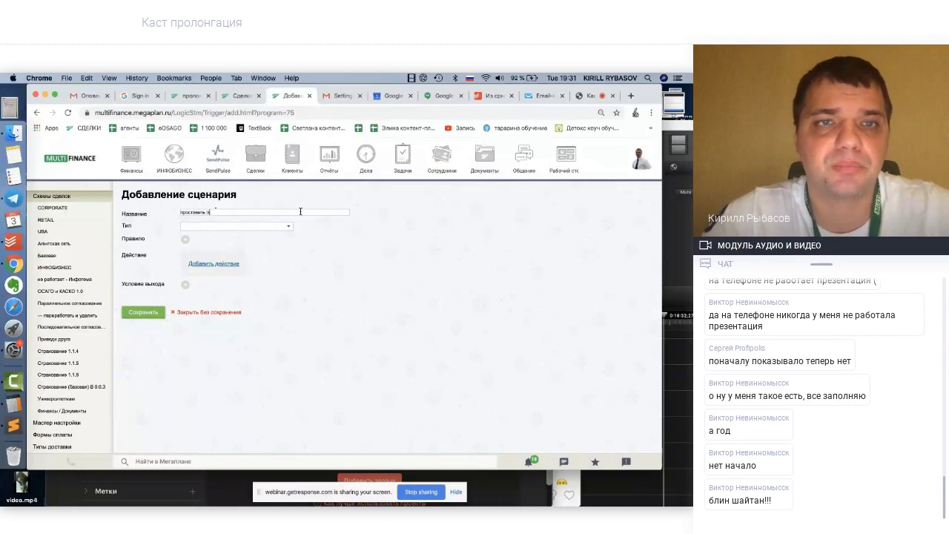
type("ело о")
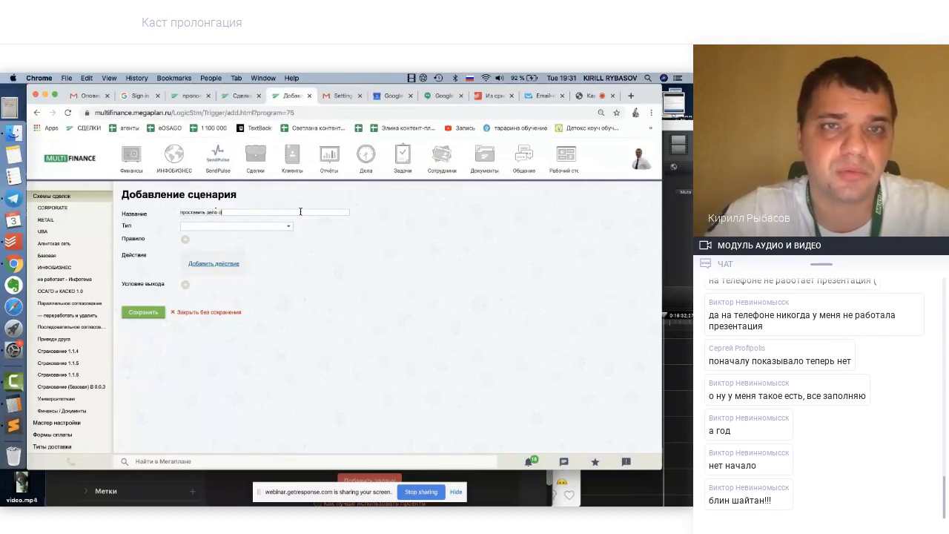
type(" пролонгации")
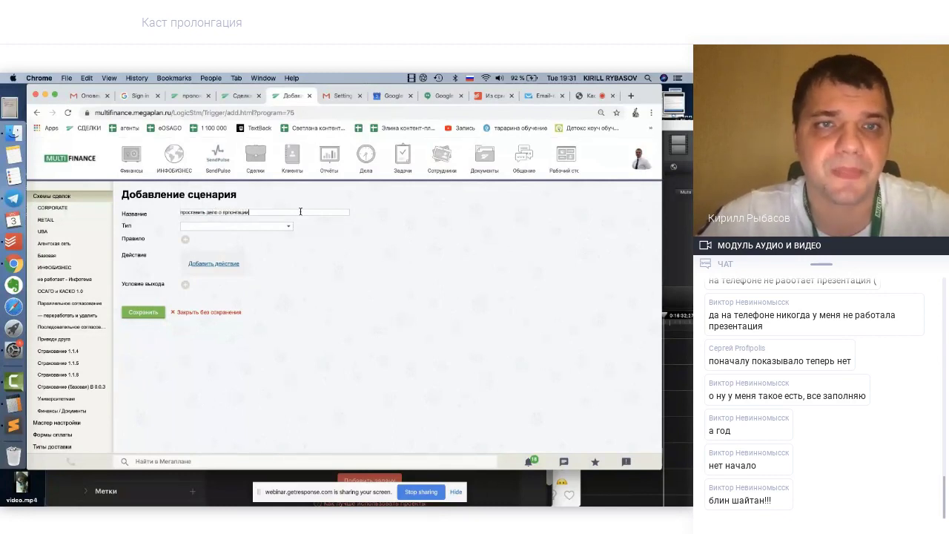
Set the scenario type to Авто with a rule based on a deal field
left_click(259, 227)
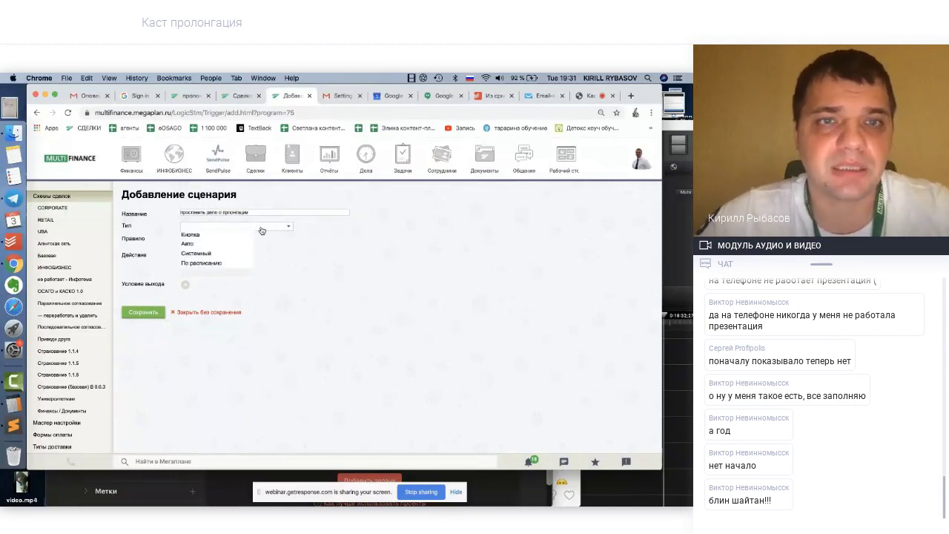
left_click(190, 245)
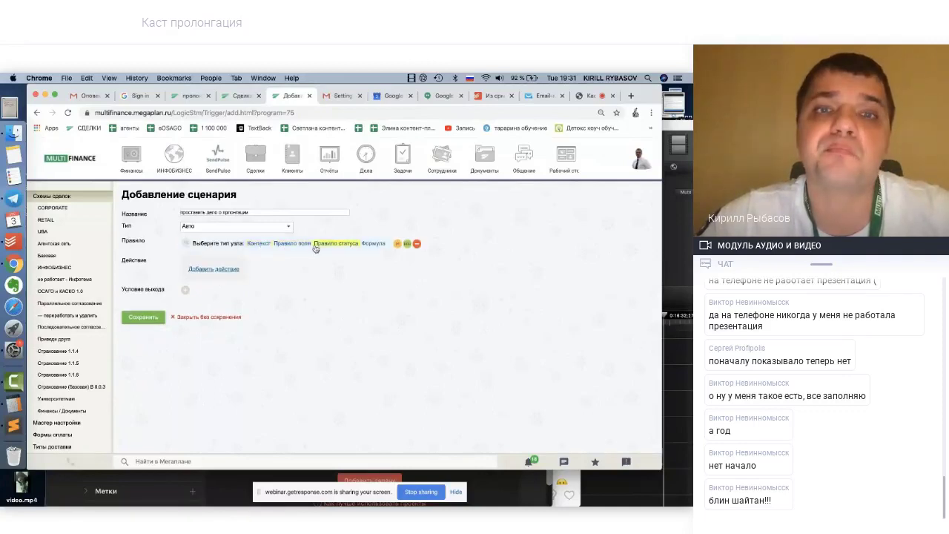
left_click(290, 245)
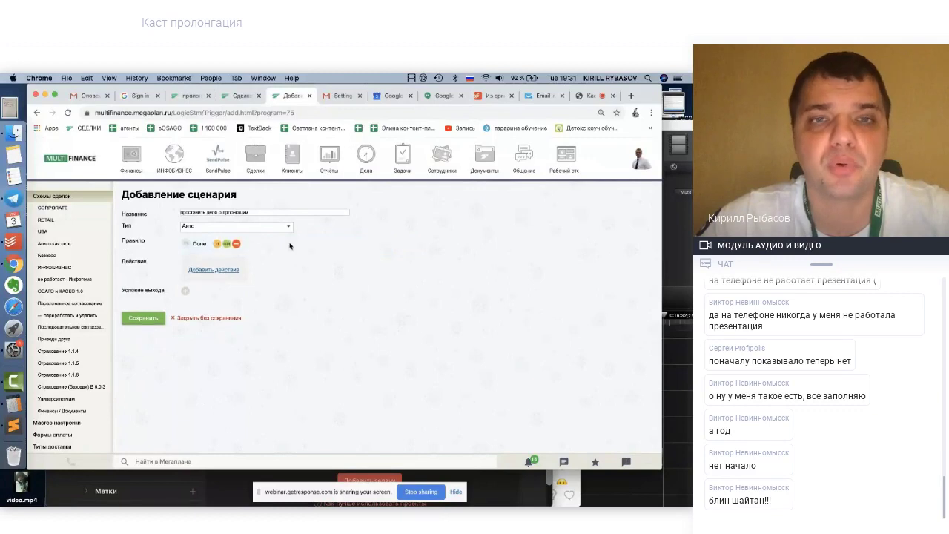
left_click(289, 245)
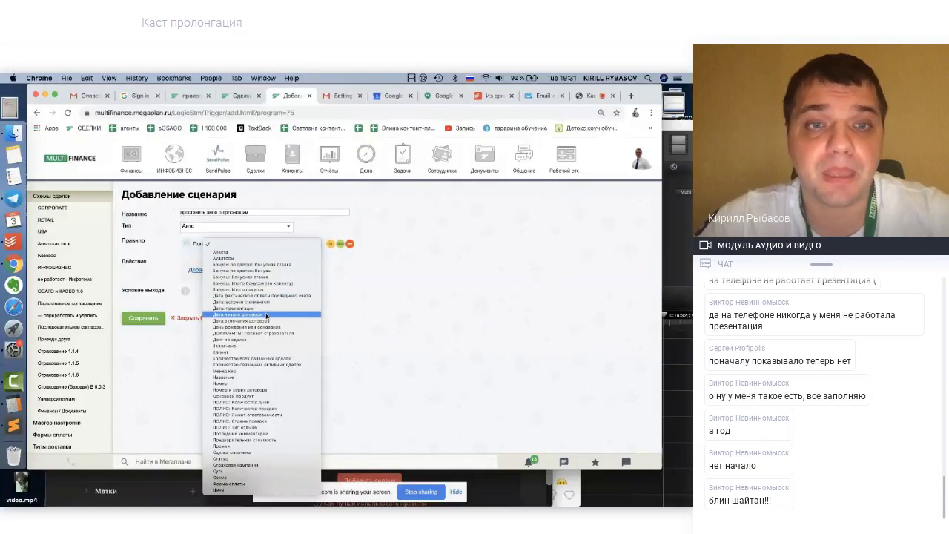
Use Дата окончания договора as the rule field and add a Создать дело action
left_click(265, 320)
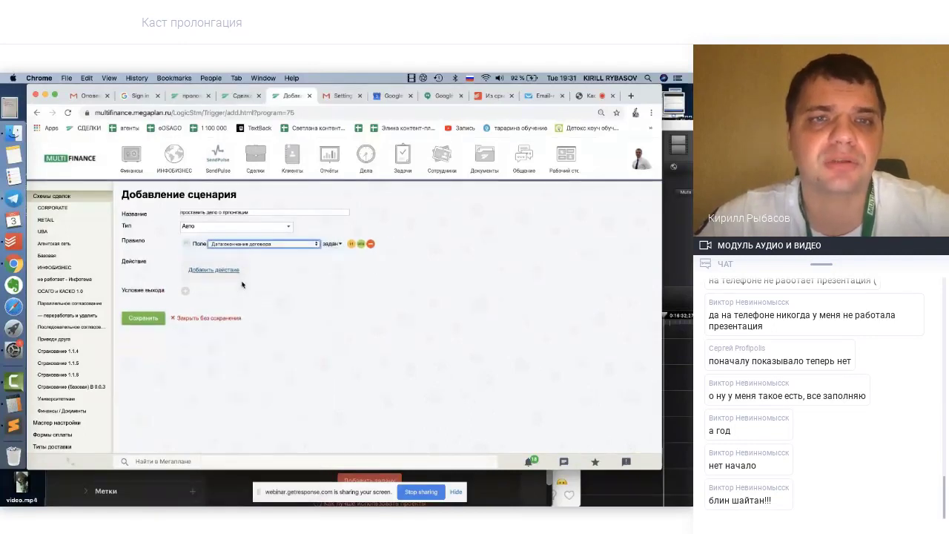
left_click(206, 271)
left_click(238, 276)
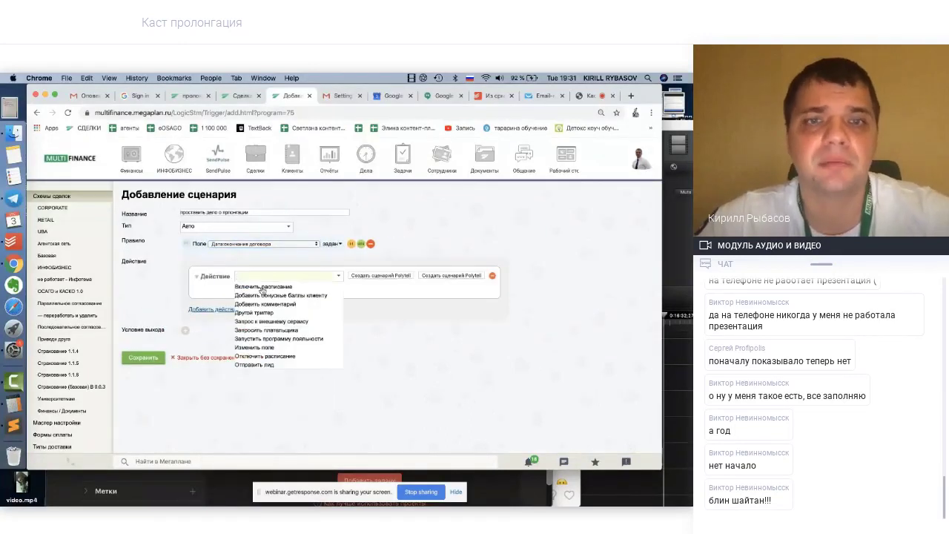
scroll(272, 318, "down", 3)
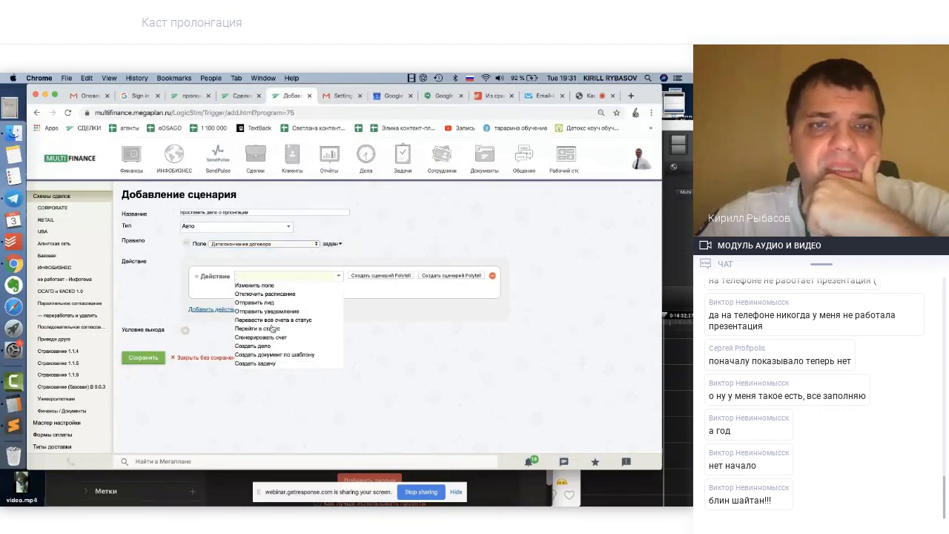
left_click(257, 346)
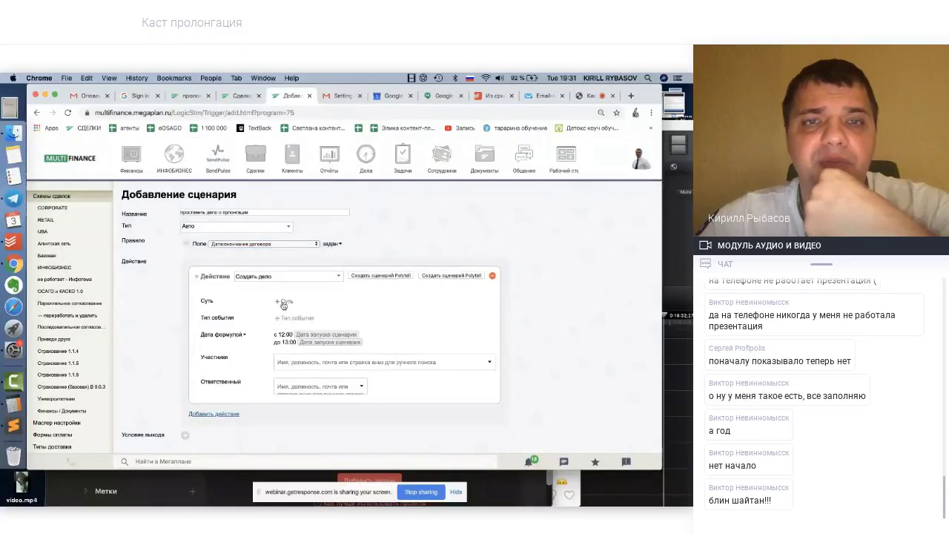
Give the дело the Суть 'позвонить по пролонгации', timed 12:00–13:00 on the scenario start date
left_click(285, 304)
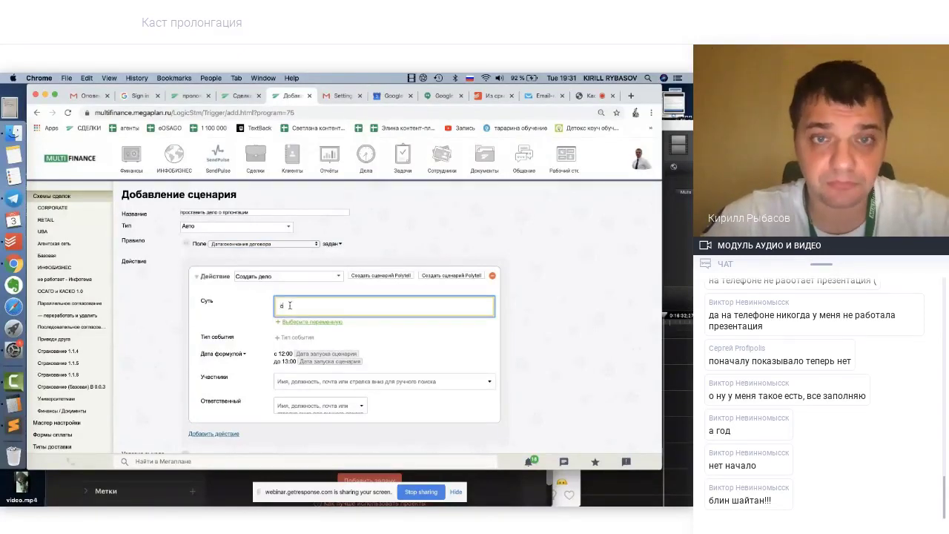
key("BackSpace")
key("BackSpace")
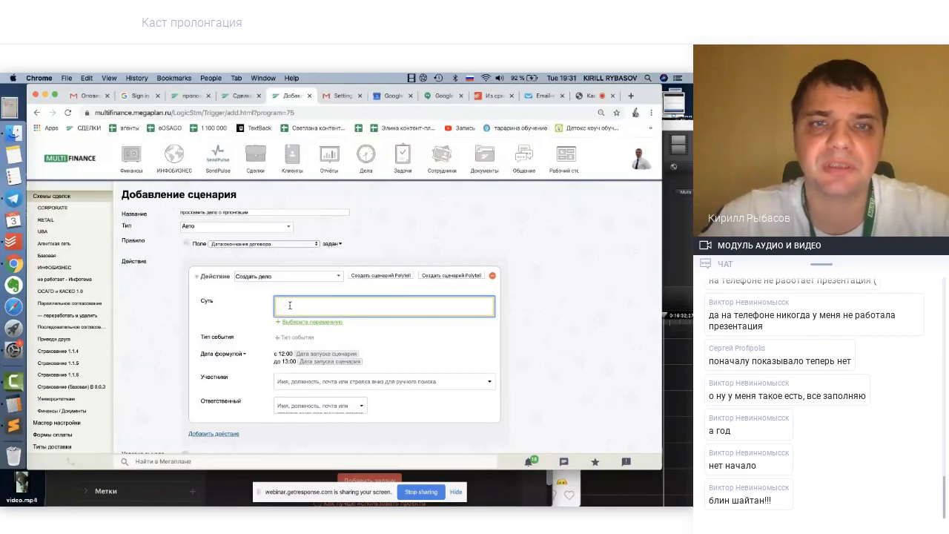
type("позвонить по пр")
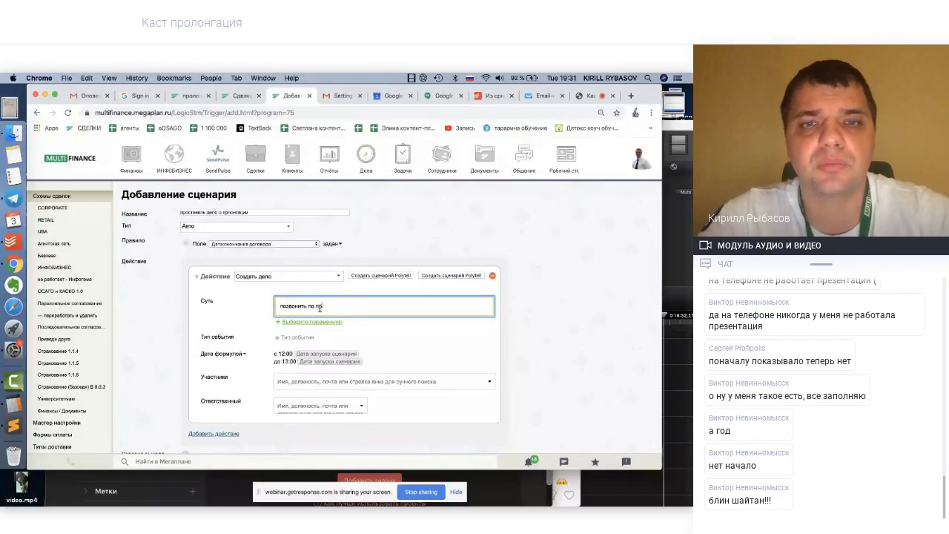
type("онгации")
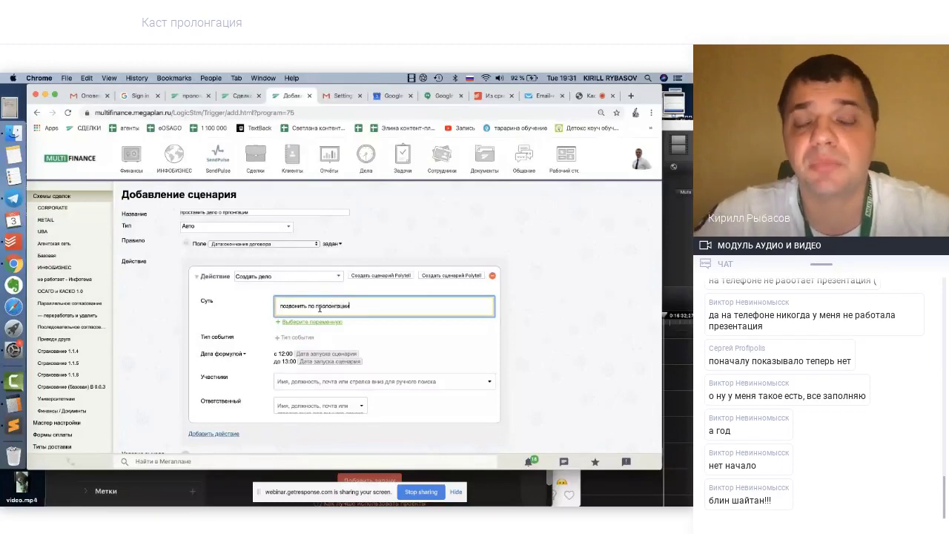
left_click(318, 322)
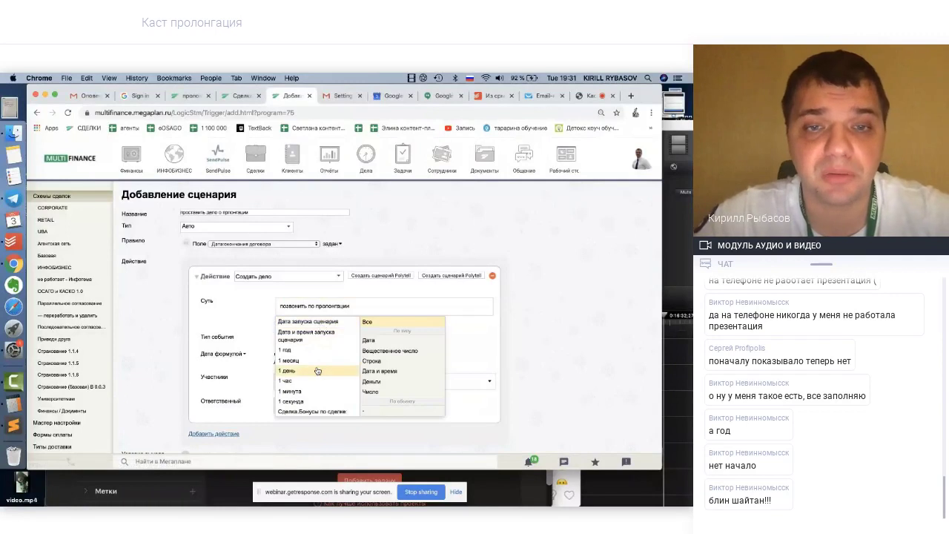
scroll(318, 371, "down", 2)
scroll(318, 371, "down", 5)
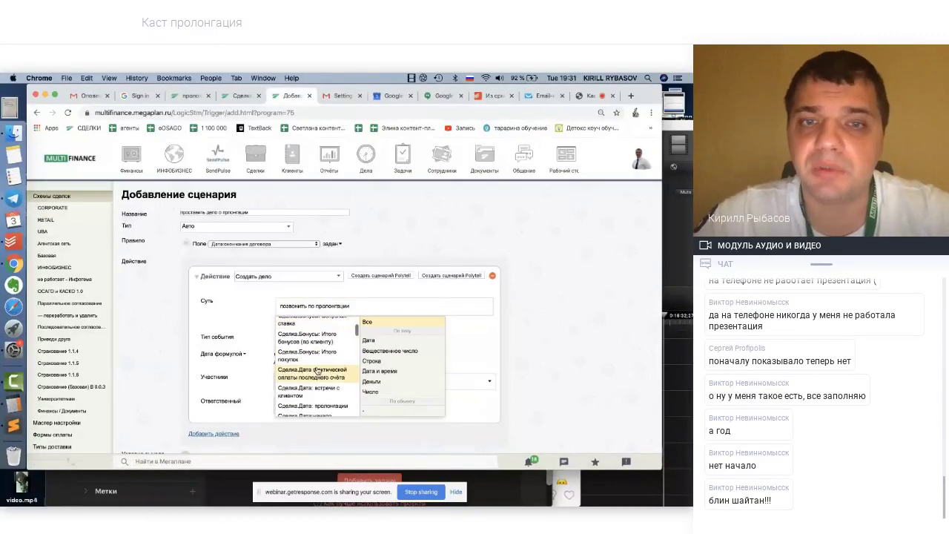
scroll(317, 371, "up", 2)
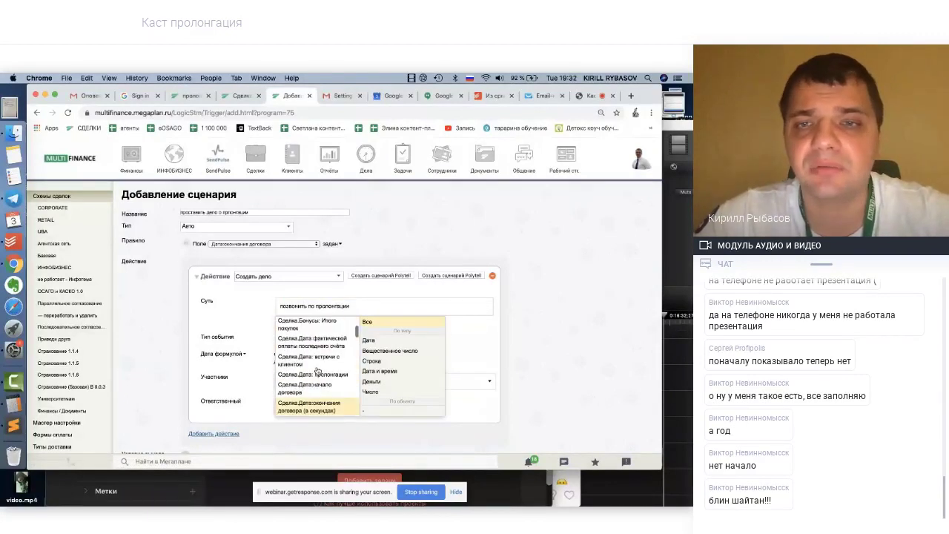
left_click(476, 332)
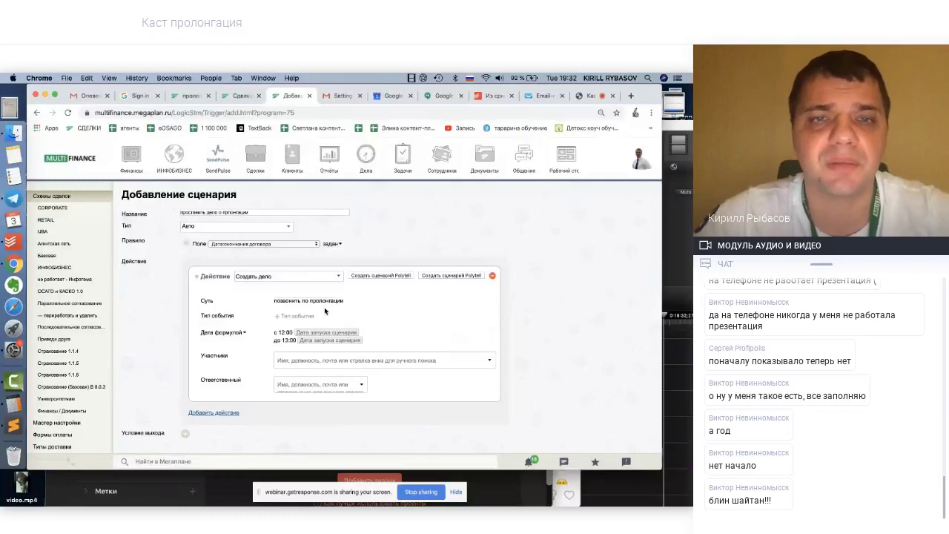
Set the action's event type to Звонок
left_click(294, 318)
left_click(295, 319)
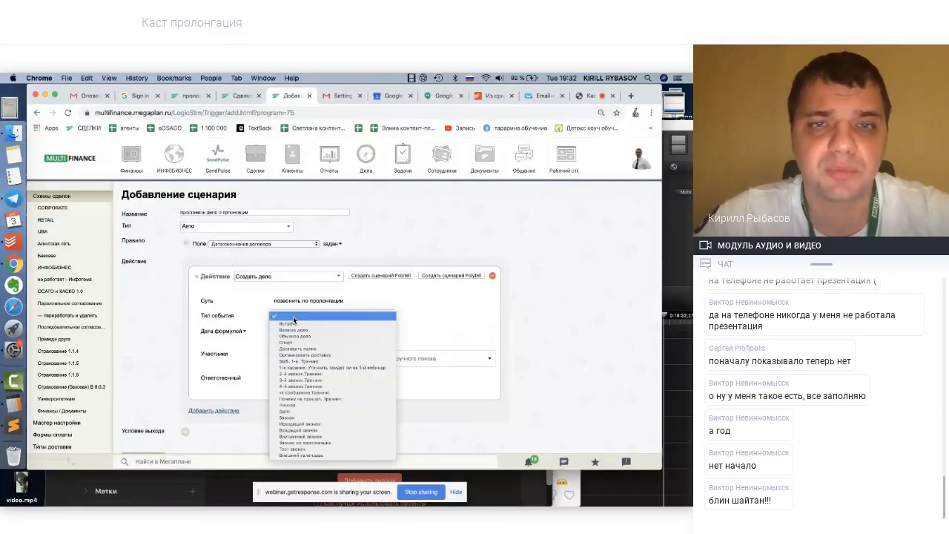
left_click(290, 420)
scroll(456, 322, "down", 1)
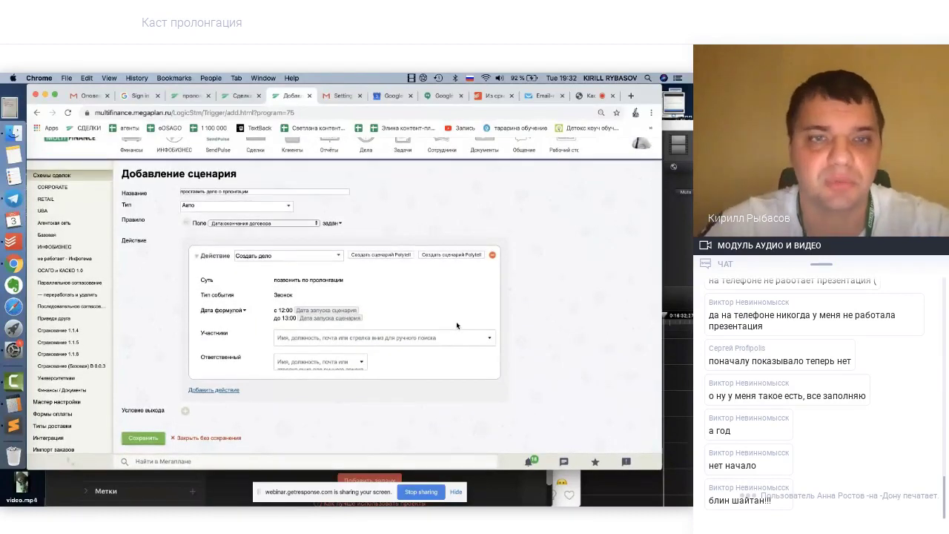
Add the admin user as a participant of the дело
left_click(313, 339)
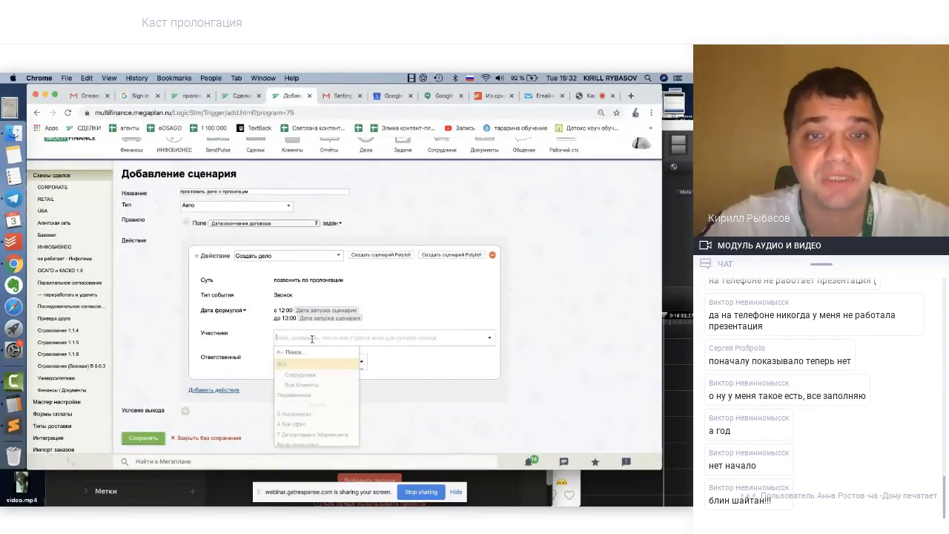
type("кли")
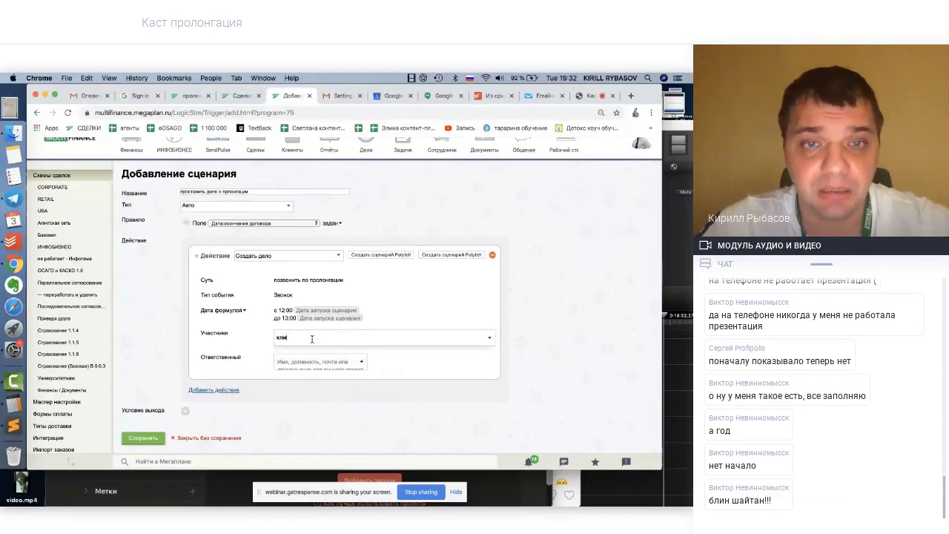
key("BackSpace")
key("BackSpace")
key("BackSpace")
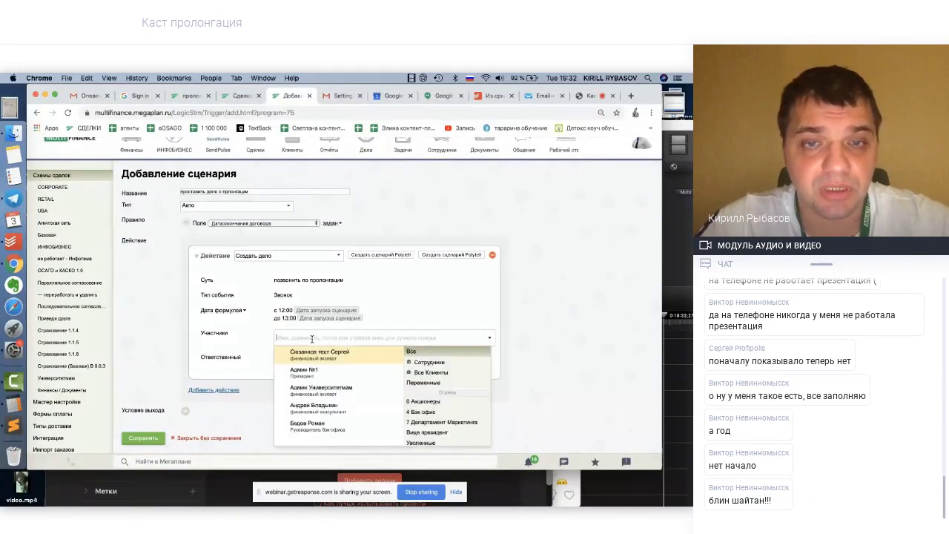
type("клиент")
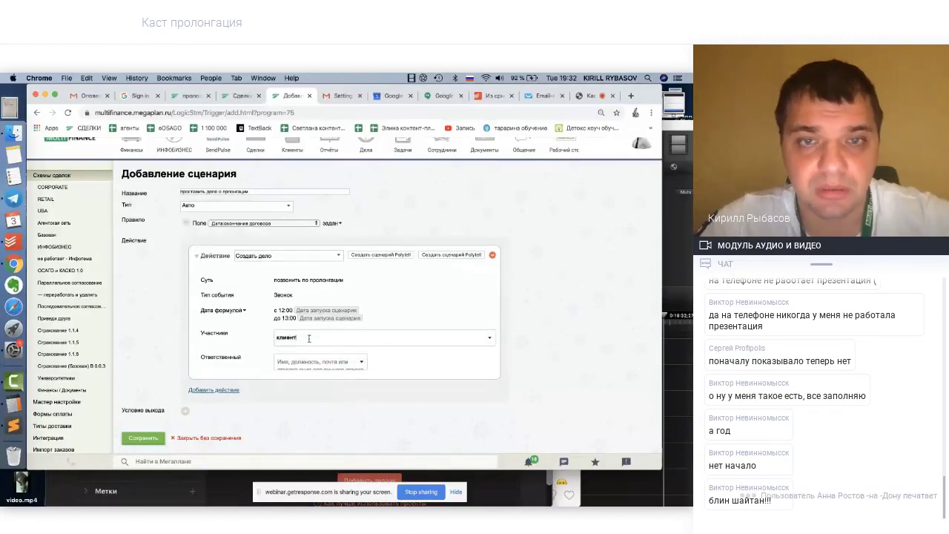
key("BackSpace")
key("BackSpace")
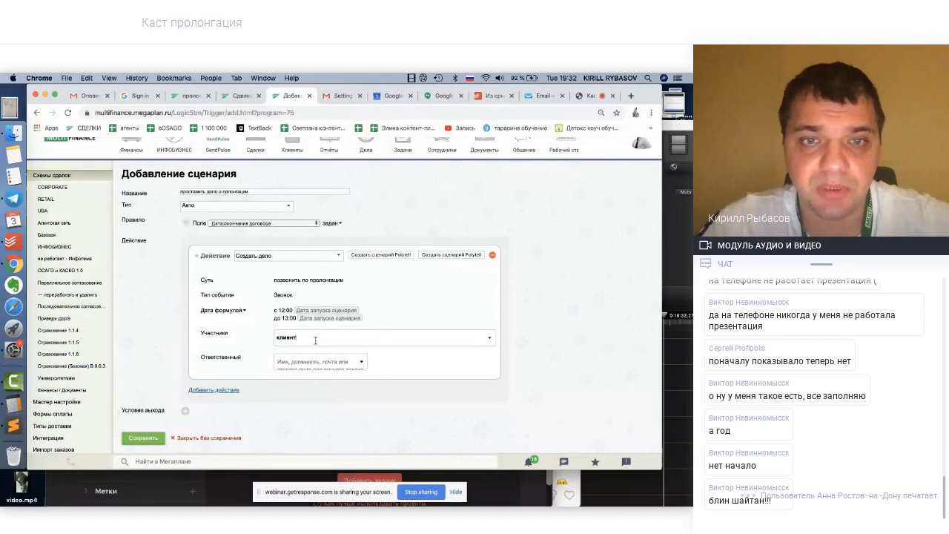
key("BackSpace")
key("BackSpace")
key("BackSpace")
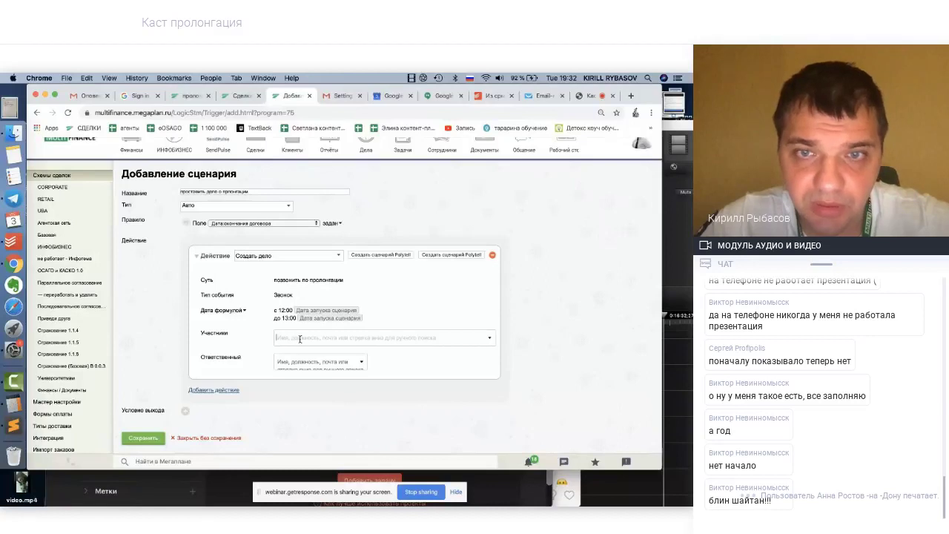
type("кл")
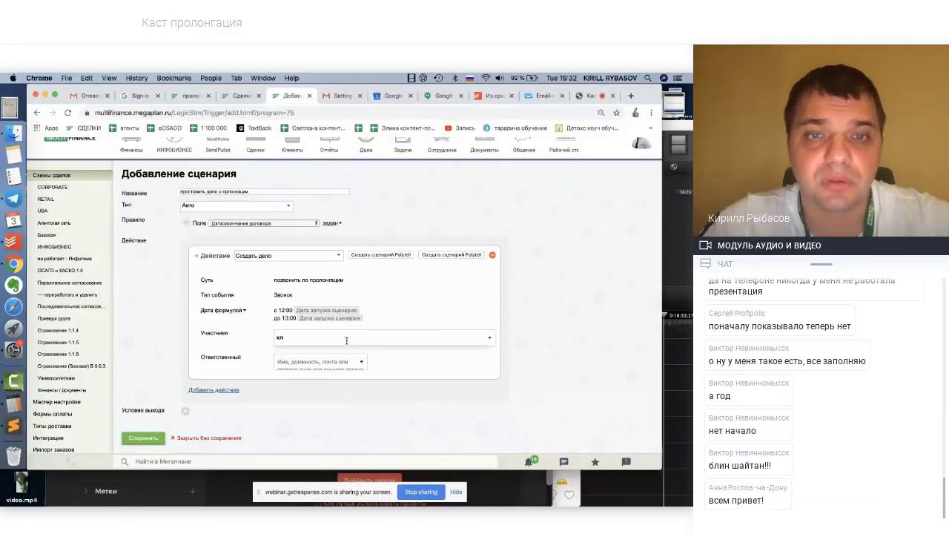
key("BackSpace")
key("BackSpace")
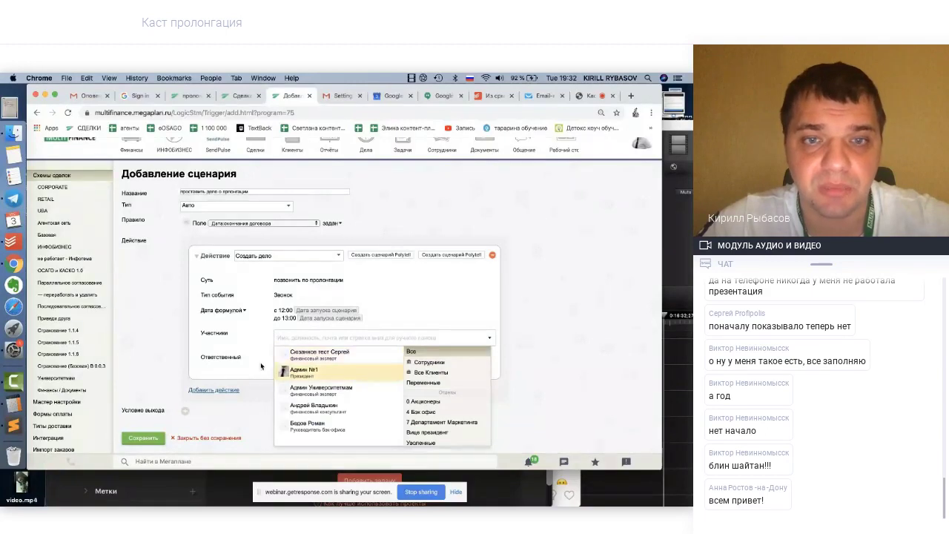
left_click(306, 373)
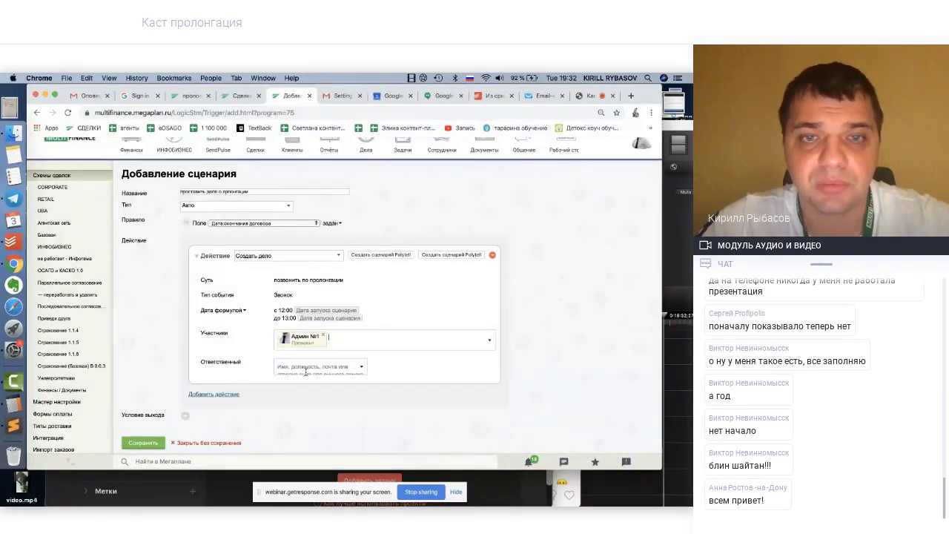
Search for another participant and expand the Все Клиенты group
left_click(338, 335)
type("кли")
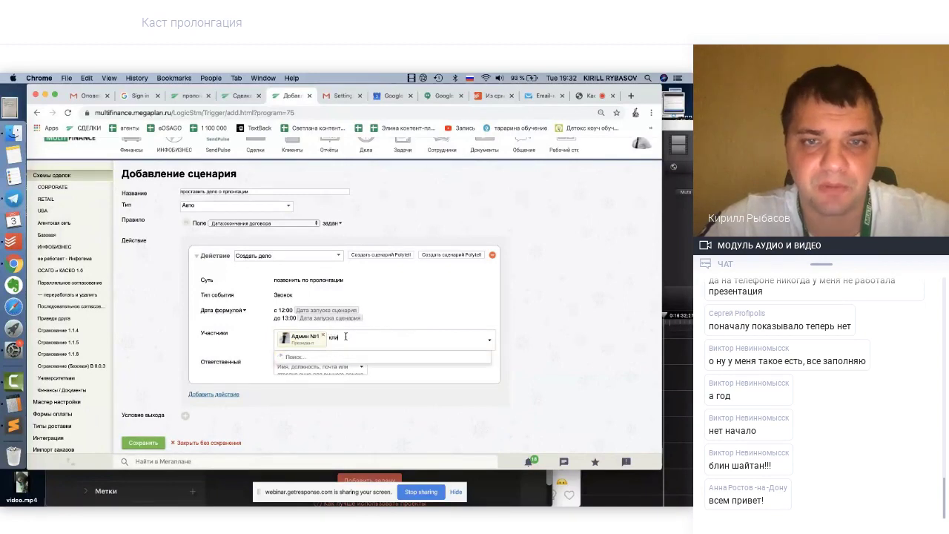
key("BackSpace")
key("BackSpace")
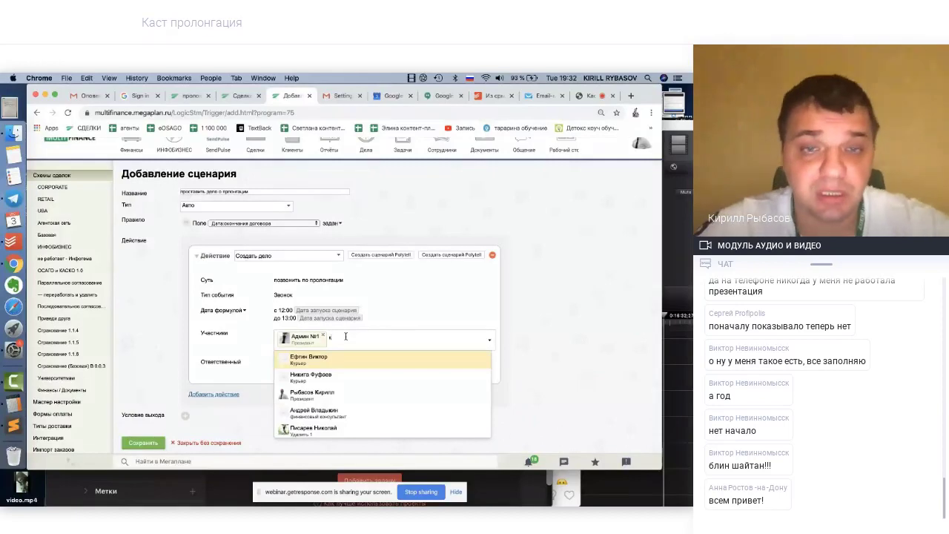
type("ли")
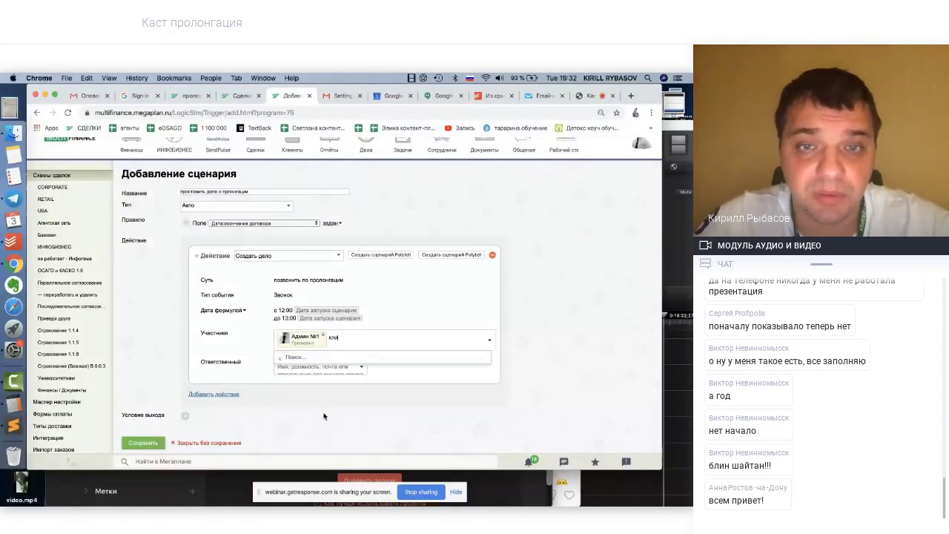
type("те")
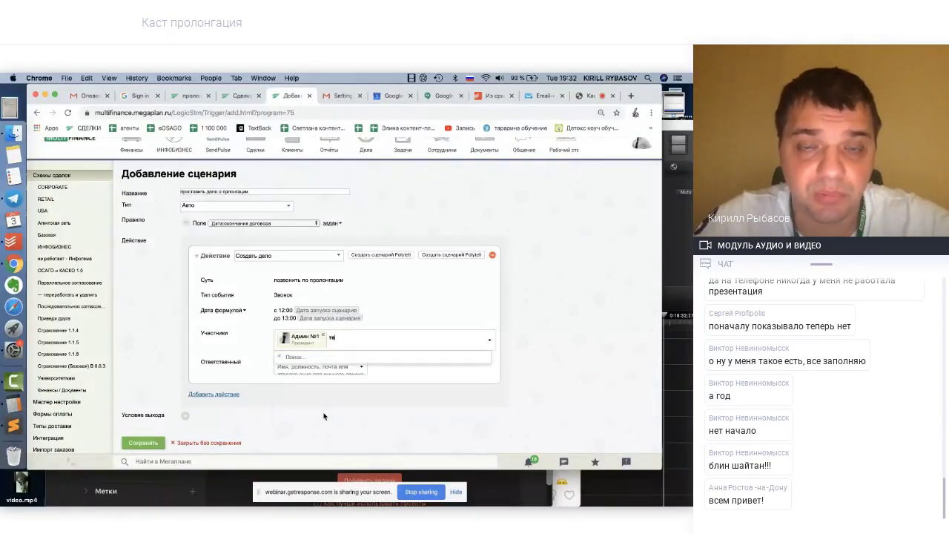
type("су")
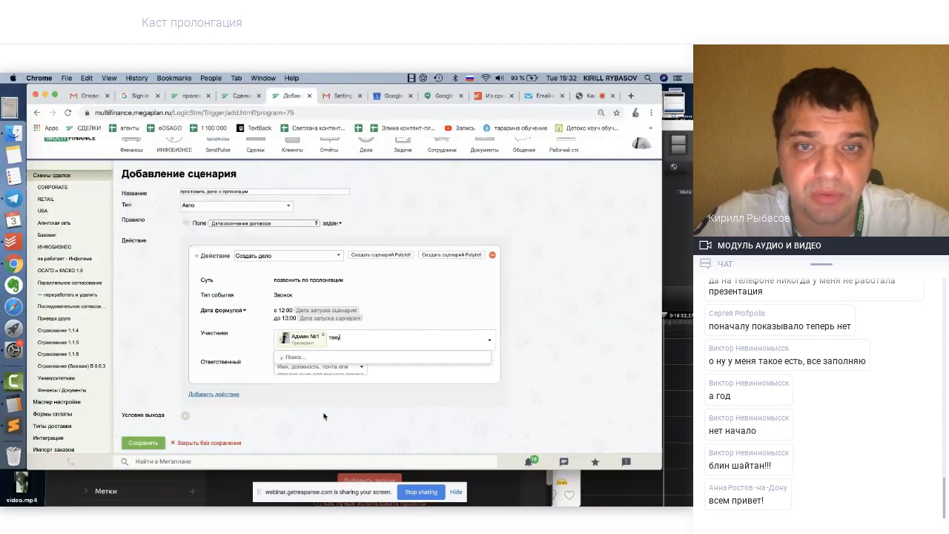
key("BackSpace")
key("BackSpace")
key("BackSpace")
key("BackSpace")
type("вол")
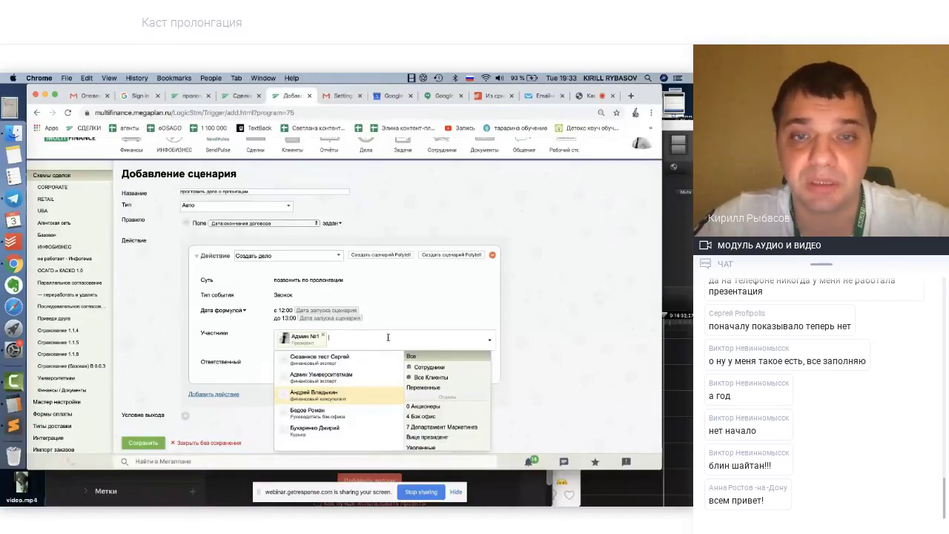
left_click(439, 377)
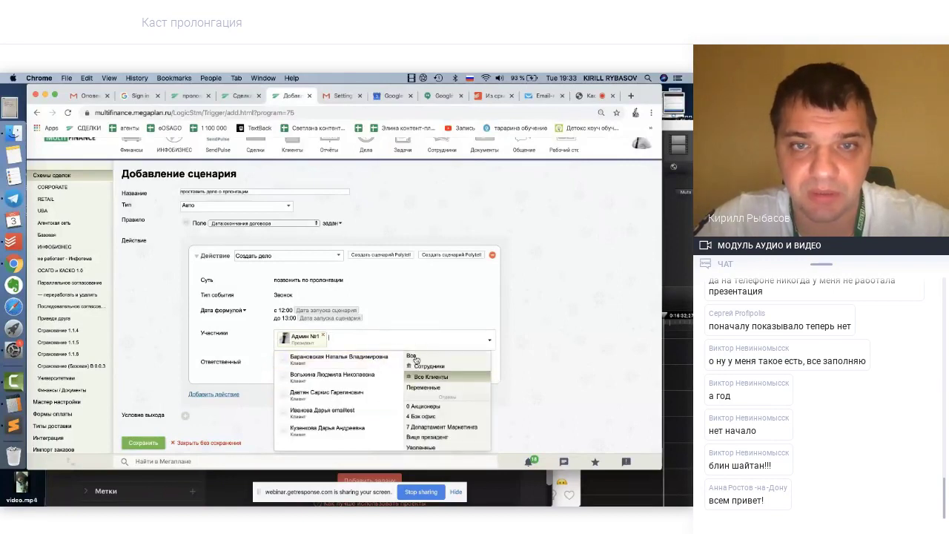
Search participants for 'клиент', remove the admin user, then re-add the admin
left_click(417, 360)
type("кл")
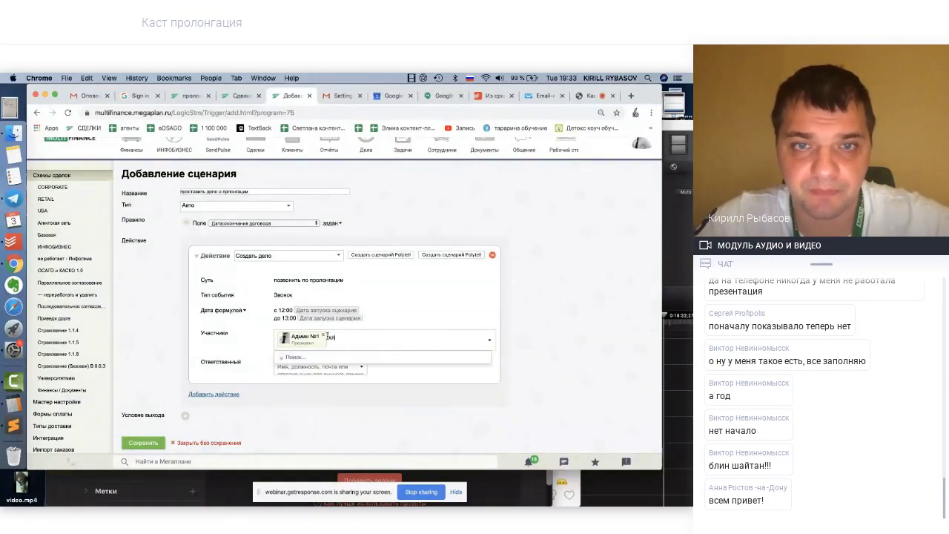
type("иент")
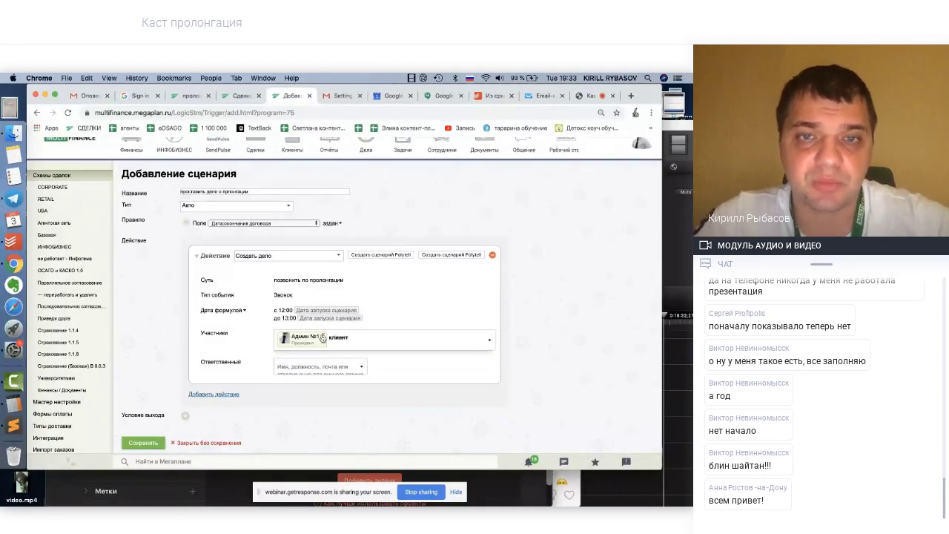
left_click(323, 337)
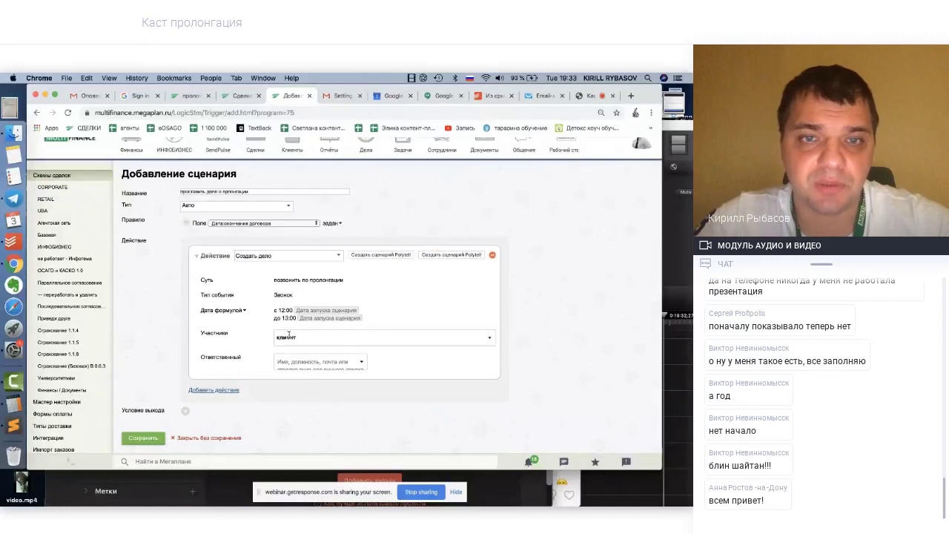
key("BackSpace")
key("BackSpace")
key("BackSpace")
key("BackSpace")
key("BackSpace")
key("BackSpace")
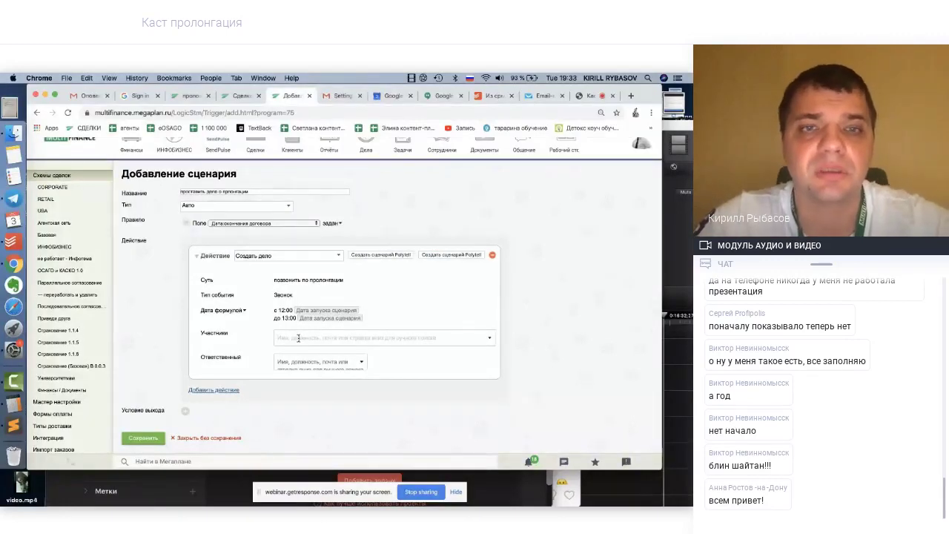
type("адми")
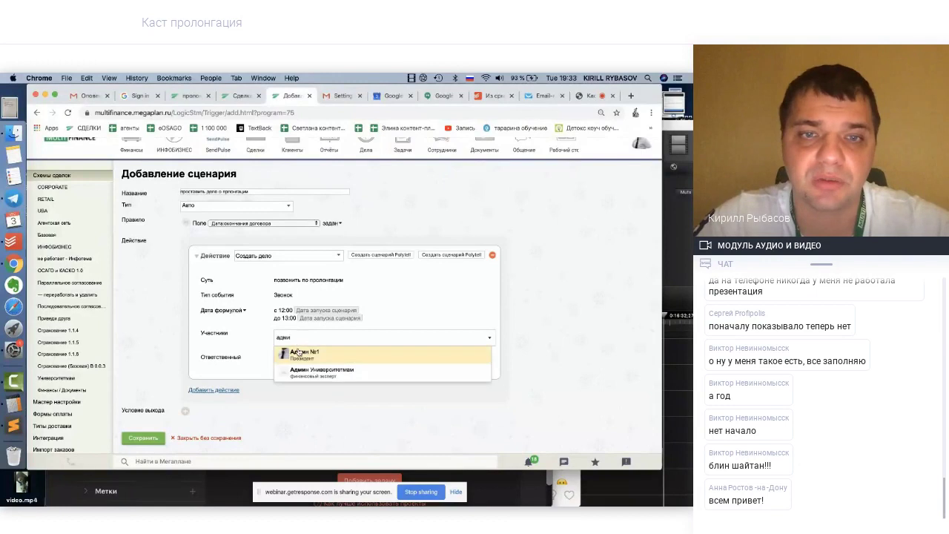
left_click(299, 352)
Assign a searched-for employee as the call task's Ответственный
left_click(312, 366)
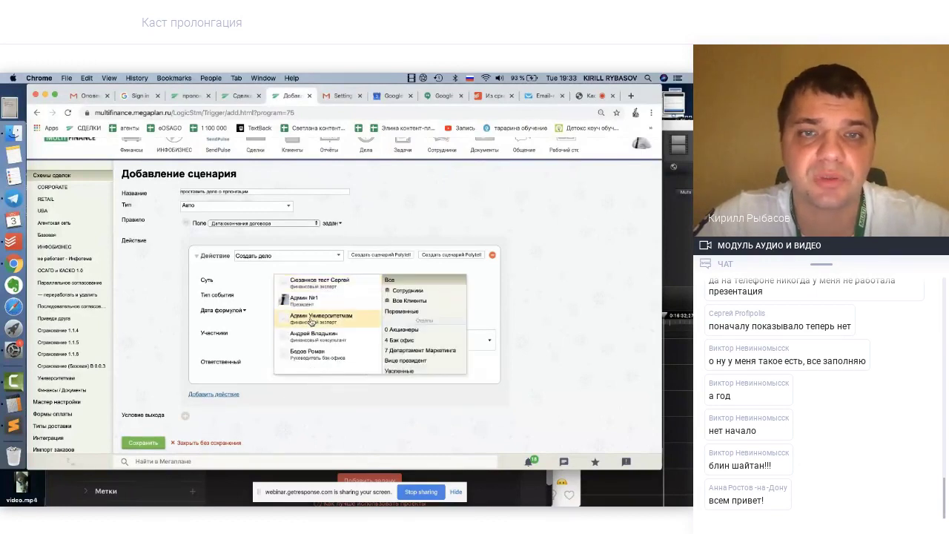
type("рыба")
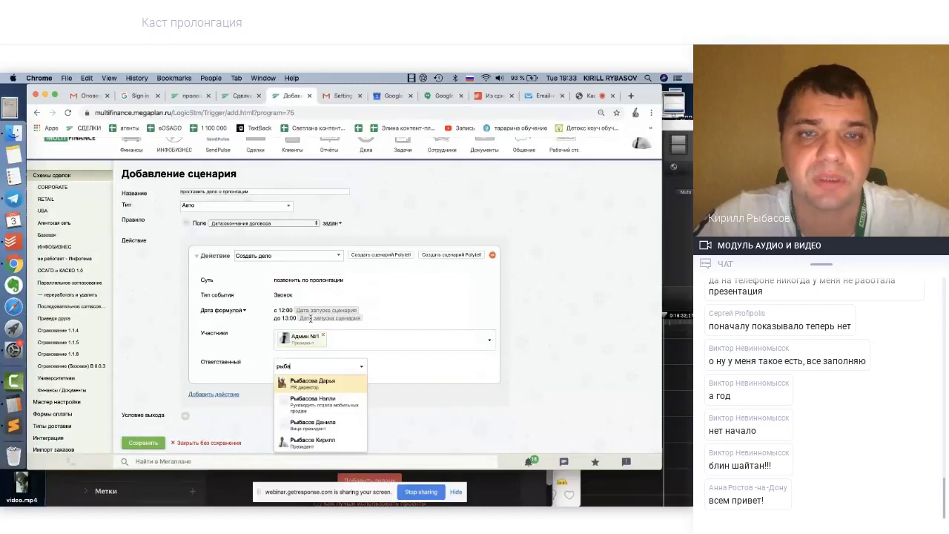
left_click(296, 440)
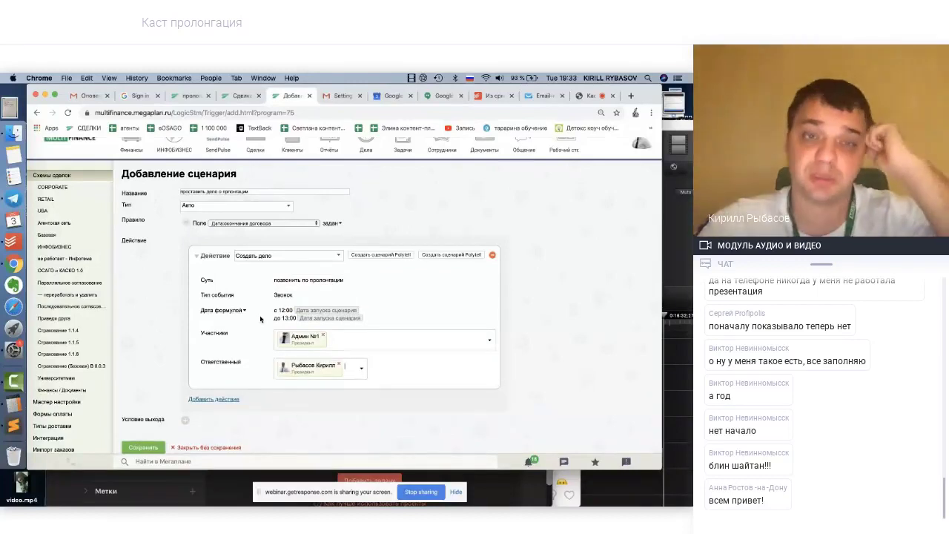
Add the Клиент variable as participant and remove the admin user from Участники
scroll(256, 349, "down", 1)
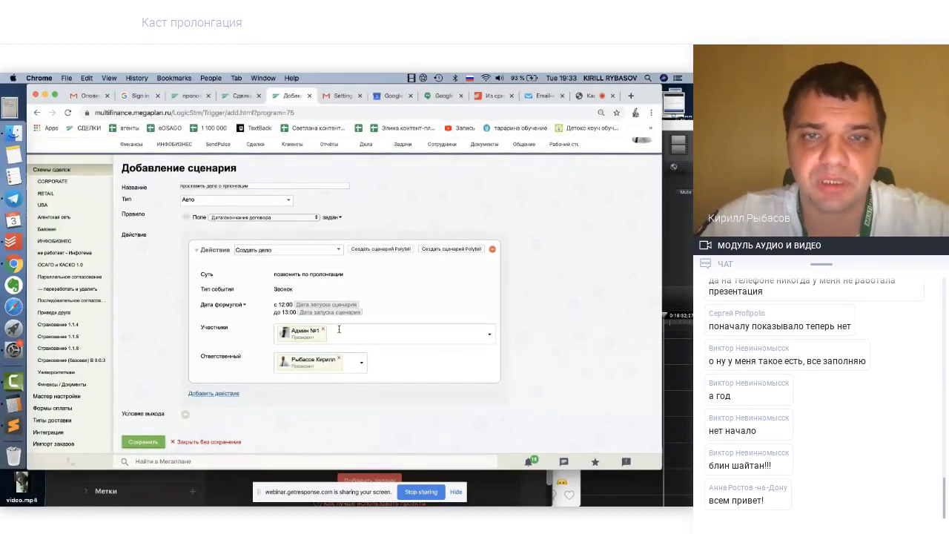
type("кли")
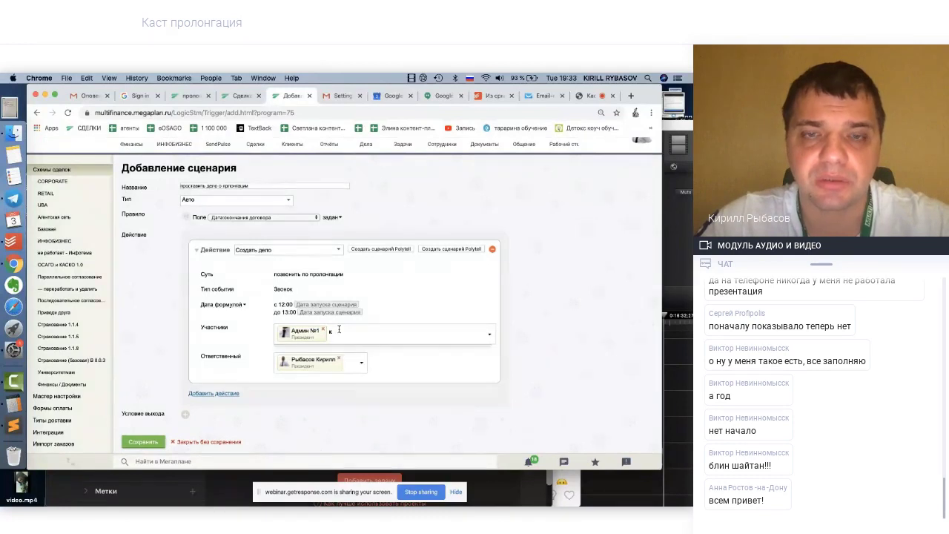
key("BackSpace")
type("тек")
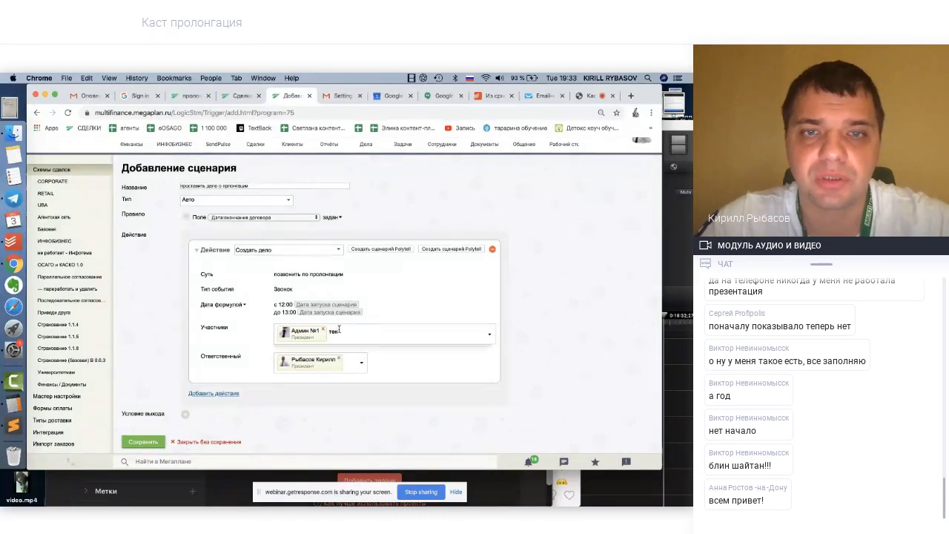
key("BackSpace")
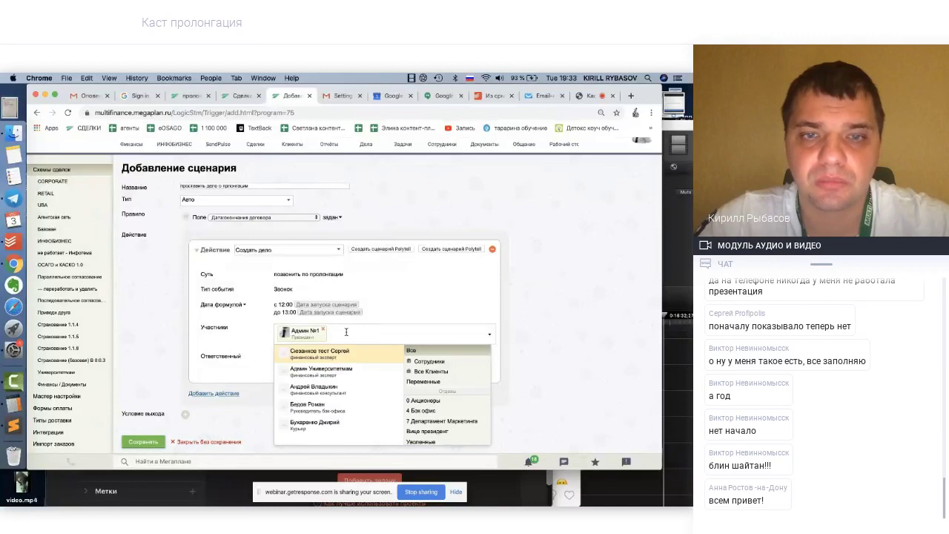
left_click(436, 385)
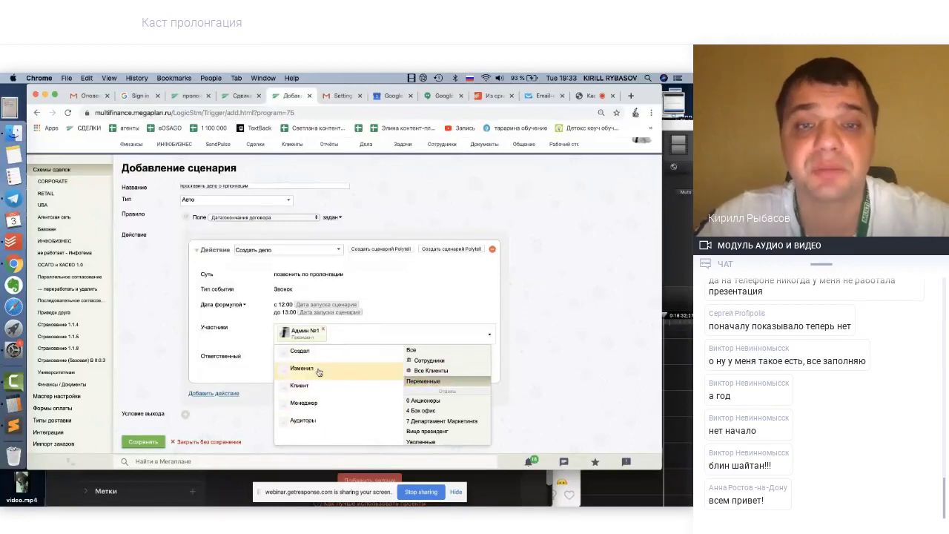
left_click(303, 387)
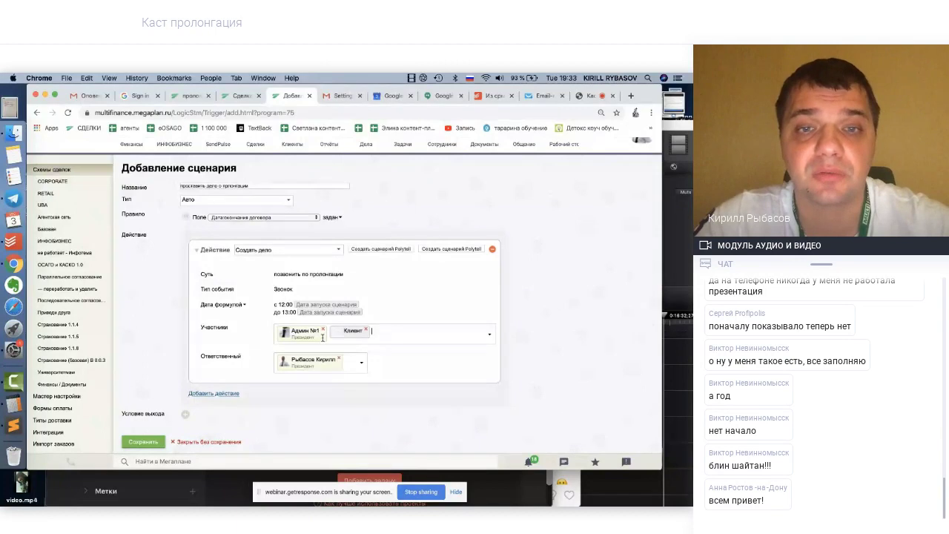
left_click(323, 329)
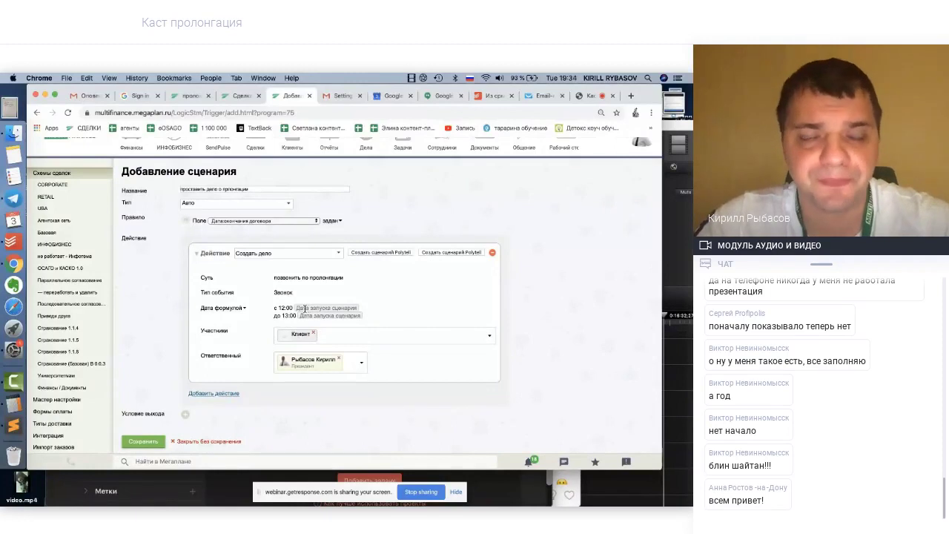
Set the call task's Начало to the variable Сделка.Дата: пролонгации
left_click(301, 307)
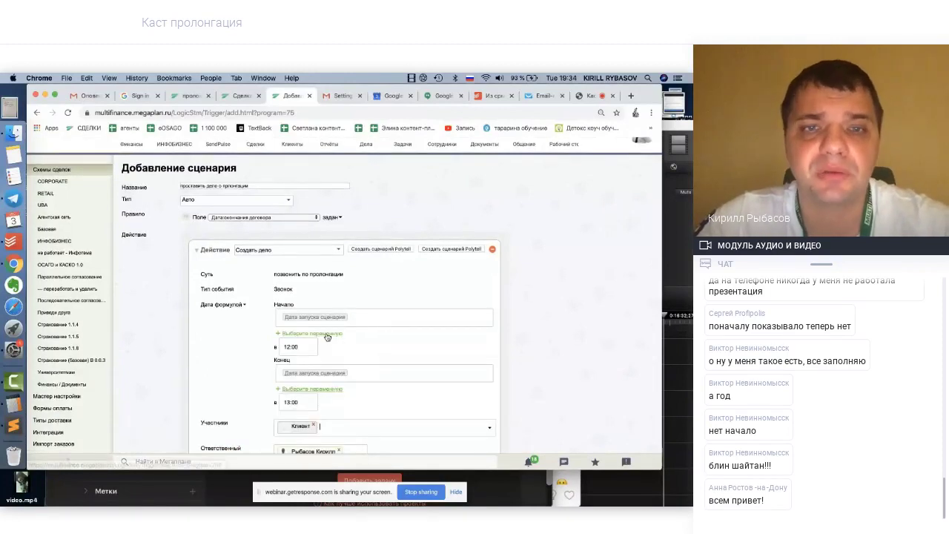
left_click(315, 337)
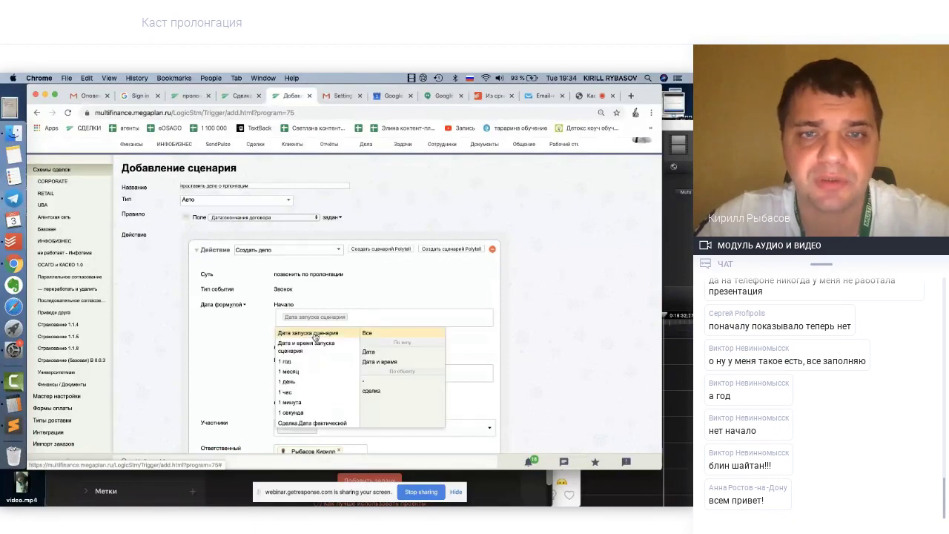
scroll(312, 384, "down", 1)
scroll(312, 383, "down", 2)
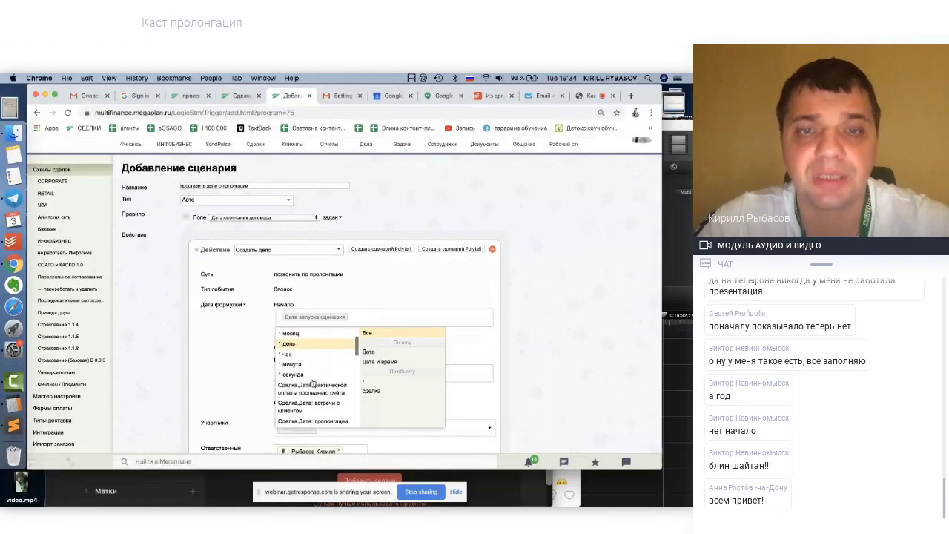
scroll(313, 383, "down", 2)
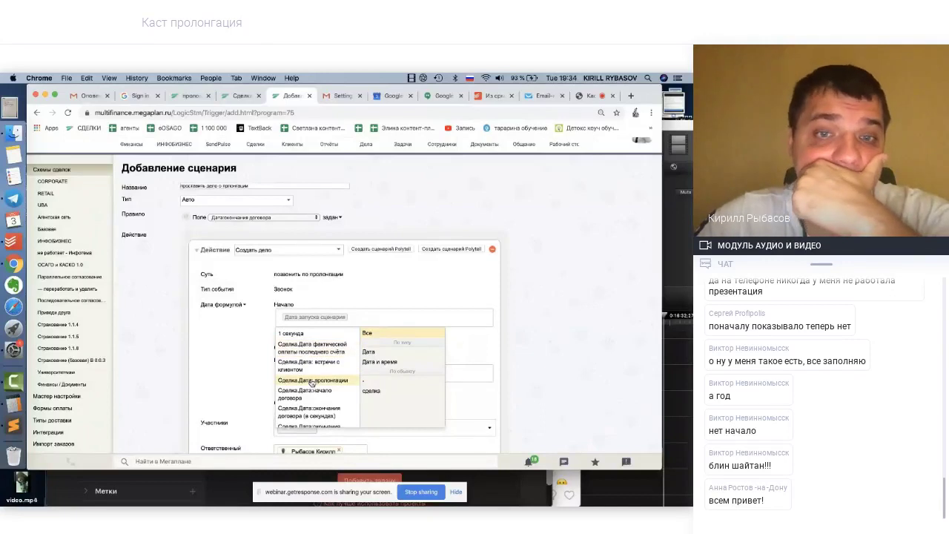
left_click(313, 381)
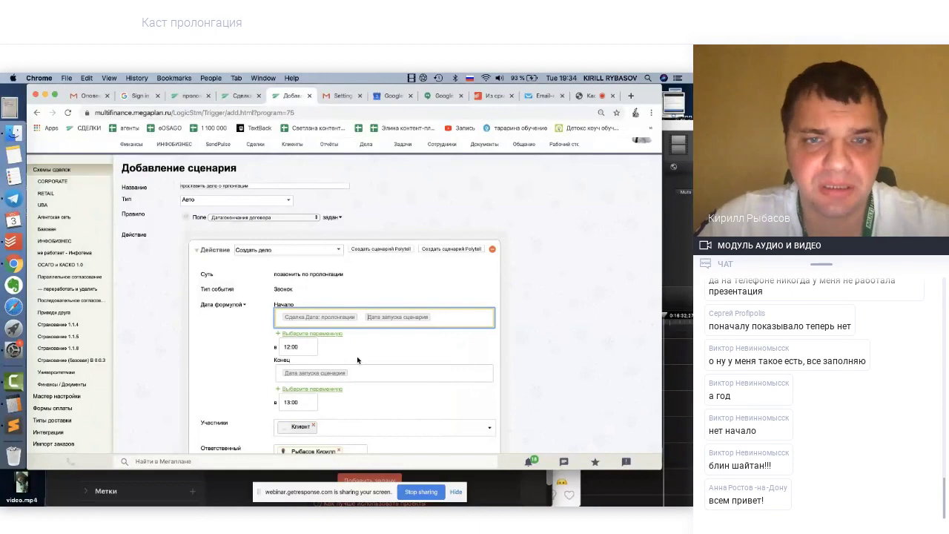
Set Конец to Сделка.Дата: пролонгации as well and save the scenario
scroll(357, 356, "down", 1)
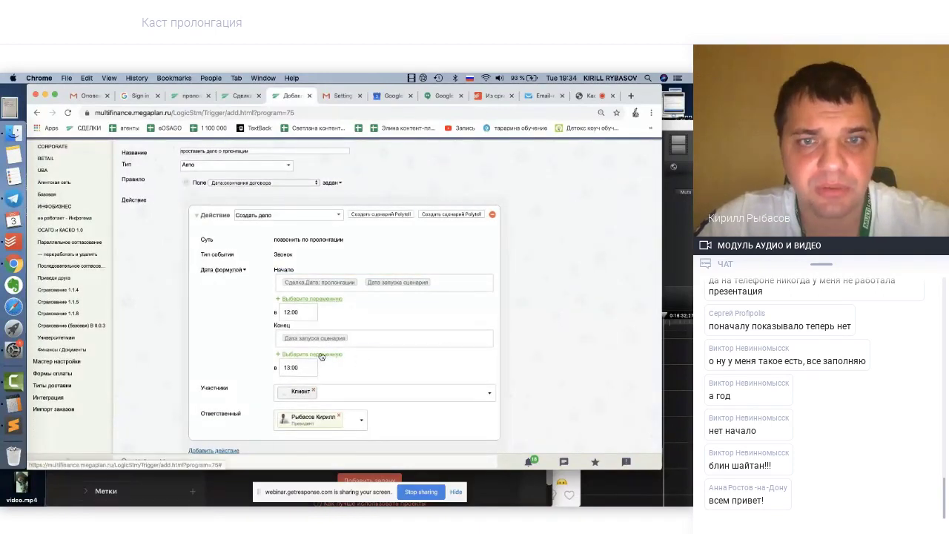
left_click(321, 357)
scroll(308, 395, "down", 4)
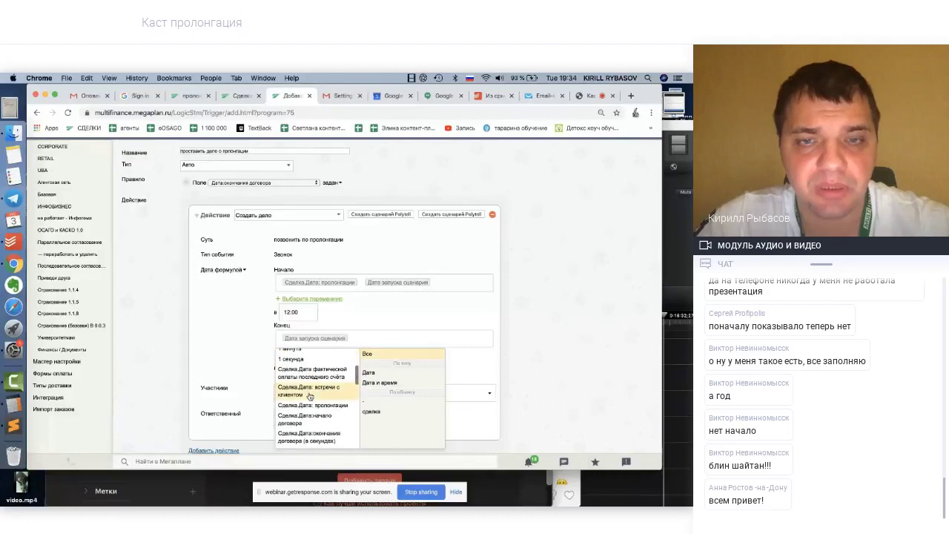
left_click(308, 406)
scroll(259, 346, "down", 2)
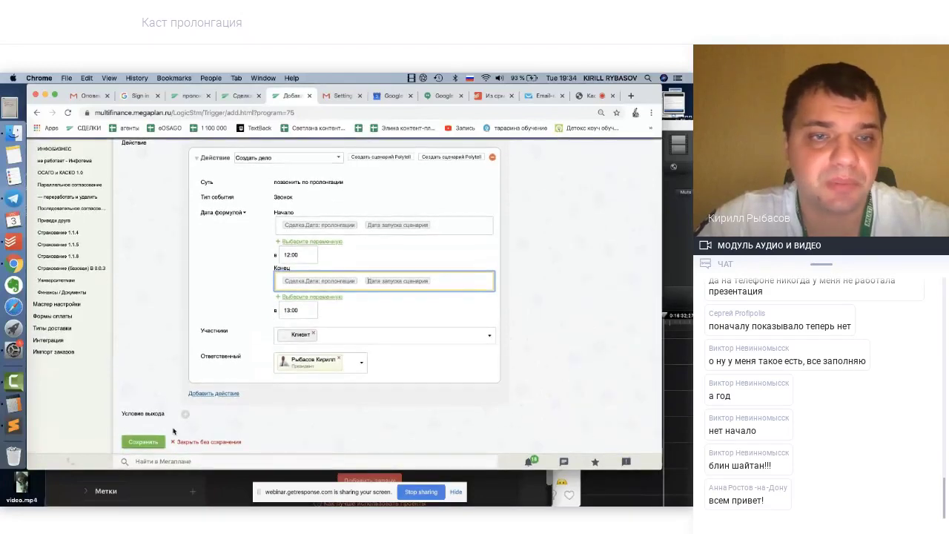
left_click(159, 442)
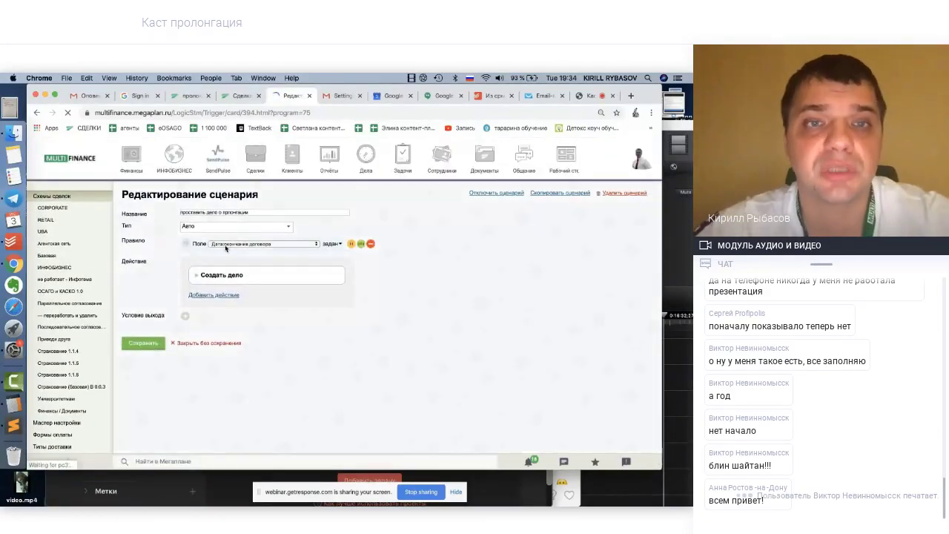
On the test deal, clear the contract start, contract end, client meeting and renewal dates
left_click(242, 95)
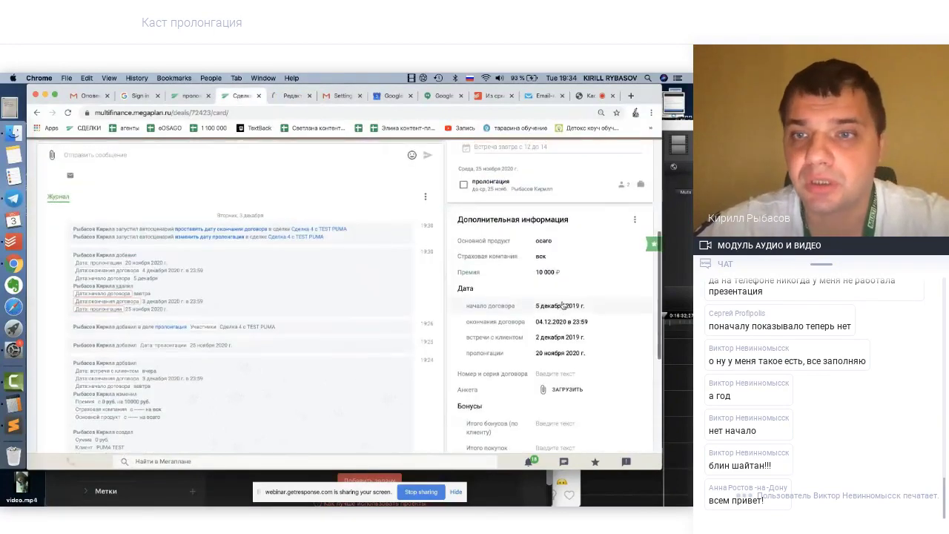
left_click(604, 316)
left_click(638, 319)
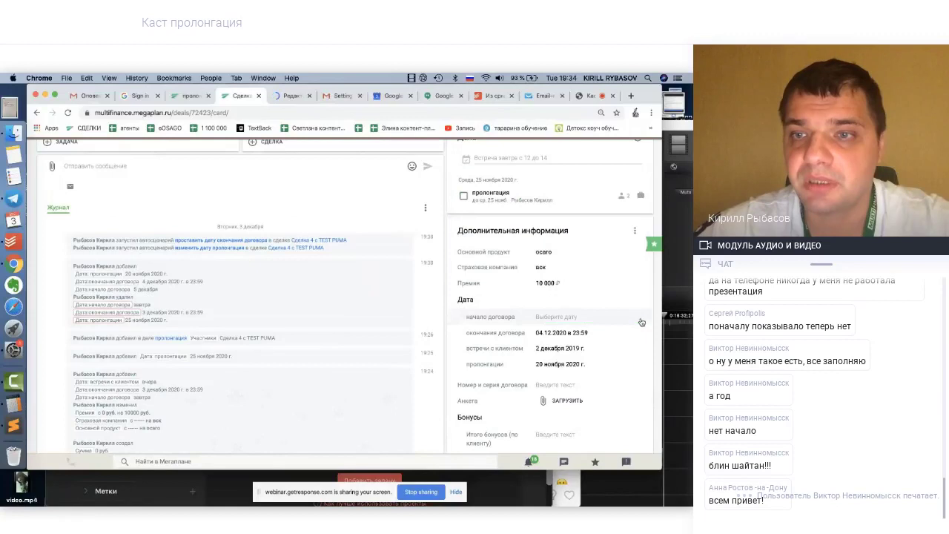
left_click(616, 337)
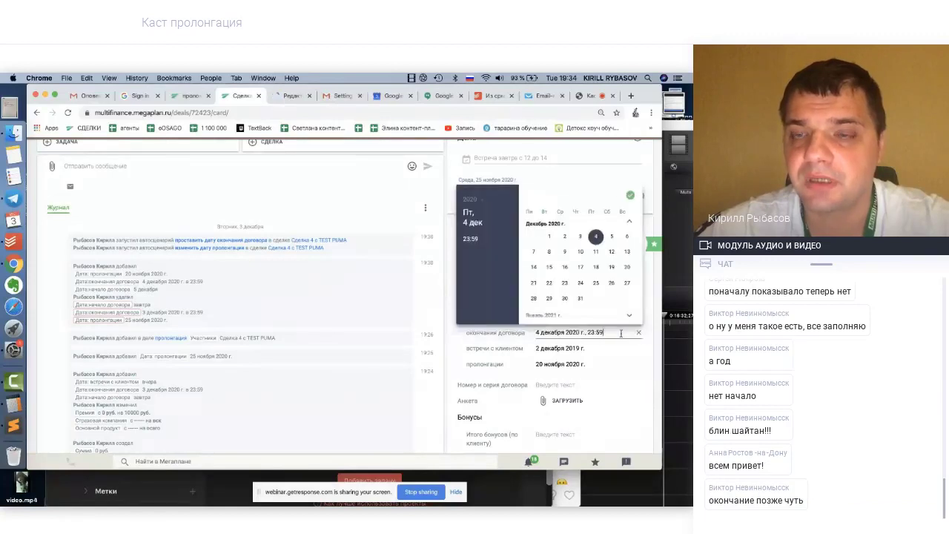
left_click(631, 349)
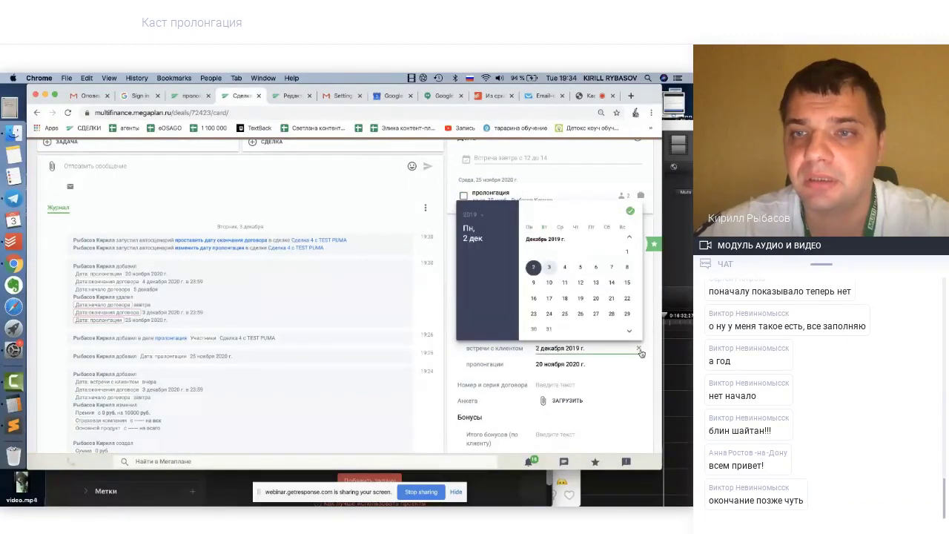
left_click(639, 349)
left_click(631, 364)
left_click(639, 364)
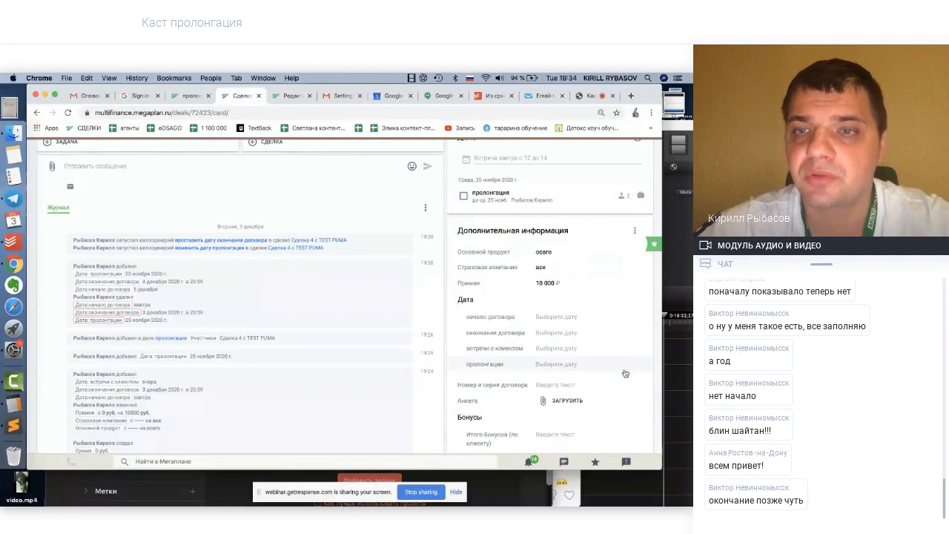
Try contract start dates 11 and 10 December 2019, clear it, and show the пролонгация list
left_click(562, 317)
left_click(565, 253)
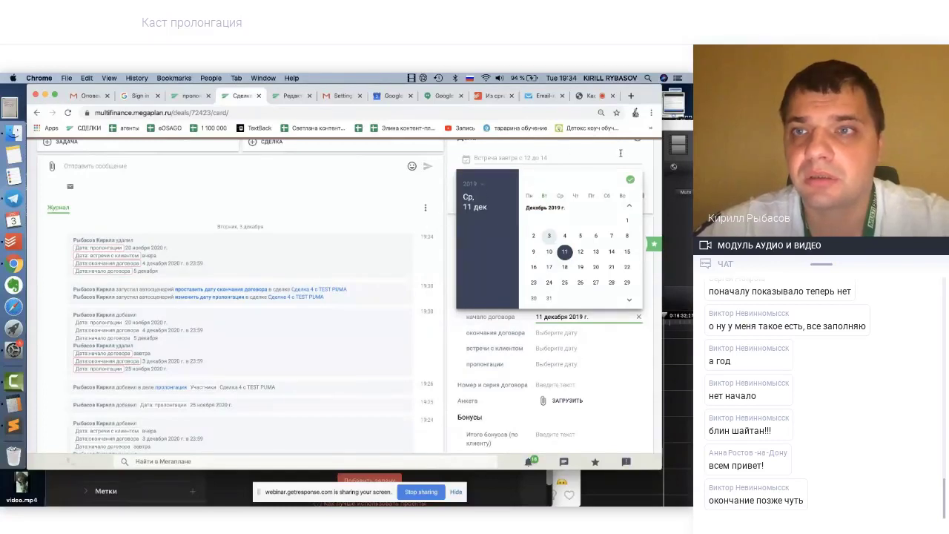
left_click(639, 187)
scroll(594, 311, "down", 1)
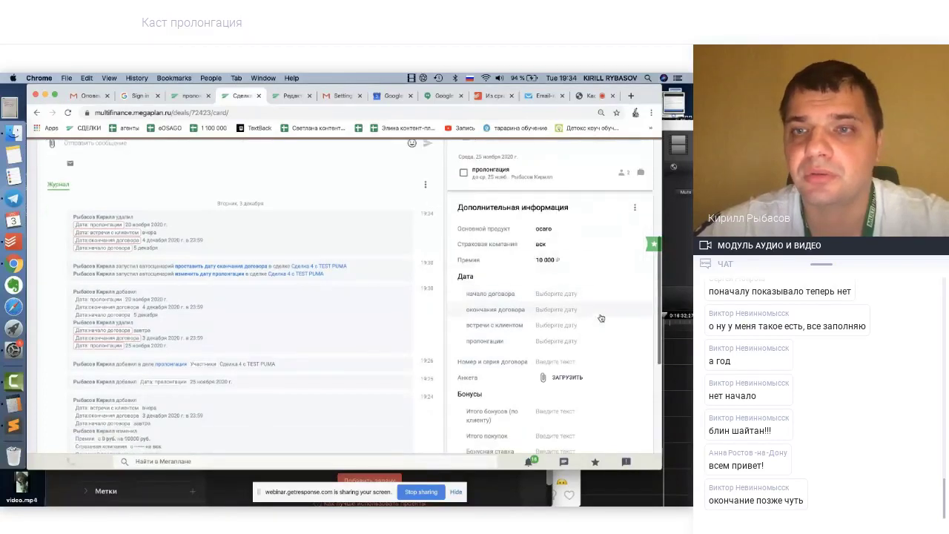
left_click(570, 296)
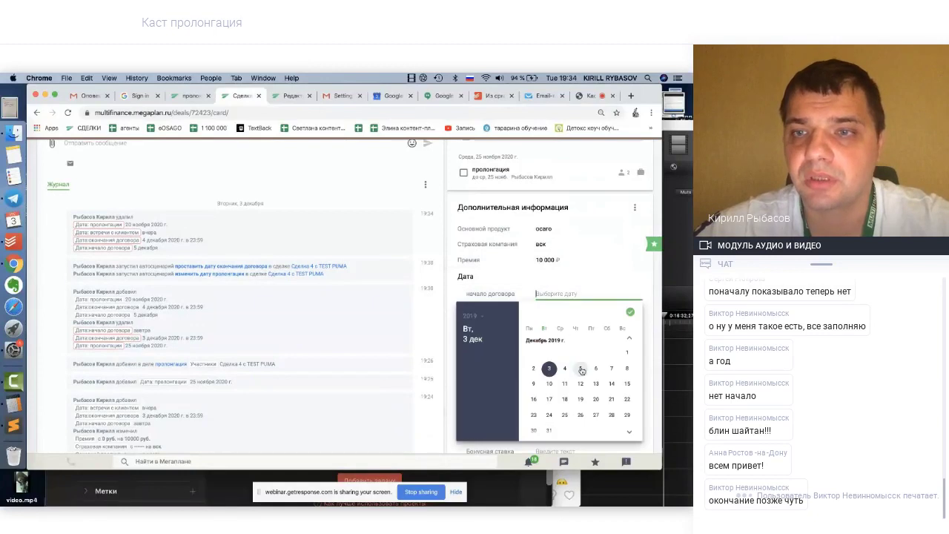
left_click(549, 383)
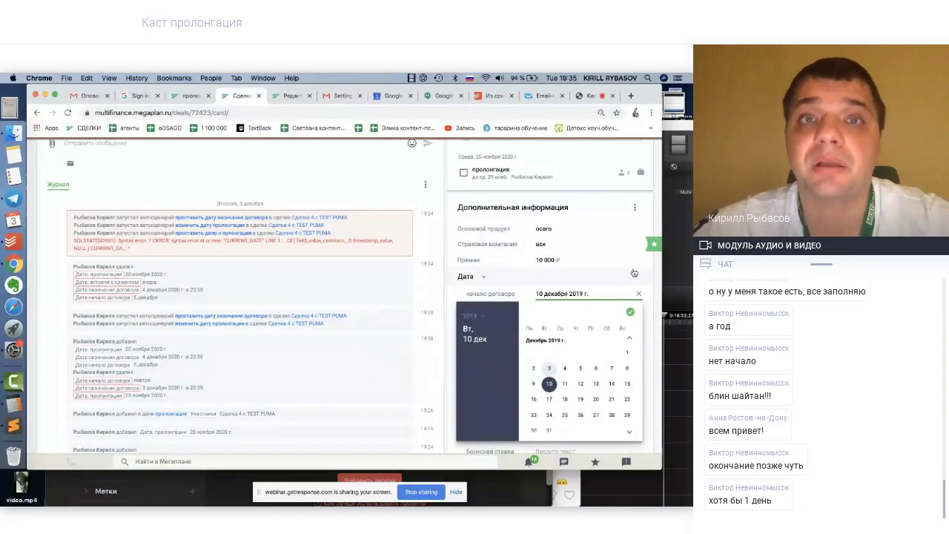
left_click(643, 296)
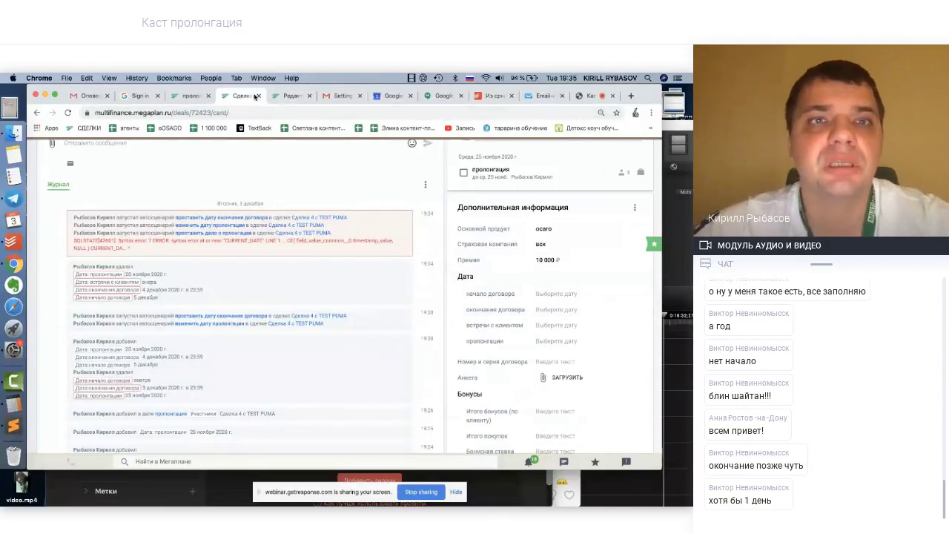
left_click(192, 98)
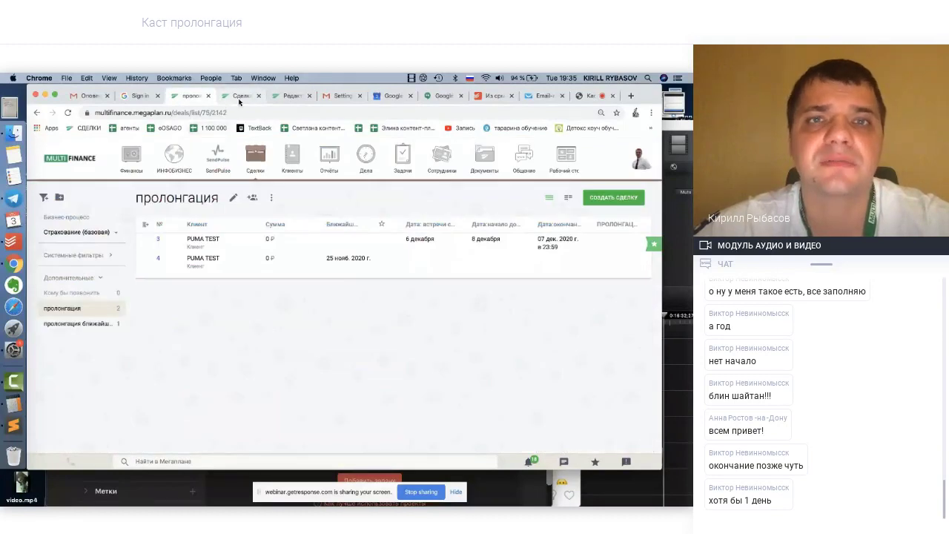
In the scenario's Создать дело action, remove the existing dates from Начало and Конец
left_click(239, 97)
left_click(291, 96)
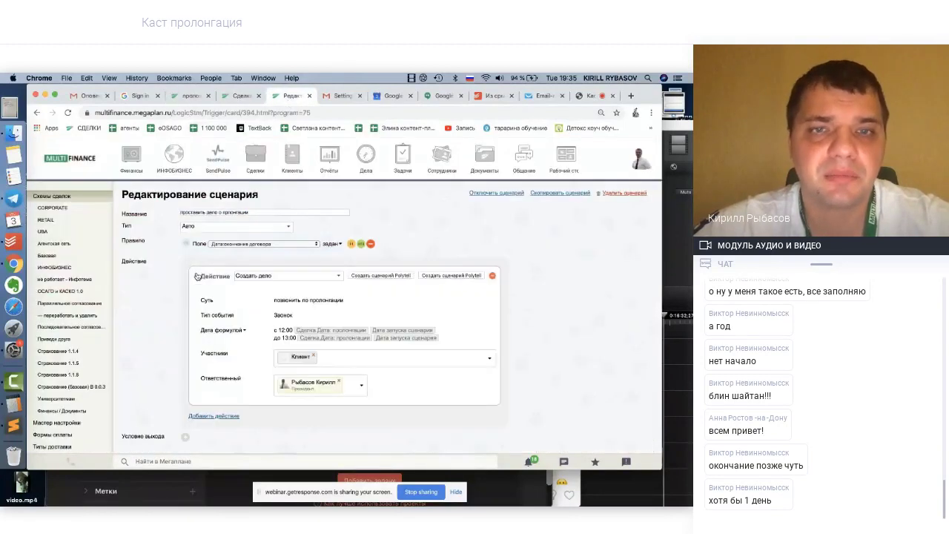
left_click(325, 329)
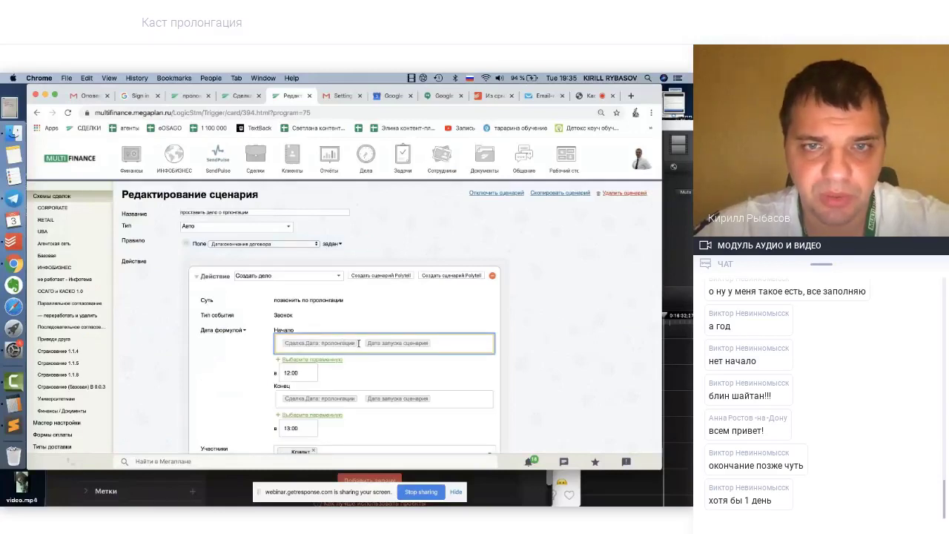
scroll(358, 344, "down", 1)
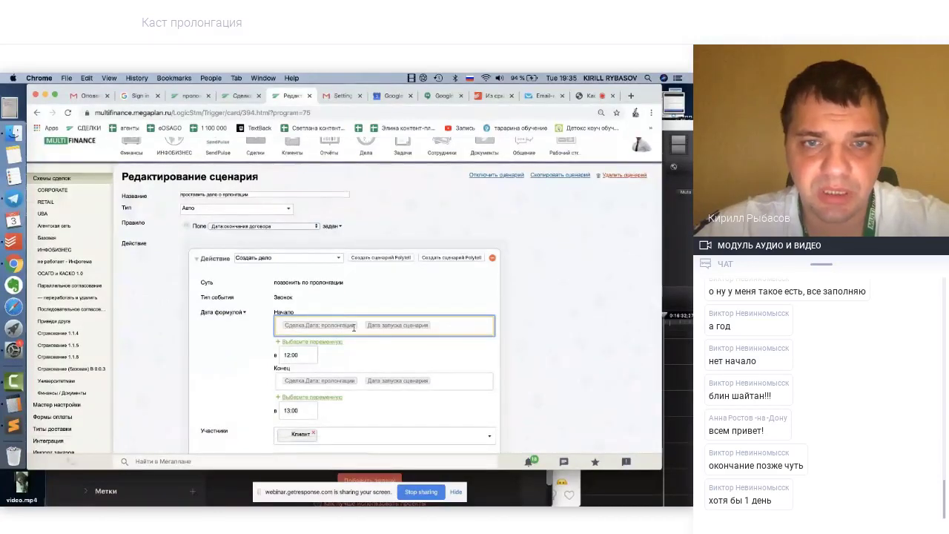
left_click(354, 326)
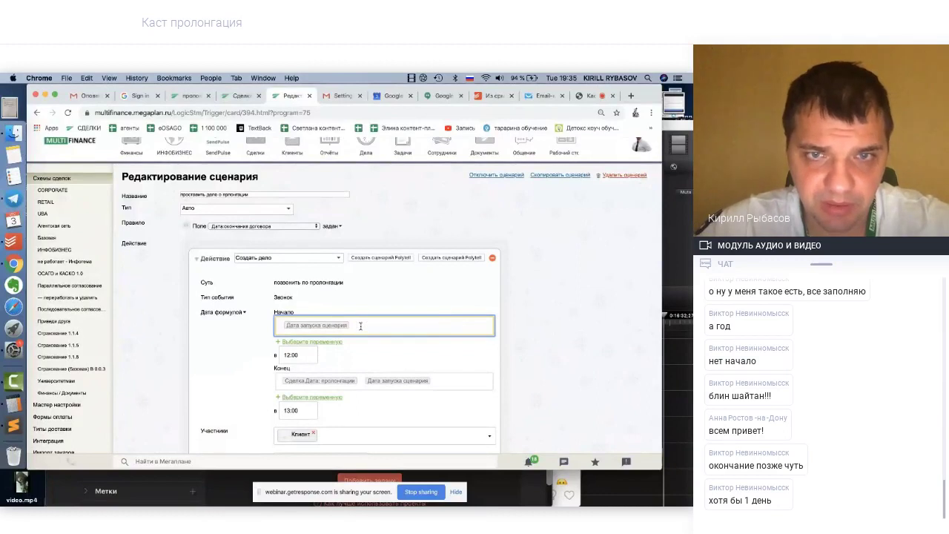
key("BackSpace")
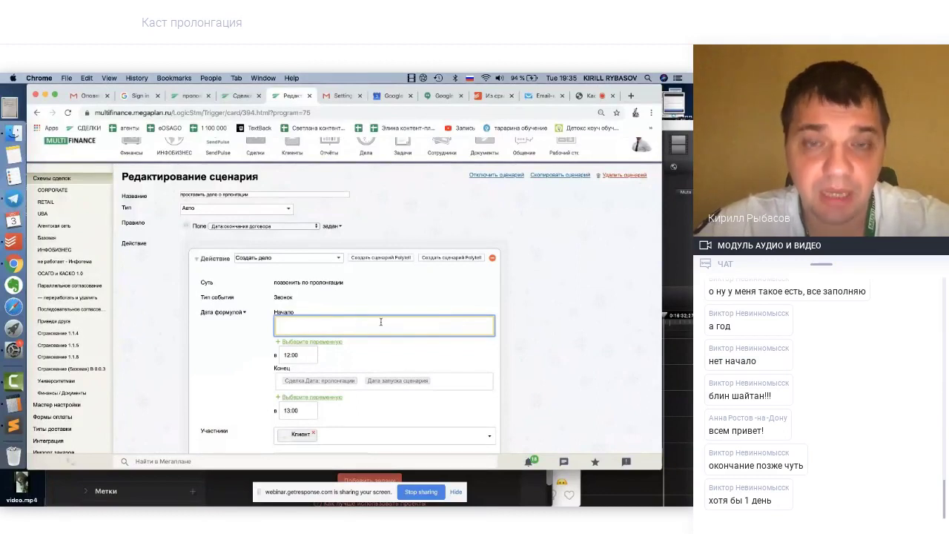
left_click(438, 383)
key("BackSpace")
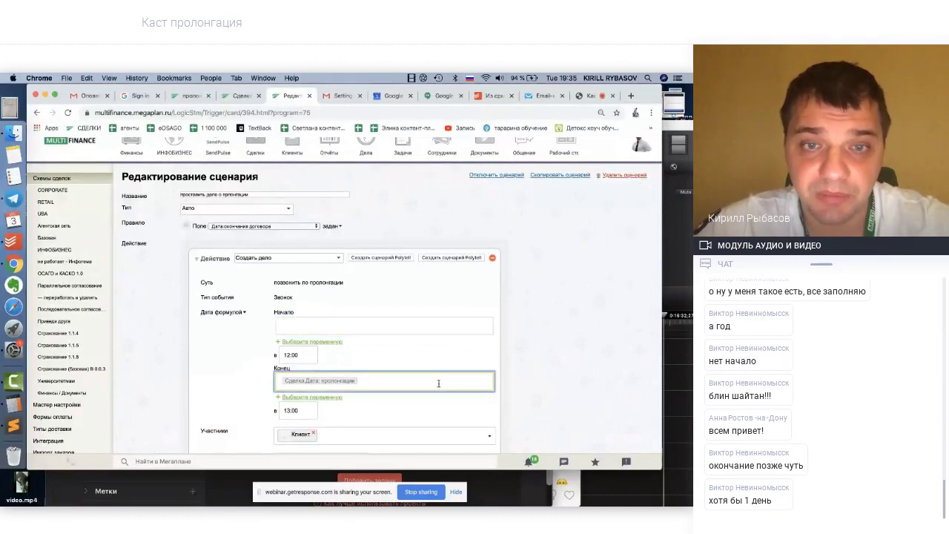
Set Начало to Сделка.Дата: пролонгации and save the scenario
left_click(338, 326)
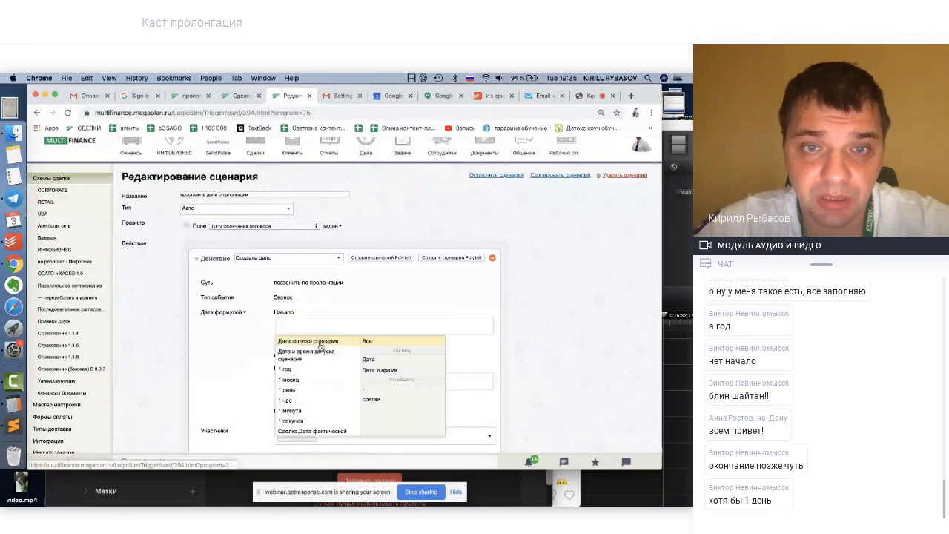
scroll(314, 377, "down", 5)
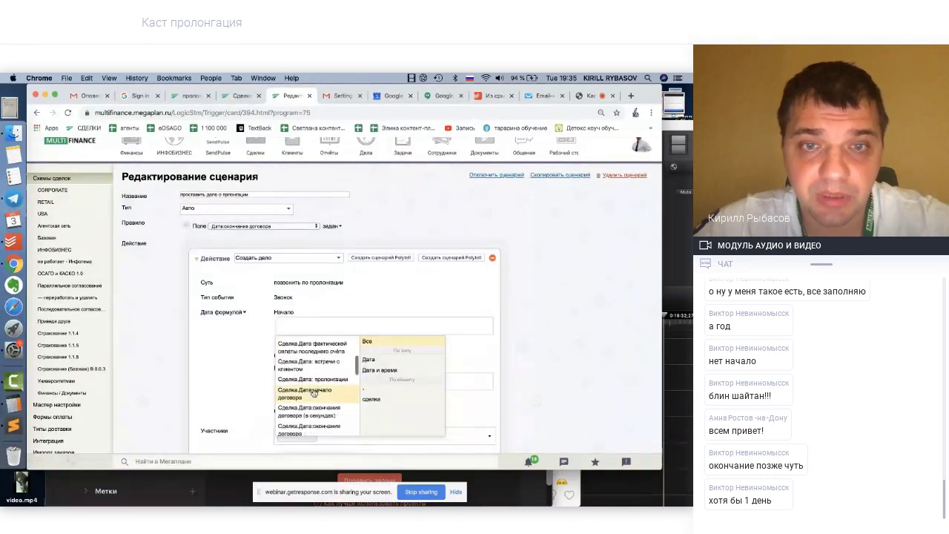
left_click(308, 385)
scroll(225, 385, "down", 3)
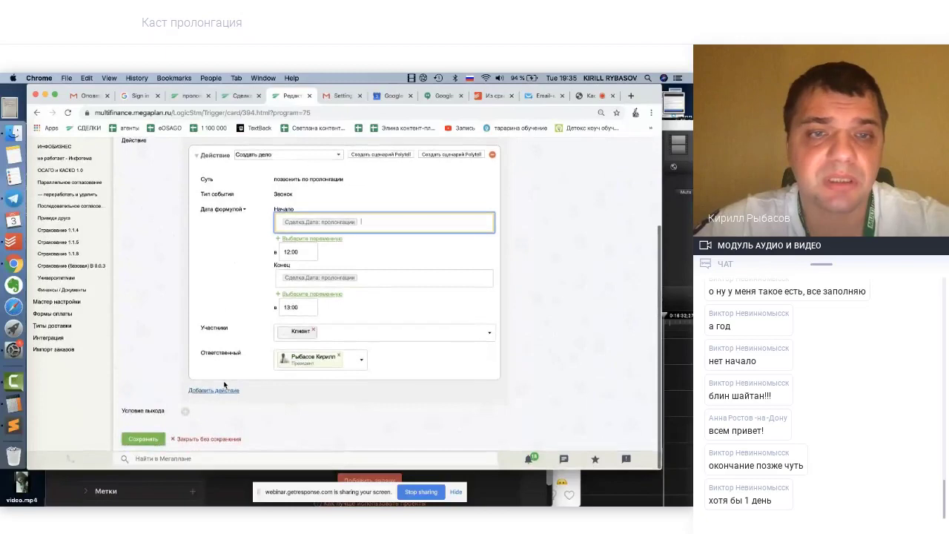
left_click(145, 443)
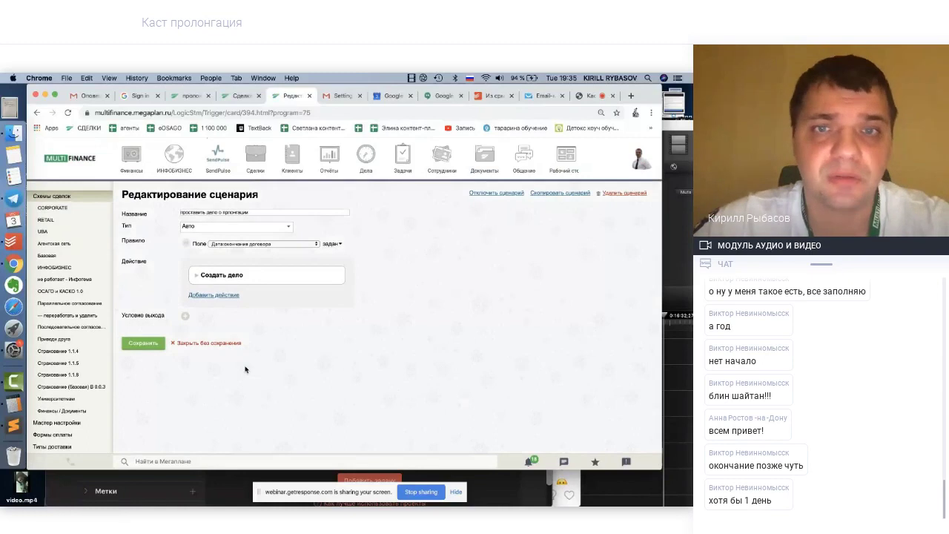
Expand and collapse the Создать дело action for review, then save the scenario again
left_click(198, 278)
left_click(198, 277)
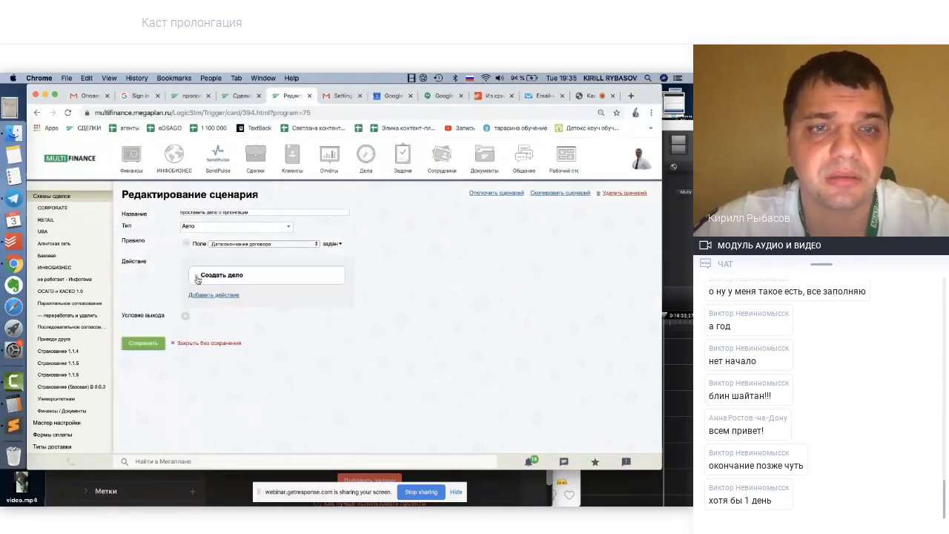
left_click(157, 343)
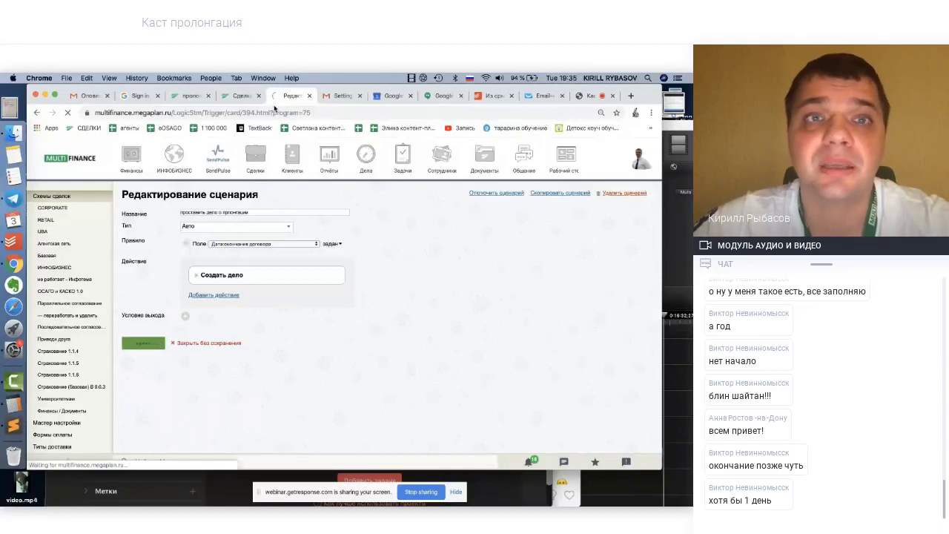
Set the test deal's начало договора to 13 December 2019
left_click(239, 96)
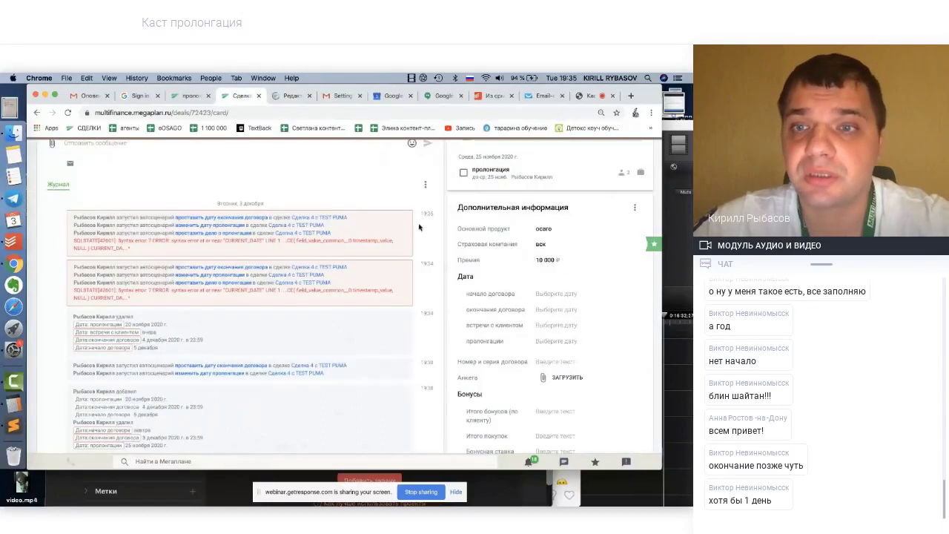
left_click(555, 294)
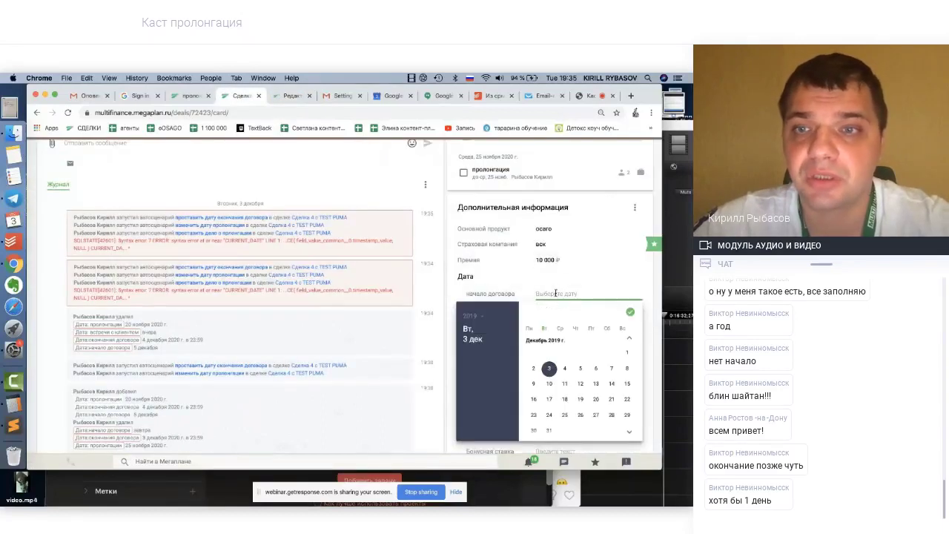
left_click(595, 383)
left_click(631, 315)
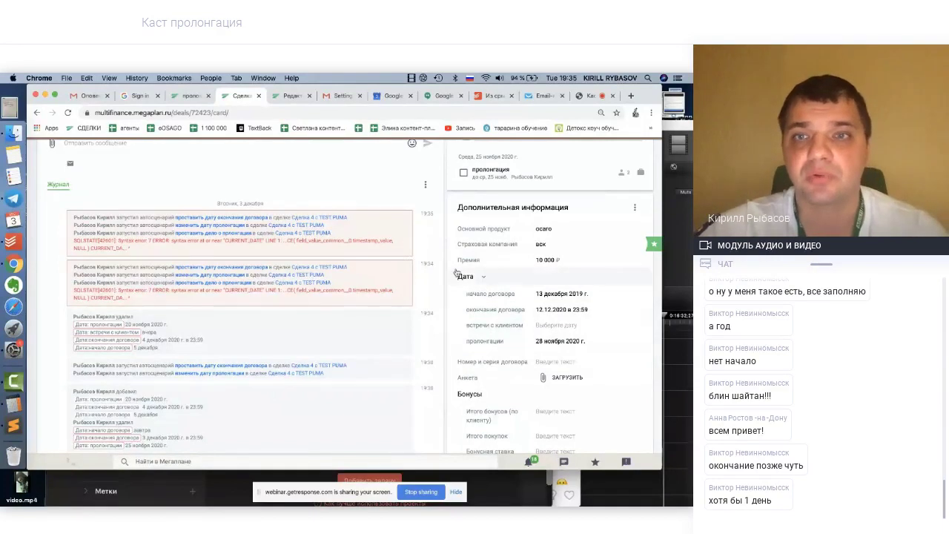
Reload the deal, inspect the new 'позвонить по пролонгации' task's participants, and return to the scenario editor
scroll(445, 267, "up", 5)
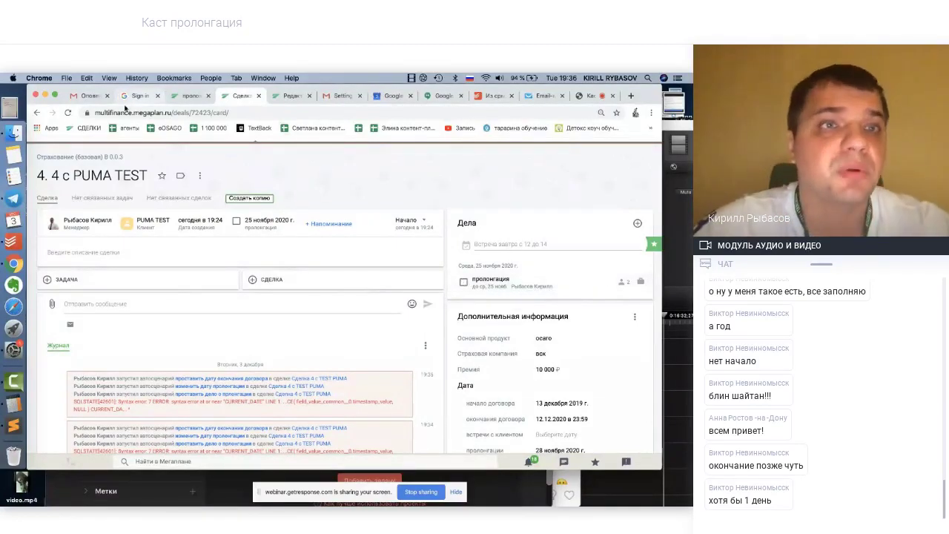
left_click(68, 112)
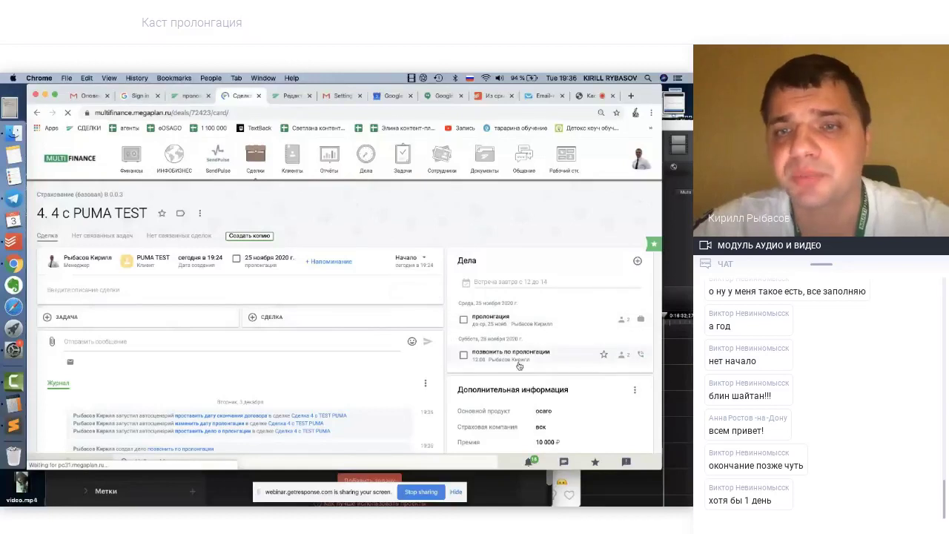
scroll(474, 355, "down", 1)
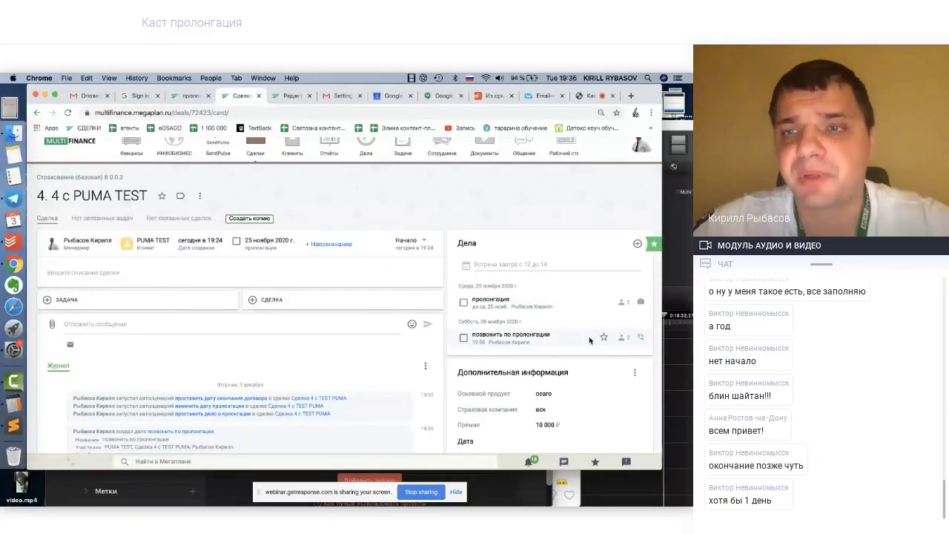
left_click(624, 339)
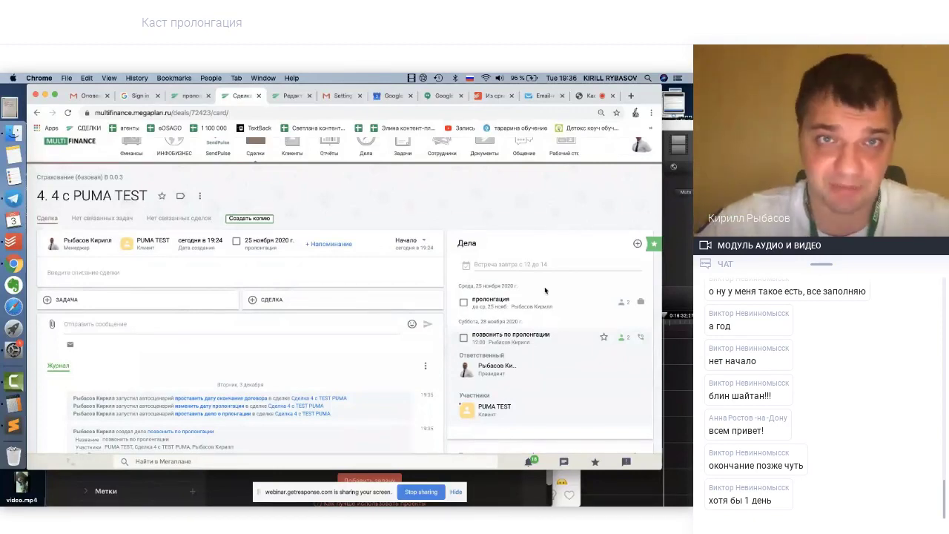
left_click(284, 96)
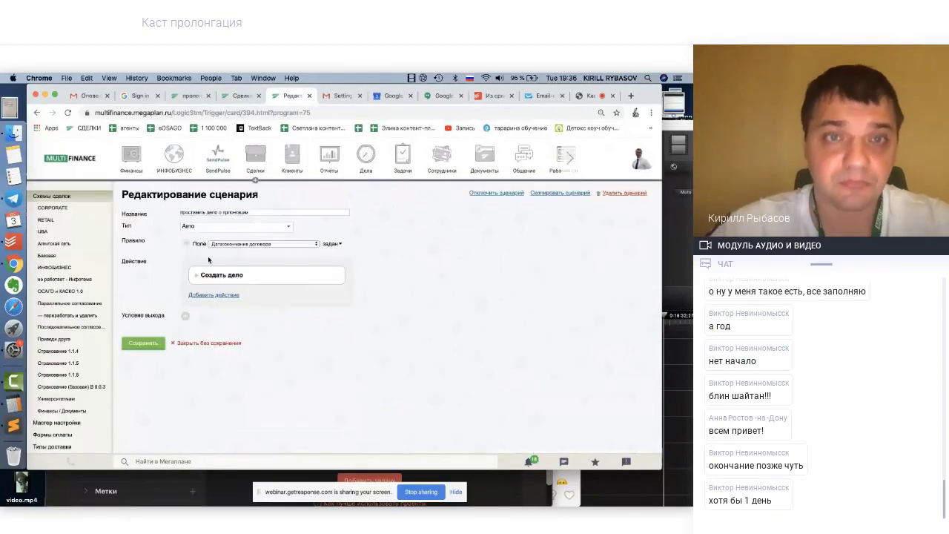
Open the Суть field's variable list and browse through the Сделка.Клиент variables
left_click(196, 276)
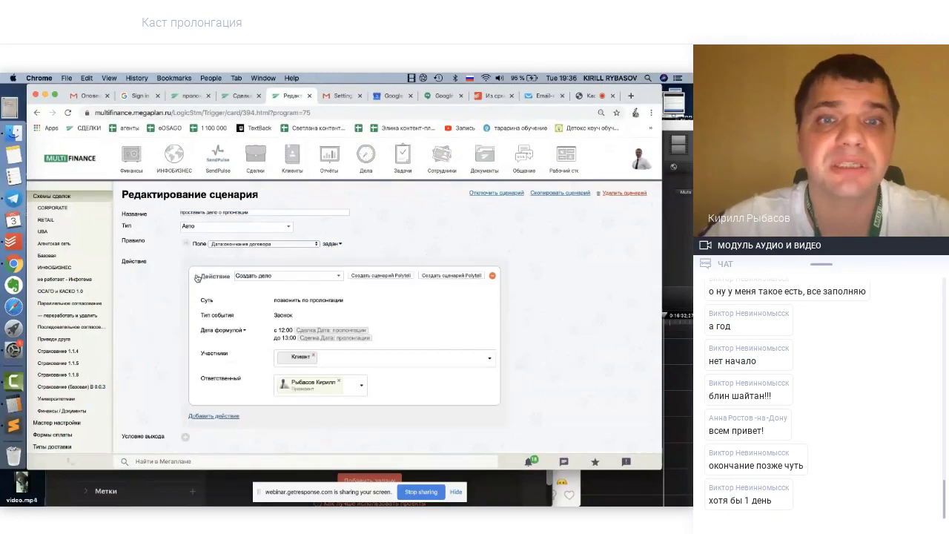
left_click(297, 300)
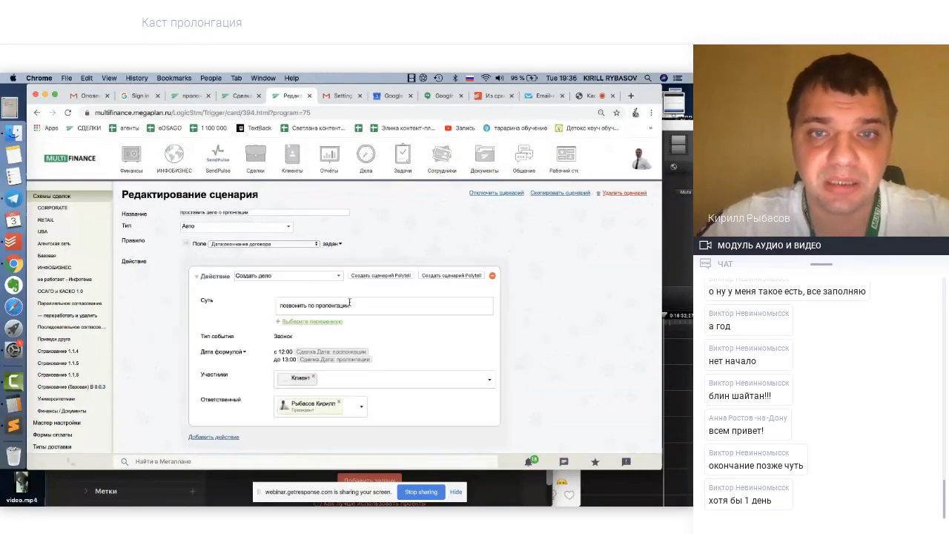
left_click(308, 324)
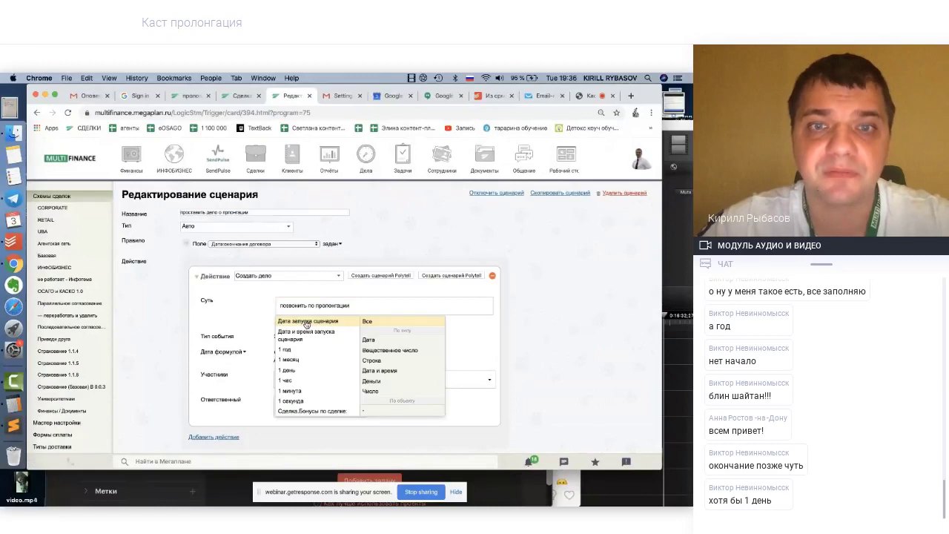
scroll(308, 386, "down", 6)
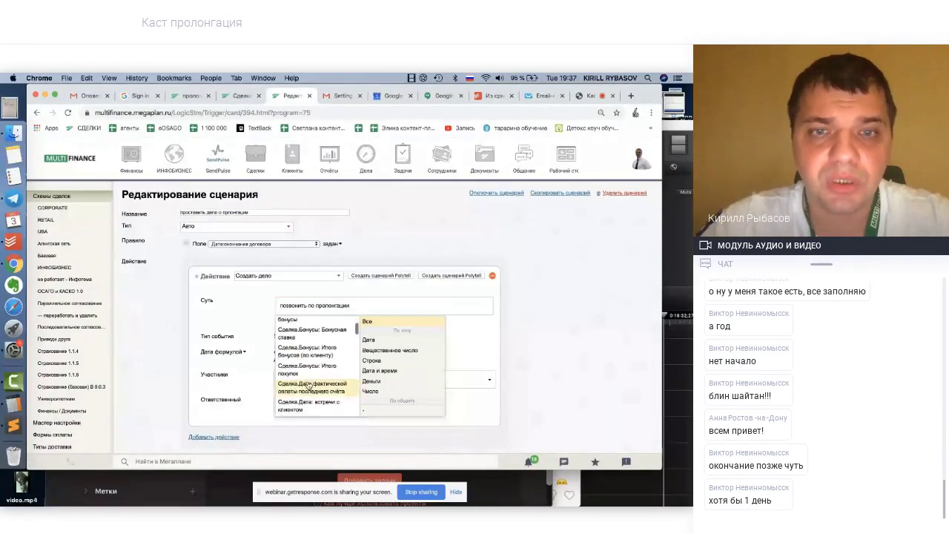
scroll(308, 384, "down", 6)
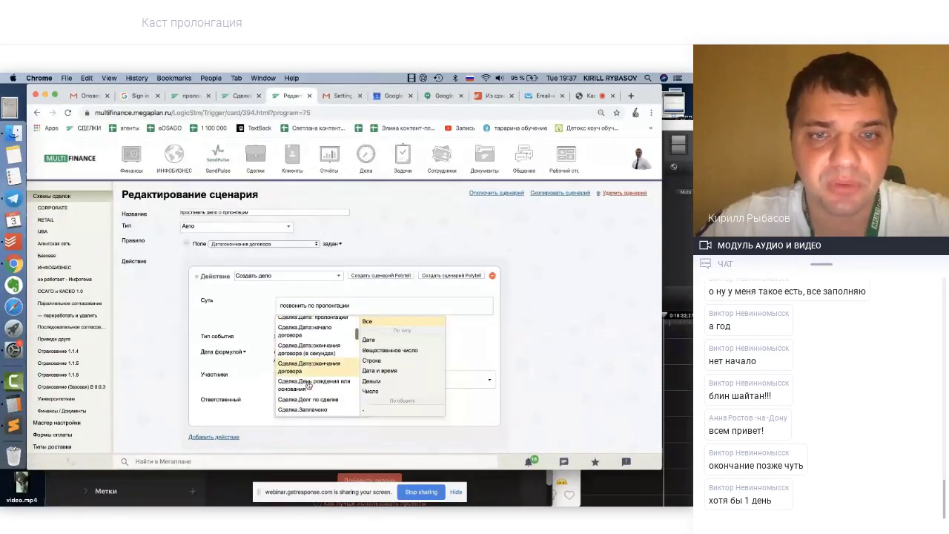
scroll(308, 384, "down", 5)
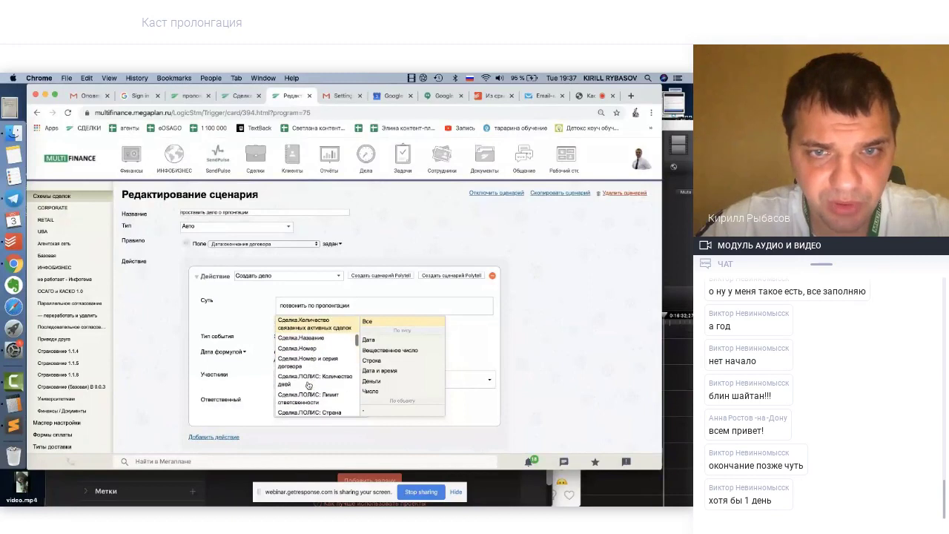
scroll(308, 385, "down", 3)
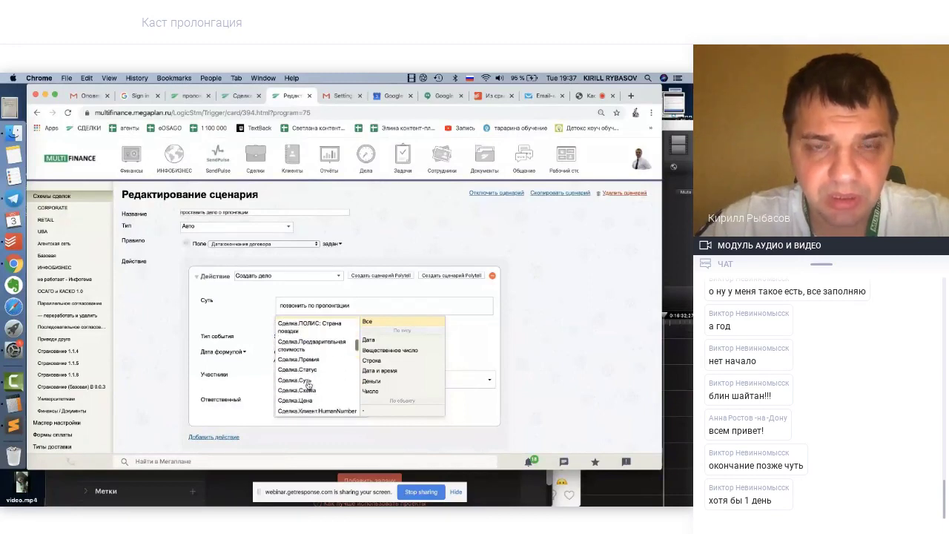
scroll(307, 385, "down", 6)
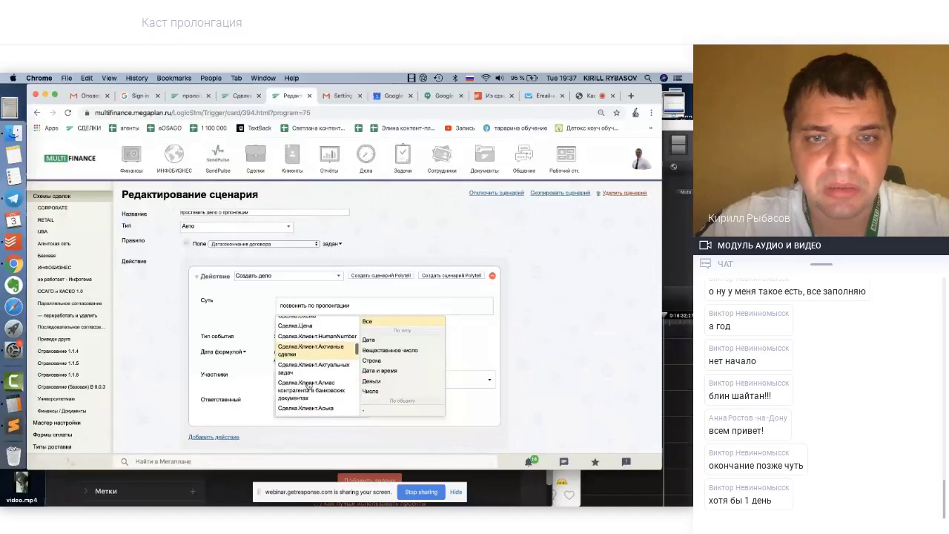
scroll(308, 385, "down", 6)
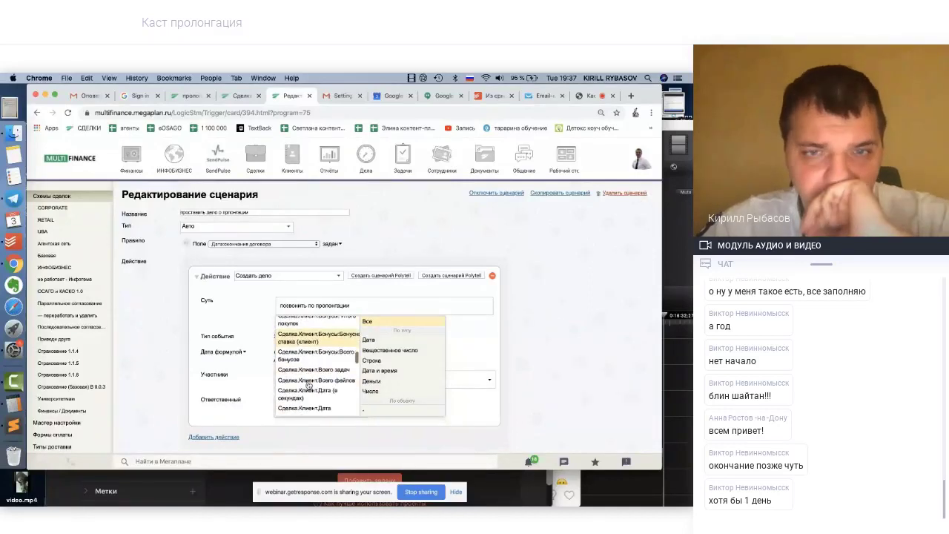
scroll(308, 385, "down", 2)
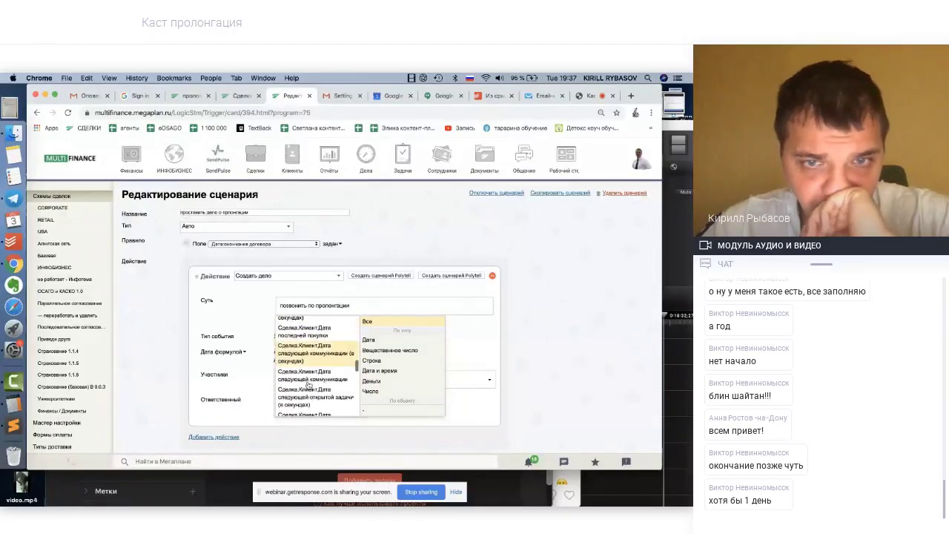
scroll(309, 384, "down", 2)
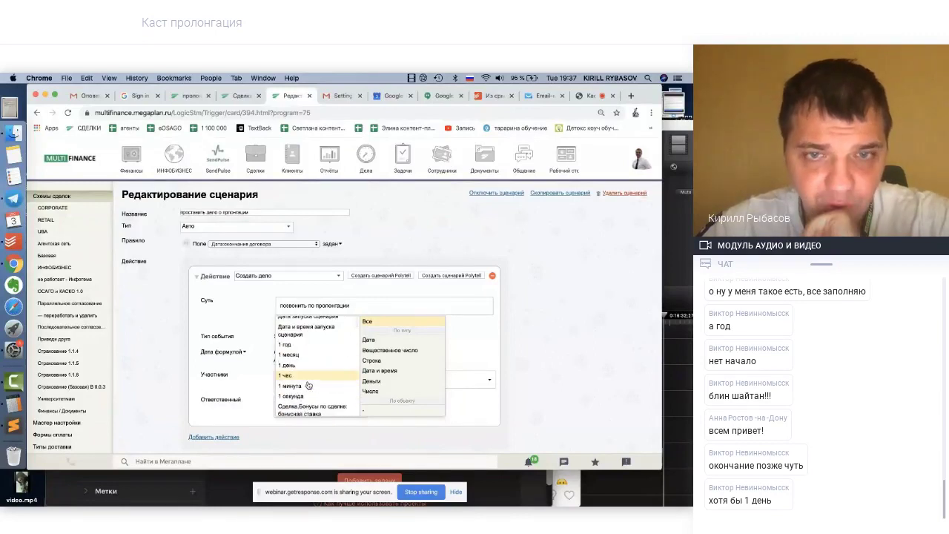
scroll(309, 385, "down", 5)
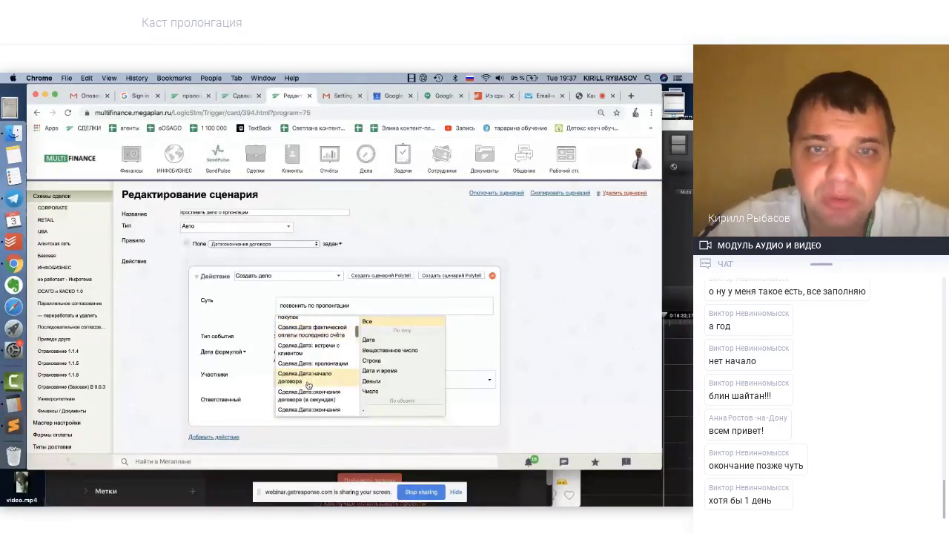
scroll(309, 385, "down", 1)
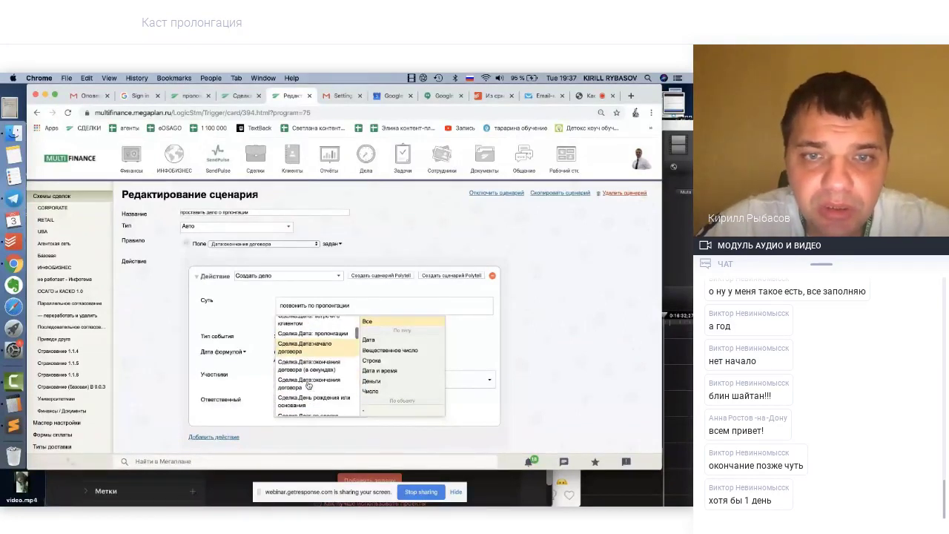
scroll(308, 385, "down", 2)
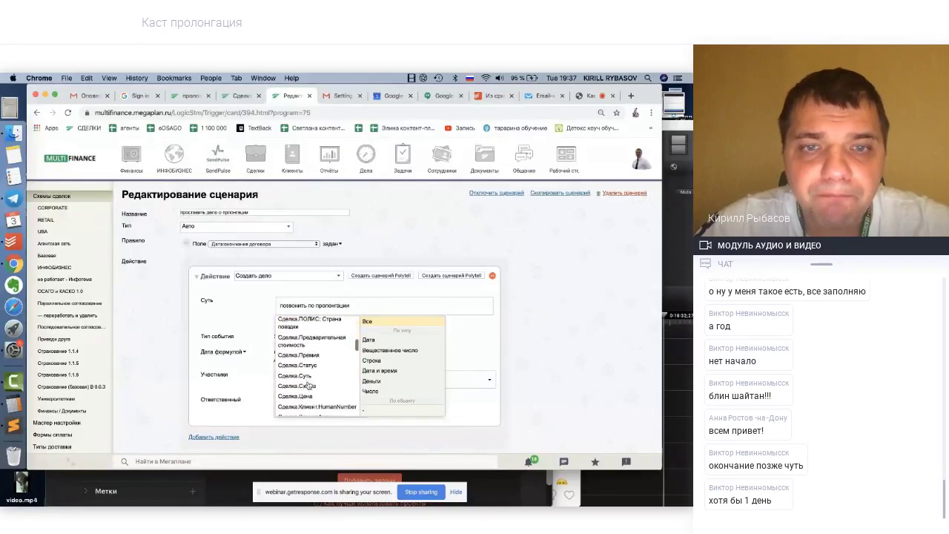
scroll(308, 385, "down", 2)
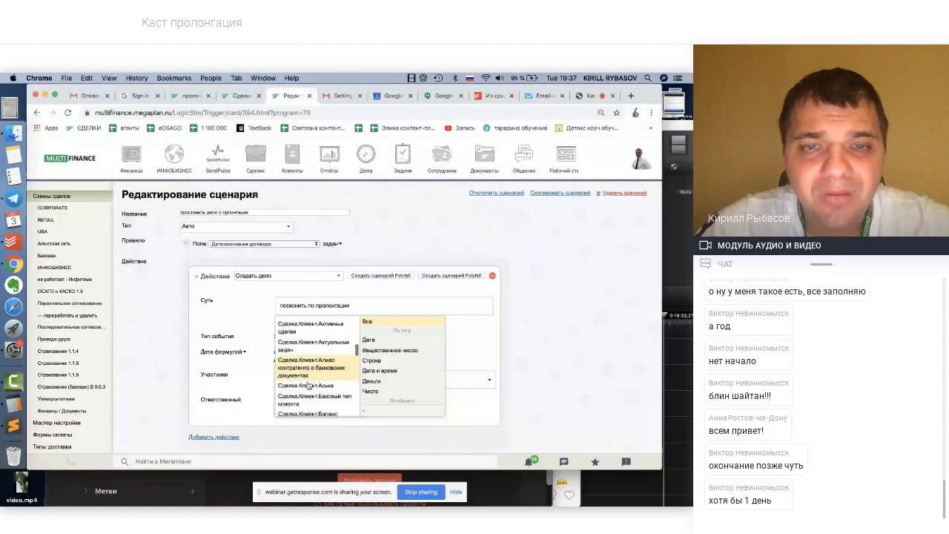
scroll(309, 385, "down", 3)
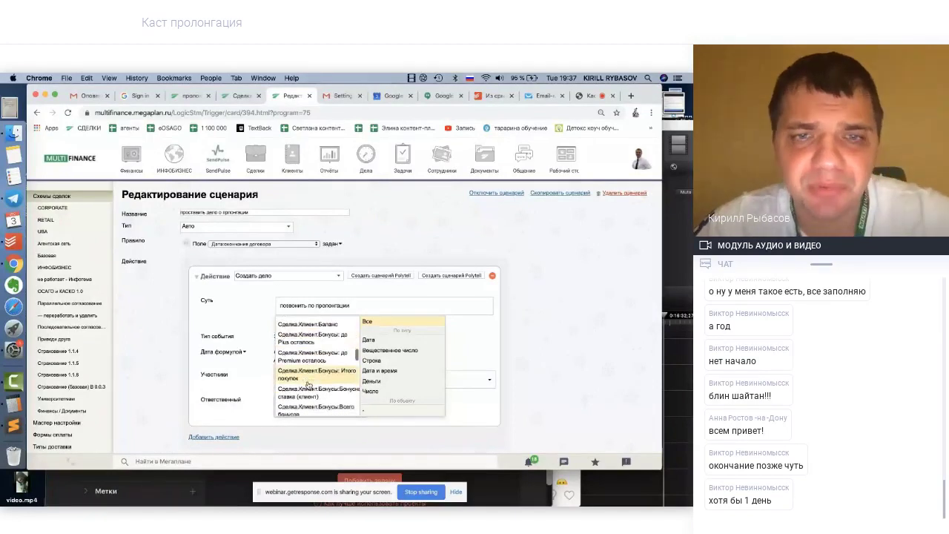
scroll(308, 385, "down", 1)
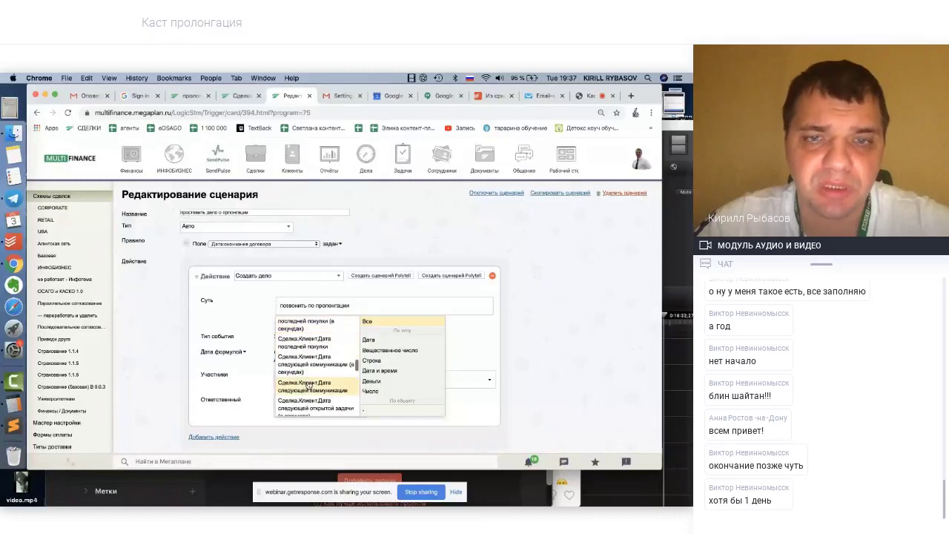
scroll(309, 385, "down", 3)
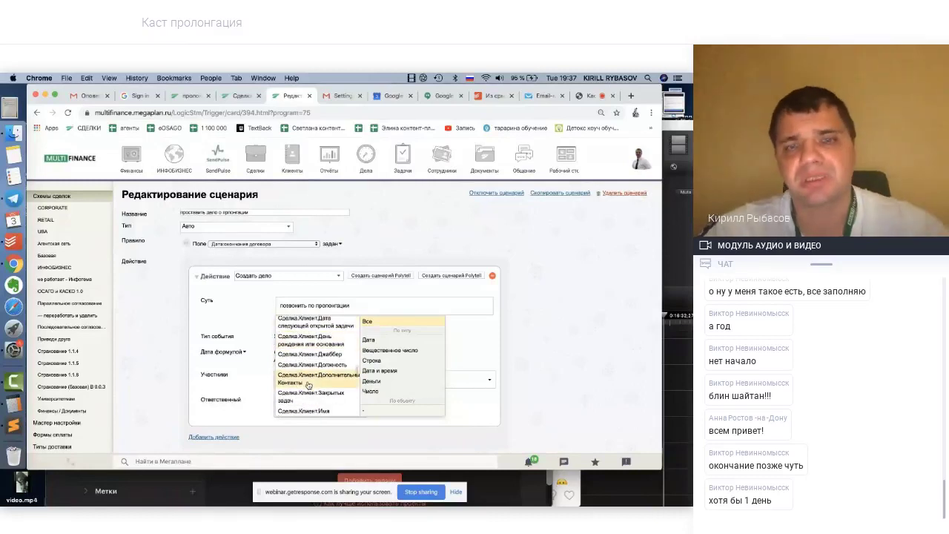
scroll(309, 385, "down", 2)
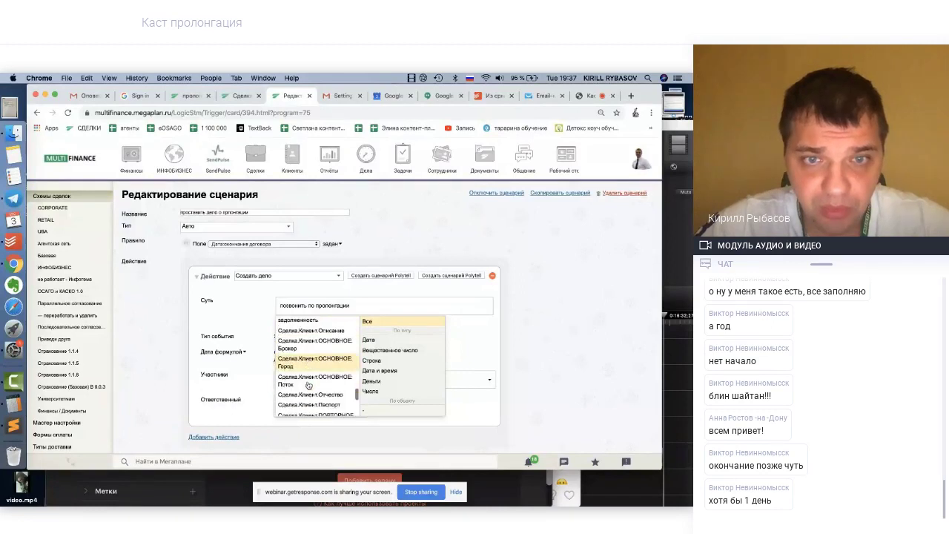
scroll(308, 385, "down", 1)
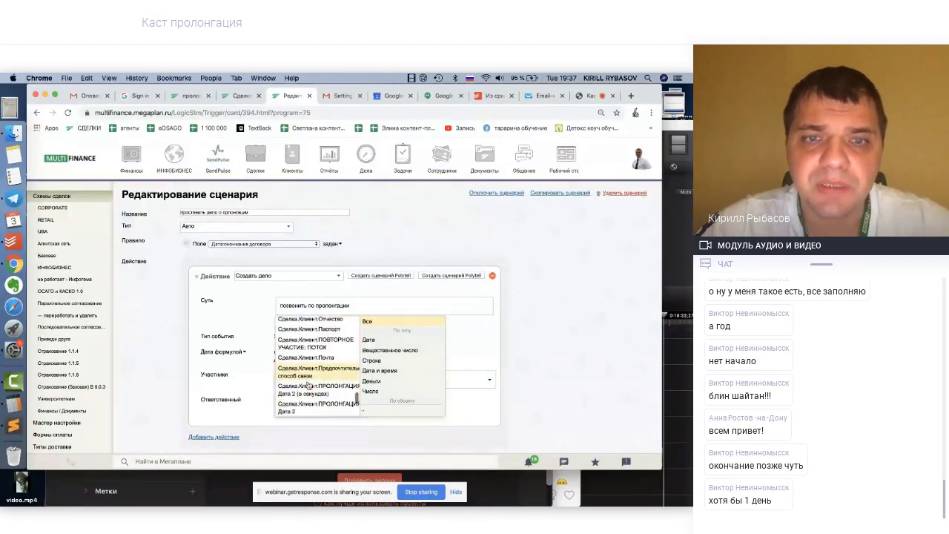
scroll(309, 385, "down", 1)
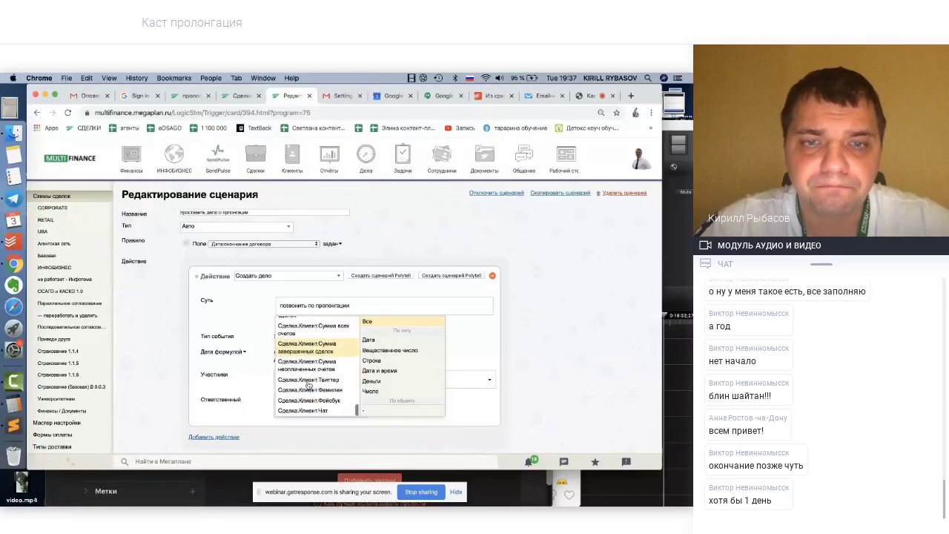
scroll(308, 384, "up", 10)
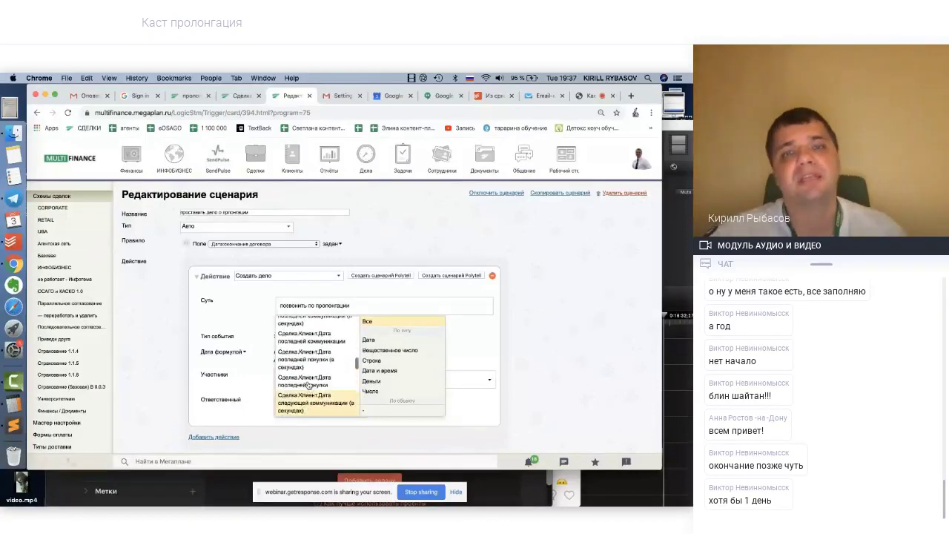
scroll(308, 384, "up", 2)
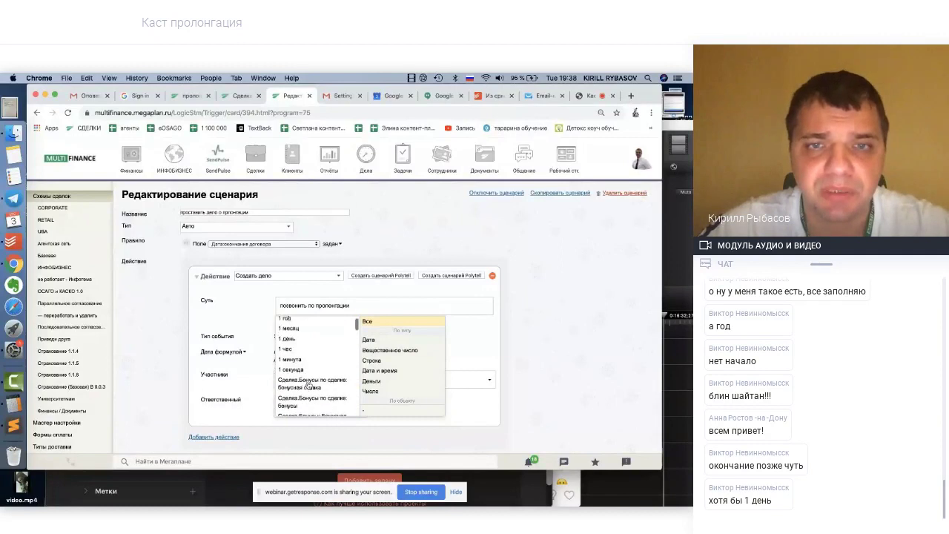
Leave the Суть 'позвонить по пролонгации' unchanged and go back to the пролонгация deals list
left_click(356, 306)
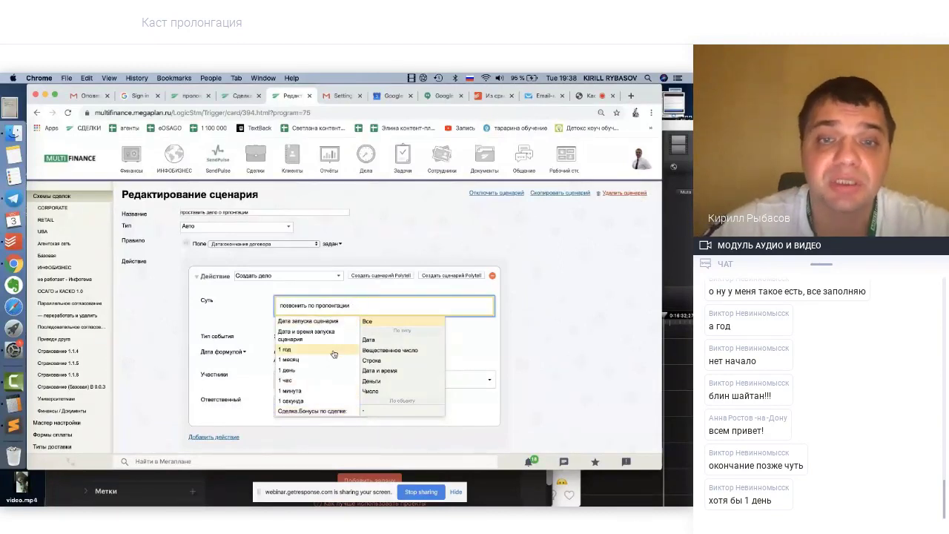
scroll(333, 355, "down", 2)
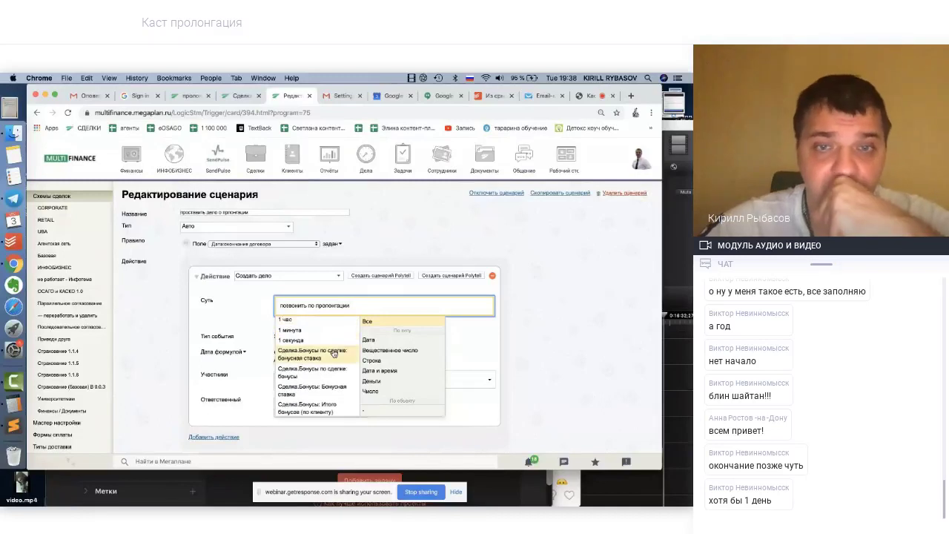
scroll(334, 354, "down", 4)
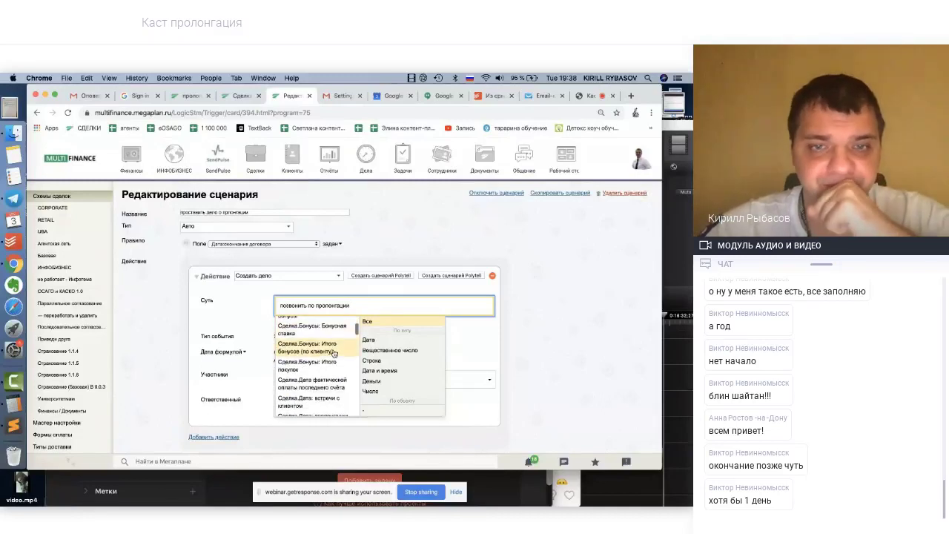
scroll(334, 354, "down", 2)
scroll(333, 354, "down", 5)
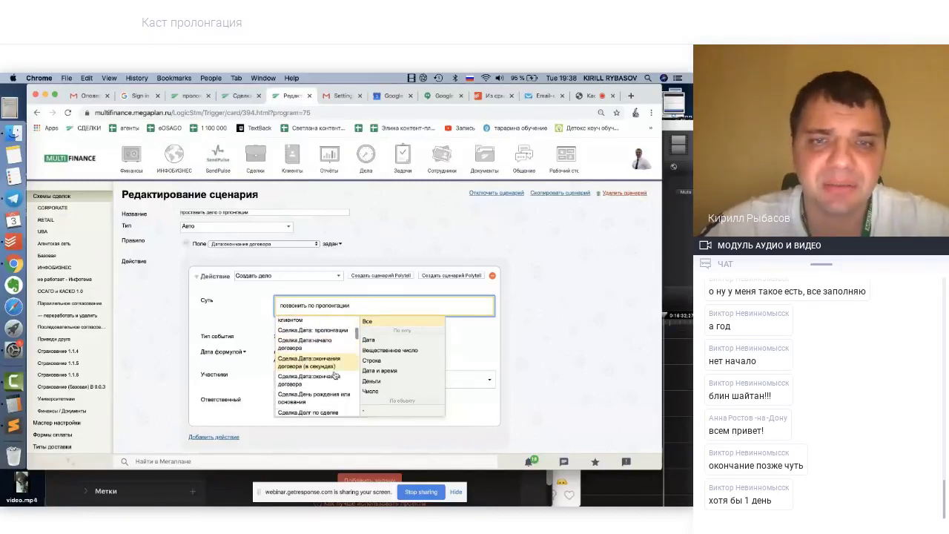
scroll(334, 386, "down", 3)
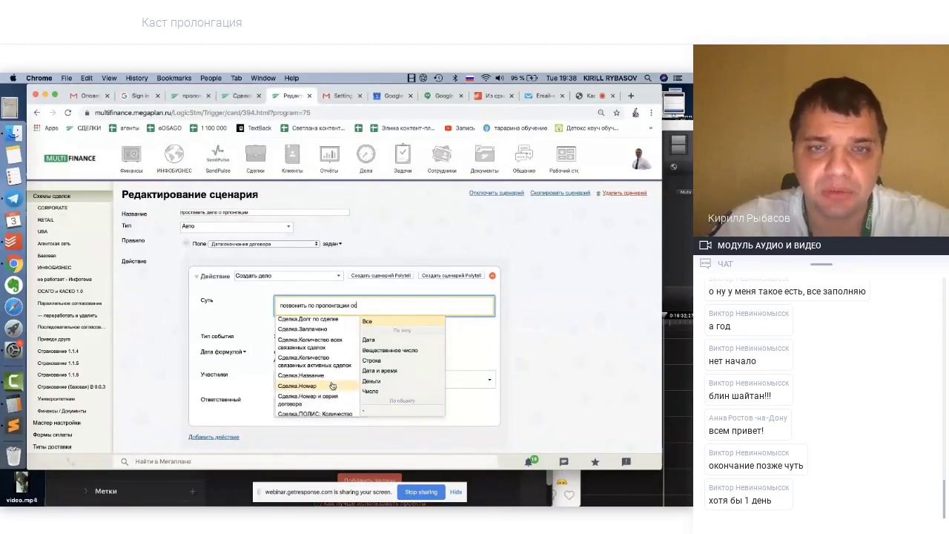
left_click(566, 261)
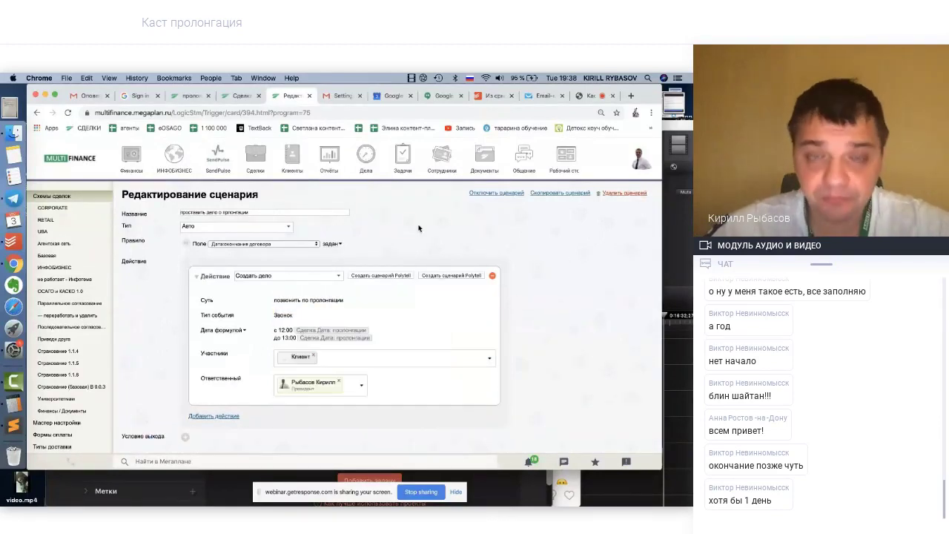
left_click(286, 298)
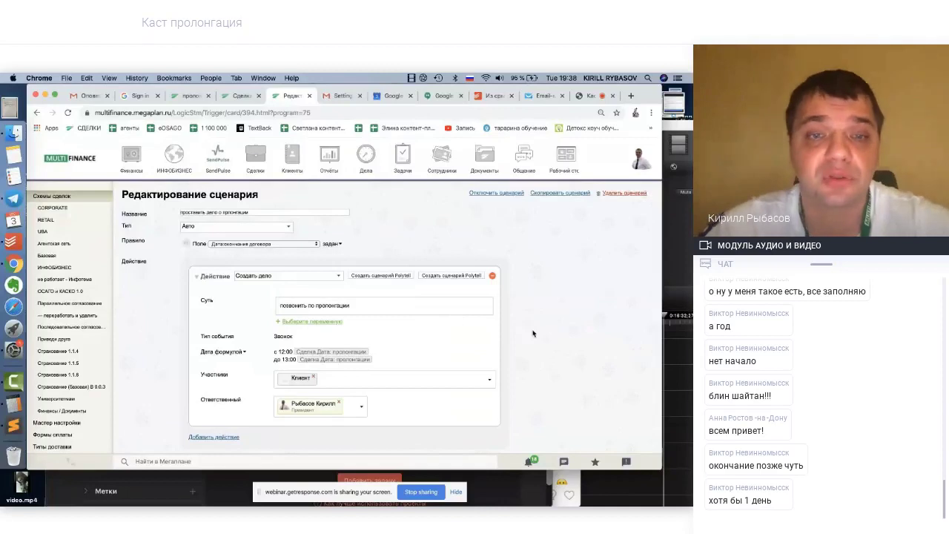
scroll(531, 334, "down", 2)
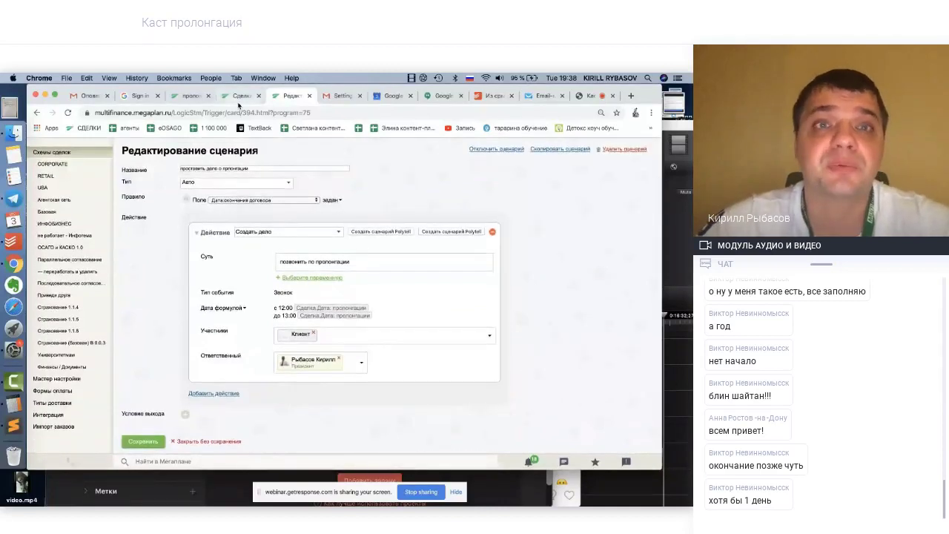
left_click(188, 97)
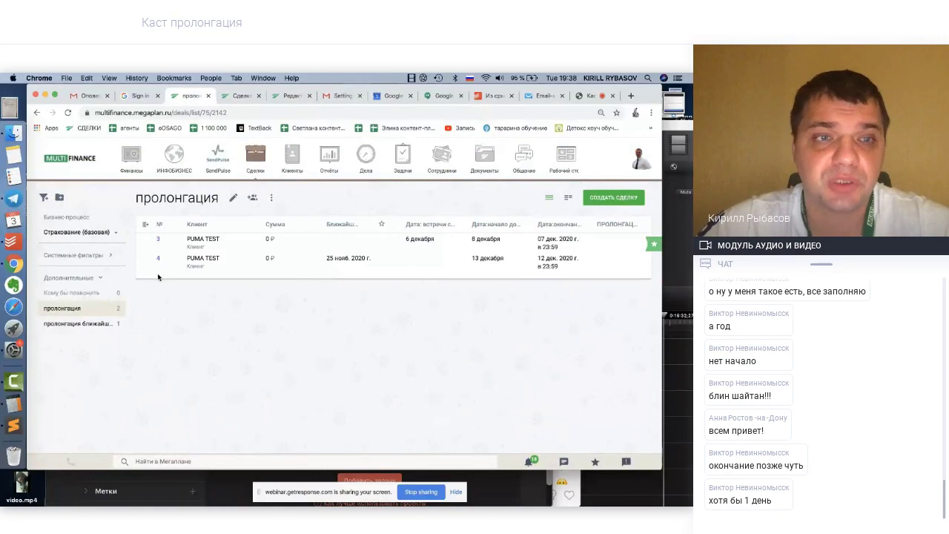
Select the 'пролонгация ближайшее дело' filter and open its conditions for editing
left_click(74, 325)
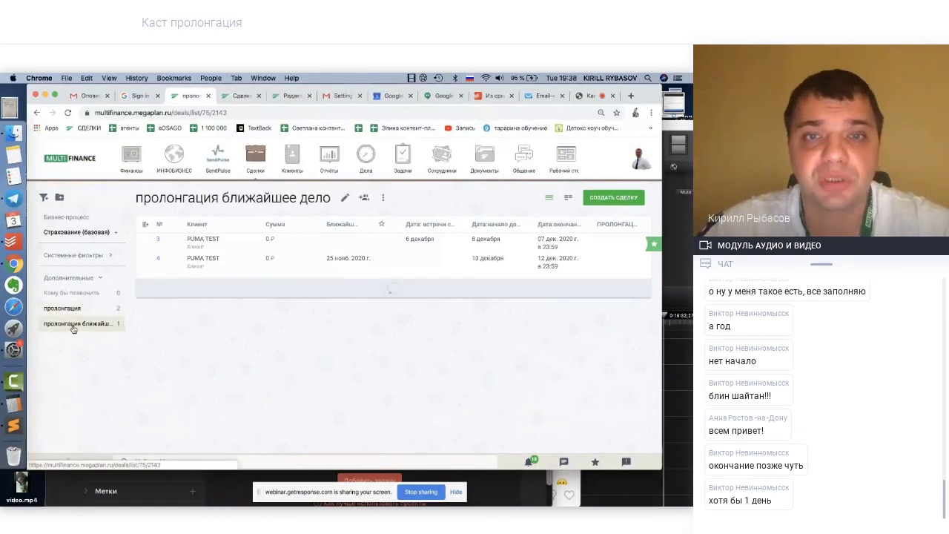
left_click(69, 311)
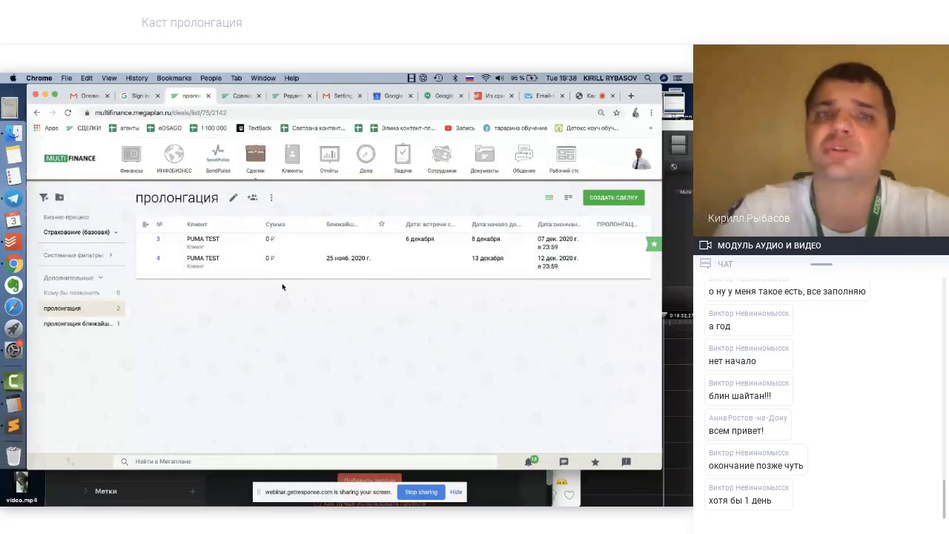
left_click(77, 327)
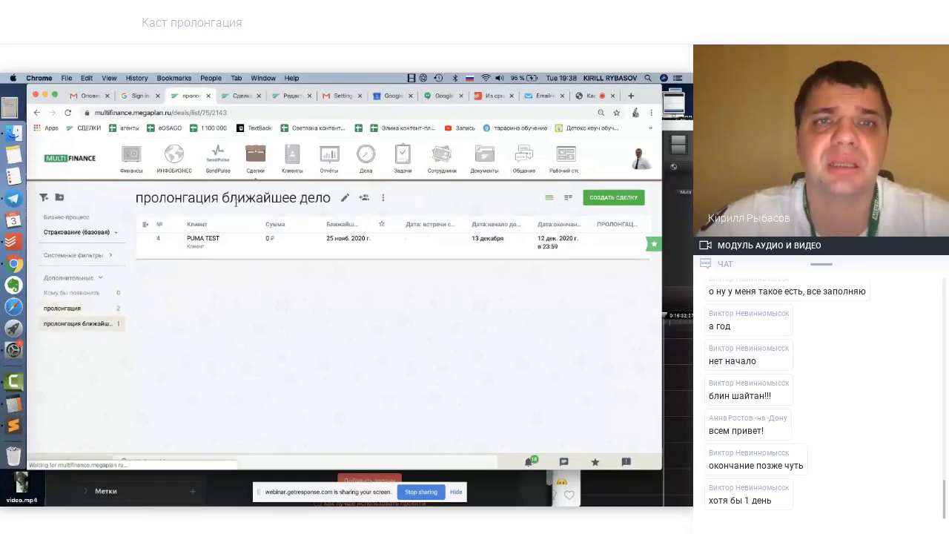
left_click(345, 199)
Add a condition Статус это ФИНИШ to the filter and save it
left_click(368, 221)
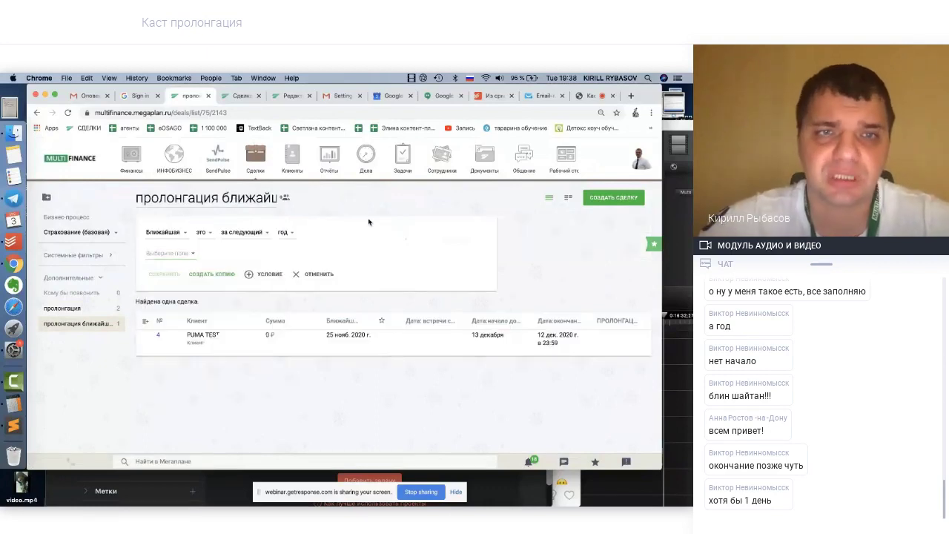
left_click(150, 254)
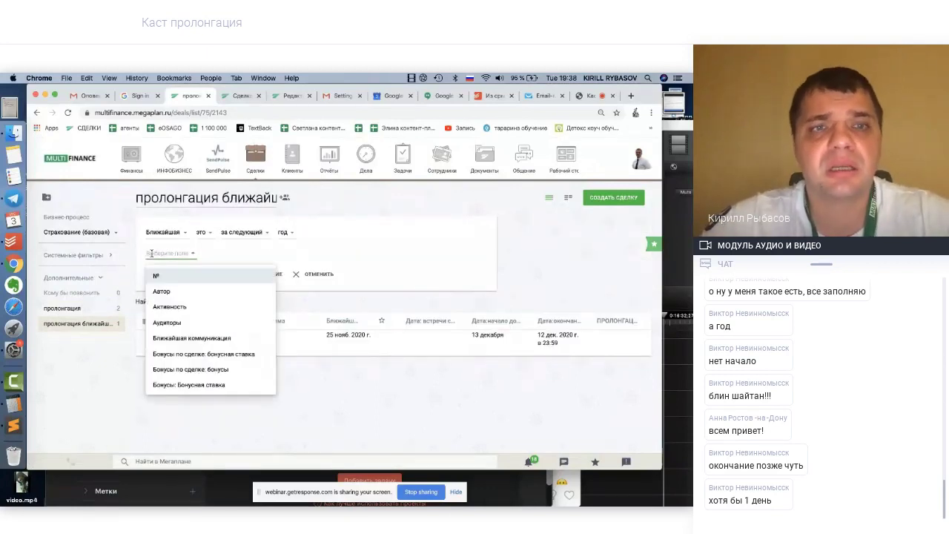
type("ста")
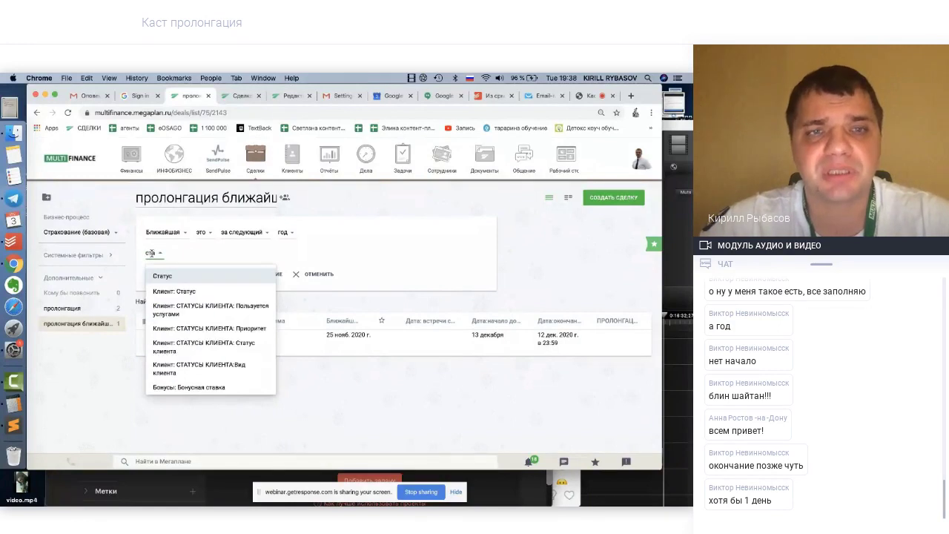
left_click(160, 277)
left_click(236, 257)
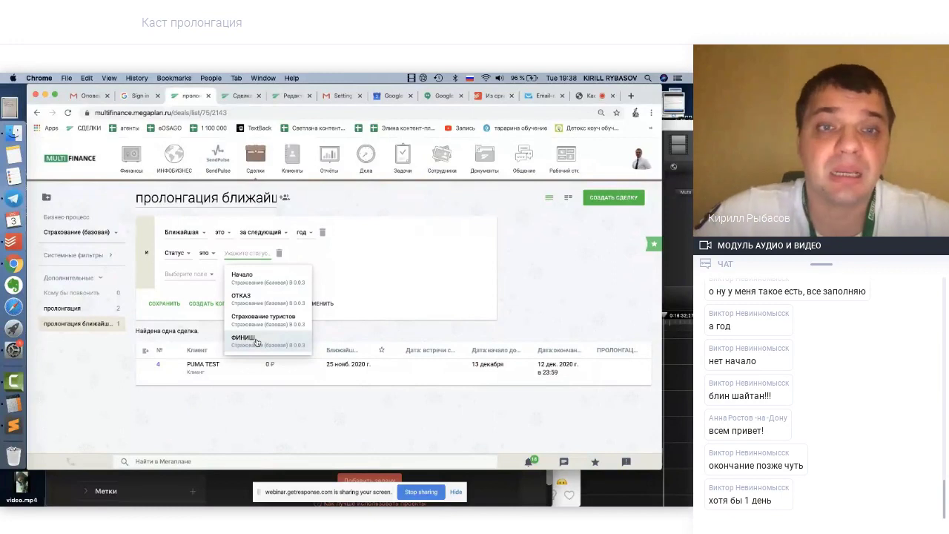
left_click(256, 340)
left_click(469, 198)
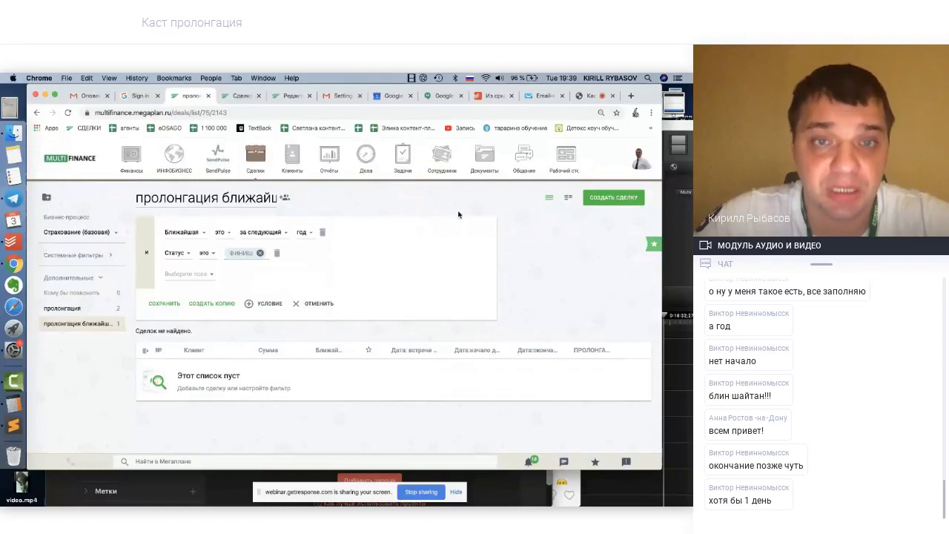
left_click(172, 274)
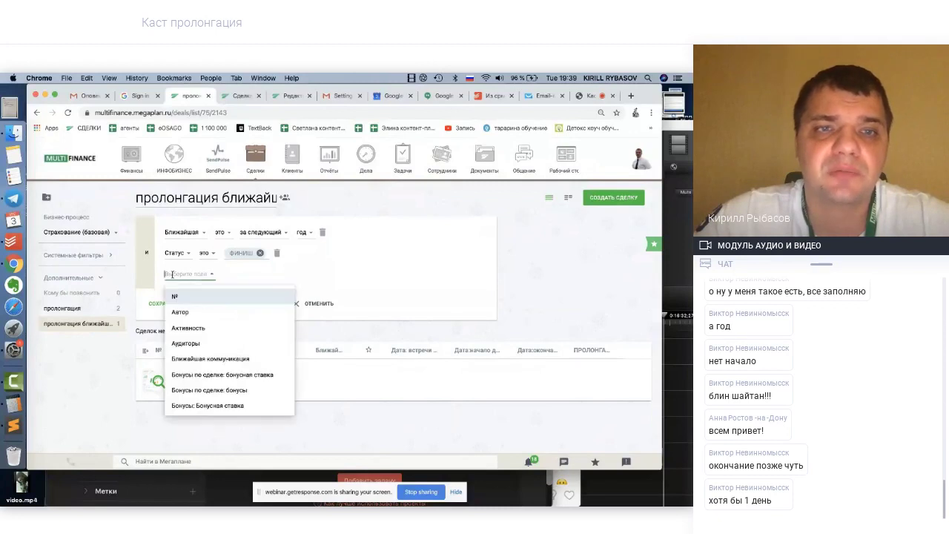
left_click(282, 276)
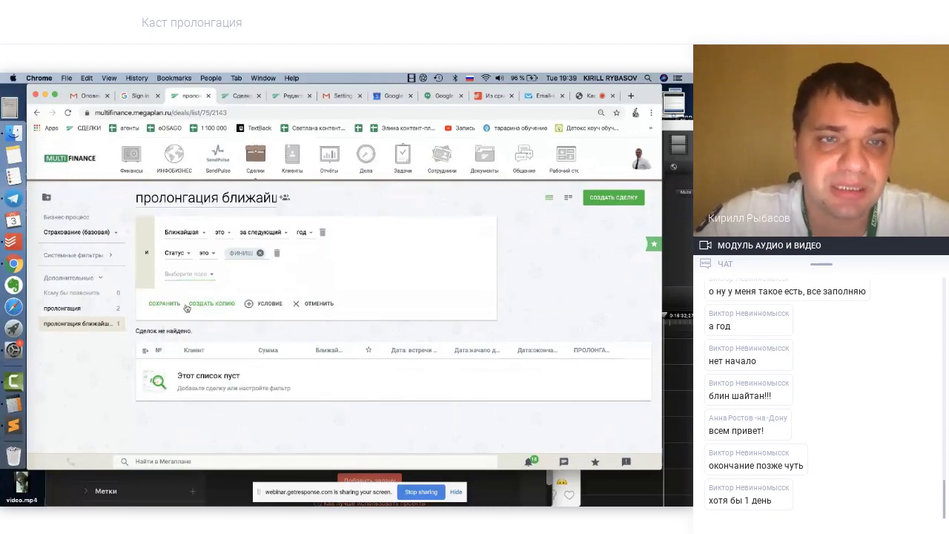
left_click(171, 306)
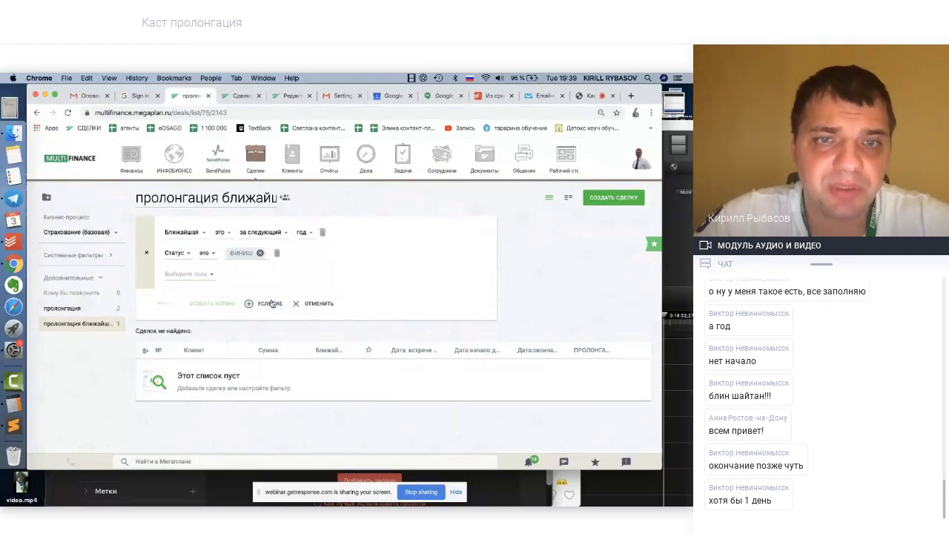
Add a Статус column to the пролонгация list and open deal 4 in a new tab
left_click(74, 309)
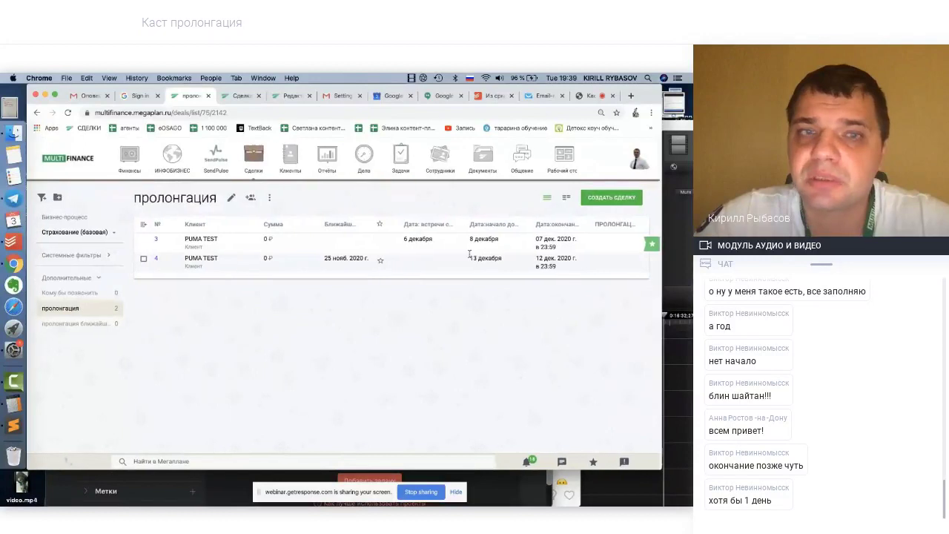
left_click(144, 225)
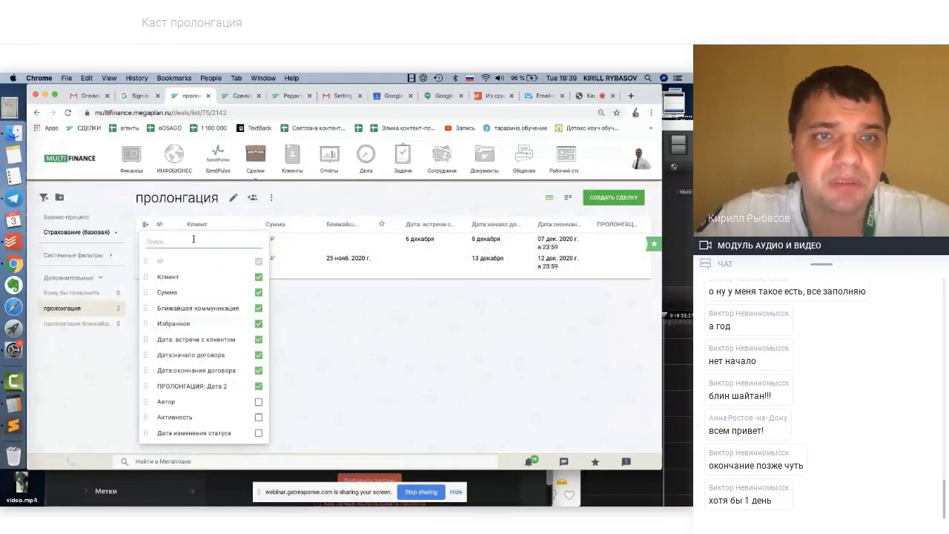
type("ста")
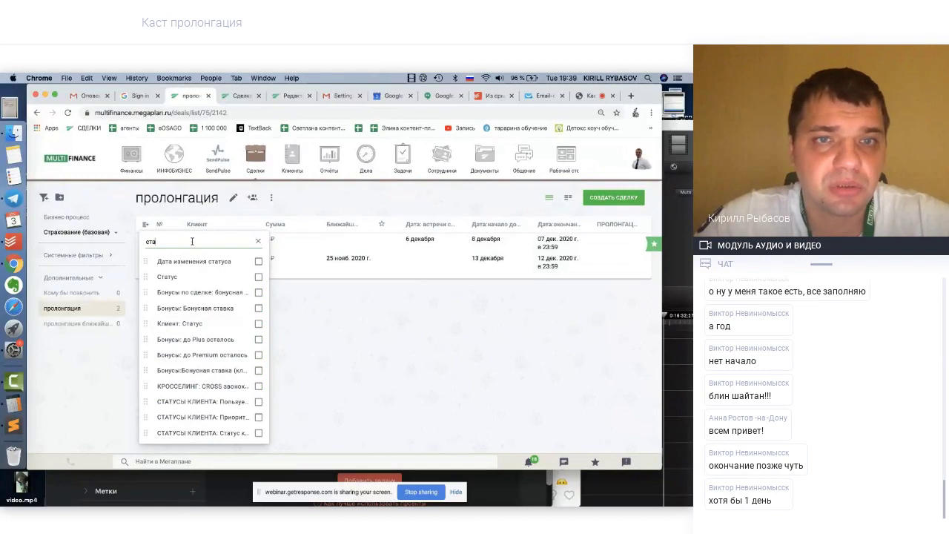
left_click(258, 276)
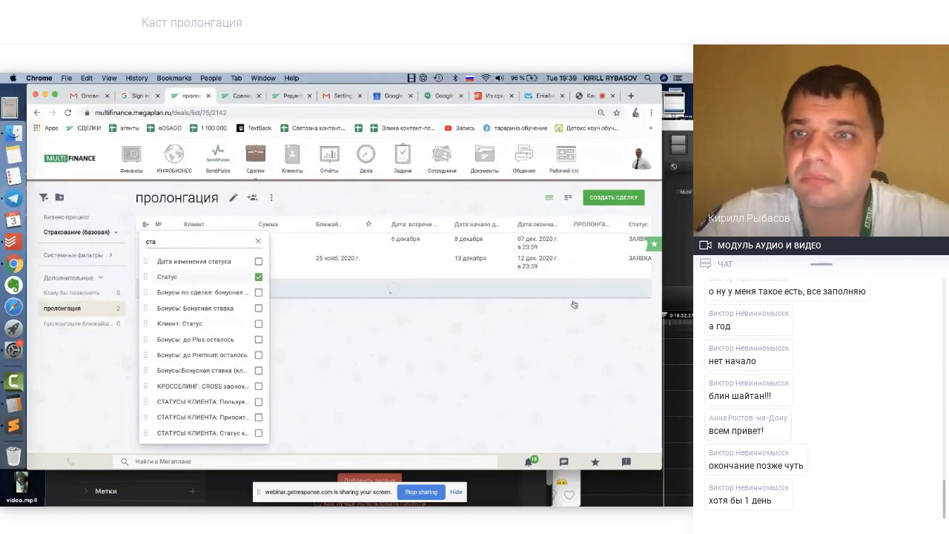
left_click(454, 332)
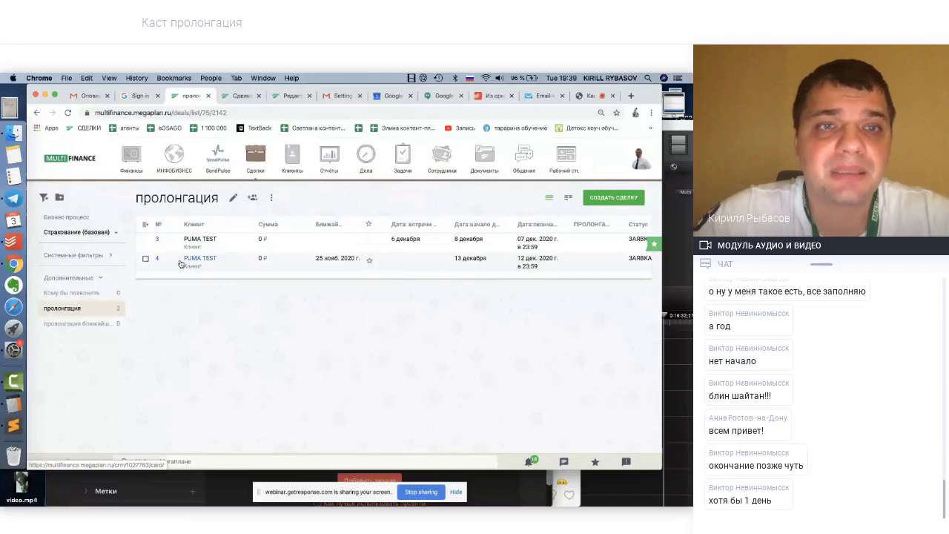
right_click(157, 259)
left_click(174, 264)
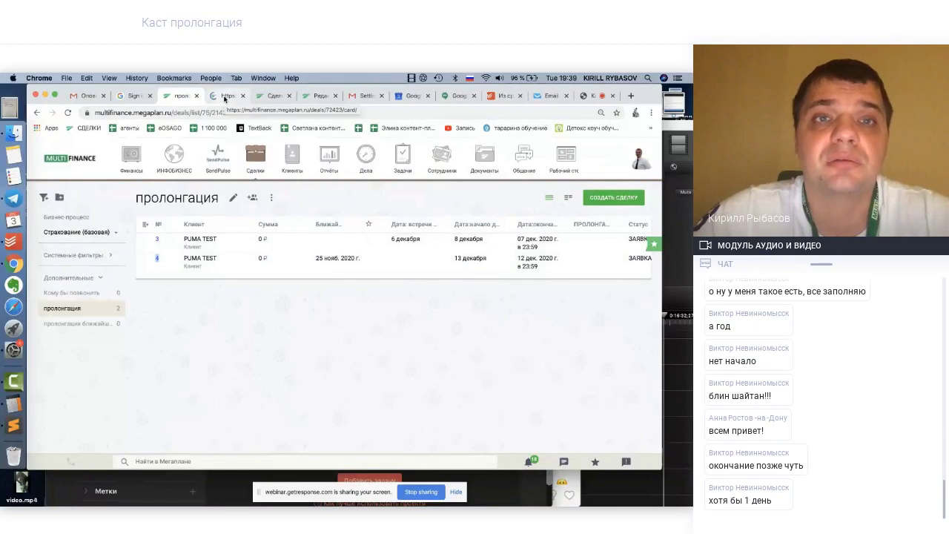
Try changing deal 4 с PUMA TEST's status to Финиш; the change is refused, so dismiss the notice
left_click(224, 96)
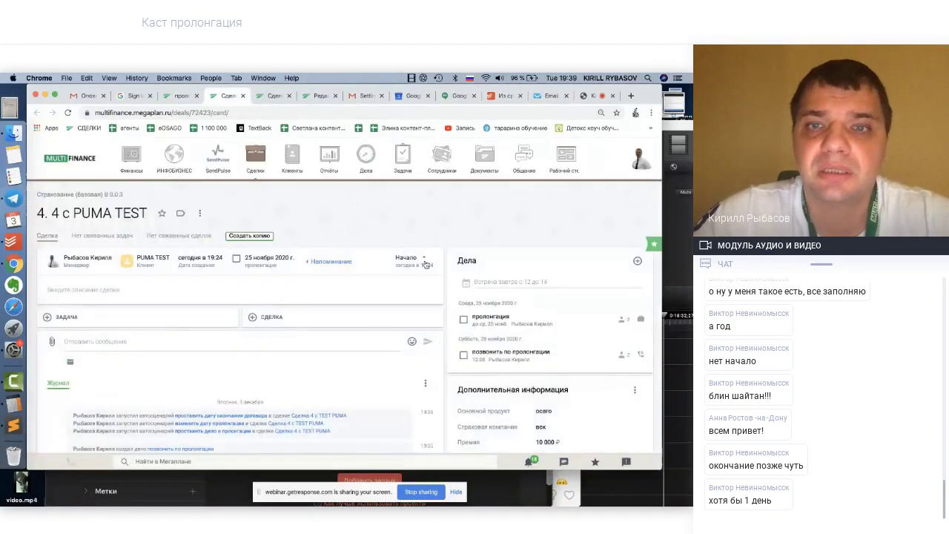
left_click(424, 260)
left_click(373, 325)
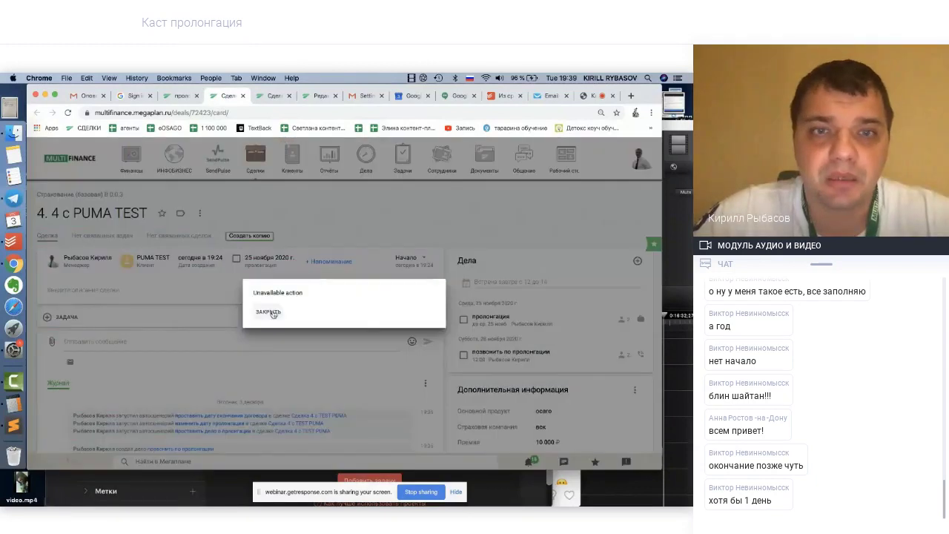
left_click(273, 314)
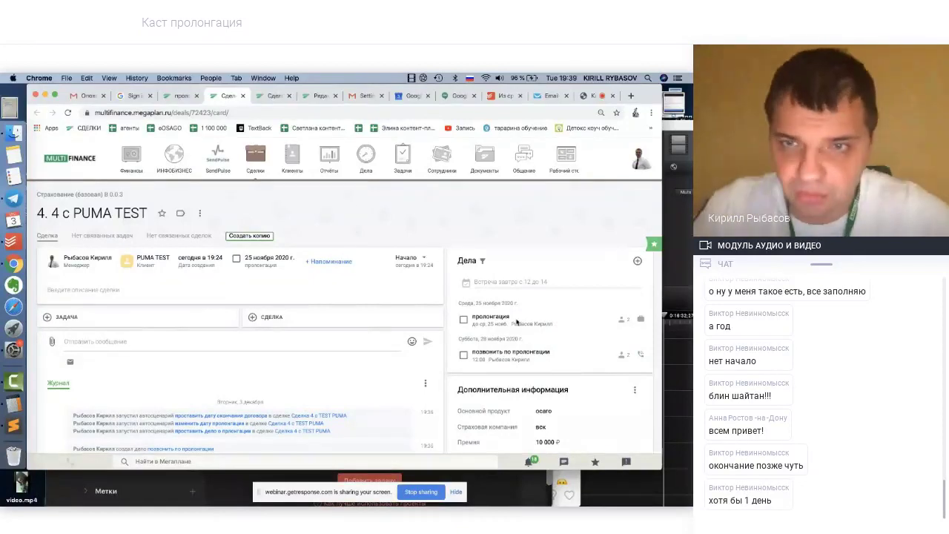
Bring the GetResponse webinar screen-sharing page forward
scroll(507, 407, "down", 3)
scroll(385, 299, "up", 3)
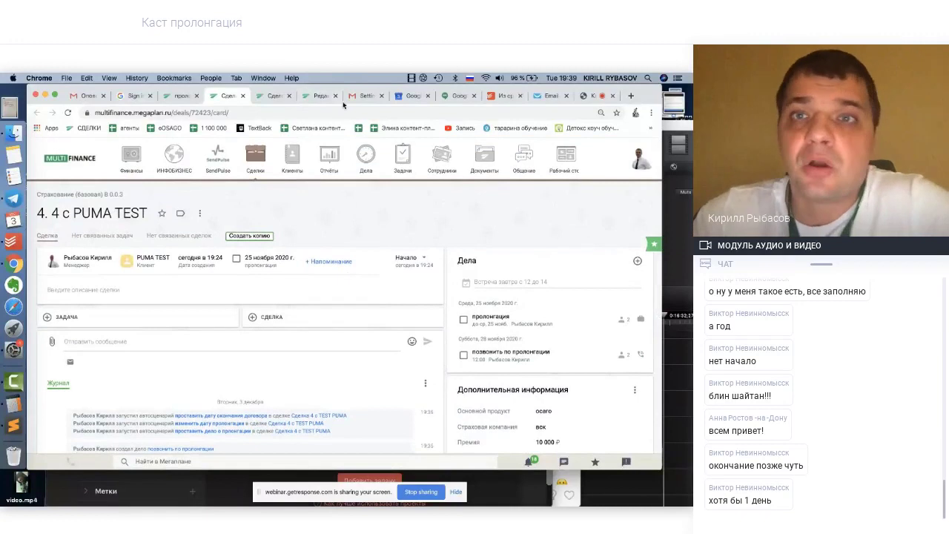
left_click(592, 97)
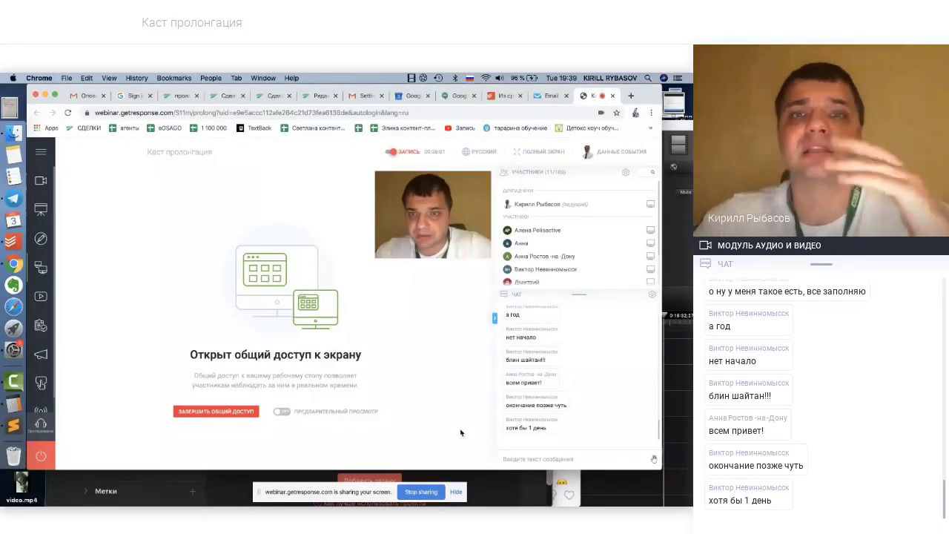
Leave the webinar screen-sharing page for Megaplan's пролонгация list with two PUMA TEST deals
scroll(568, 356, "up", 1)
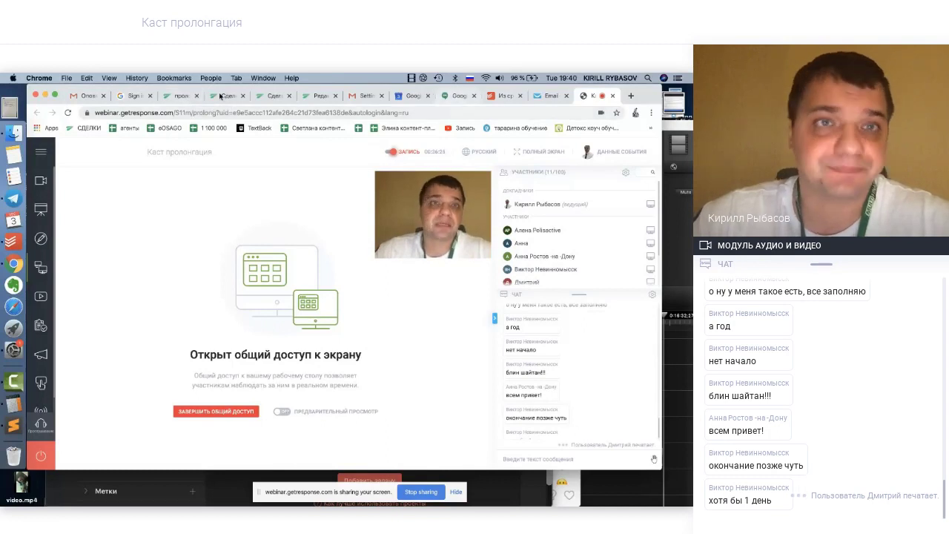
left_click(178, 97)
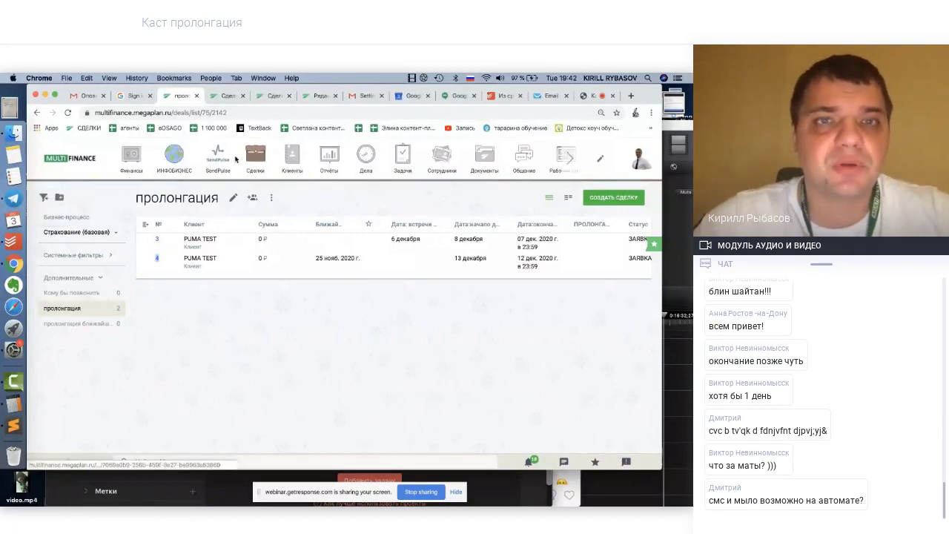
Go via the Сделки list to Клиенты, landing on the empty '-- well done (сегодня) | u' filter
mouse_move(252, 157)
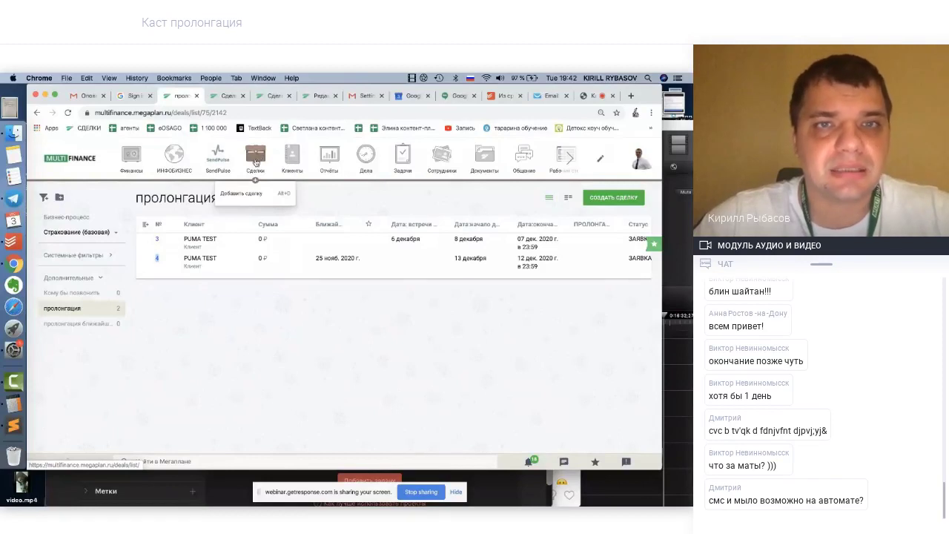
left_click(256, 159)
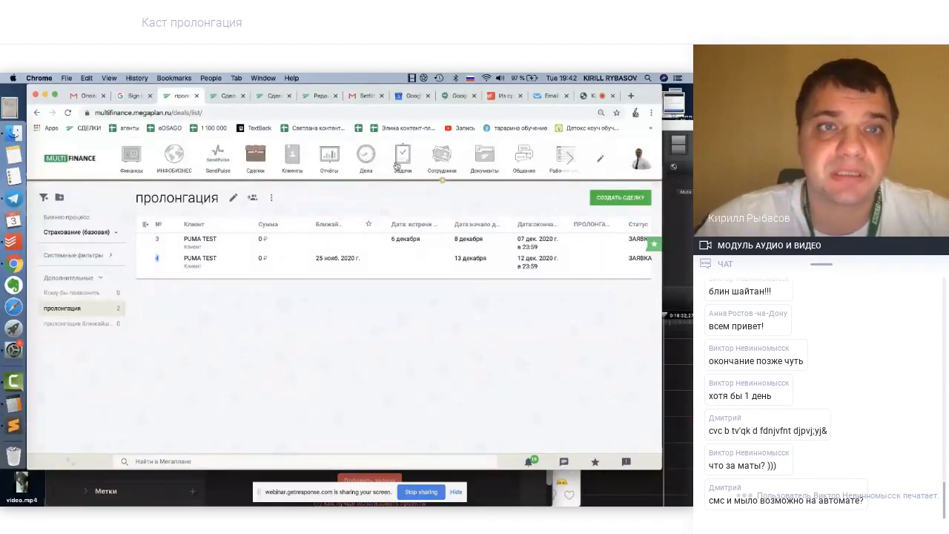
left_click(293, 160)
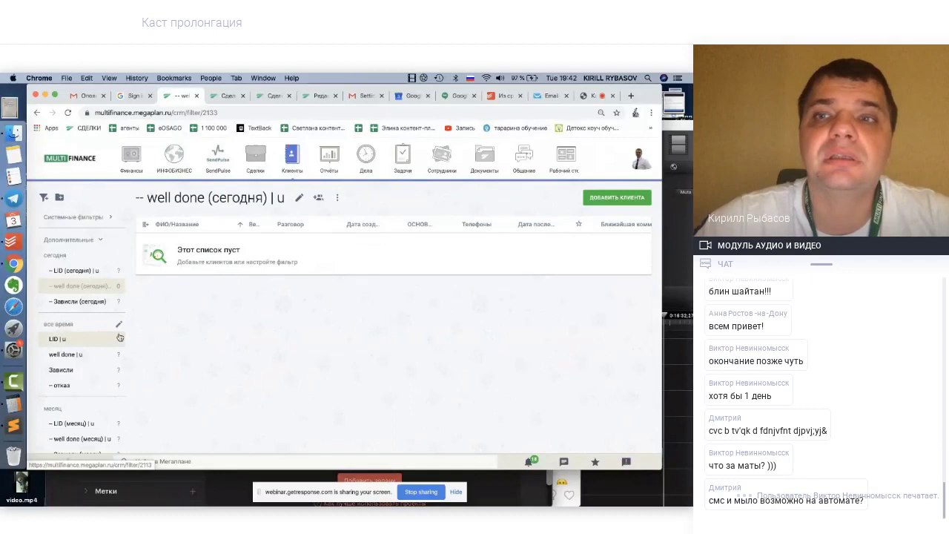
Create a new client filter titled 'пролонгация вебинар тест'
left_click(44, 198)
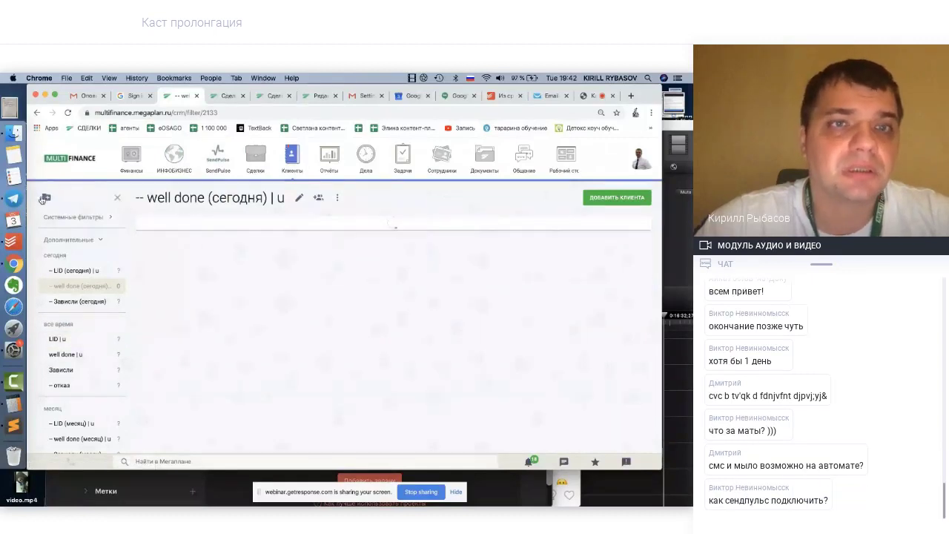
left_click(172, 199)
type("пролон")
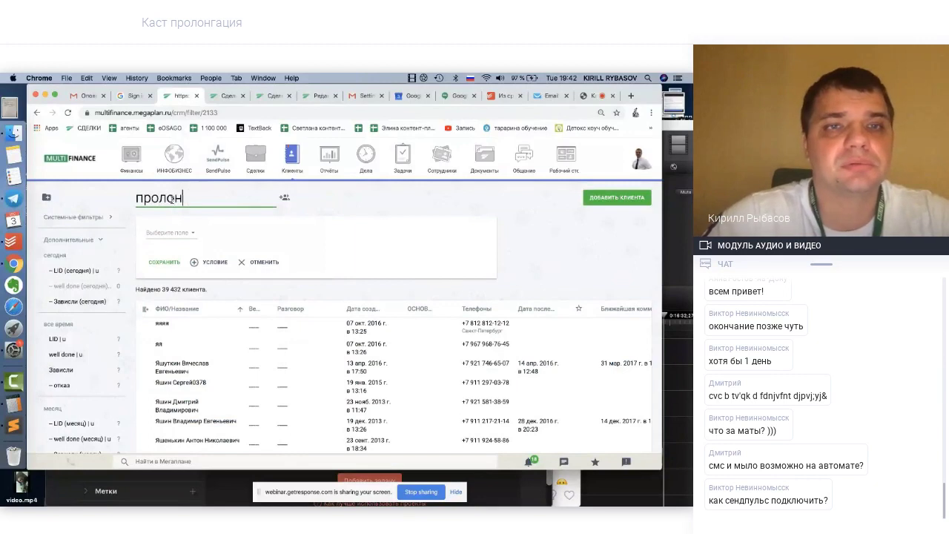
type("гация ве")
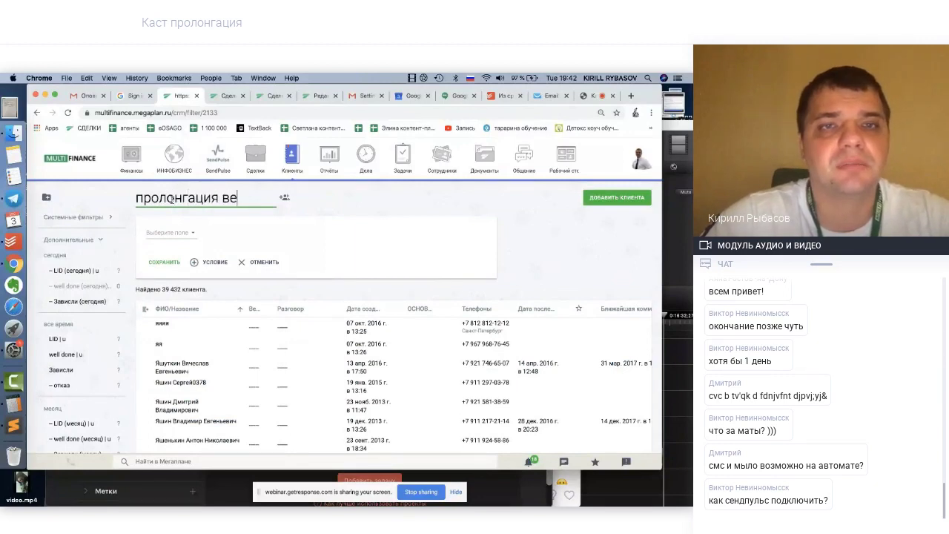
type("бинар")
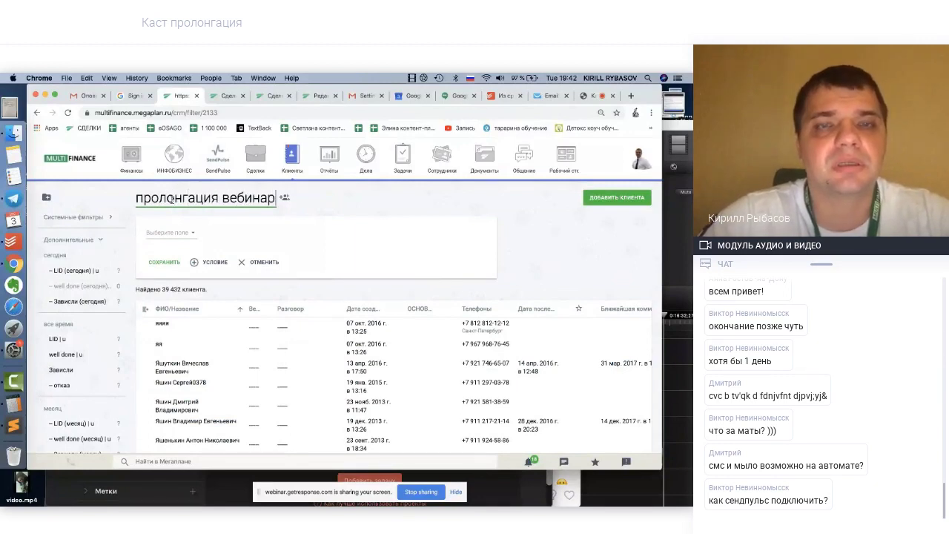
type(" тест")
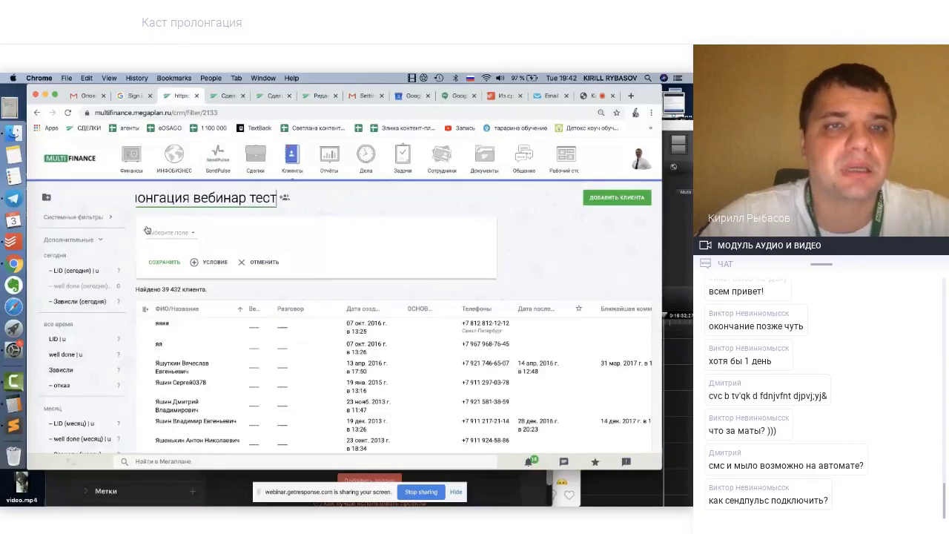
Add the condition Количество сделок больше или равно 1
left_click(148, 232)
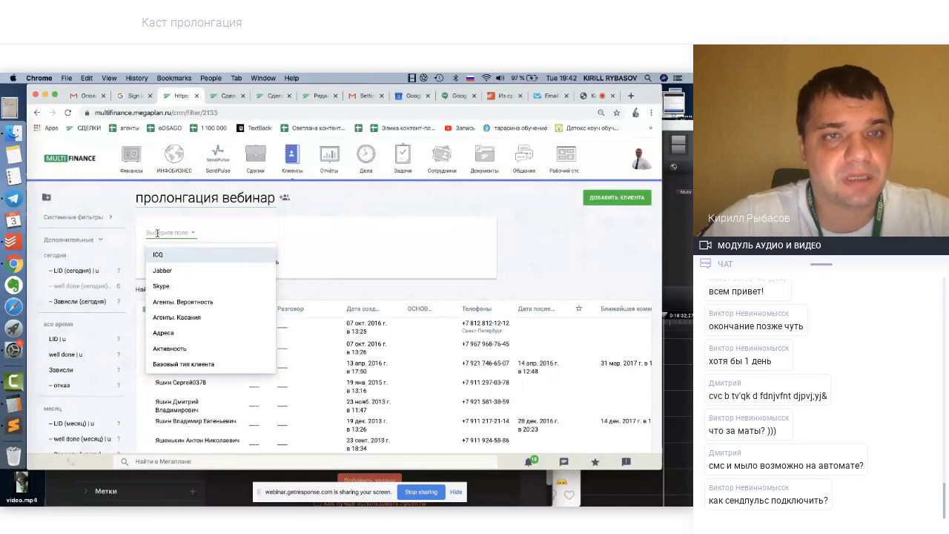
type("ст")
key("BackSpace")
key("BackSpace")
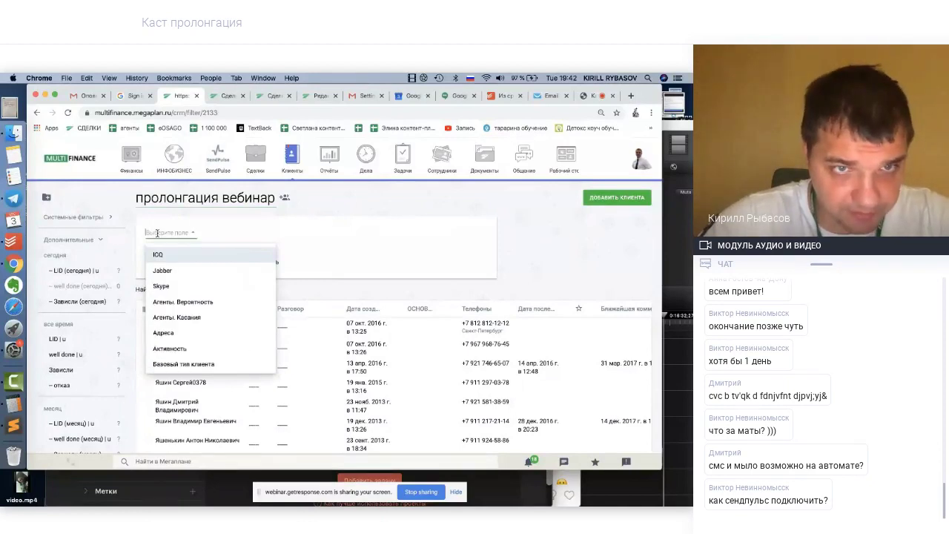
type("сдел")
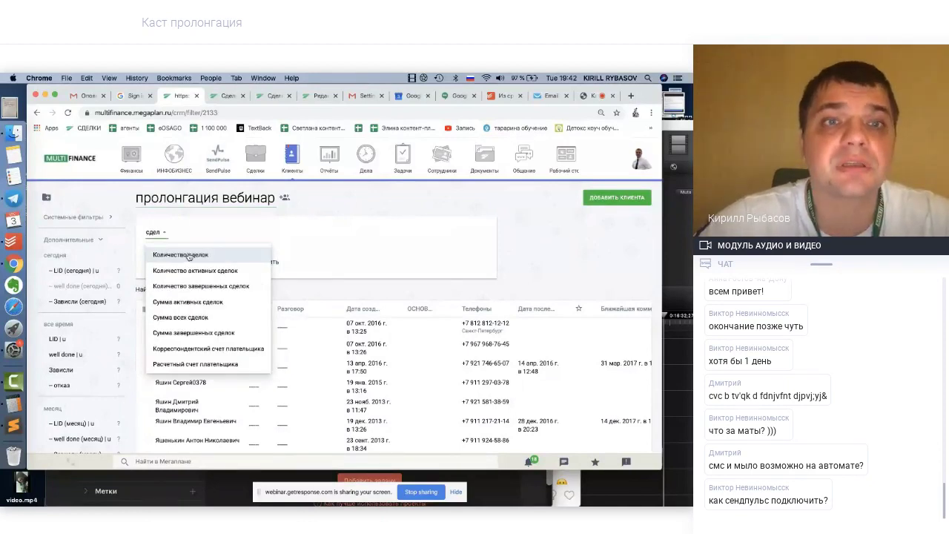
left_click(189, 256)
left_click(211, 233)
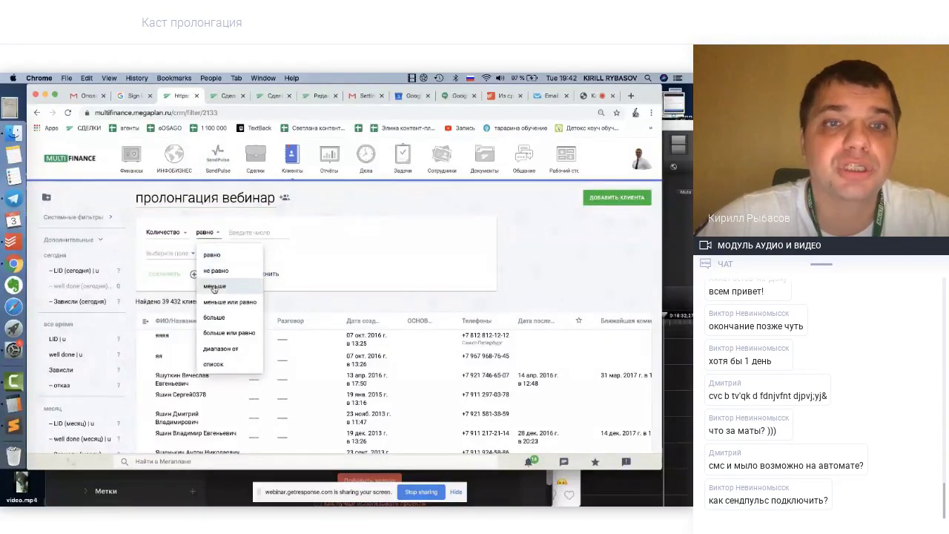
left_click(226, 333)
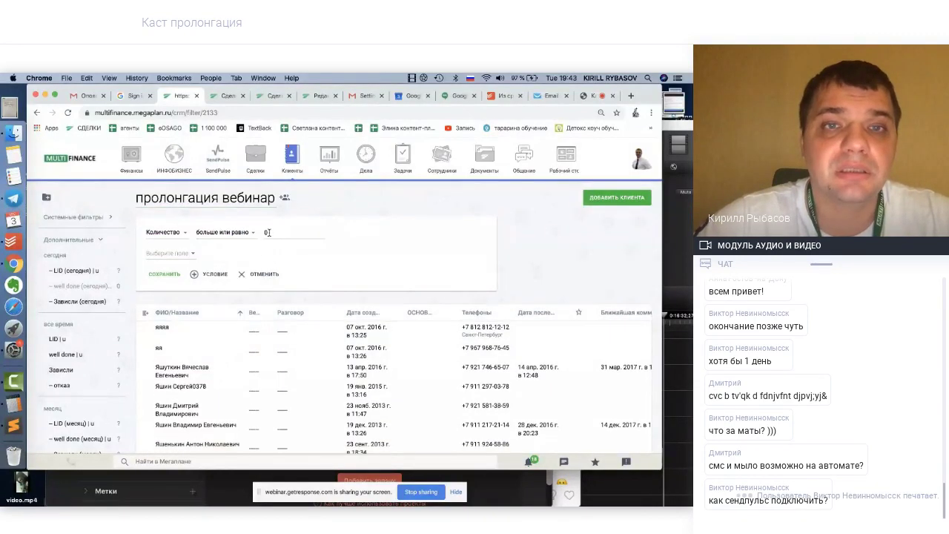
key("BackSpace")
type("1")
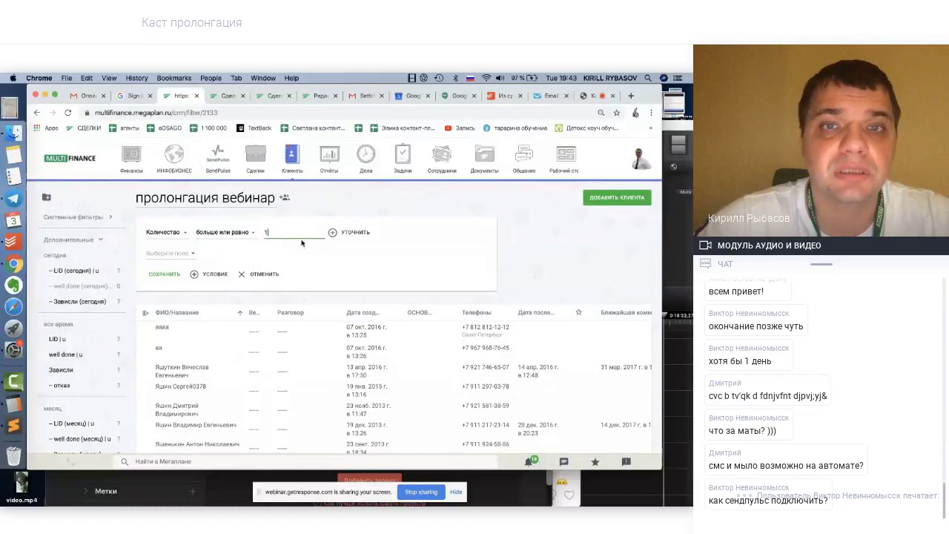
Refine the counted deals to schema Страхование (базовая) В 0.0.3
left_click(331, 233)
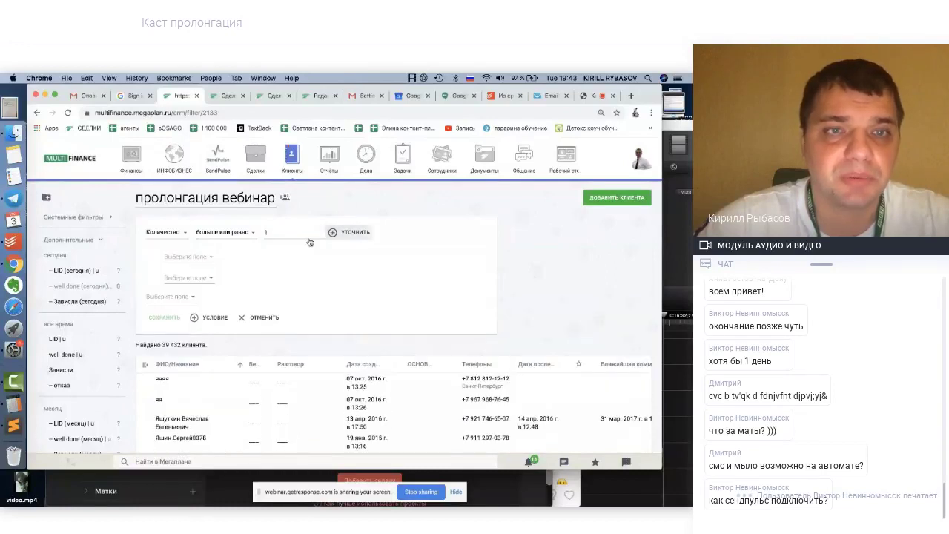
left_click(202, 258)
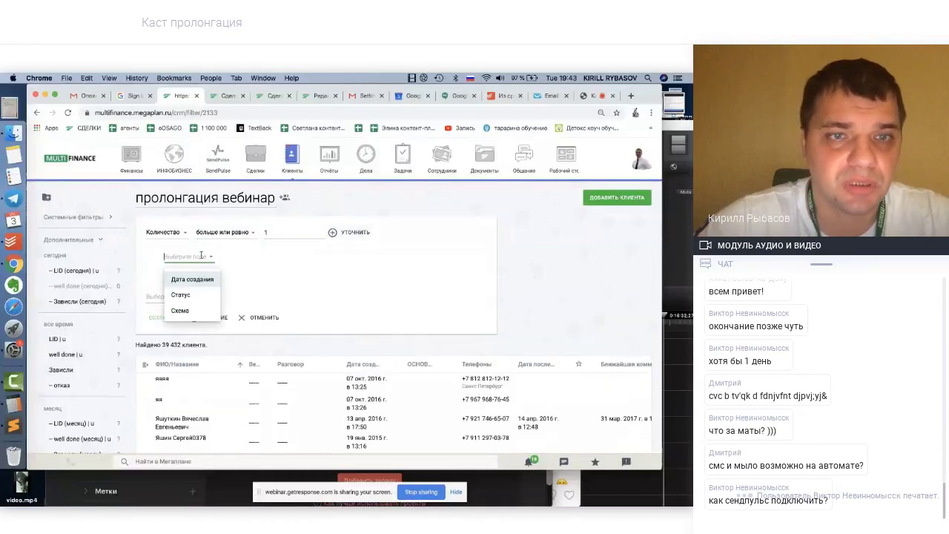
left_click(181, 310)
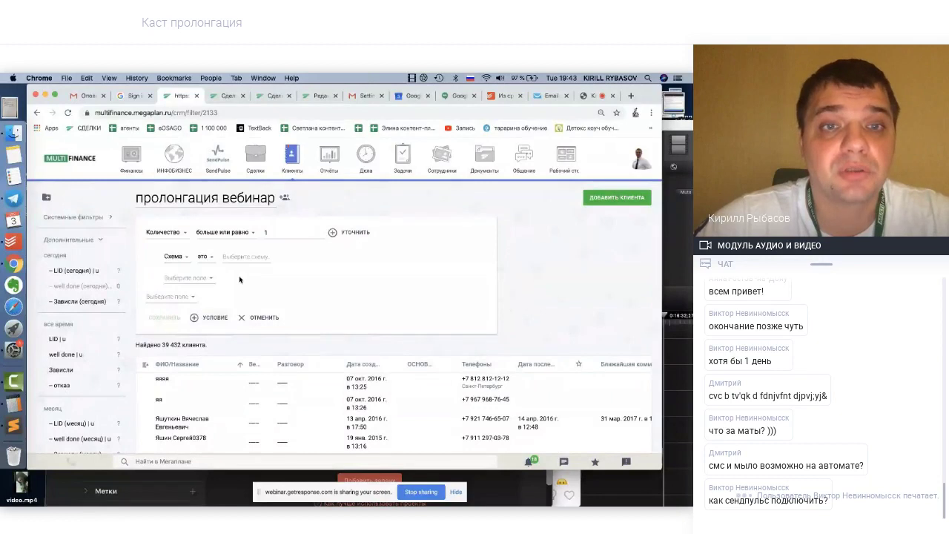
left_click(252, 256)
left_click(272, 279)
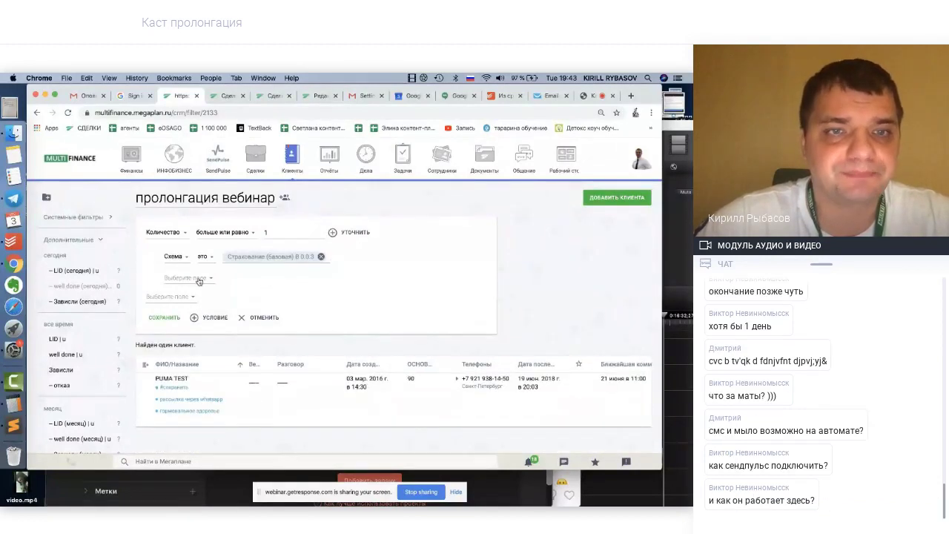
left_click(199, 280)
scroll(201, 287, "down", 1)
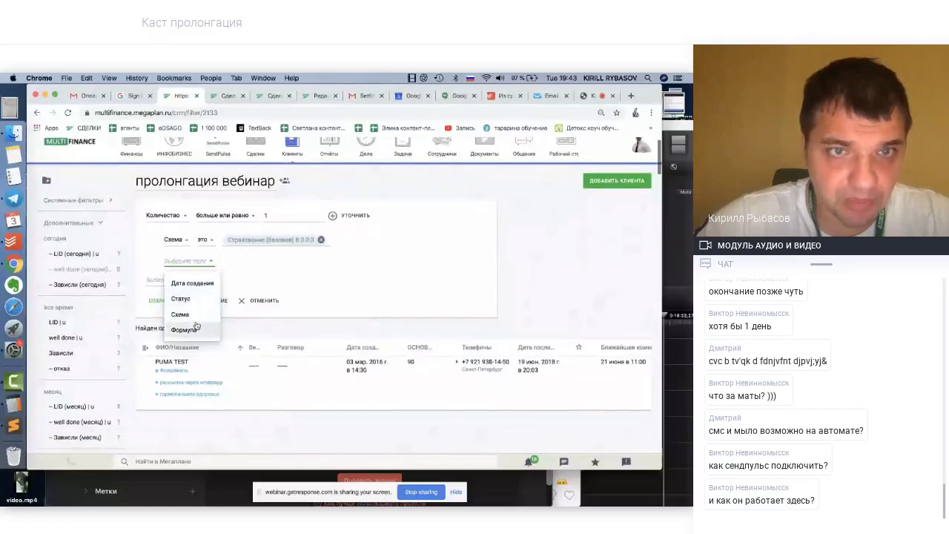
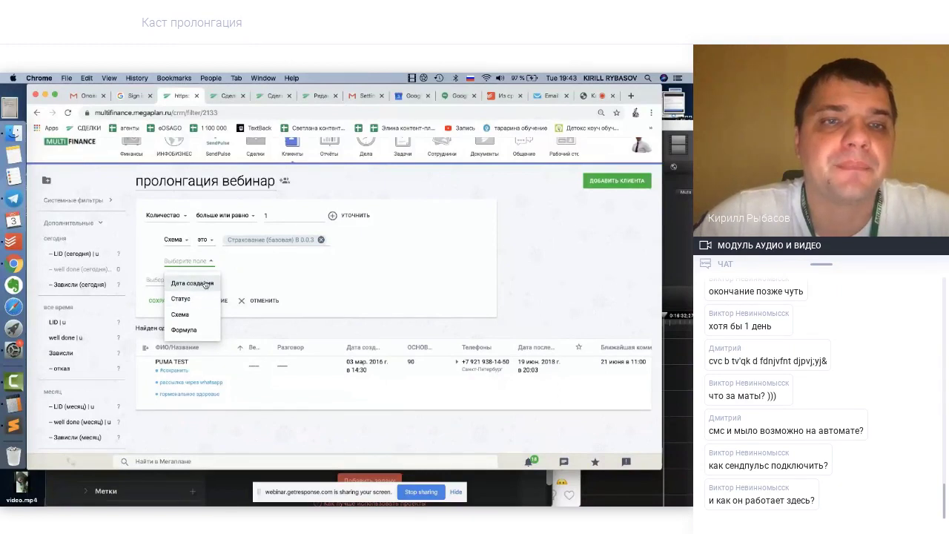
Add a Формула condition row to the client filter and browse its variable list
left_click(195, 331)
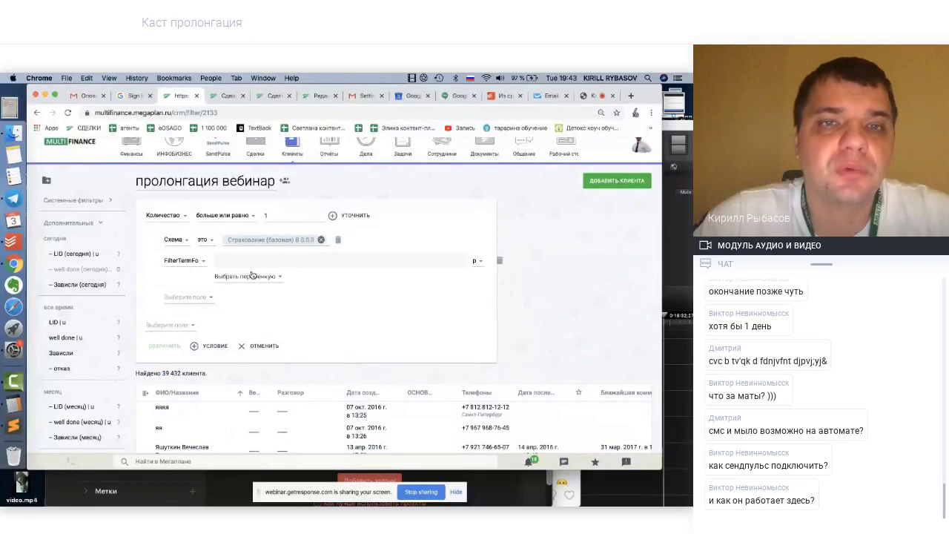
left_click(257, 276)
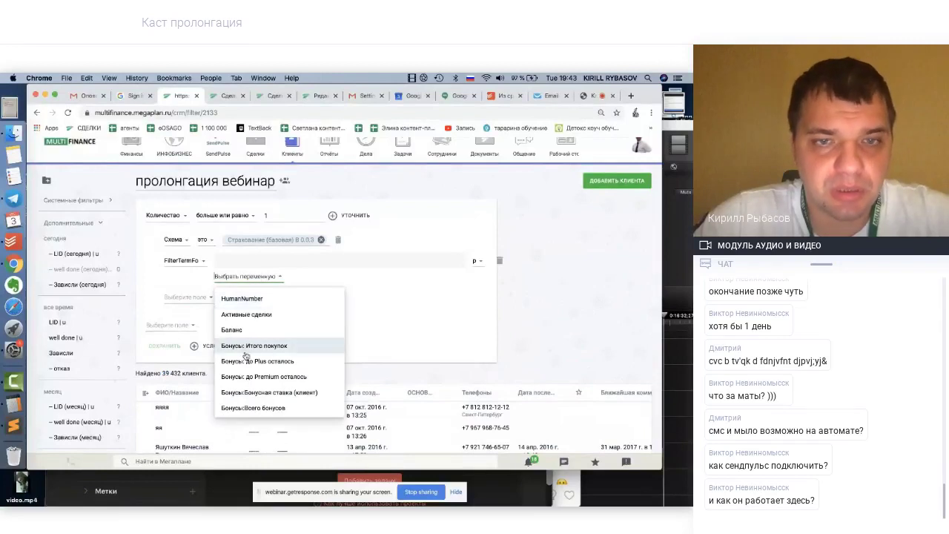
scroll(245, 356, "down", 10)
scroll(245, 357, "down", 1)
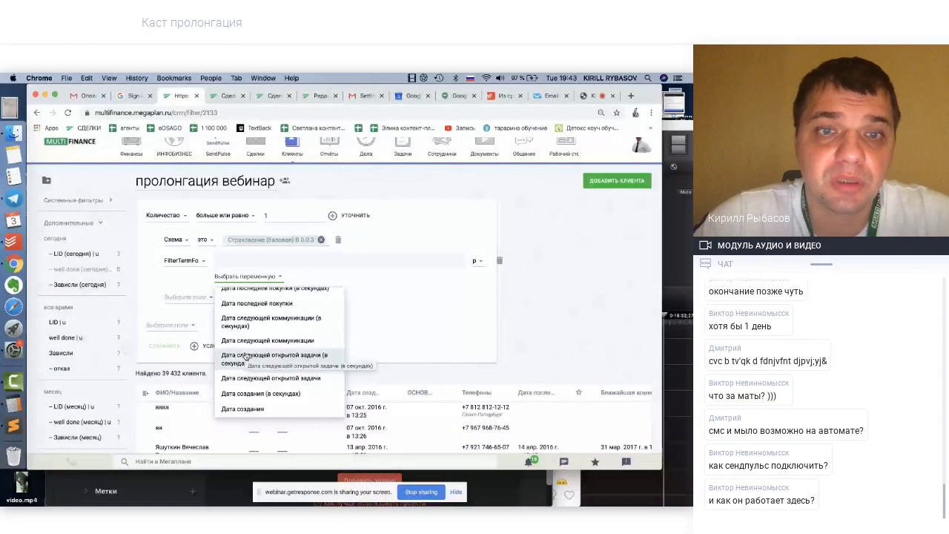
scroll(246, 357, "down", 5)
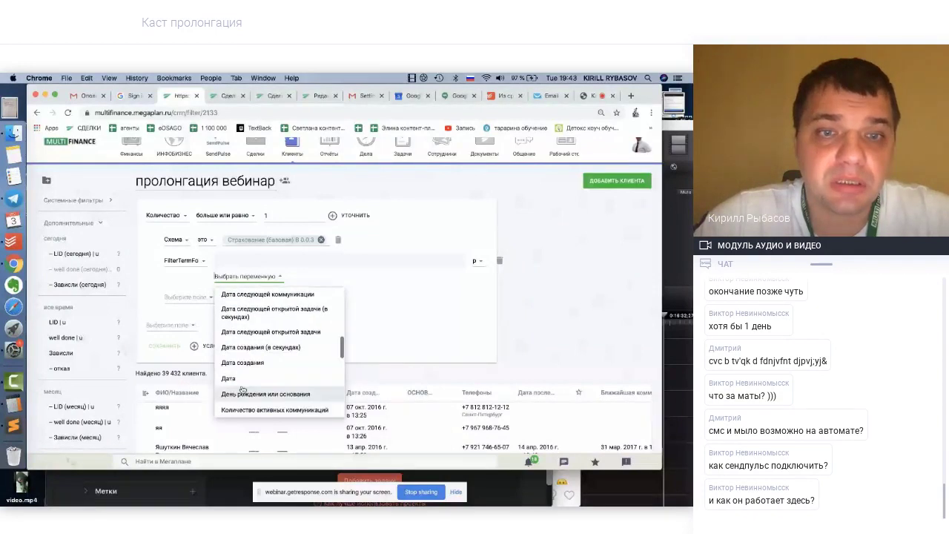
scroll(243, 389, "down", 5)
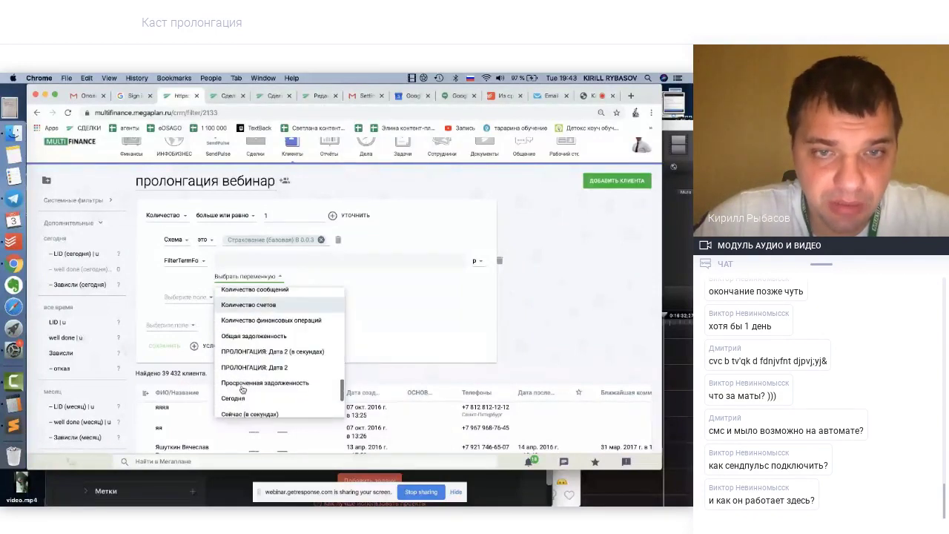
scroll(242, 390, "down", 3)
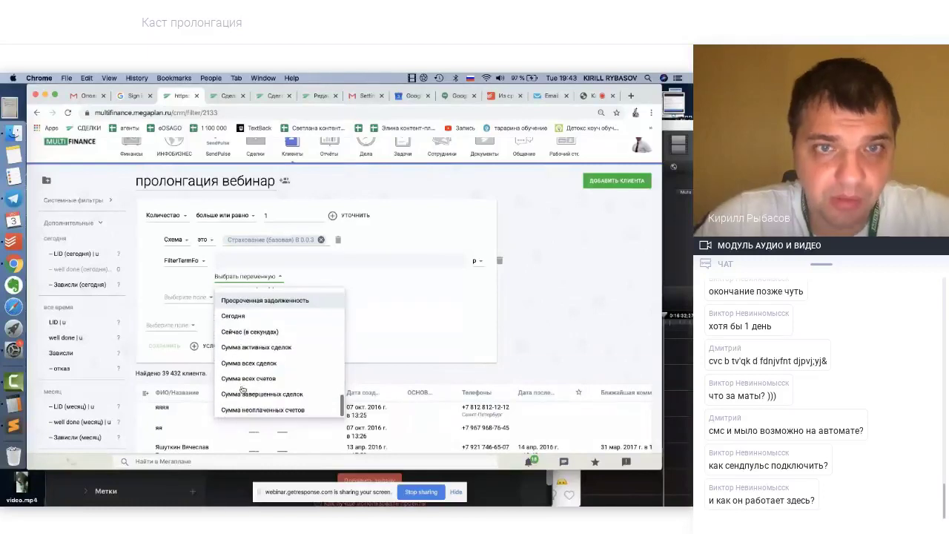
Search the variables for 'дата', close without choosing one, and reopen the condition's field list
type("дата")
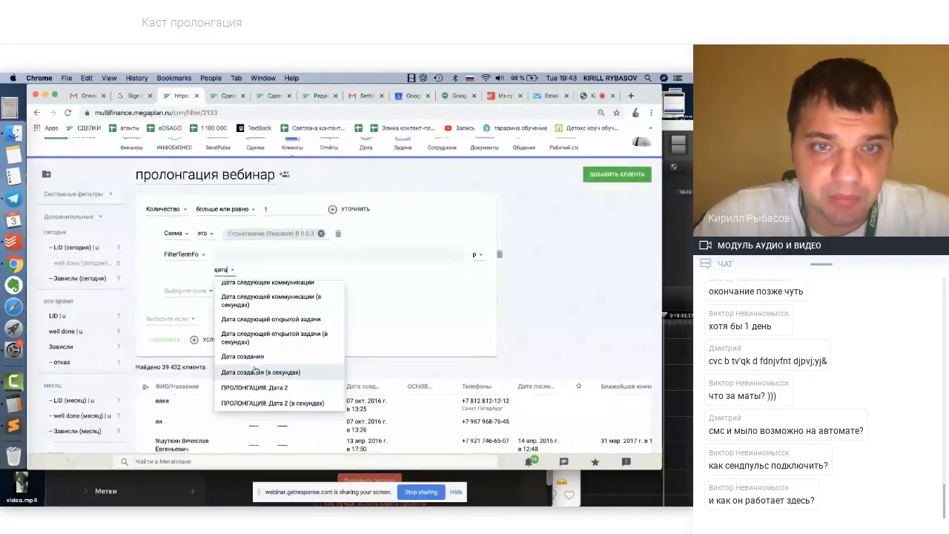
scroll(256, 364, "down", 2)
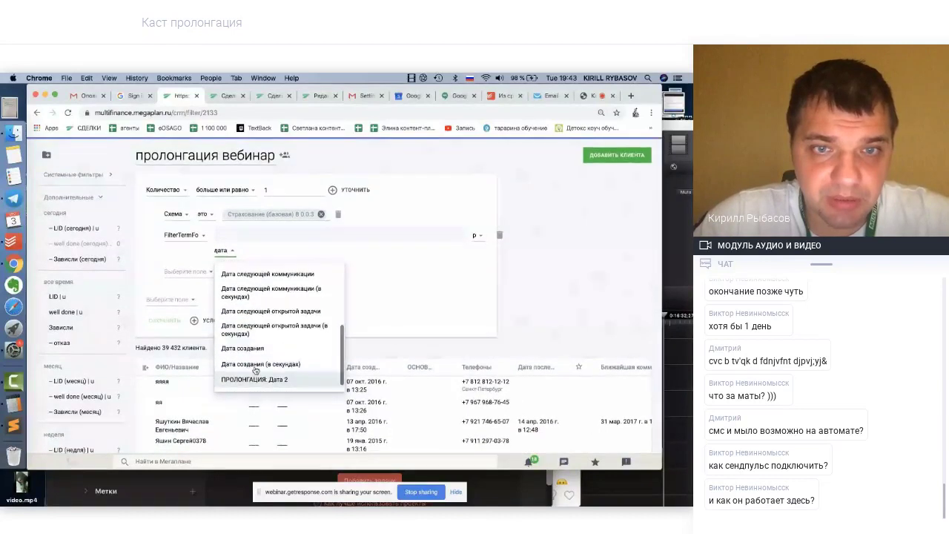
scroll(255, 371, "up", 5)
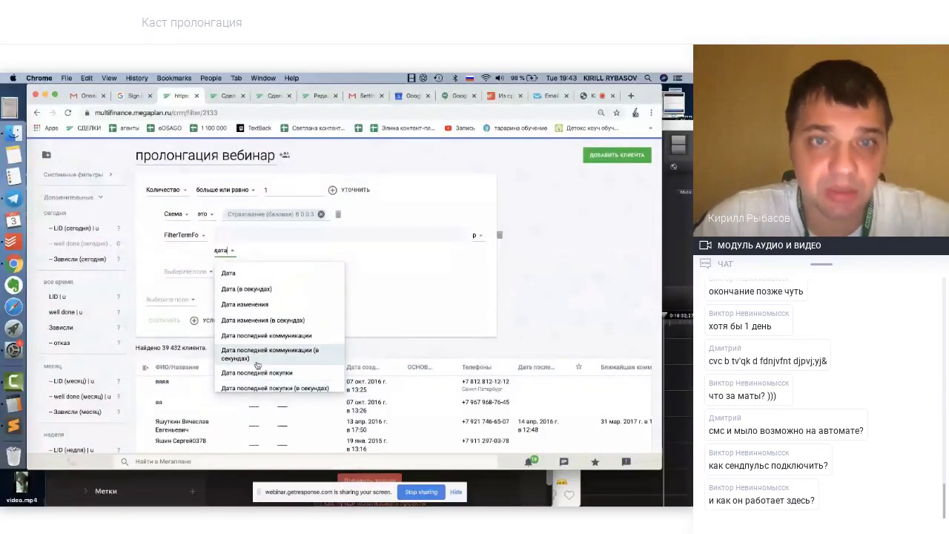
scroll(257, 368, "down", 1)
scroll(257, 366, "down", 3)
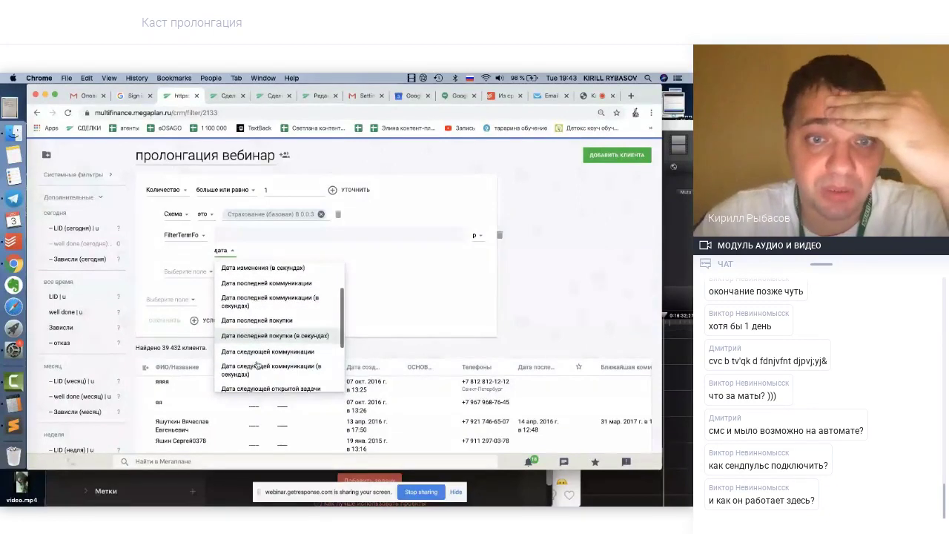
scroll(258, 364, "down", 1)
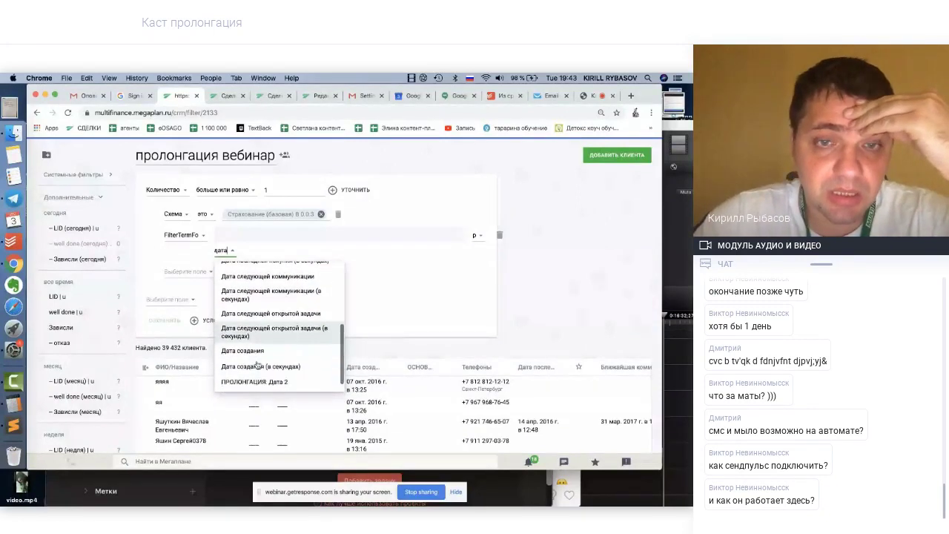
scroll(257, 364, "down", 1)
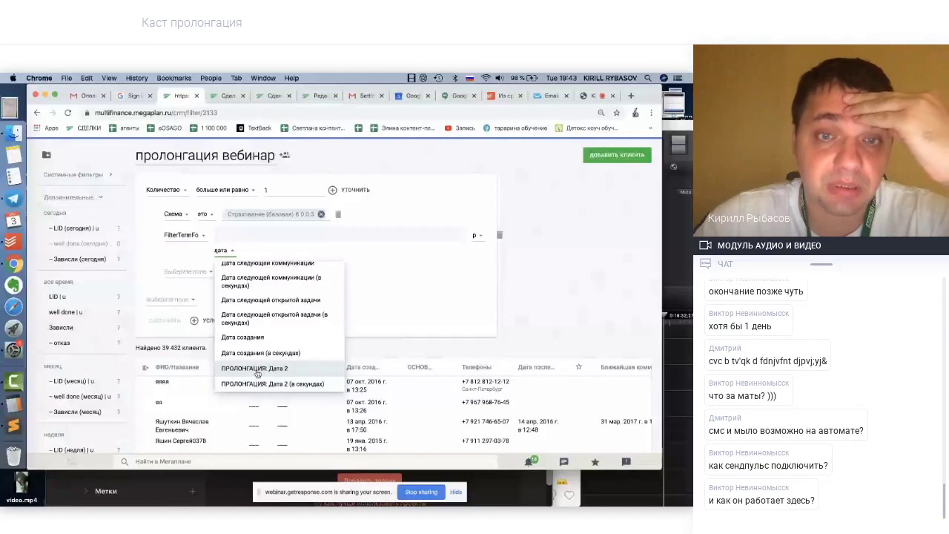
scroll(275, 333, "up", 10)
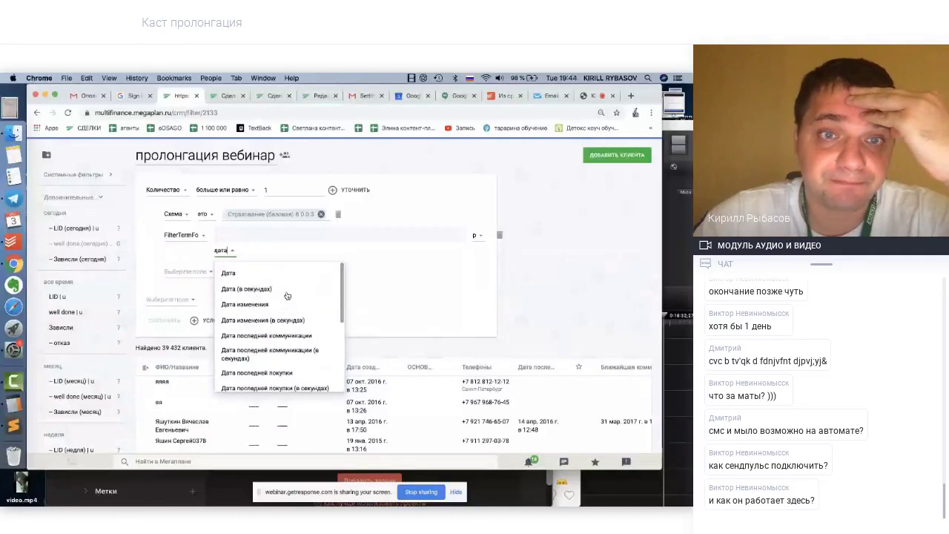
left_click(523, 303)
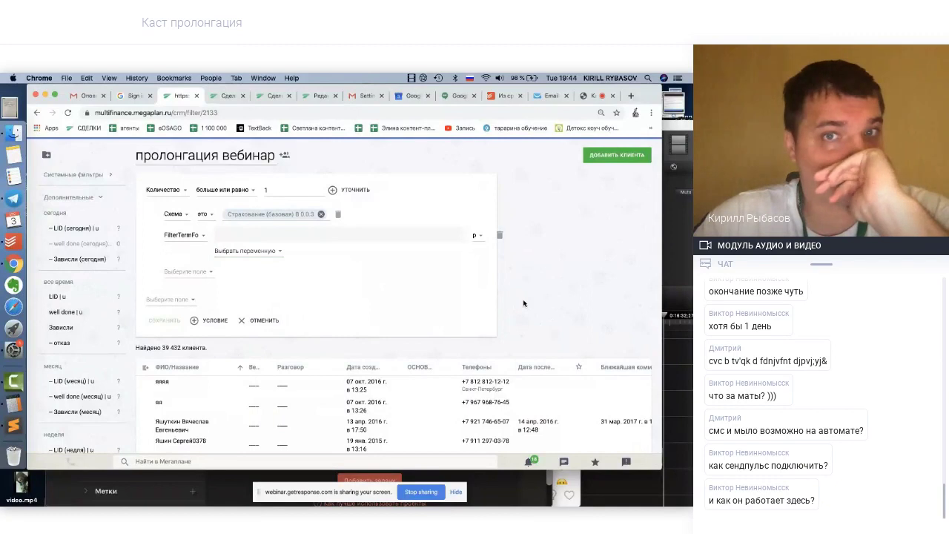
left_click(227, 251)
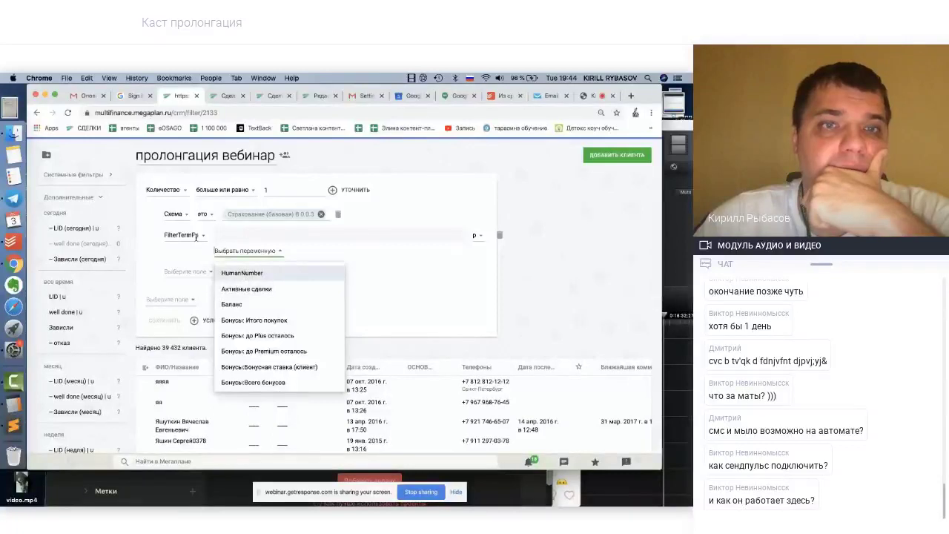
left_click(200, 238)
Turn the condition into a Статус condition set to ФИНИШ
left_click(188, 274)
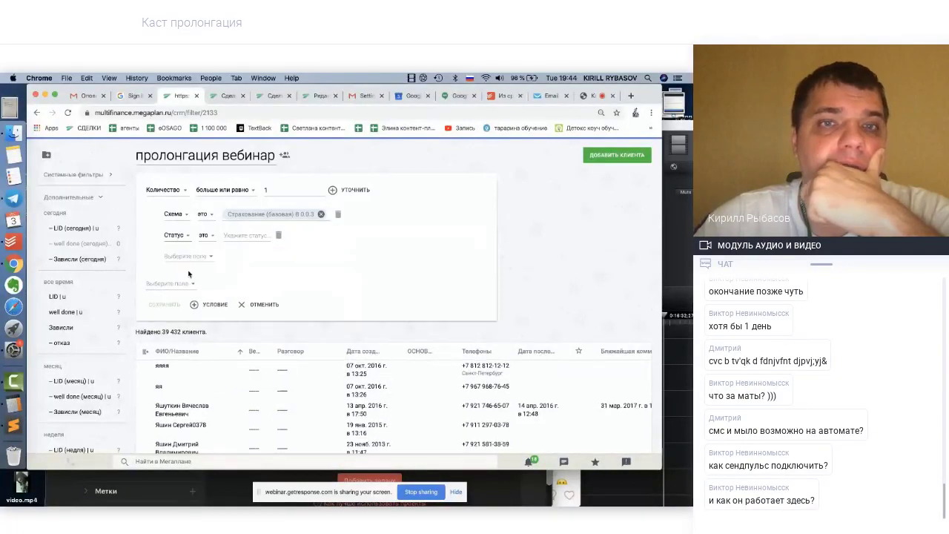
left_click(252, 235)
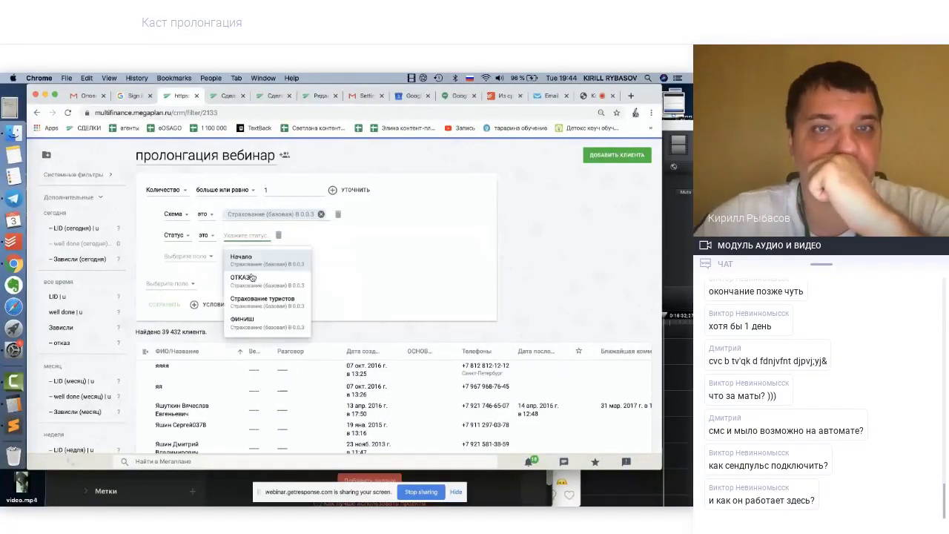
left_click(247, 321)
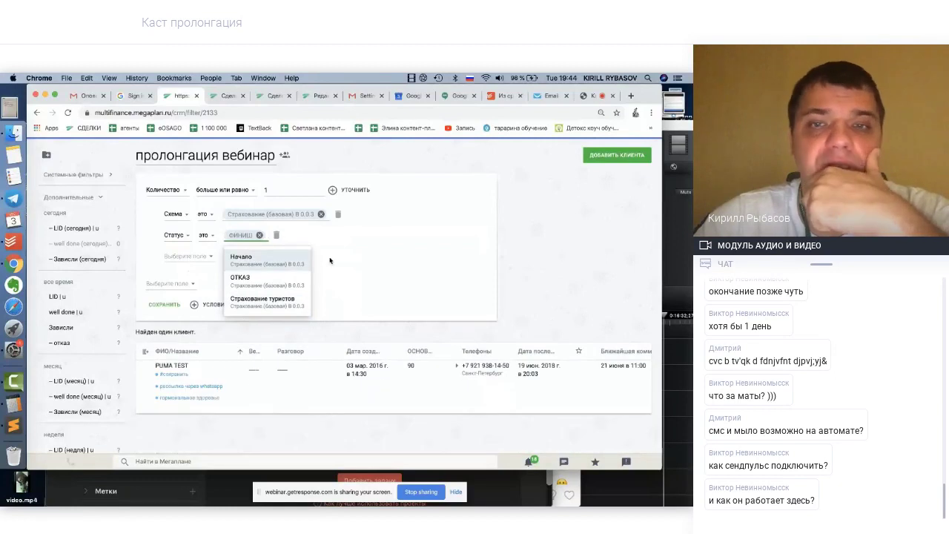
left_click(540, 243)
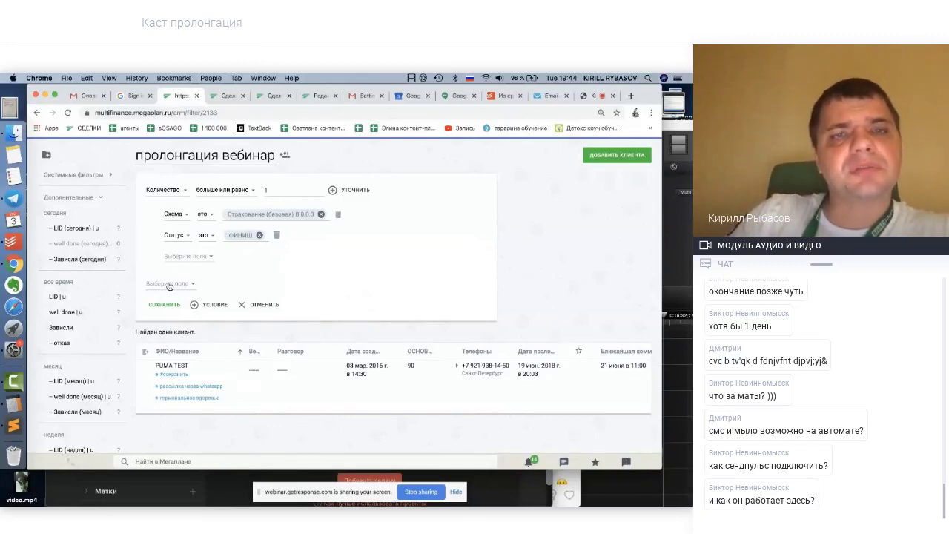
Search the fields for 'дат' for a date condition, then abandon it
left_click(171, 284)
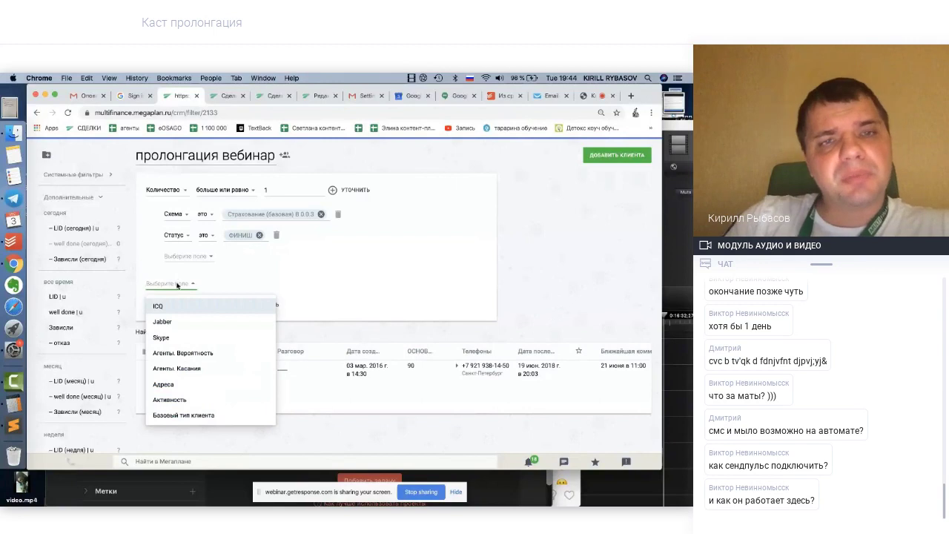
type("дата")
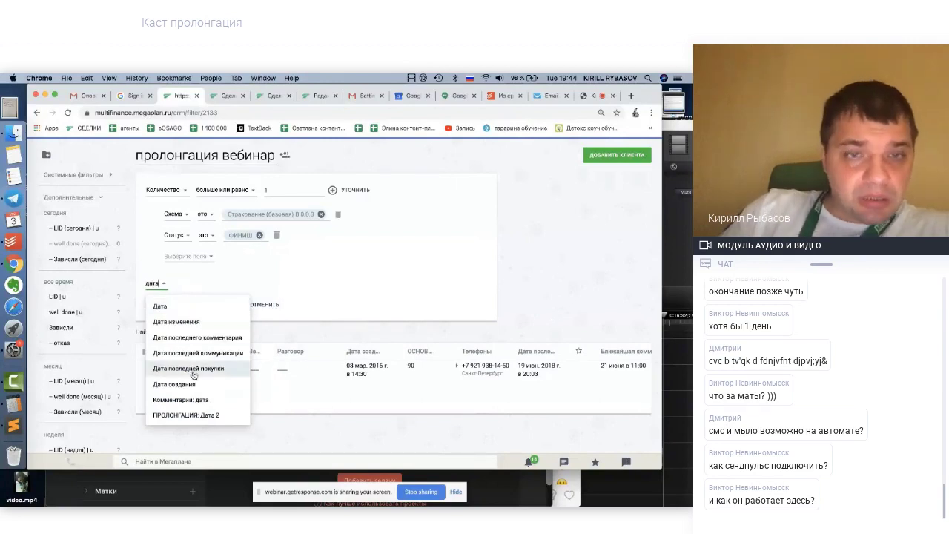
scroll(194, 390, "down", 1)
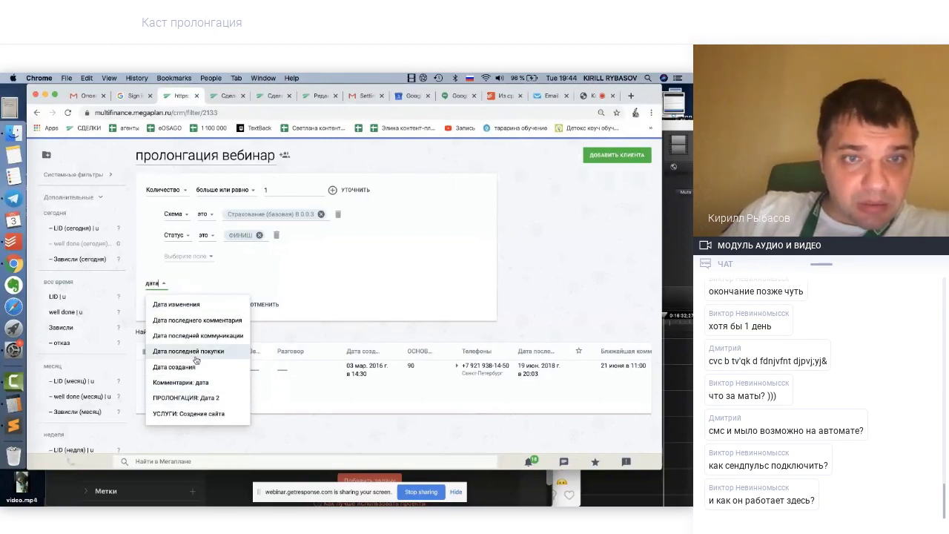
scroll(196, 360, "up", 1)
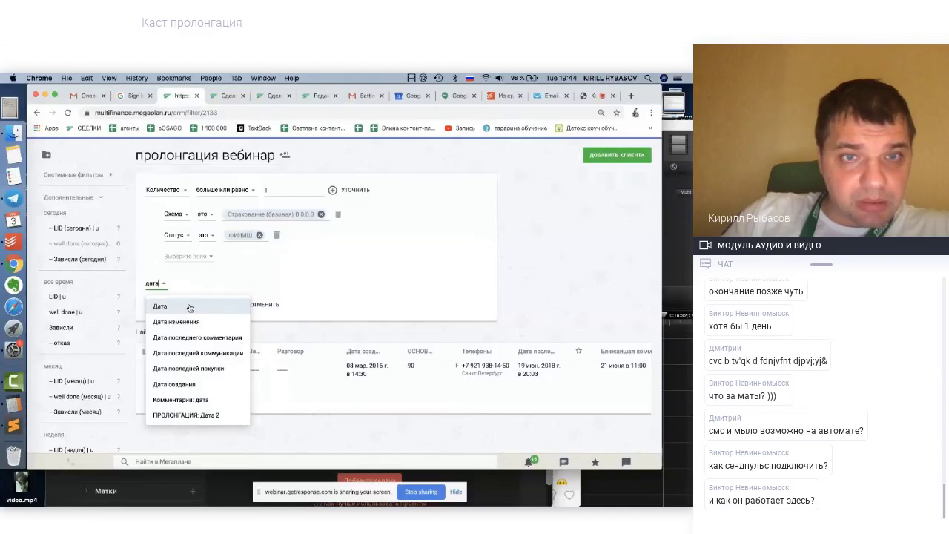
left_click(444, 288)
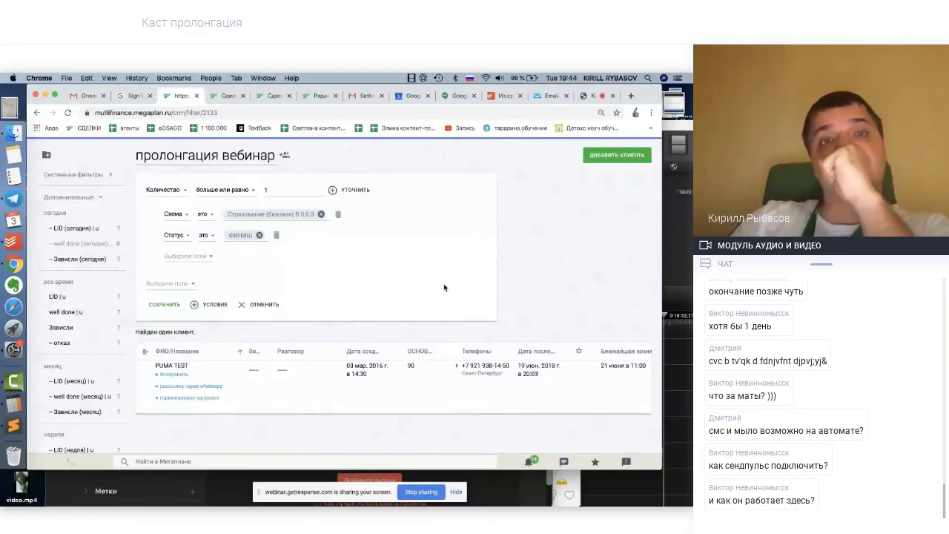
scroll(250, 259, "up", 1)
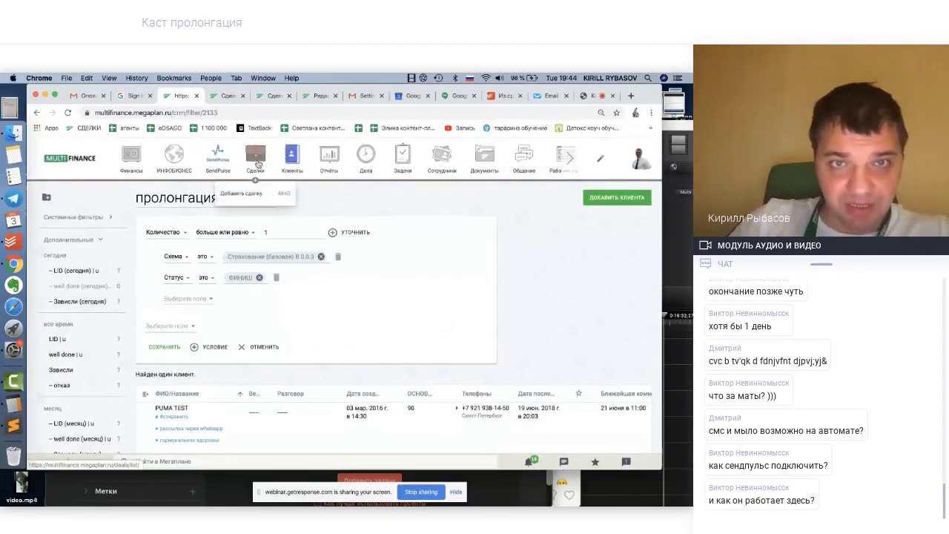
Go from the deals list to the account's deal scheme settings
left_click(256, 158)
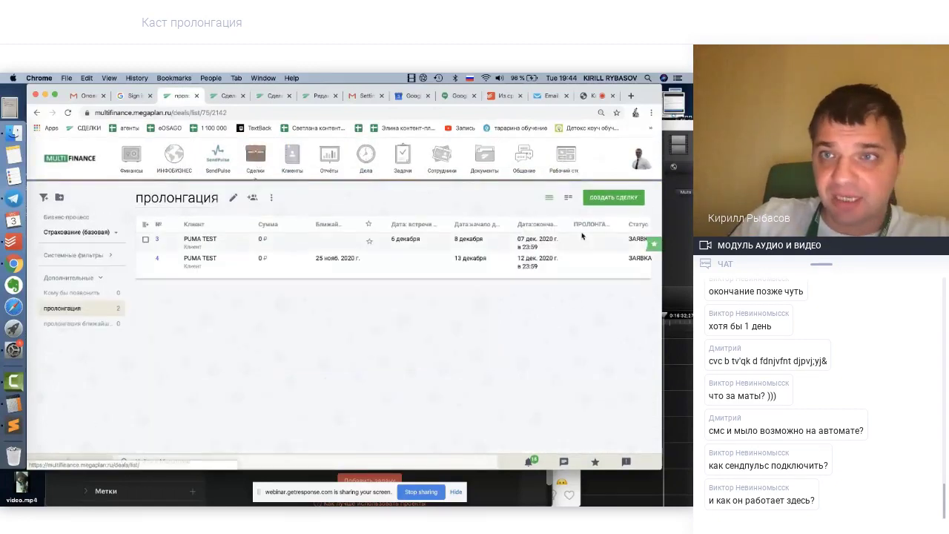
mouse_move(639, 168)
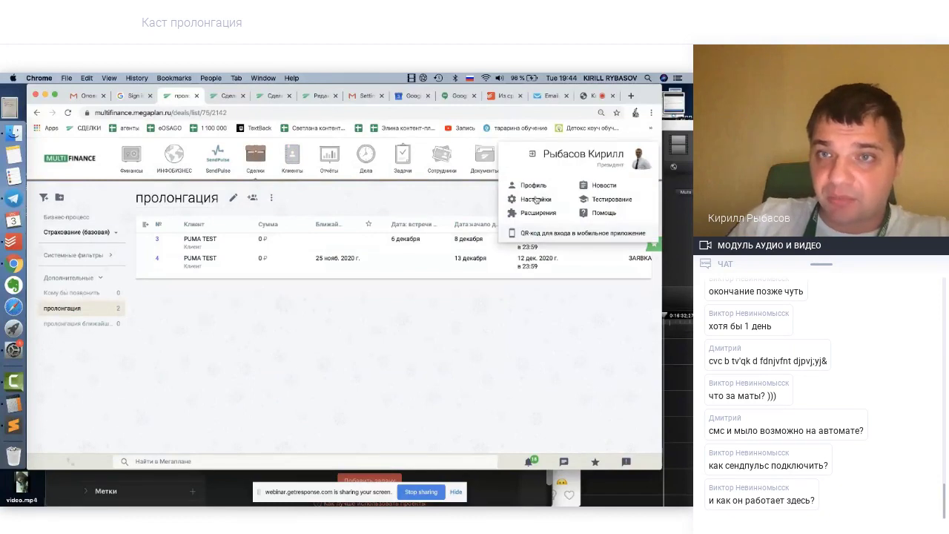
left_click(536, 201)
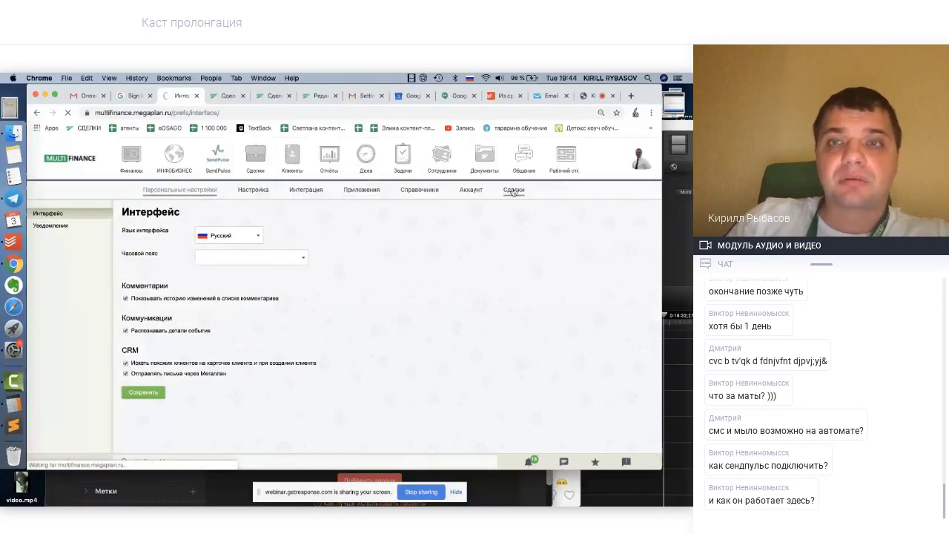
left_click(513, 191)
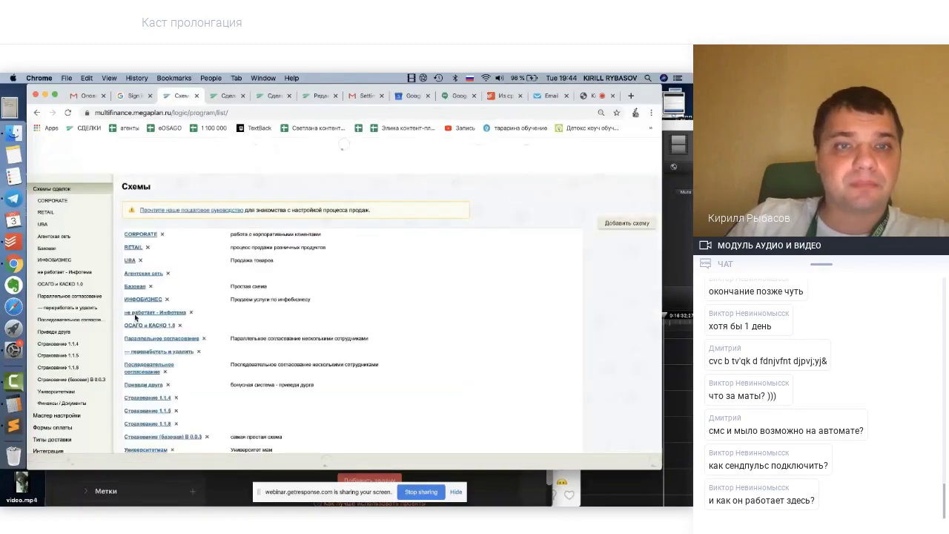
scroll(148, 311, "down", 5)
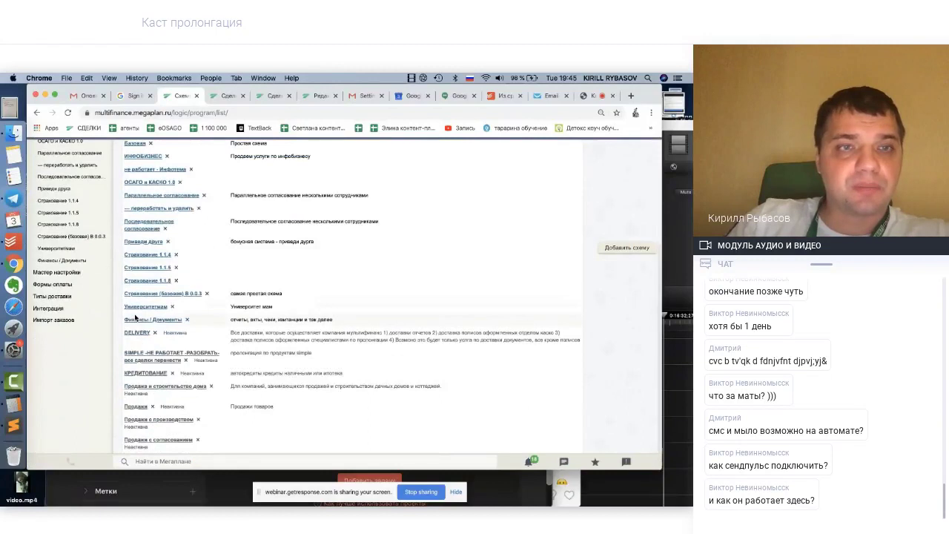
scroll(111, 267, "down", 1)
Open the Страхование (базовая) В 0.0.3 scheme and start a new scenario under Сценарии
left_click(89, 215)
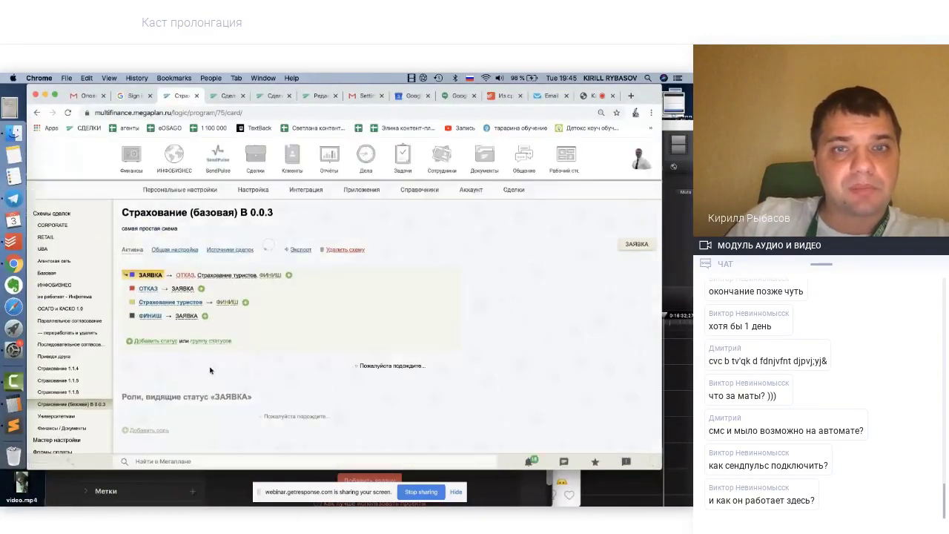
scroll(210, 369, "down", 6)
scroll(210, 369, "down", 5)
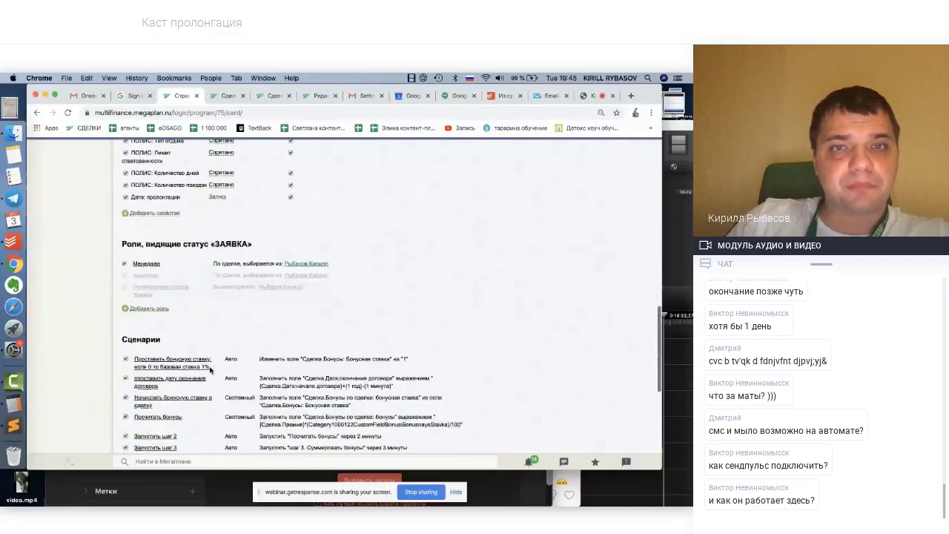
scroll(209, 368, "down", 5)
scroll(210, 368, "up", 5)
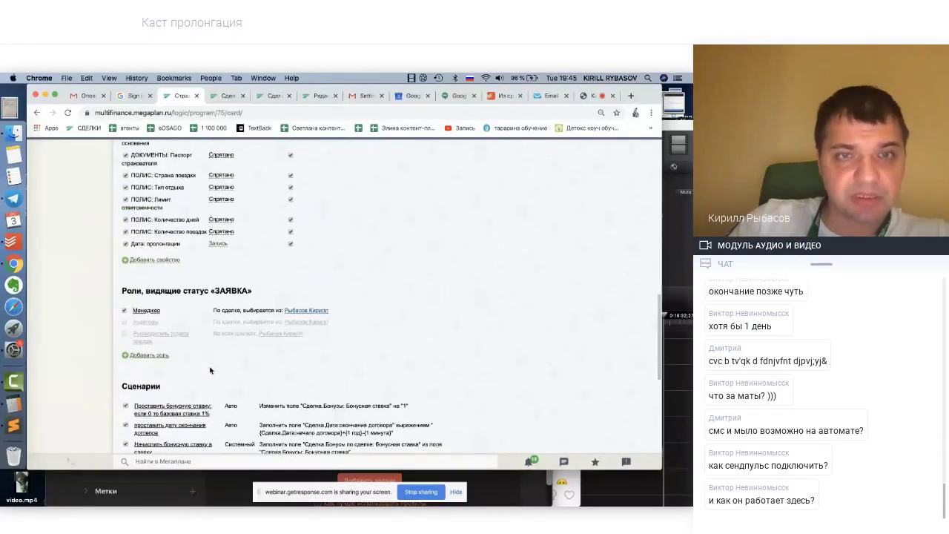
scroll(210, 369, "down", 2)
scroll(210, 369, "down", 5)
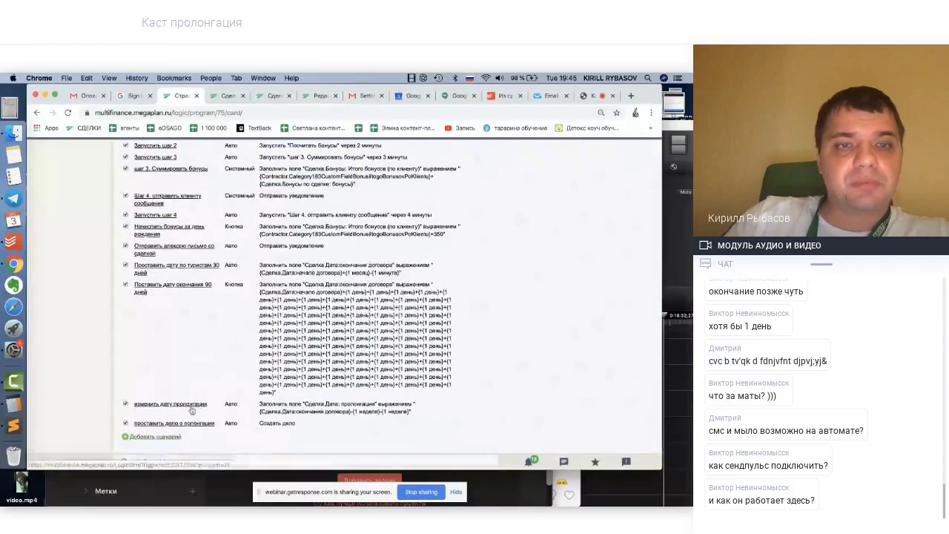
left_click(169, 439)
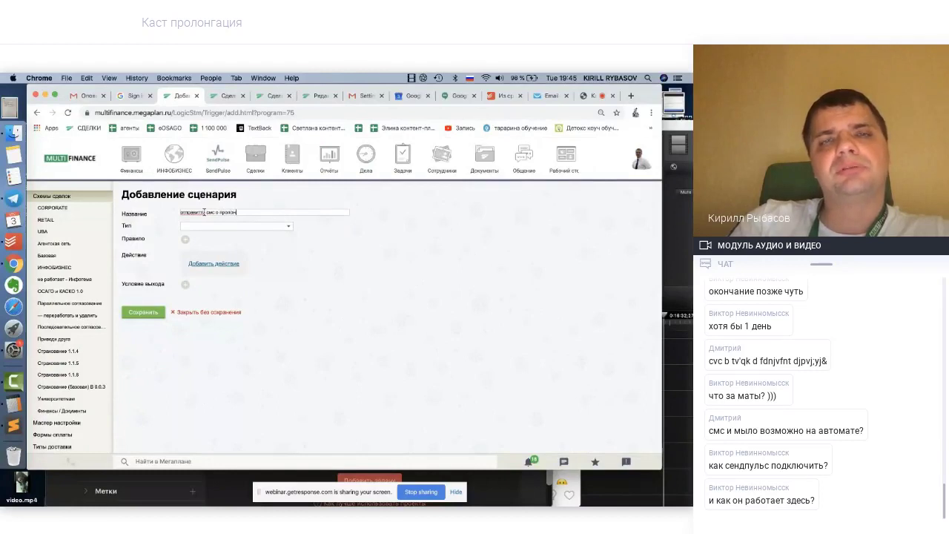
Make the scenario a Кнопка type and start a field rule: Статус equals
left_click(198, 226)
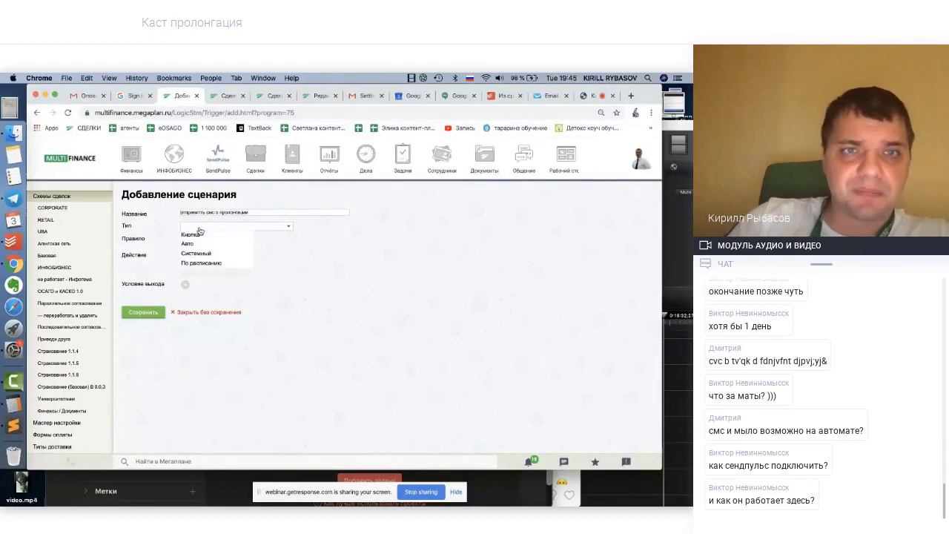
left_click(191, 234)
left_click(185, 242)
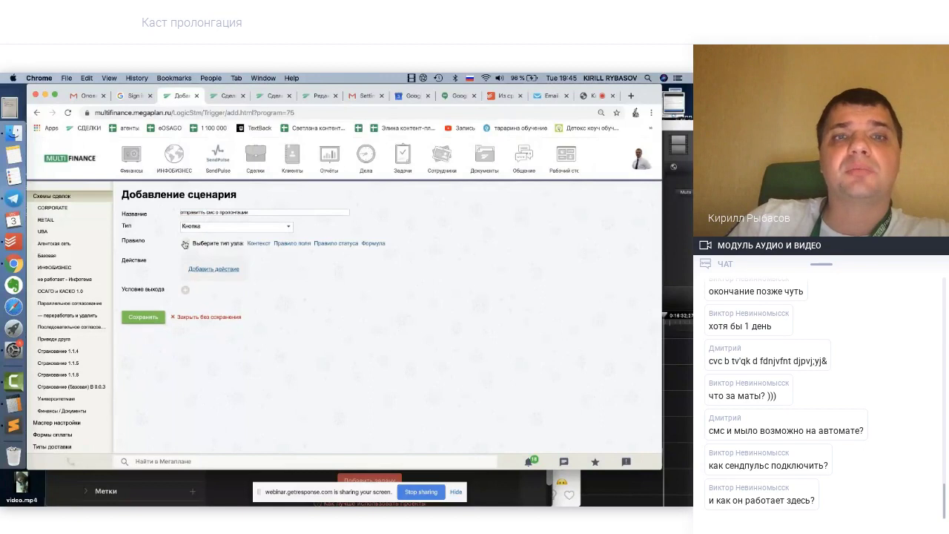
left_click(299, 245)
left_click(276, 243)
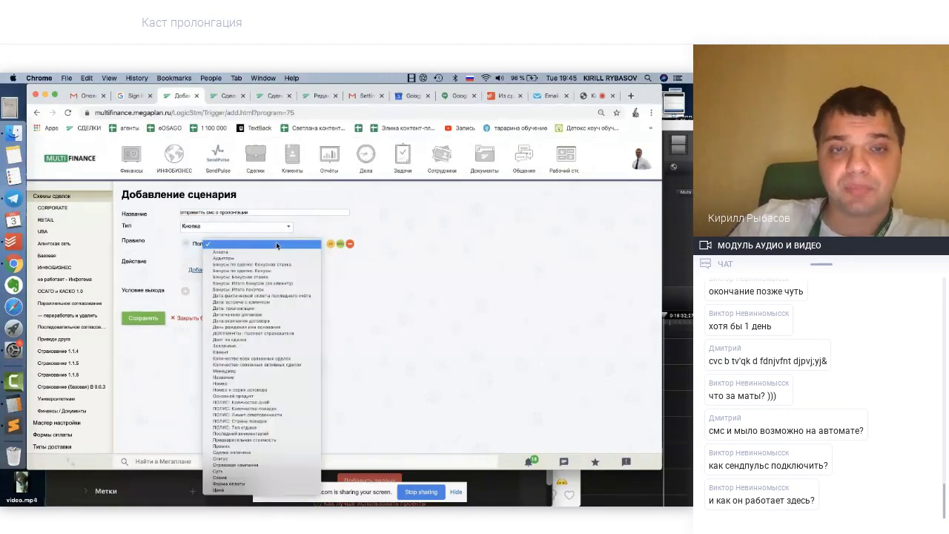
left_click(243, 459)
left_click(332, 244)
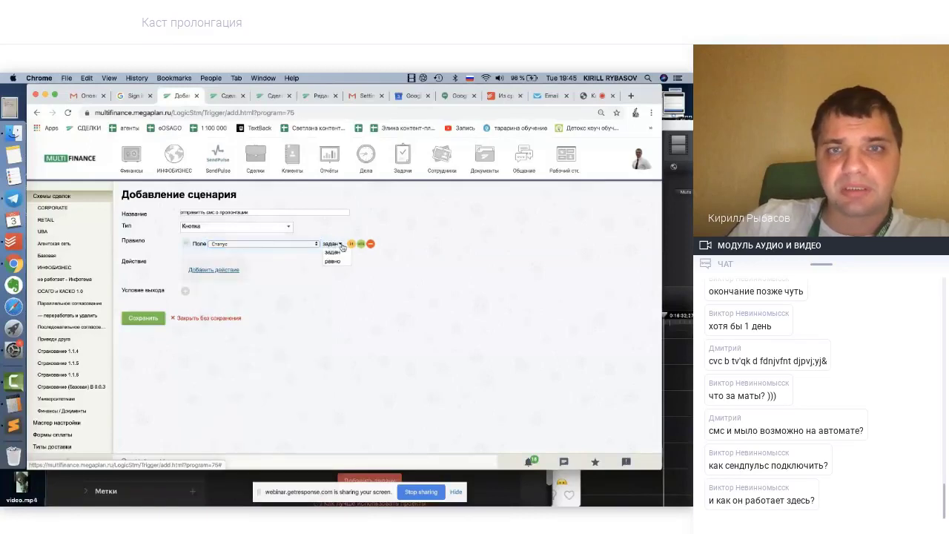
left_click(333, 262)
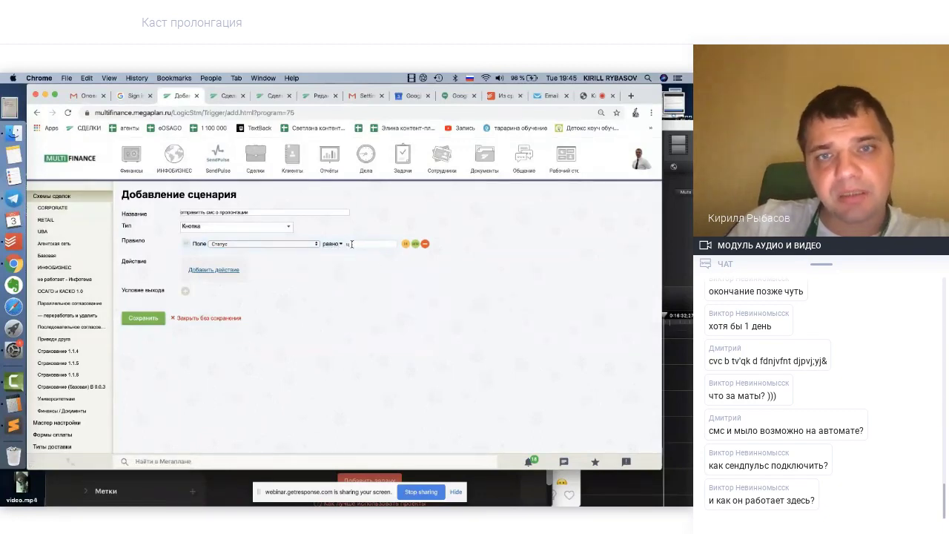
Revisit the Статус field rule's options, then delete that rule
left_click(283, 247)
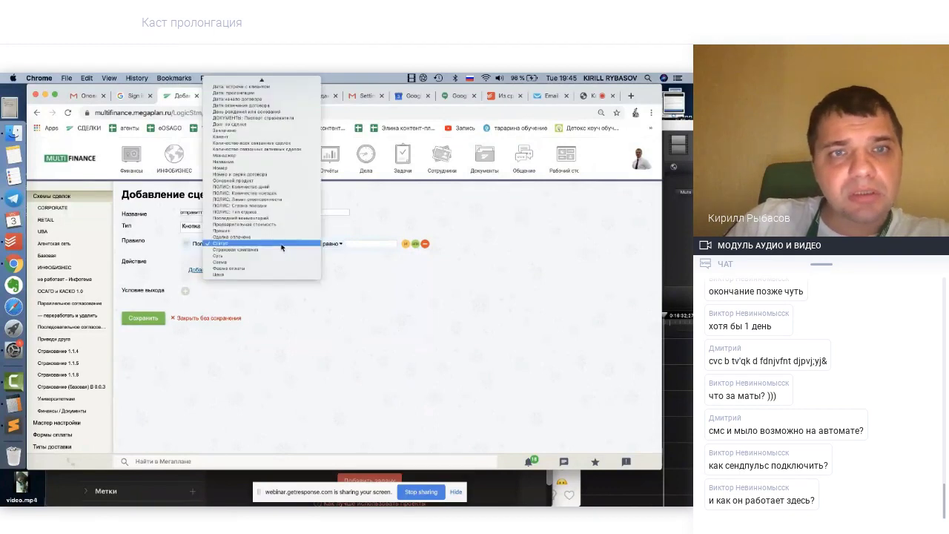
left_click(343, 245)
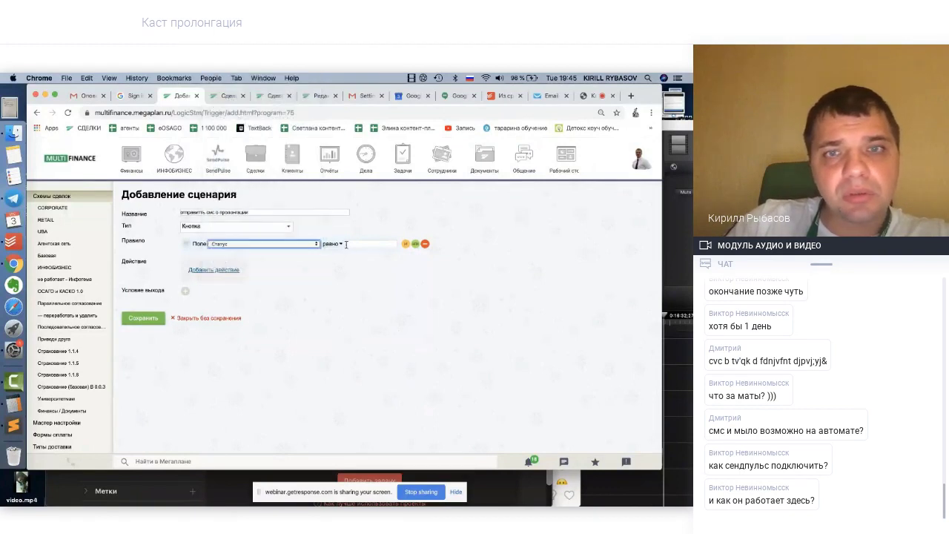
left_click(342, 245)
left_click(316, 244)
left_click(317, 244)
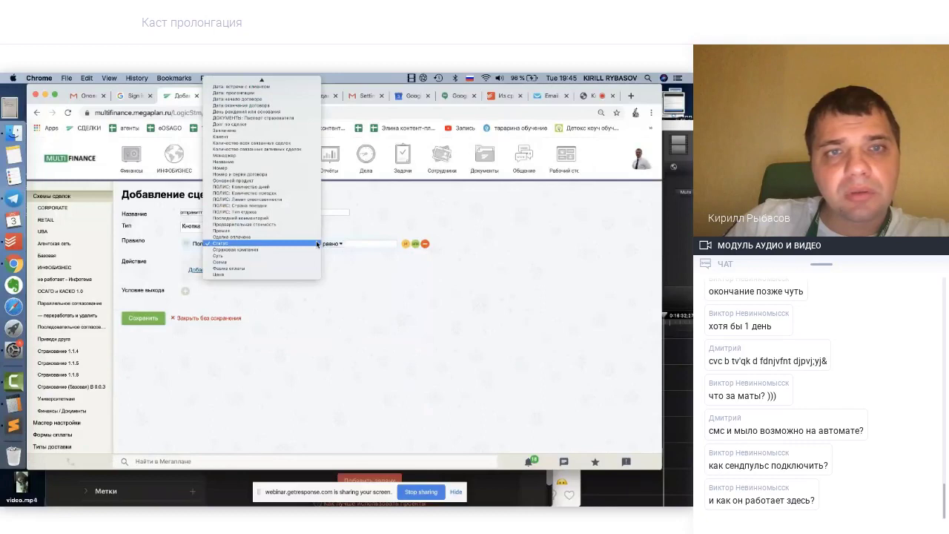
left_click(324, 245)
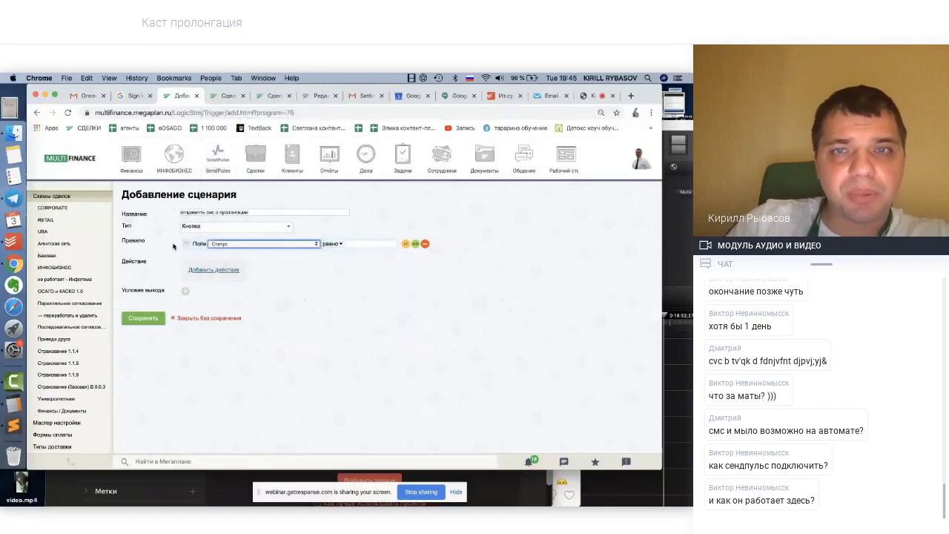
left_click(427, 245)
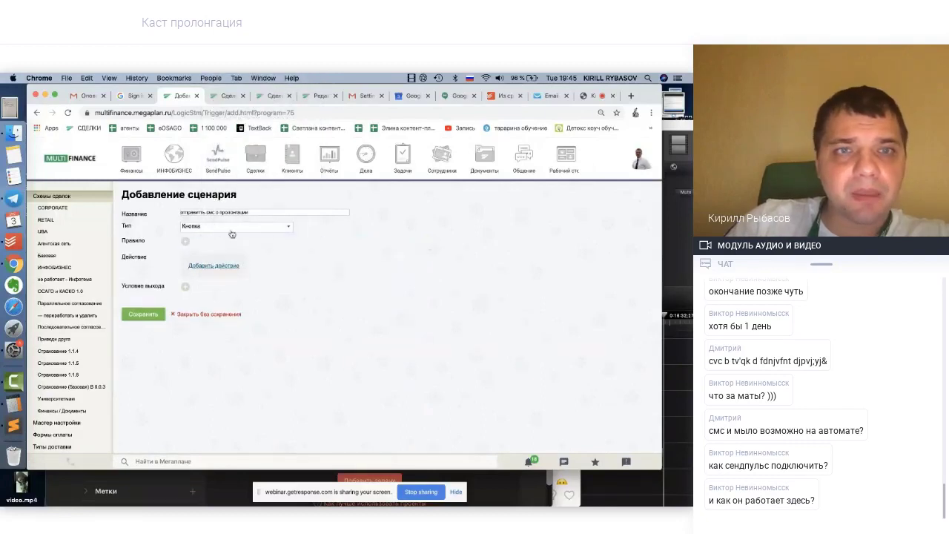
Add a status rule requiring the ФИНИШ status
left_click(187, 244)
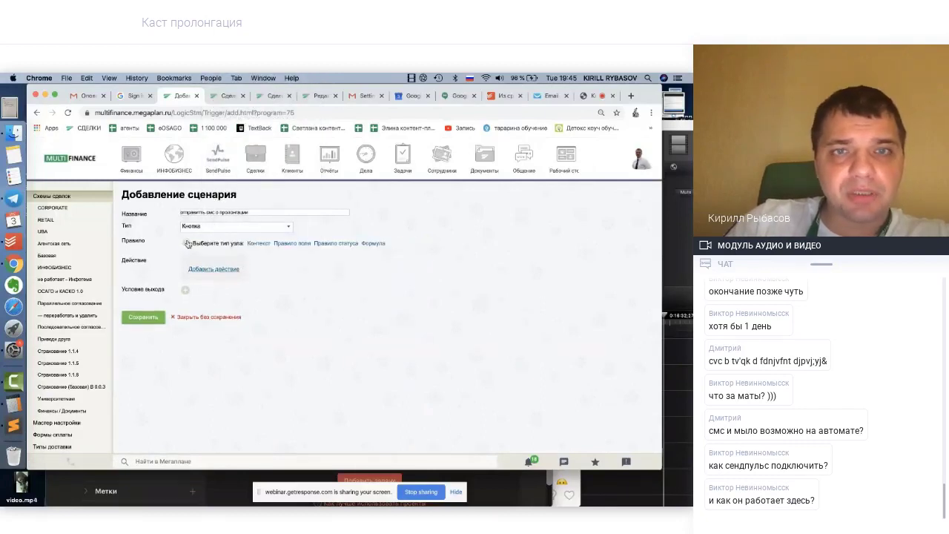
left_click(339, 243)
left_click(274, 244)
left_click(256, 243)
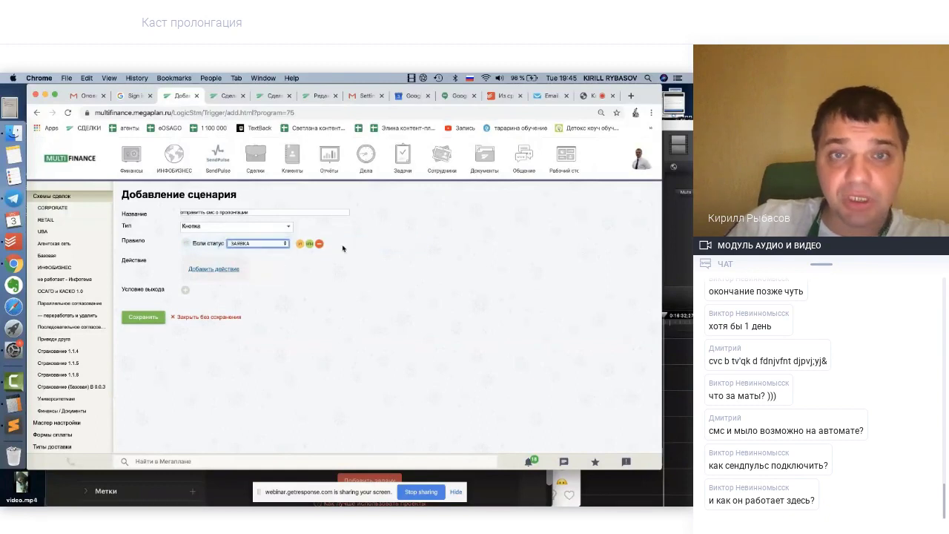
Add a field rule Дата: пролонгация equals Текущая дата and save the scenario
left_click(299, 245)
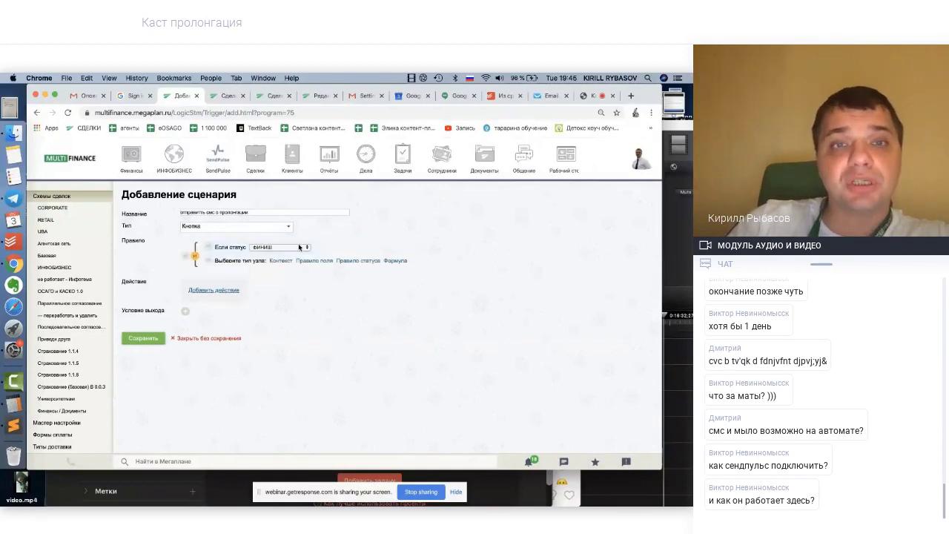
left_click(321, 262)
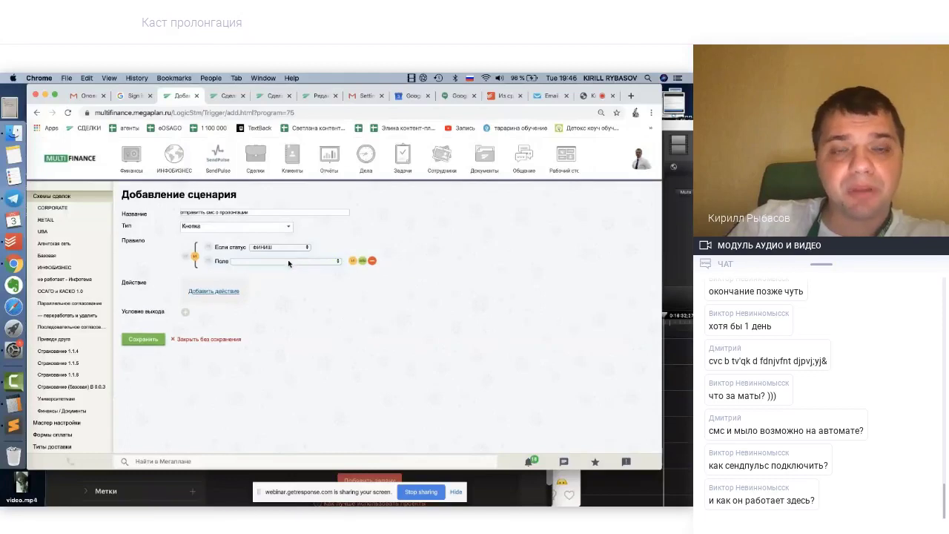
left_click(293, 261)
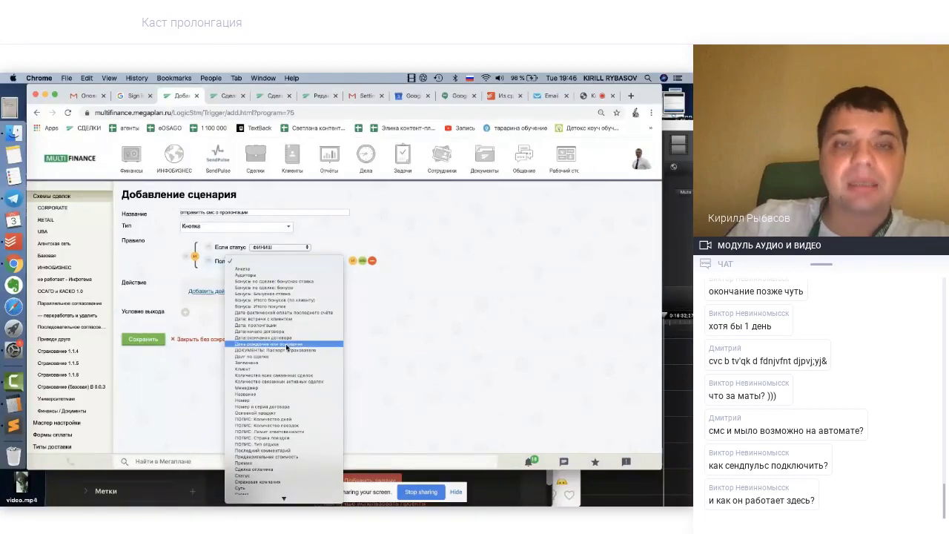
left_click(280, 325)
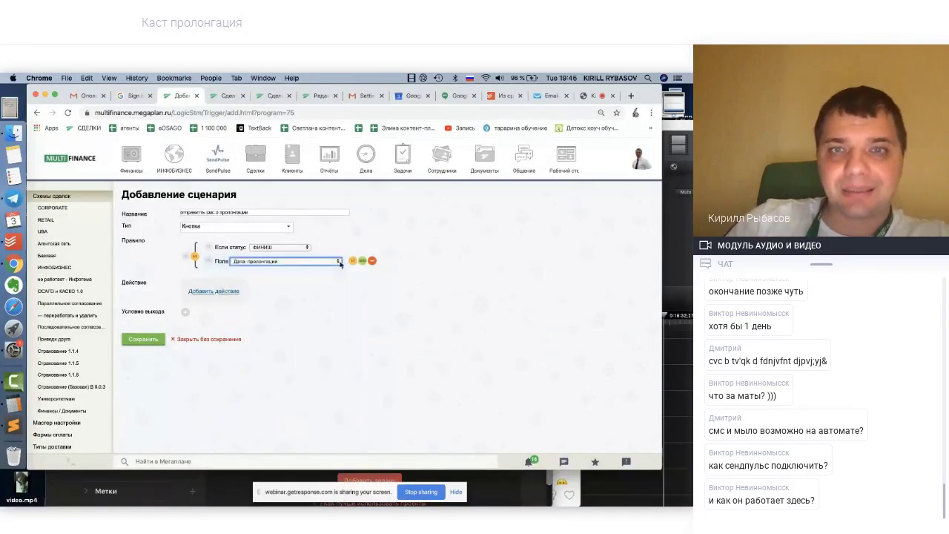
left_click(351, 262)
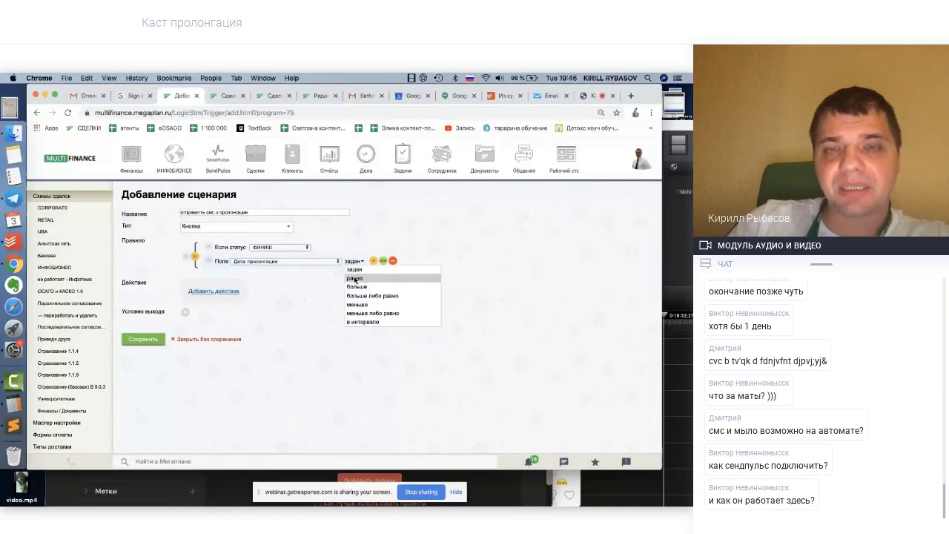
left_click(354, 278)
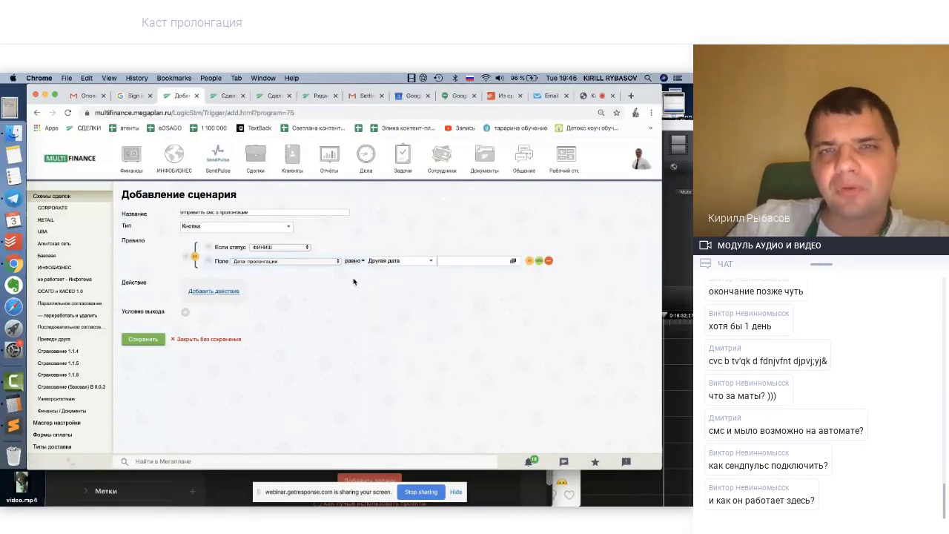
left_click(420, 261)
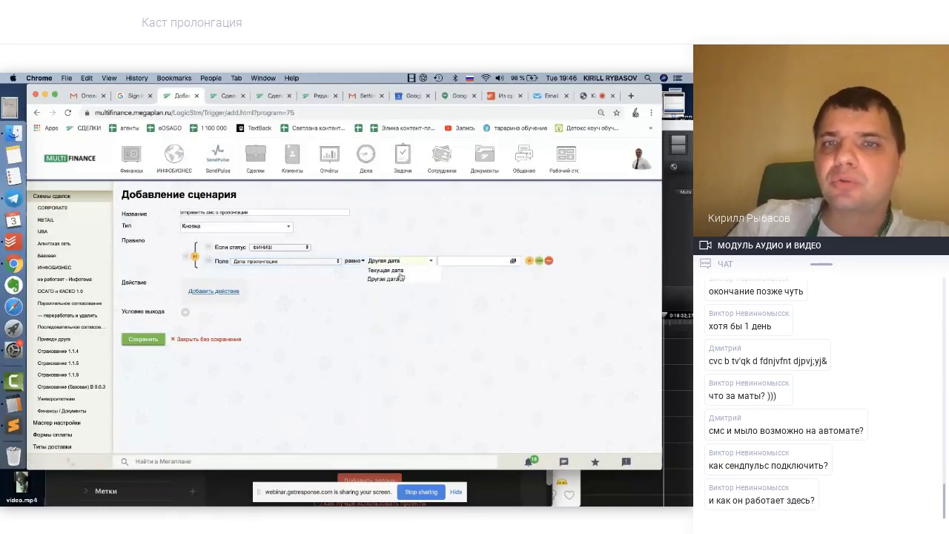
left_click(401, 277)
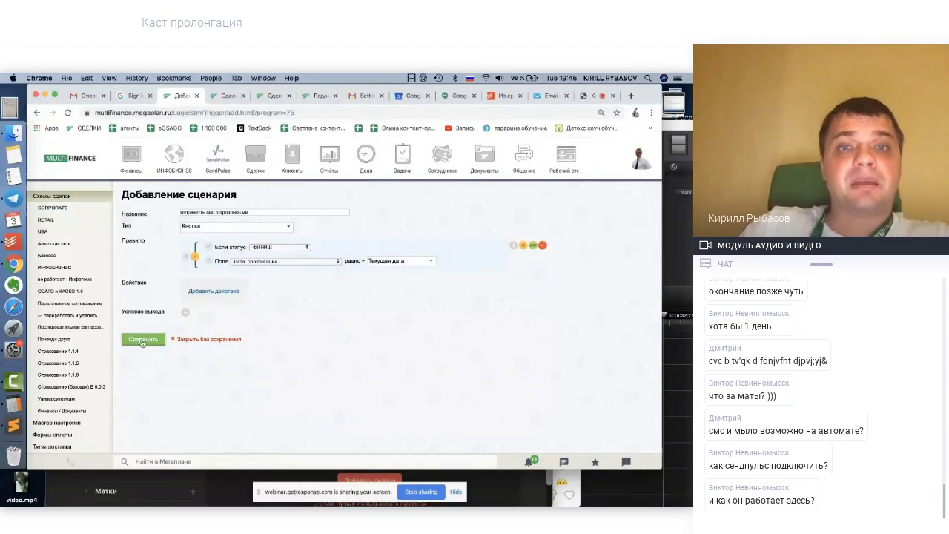
left_click(142, 342)
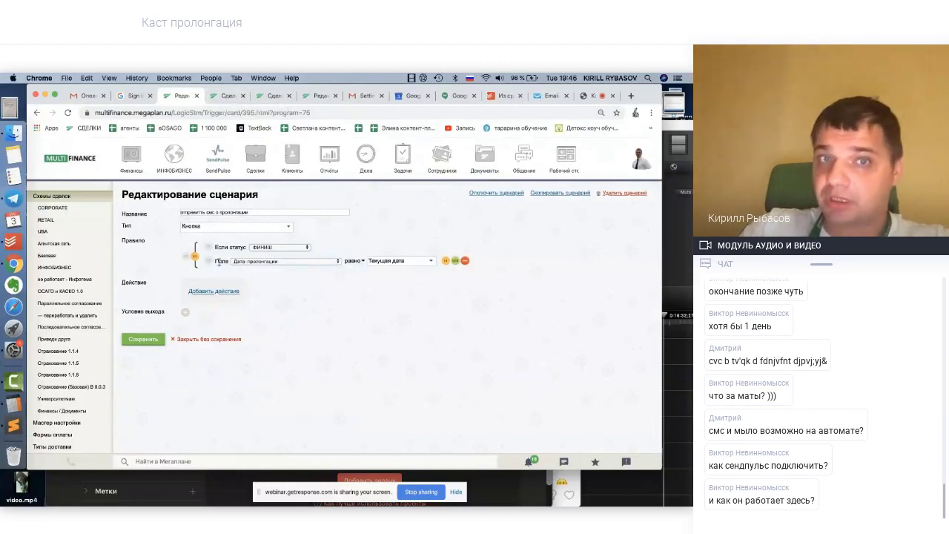
On the test deal, set the prolongation date to 3 ноября 2020
left_click(228, 97)
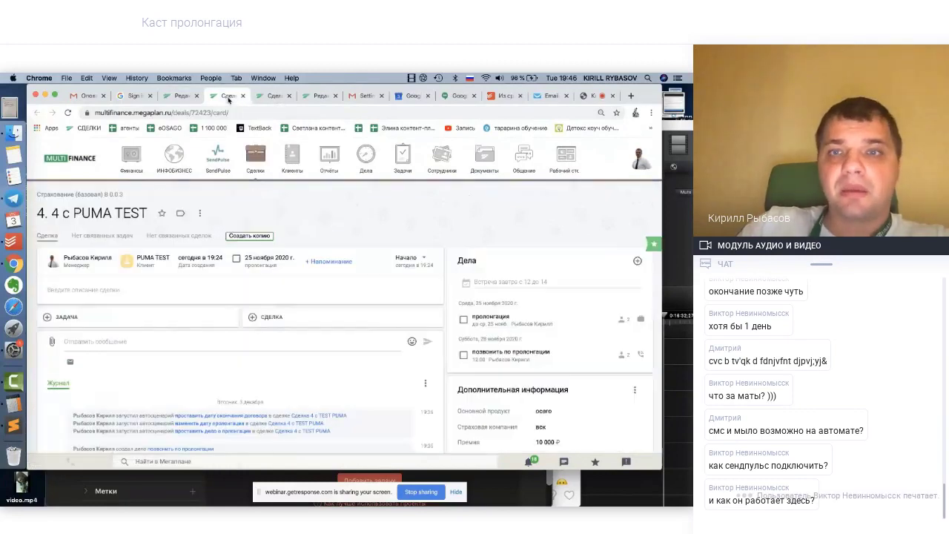
scroll(505, 371, "down", 4)
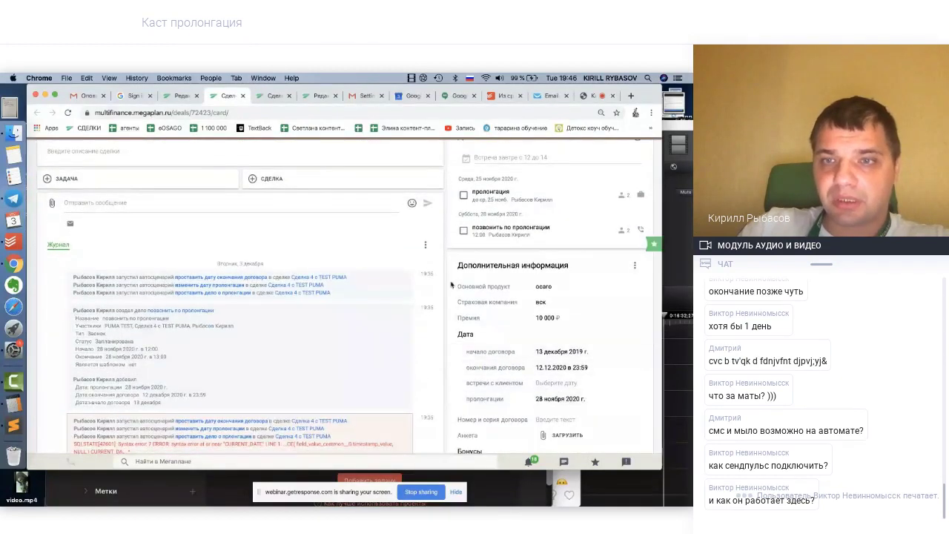
left_click(574, 399)
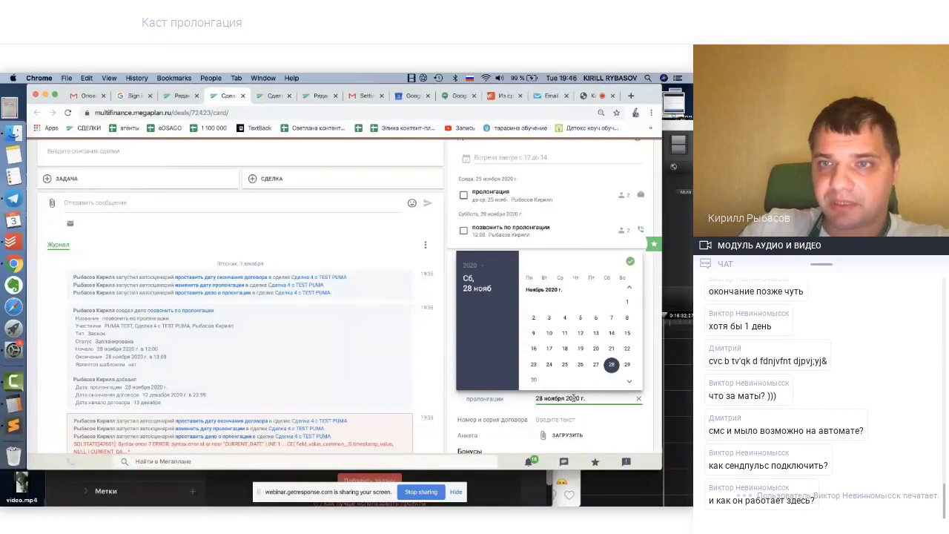
left_click(561, 78)
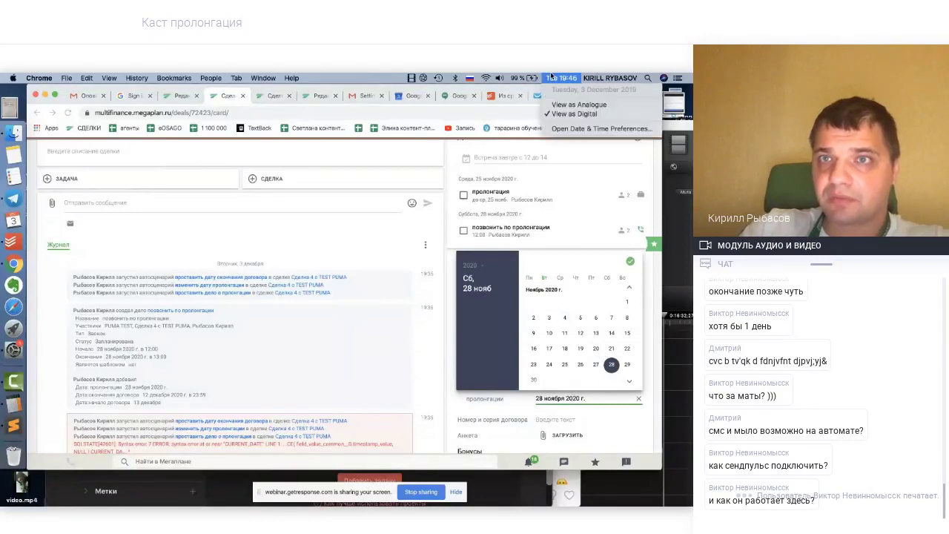
left_click(549, 321)
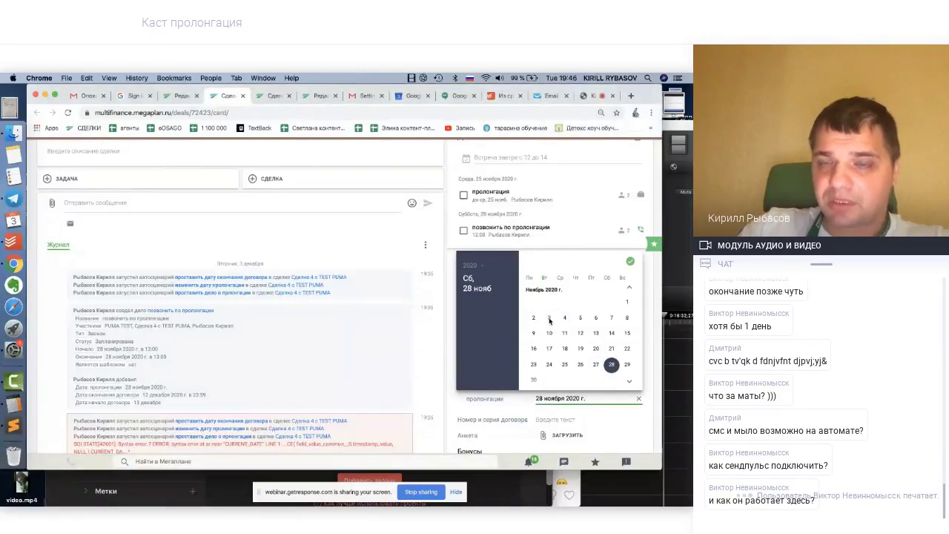
left_click(549, 319)
left_click(631, 263)
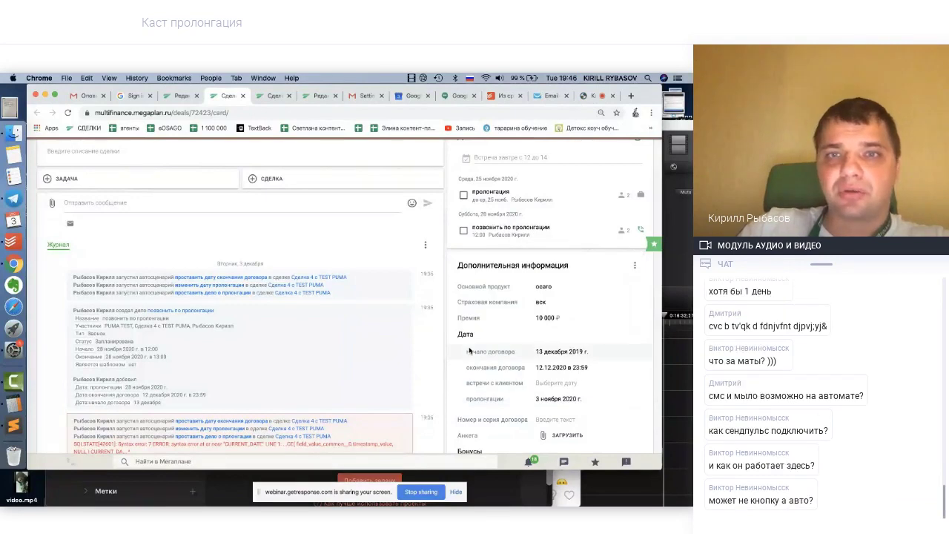
Try the ФИНИШ stage and set the client meeting date to 4 December
left_click(408, 263)
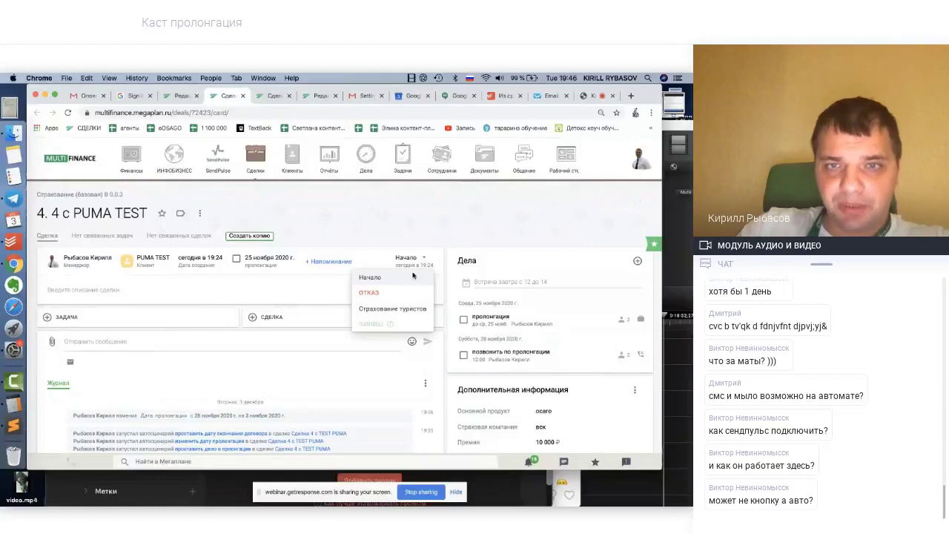
left_click(389, 327)
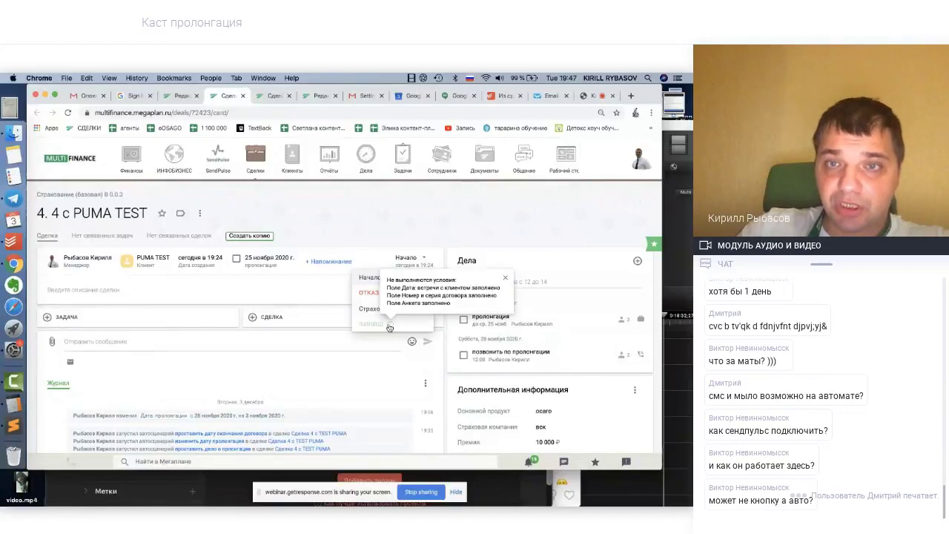
scroll(555, 275, "down", 3)
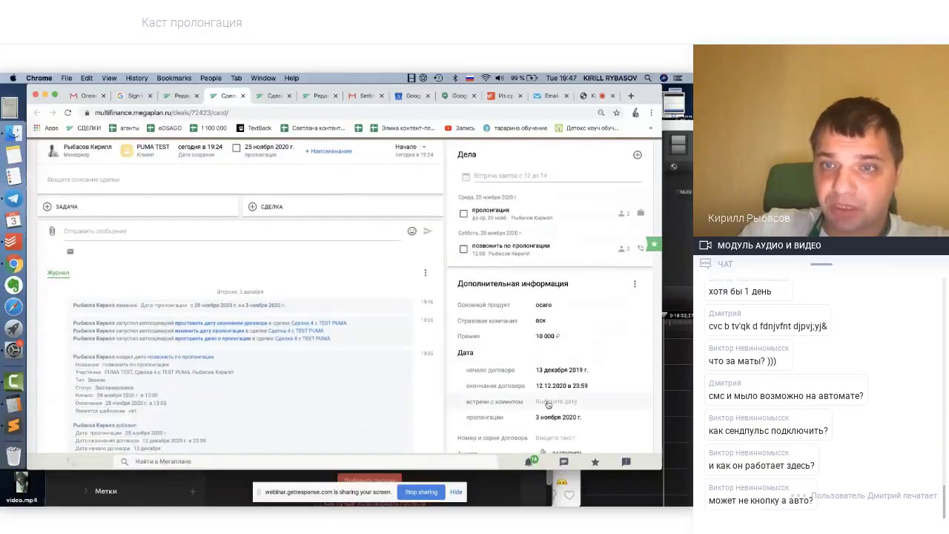
left_click(549, 402)
left_click(564, 321)
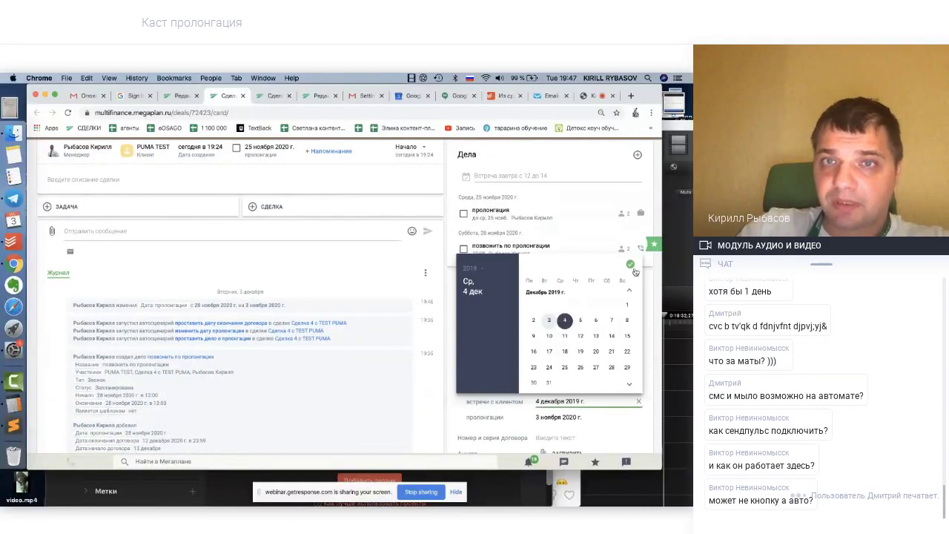
scroll(426, 238, "up", 3)
Recheck ФИНИШ's unmet conditions, enter contract number 12121, and attach 12321.jpg as Анкета
left_click(426, 238)
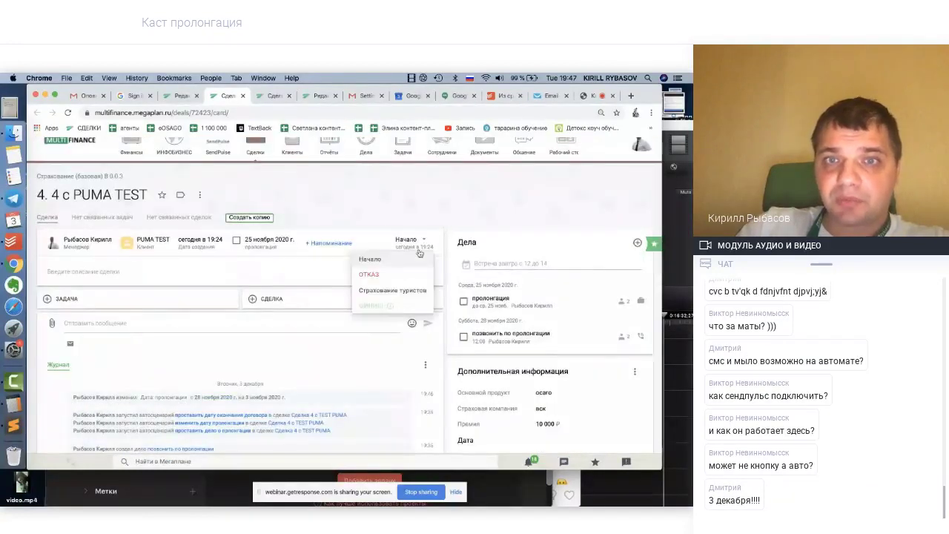
left_click(390, 306)
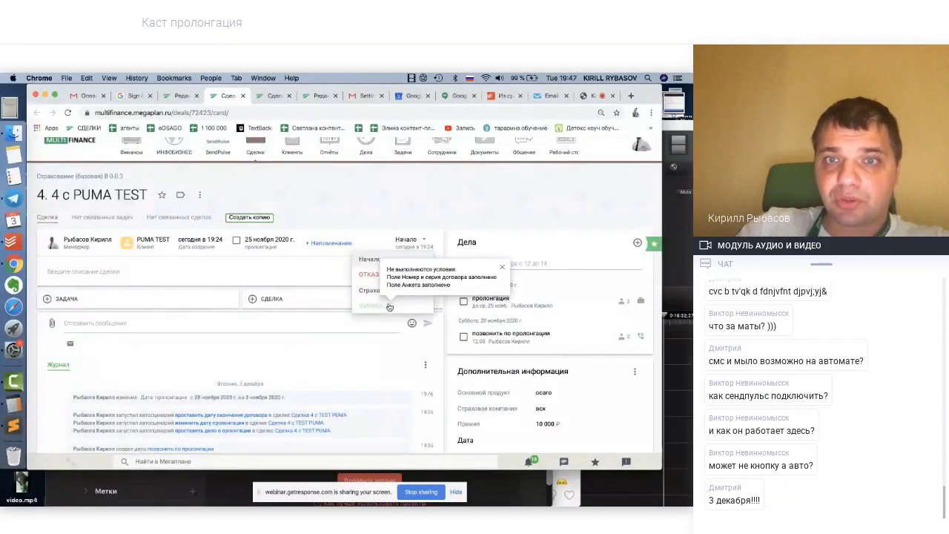
left_click(503, 269)
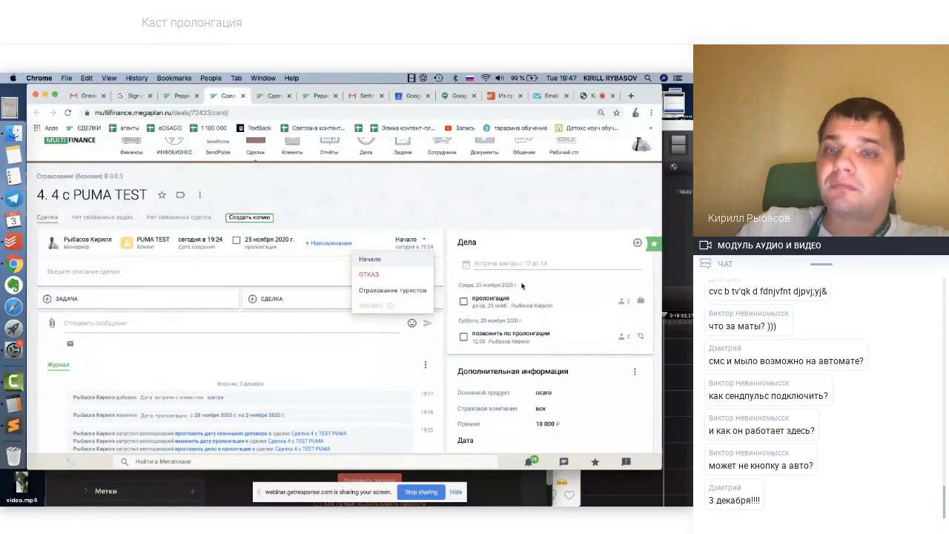
scroll(552, 344, "down", 5)
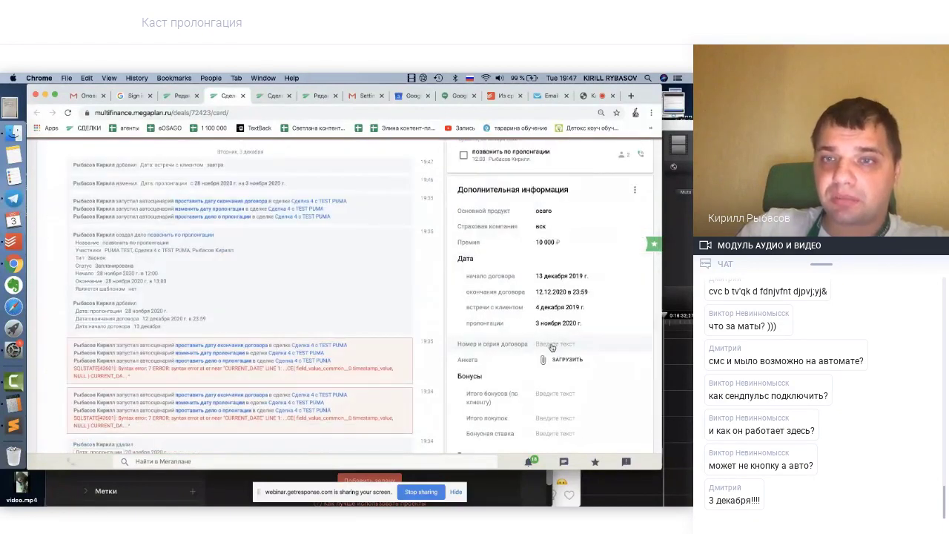
left_click(552, 345)
type("12121")
left_click(555, 359)
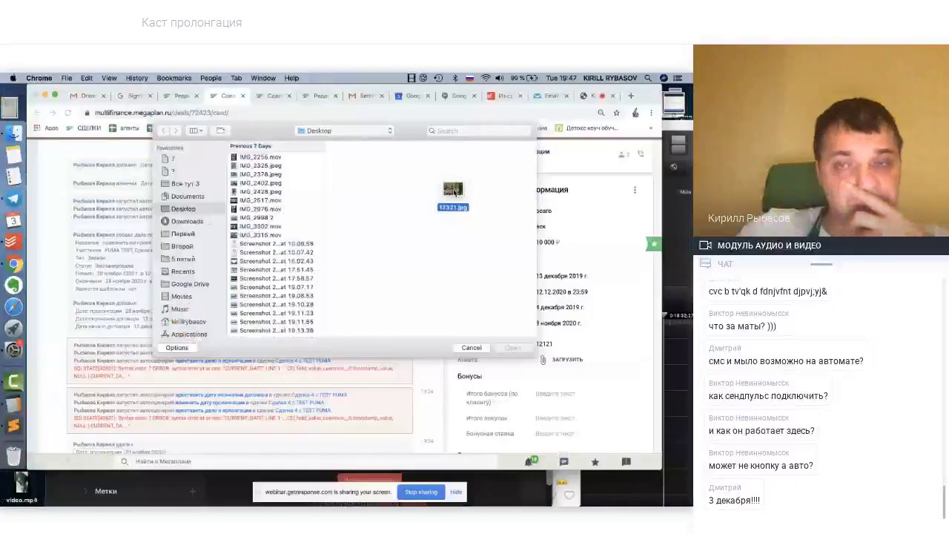
left_click_drag(451, 195, 435, 299)
scroll(434, 299, "up", 10)
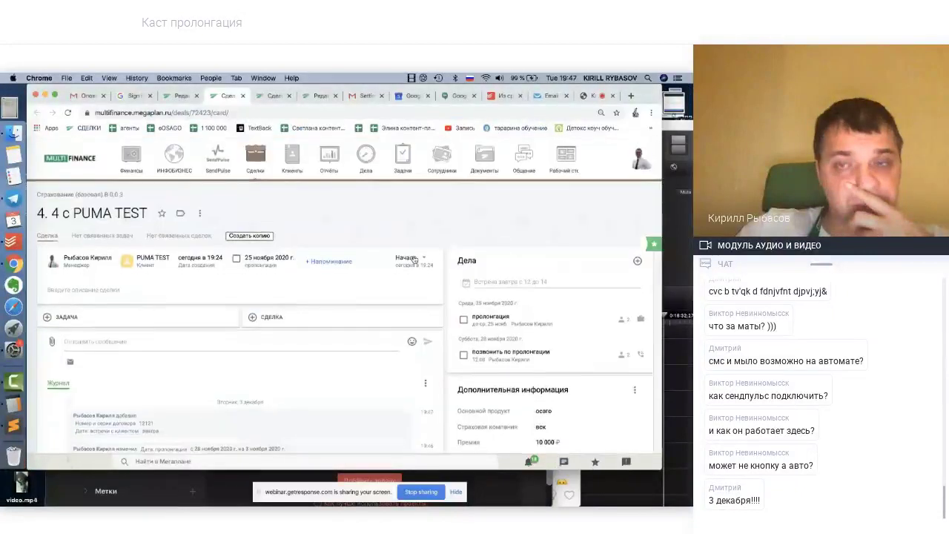
Move deal 4 с PUMA TEST to ФИНИШ, then reload and review the journal entries
left_click(412, 258)
left_click(377, 327)
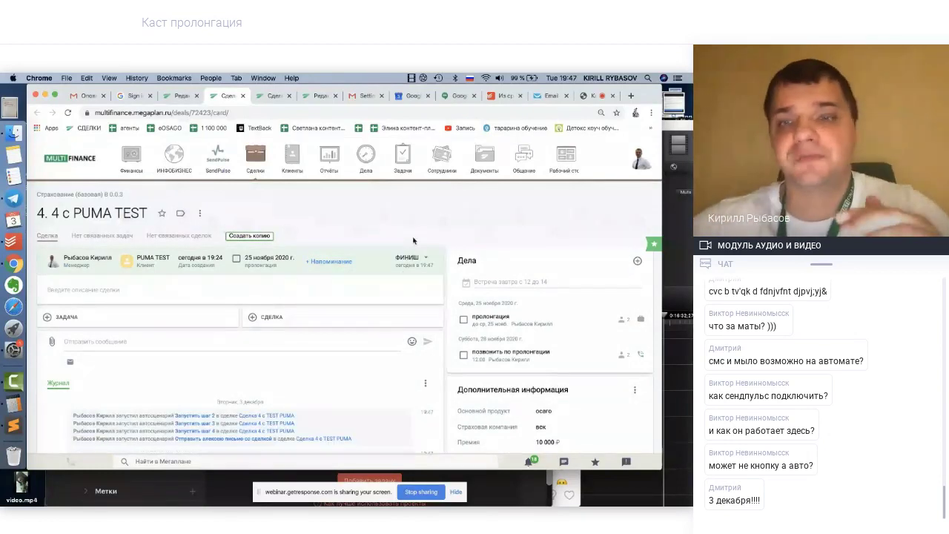
scroll(464, 300, "down", 2)
scroll(464, 300, "down", 5)
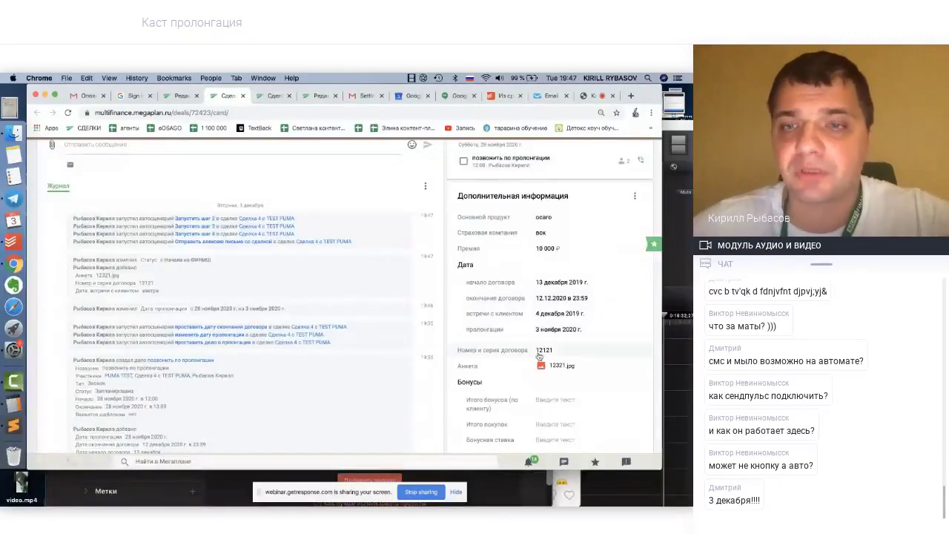
scroll(540, 363, "down", 10)
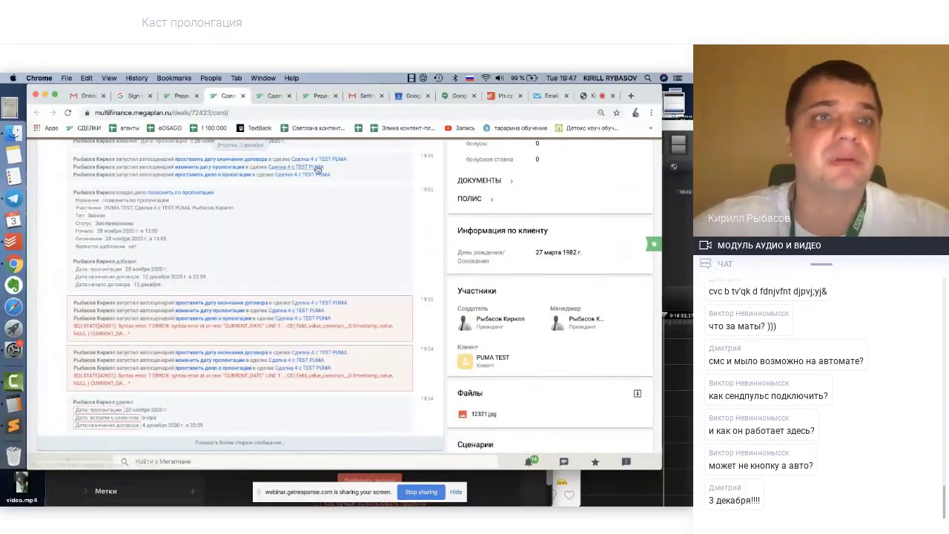
left_click(67, 113)
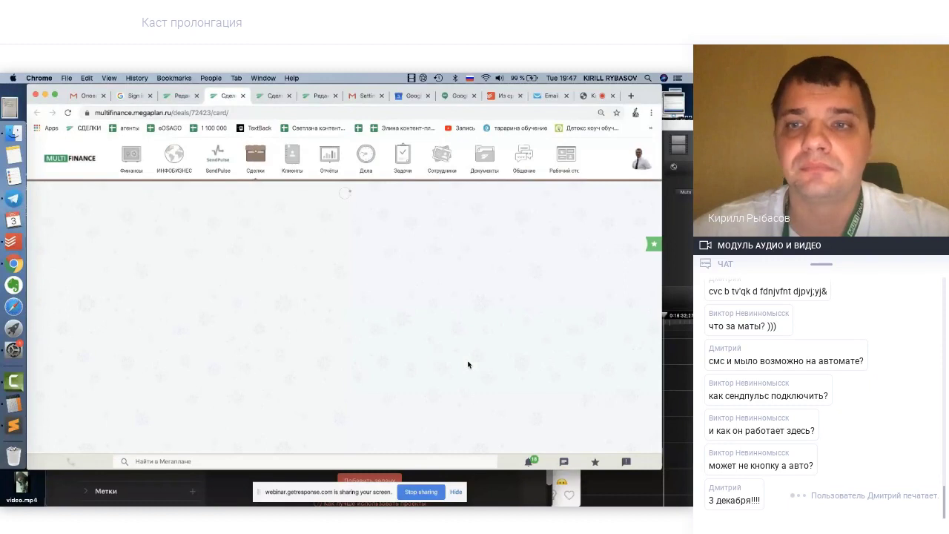
scroll(468, 364, "down", 3)
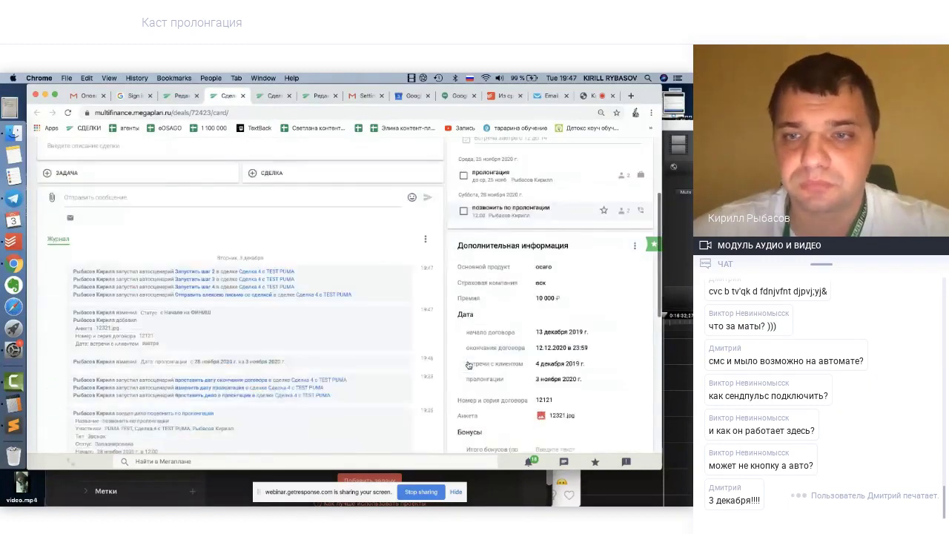
scroll(468, 364, "down", 5)
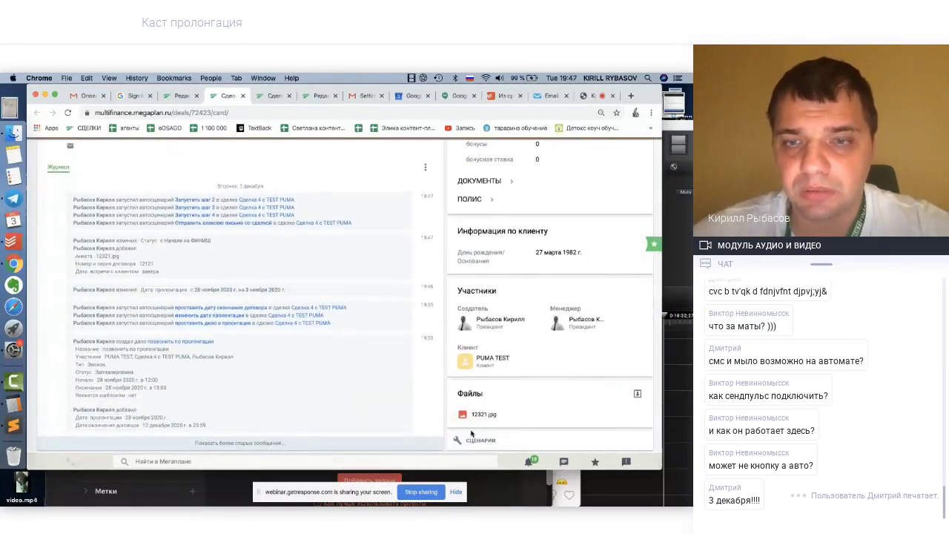
scroll(505, 346, "up", 5)
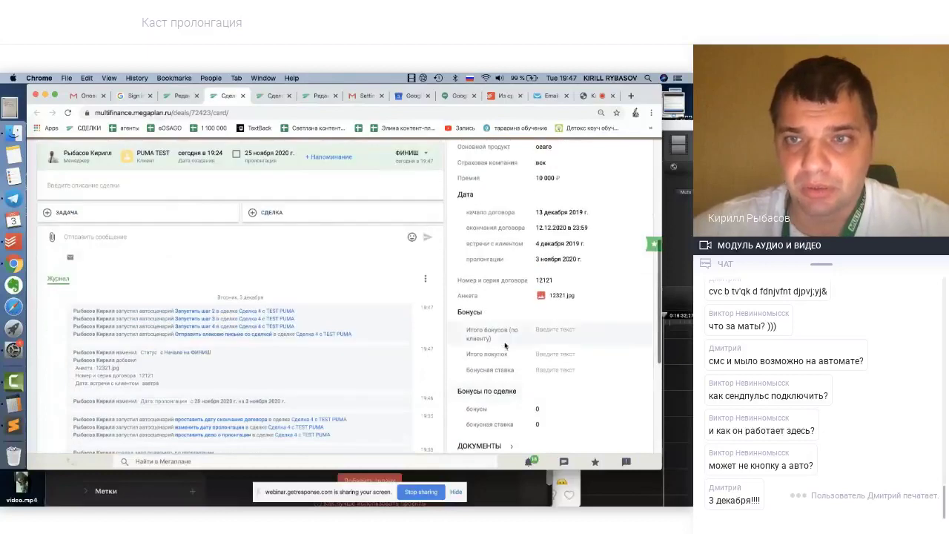
Set the renewal date to 3 December 2019, then reload and check the Сценарии section
left_click(553, 260)
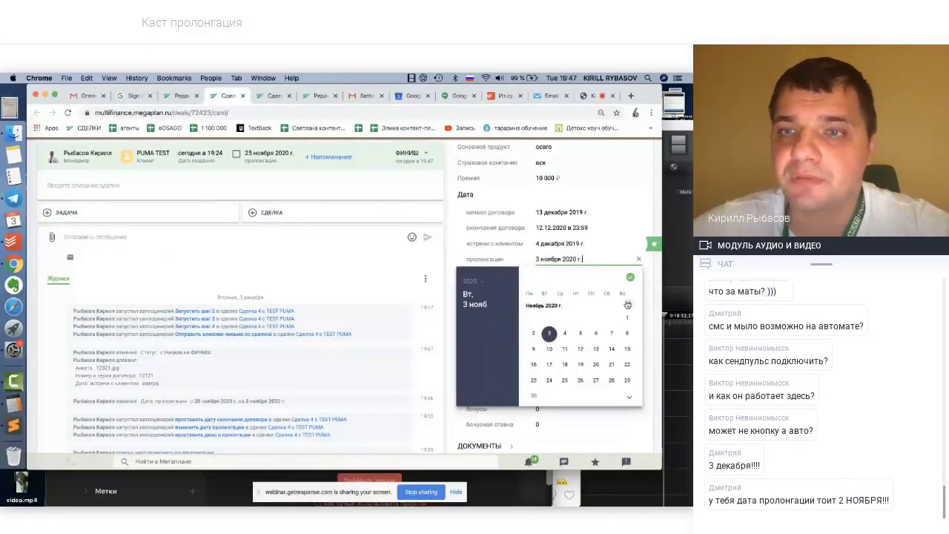
scroll(627, 305, "up", 9)
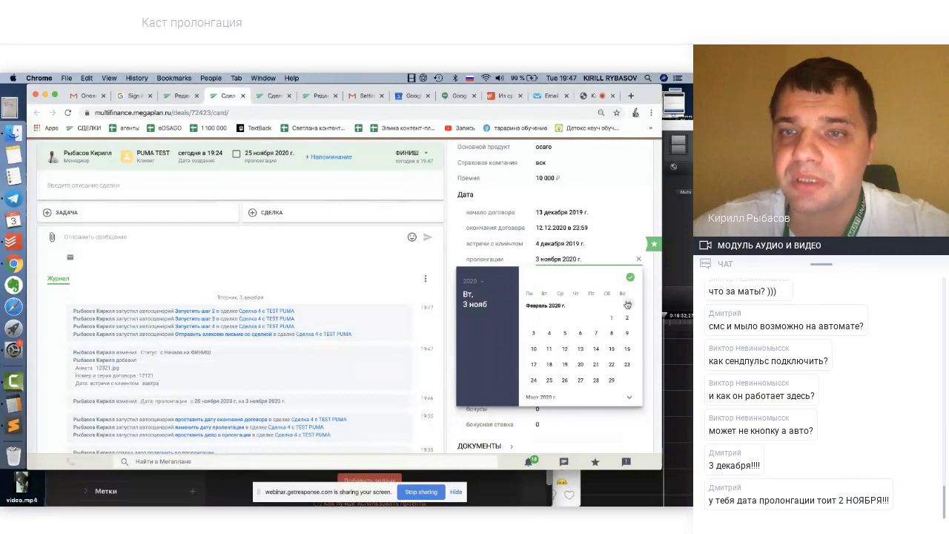
left_click(628, 305)
left_click(628, 305)
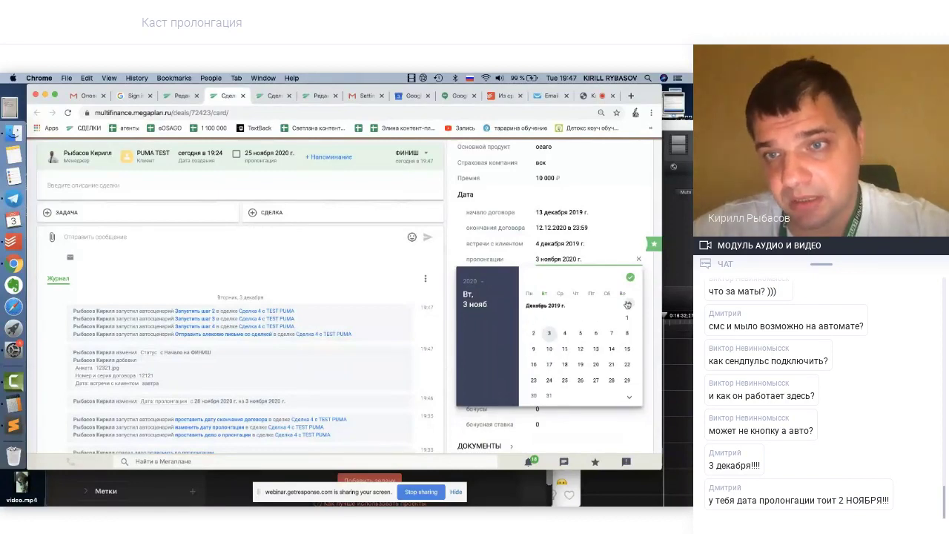
left_click(628, 305)
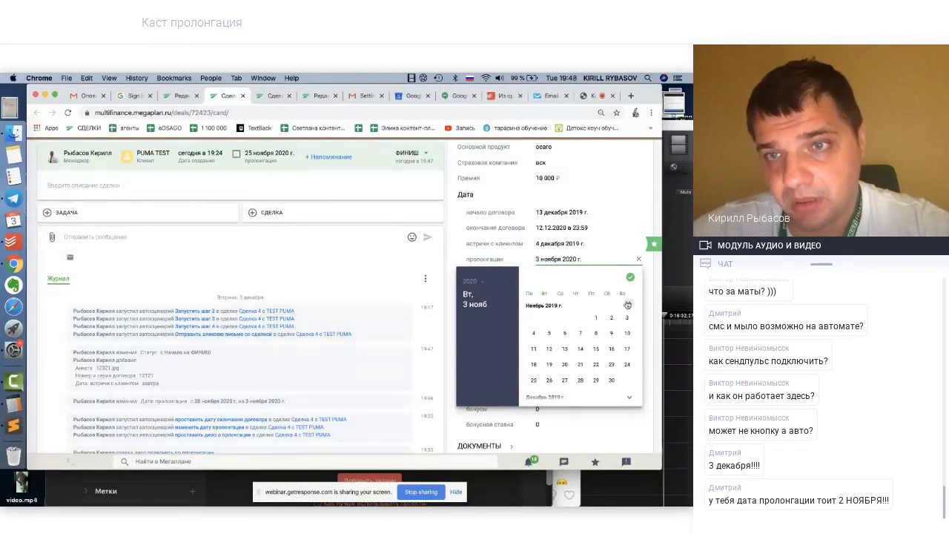
left_click(629, 397)
left_click(549, 333)
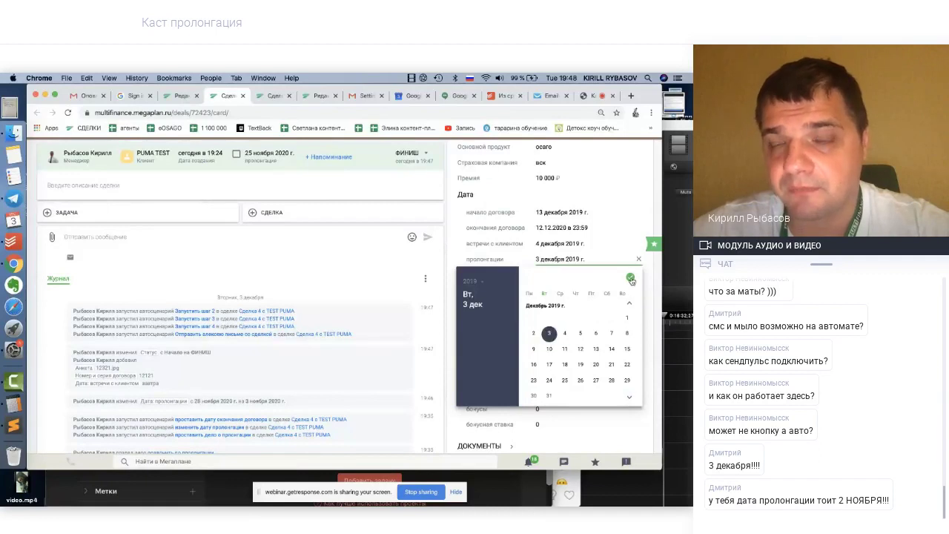
left_click(630, 276)
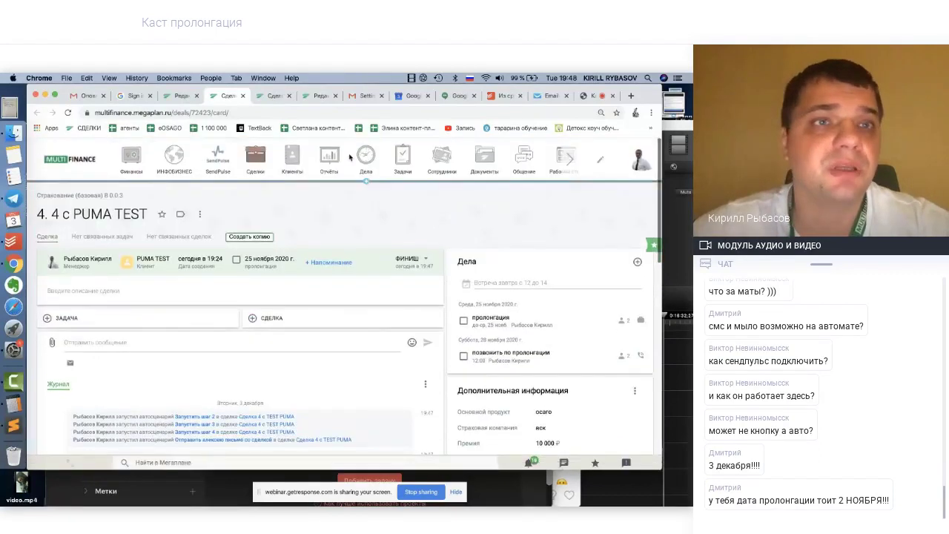
left_click(68, 113)
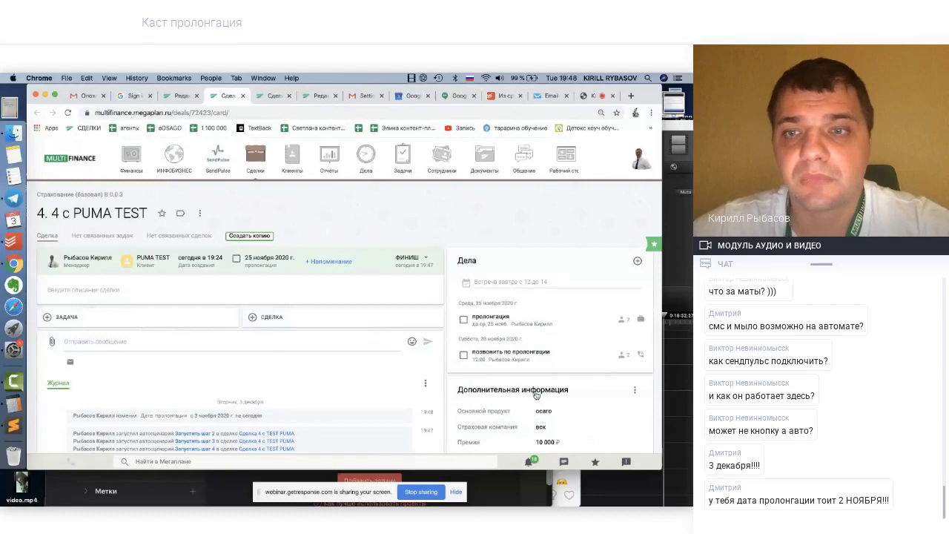
scroll(536, 396, "down", 10)
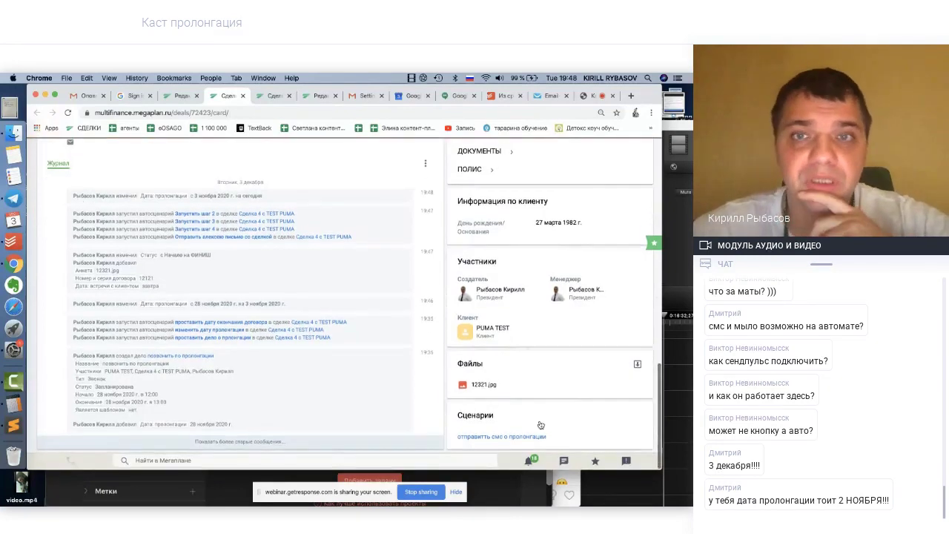
scroll(410, 339, "up", 3)
scroll(411, 339, "up", 5)
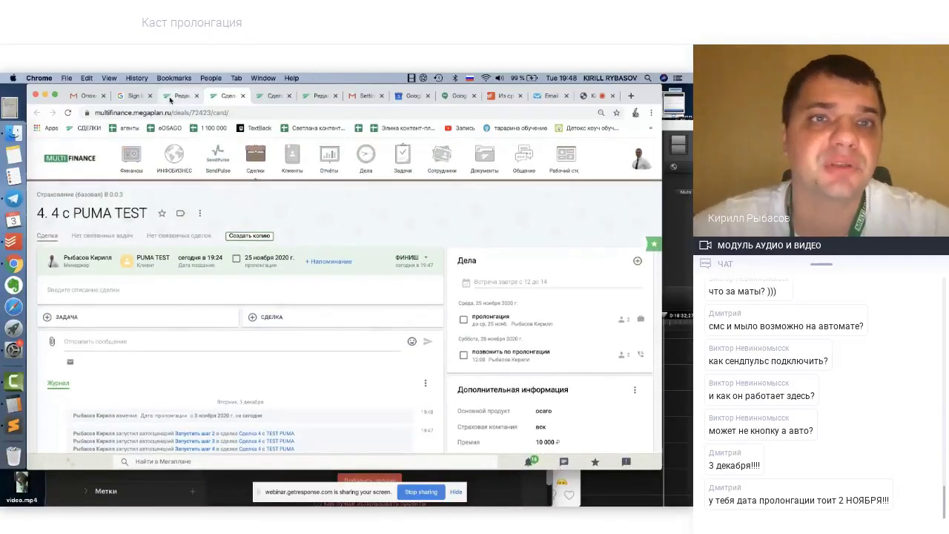
Return to the scenario editor and confirm the renewal-date rule still compares with Текущая дата
left_click(182, 97)
mouse_move(410, 262)
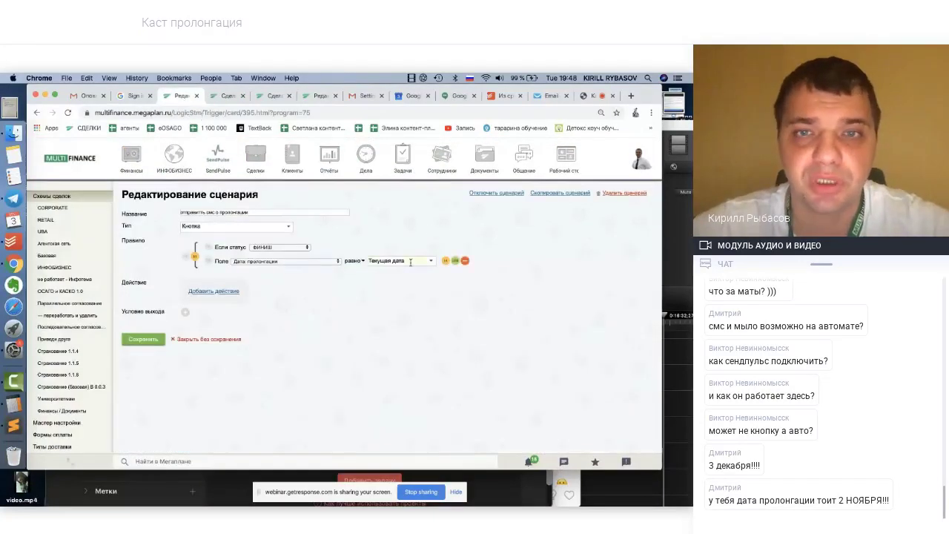
left_click(418, 260)
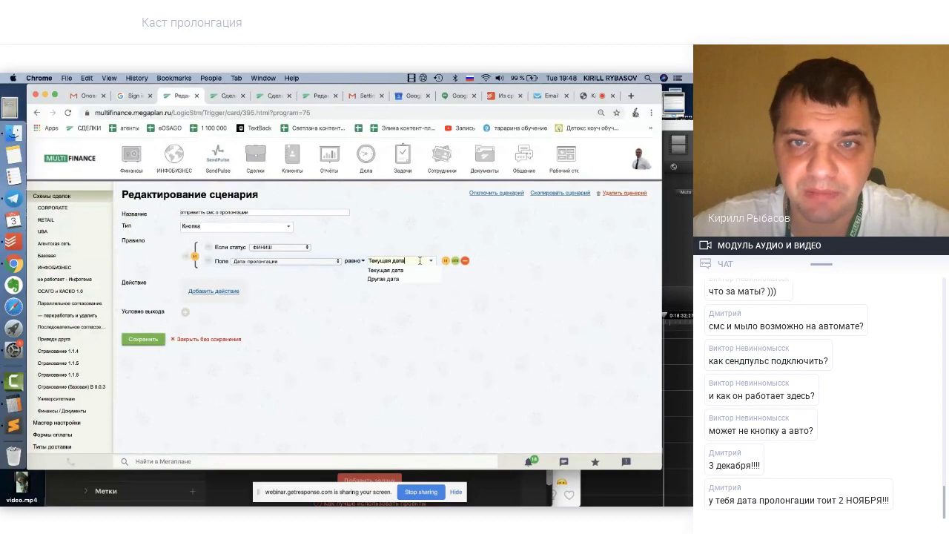
left_click(423, 311)
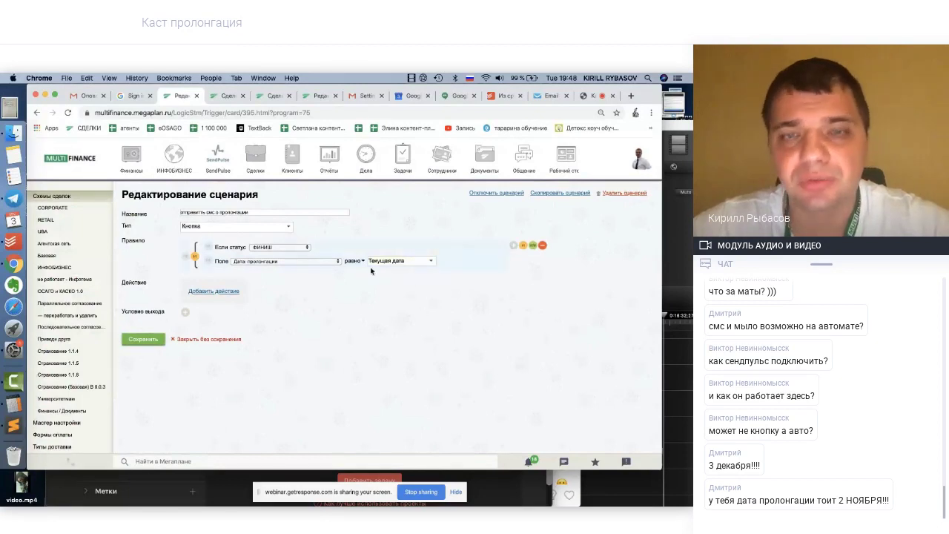
left_click(431, 262)
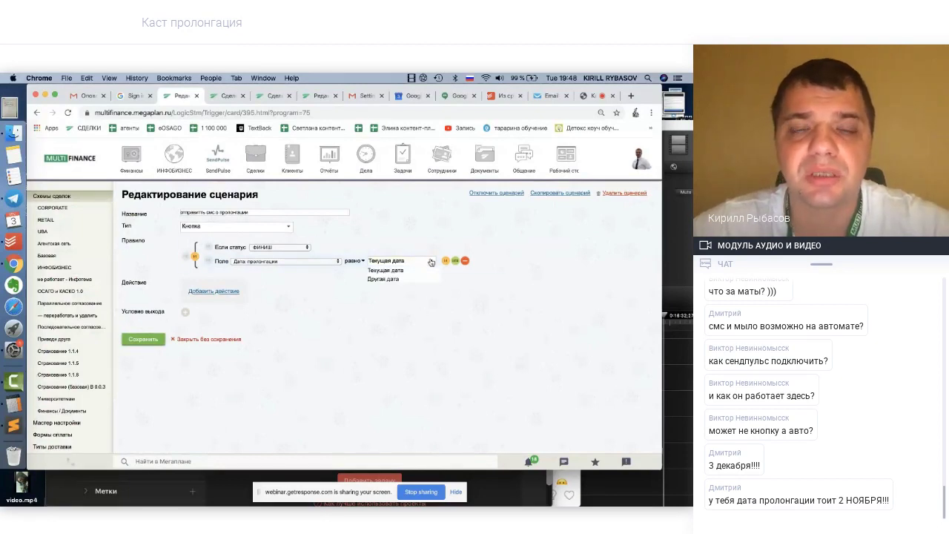
left_click(399, 311)
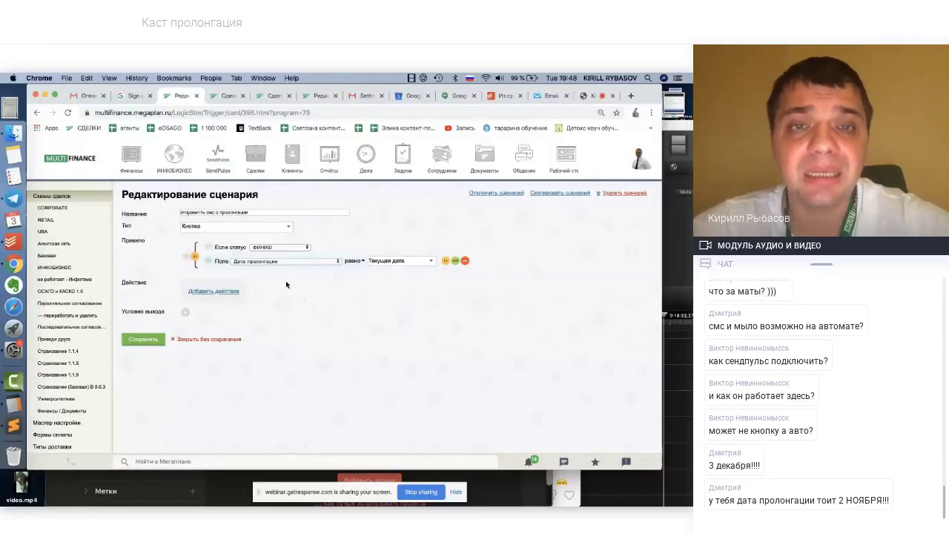
left_click(206, 230)
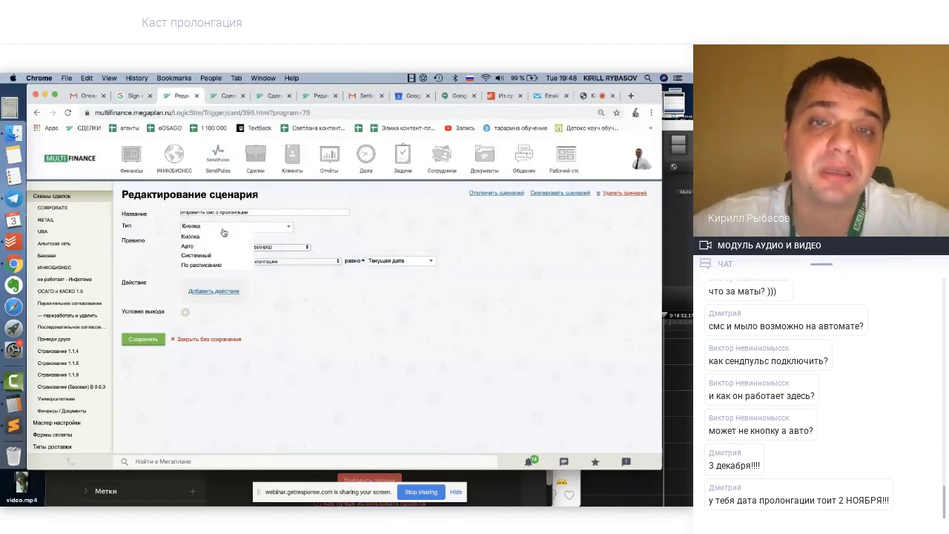
Keep the Кнопка type, add an action set to Отправить лид, then reopen the action list
left_click(406, 210)
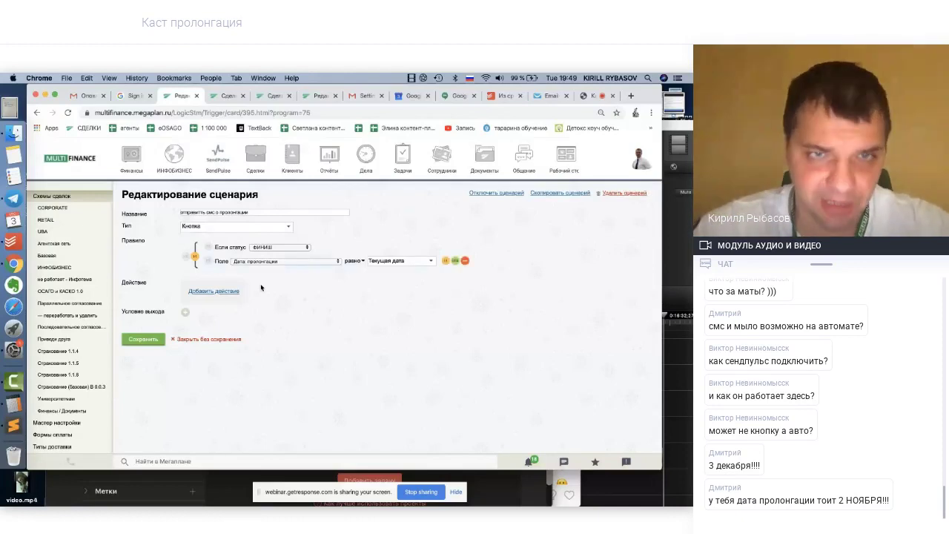
left_click(217, 292)
left_click(272, 297)
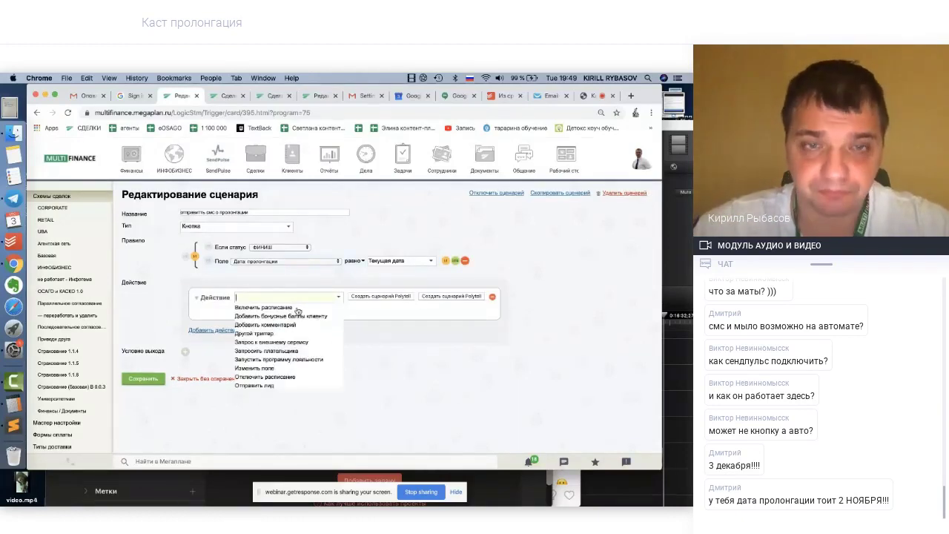
scroll(288, 354, "down", 3)
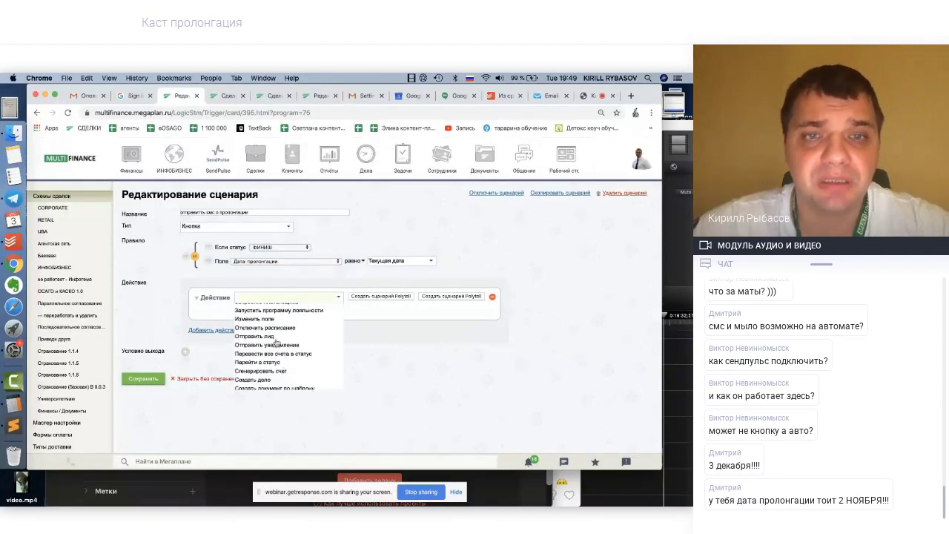
scroll(281, 343, "up", 3)
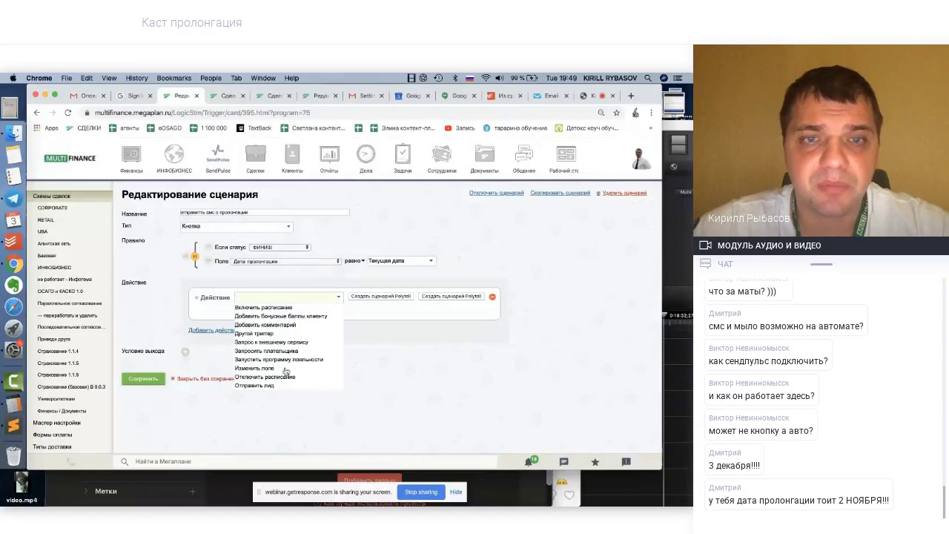
scroll(286, 371, "down", 2)
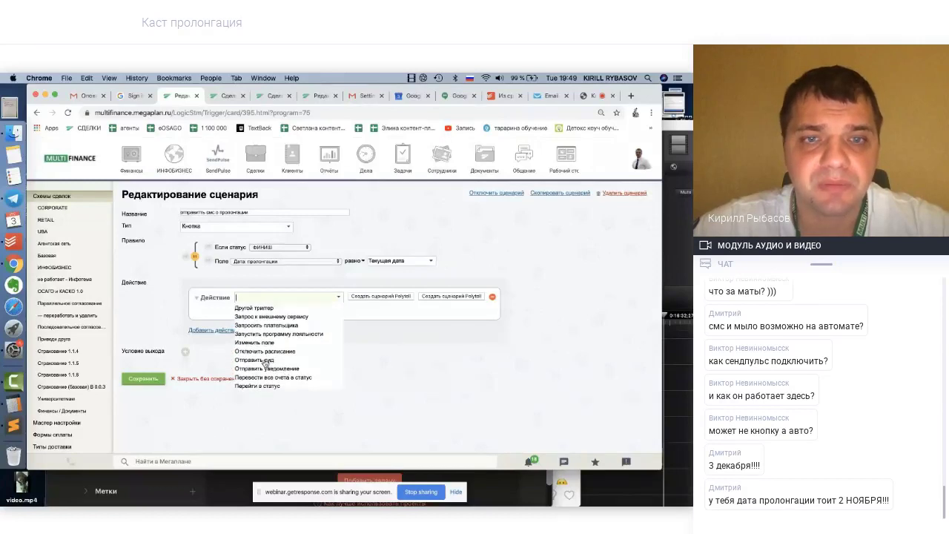
scroll(265, 362, "up", 3)
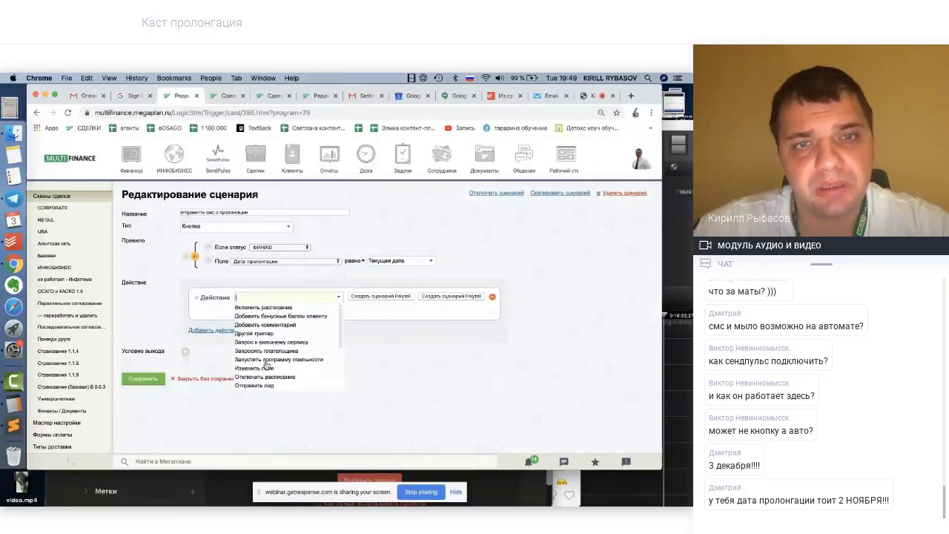
scroll(261, 379, "down", 1)
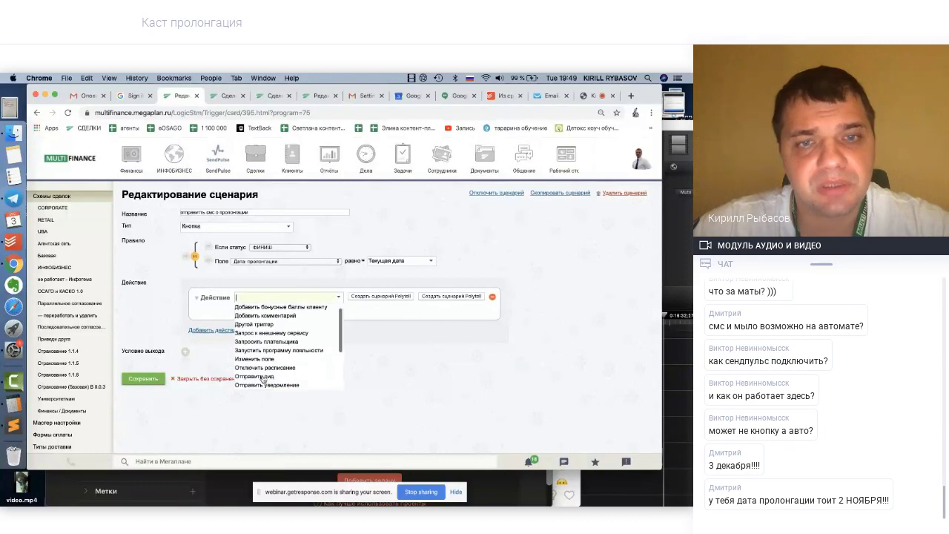
left_click(259, 379)
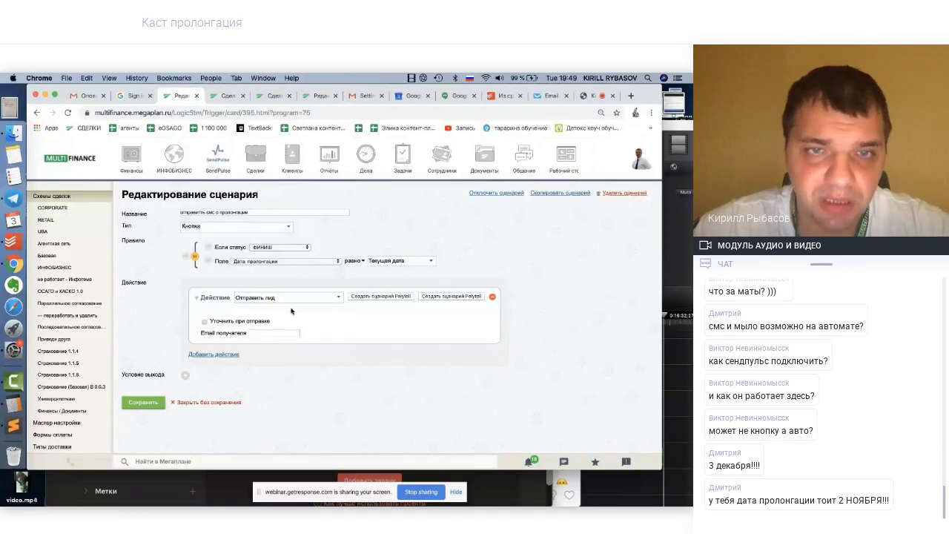
left_click(283, 298)
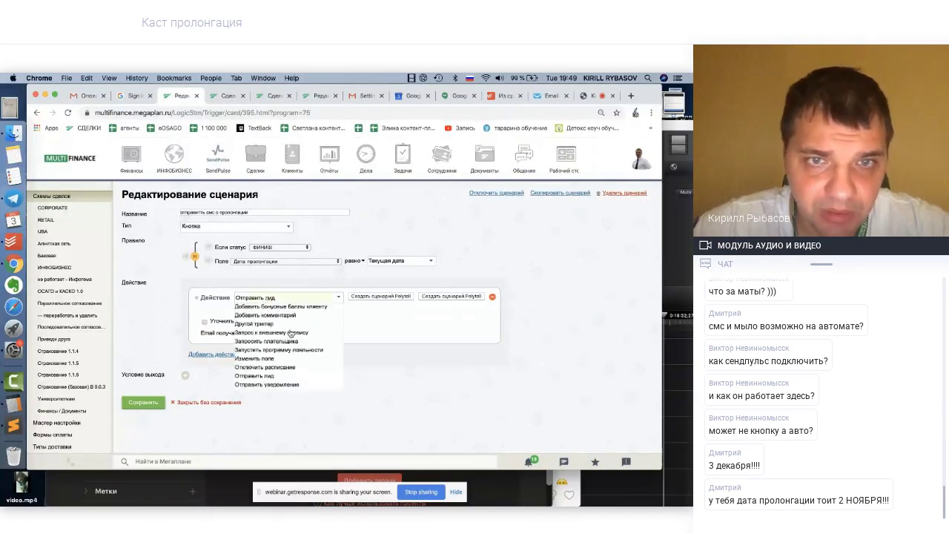
scroll(290, 340, "down", 5)
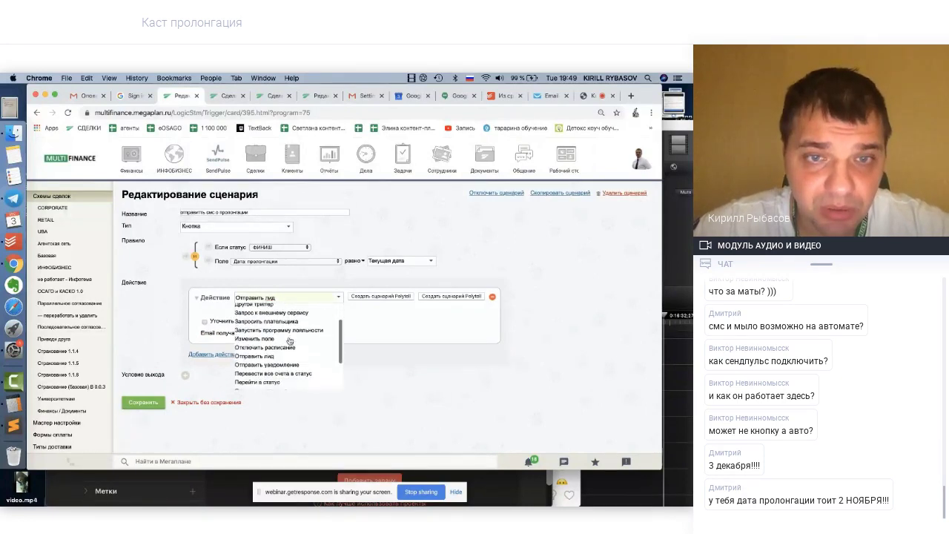
Make the action a notification and set Транспорт to Электронная почта after briefly trying sms
left_click(276, 356)
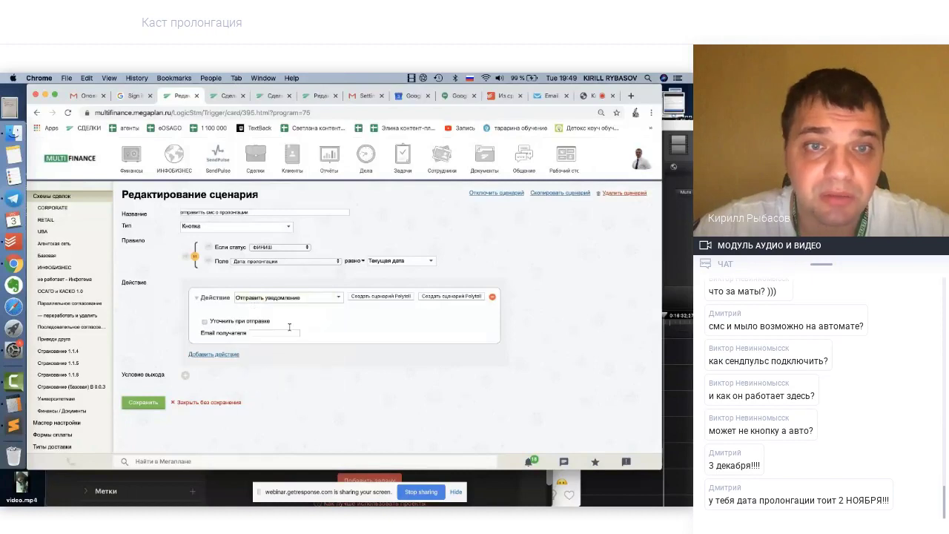
scroll(295, 351, "down", 3)
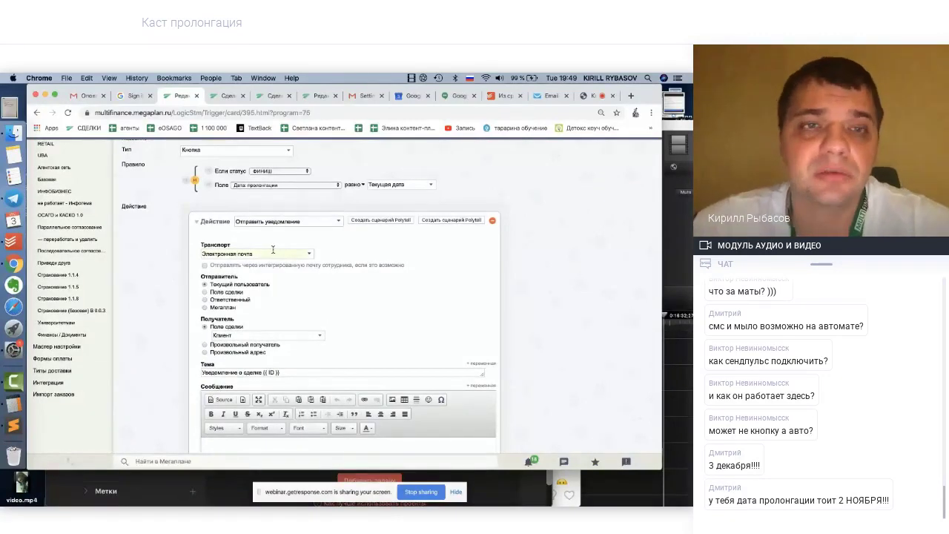
left_click(263, 253)
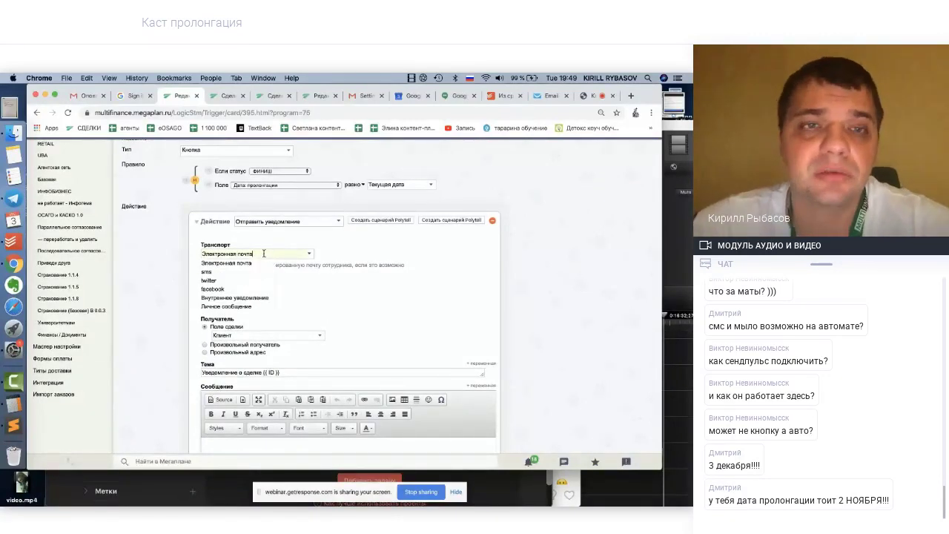
left_click(207, 272)
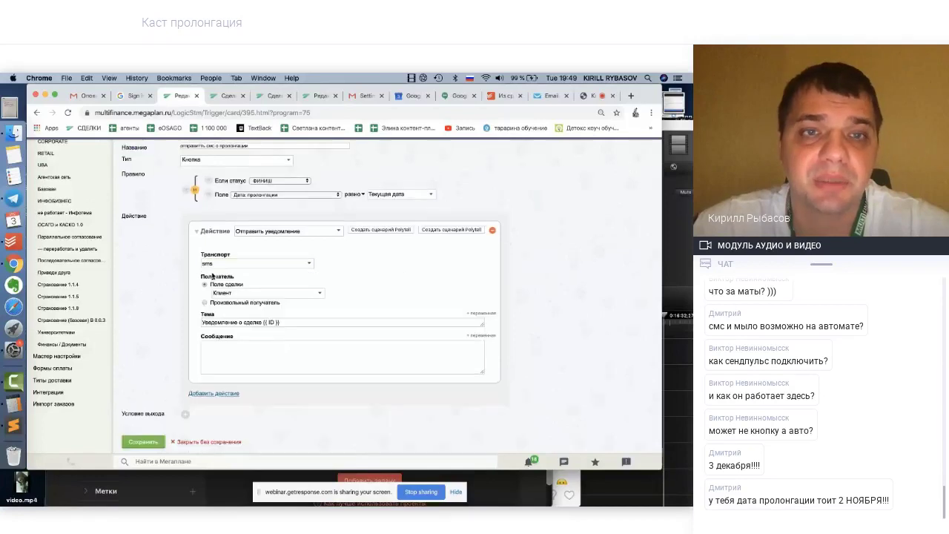
left_click(261, 264)
left_click(238, 273)
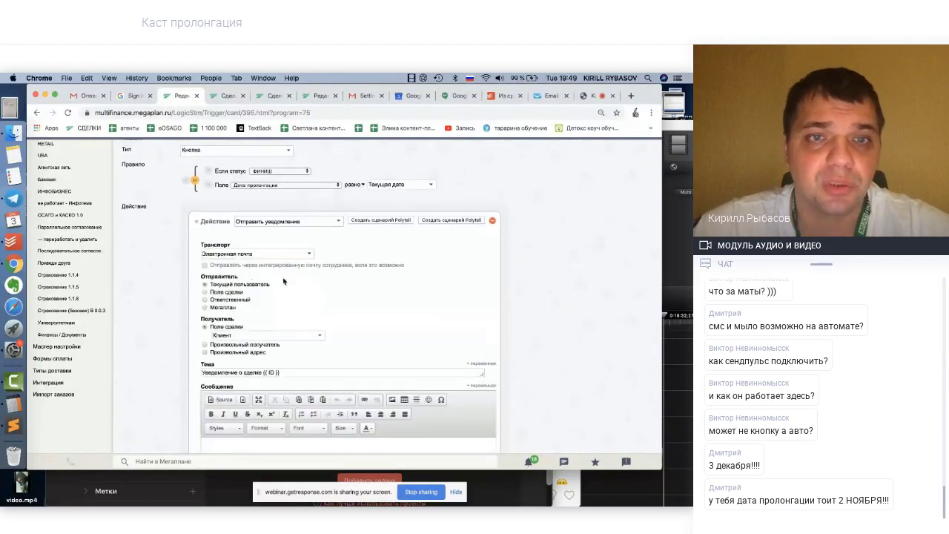
Confirm the recipient is the deal's Клиент field and select the default Тема text
scroll(238, 260, "down", 2)
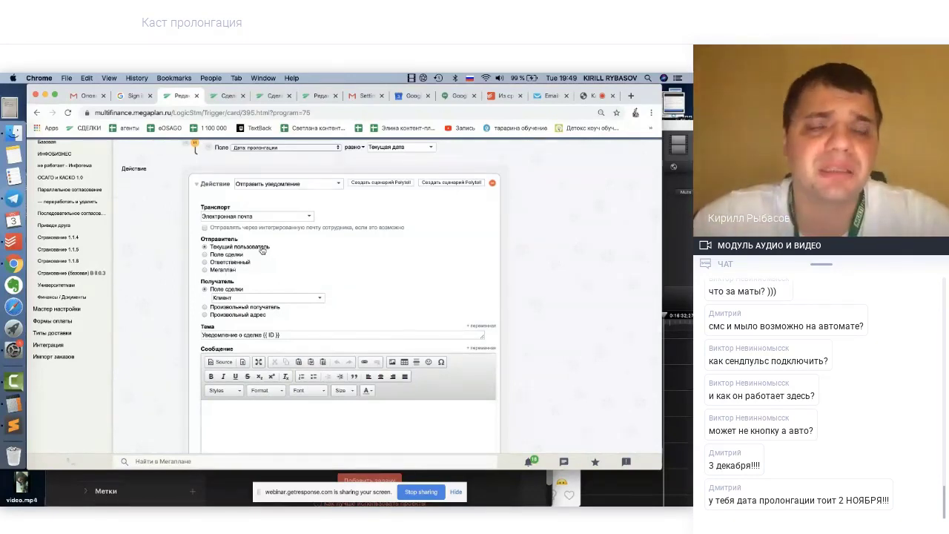
scroll(280, 272, "down", 1)
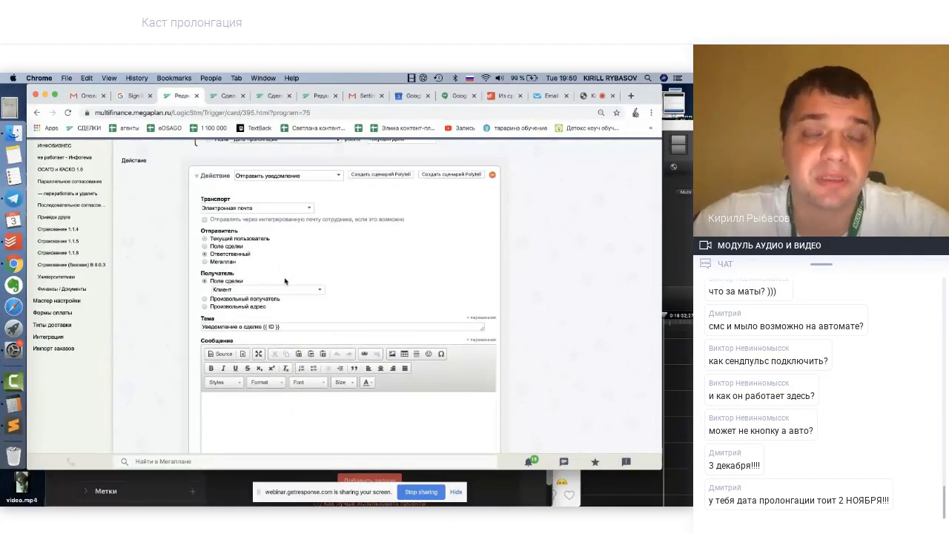
scroll(314, 279, "down", 1)
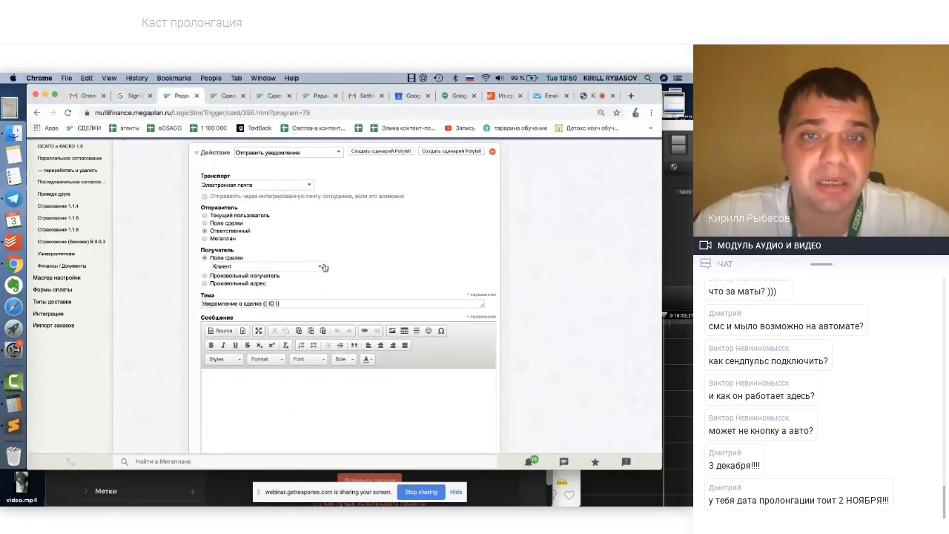
left_click(321, 268)
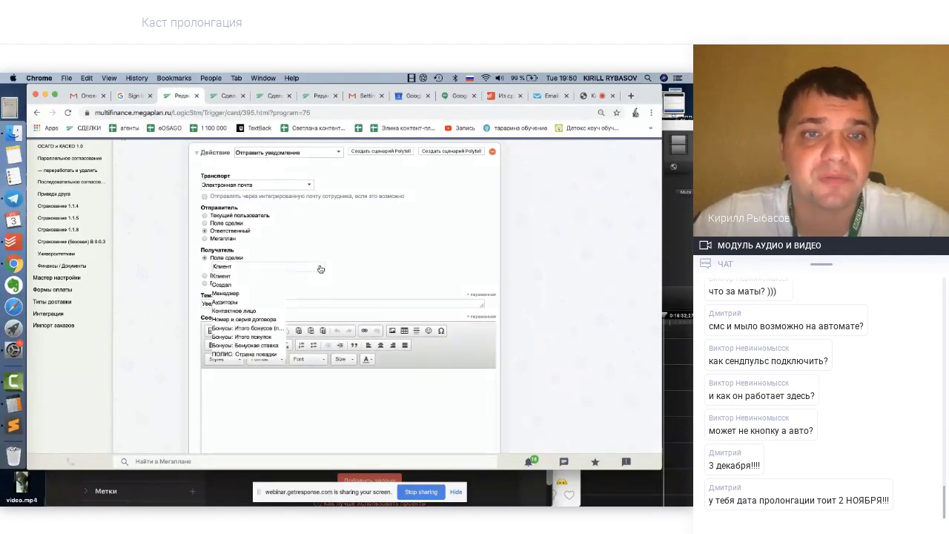
scroll(356, 258, "down", 1)
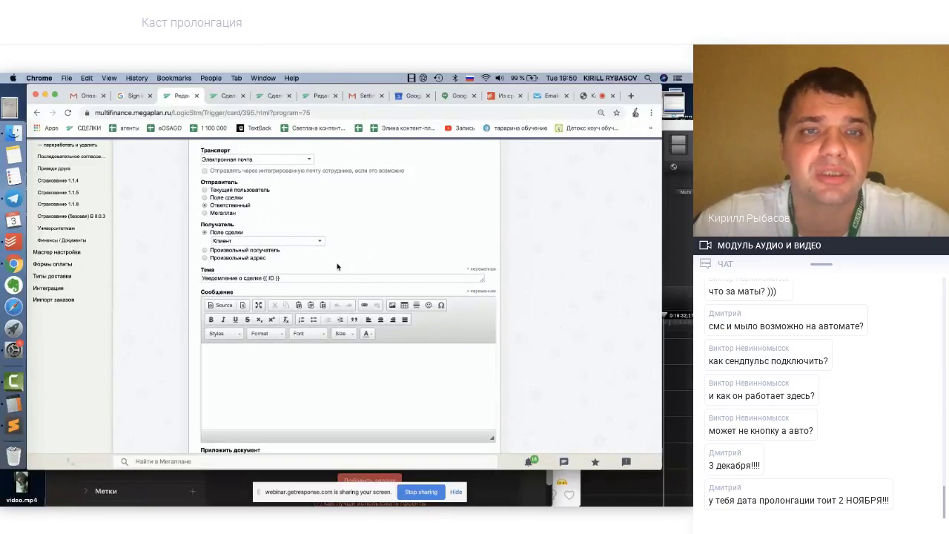
left_click_drag(285, 278, 200, 279)
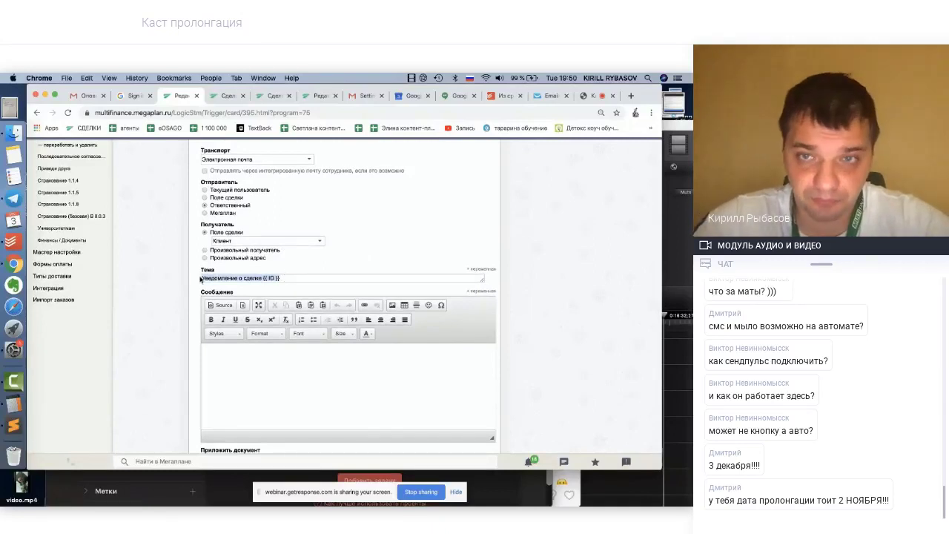
Replace the default Тема with the {{ Клиент:Имя }} variable followed by a comma
key("BackSpace")
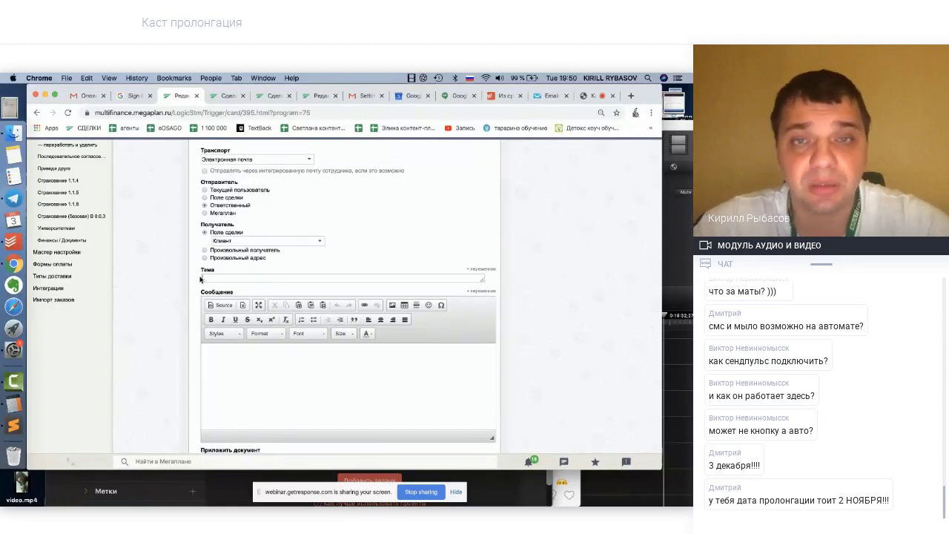
left_click(482, 270)
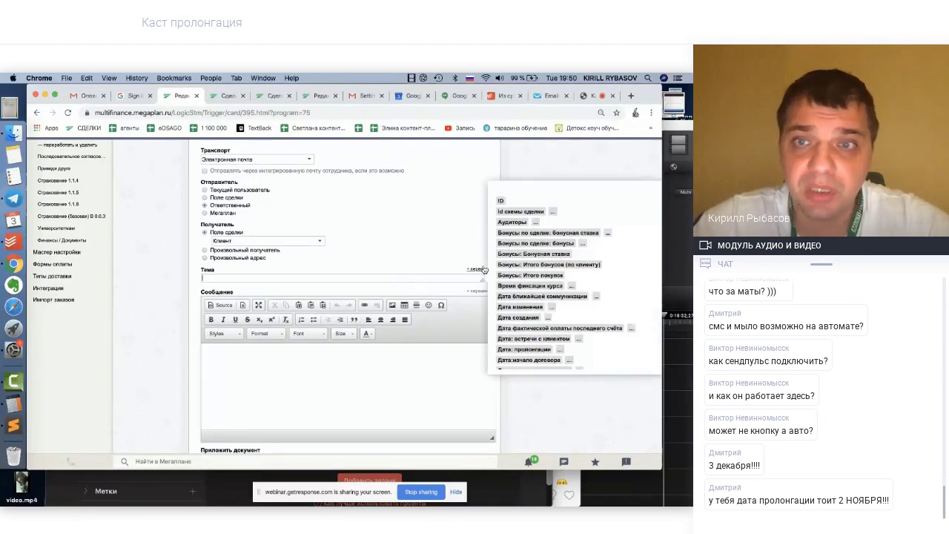
scroll(531, 302, "down", 3)
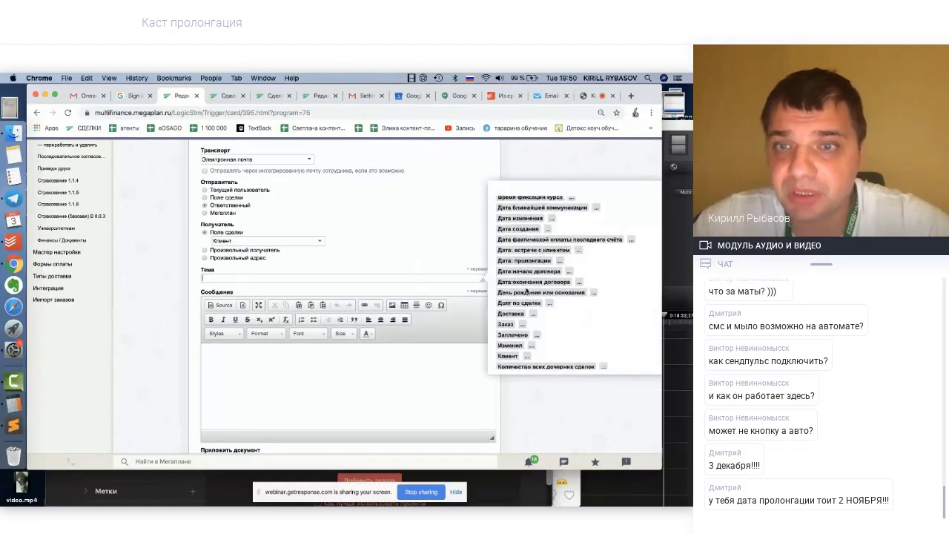
left_click(527, 358)
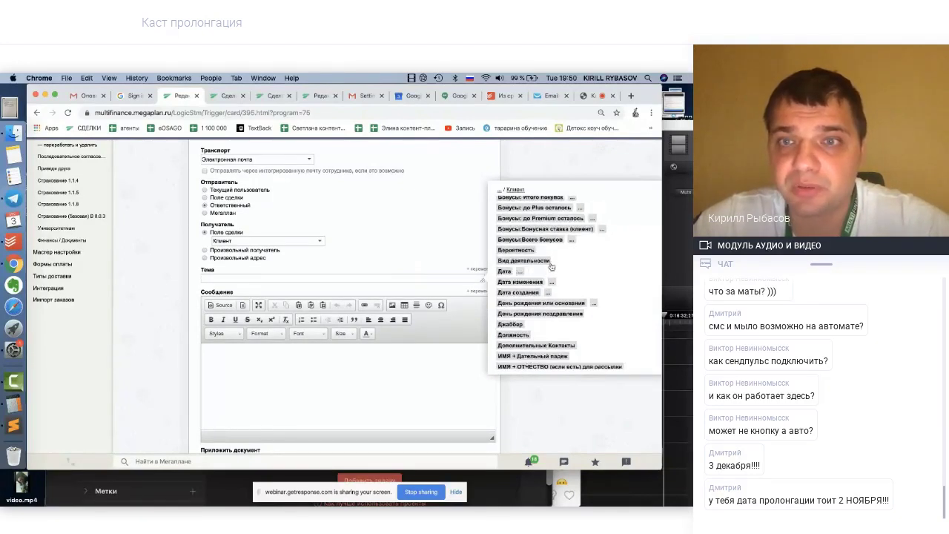
scroll(547, 293, "down", 5)
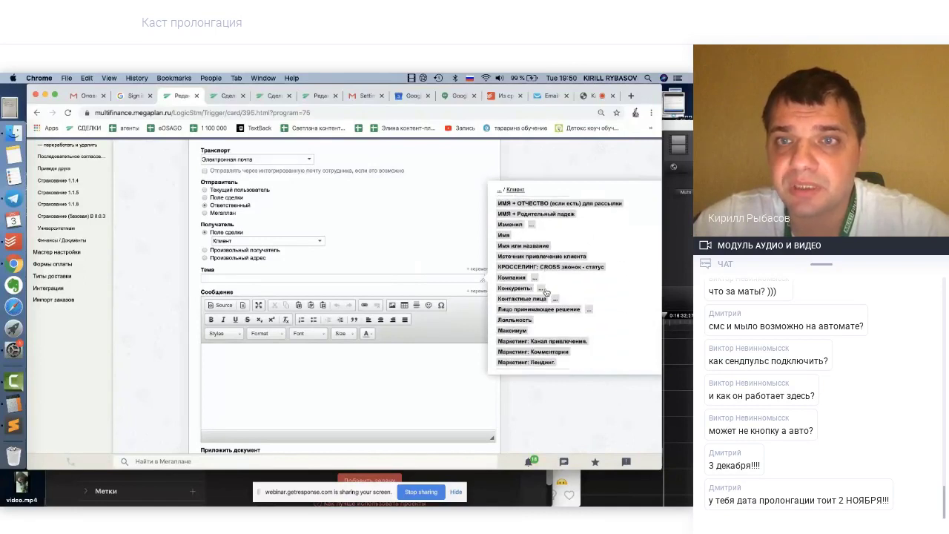
left_click(504, 224)
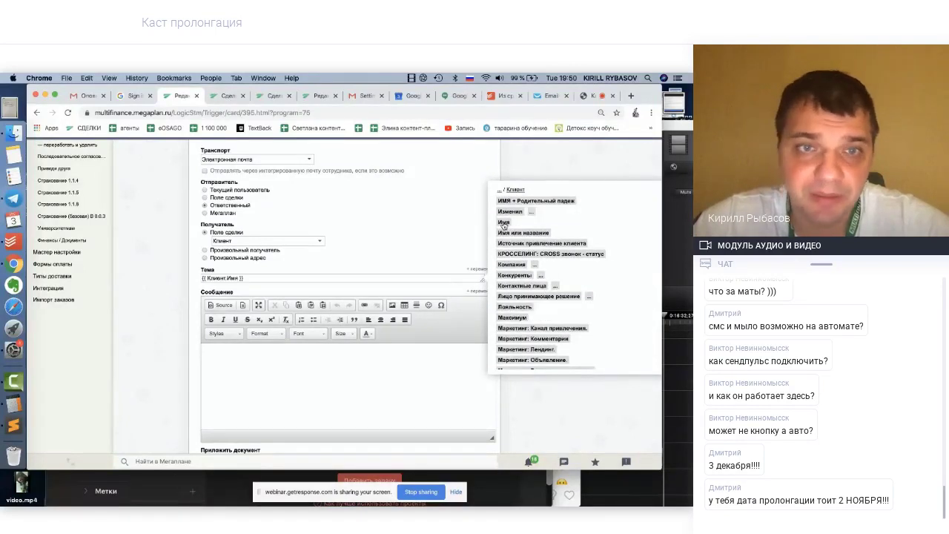
type(",")
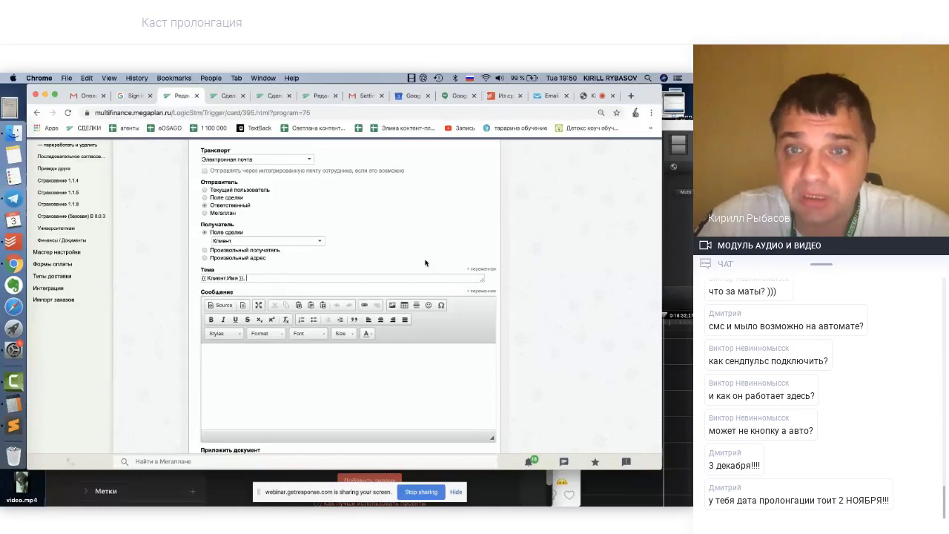
Browse the client's variable fields and close the list without inserting anything
left_click(478, 293)
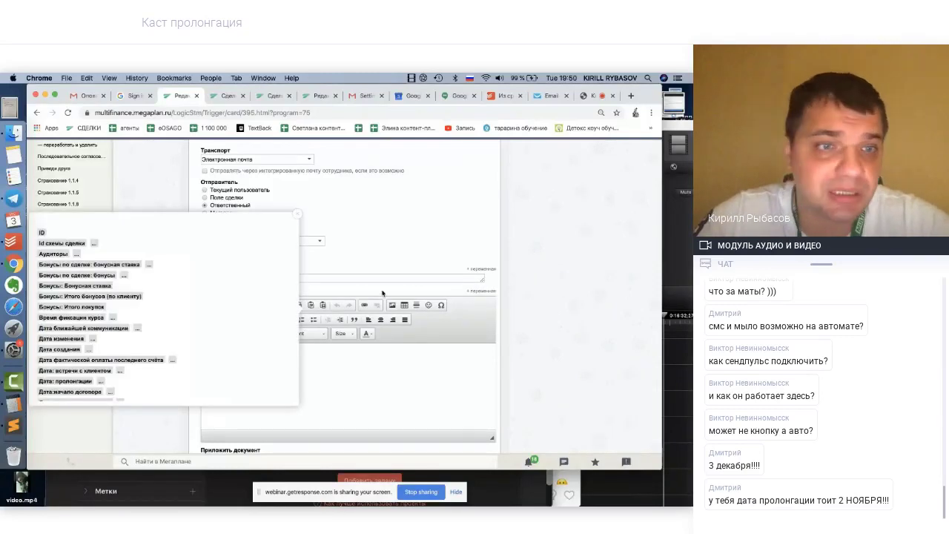
scroll(144, 336, "down", 5)
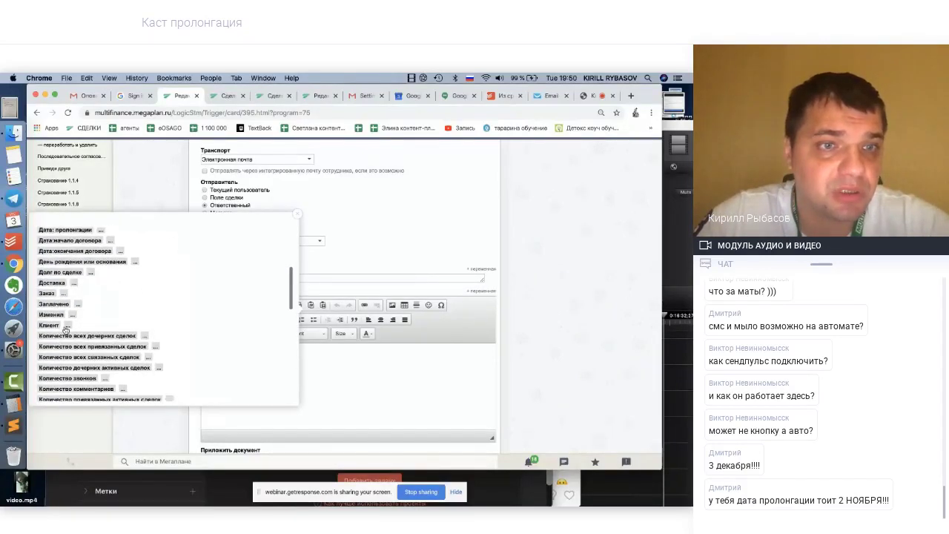
left_click(67, 326)
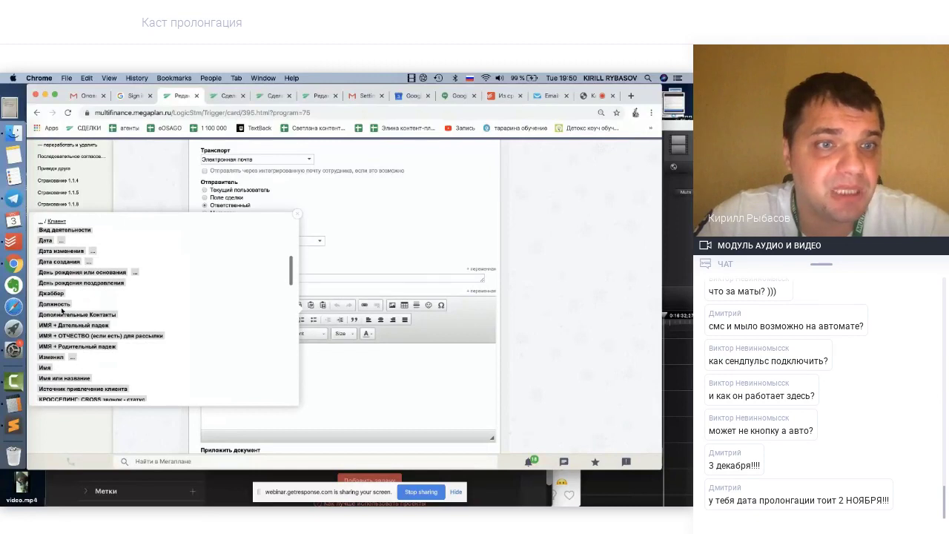
scroll(59, 310, "down", 2)
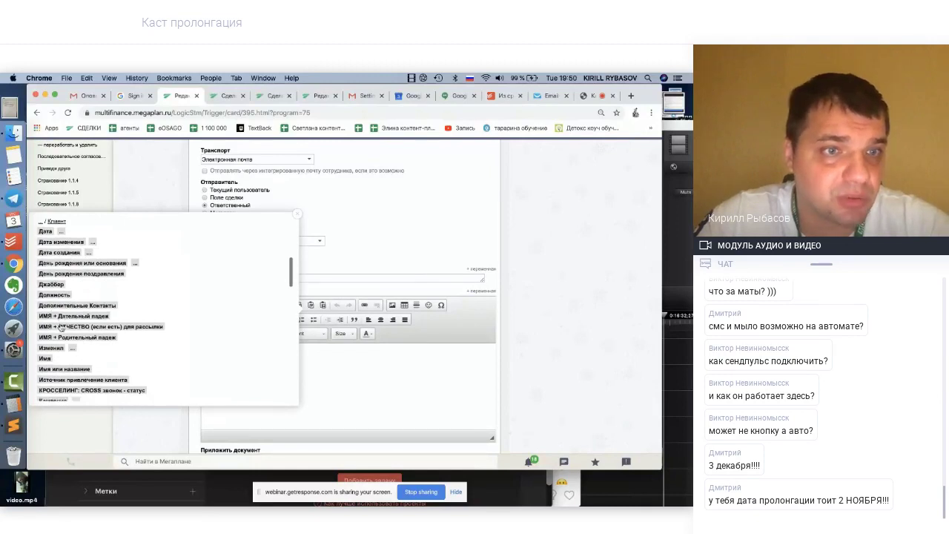
scroll(62, 358, "down", 2)
scroll(62, 358, "down", 5)
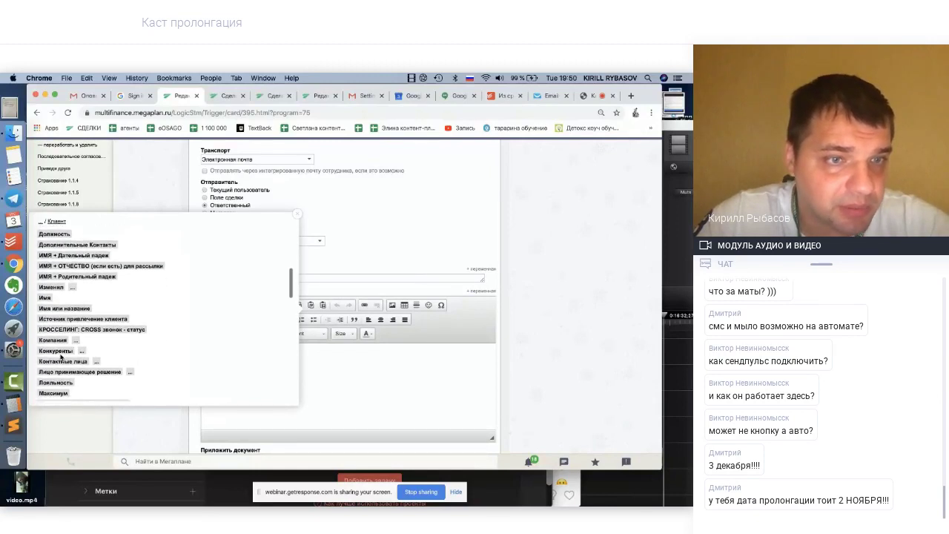
scroll(61, 358, "down", 4)
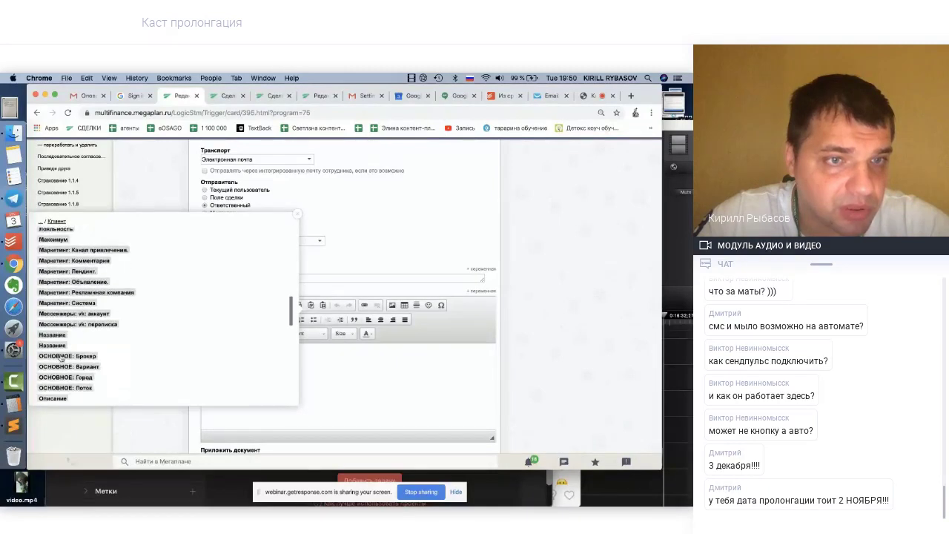
scroll(61, 359, "up", 8)
scroll(61, 358, "up", 5)
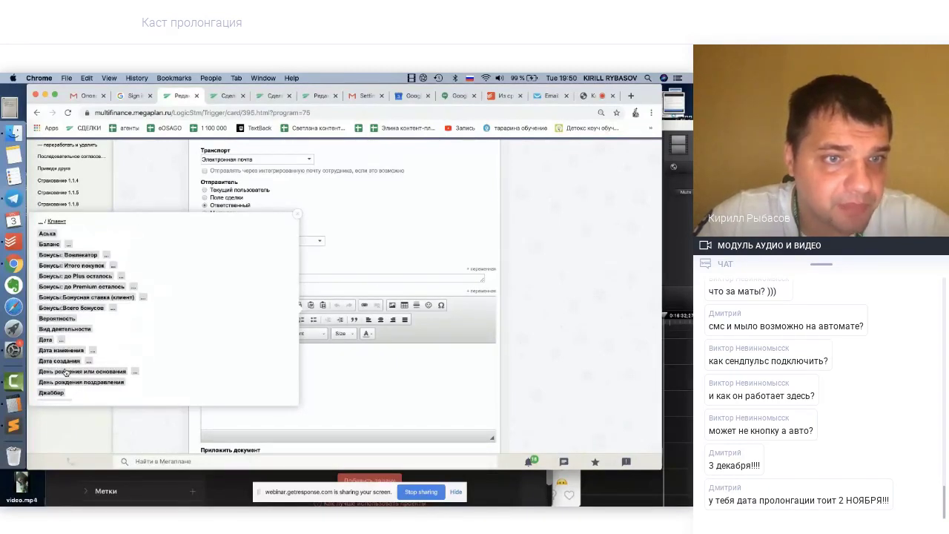
scroll(65, 375, "down", 3)
scroll(70, 385, "down", 1)
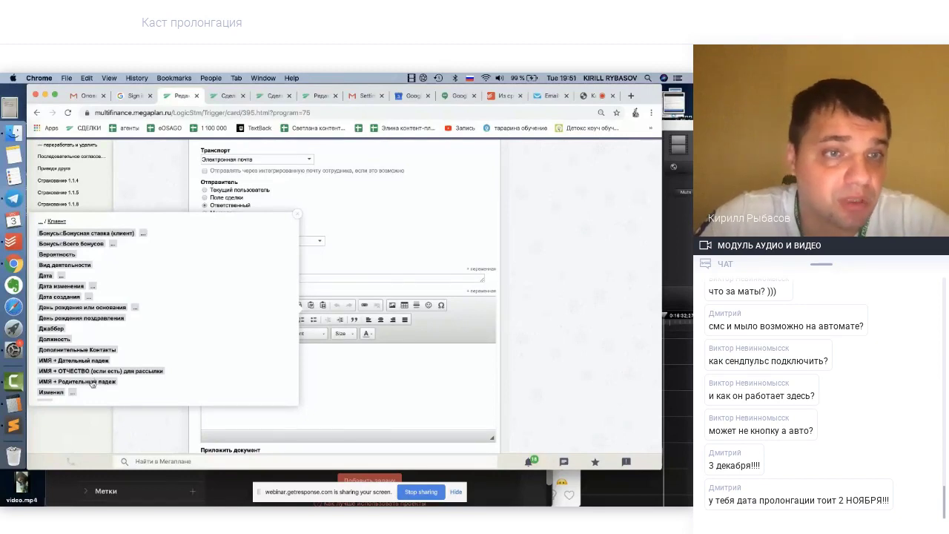
scroll(91, 382, "down", 2)
scroll(92, 384, "down", 1)
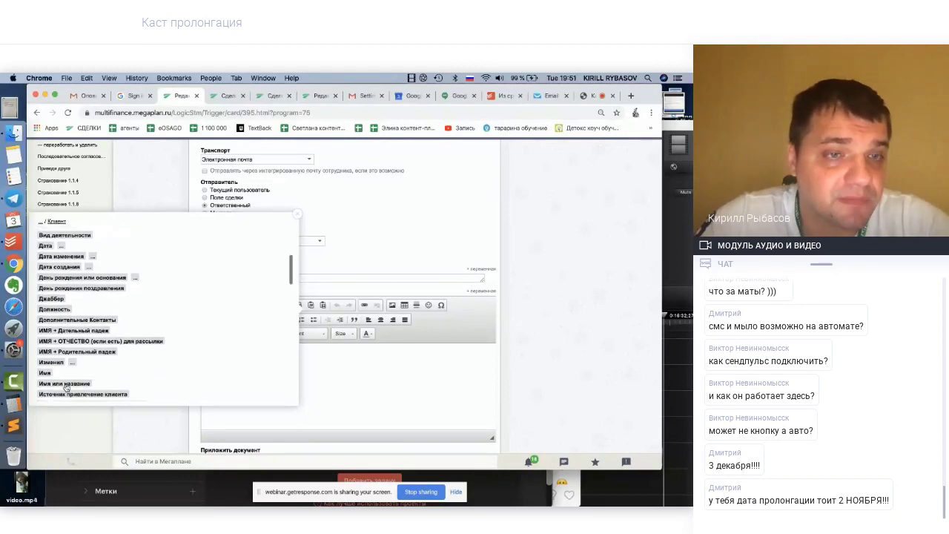
scroll(70, 389, "down", 4)
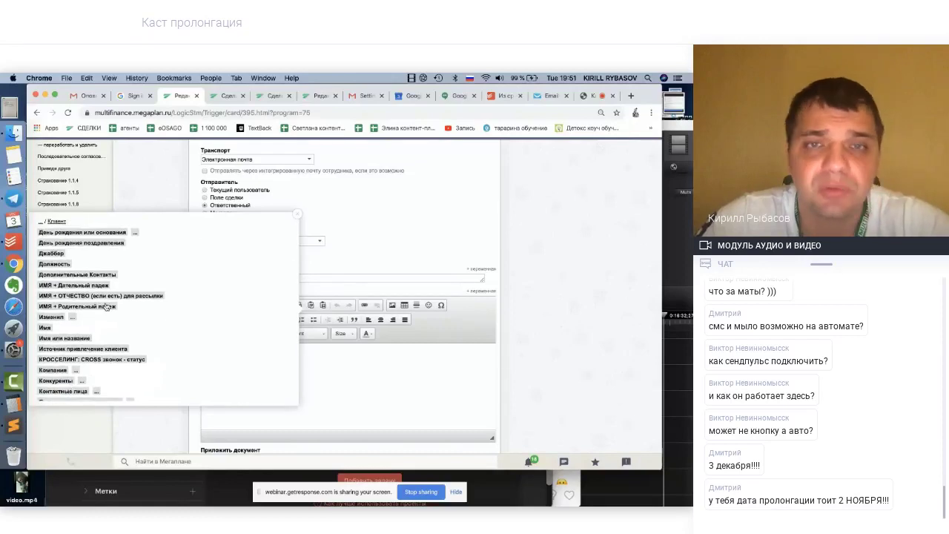
left_click(297, 214)
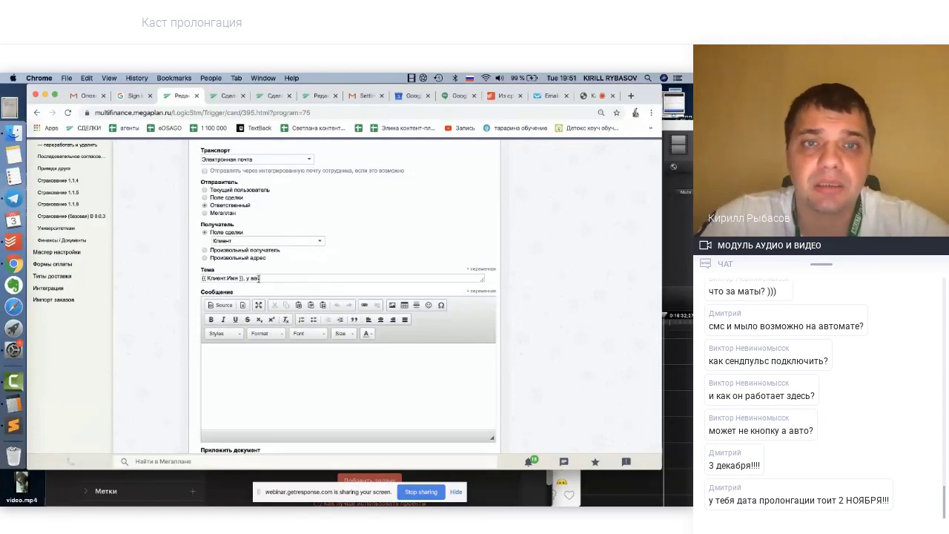
Type 'у вас' after the name and insert the {{ Основной продукт }} variable into Тема
type("аз")
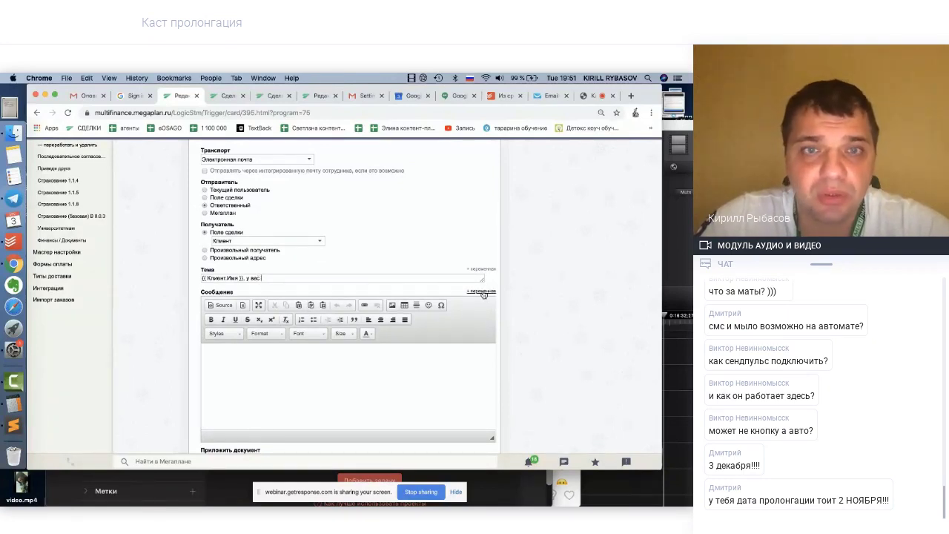
left_click(482, 291)
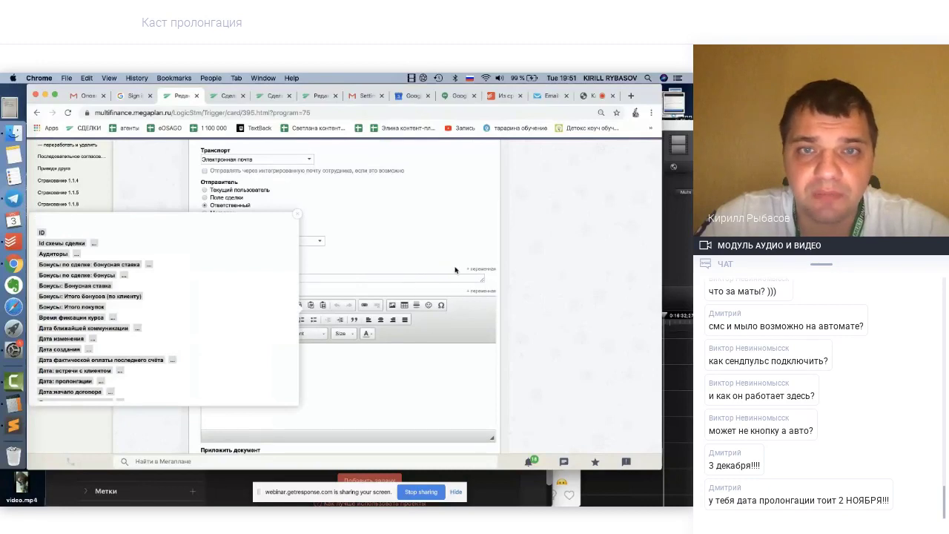
left_click(296, 214)
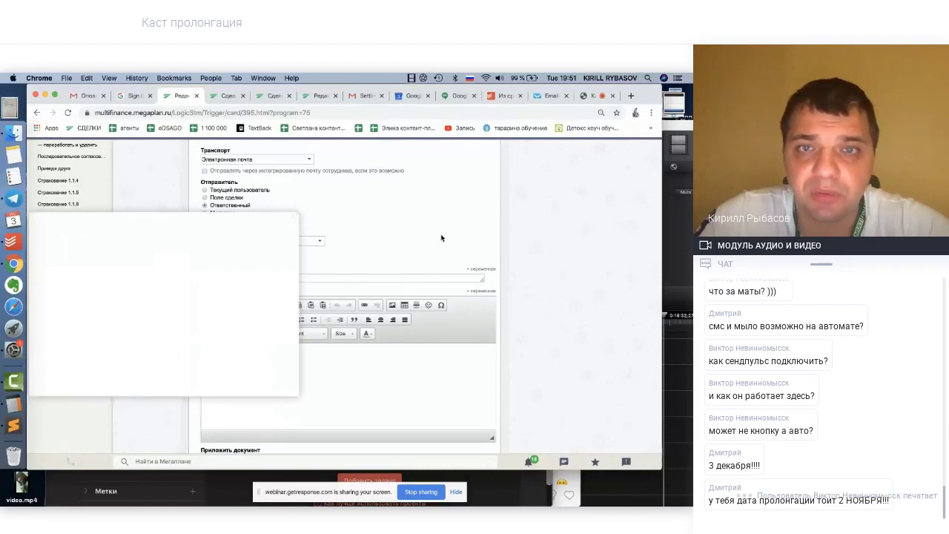
left_click(483, 269)
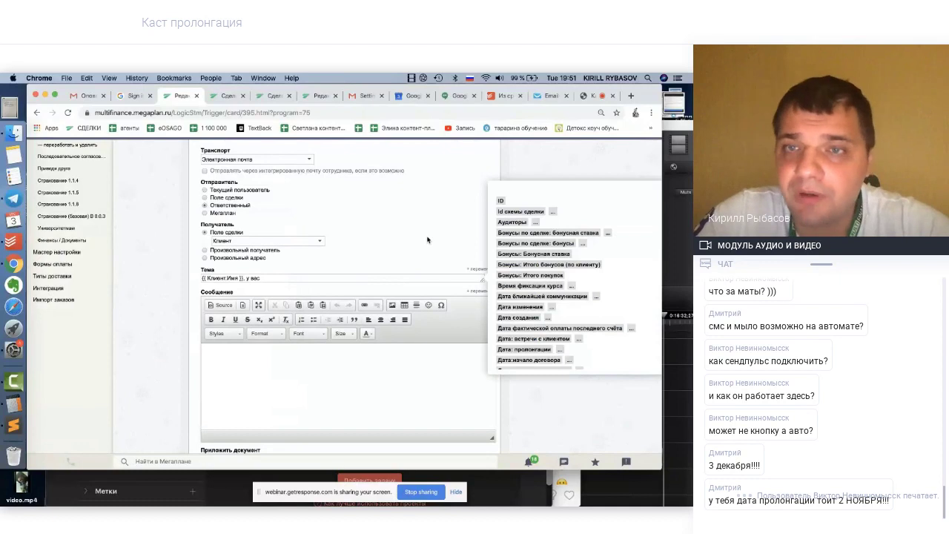
scroll(519, 293, "down", 5)
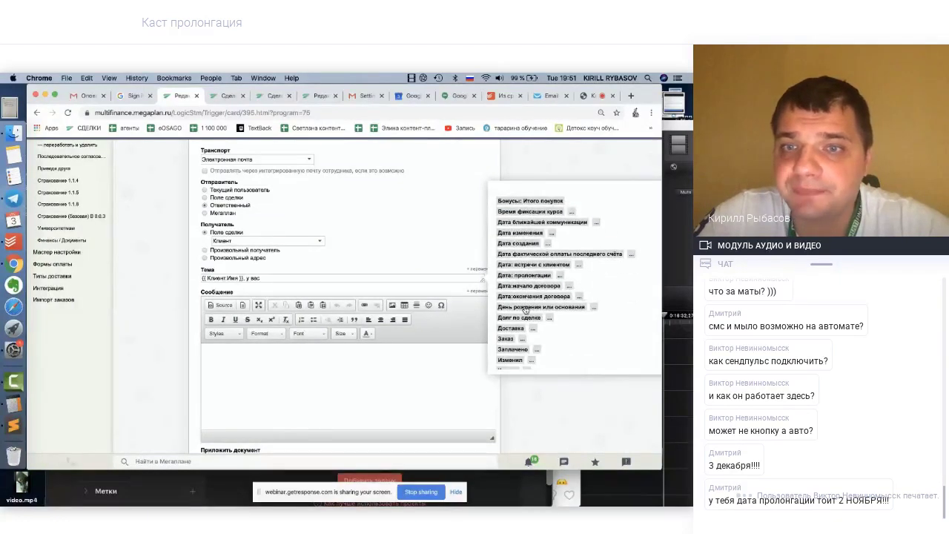
scroll(525, 309, "down", 5)
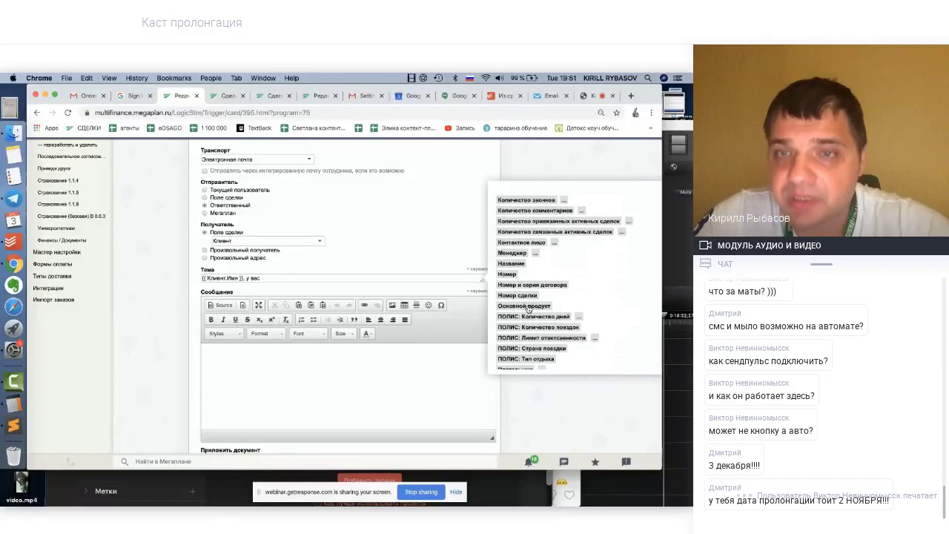
left_click(525, 306)
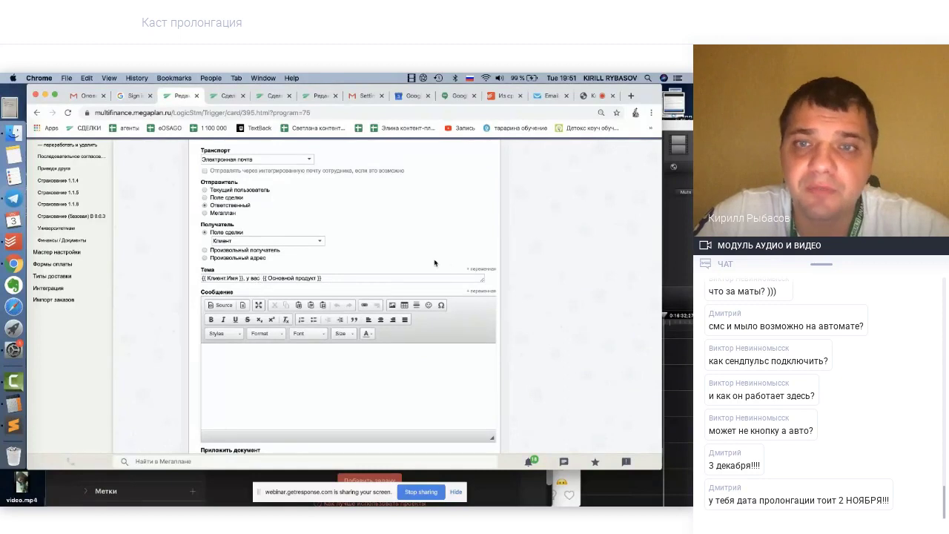
Look through the deal variables again, closing the list without inserting another one
left_click(475, 270)
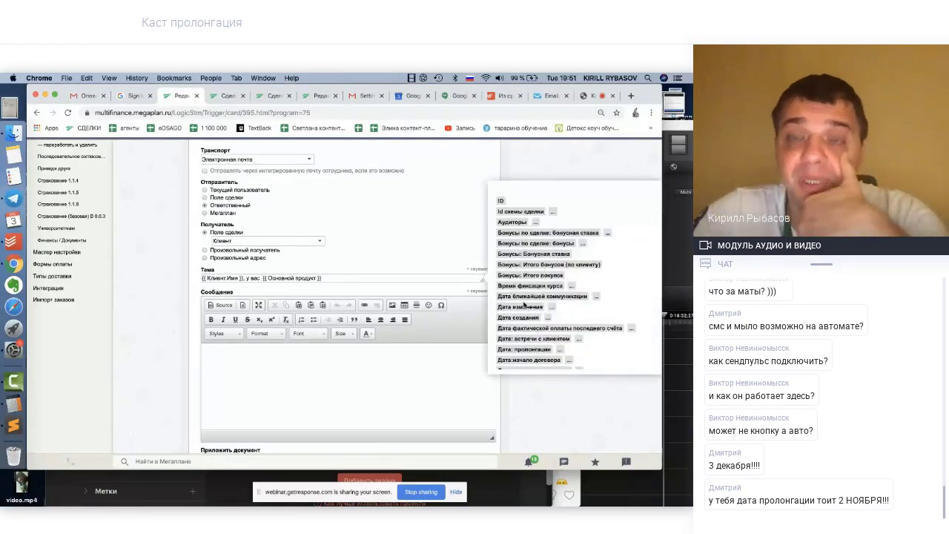
scroll(524, 305, "down", 10)
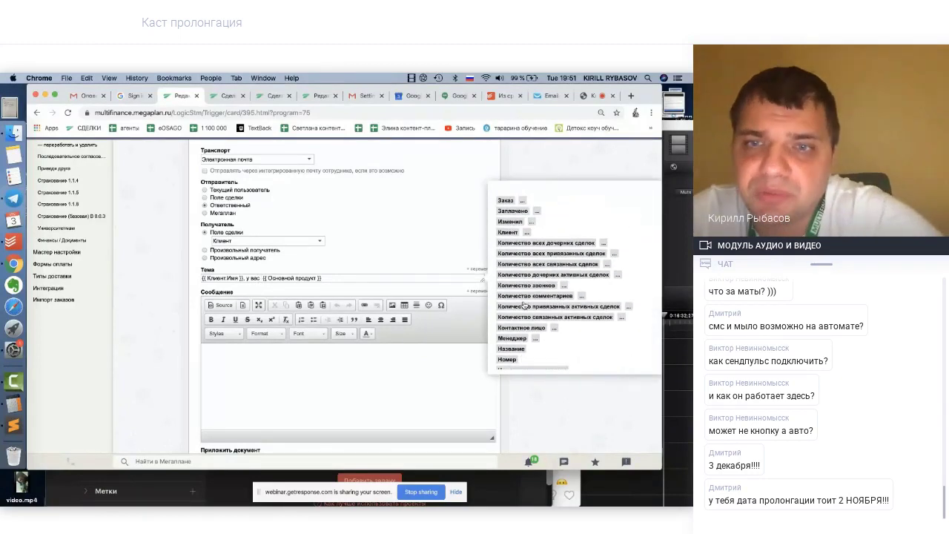
scroll(524, 305, "down", 10)
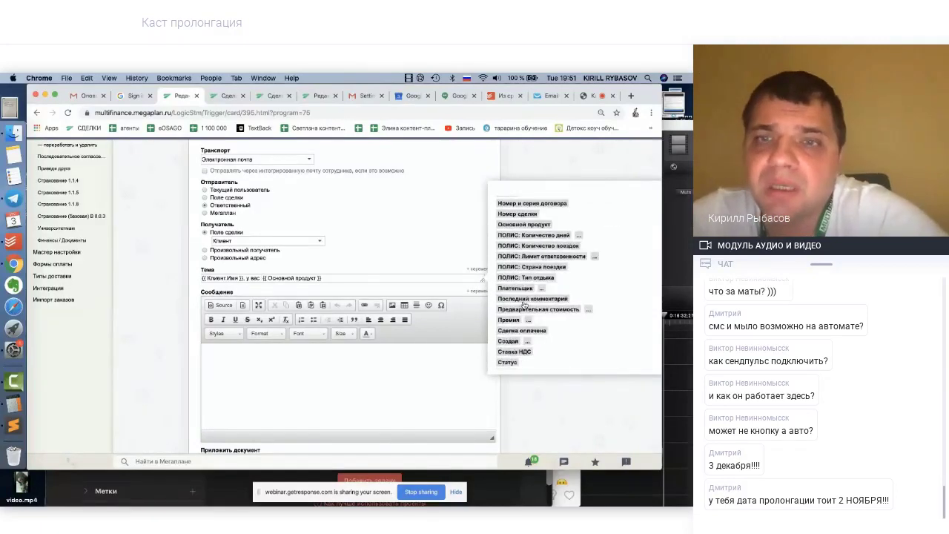
scroll(524, 305, "down", 10)
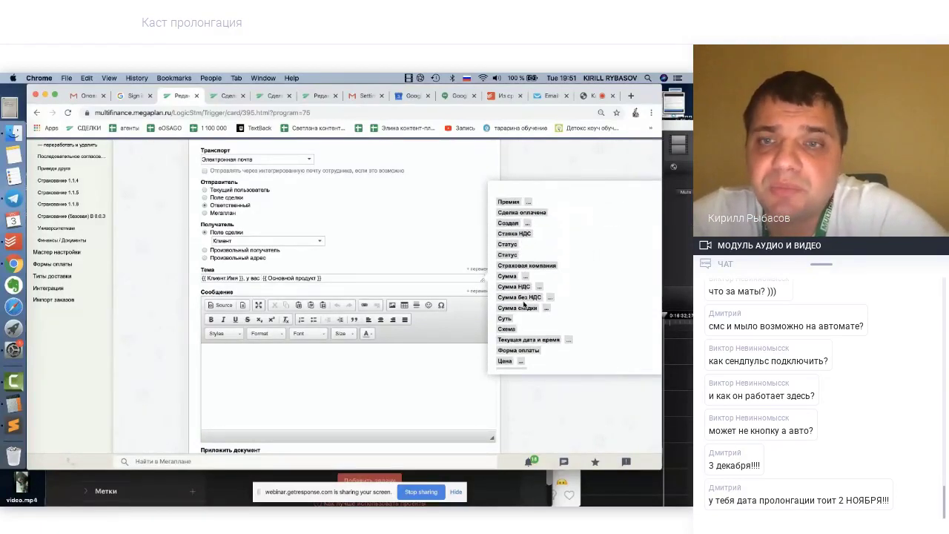
scroll(524, 305, "down", 1)
scroll(523, 305, "down", 2)
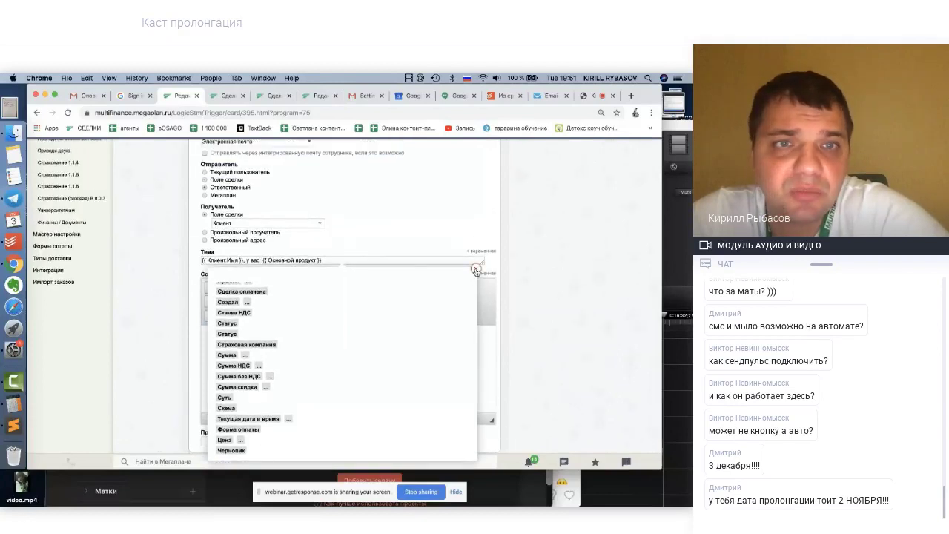
left_click(476, 270)
scroll(530, 238, "up", 5)
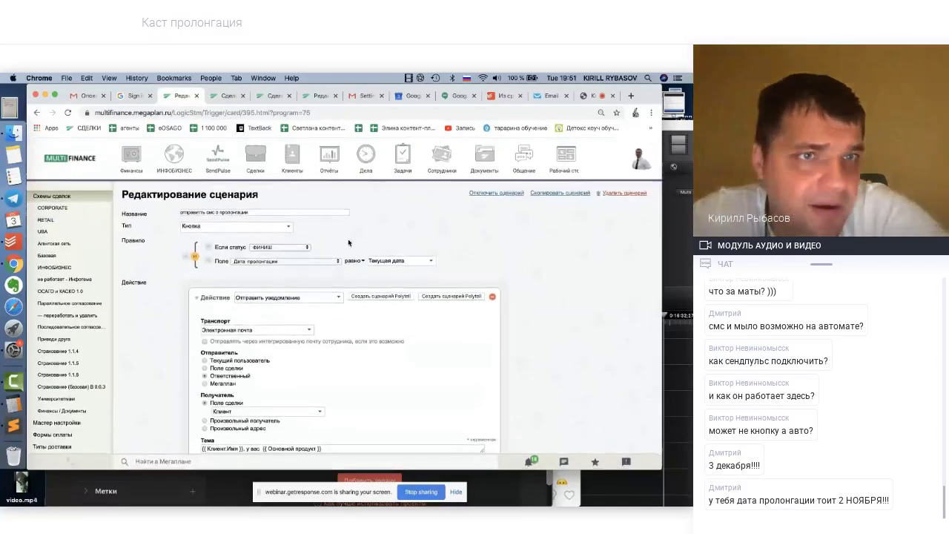
scroll(101, 307, "down", 2)
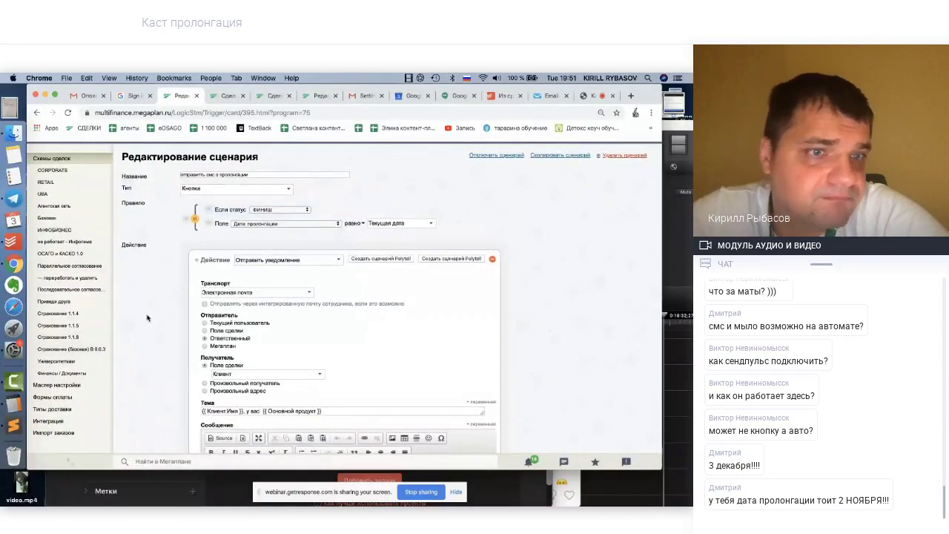
scroll(147, 317, "down", 1)
scroll(147, 318, "up", 2)
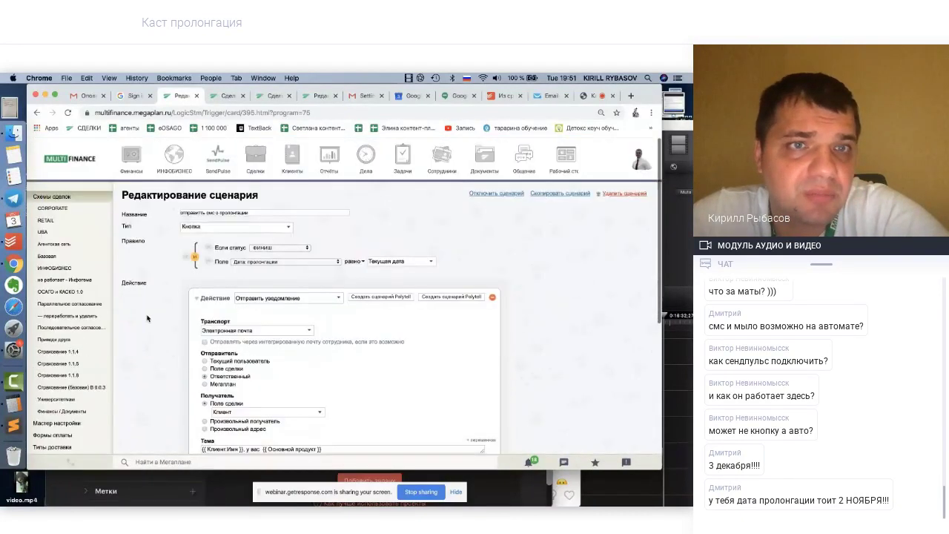
scroll(147, 318, "down", 1)
scroll(495, 294, "down", 2)
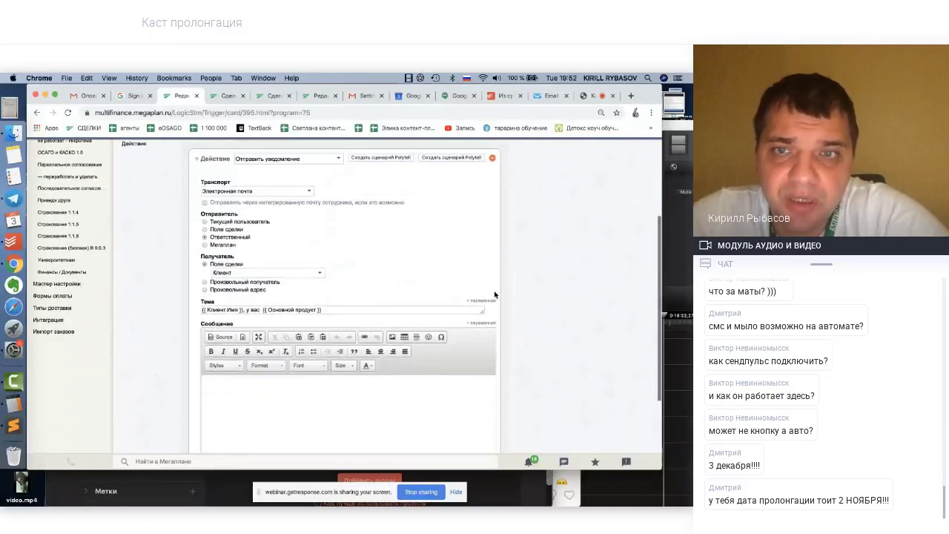
Insert the Дата: пролонгации variable into the subject
left_click(482, 301)
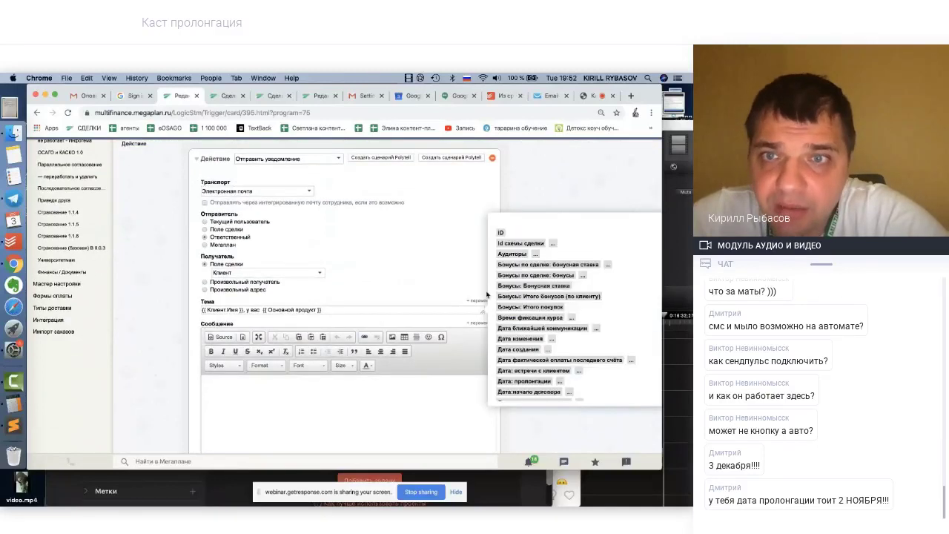
scroll(528, 324, "down", 3)
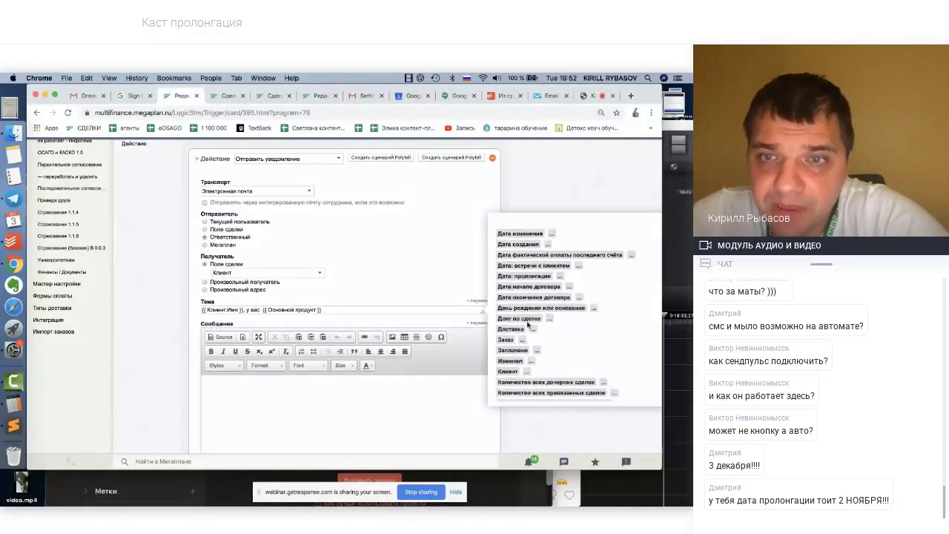
scroll(528, 327, "down", 2)
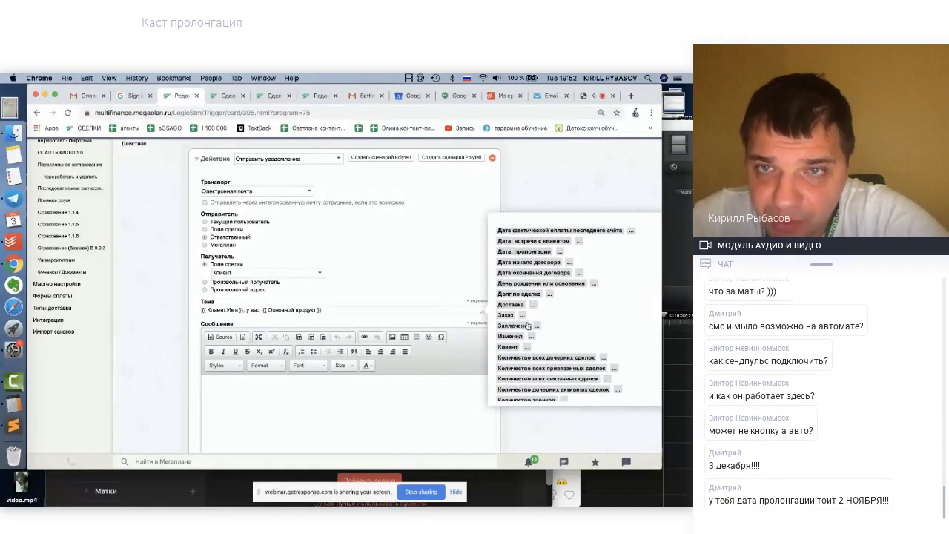
left_click(560, 255)
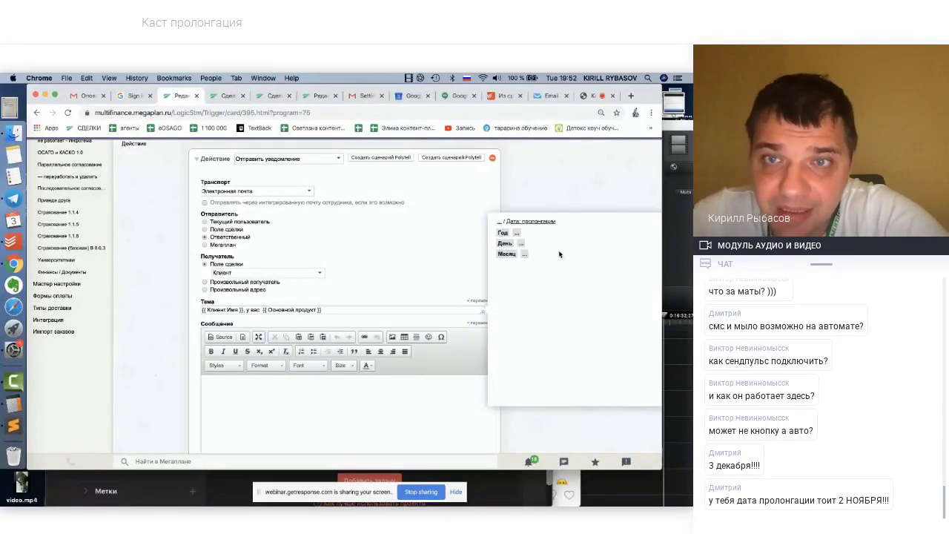
left_click(501, 223)
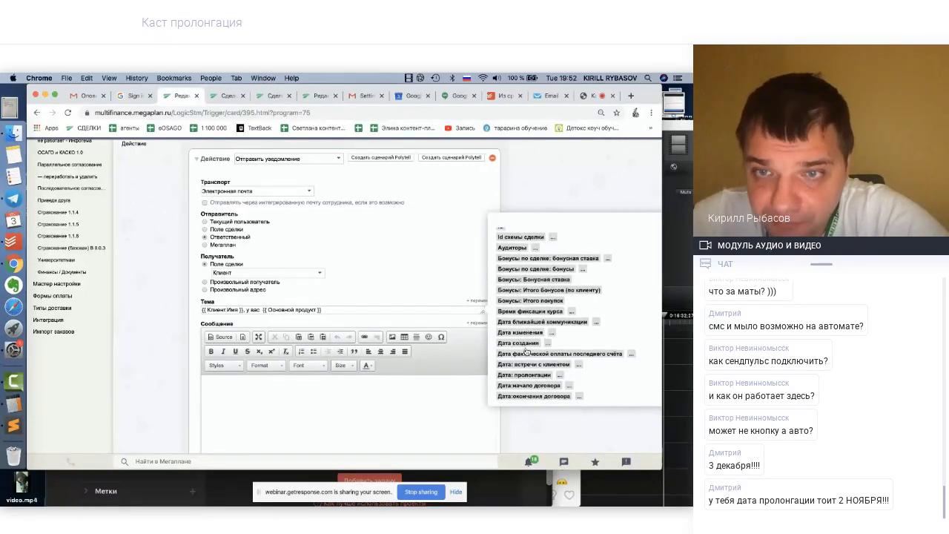
scroll(526, 351, "down", 1)
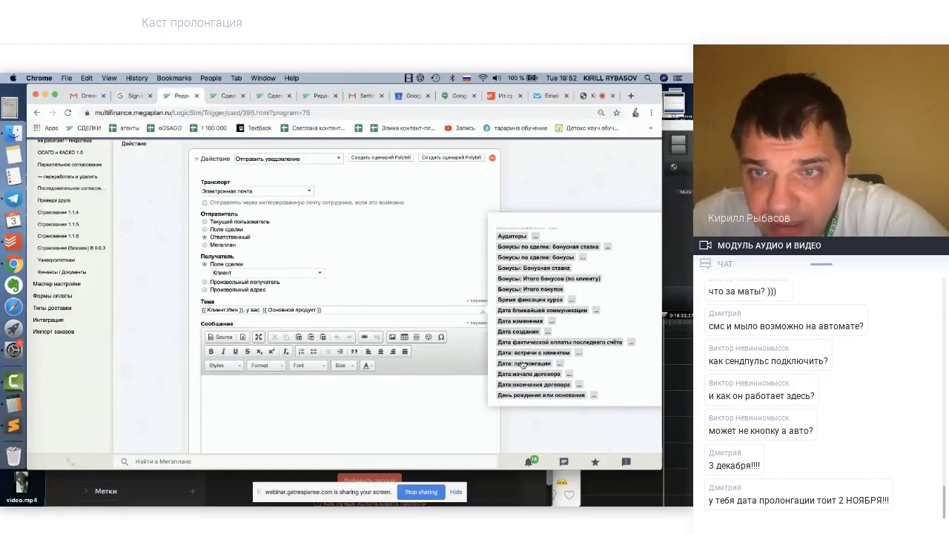
left_click(524, 364)
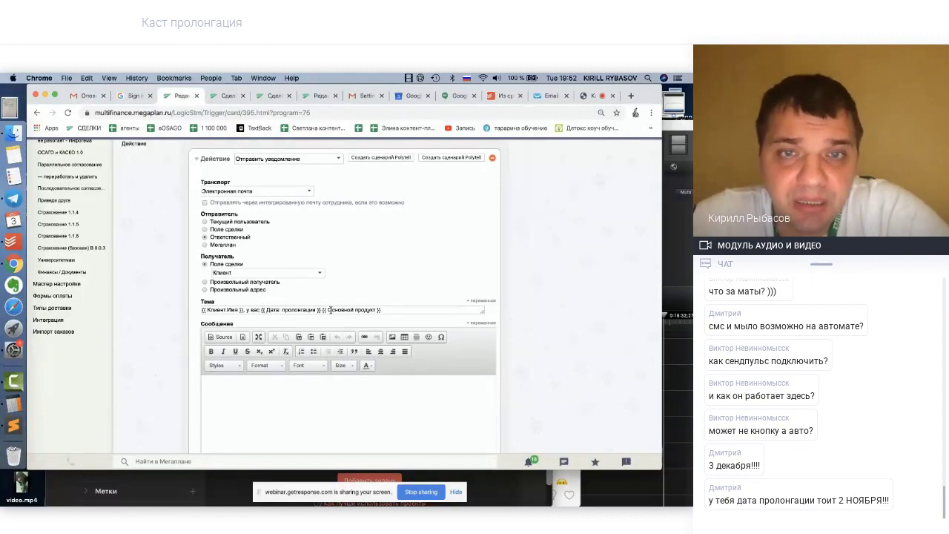
Add 'заканчивается полис' before the product variable and 'в компании' at the subject's end
left_click(321, 309)
type("за")
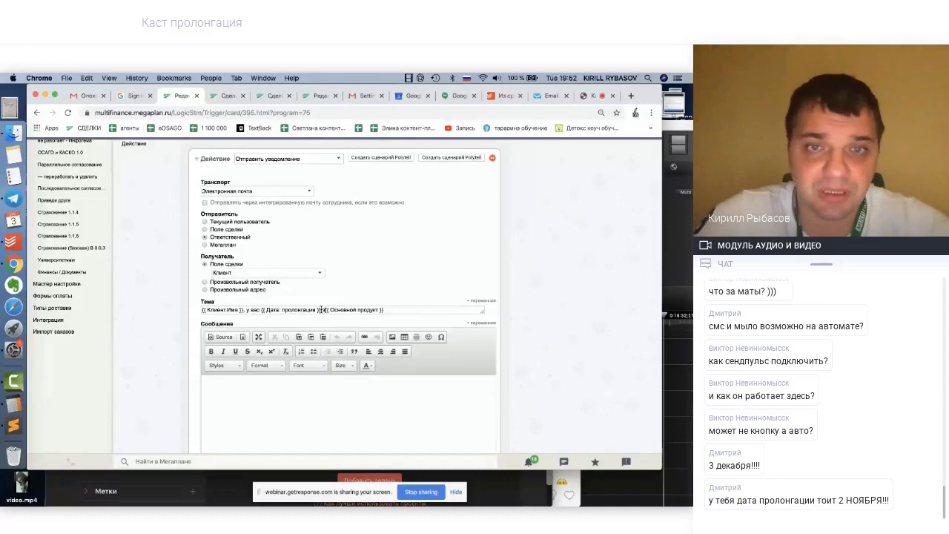
type("к")
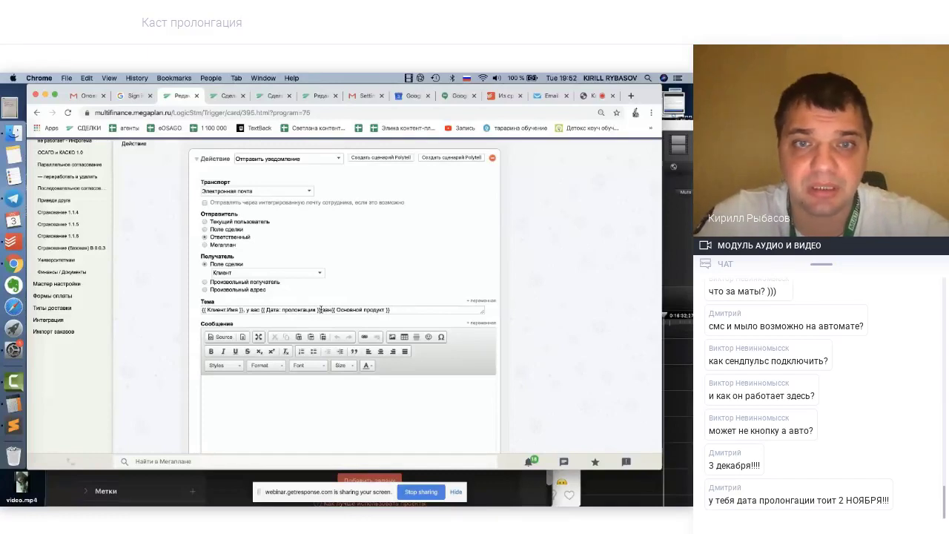
type("анчивается")
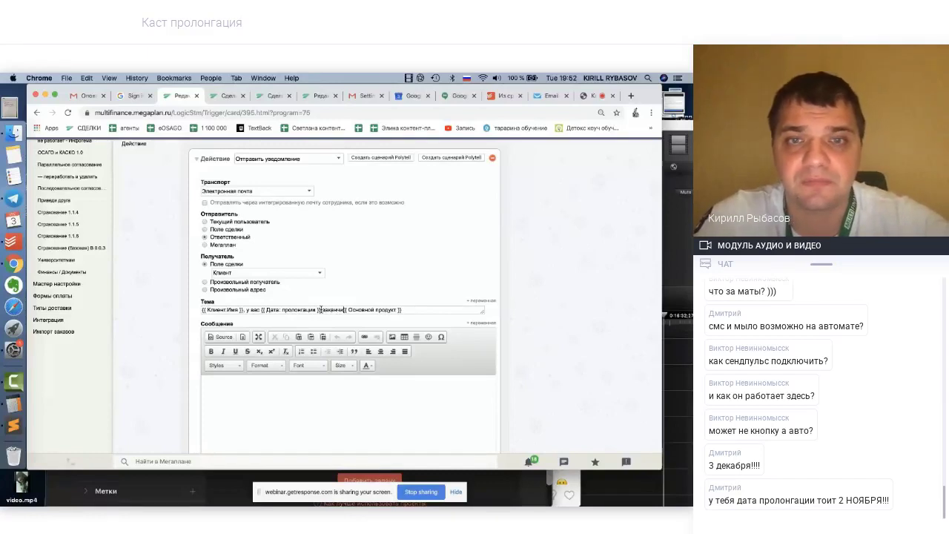
type(" полис")
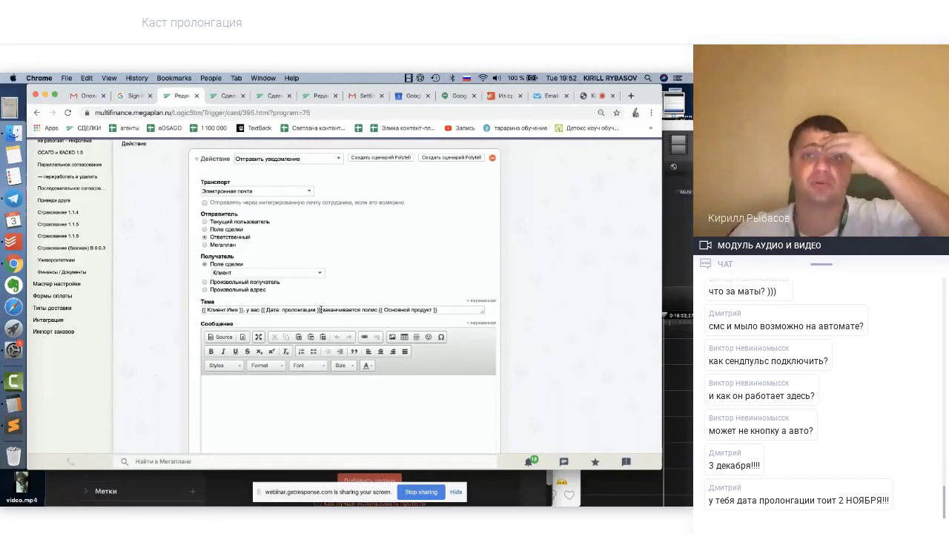
left_click_drag(448, 309, 201, 310)
key("ctrl+super+d")
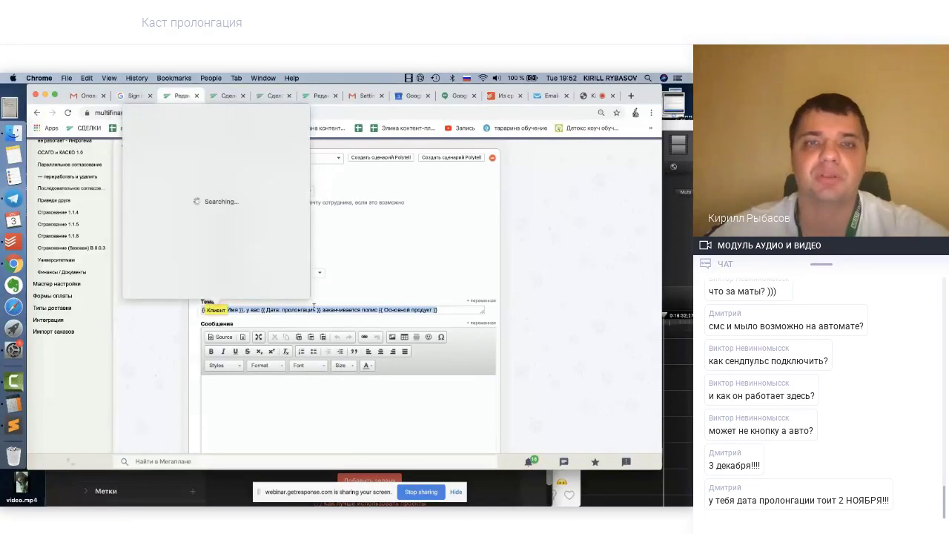
left_click(318, 310)
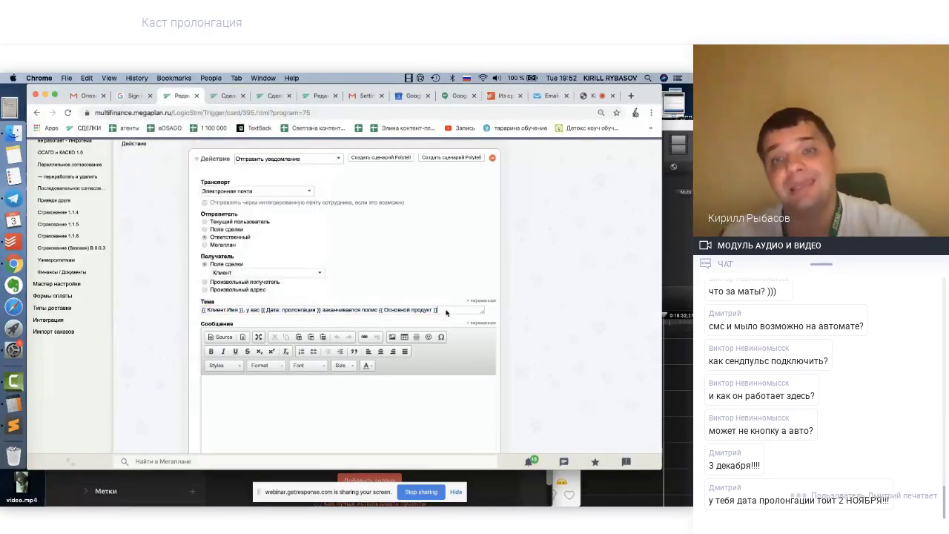
type("омпании")
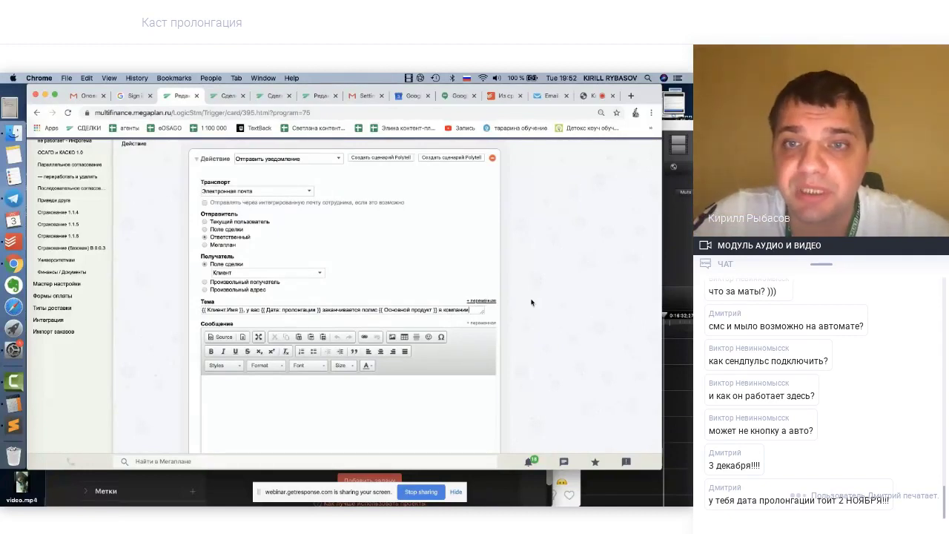
left_click(480, 301)
Append the {{Страховая компания }} variable to the subject and enlarge the Тема field to two lines
scroll(536, 321, "down", 3)
scroll(535, 320, "down", 8)
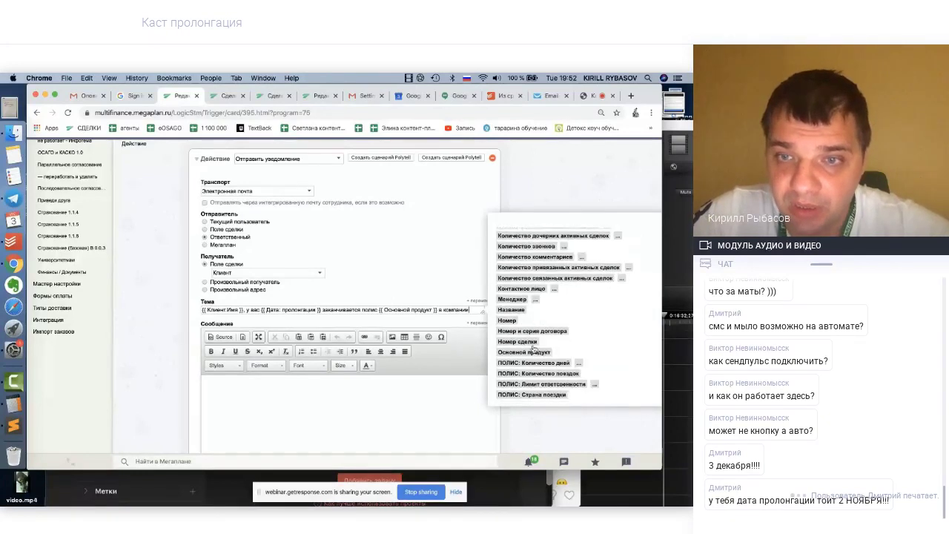
scroll(537, 321, "down", 5)
scroll(530, 359, "down", 3)
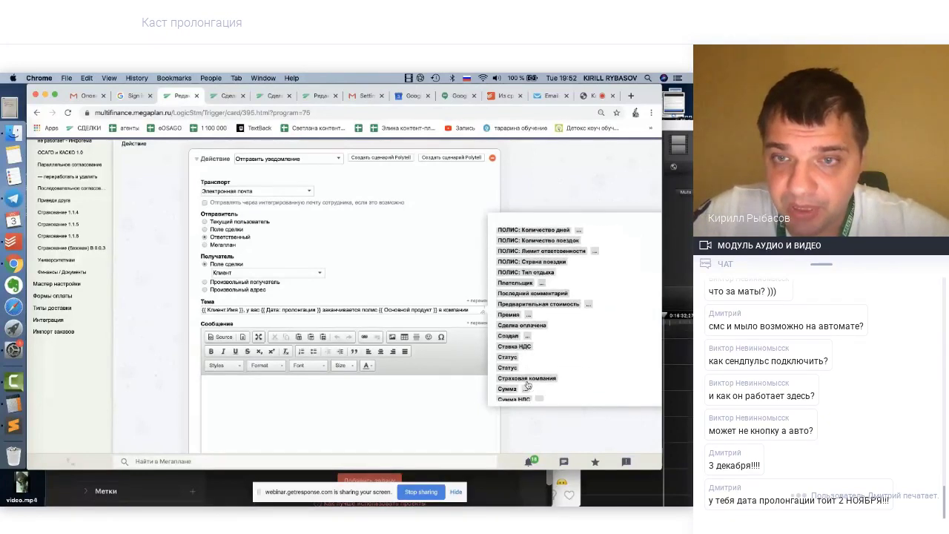
left_click(518, 367)
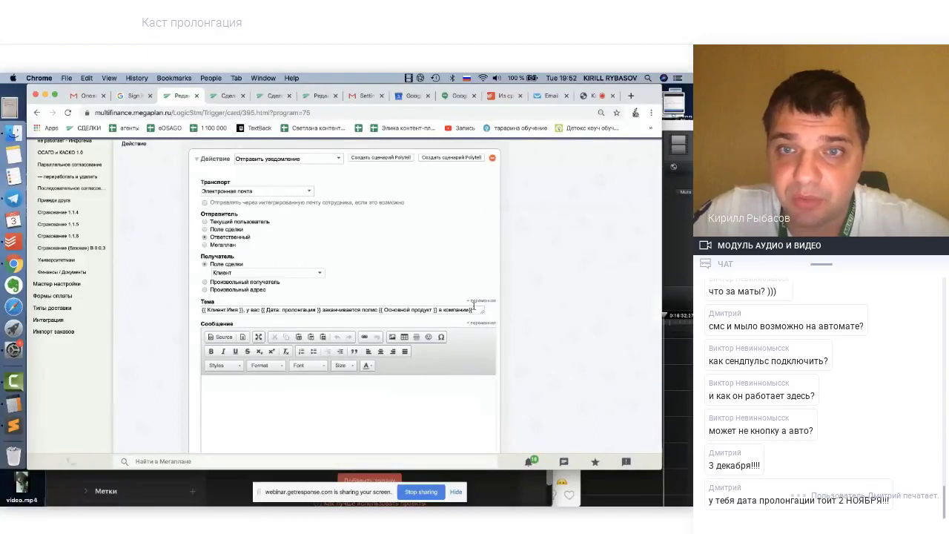
left_click_drag(434, 310, 490, 312)
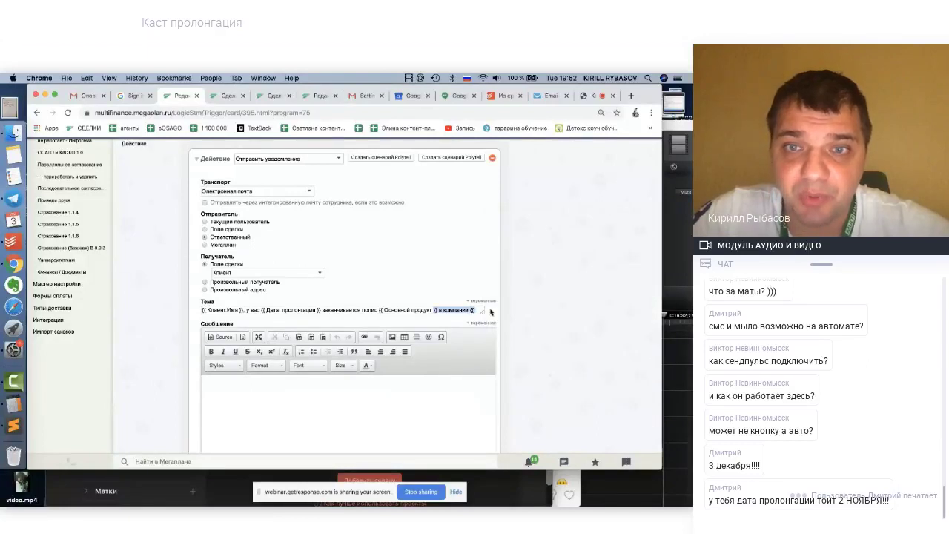
left_click(470, 309)
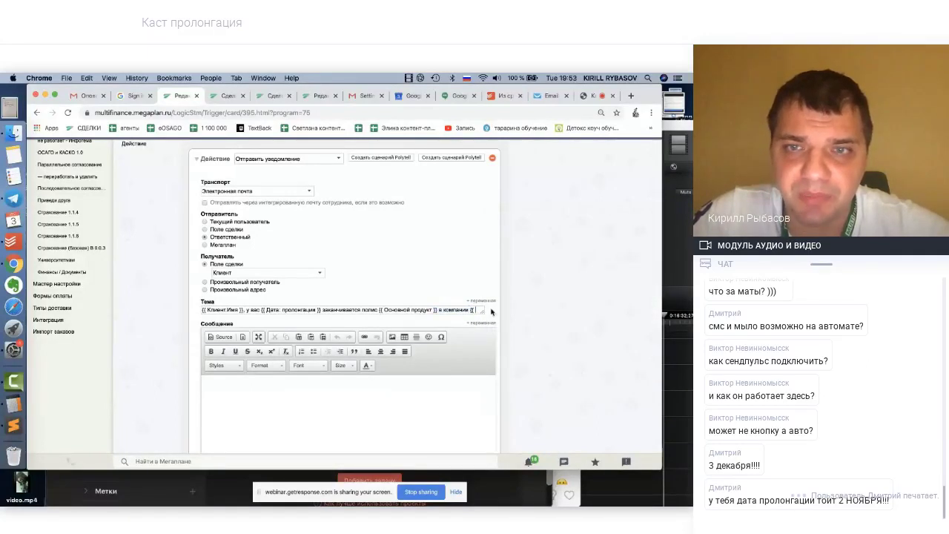
type("Страховая компания }}")
scroll(356, 304, "up", 1)
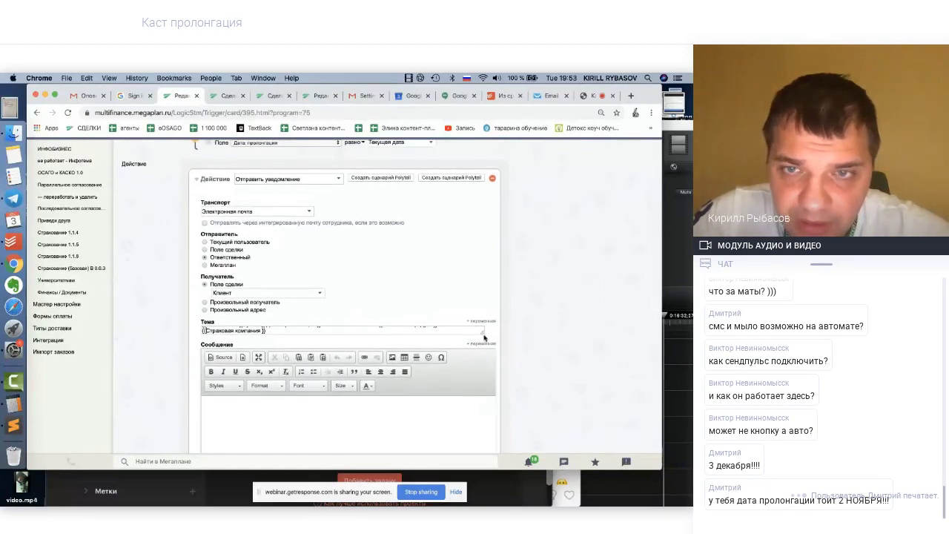
left_click_drag(482, 335, 486, 361)
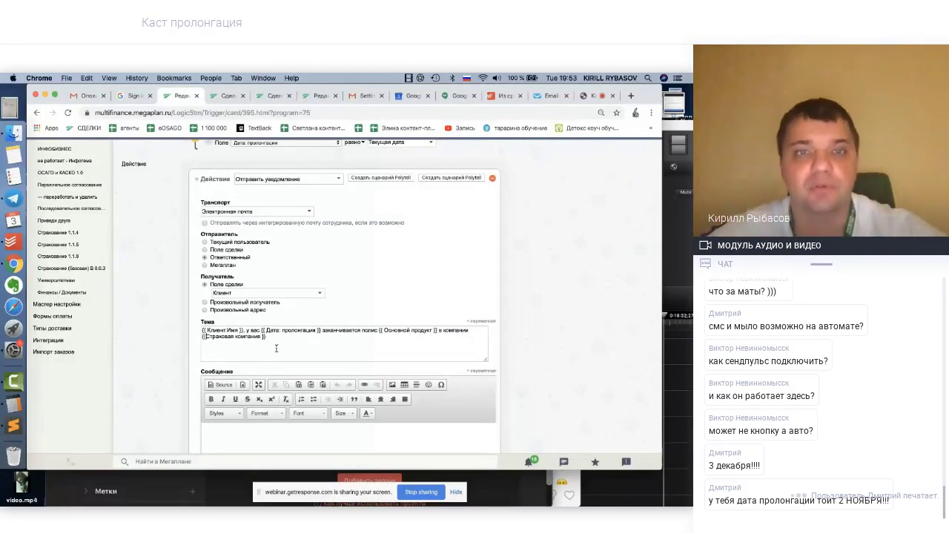
Paste the subject template into the Сообщение body and break it after the client's name
left_click_drag(267, 337, 196, 320)
key("ctrl+c")
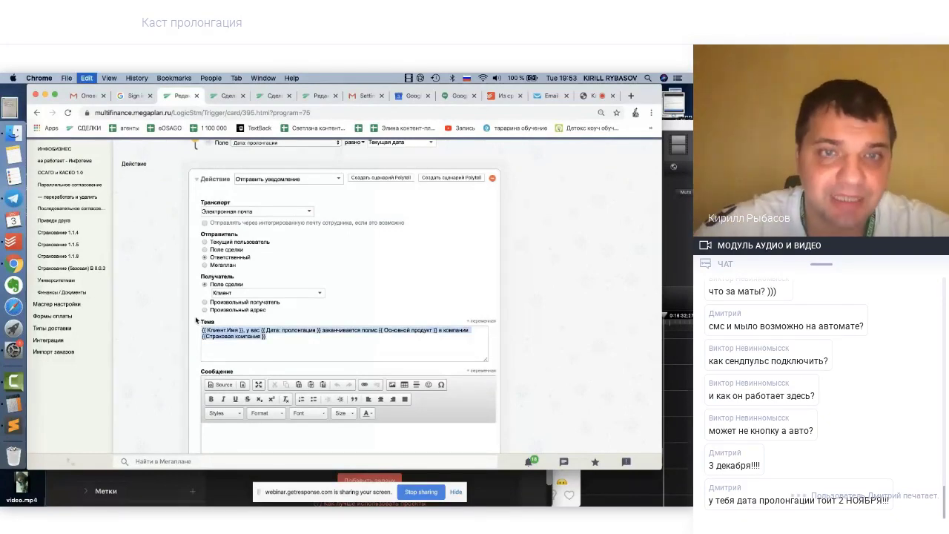
scroll(283, 375, "down", 2)
left_click(229, 360)
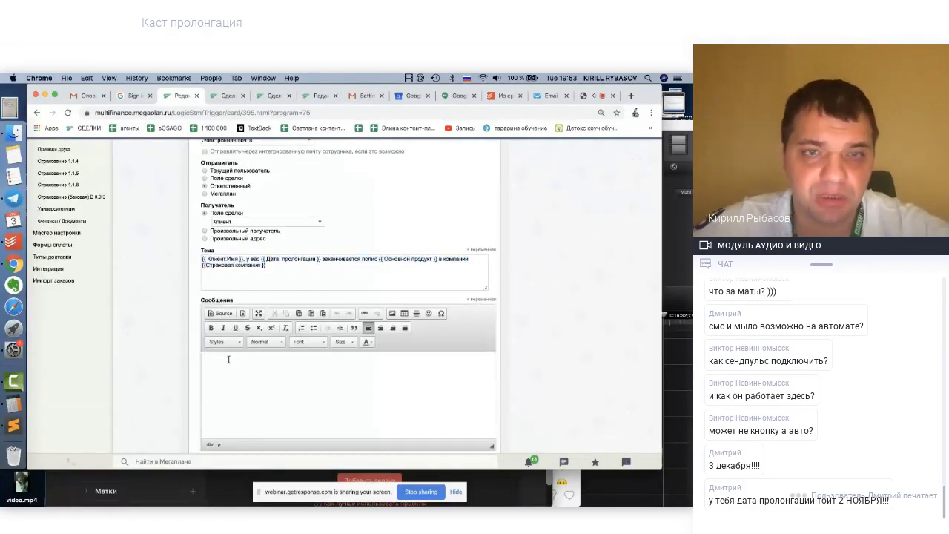
key("ctrl+v")
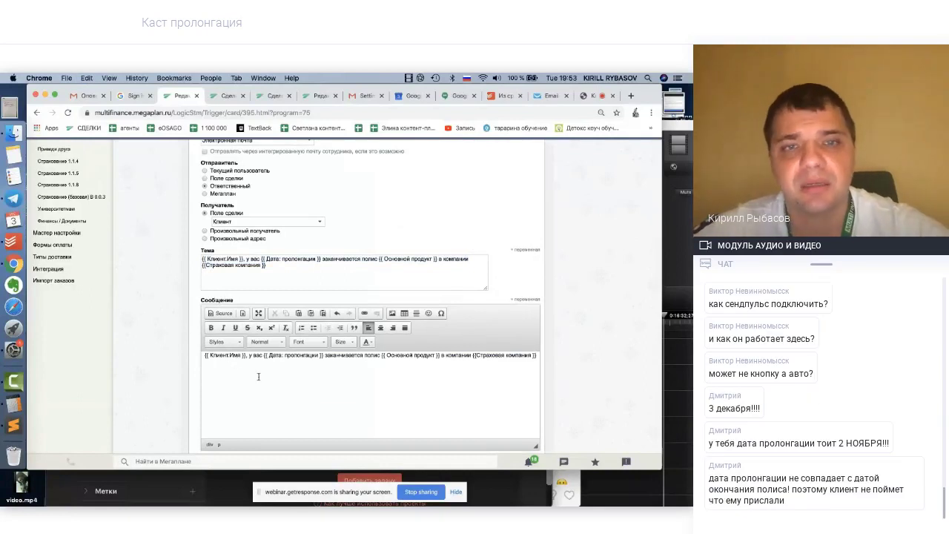
left_click(265, 356)
key("Return")
key("Return")
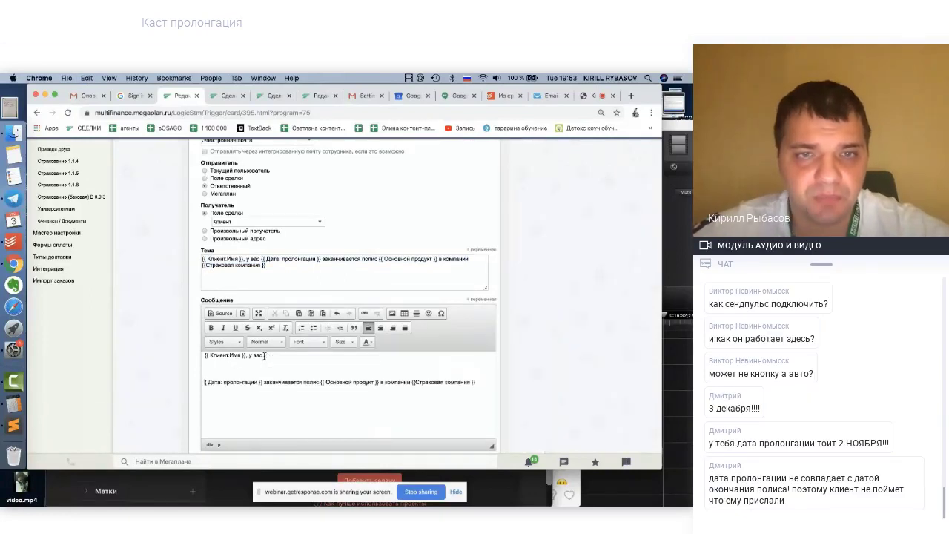
key("BackSpace")
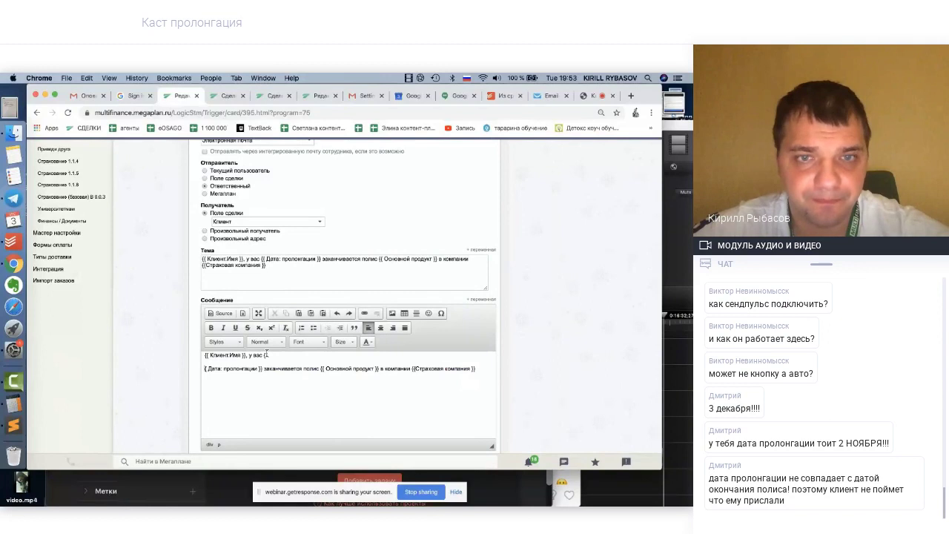
key("BackSpace")
key("Return")
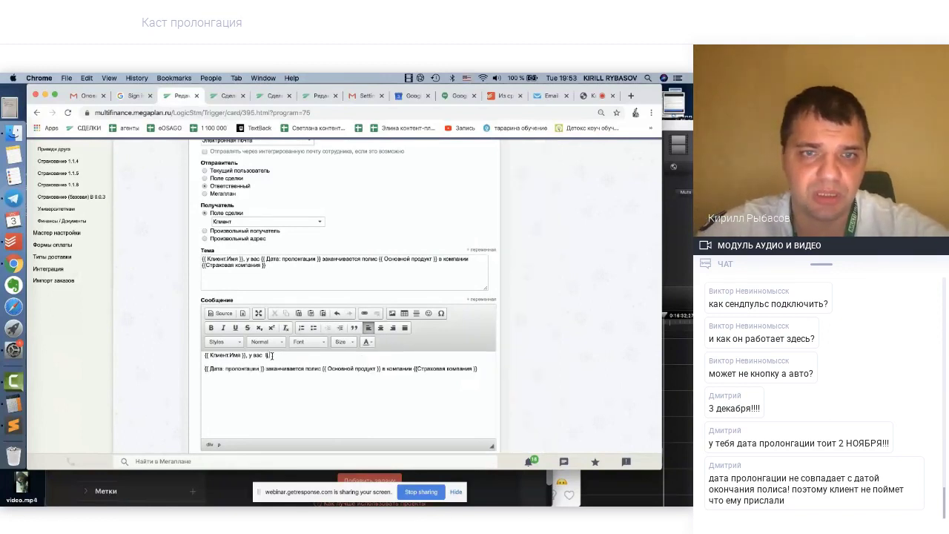
key("BackSpace")
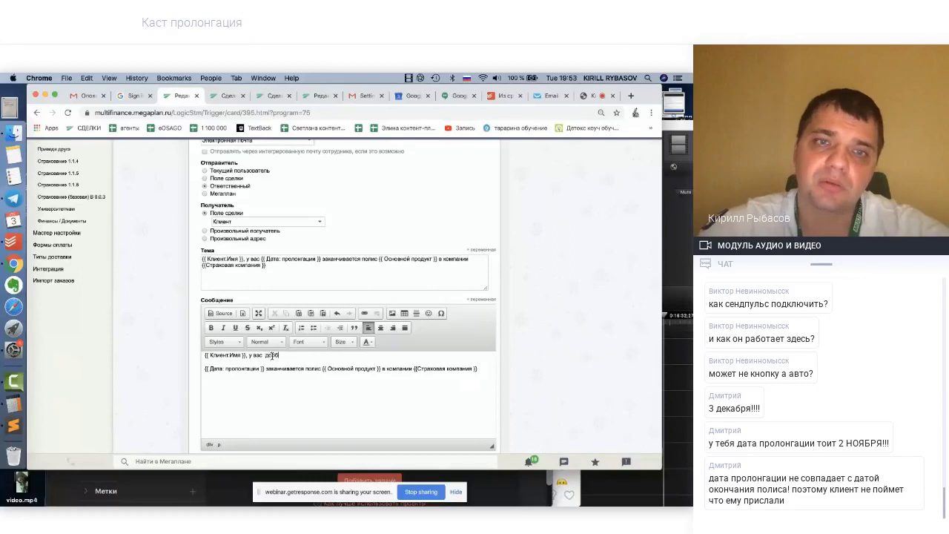
Add the greeting 'добрый день!' and put the 'У вас…' renewal sentence on its own line
type("добрый ден")
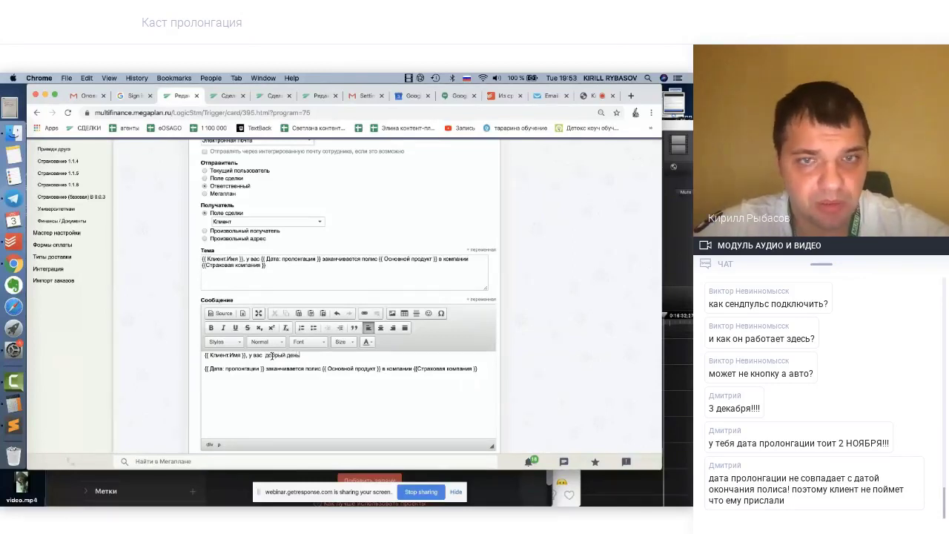
type("ь!")
key("Return")
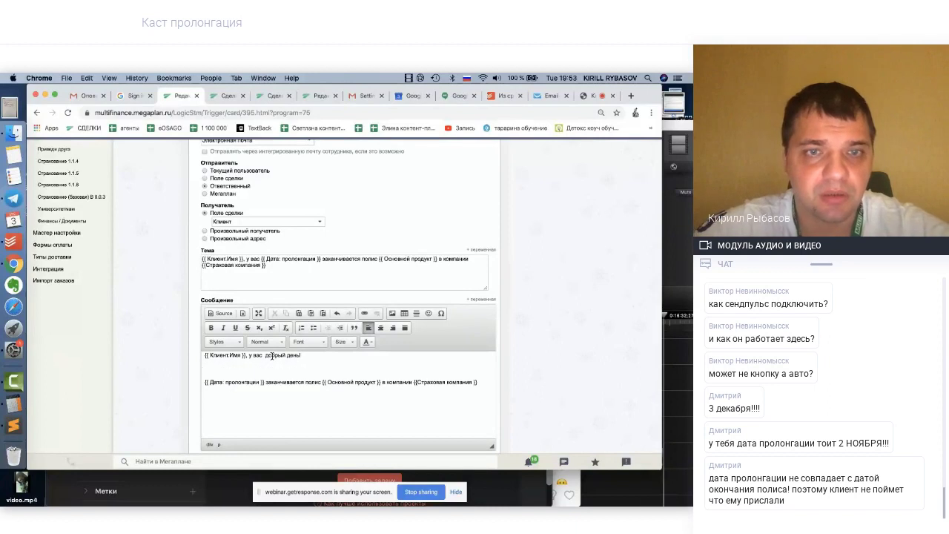
key("Return")
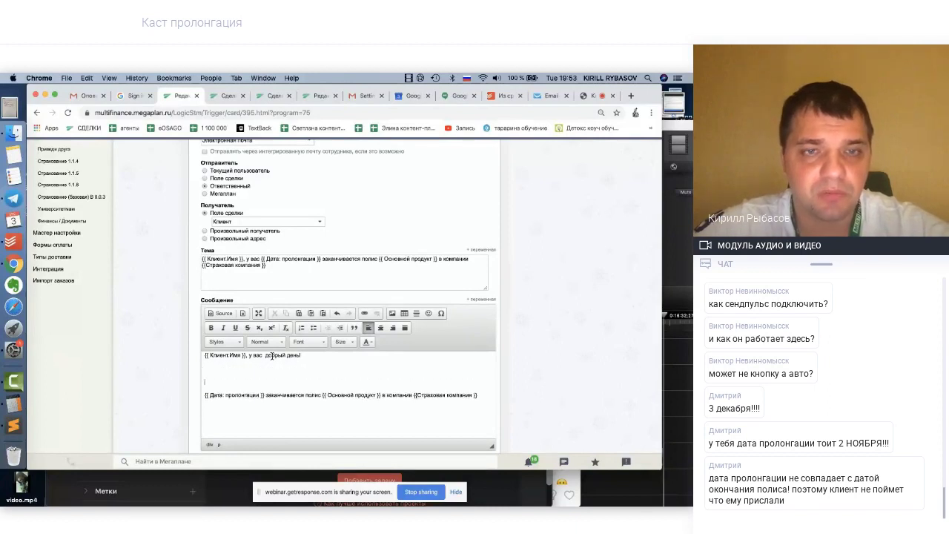
key("BackSpace")
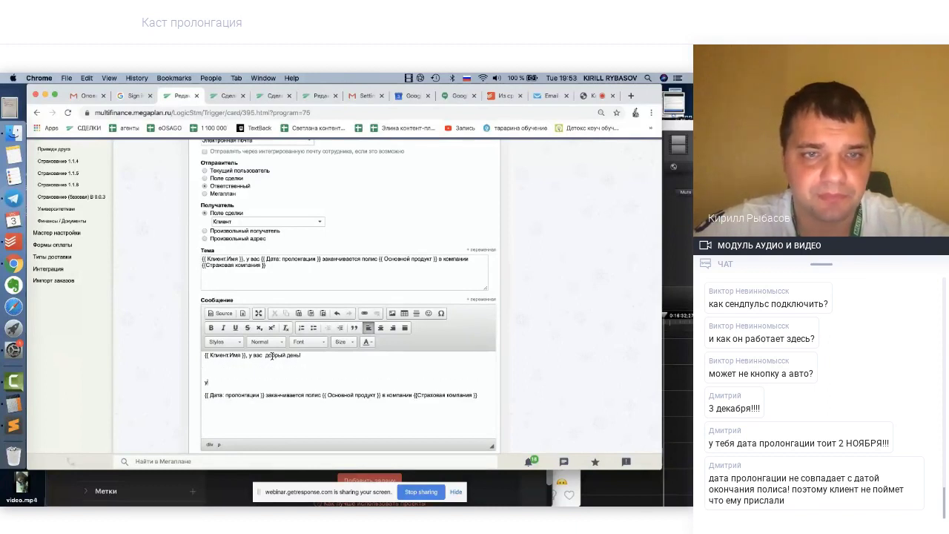
key("BackSpace")
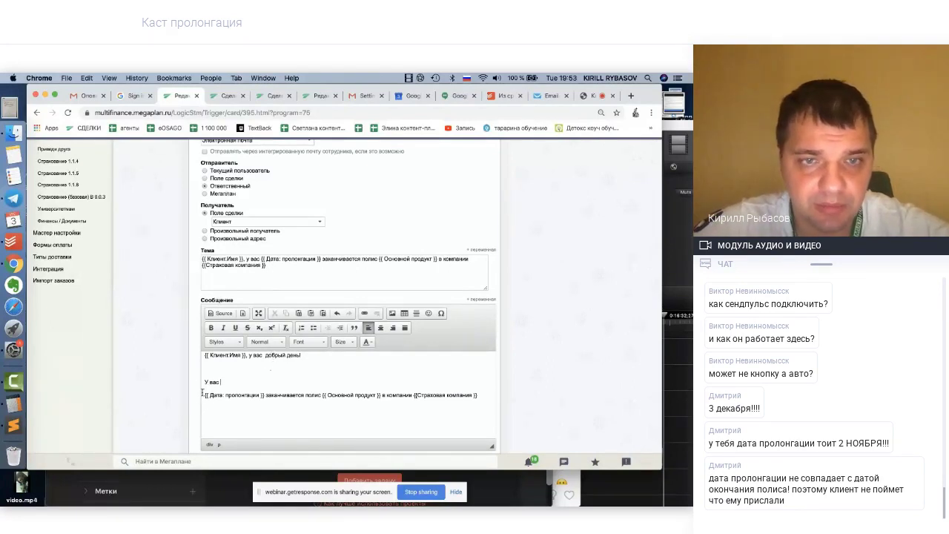
key("BackSpace")
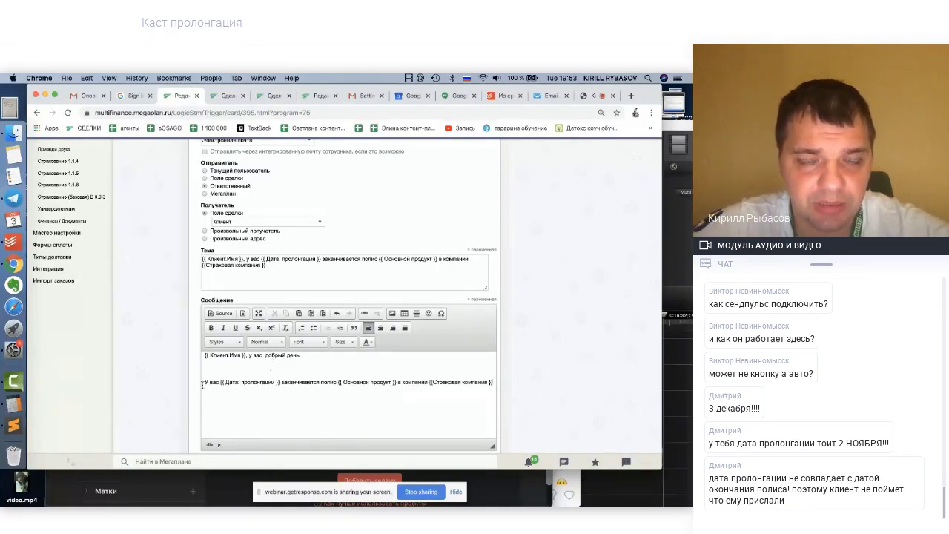
key("BackSpace")
key("BackSpace")
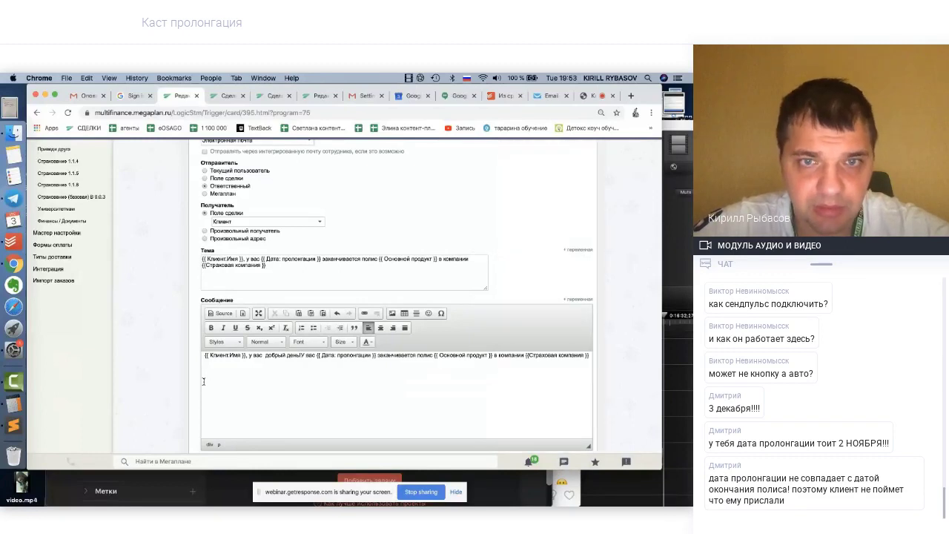
key("Return")
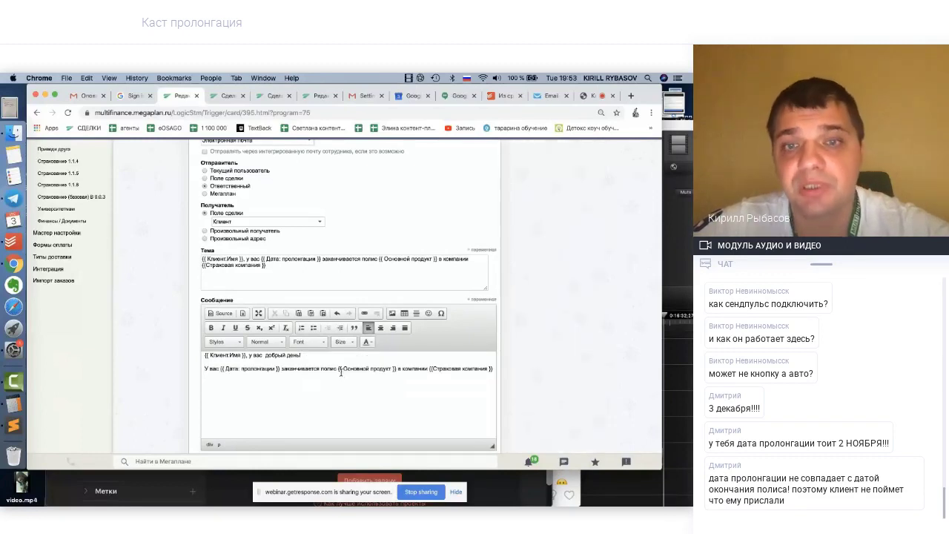
key("Return")
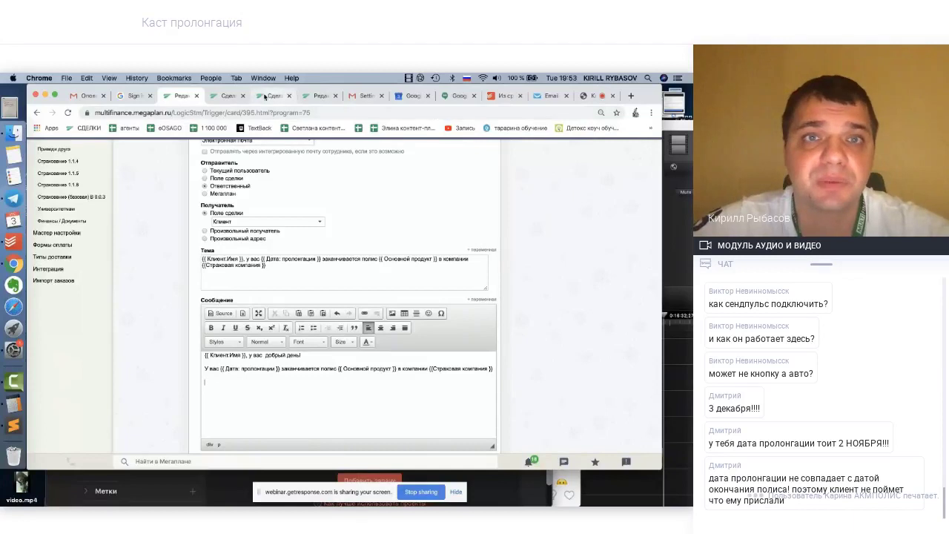
left_click(219, 99)
scroll(530, 331, "down", 10)
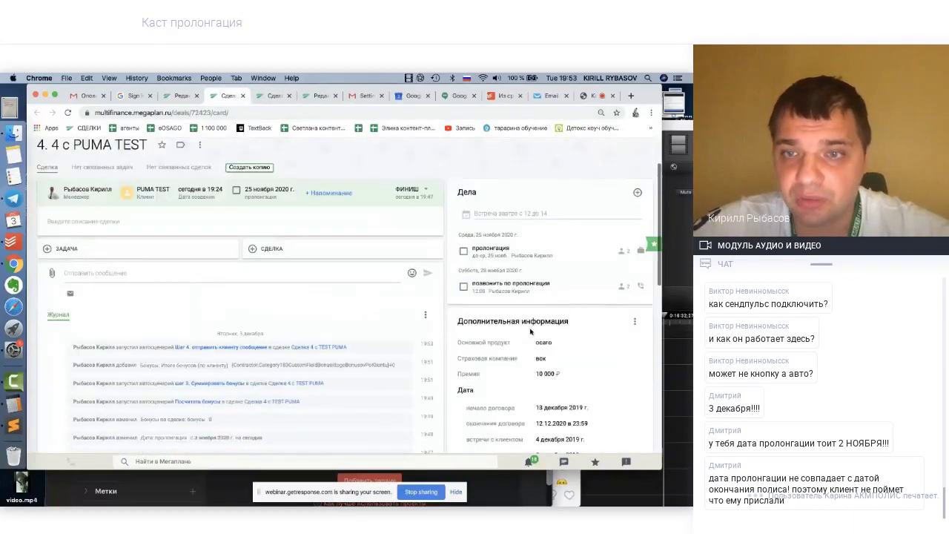
scroll(530, 331, "down", 3)
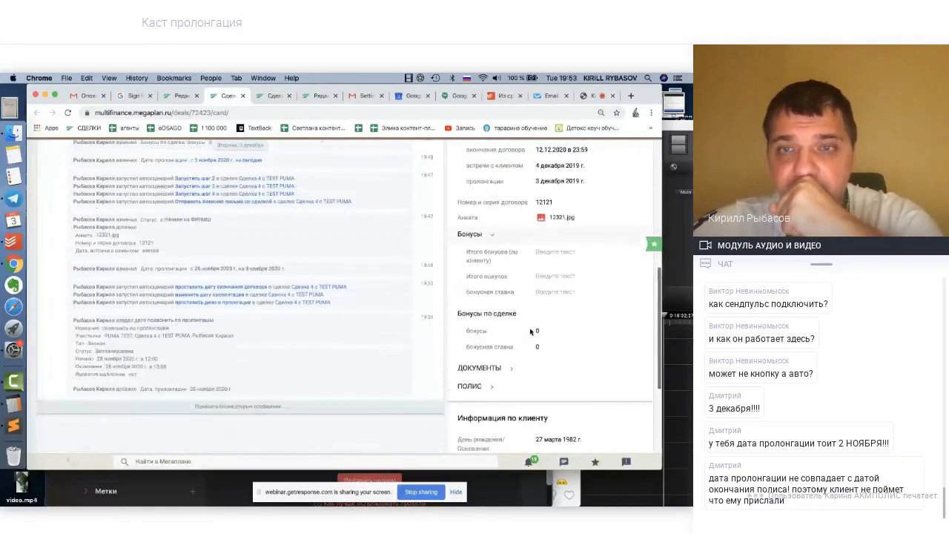
scroll(530, 332, "up", 2)
scroll(531, 332, "down", 2)
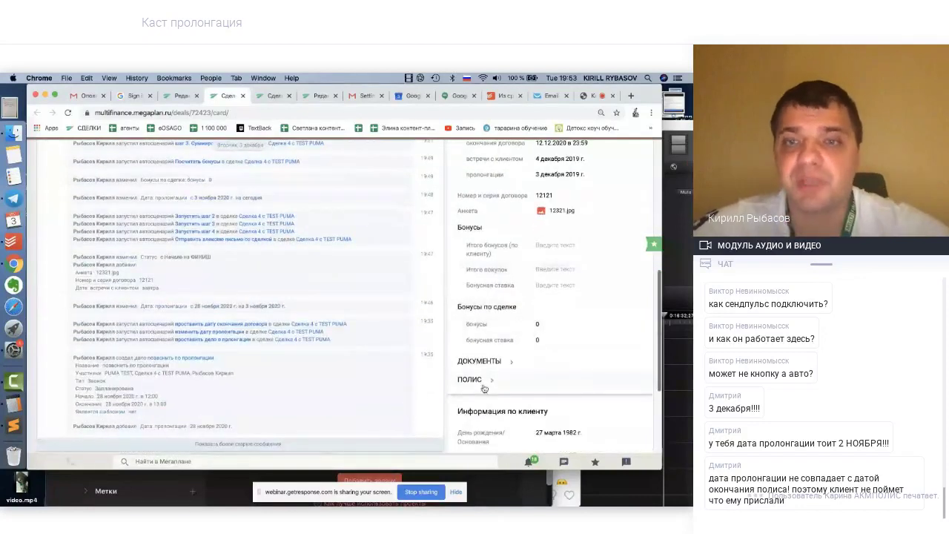
left_click(487, 381)
left_click(487, 383)
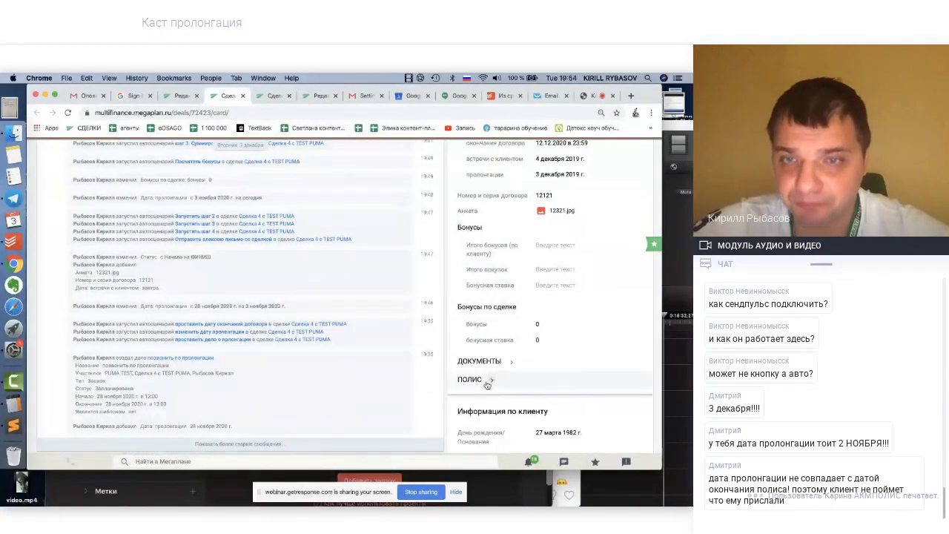
left_click(494, 362)
left_click(494, 362)
scroll(494, 361, "up", 2)
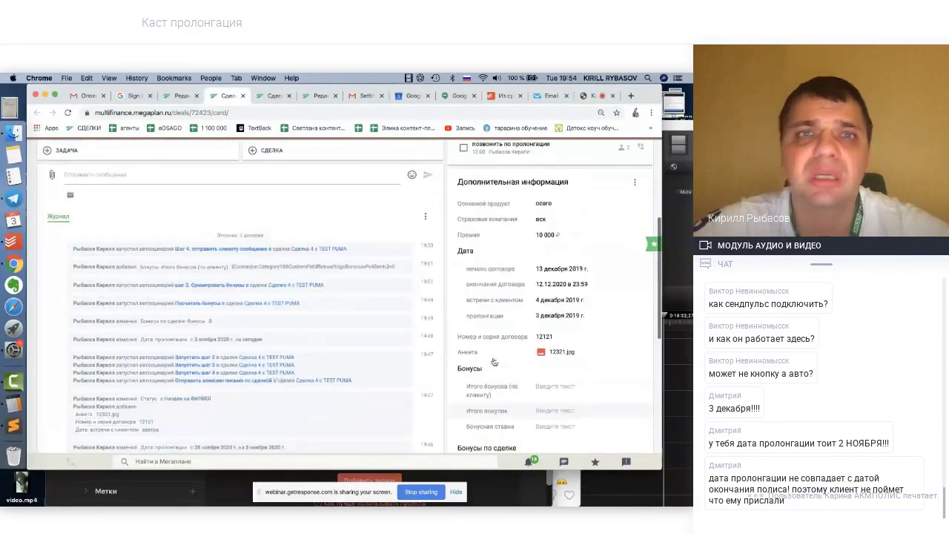
left_click(184, 97)
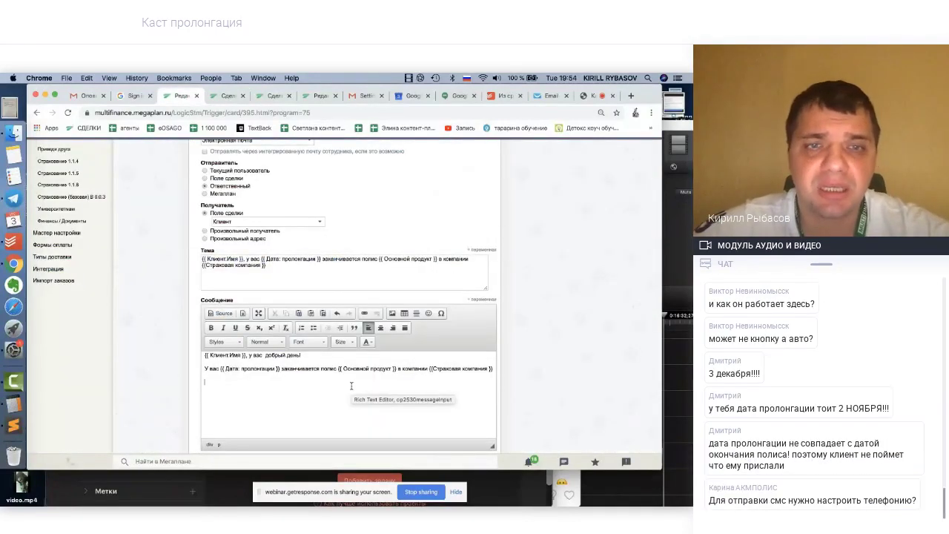
Type the third line: 'Если ничего не изменилось и вы не попадали в аварию, то в этом году полис будет стоить'
type("Пе")
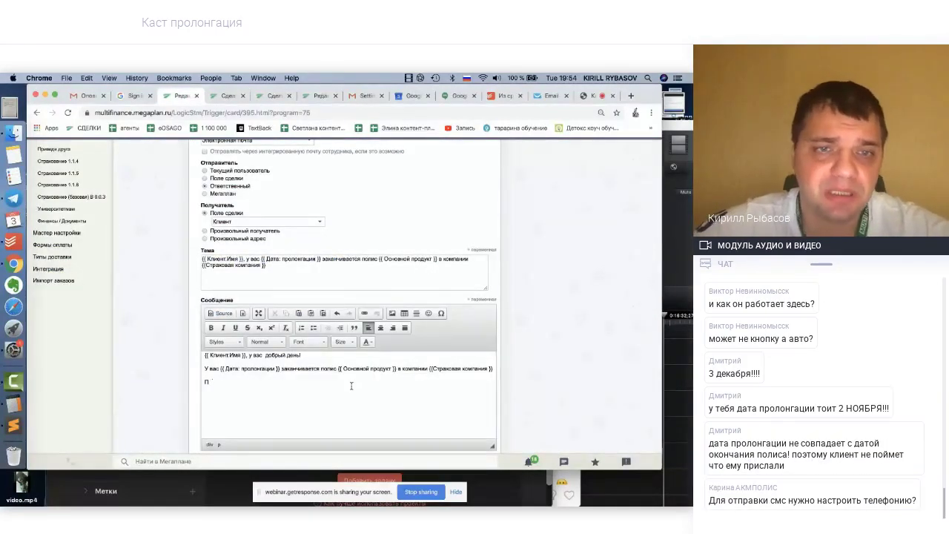
type("ре")
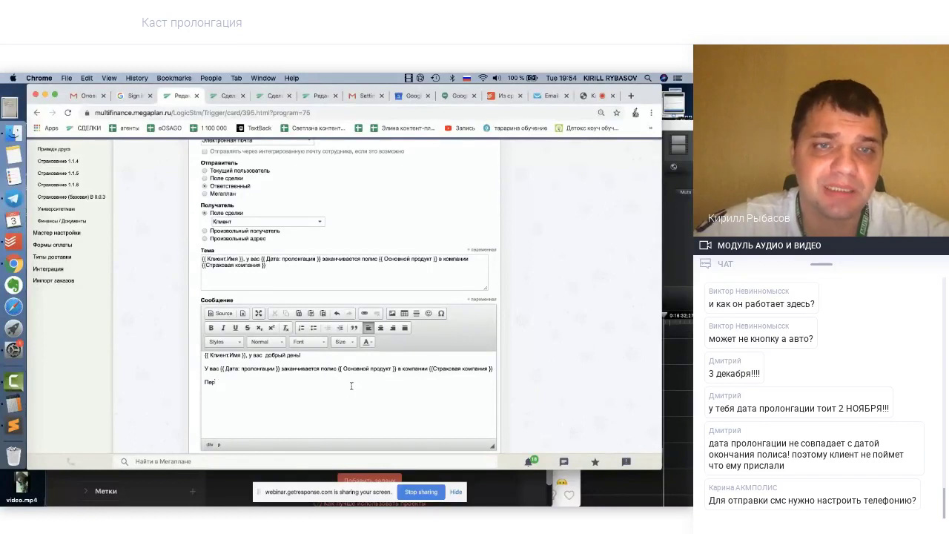
key("BackSpace")
key("BackSpace")
key("BackSpace")
type("Если")
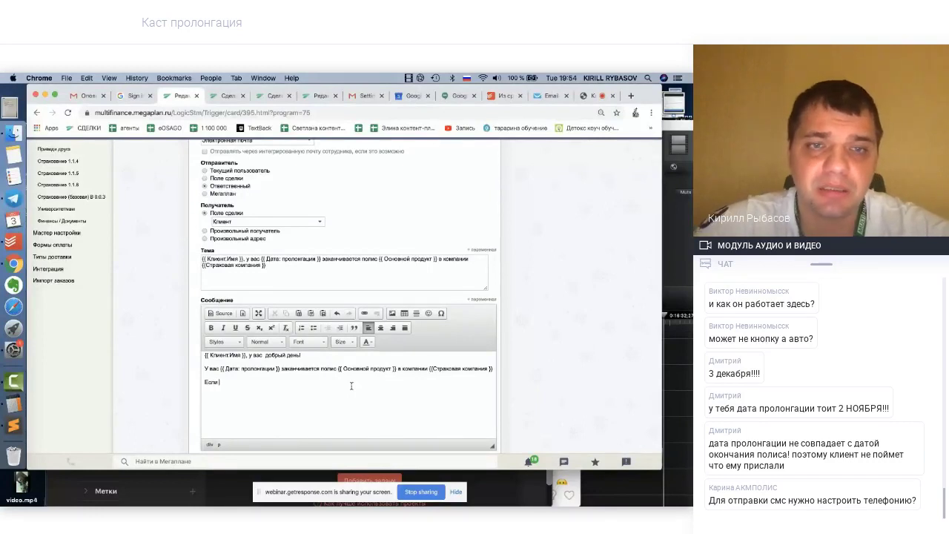
type(" ничего не изм")
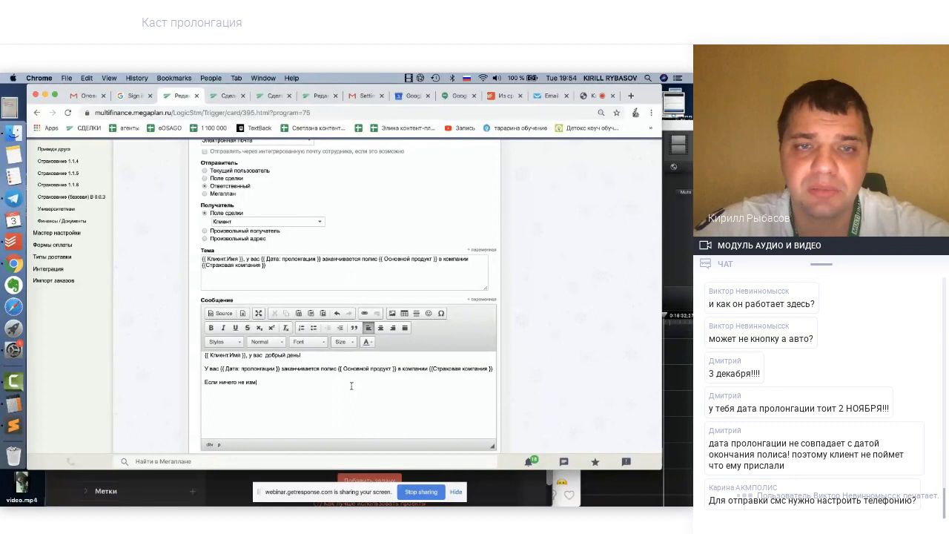
type("енилось и вы")
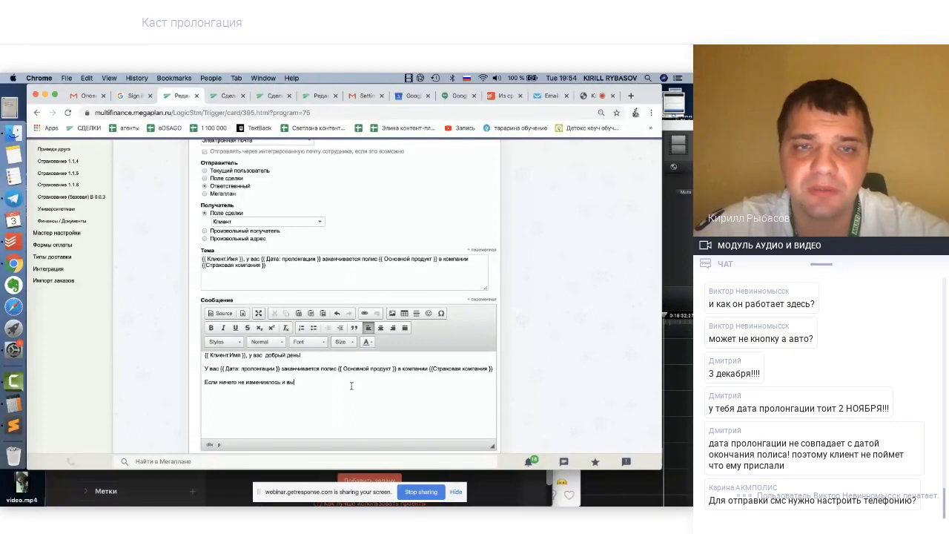
type(" не поп")
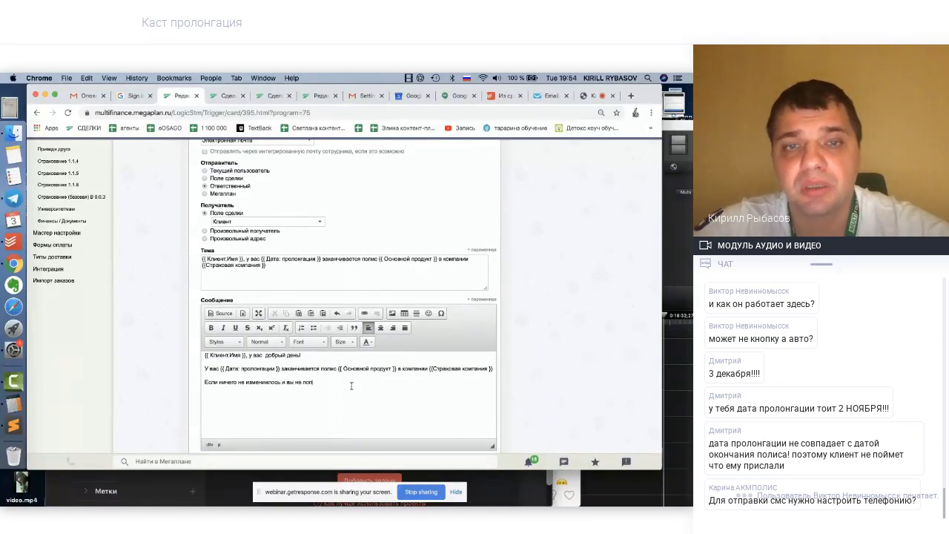
type("одали в")
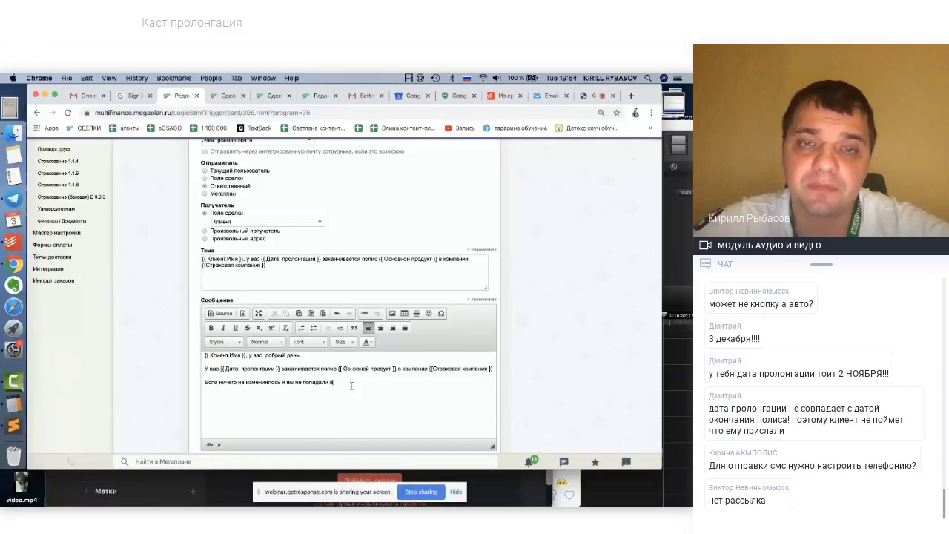
type(" ва")
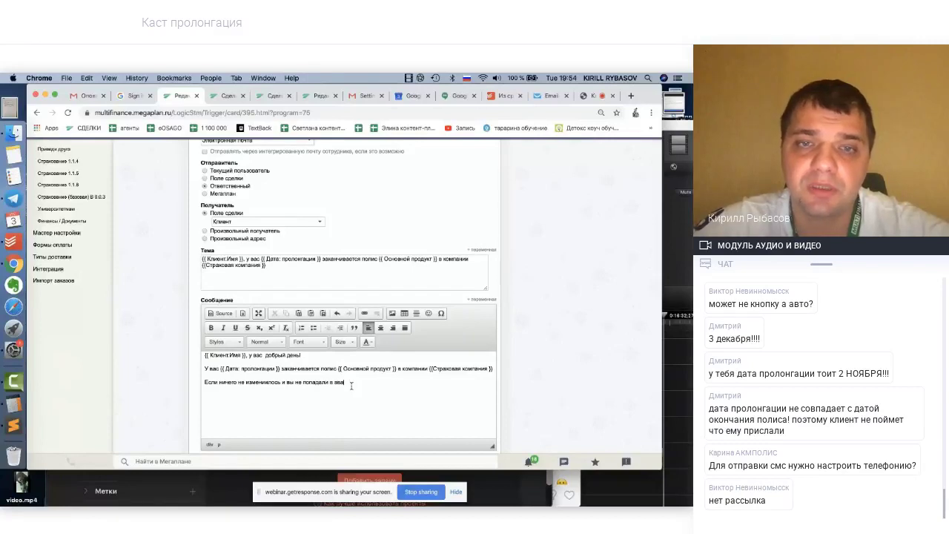
type("рию,")
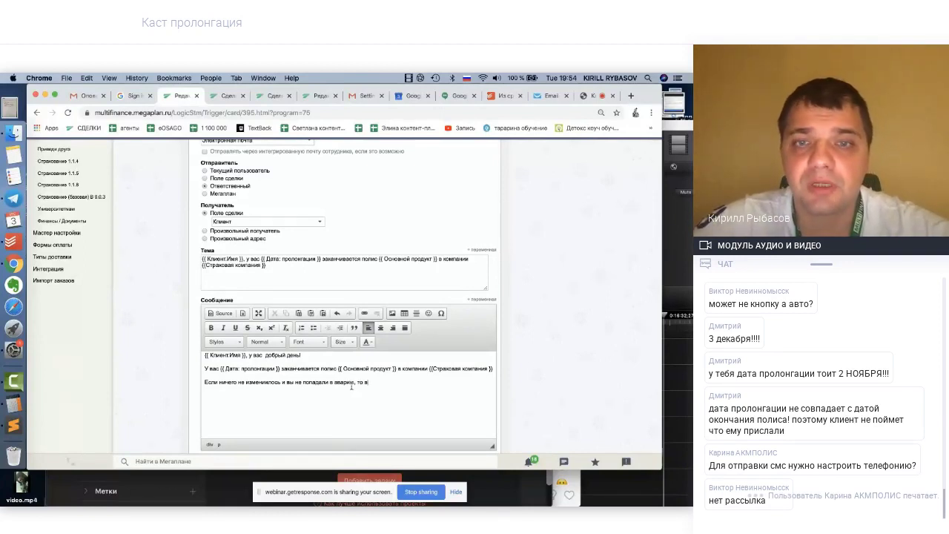
type("то в этом году поли")
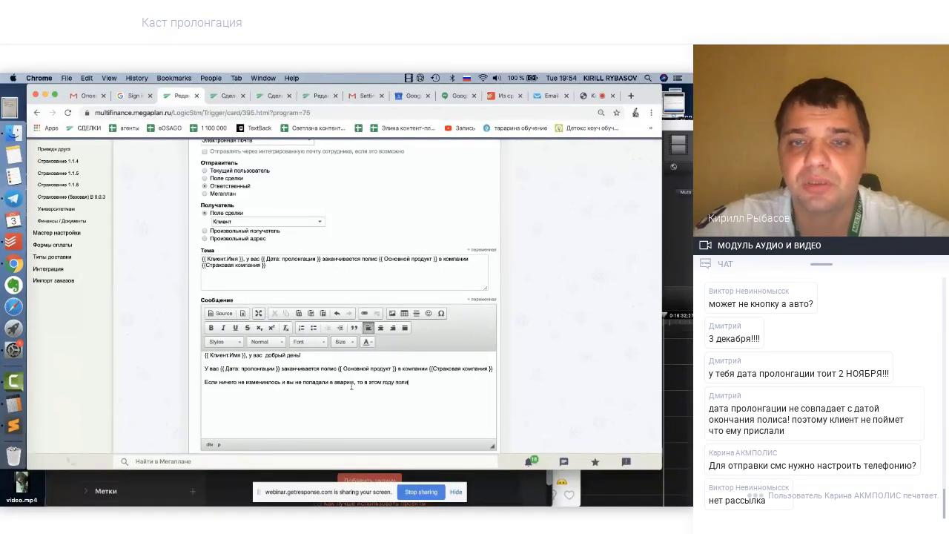
type("с будет стоить")
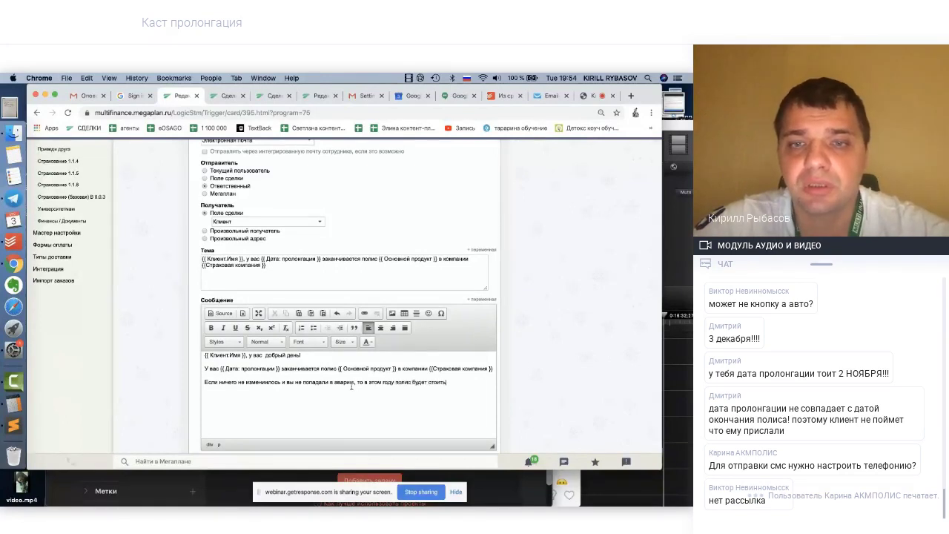
key("BackSpace")
key("BackSpace")
key("BackSpace")
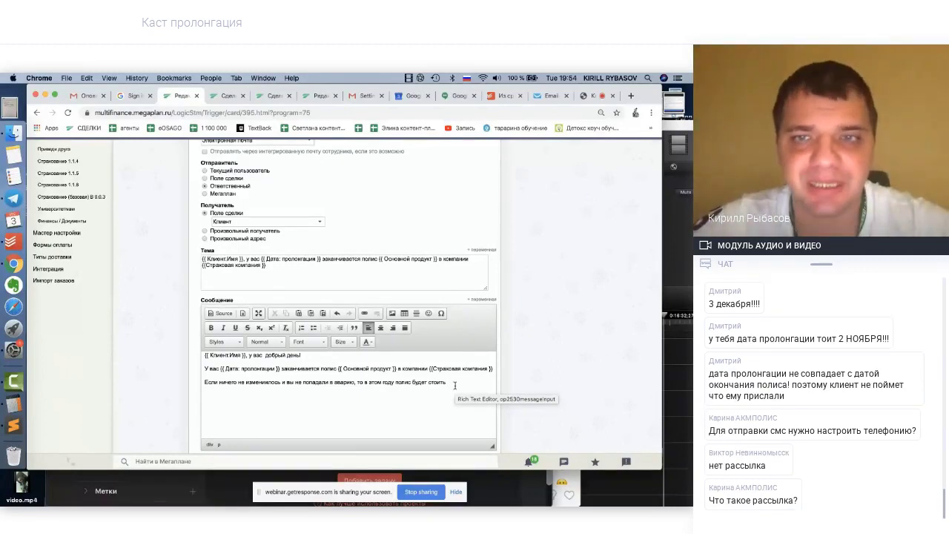
Open the + переменная list above the Сообщение editor and scroll through the deal fields
scroll(450, 396, "down", 1)
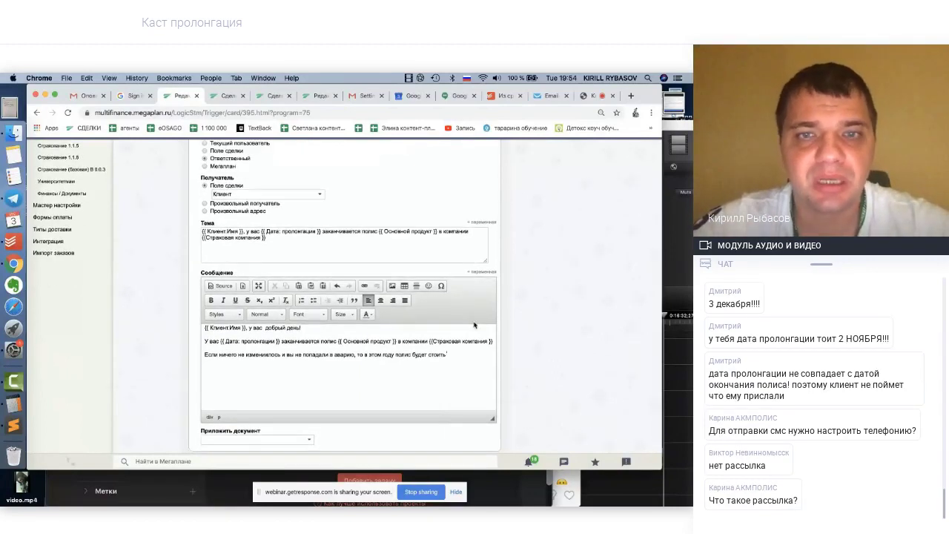
left_click(483, 272)
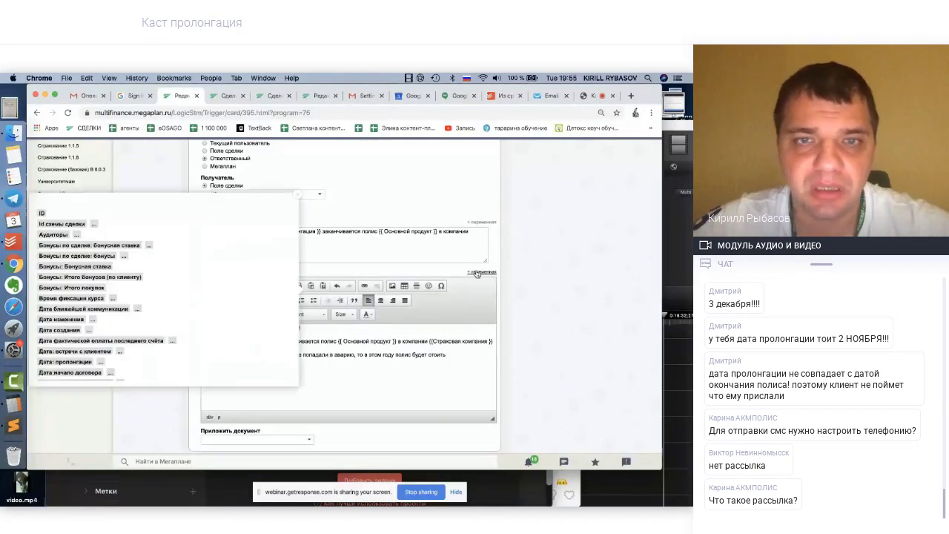
scroll(247, 285, "down", 10)
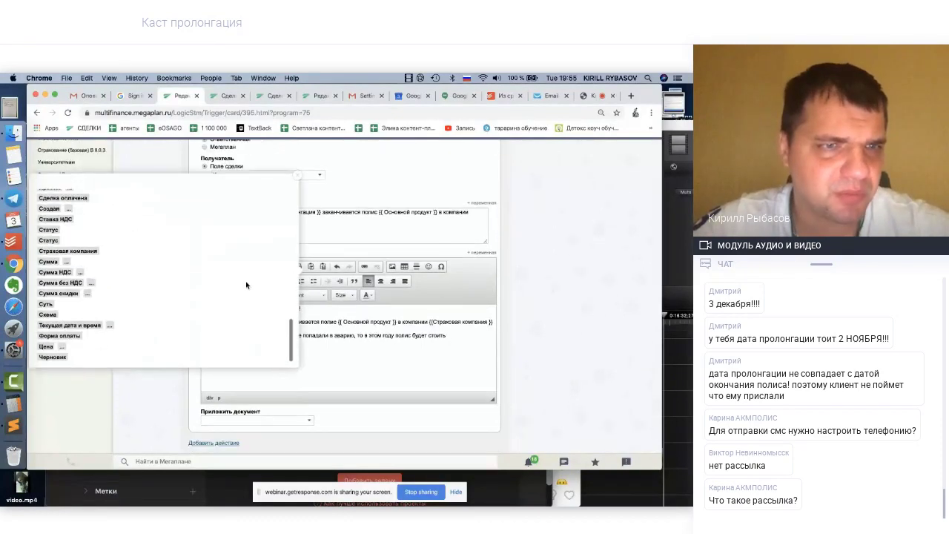
scroll(98, 315, "up", 10)
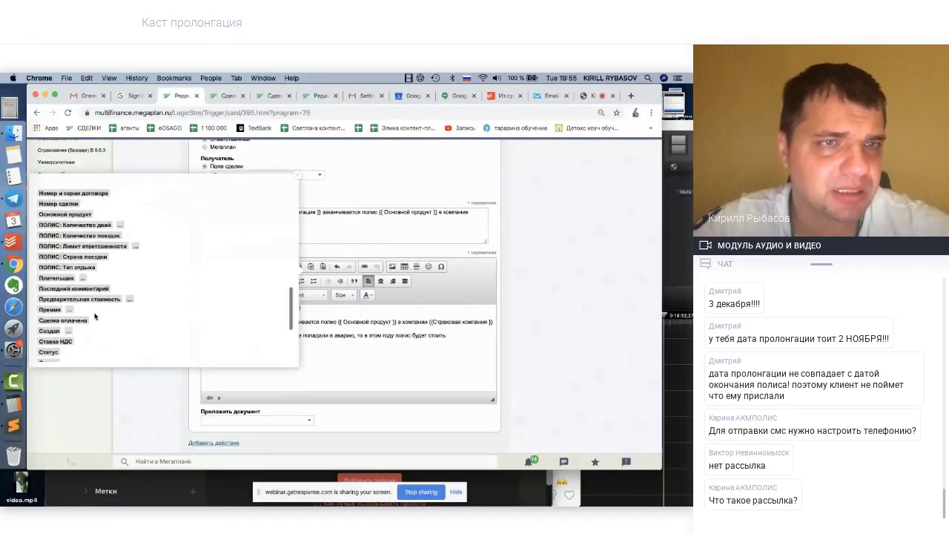
scroll(95, 315, "up", 3)
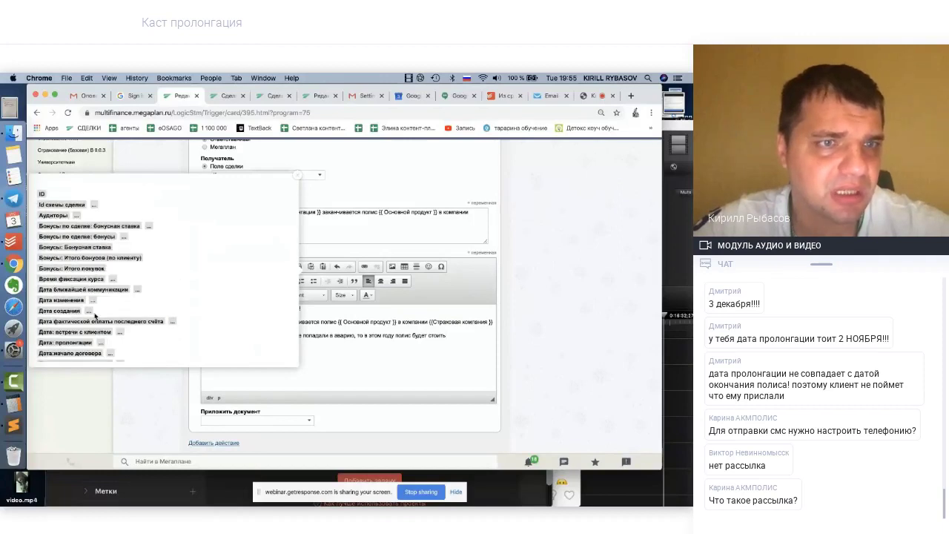
scroll(95, 315, "down", 10)
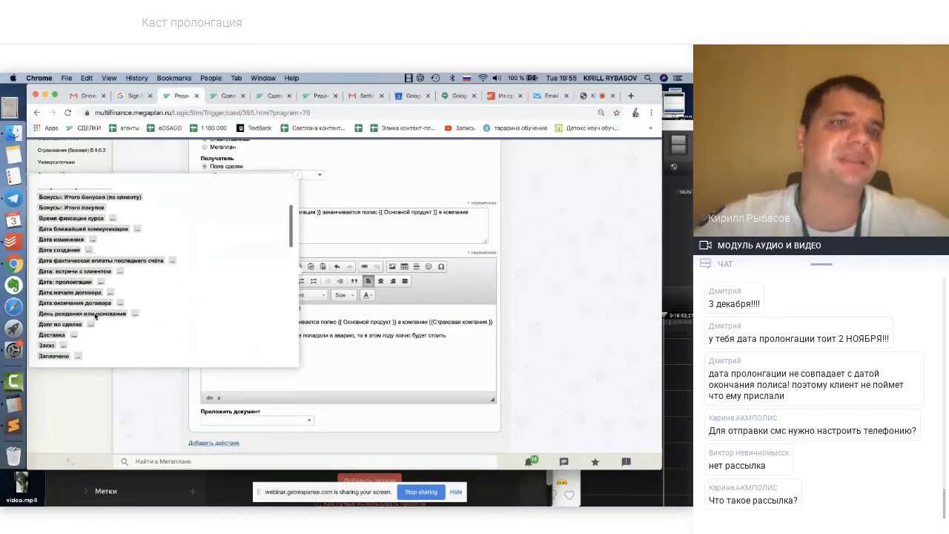
Check the test deal card's contract and renewal dates, then go to the GetResponse webinar page
left_click(228, 97)
scroll(502, 337, "down", 3)
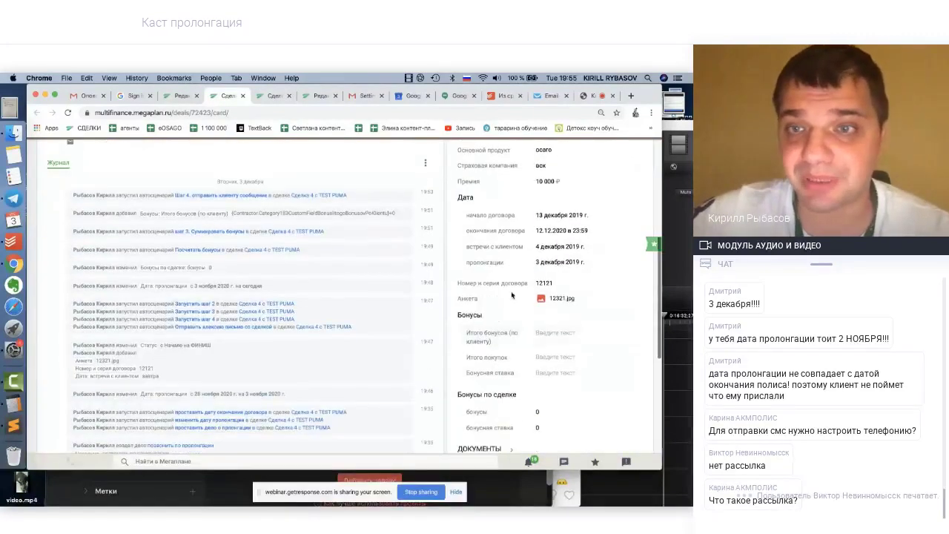
scroll(482, 222, "up", 1)
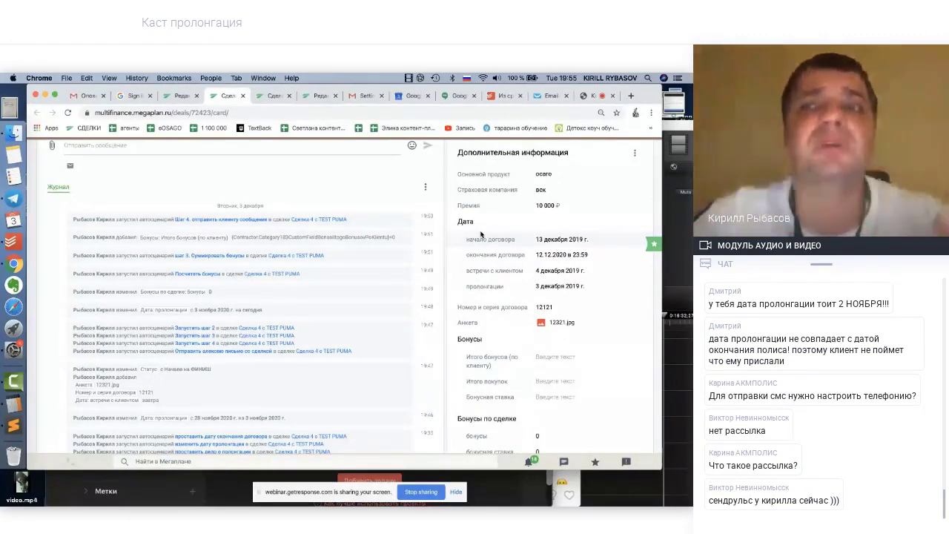
left_click(587, 98)
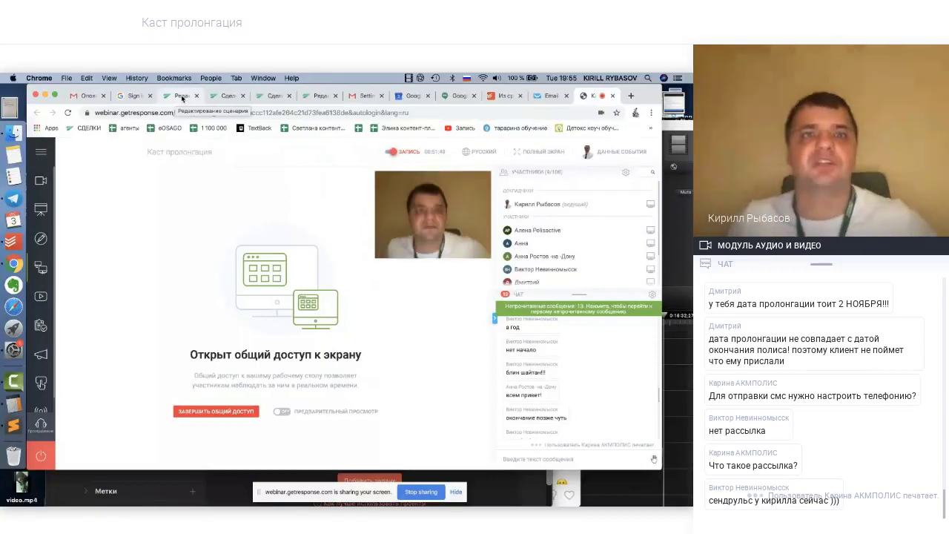
Extend the email body with the 5% cheaper price and 'Но может и еще дешевле. Позвоните мне'
left_click(182, 99)
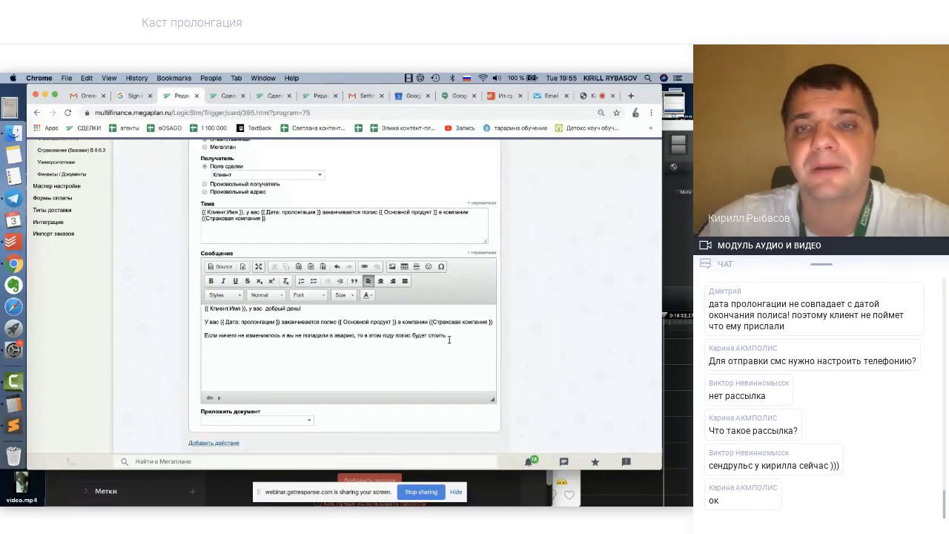
type("зим")
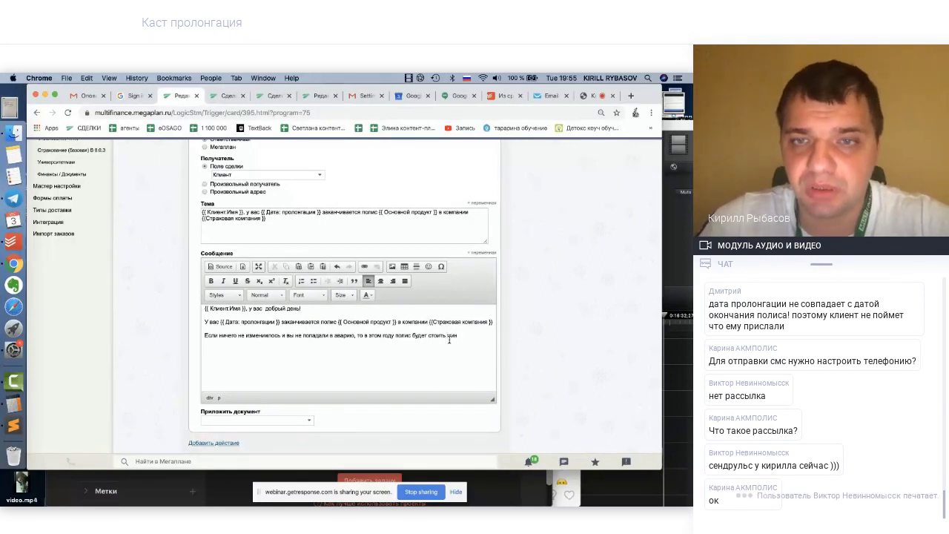
type("нимум на")
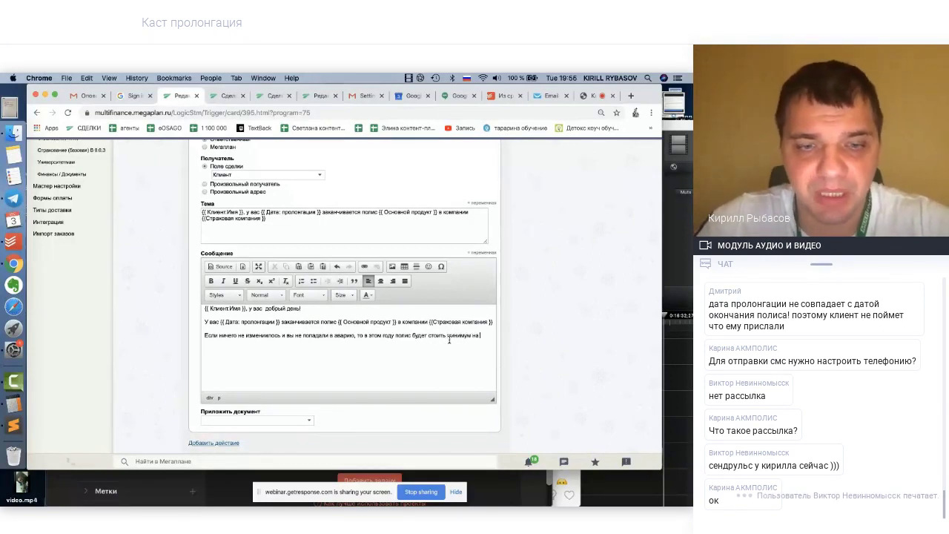
type("5")
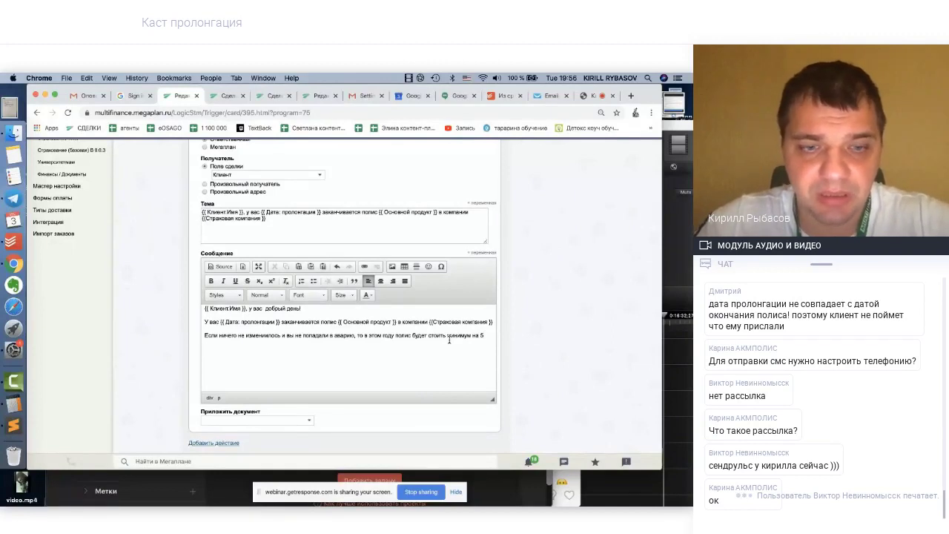
key("Return")
type("5")
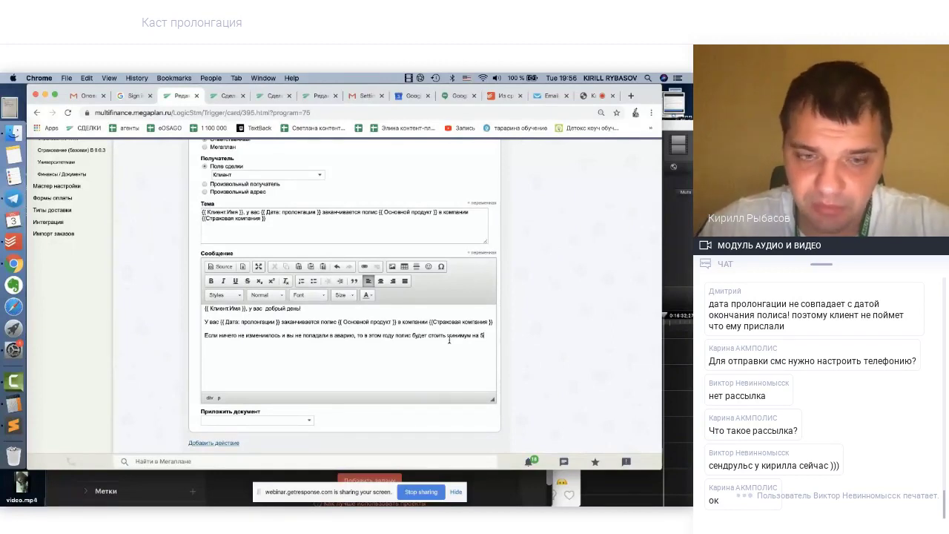
key("ctrl+space")
type("де")
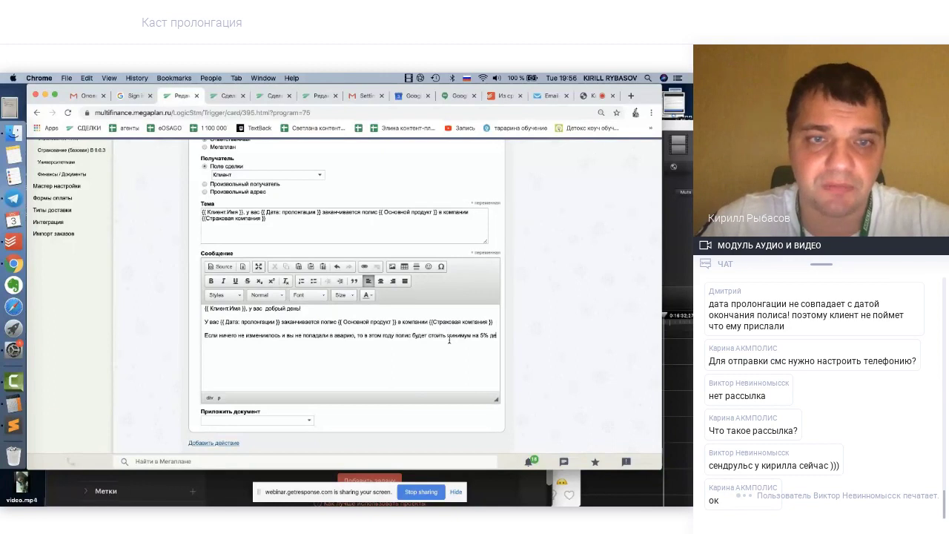
type("шевле")
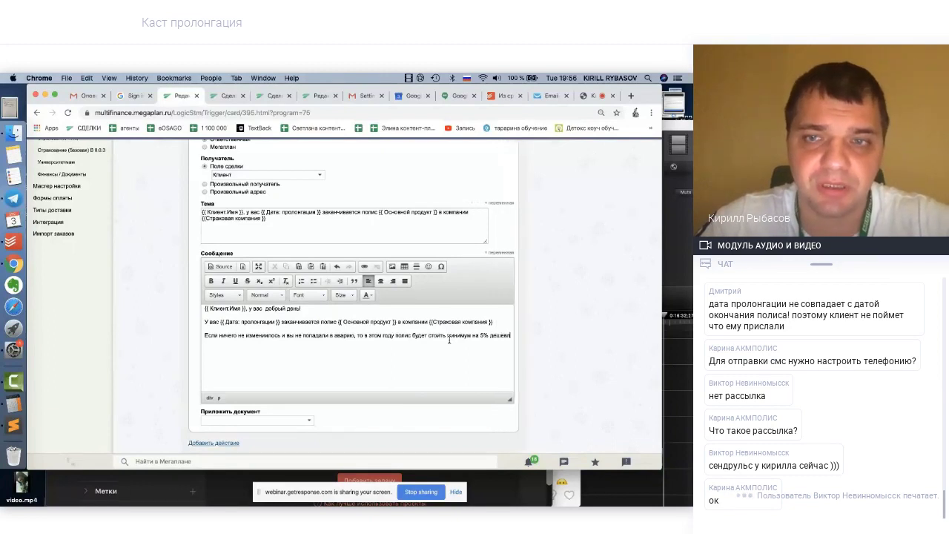
type(".")
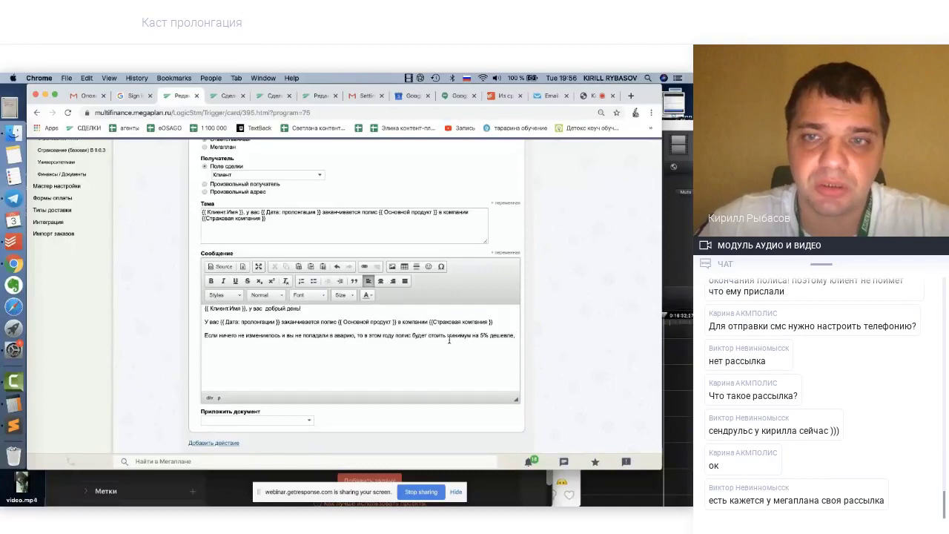
type(" Но")
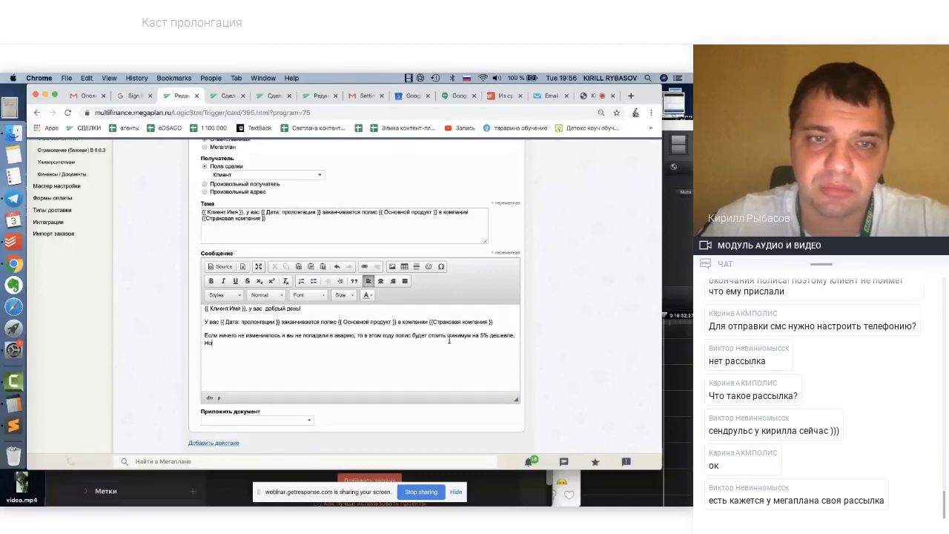
type(" может и")
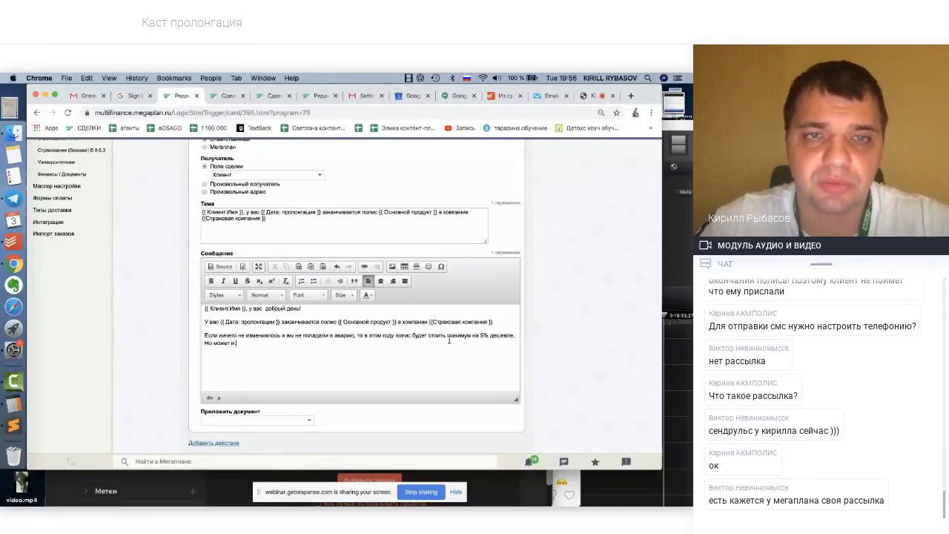
key("BackSpace")
key("BackSpace")
type("и еще дешевле")
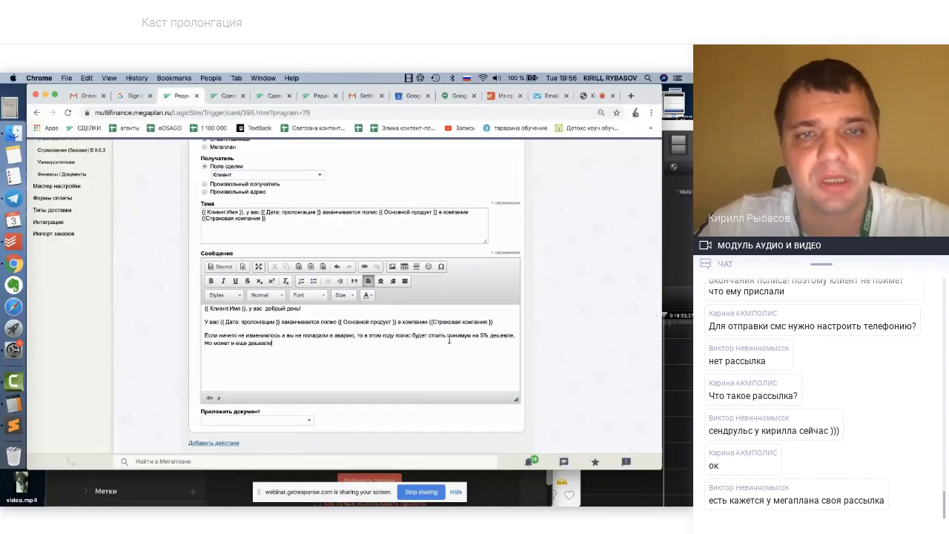
type(". П")
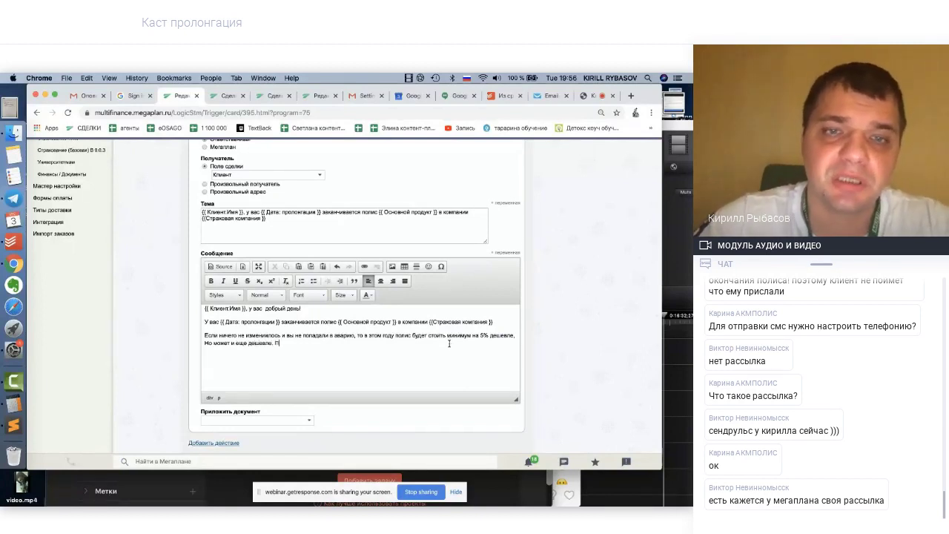
type("озвоните")
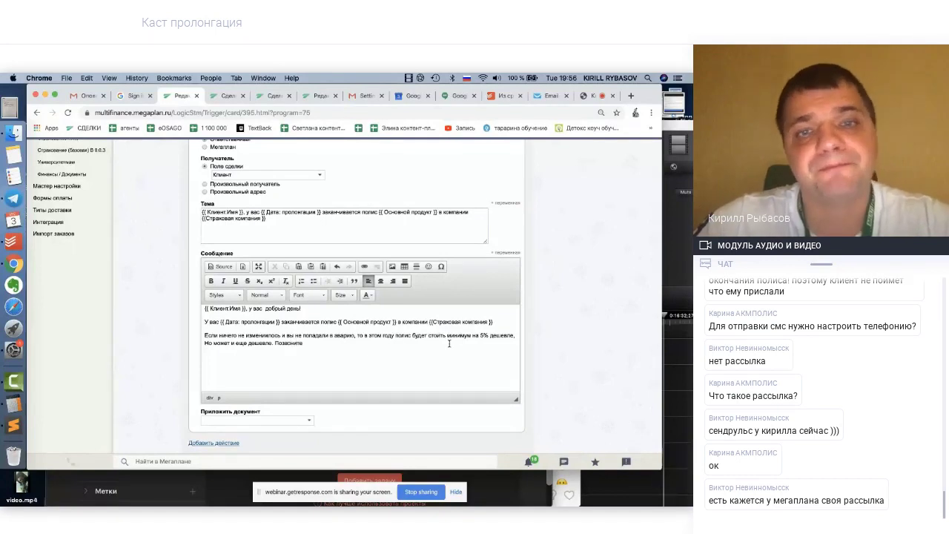
type(" мне")
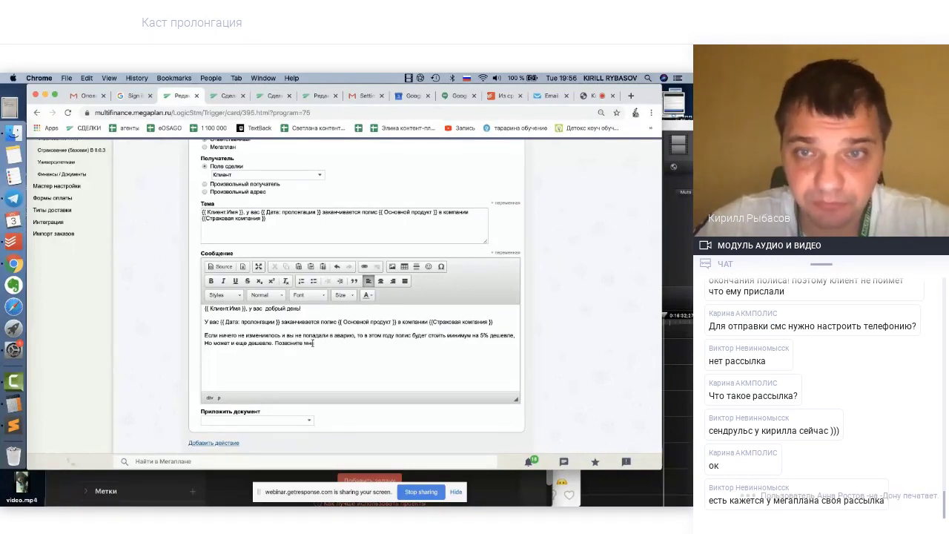
Insert the {{ Менеджер.Телефон }} variable into the email text
left_click(506, 254)
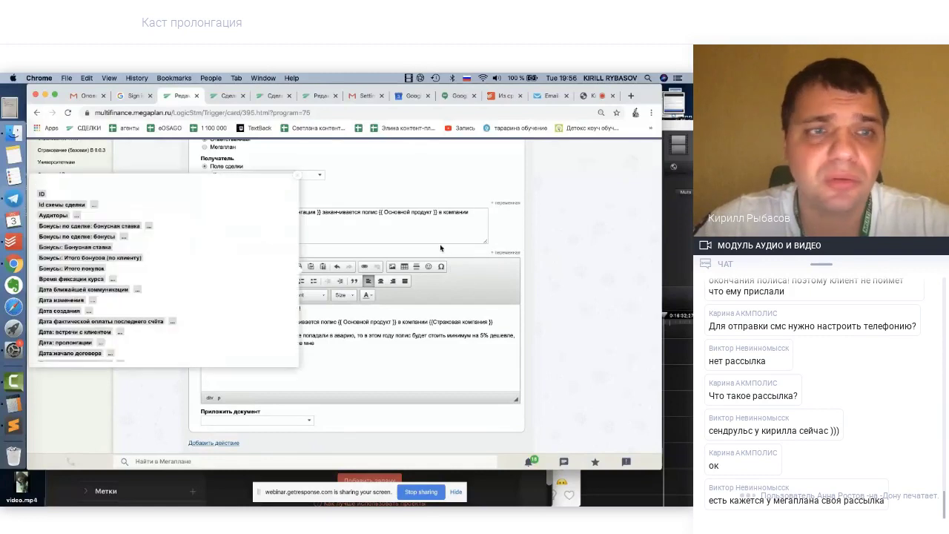
scroll(101, 304, "down", 3)
scroll(101, 304, "down", 5)
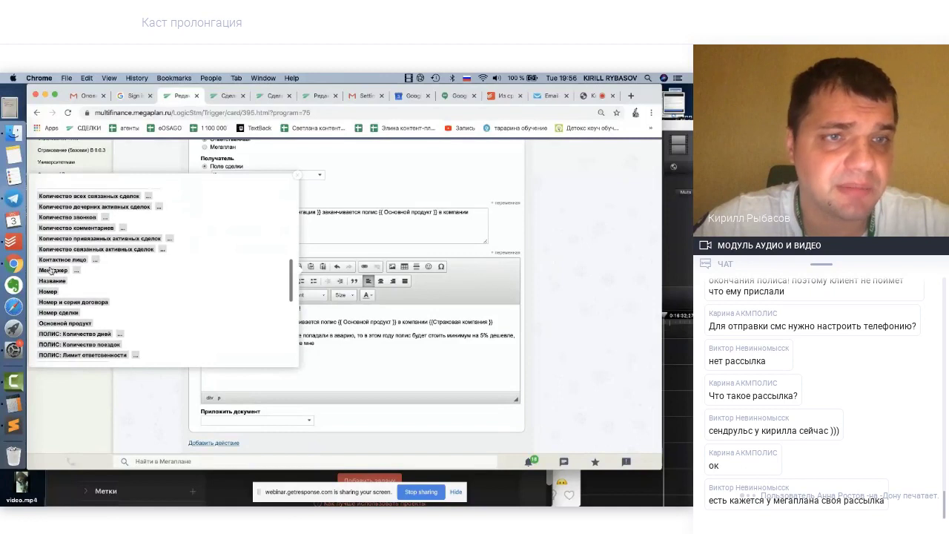
left_click(76, 271)
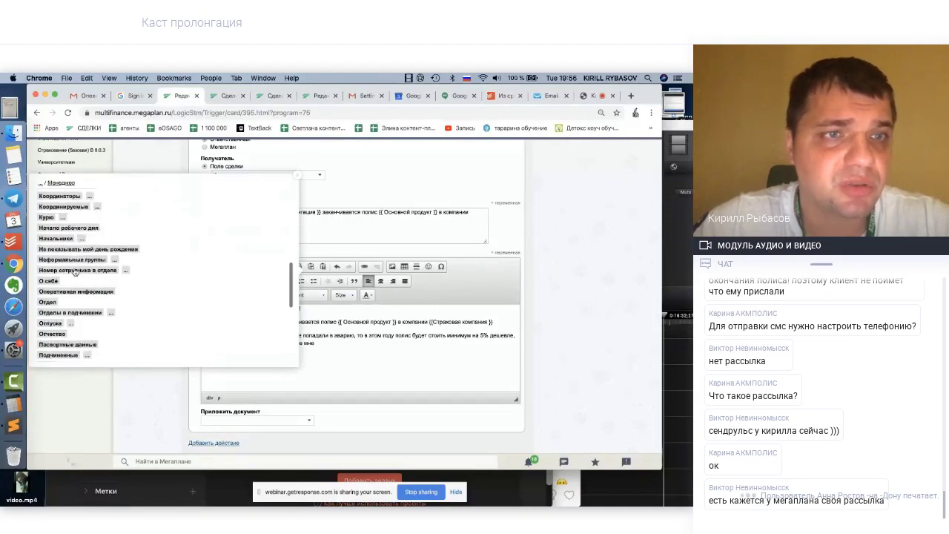
scroll(77, 289, "down", 4)
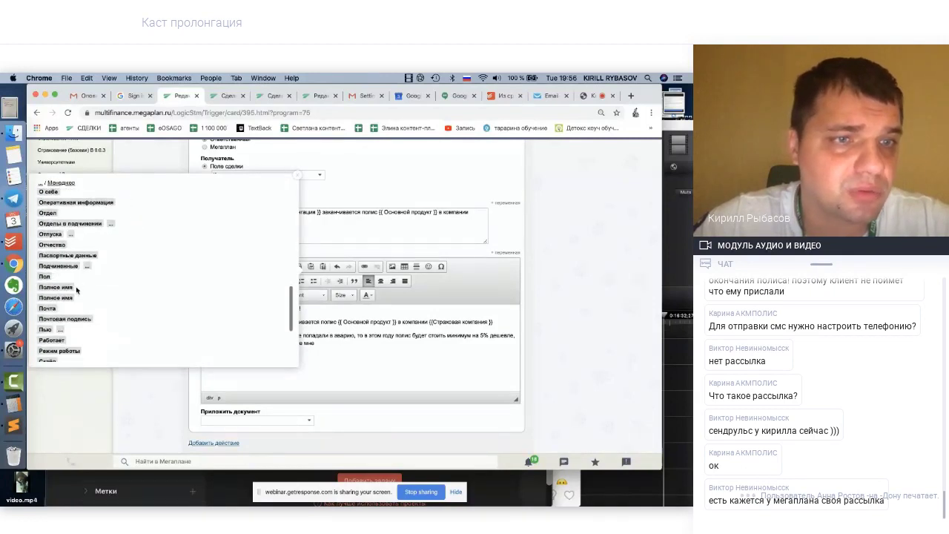
scroll(75, 297, "down", 5)
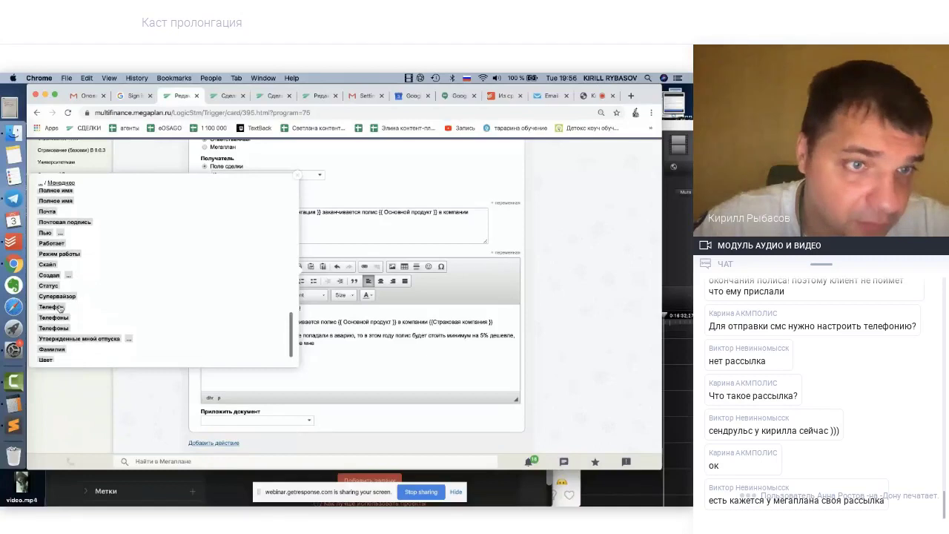
left_click(56, 307)
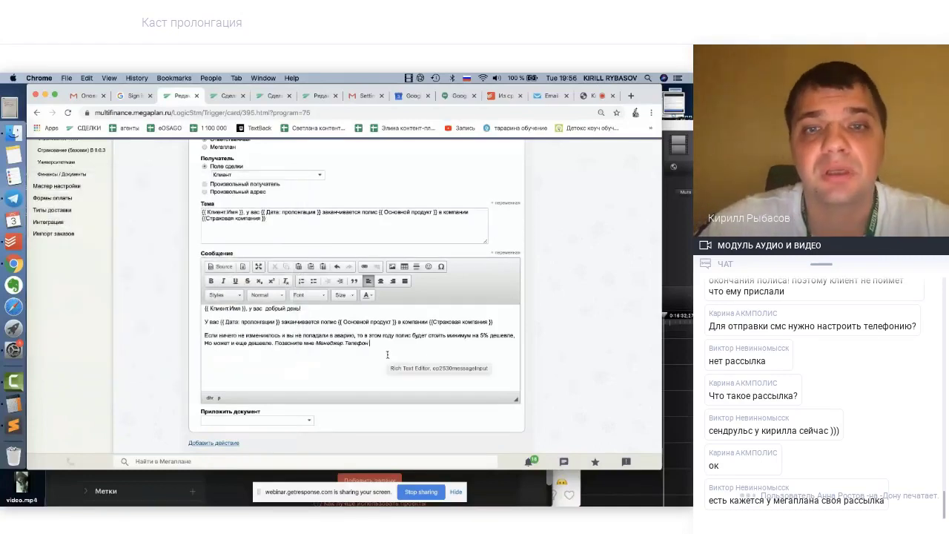
Continue the sentence with 'и мы с вами расчитта точную стоимость полиса на этот год'
type("и мы с")
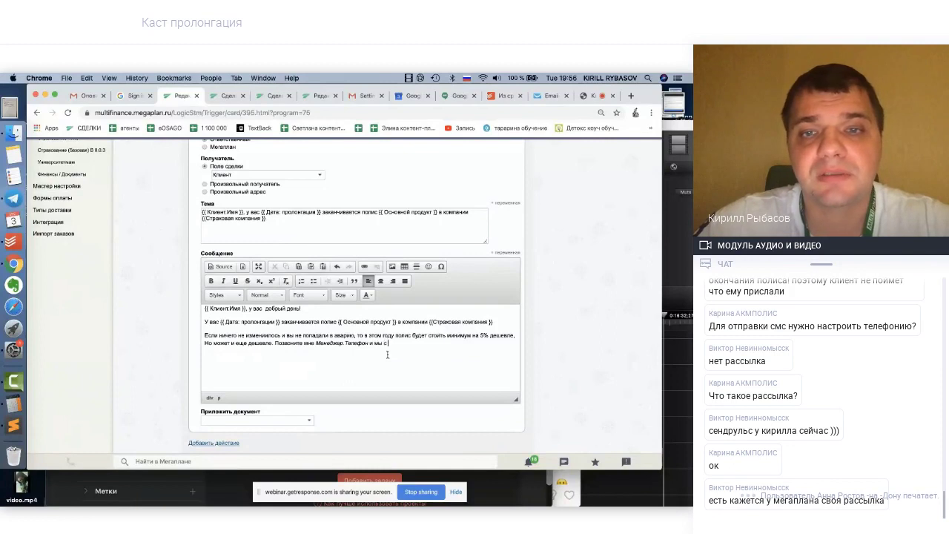
type(" вами расчиттае")
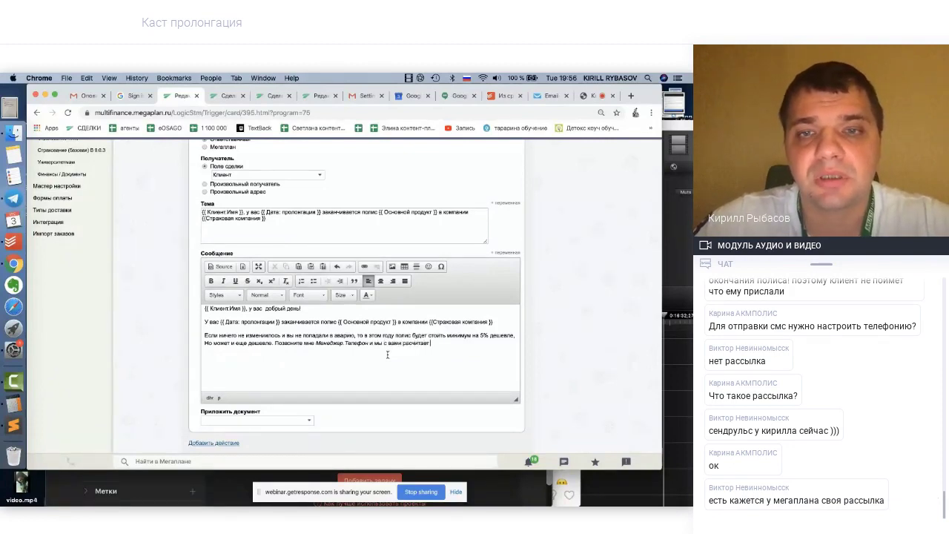
type(" точн")
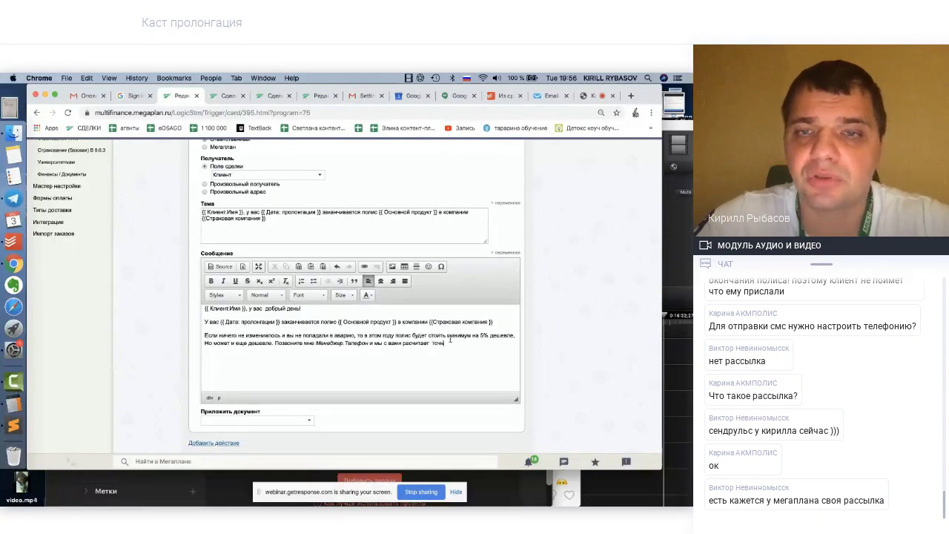
type("ую стоимост")
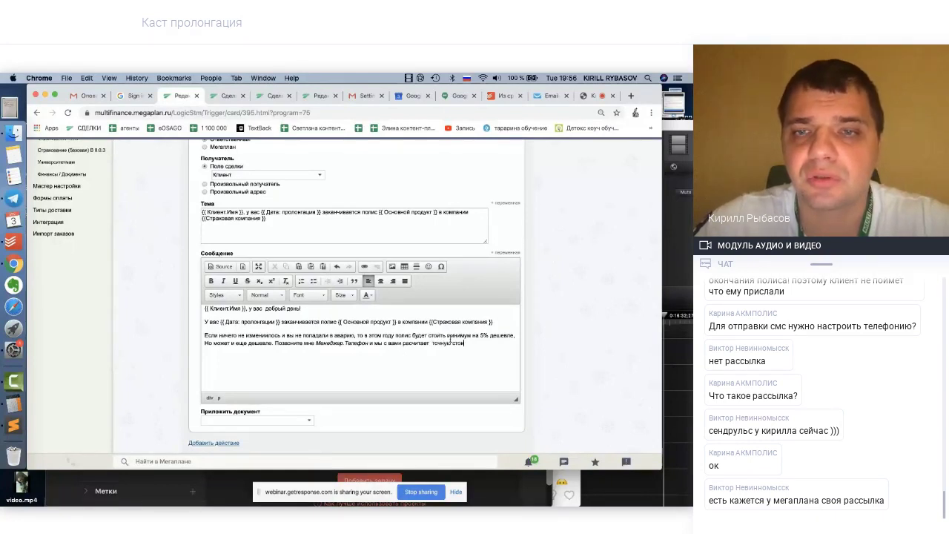
type("ь полис")
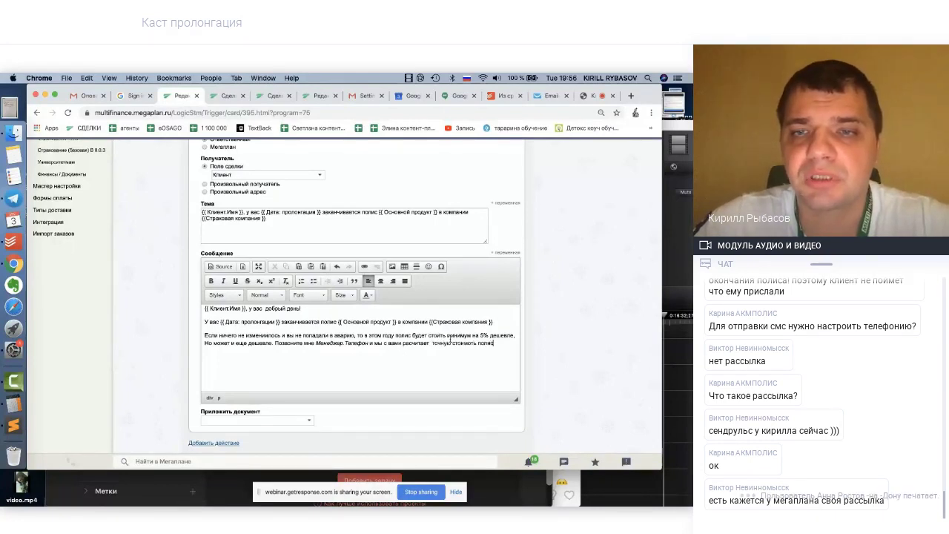
type("а на этот го")
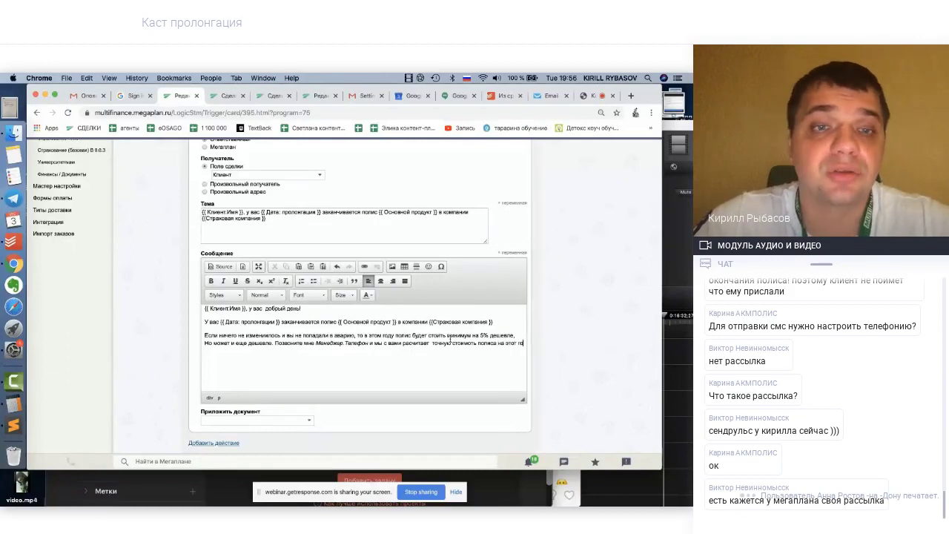
type("д")
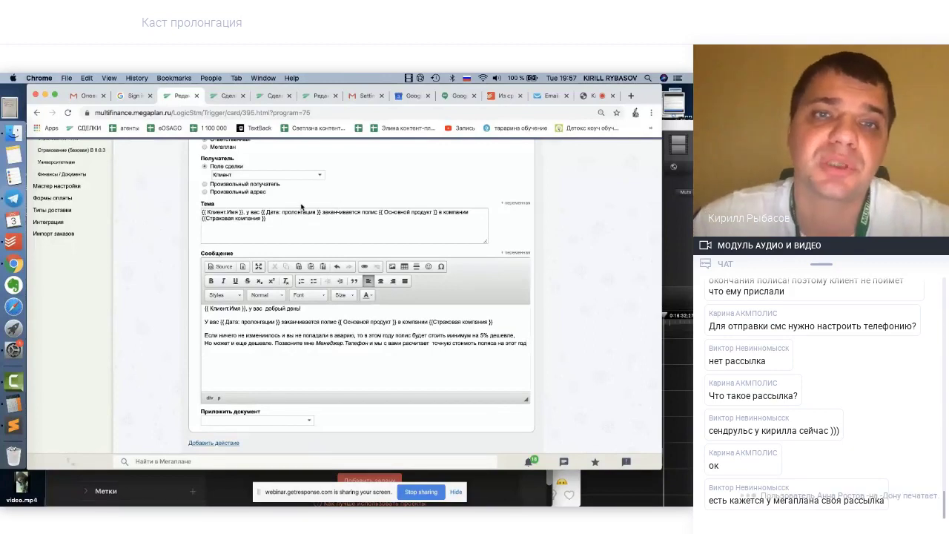
scroll(301, 207, "up", 3)
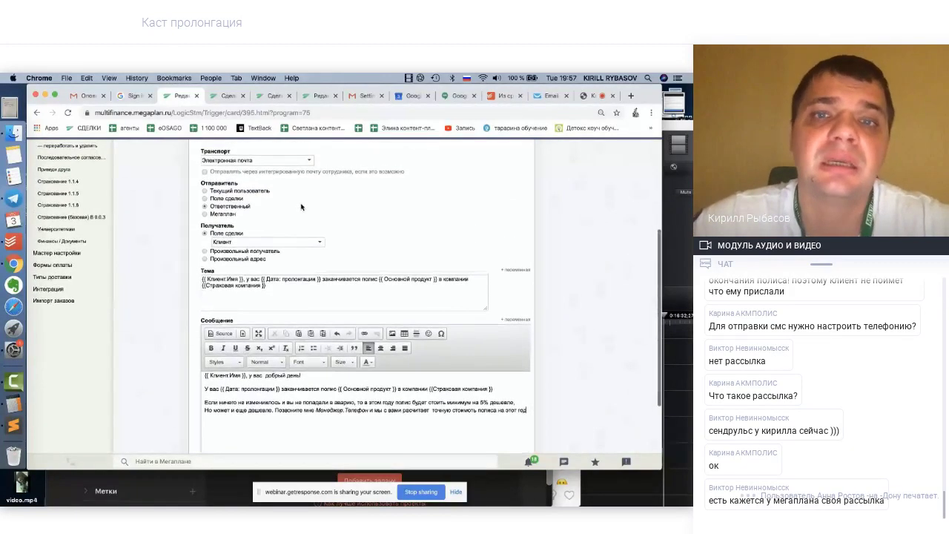
scroll(301, 207, "down", 2)
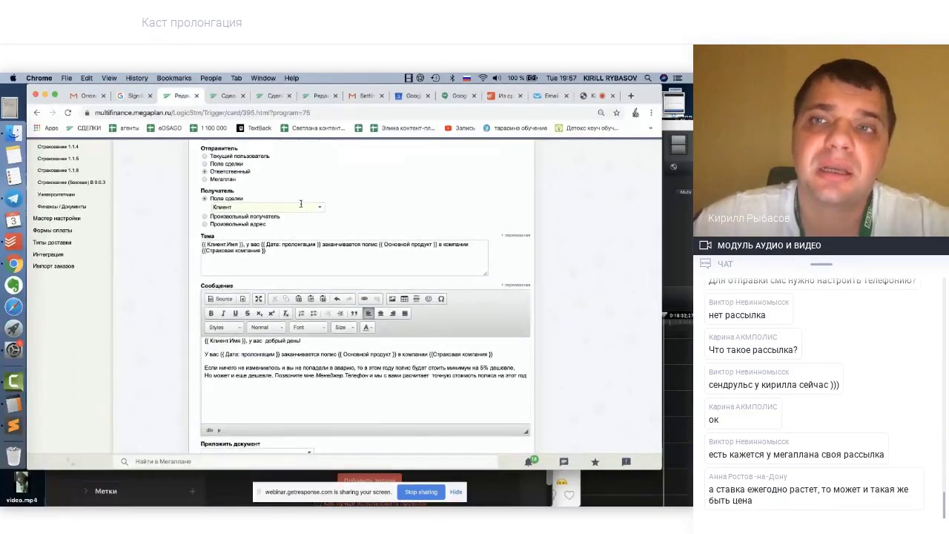
scroll(178, 250, "up", 2)
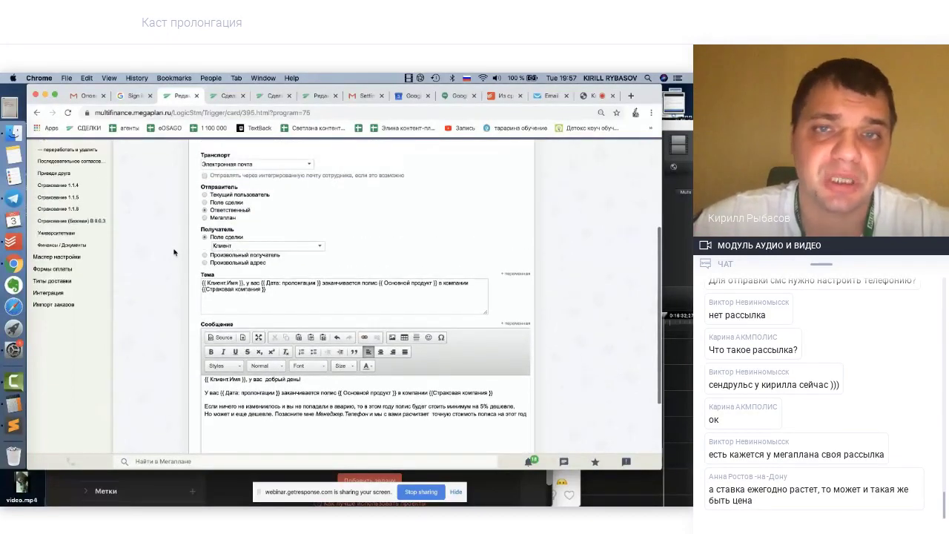
scroll(174, 252, "down", 2)
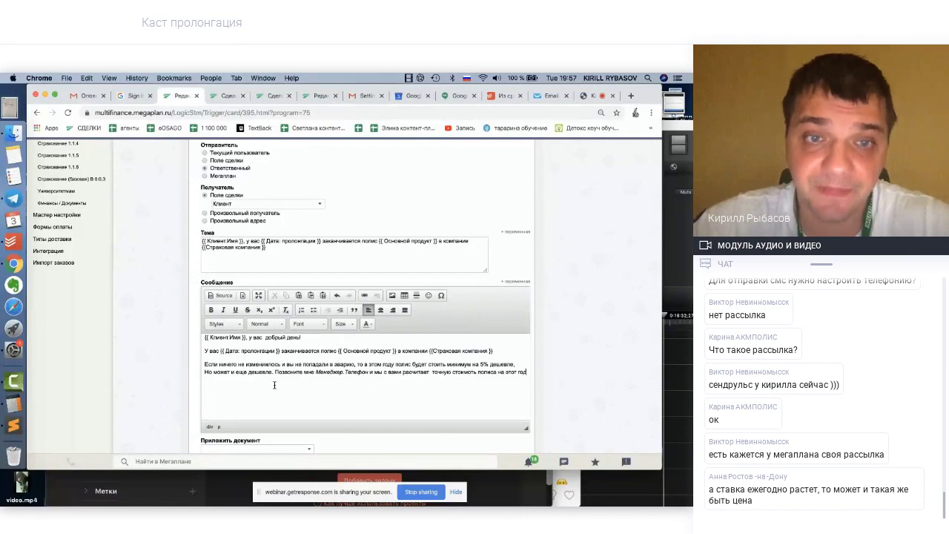
scroll(275, 385, "down", 2)
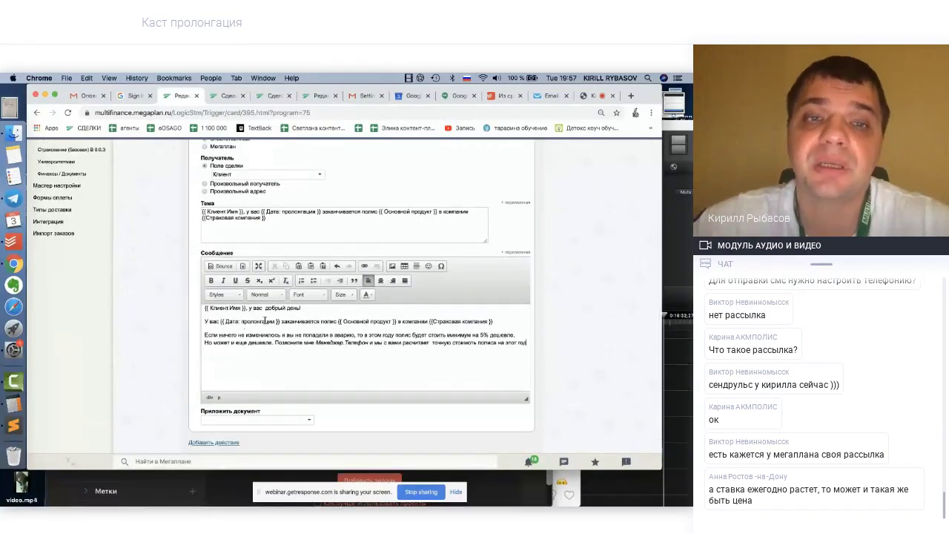
scroll(274, 300, "up", 3)
scroll(296, 303, "down", 2)
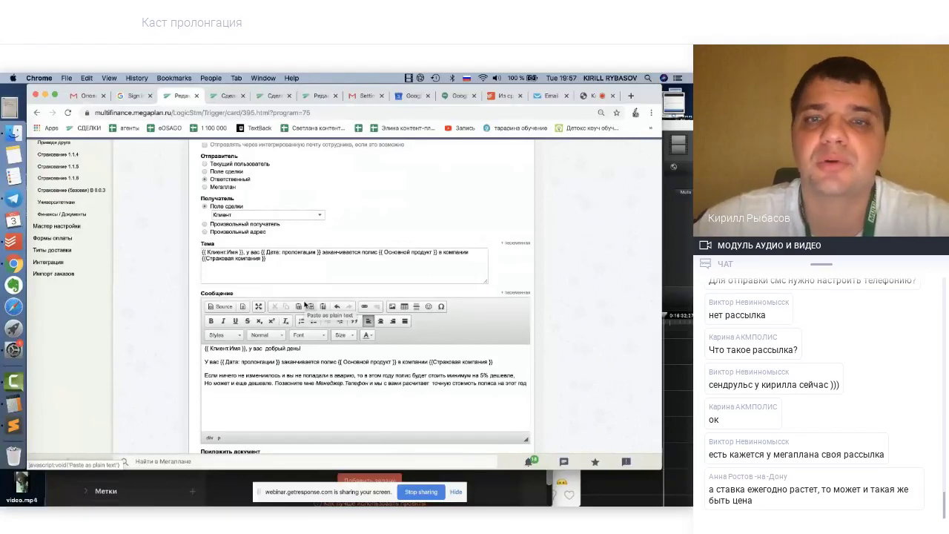
scroll(304, 319, "down", 1)
scroll(300, 356, "up", 2)
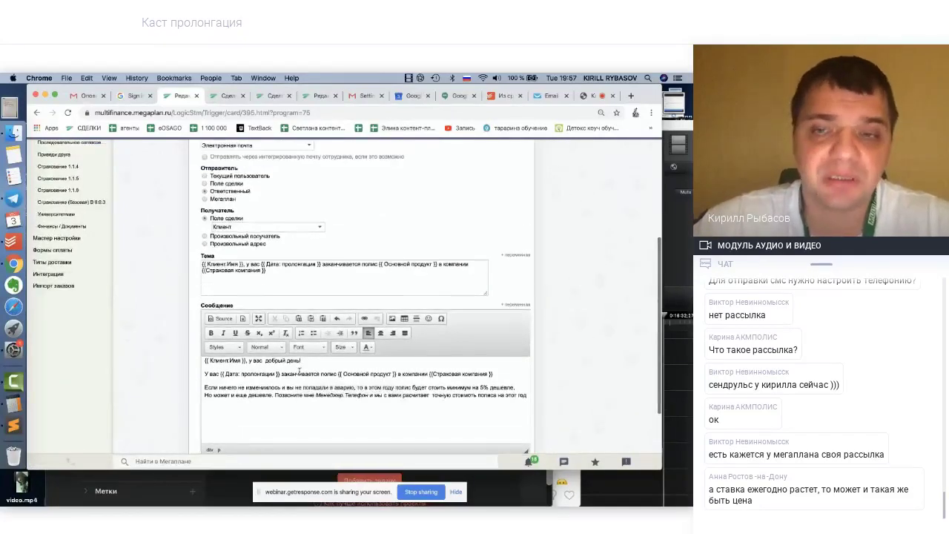
scroll(299, 371, "down", 2)
scroll(323, 362, "down", 1)
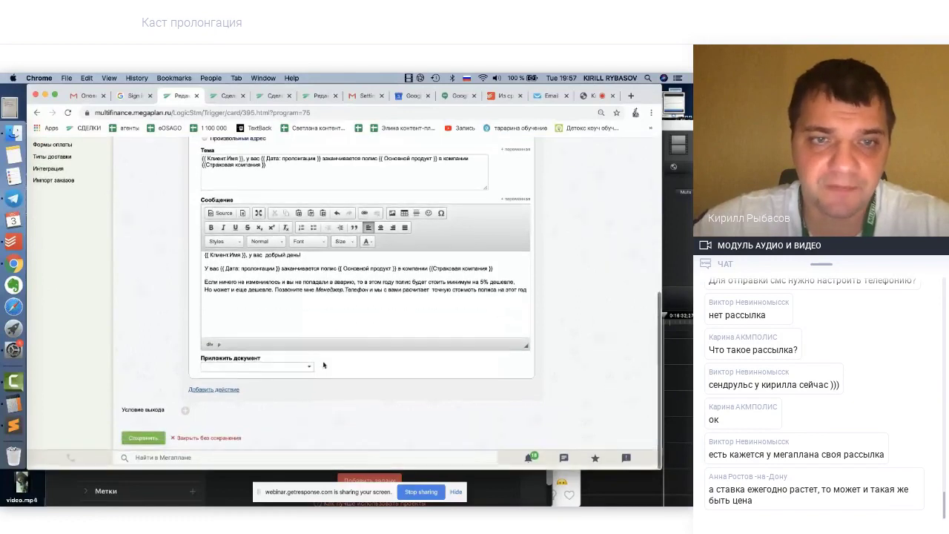
scroll(187, 351, "up", 8)
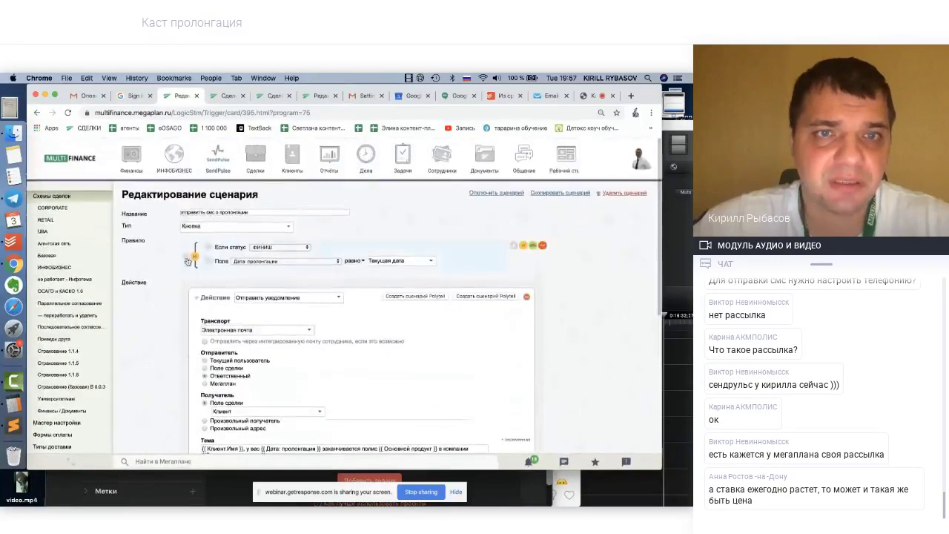
scroll(188, 356, "down", 8)
Save the renewal scenario and return to the test deal's card
left_click(143, 442)
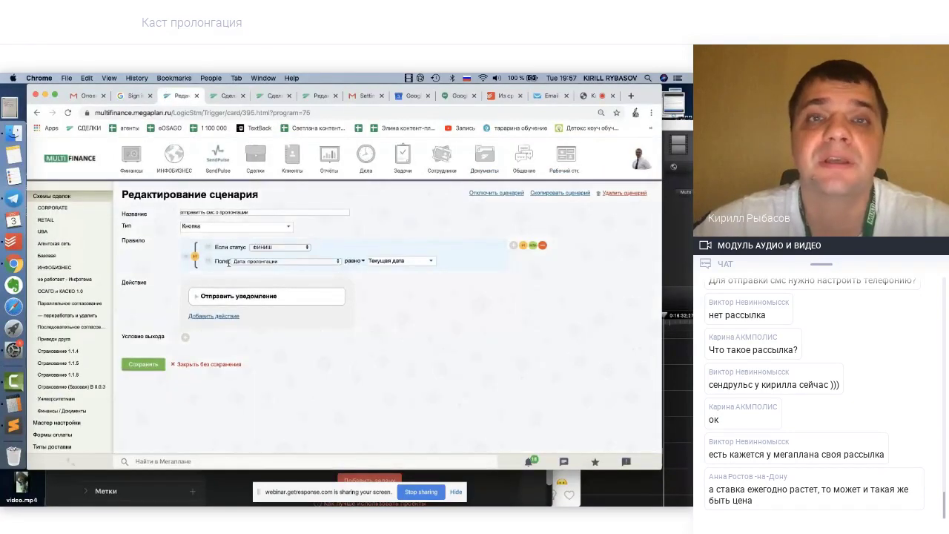
left_click(226, 96)
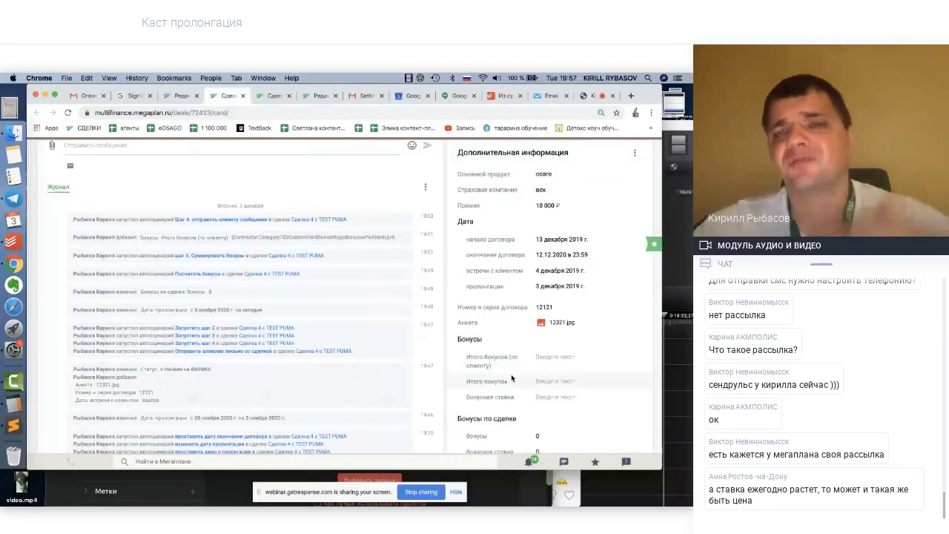
scroll(511, 374, "down", 10)
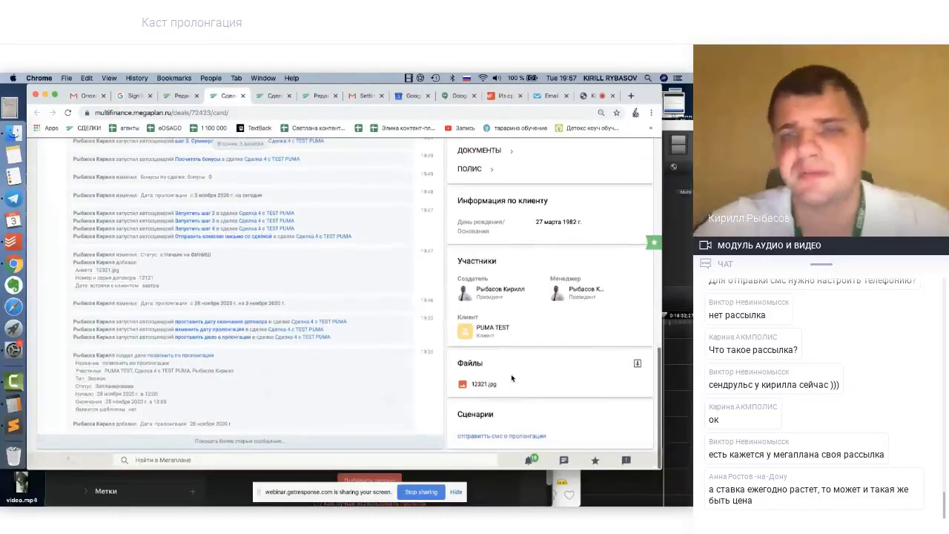
scroll(511, 374, "up", 10)
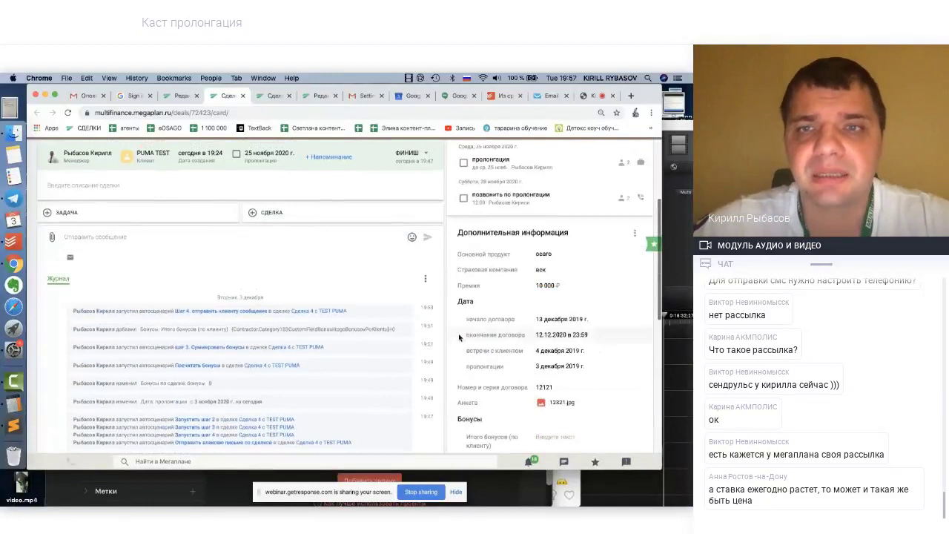
scroll(459, 338, "up", 5)
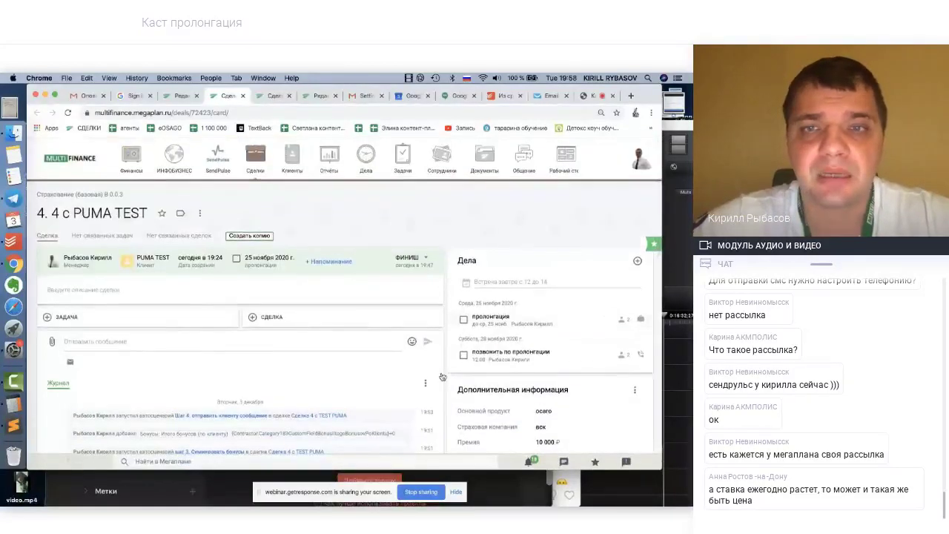
scroll(466, 366, "down", 1)
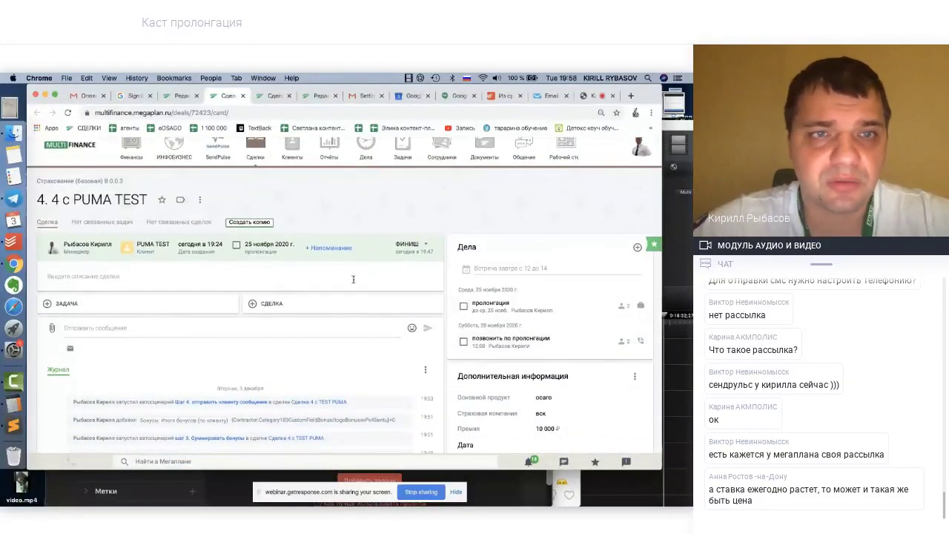
Reload the deal card and check the Журнал for the 19:58 scenario run entry
right_click(151, 240)
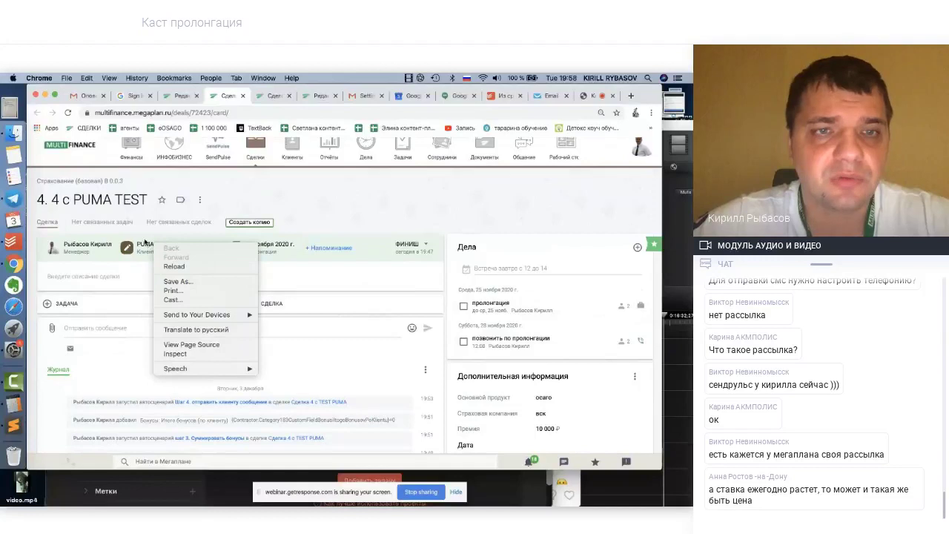
left_click(174, 232)
scroll(319, 295, "down", 1)
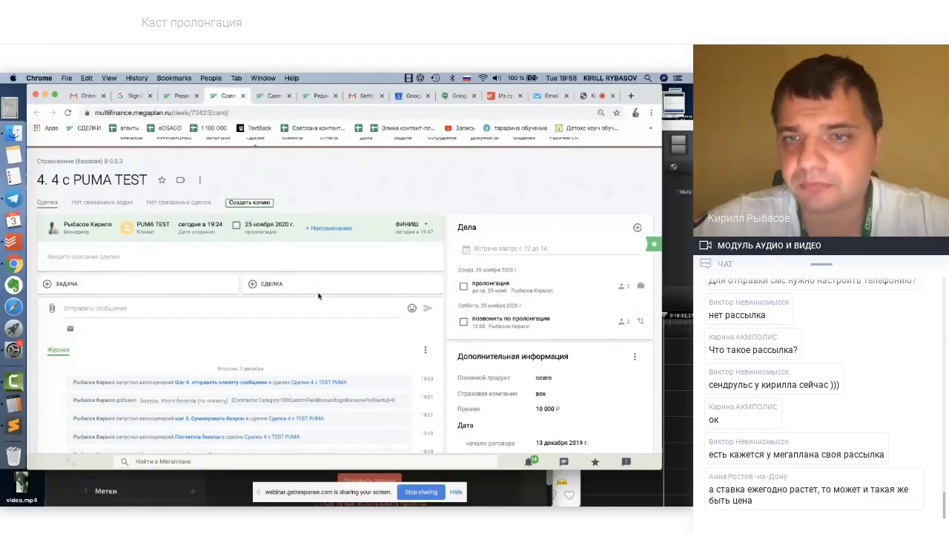
scroll(319, 296, "down", 10)
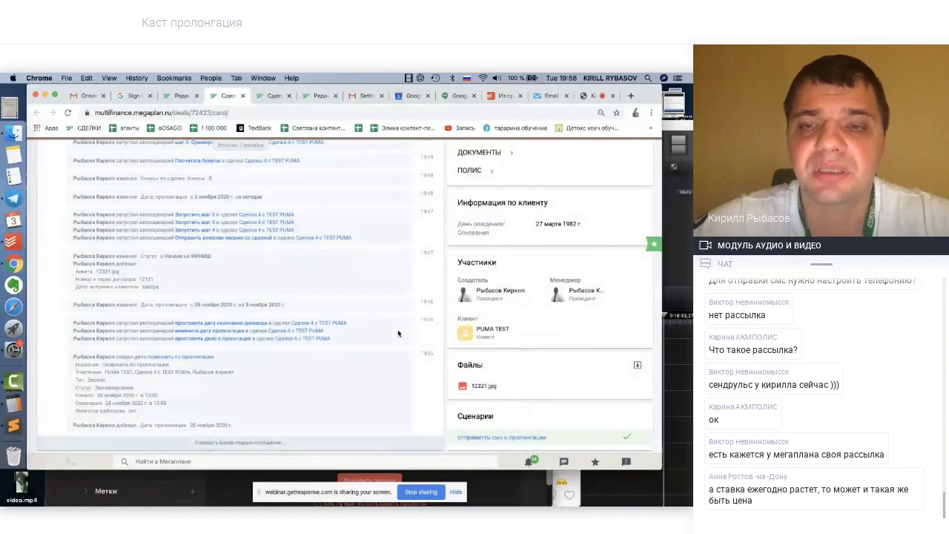
scroll(398, 333, "up", 10)
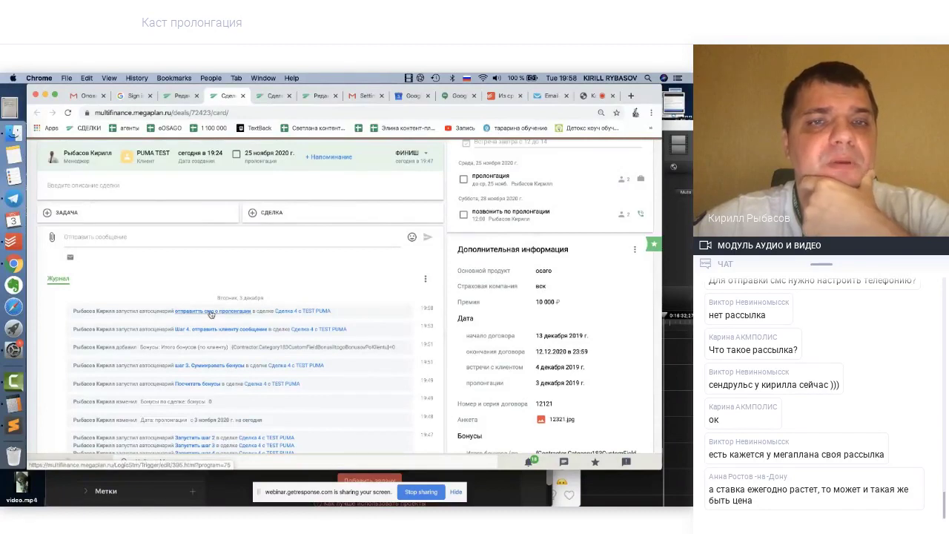
left_click(67, 113)
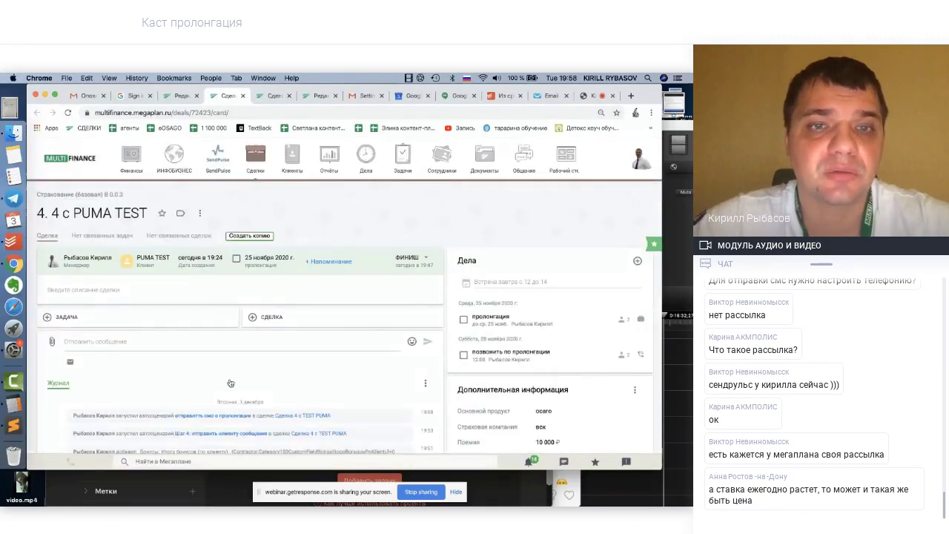
scroll(222, 320, "down", 3)
Open the 'отправить смс о пролонгации' scenario in a tab from the deal journal
left_click(229, 293)
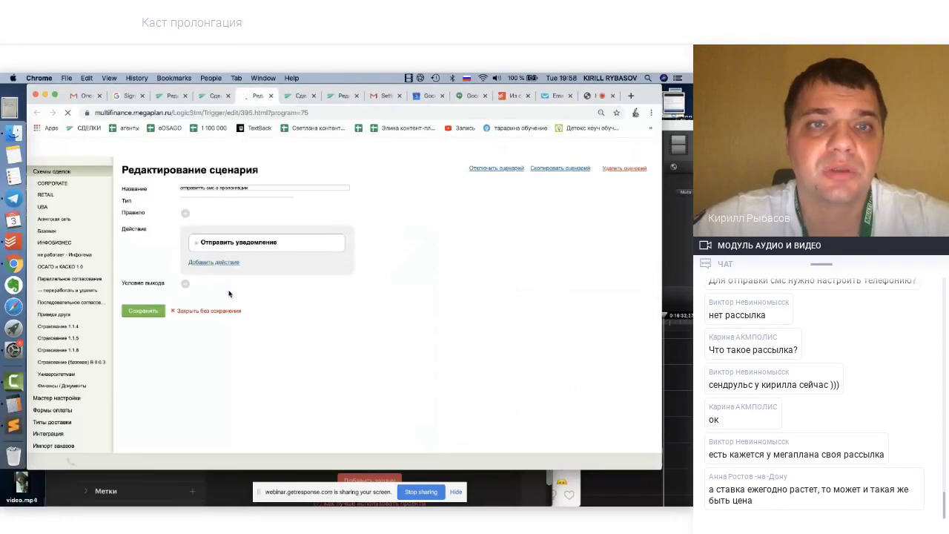
left_click(216, 96)
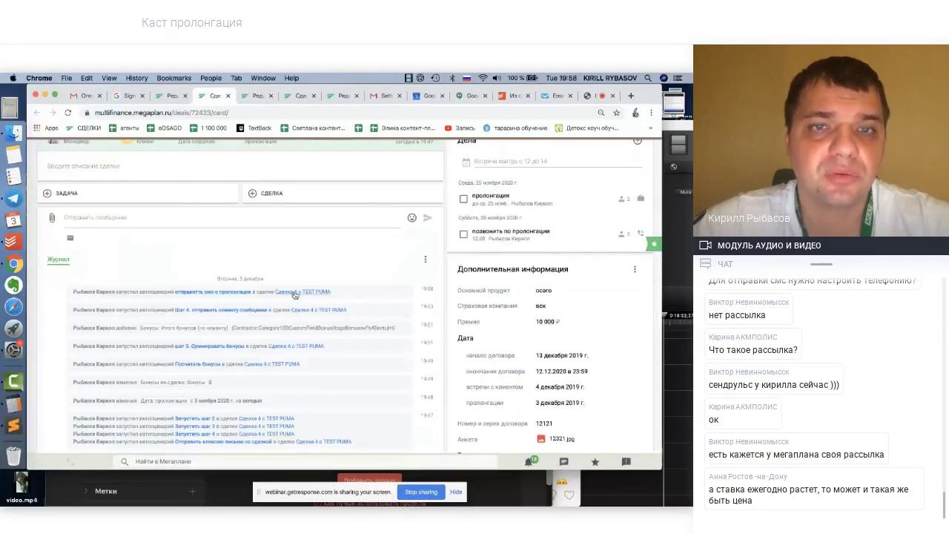
scroll(256, 243, "up", 3)
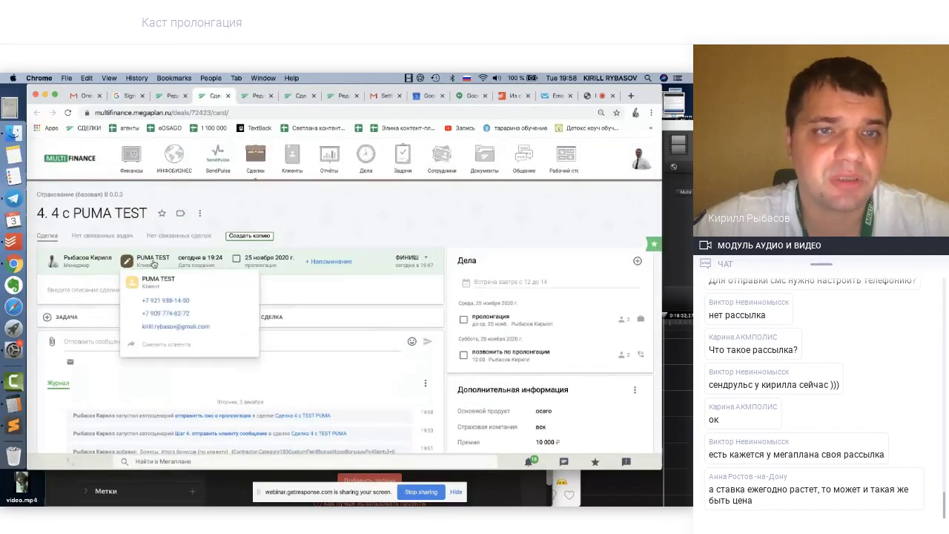
Open the PUMA TEST client card and view its Письма (emails) in the feed
left_click(155, 279)
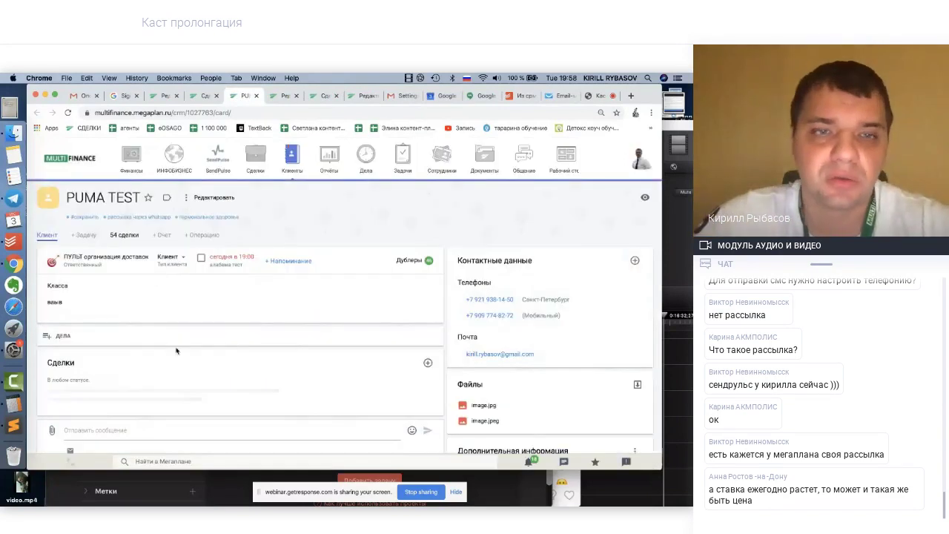
scroll(289, 326, "down", 1)
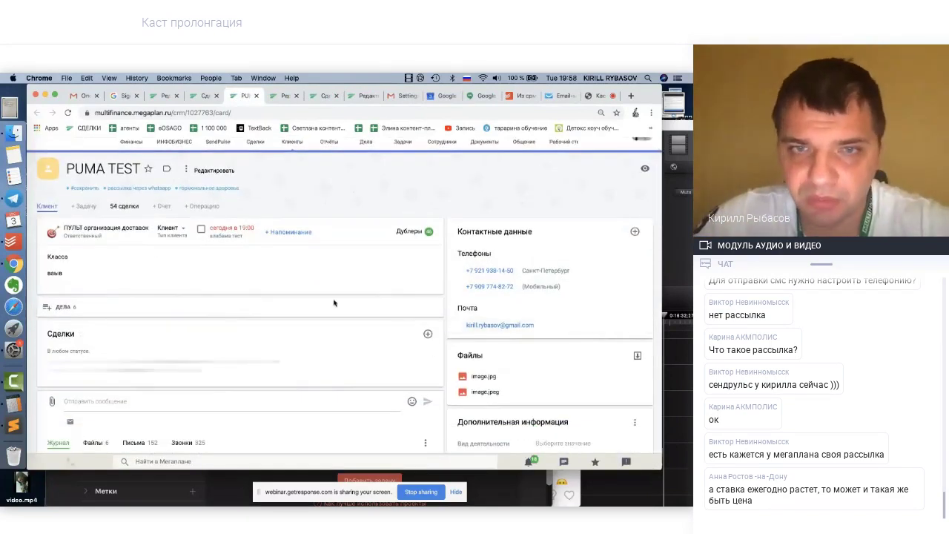
scroll(281, 380, "down", 5)
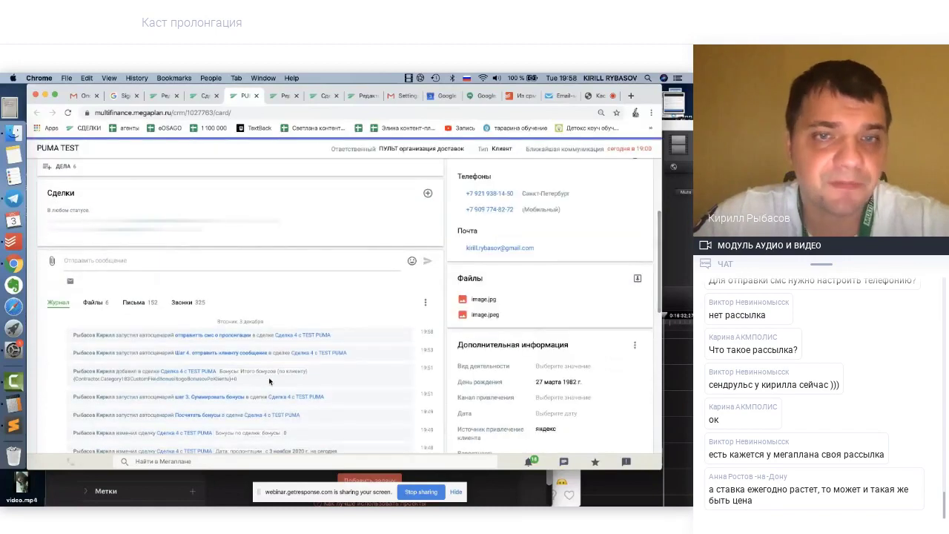
scroll(241, 335, "down", 6)
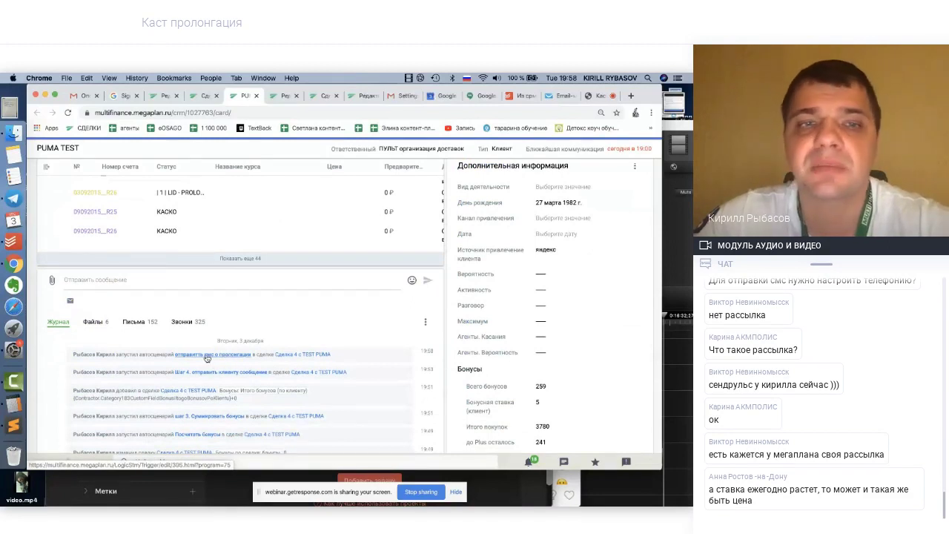
left_click(207, 357)
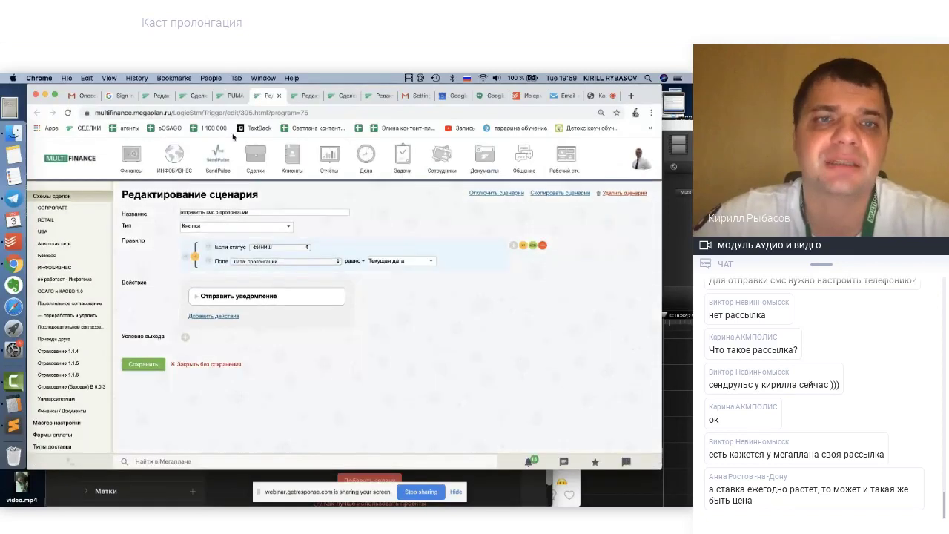
left_click(234, 97)
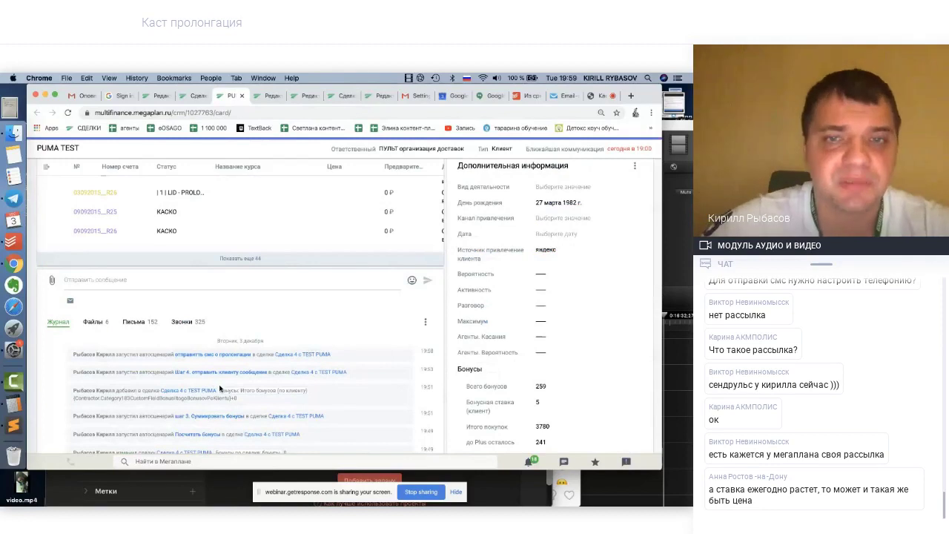
scroll(223, 387, "down", 3)
scroll(224, 388, "up", 5)
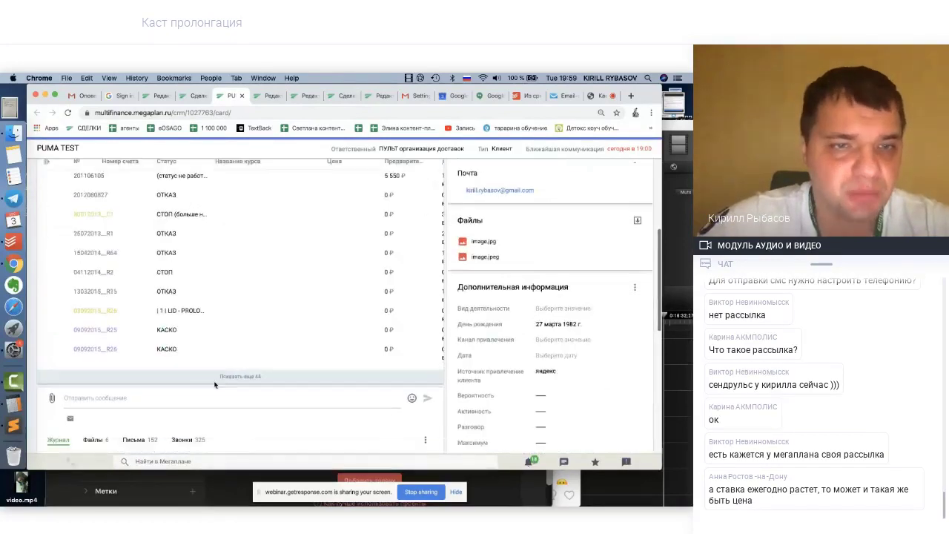
left_click(134, 368)
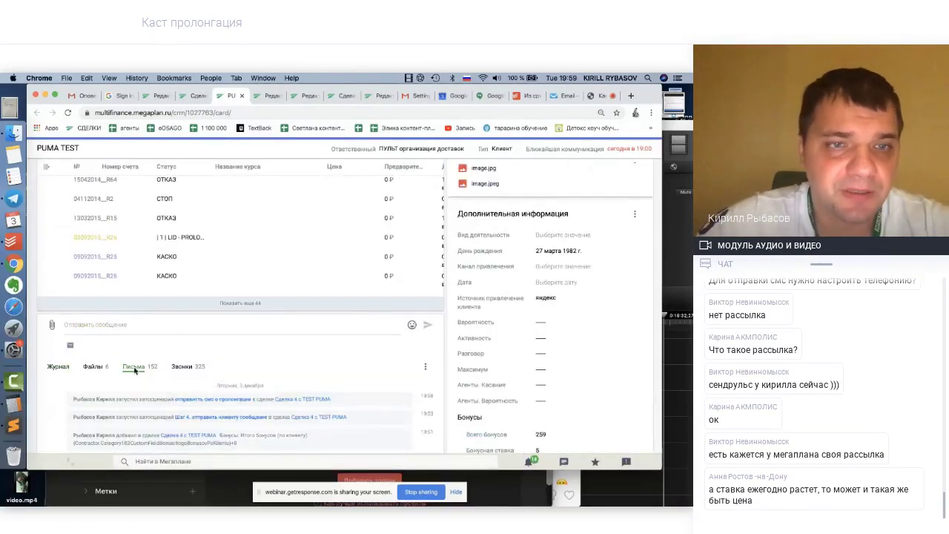
scroll(236, 377, "down", 3)
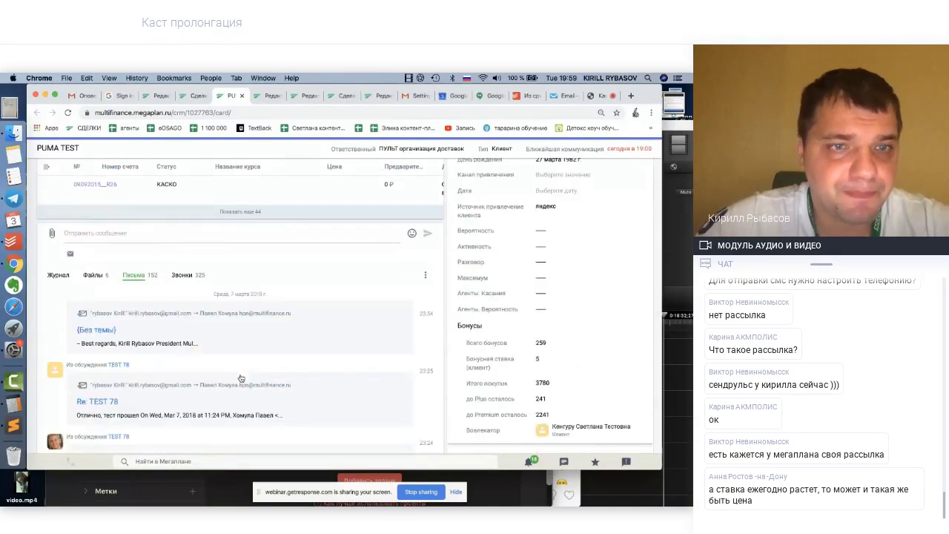
scroll(240, 378, "up", 7)
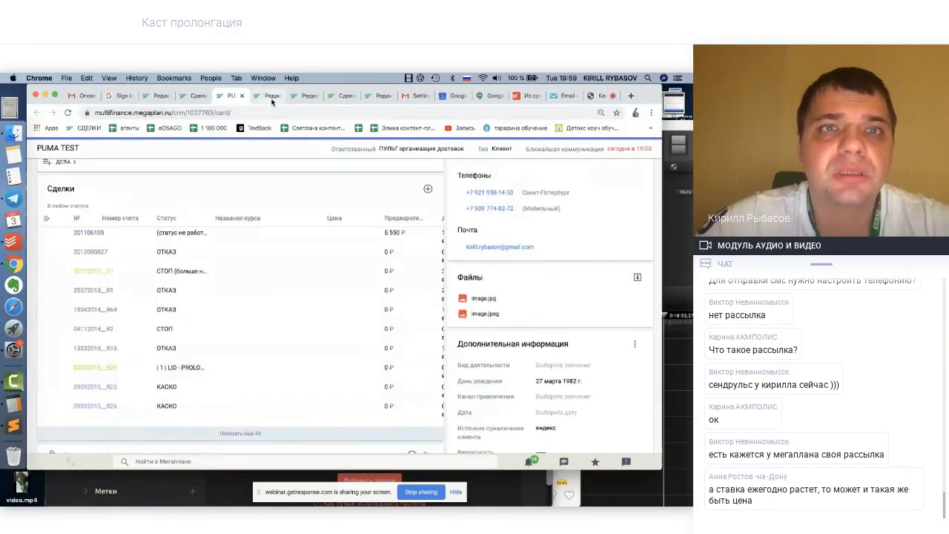
Leave the test deal card for the GetResponse webinar screen-share tab
left_click(197, 98)
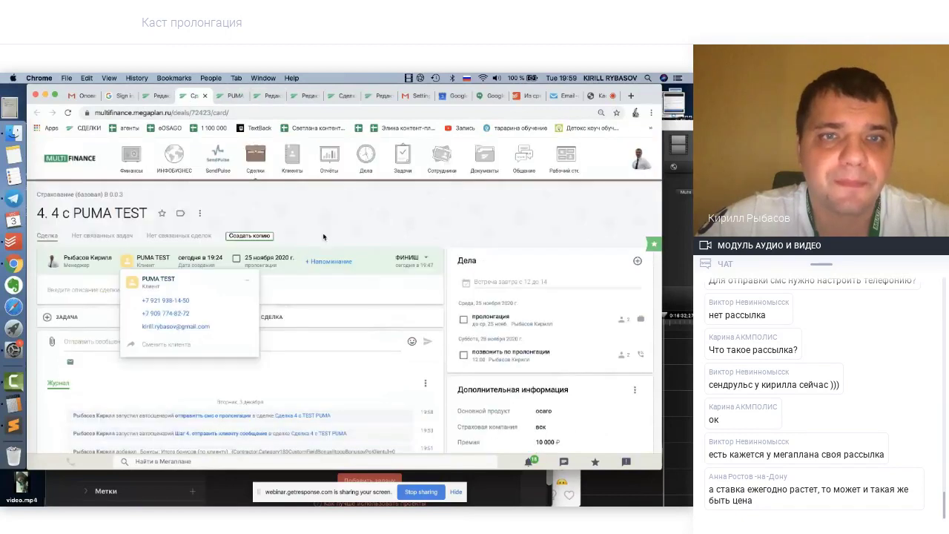
scroll(272, 380, "down", 1)
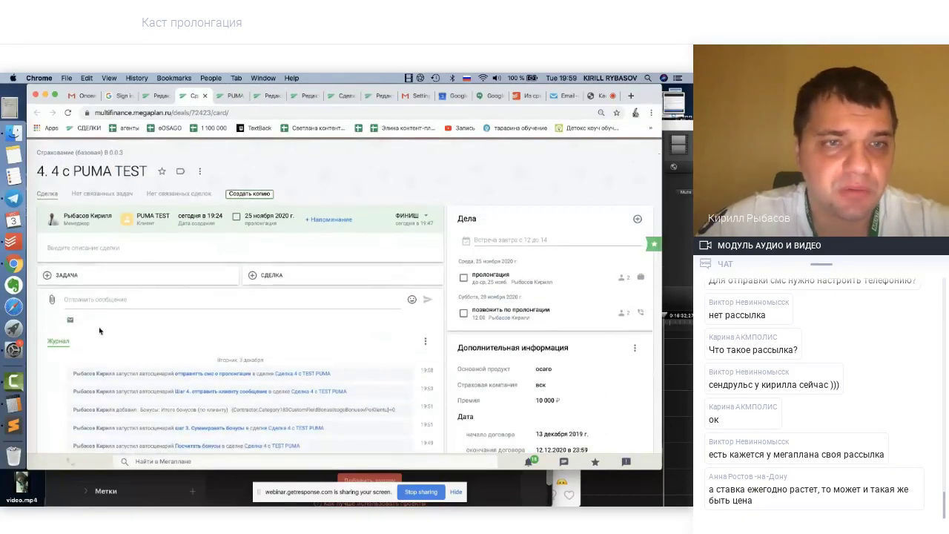
scroll(108, 343, "down", 3)
scroll(106, 342, "up", 4)
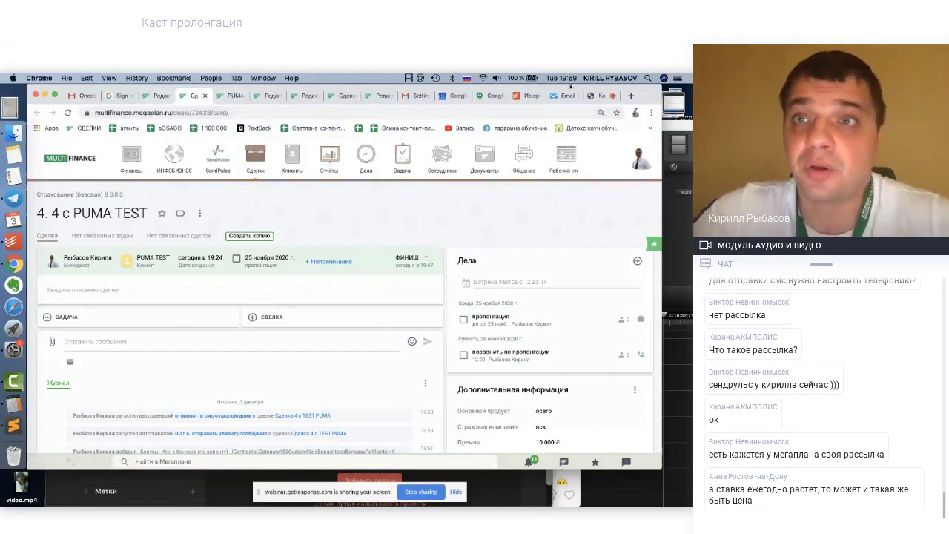
left_click(600, 98)
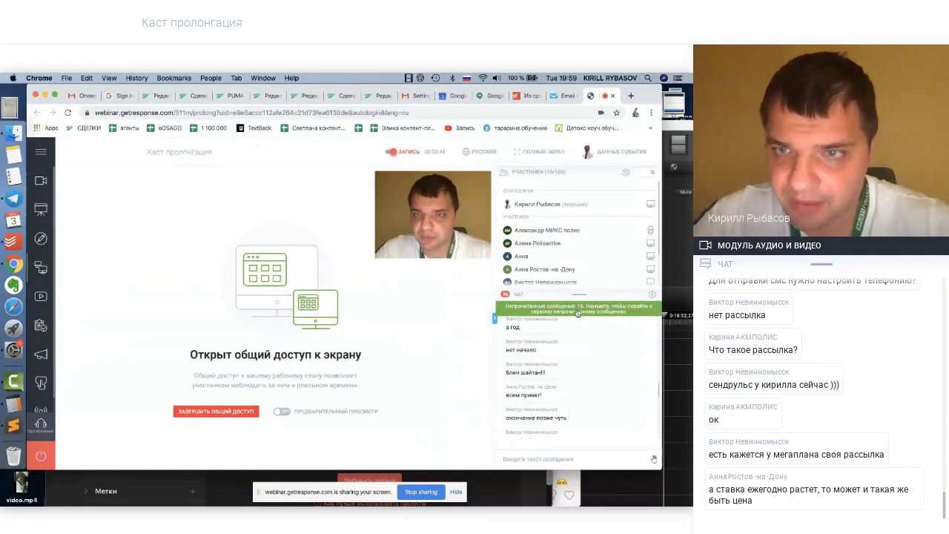
Jump to the newest unread messages in the webinar chat
left_click(642, 315)
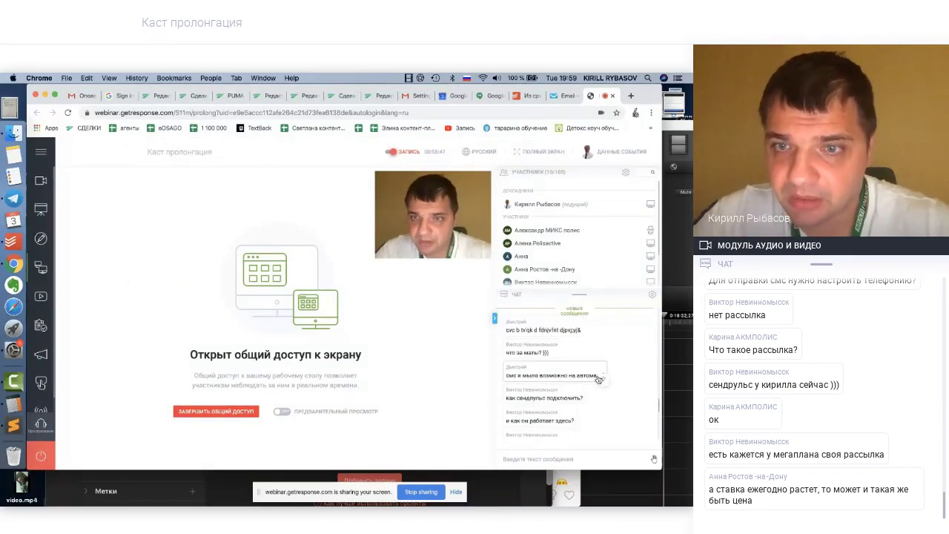
scroll(598, 375, "down", 5)
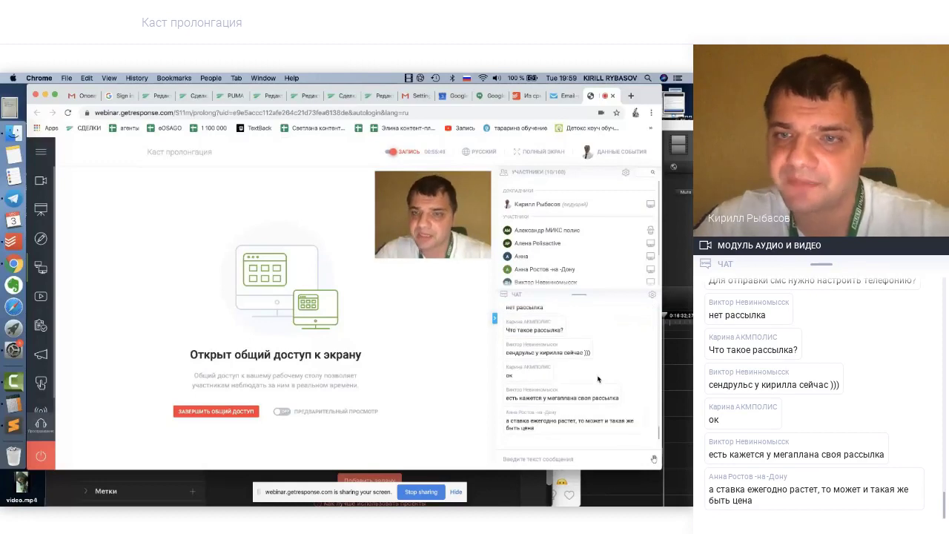
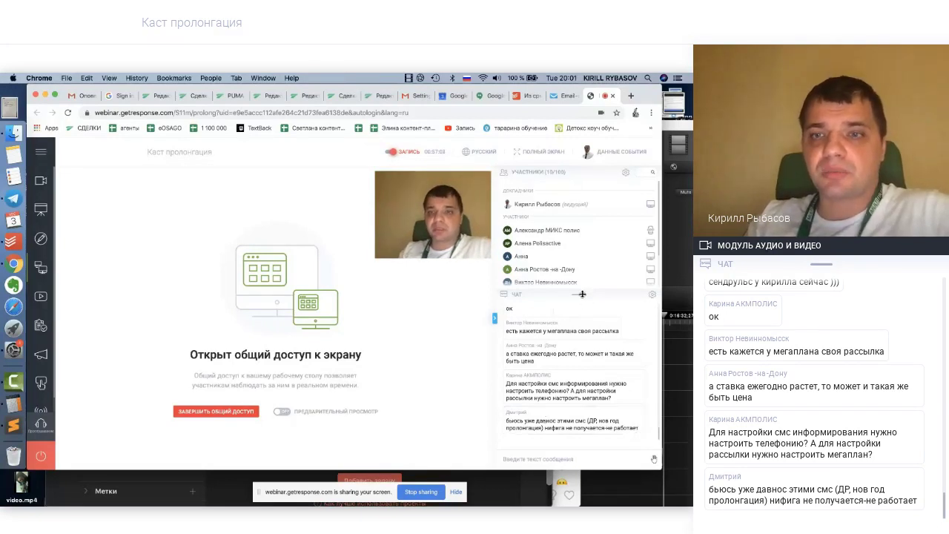
Enlarge the webinar chat to read earlier messages, glance at the Из срм list, then return to Megaplan
left_click_drag(582, 294, 583, 253)
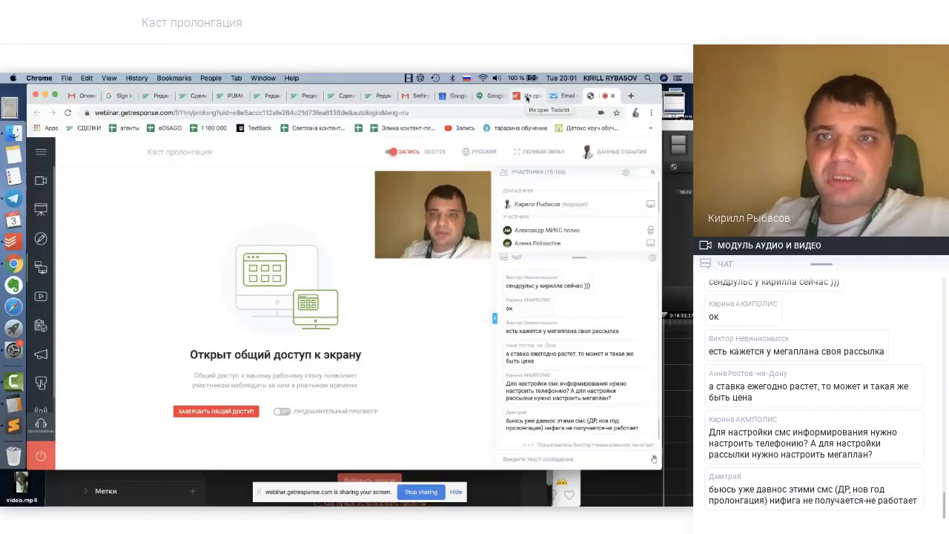
left_click(527, 97)
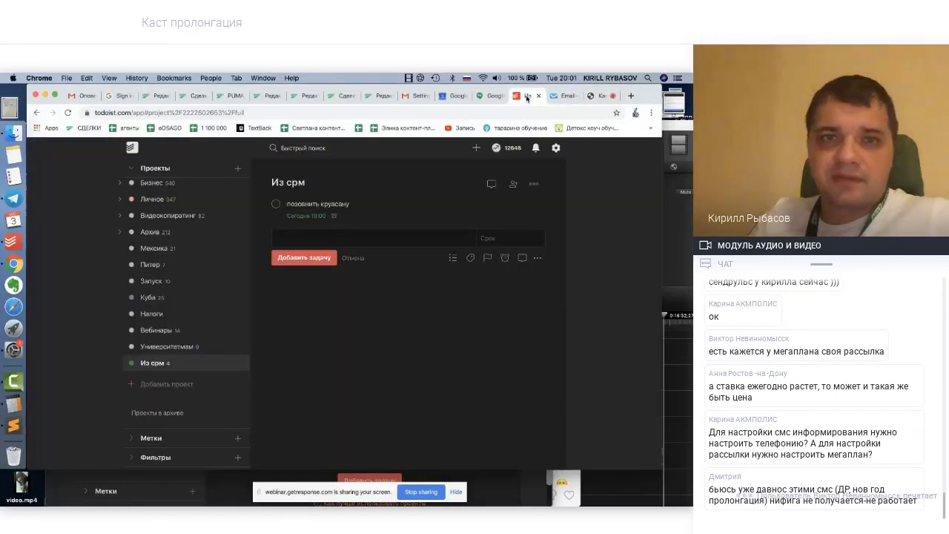
left_click(599, 98)
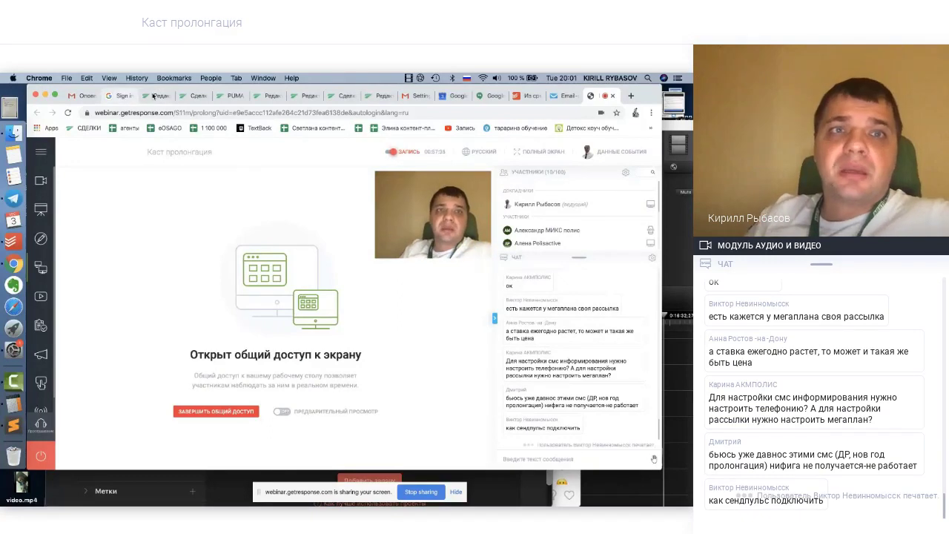
left_click(193, 97)
Browse the 2–8 December activities calendar, including Wednesday's 12:00 'звонок TEST PUMA' call
left_click(365, 156)
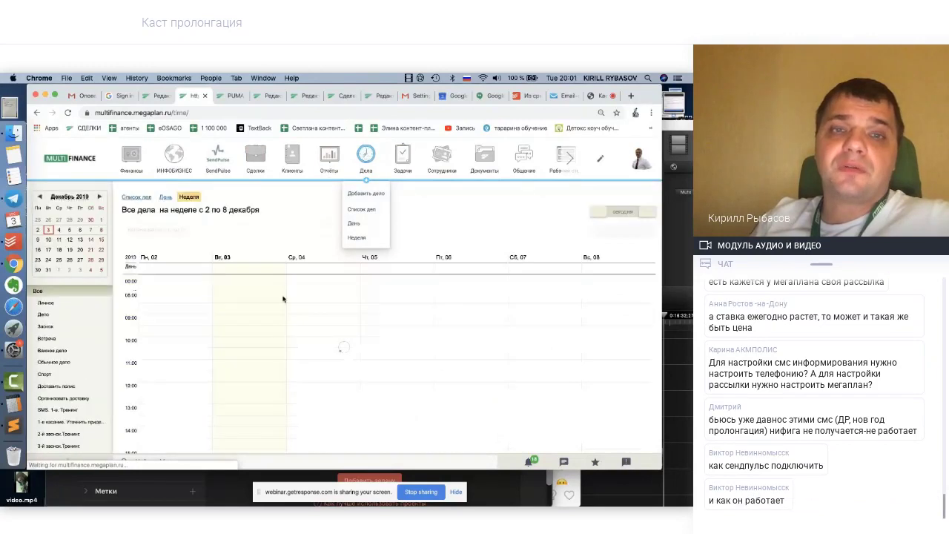
scroll(283, 299, "down", 10)
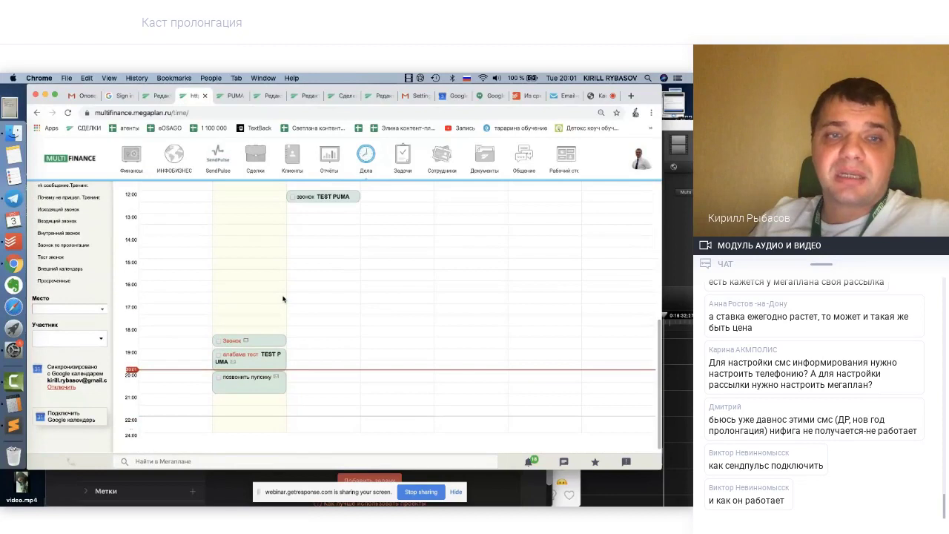
scroll(283, 299, "up", 1)
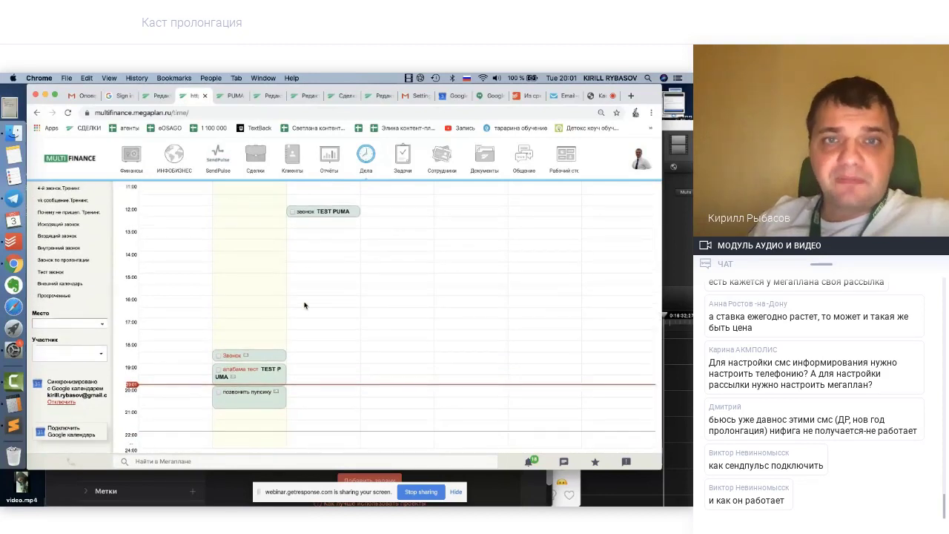
scroll(304, 305, "up", 10)
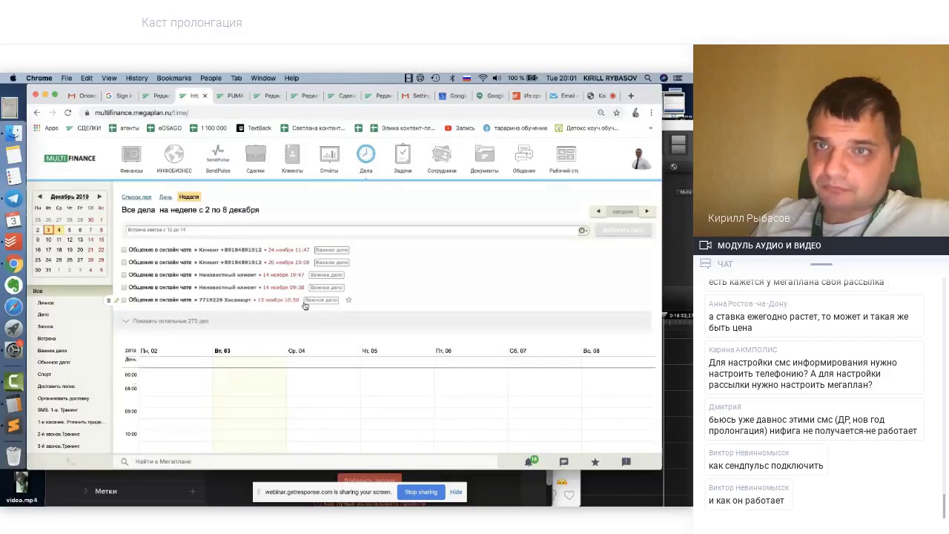
scroll(304, 306, "down", 10)
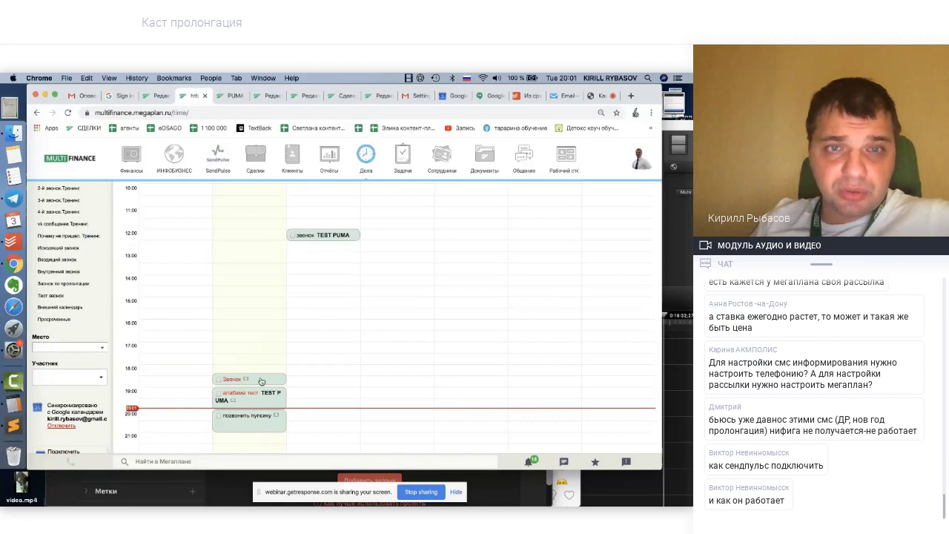
scroll(300, 305, "up", 3)
scroll(299, 304, "up", 1)
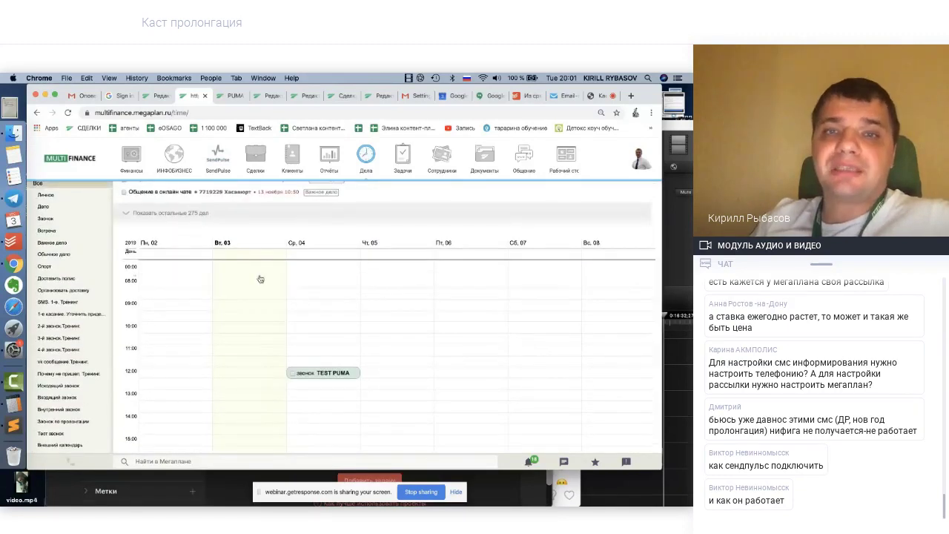
scroll(261, 279, "down", 5)
scroll(260, 279, "up", 3)
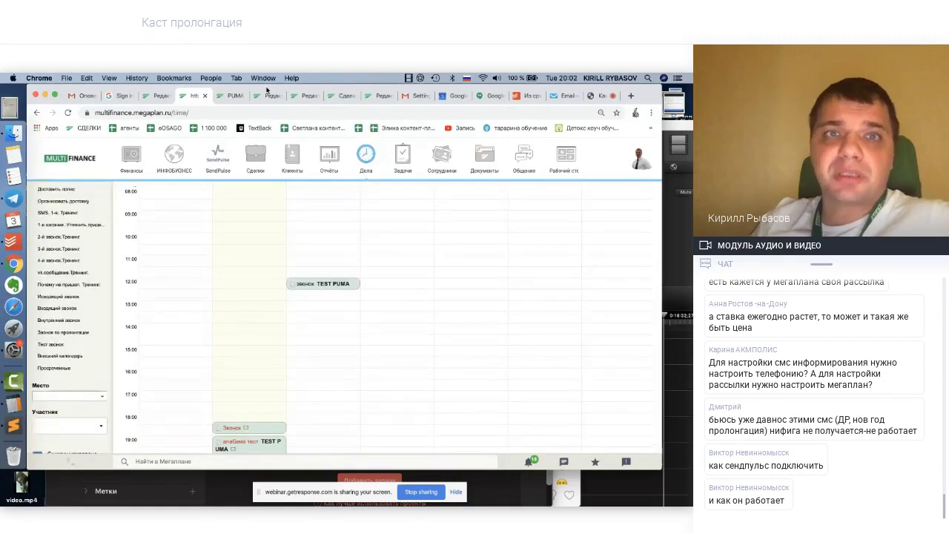
On the 'PUMA TEST' deal, add a call-the-contact activity for tomorrow, 4 December, at 11:00
left_click(342, 97)
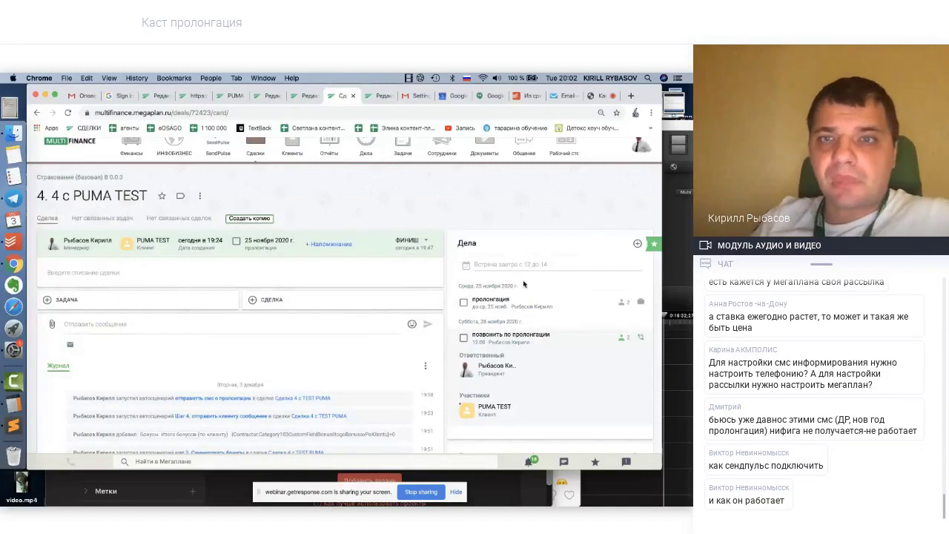
scroll(522, 286, "down", 2)
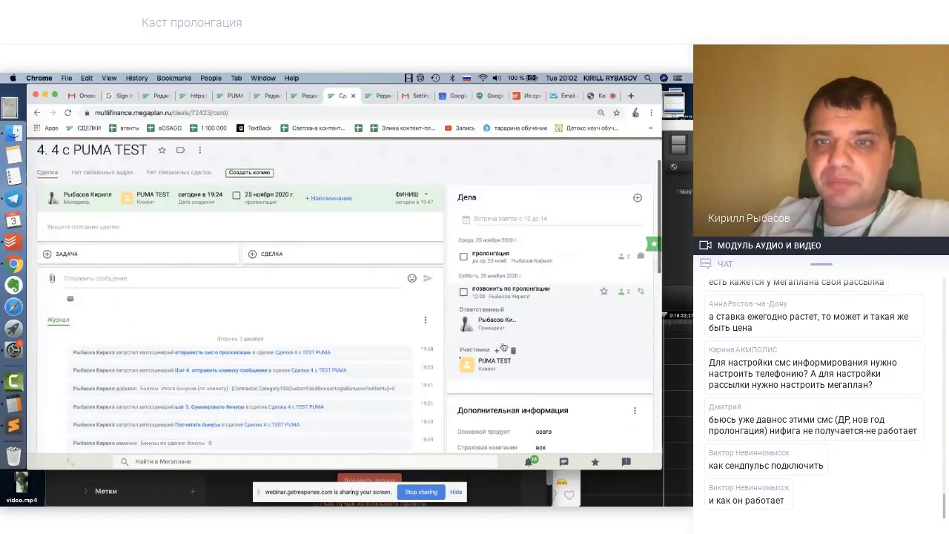
left_click(498, 218)
type("поз")
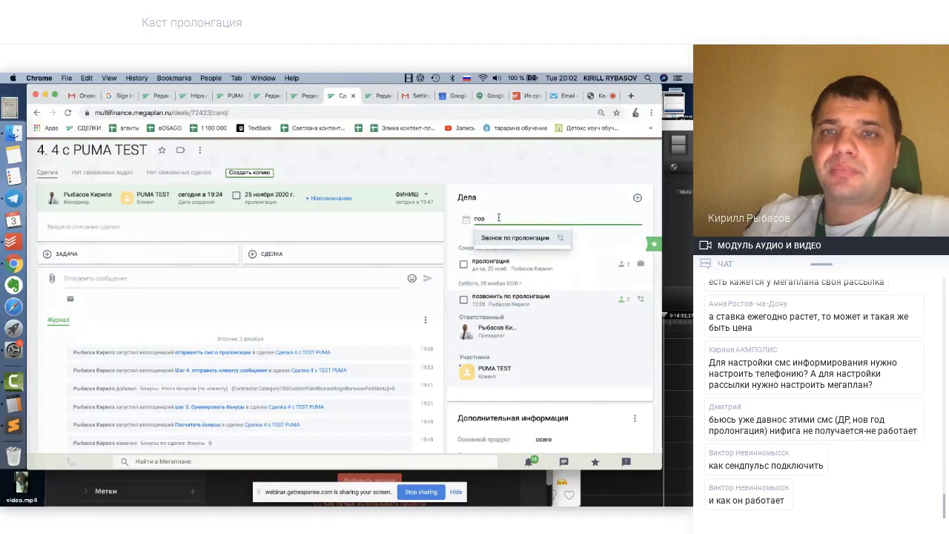
type("овонить клиенты завтра в 11")
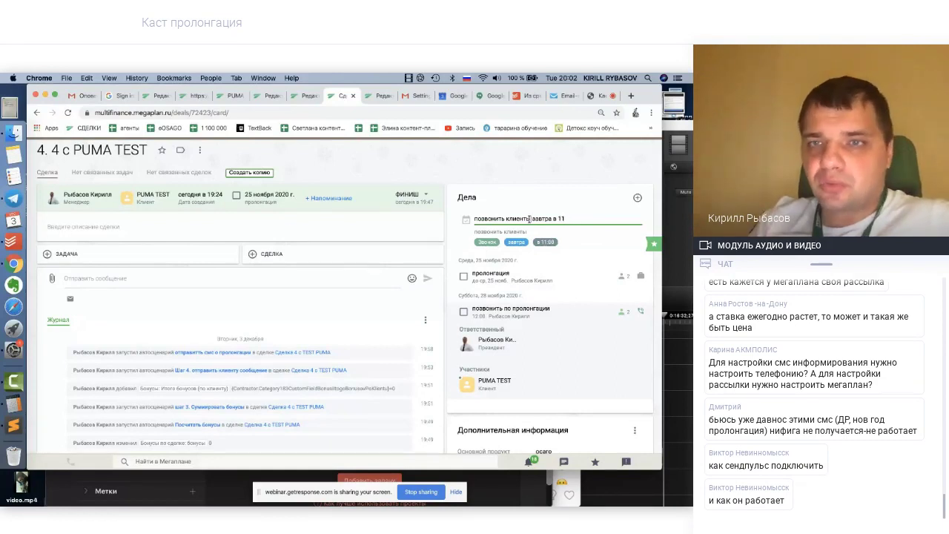
key("BackSpace")
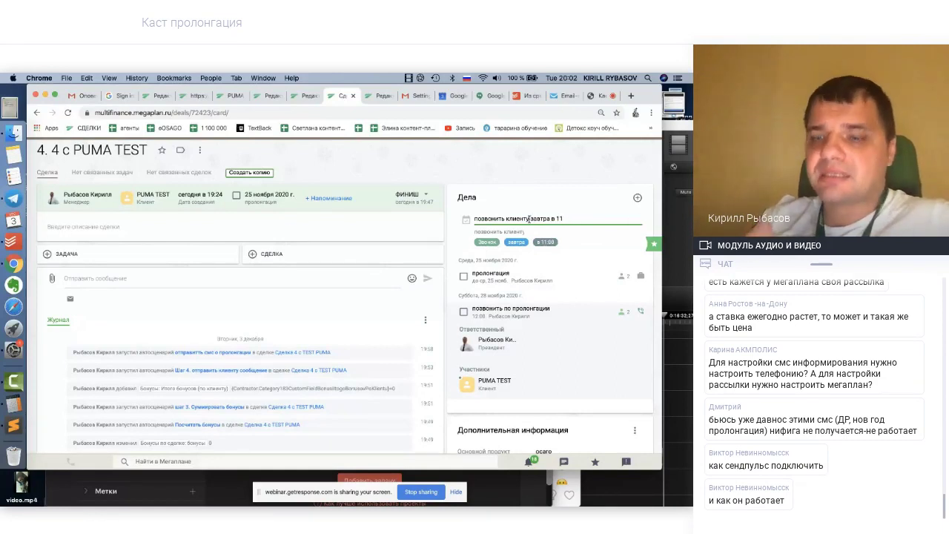
left_click_drag(507, 218, 524, 218)
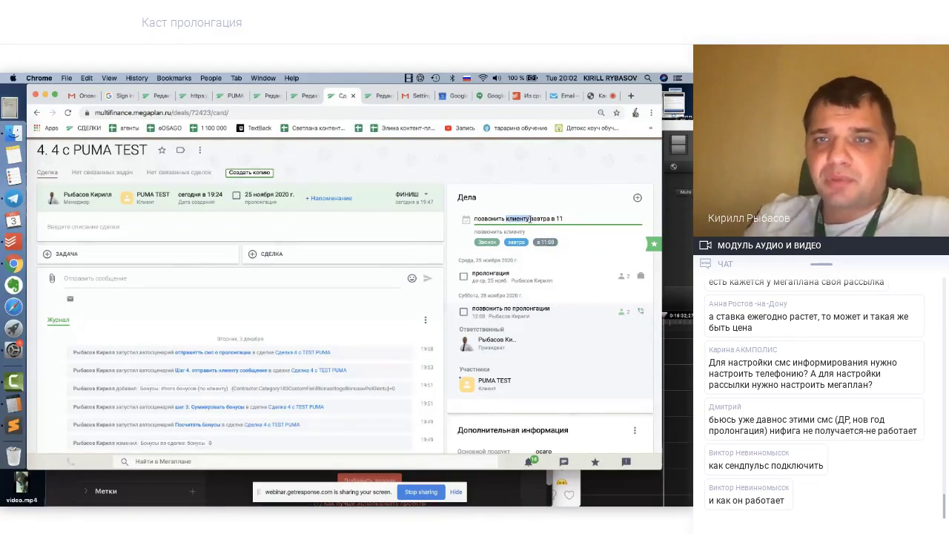
key("BackSpace")
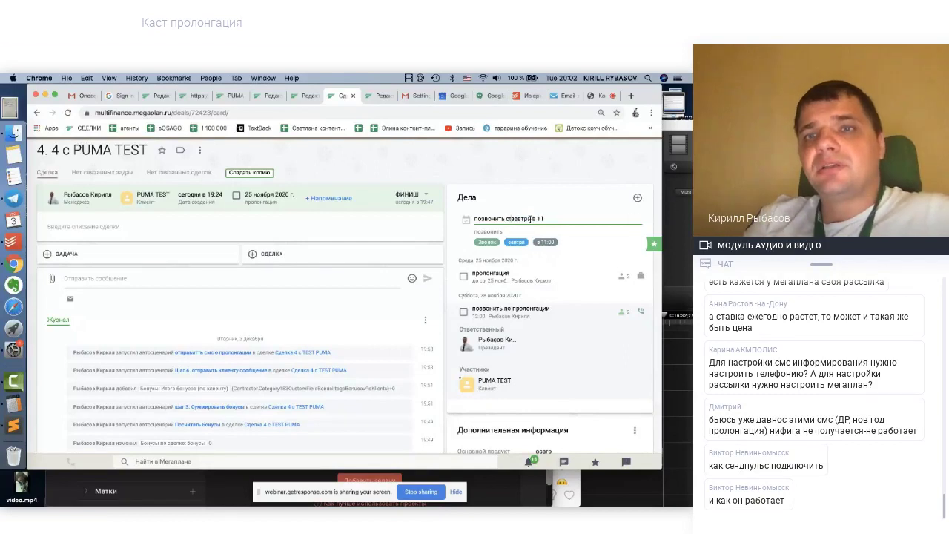
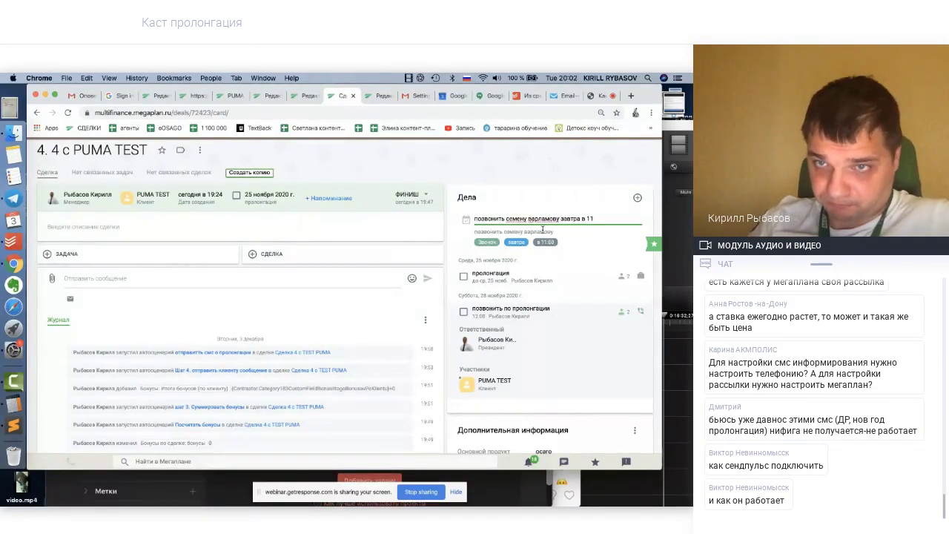
key("Return")
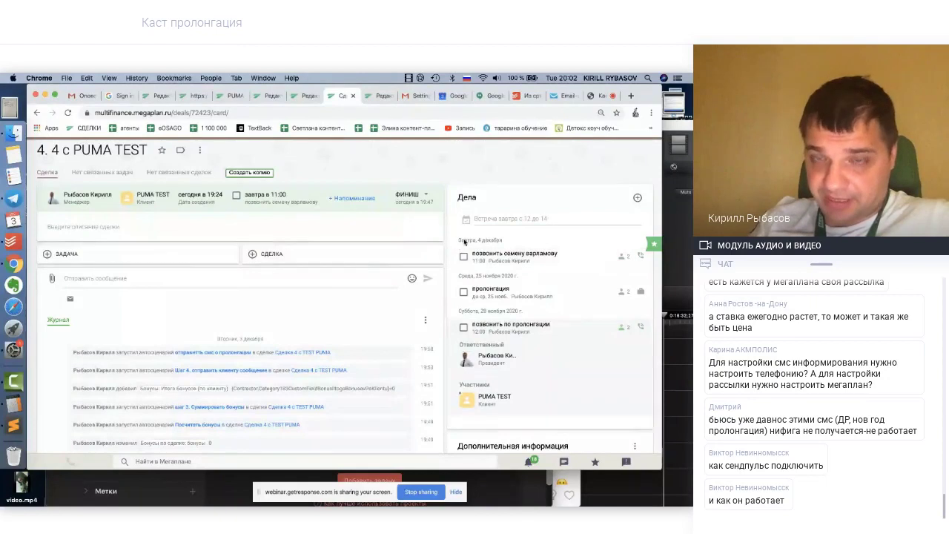
scroll(336, 166, "up", 3)
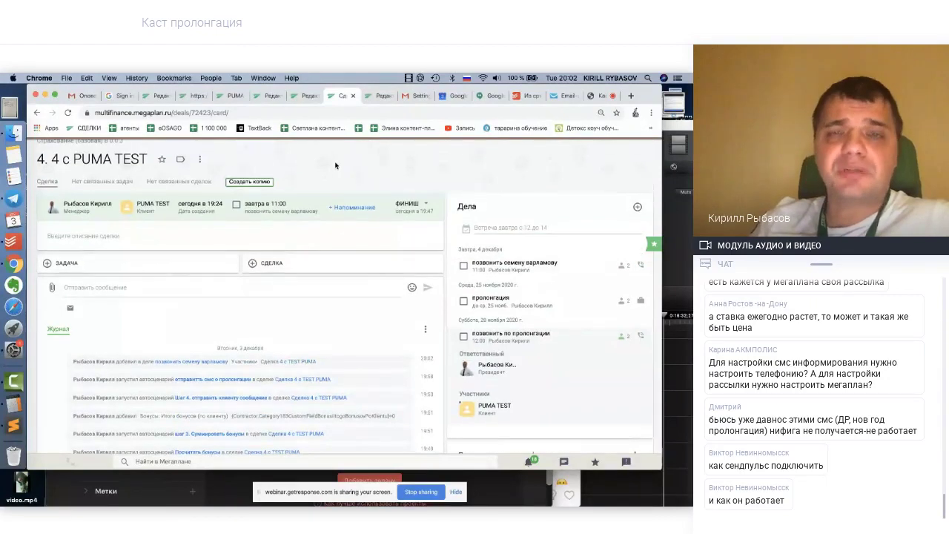
left_click(367, 156)
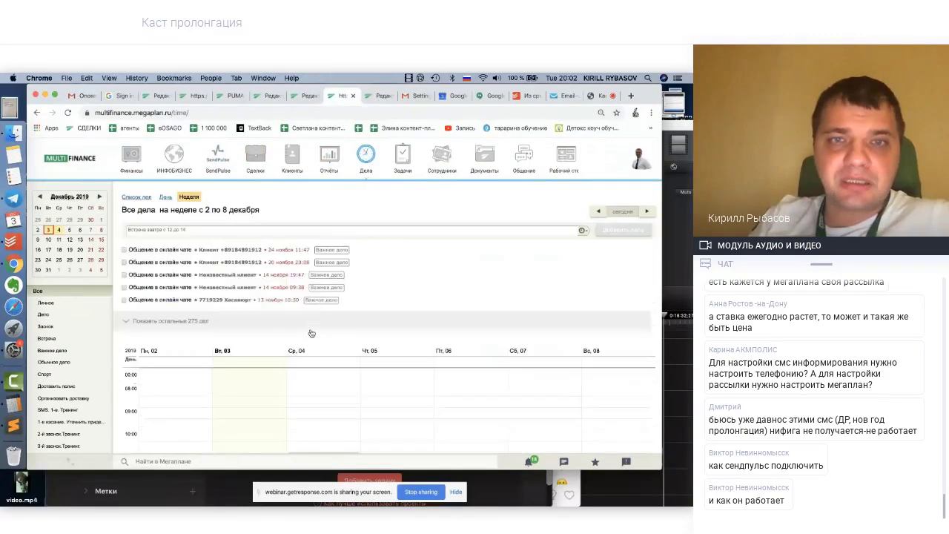
scroll(311, 333, "down", 5)
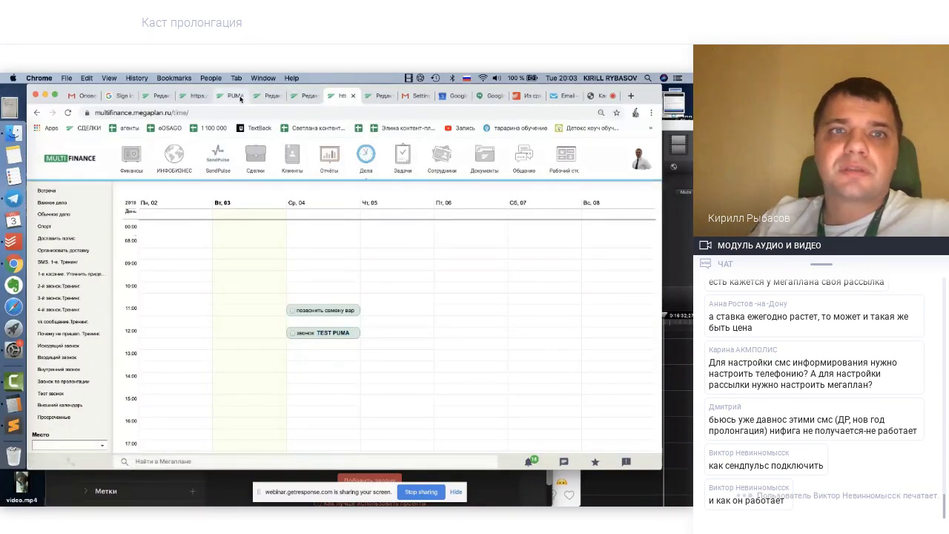
left_click(310, 97)
left_click(345, 97)
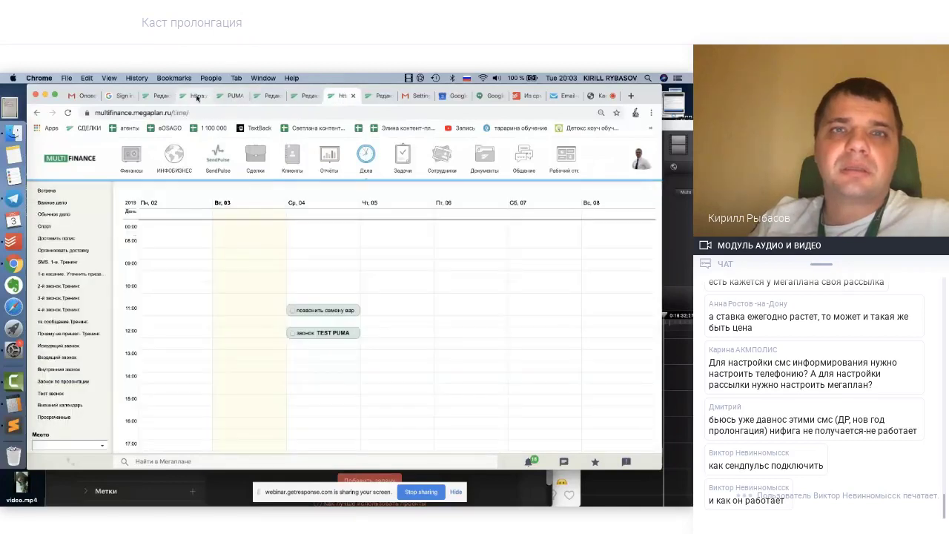
left_click(37, 113)
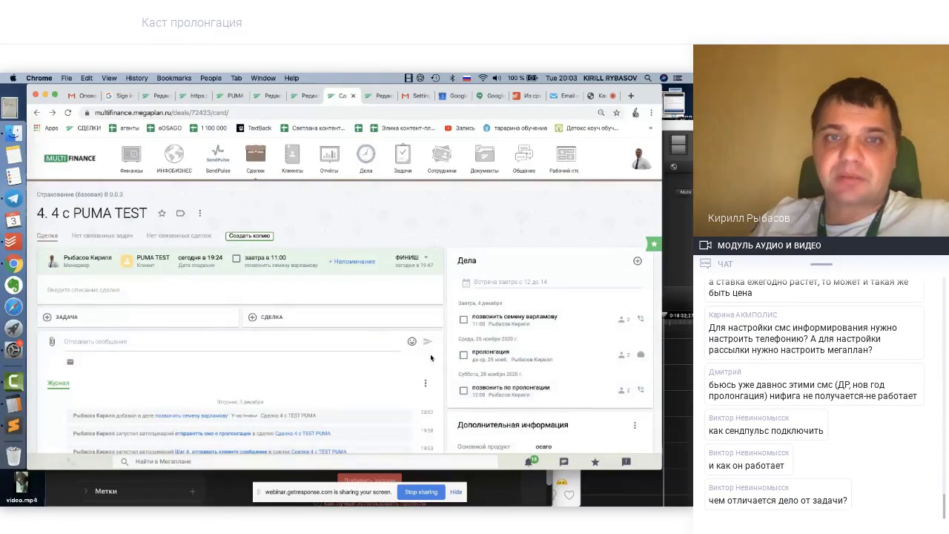
Open the 2–8 December week view and show details of tomorrow's 11:00–11:30 TEST PUMA call
scroll(431, 358, "down", 1)
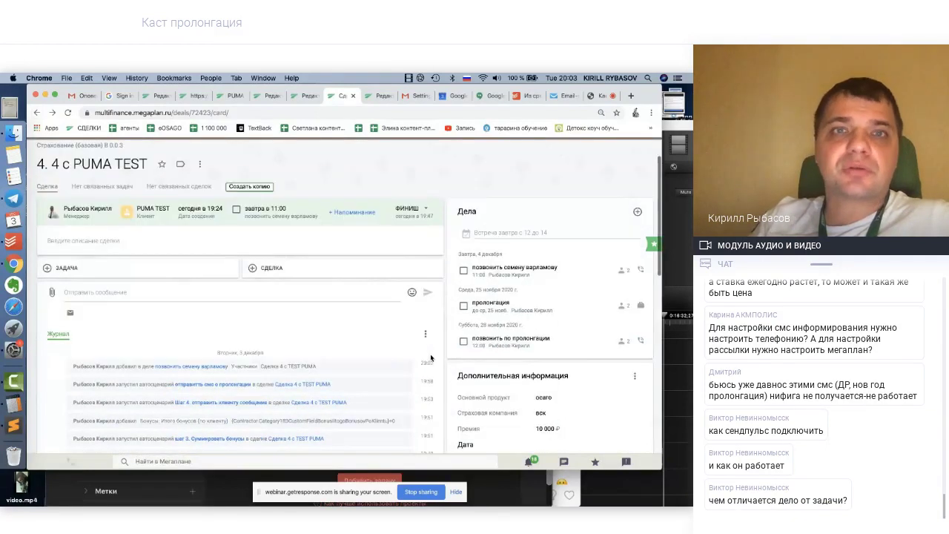
left_click(380, 96)
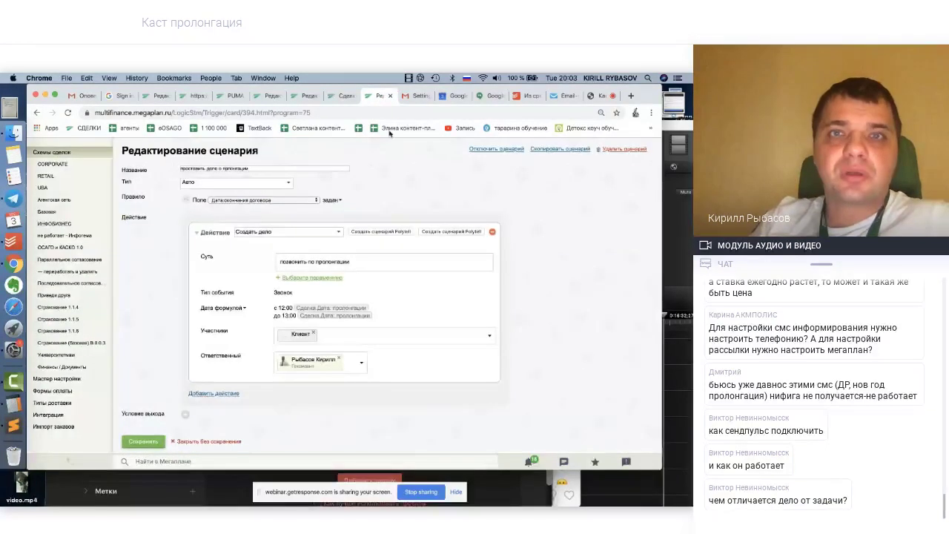
left_click(345, 96)
scroll(343, 193, "up", 1)
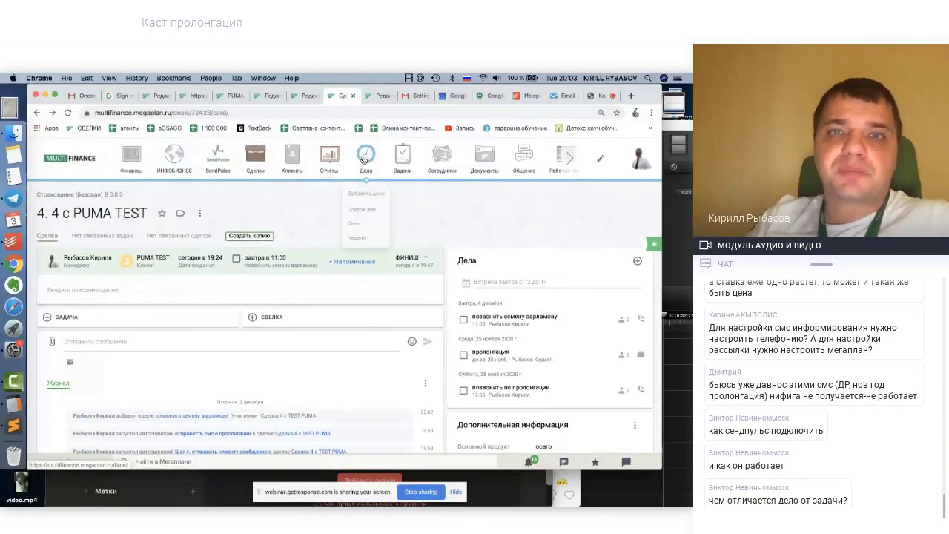
left_click(365, 158)
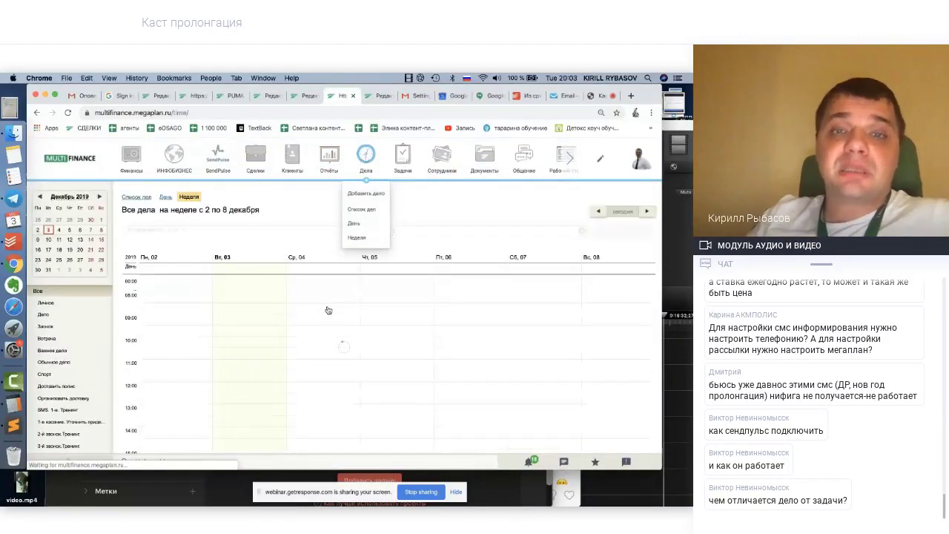
scroll(331, 366, "down", 3)
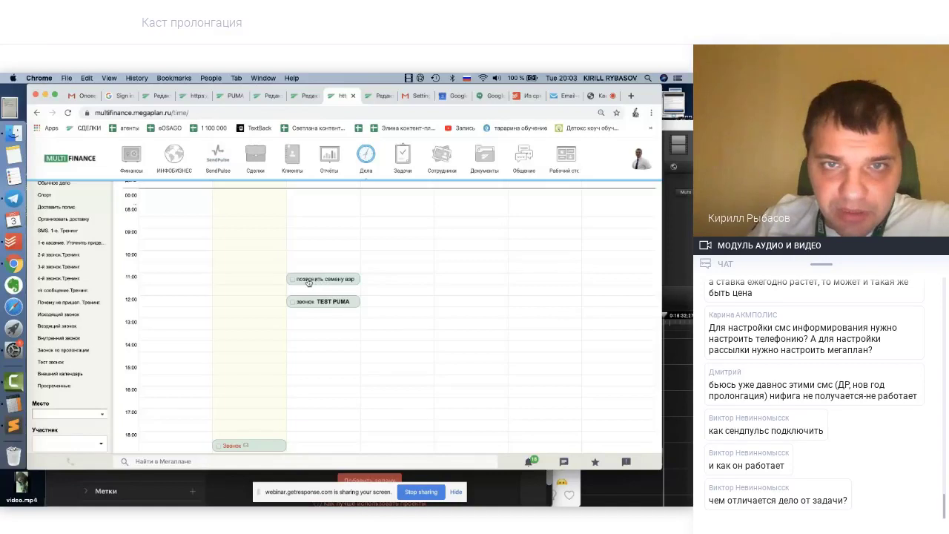
left_click(313, 279)
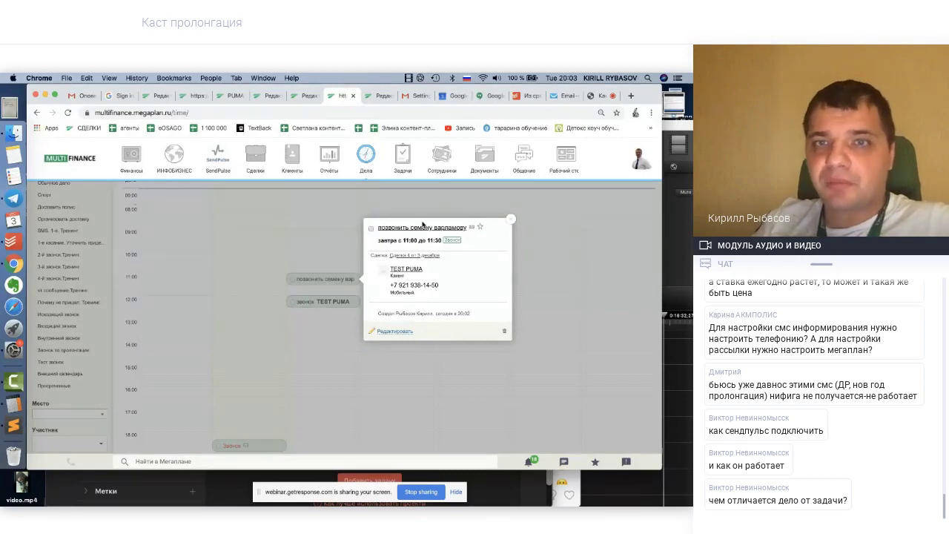
Open the 11:00 call task's full card and follow it to its linked deal
left_click(421, 227)
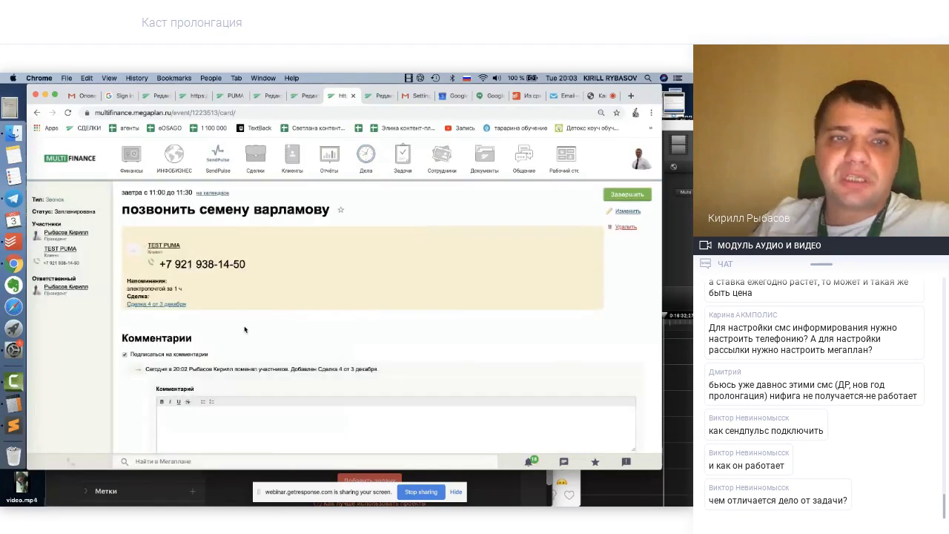
scroll(245, 329, "down", 3)
left_click(169, 266)
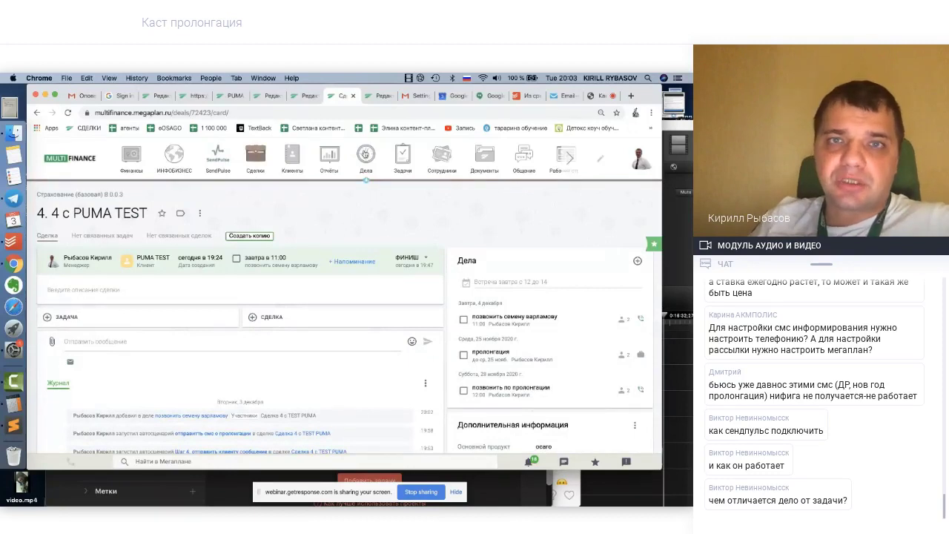
From the week view, open the 12:00 'звонок TEST PUMA' call and its linked Сделка №3
left_click(366, 158)
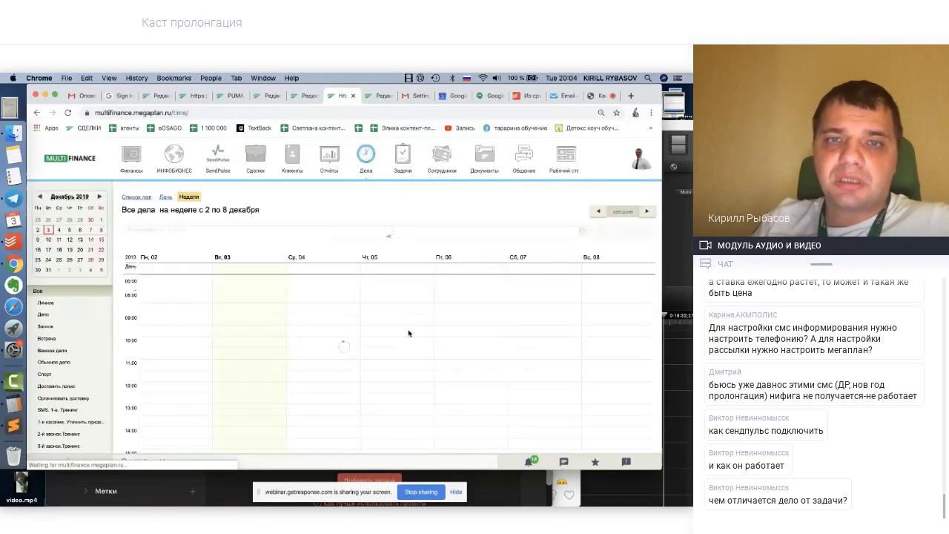
scroll(334, 326, "down", 2)
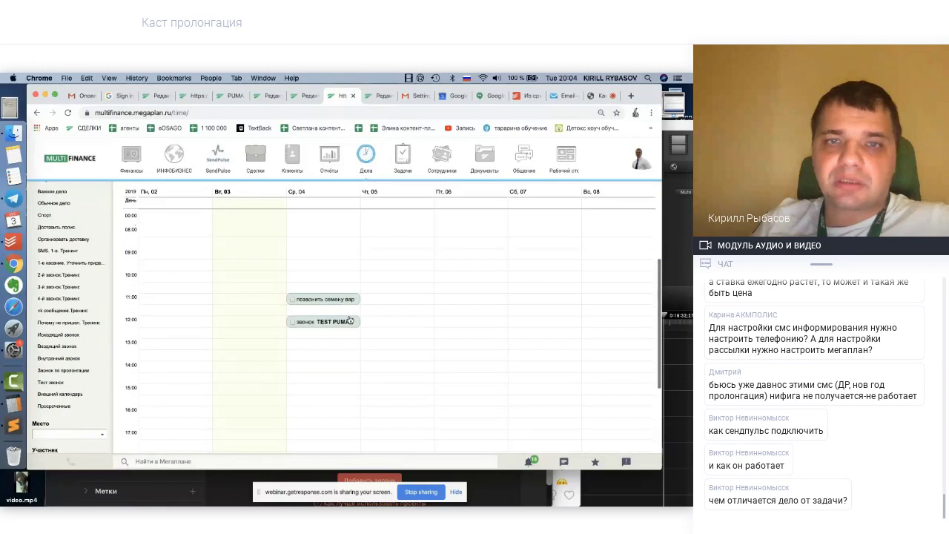
left_click(308, 324)
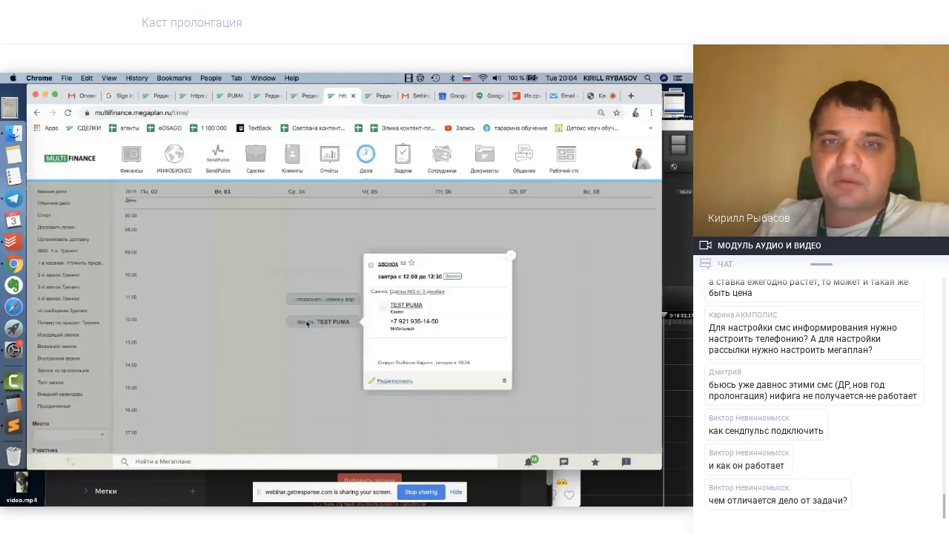
left_click(427, 294)
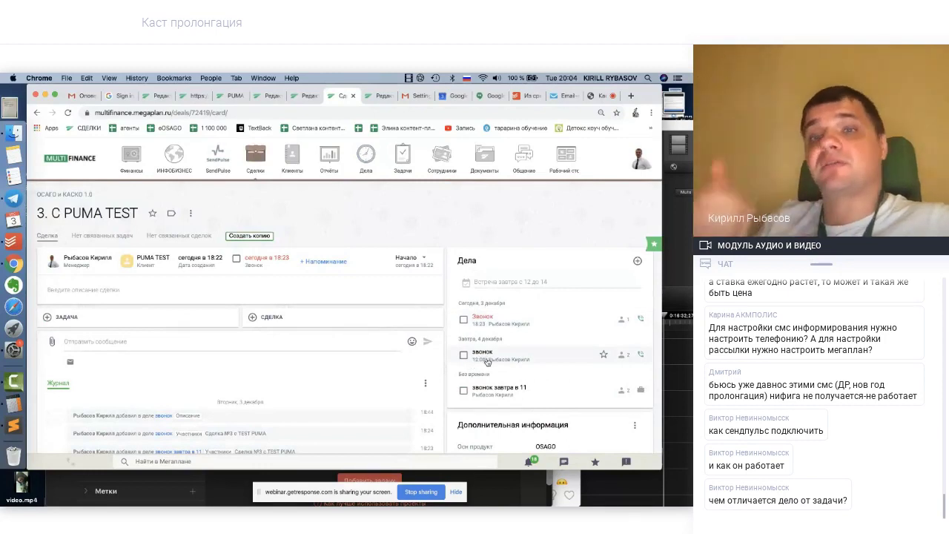
Add a 'супер мега звонок' task to deal 3 for tomorrow, 4 December, at 15:00
left_click(492, 282)
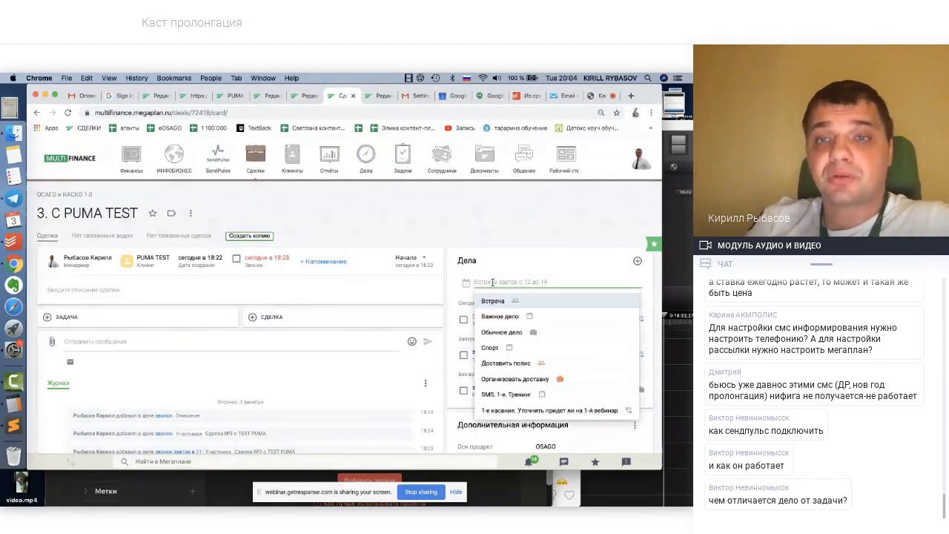
type("супе")
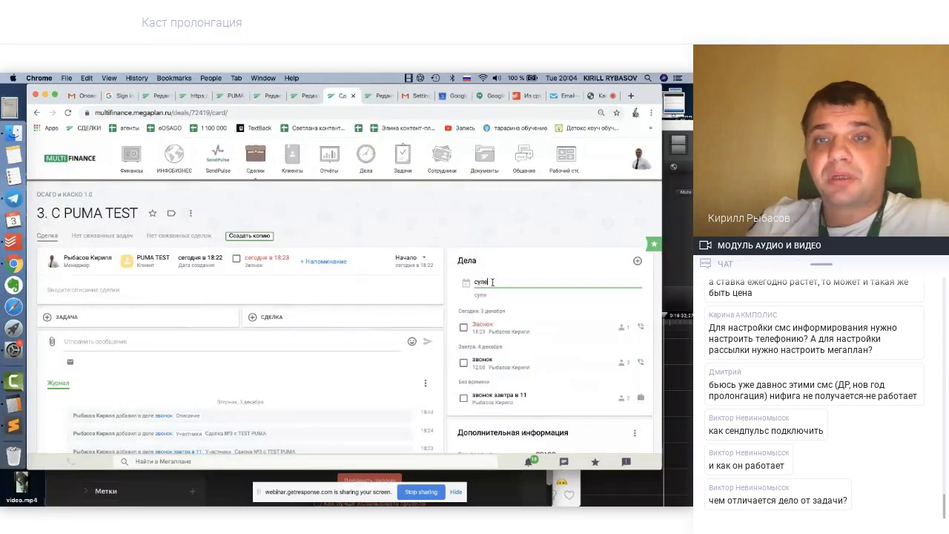
type("р мега")
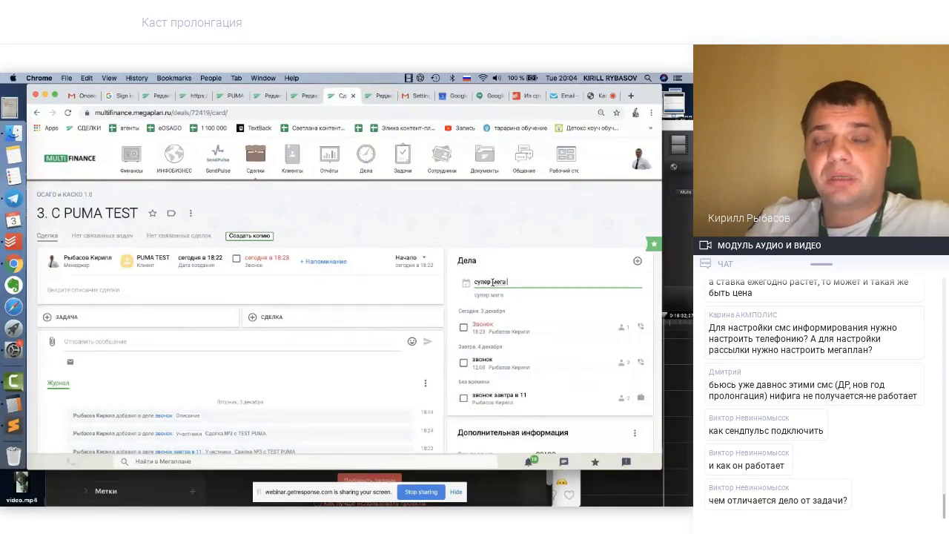
type(" звонок завтра в 1")
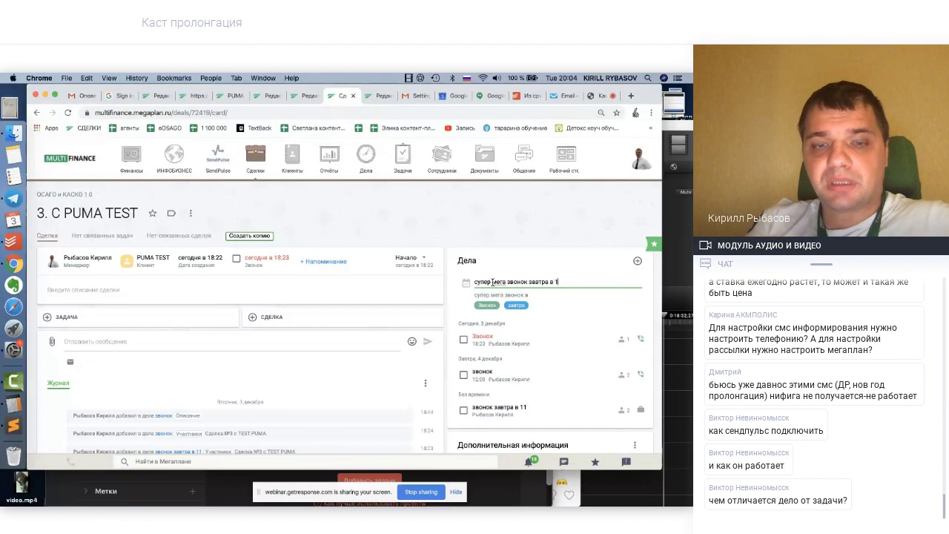
type("5")
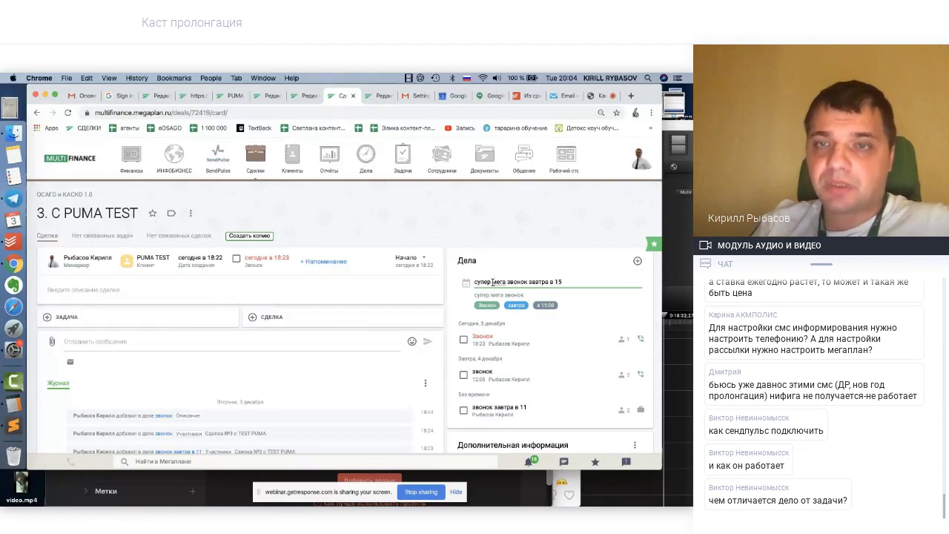
key("Return")
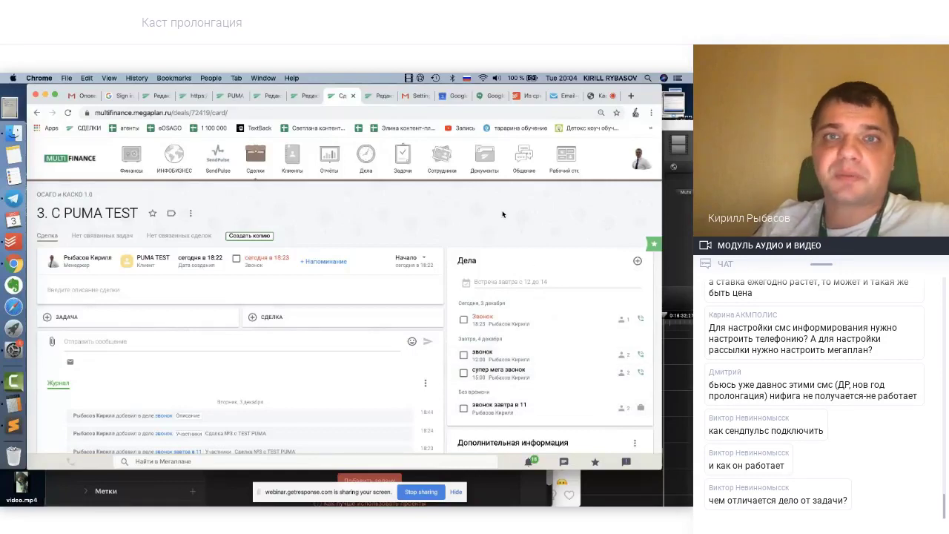
Reopen the week calendar and check the new 15:00 'супер мега звонок' call on Wednesday
left_click(367, 159)
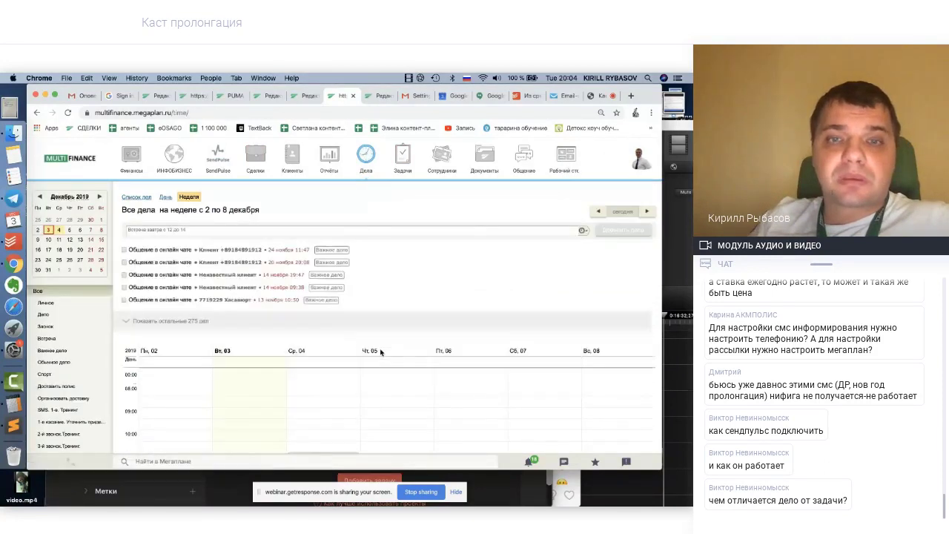
scroll(381, 352, "down", 3)
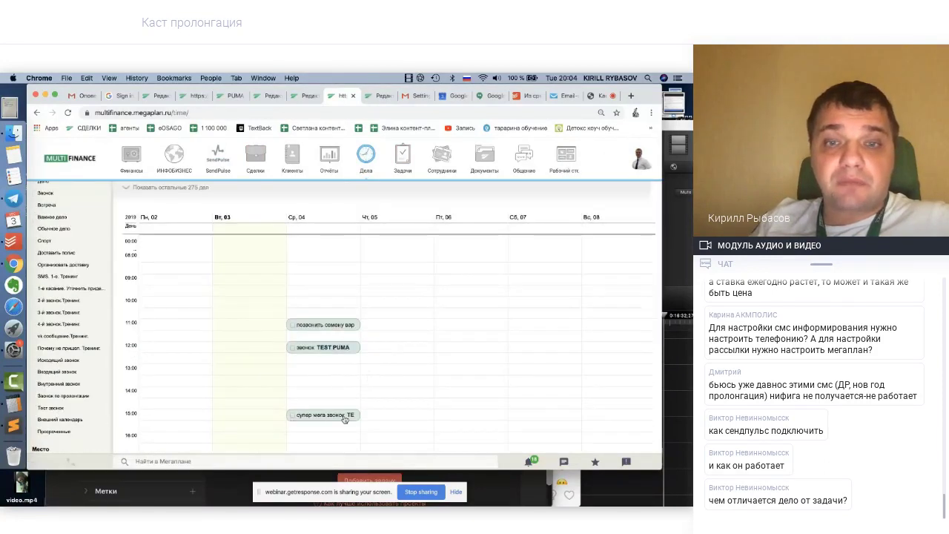
scroll(338, 420, "down", 1)
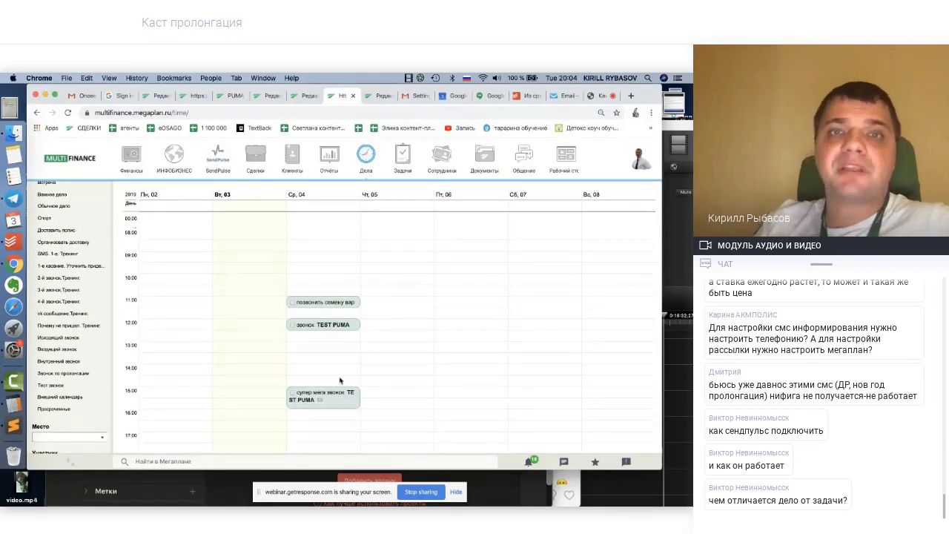
scroll(340, 381, "up", 5)
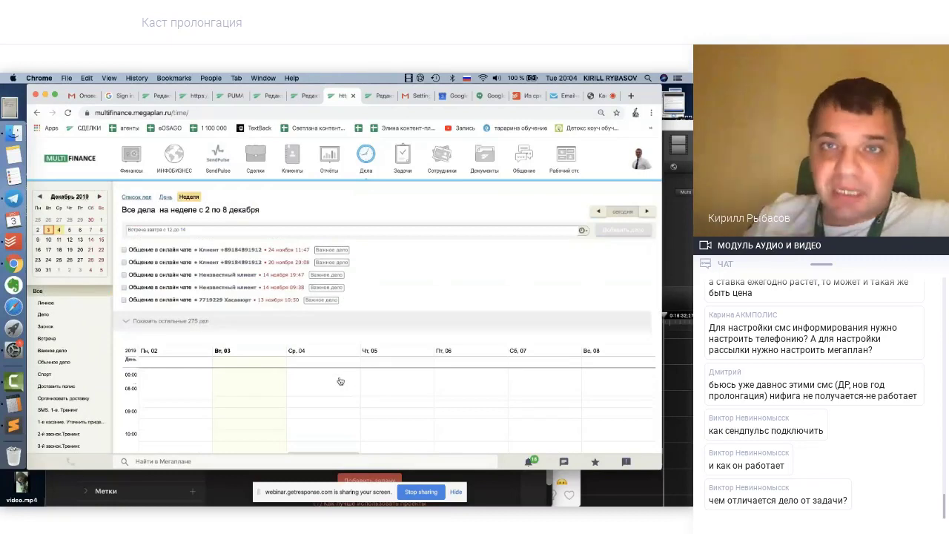
Reload Google Calendar and extend the synced 4 December 12:00 call to end at 13:30
left_click(448, 101)
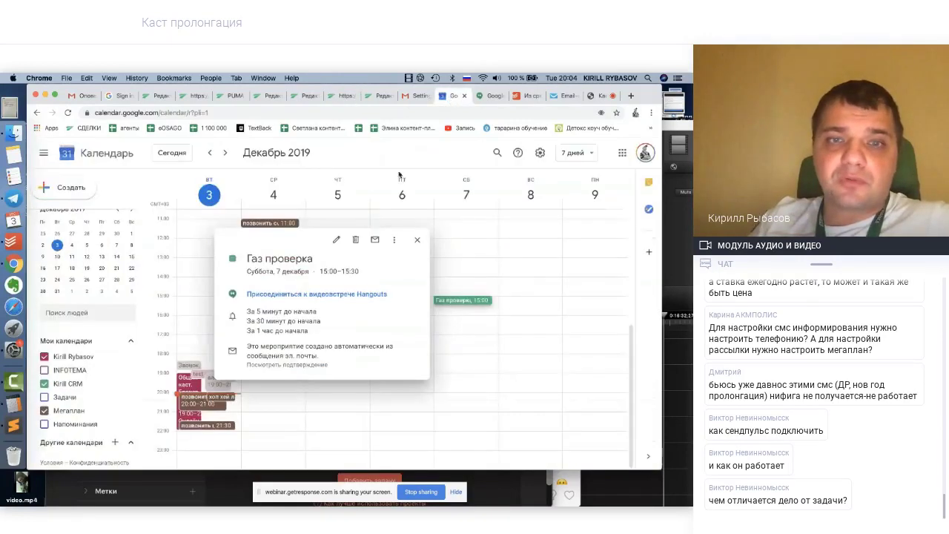
left_click(418, 240)
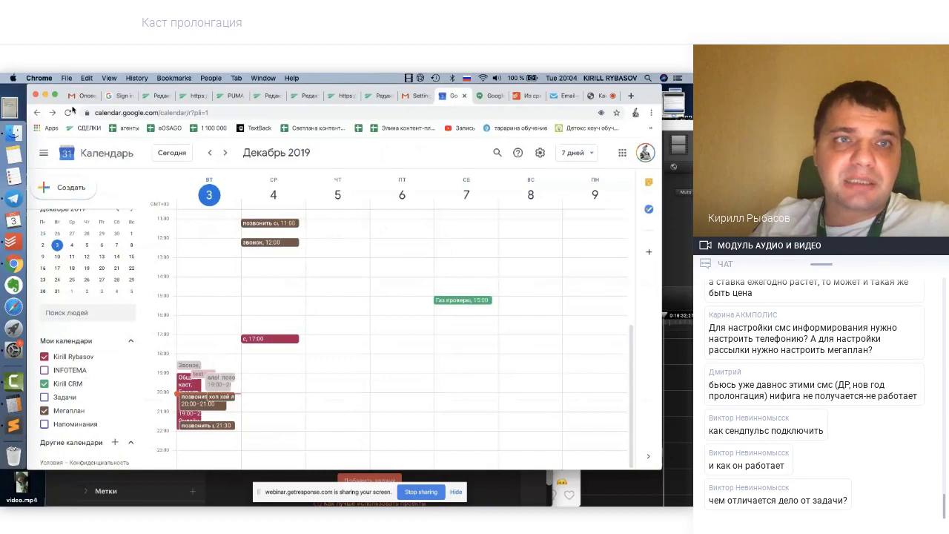
key("super+r")
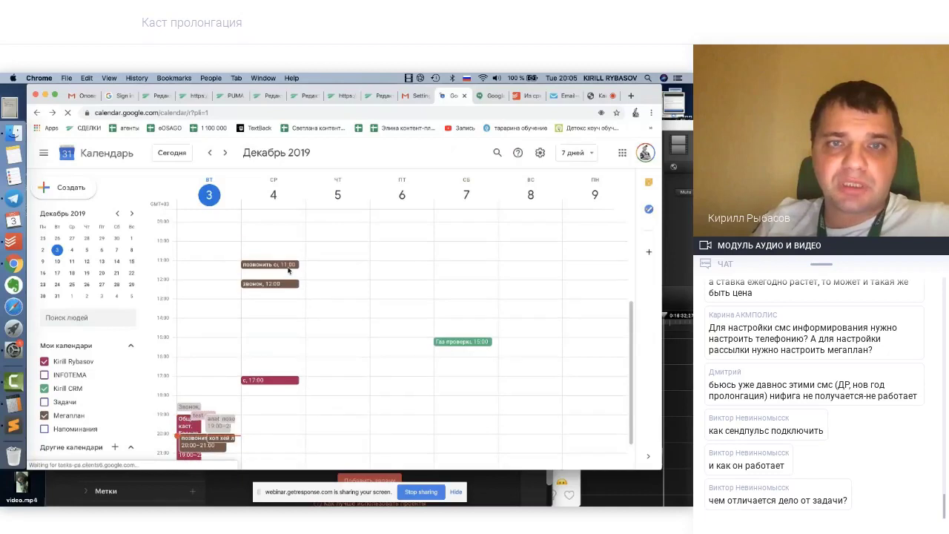
left_click_drag(279, 285, 282, 307)
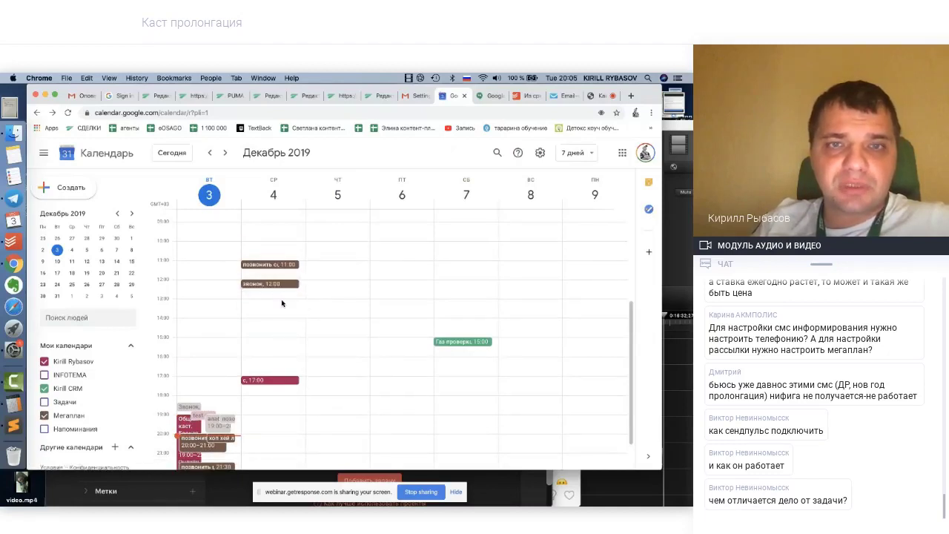
left_click_drag(277, 270, 276, 268)
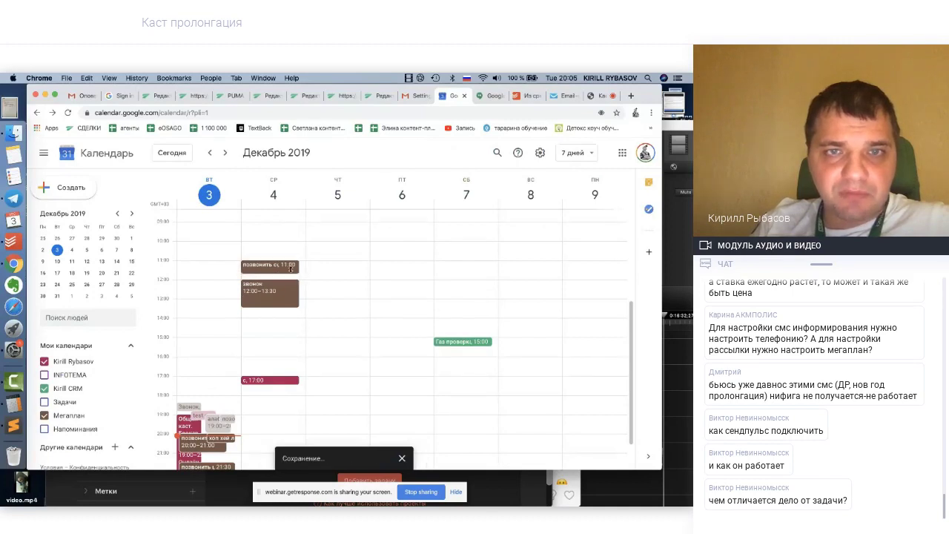
Inspect the synced 11:00 and 12:00 call events and the TEST PUMA client in the description
left_click(272, 271)
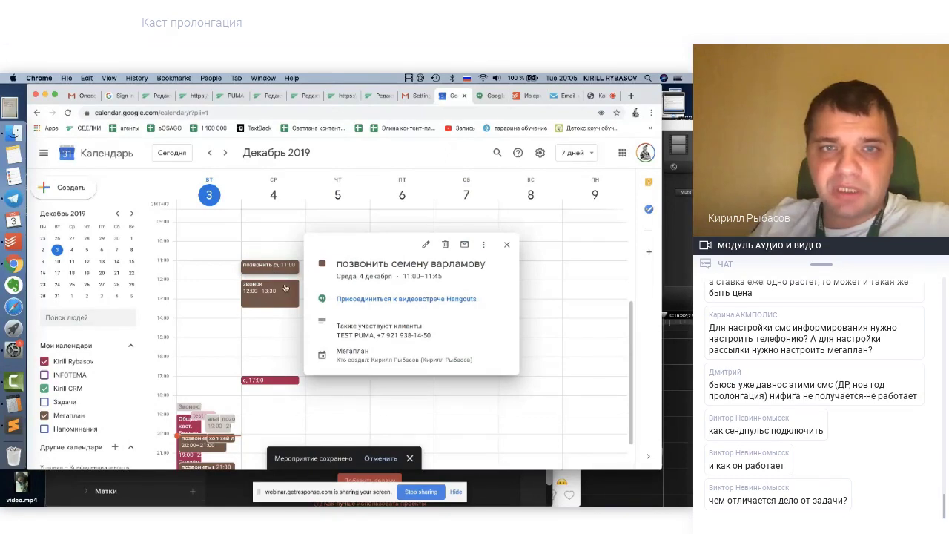
left_click(286, 288)
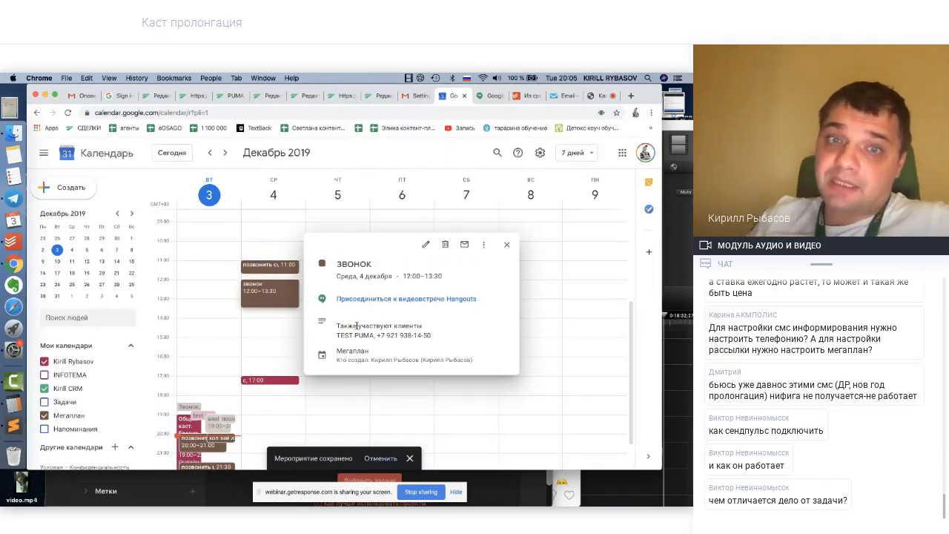
left_click_drag(338, 334, 375, 336)
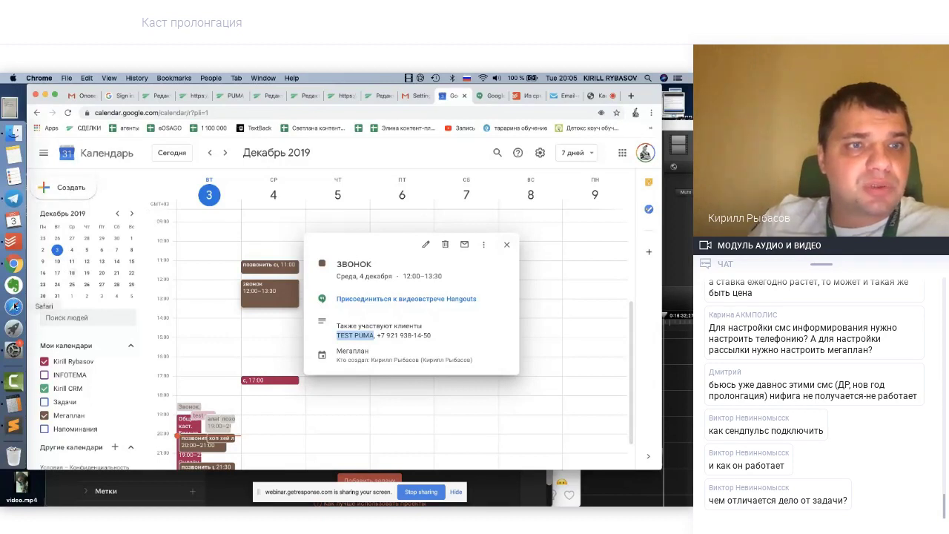
left_click(14, 328)
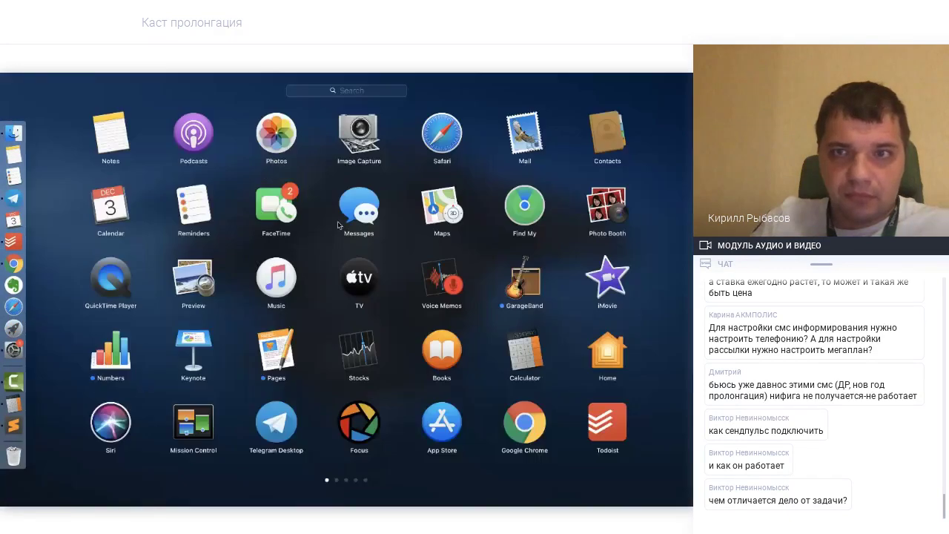
Launch QuickTime Player and start a new movie recording
scroll(337, 224, "right", 5)
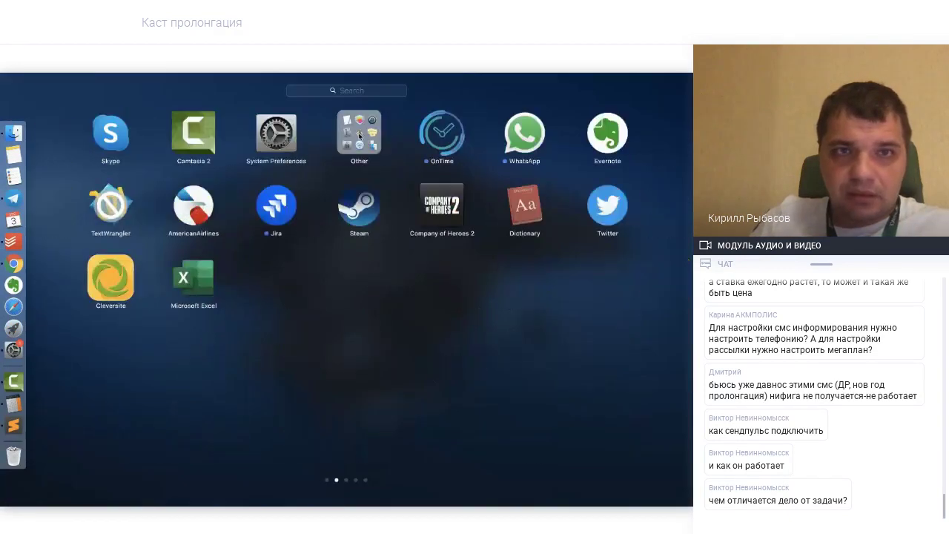
scroll(359, 135, "left", 3)
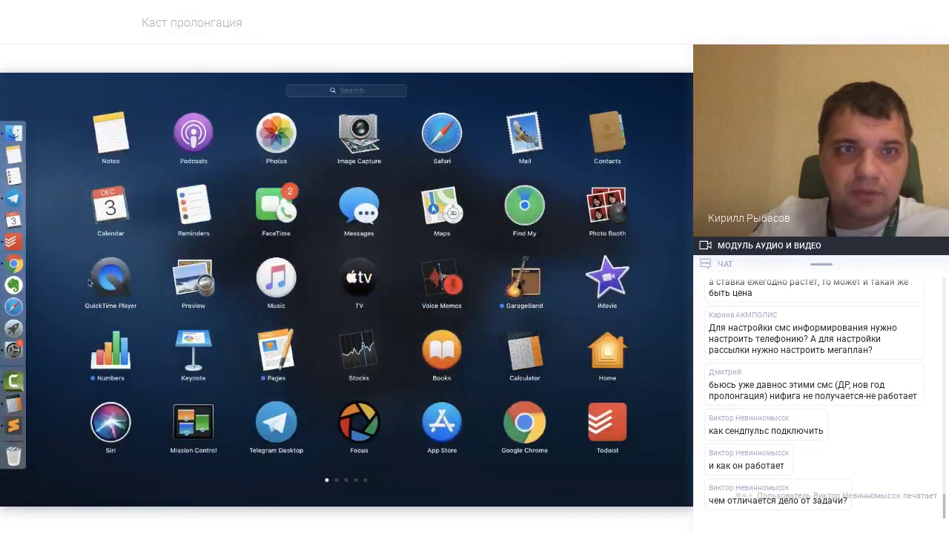
left_click(107, 279)
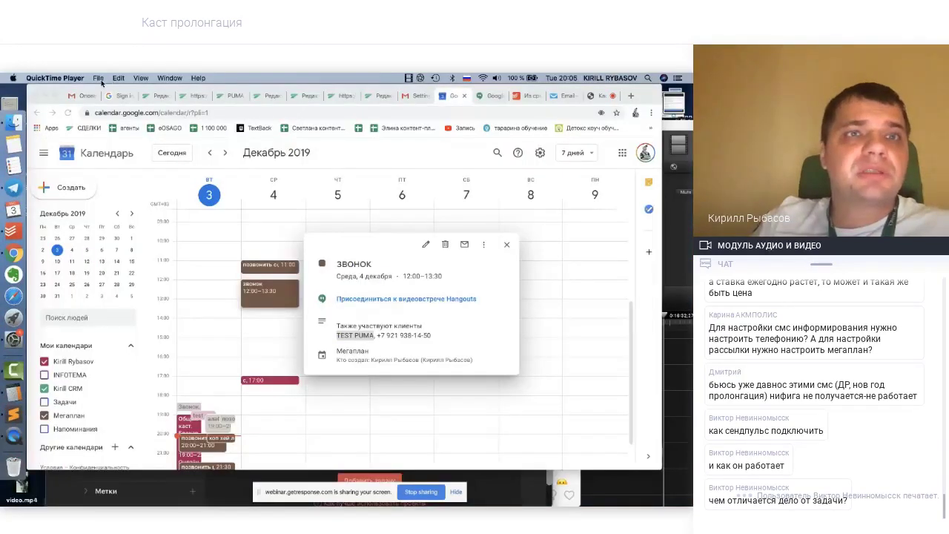
left_click(99, 79)
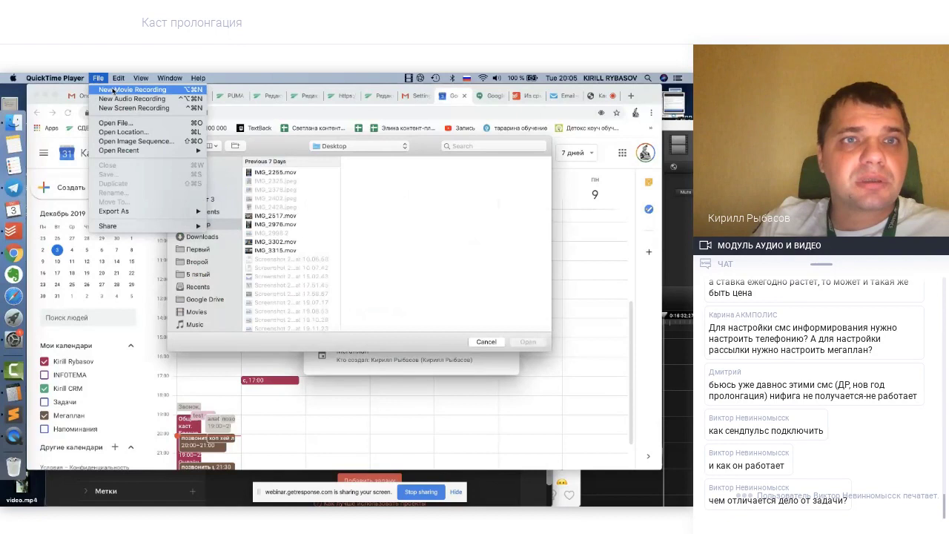
left_click(117, 91)
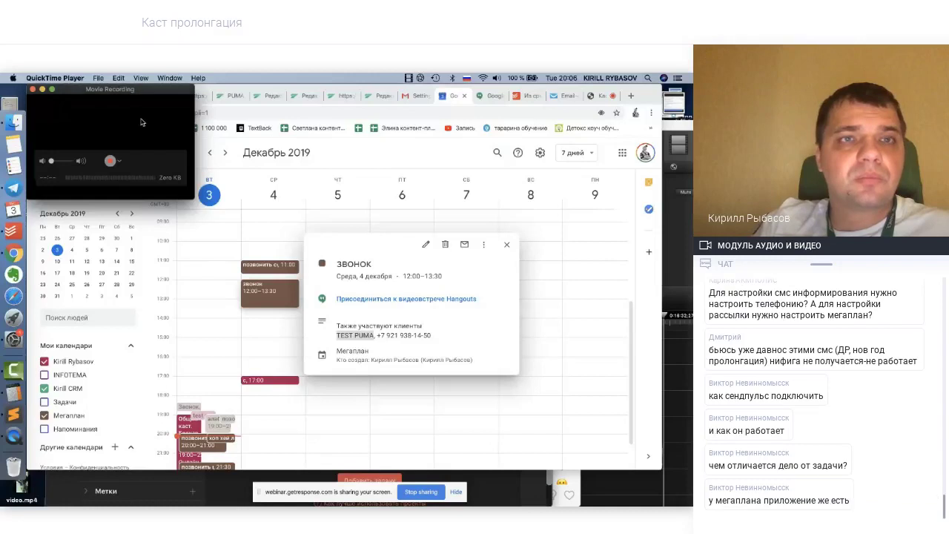
Set the recording source to the MULTIPHONE iPhone and move the mirror window to reveal the webinar
left_click(119, 162)
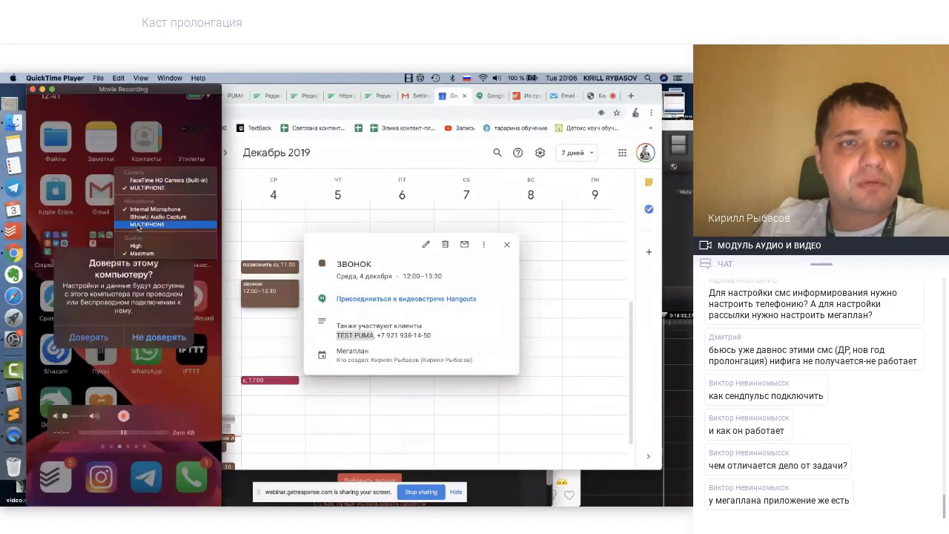
left_click(138, 225)
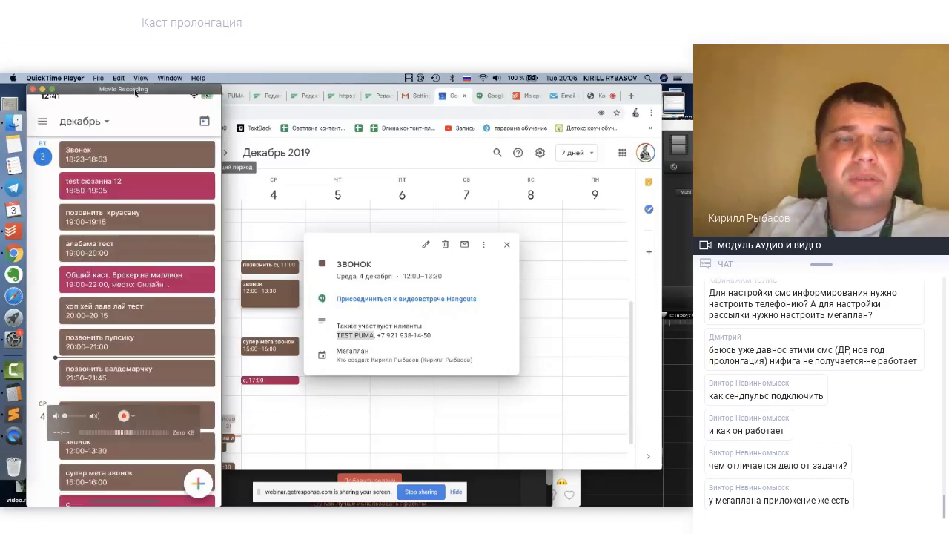
mouse_move(136, 93)
left_mouse_down()
mouse_move(114, 144)
mouse_move(166, 111)
mouse_move(138, 112)
left_mouse_up()
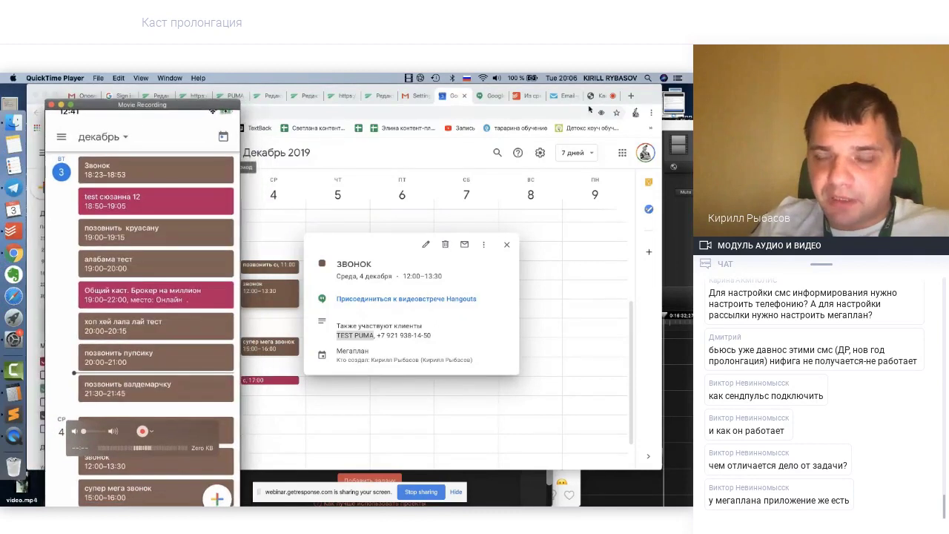
left_click(597, 95)
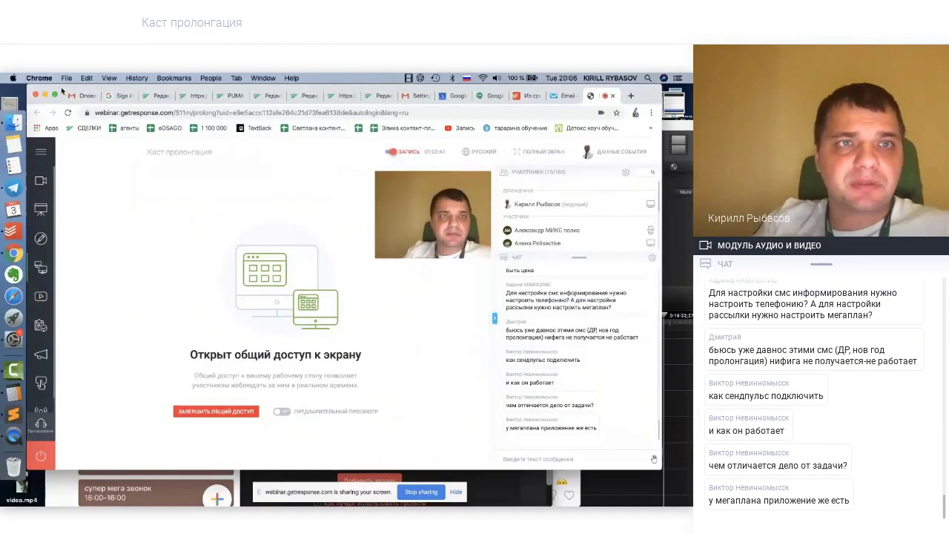
left_click_drag(61, 92, 80, 83)
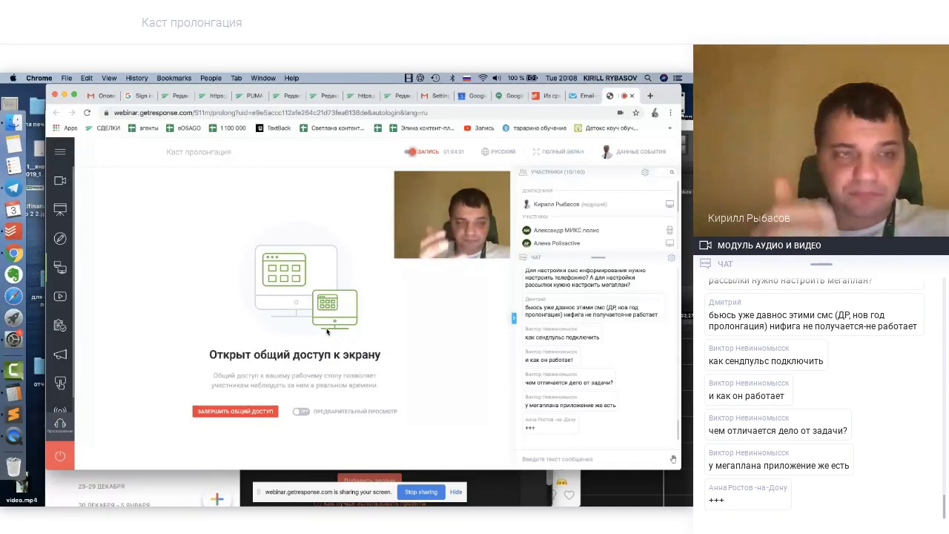
Bring Todoist forward, reposition its window, and review the six Из срм call tasks and due times
left_click(16, 235)
key("Return")
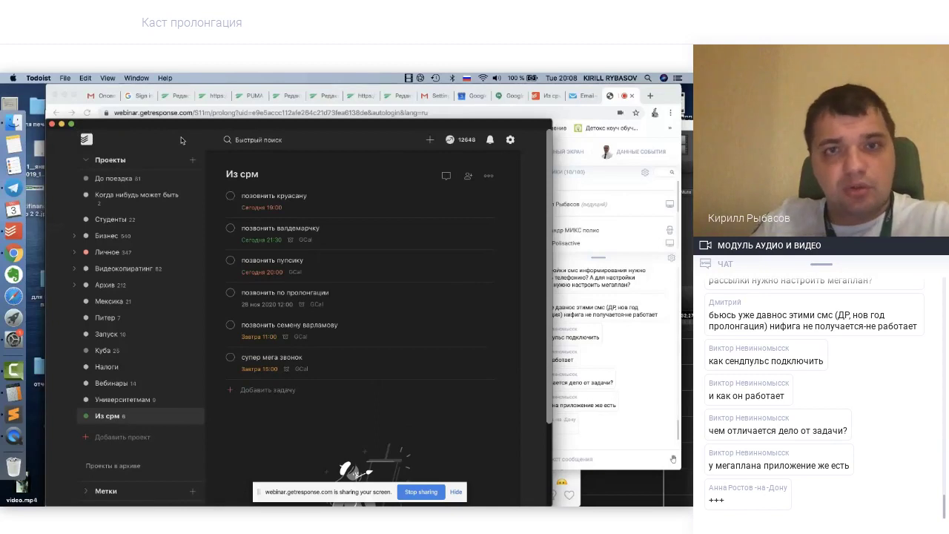
left_click_drag(235, 126, 230, 83)
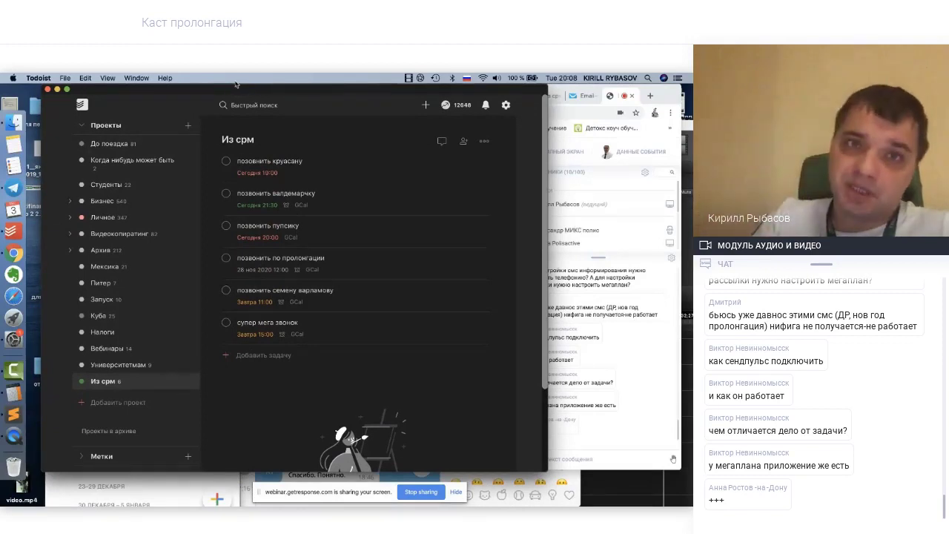
left_click_drag(249, 95, 243, 95)
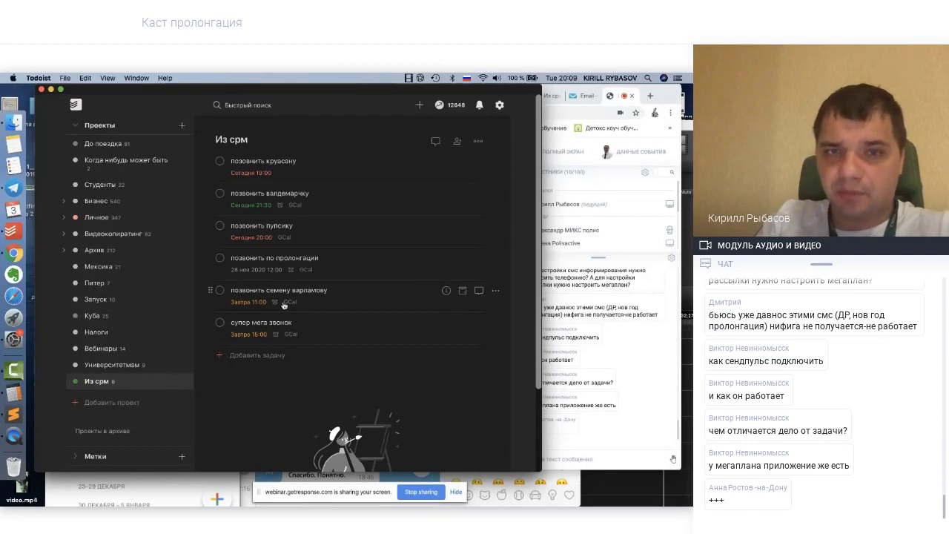
left_click(293, 306)
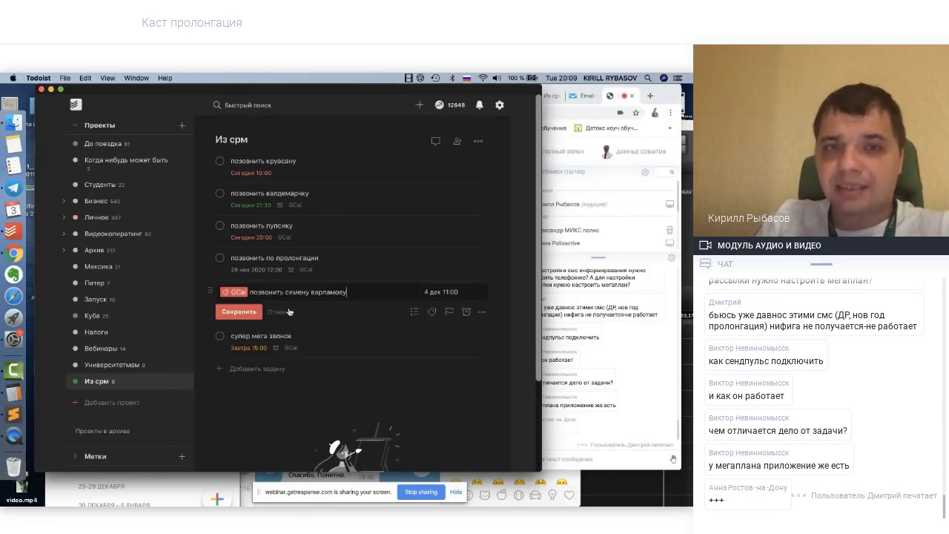
left_click(291, 312)
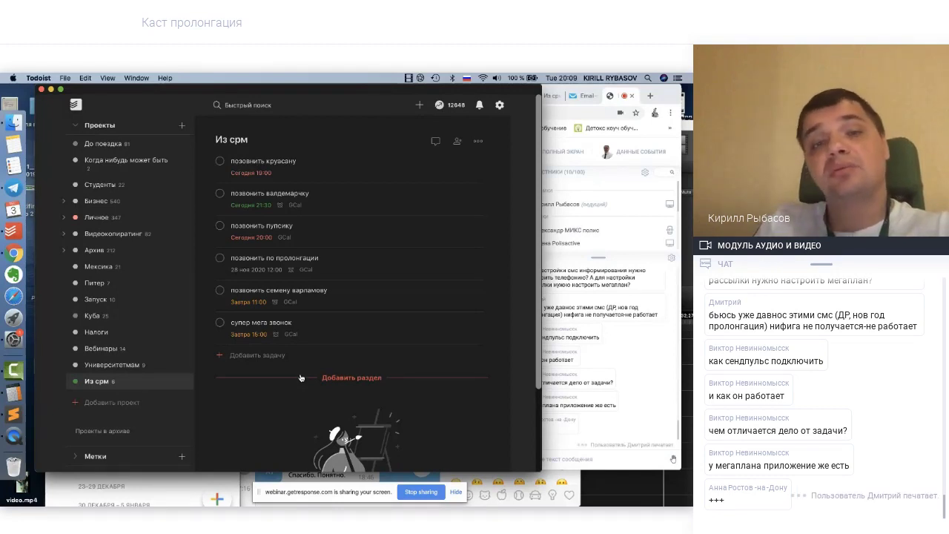
mouse_move(275, 337)
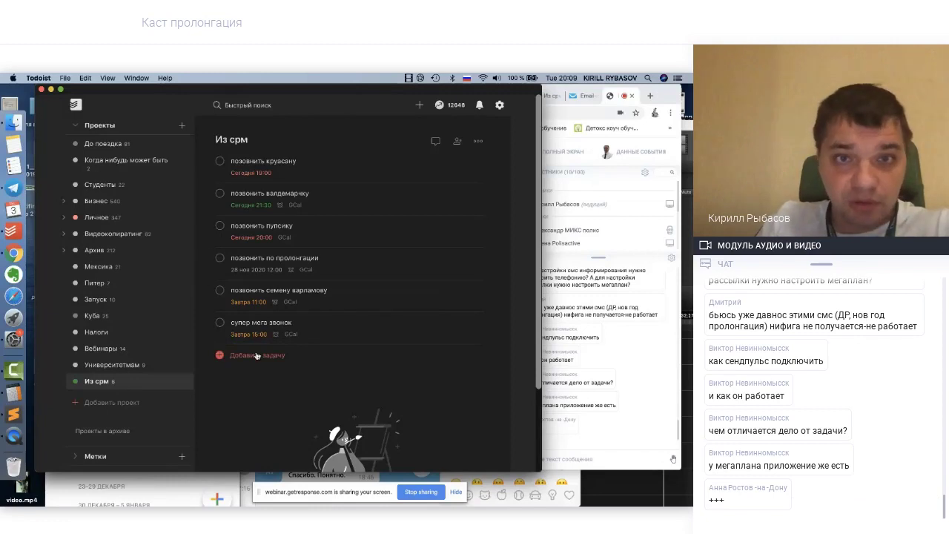
Add a task to Из срм to call a contact, due 'завтра 19' (tomorrow at 19:00)
left_click(257, 356)
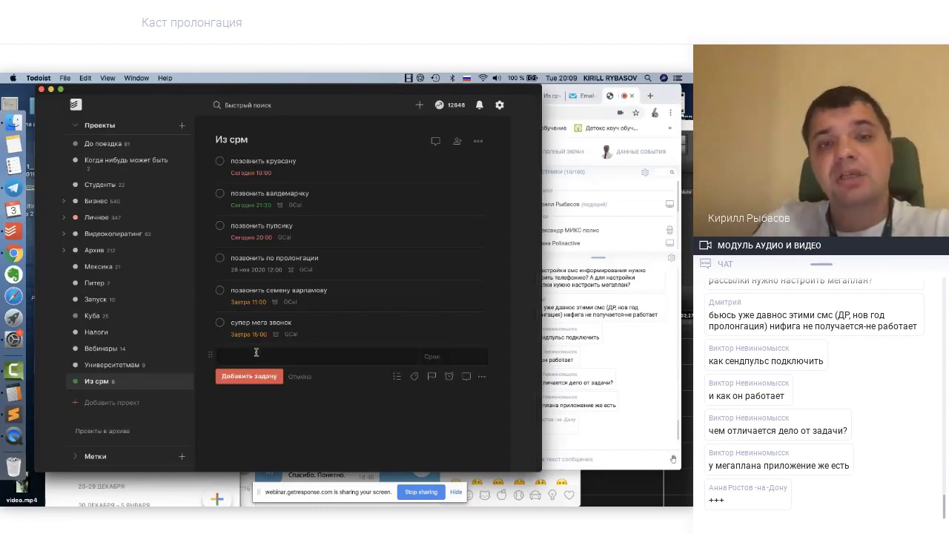
type("Позвонить")
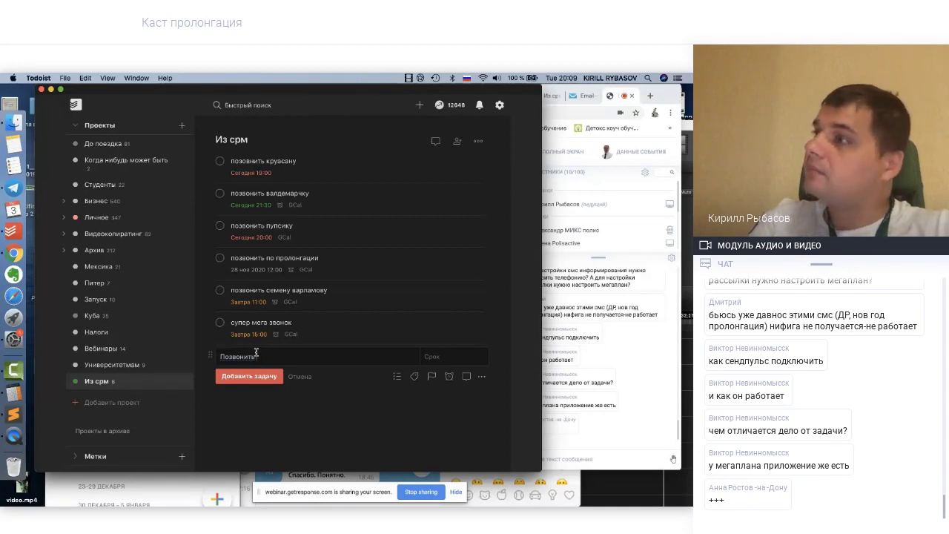
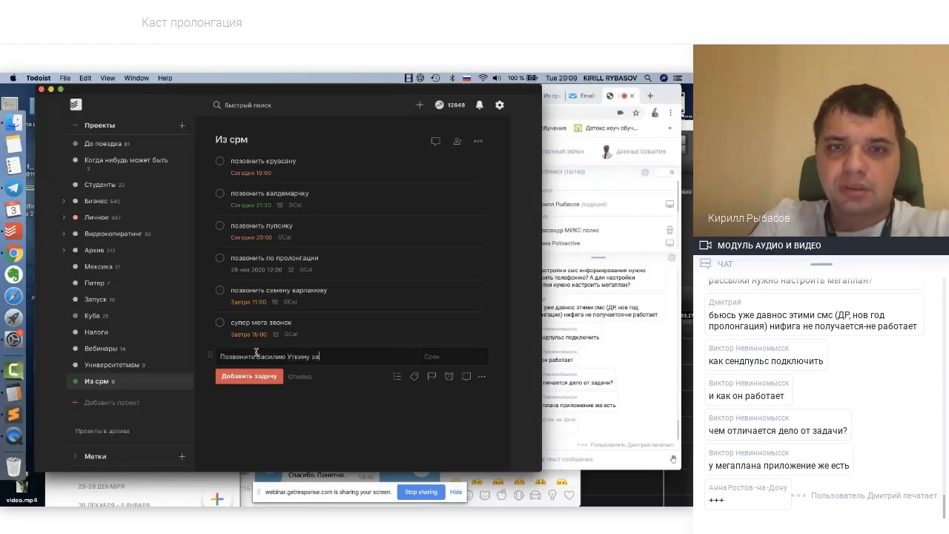
type("втра 19")
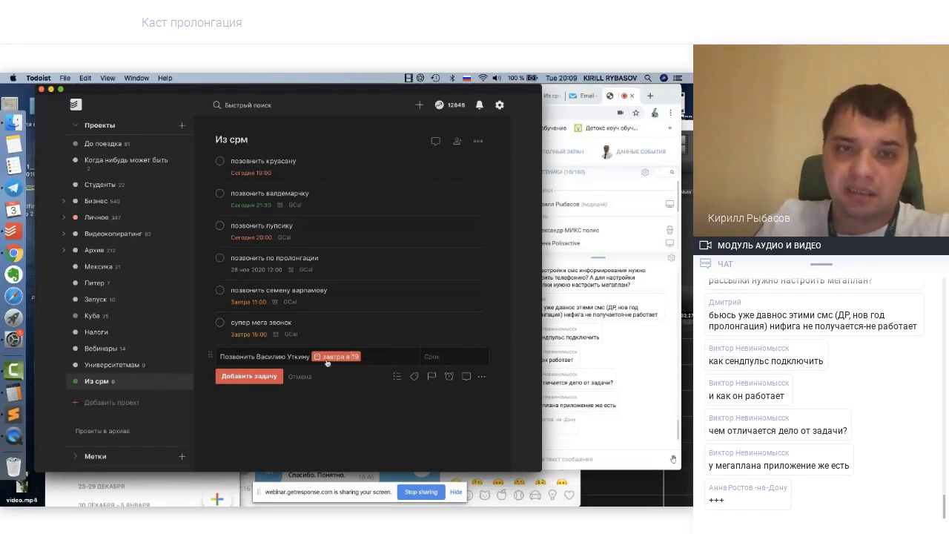
left_click(264, 378)
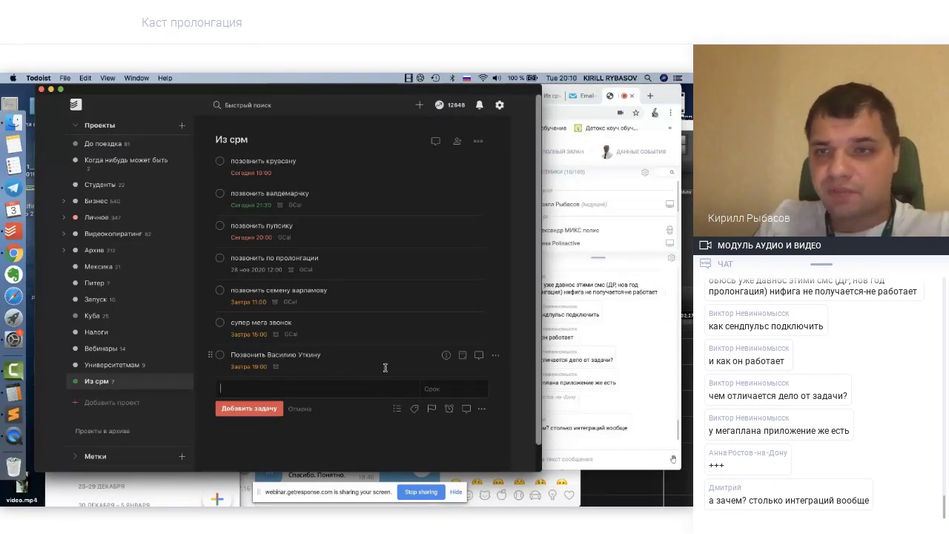
left_click(613, 280)
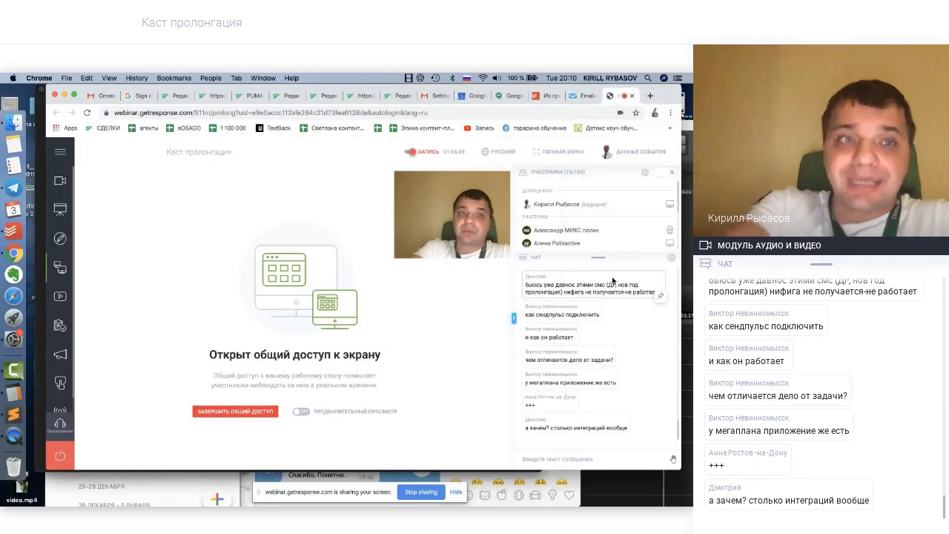
left_click(12, 232)
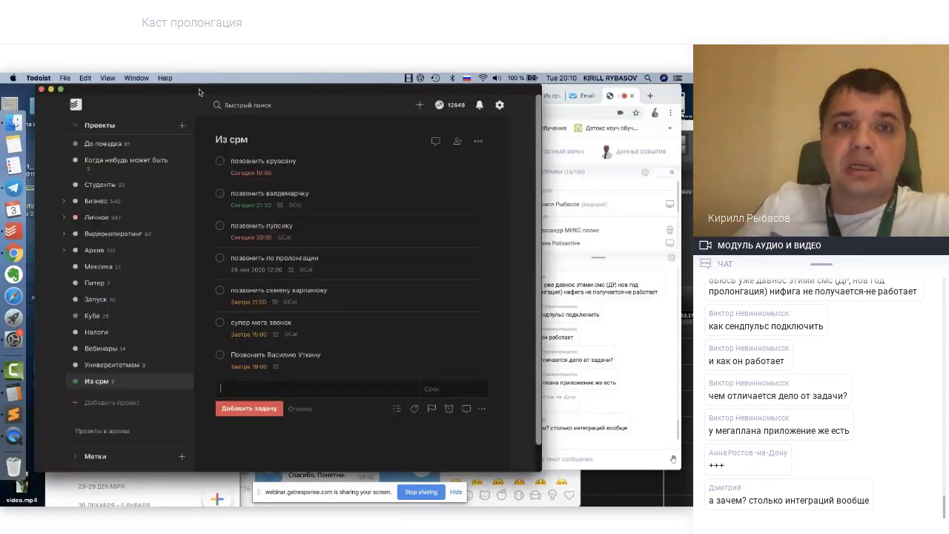
Move Todoist aside and bring the GetResponse webinar's screen-sharing page to the front
left_click_drag(198, 92, 112, 87)
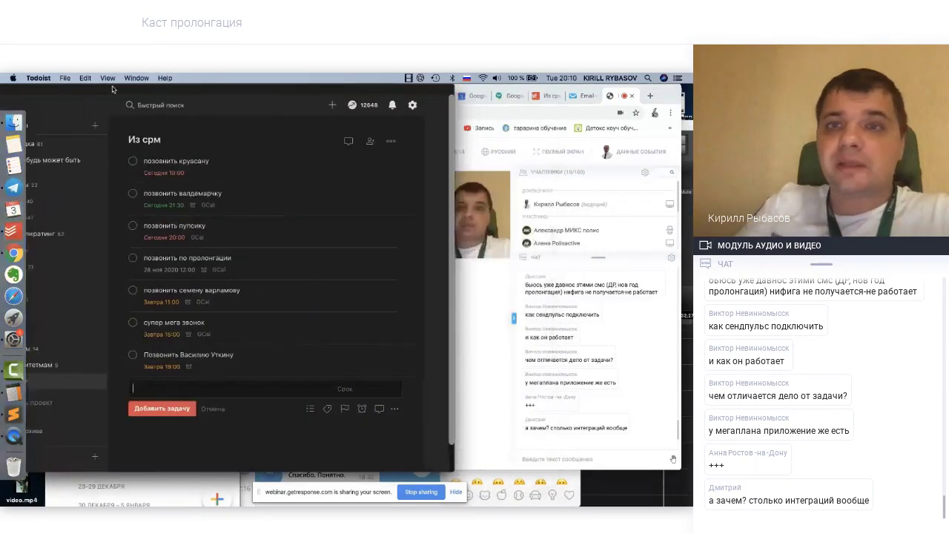
left_click(482, 299)
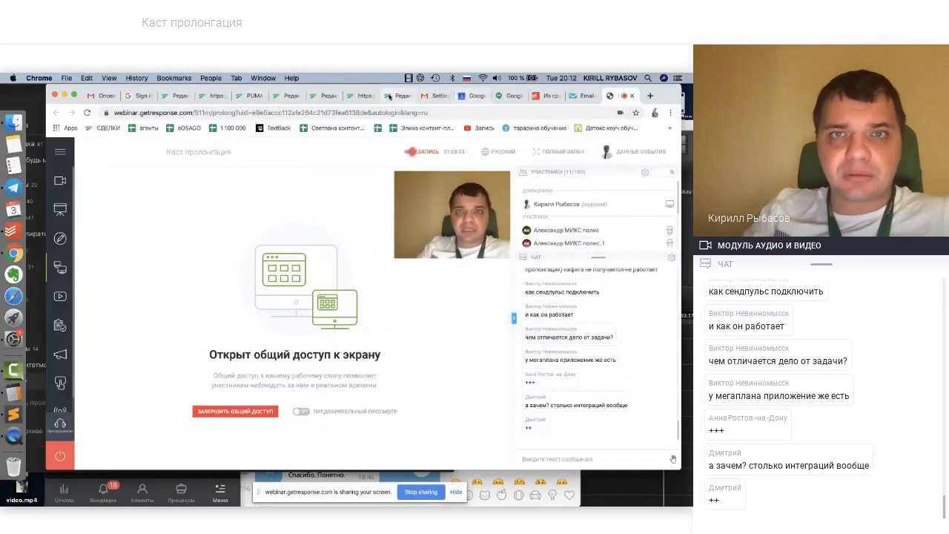
Scroll down through the week's deals calendar in Megaplan
left_click(173, 95)
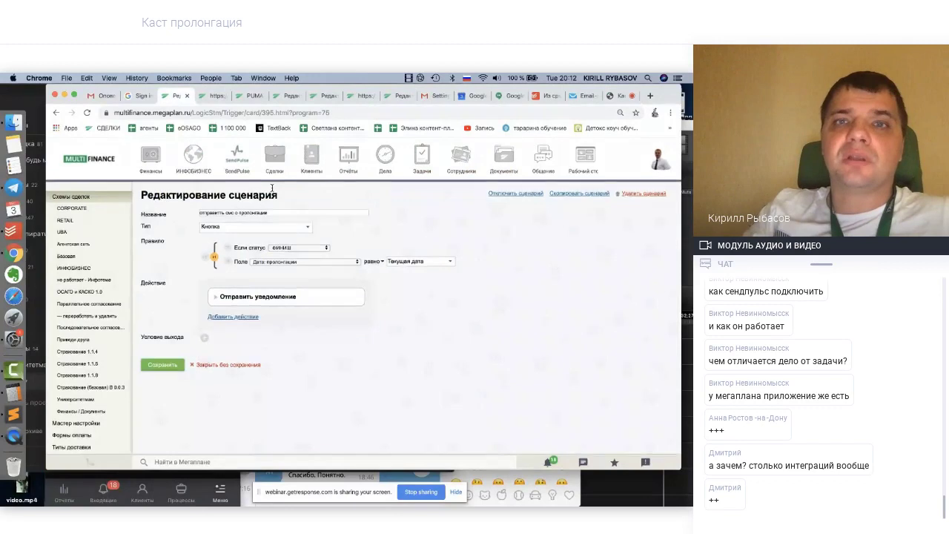
mouse_move(380, 161)
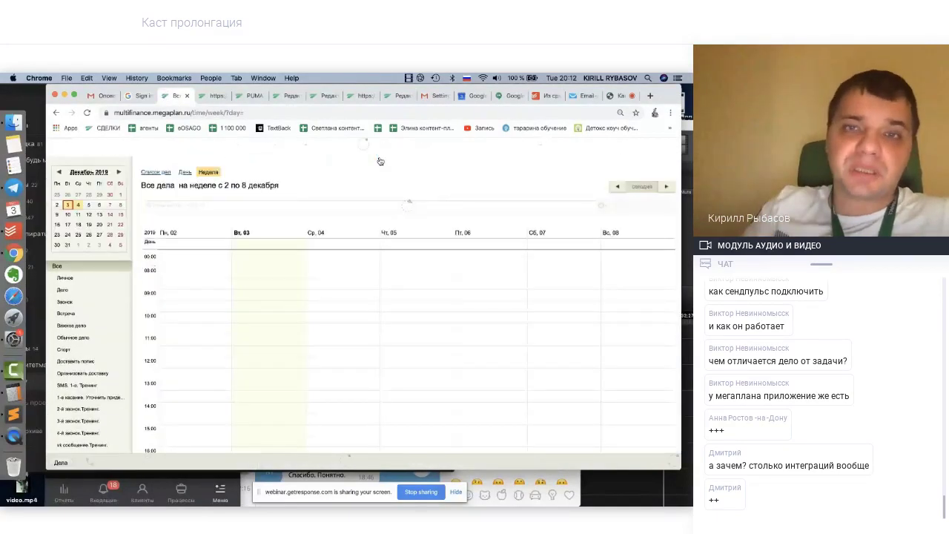
scroll(312, 307, "down", 5)
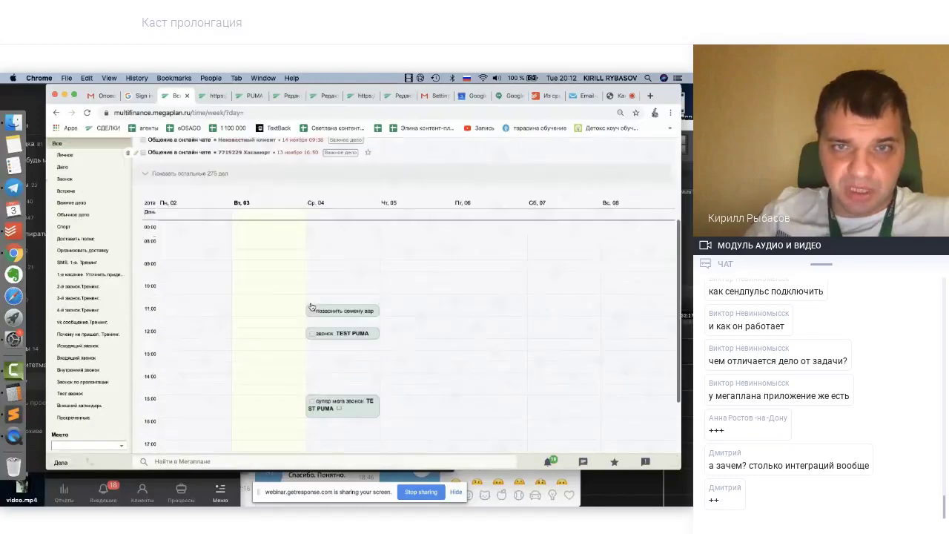
scroll(312, 307, "down", 1)
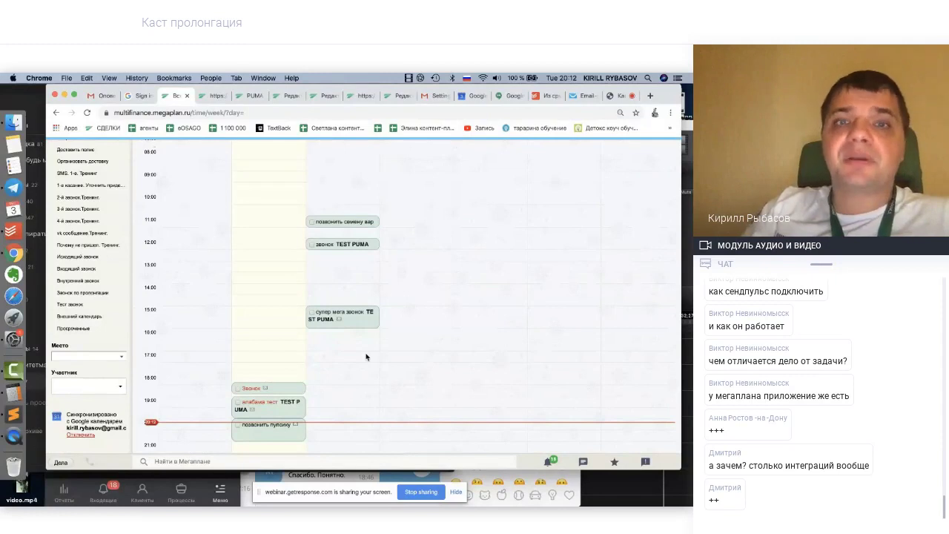
scroll(366, 357, "down", 1)
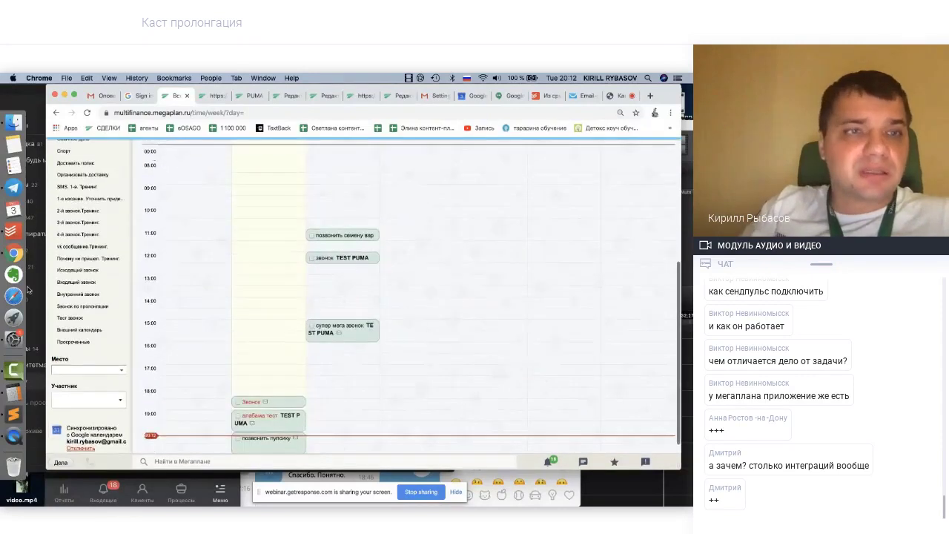
Switch to the Google Calendar week of 3–9 December 2019 showing Megaplan's synced calls
left_click(13, 231)
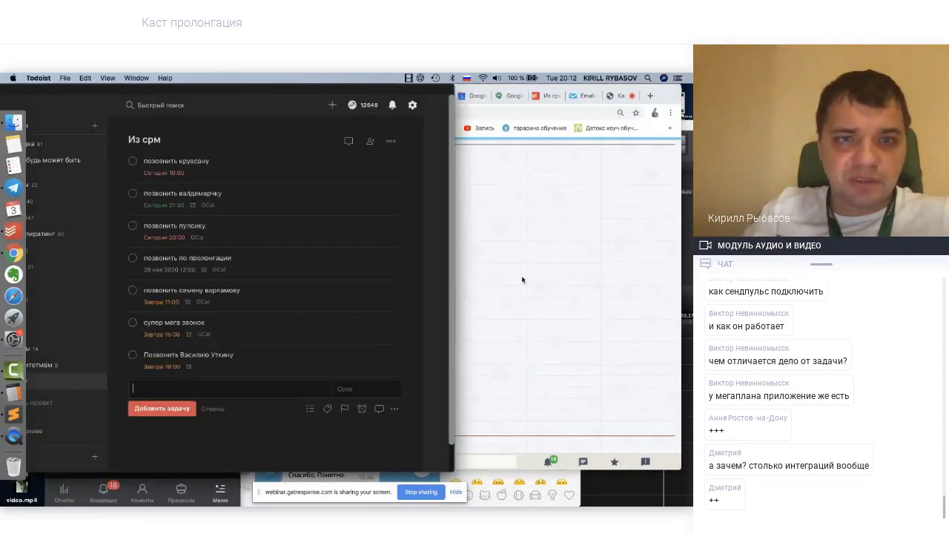
left_click(524, 278)
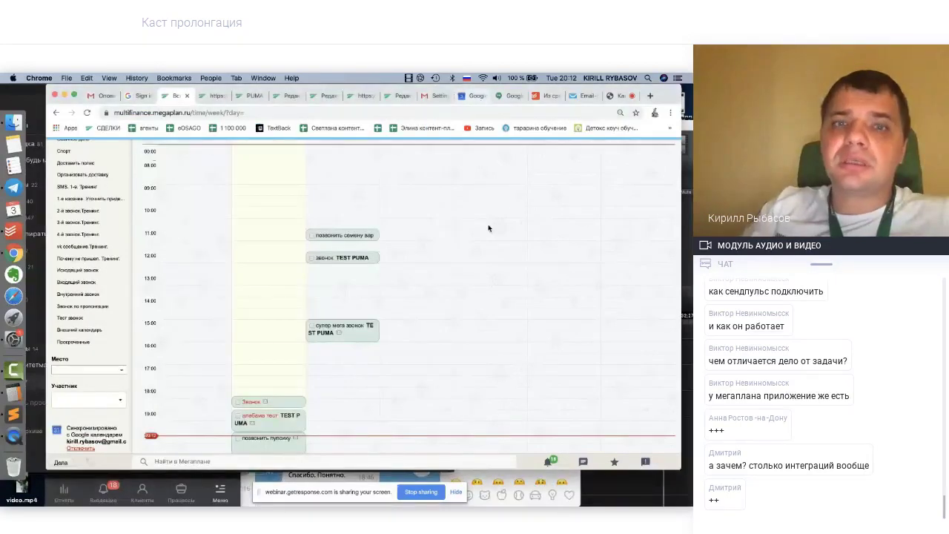
scroll(490, 227, "up", 2)
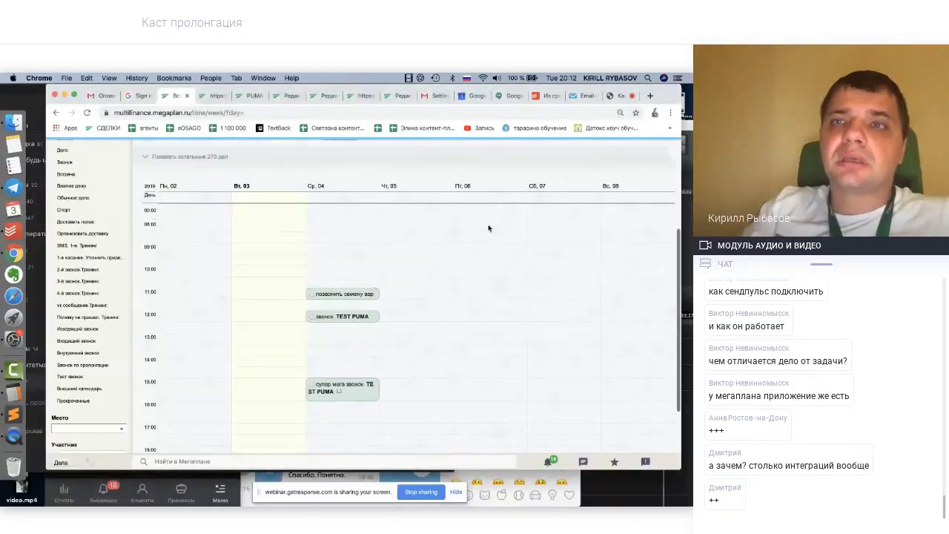
left_click(475, 97)
left_click(407, 398)
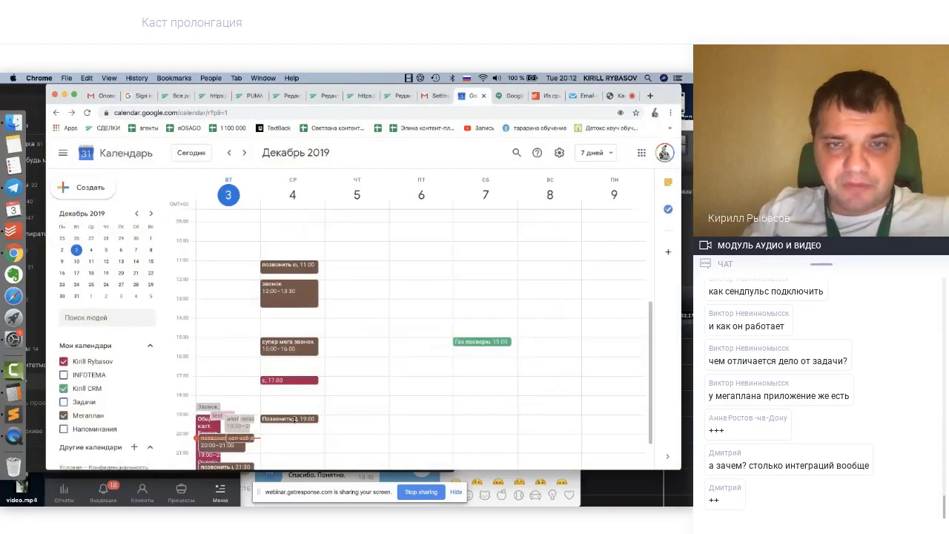
View the Wednesday 19:00 call and hide the personal, CRM and Задачи calendars, leaving Мегаплан
left_click(293, 420)
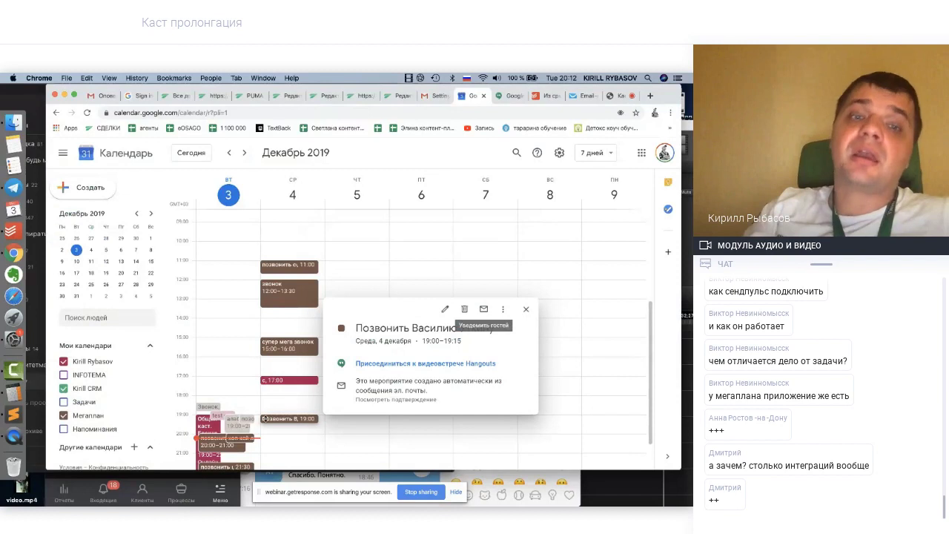
left_click(64, 362)
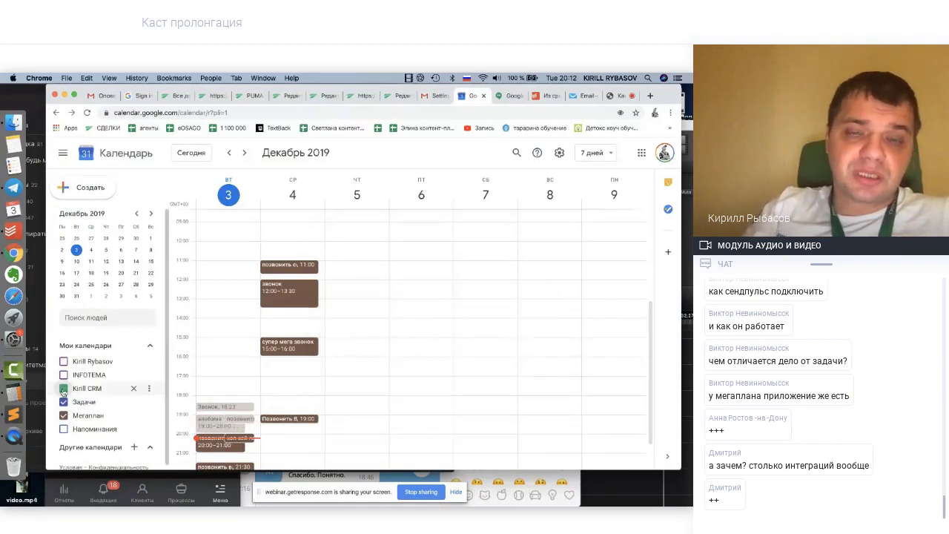
left_click(64, 388)
left_click(63, 401)
left_click(63, 402)
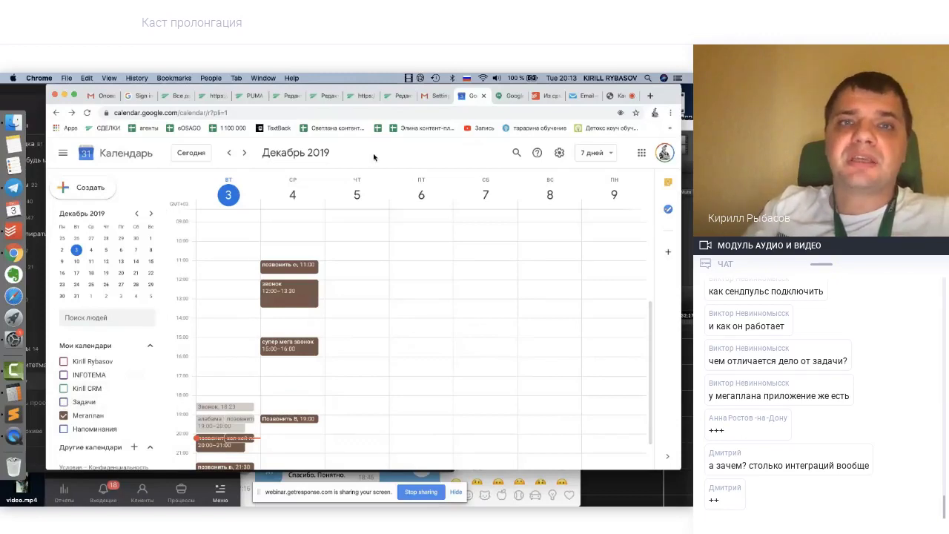
left_click(393, 97)
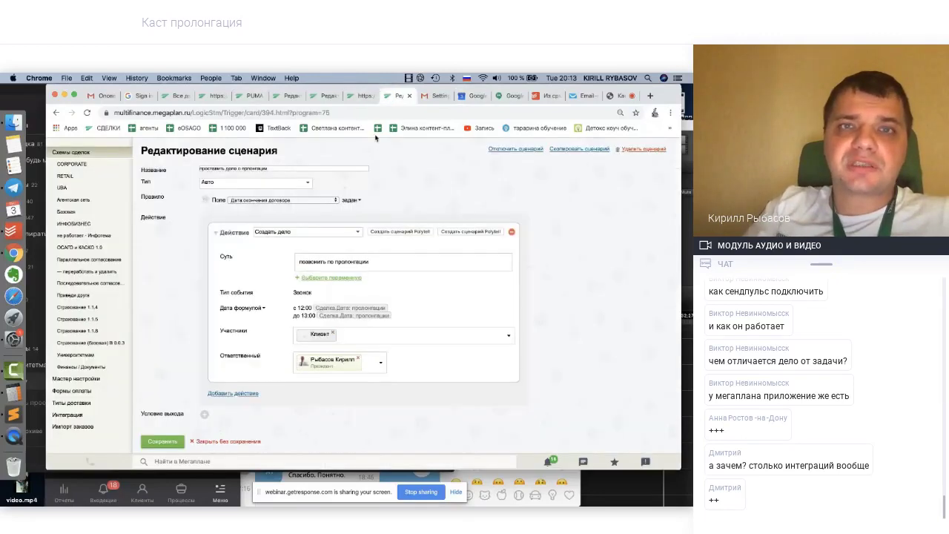
Show Megaplan's Список дел view, then return to the webinar's screen-sharing page
left_click(179, 95)
scroll(273, 215, "up", 4)
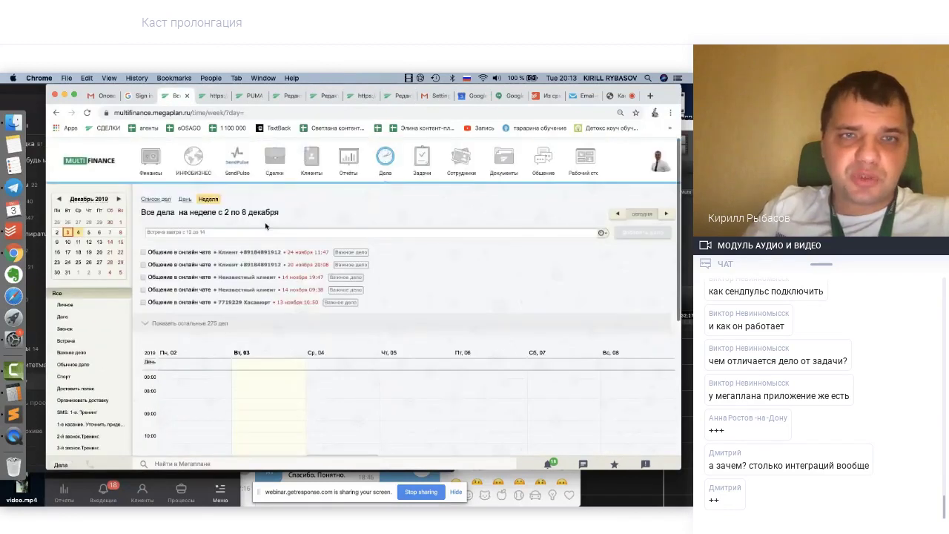
left_click(155, 197)
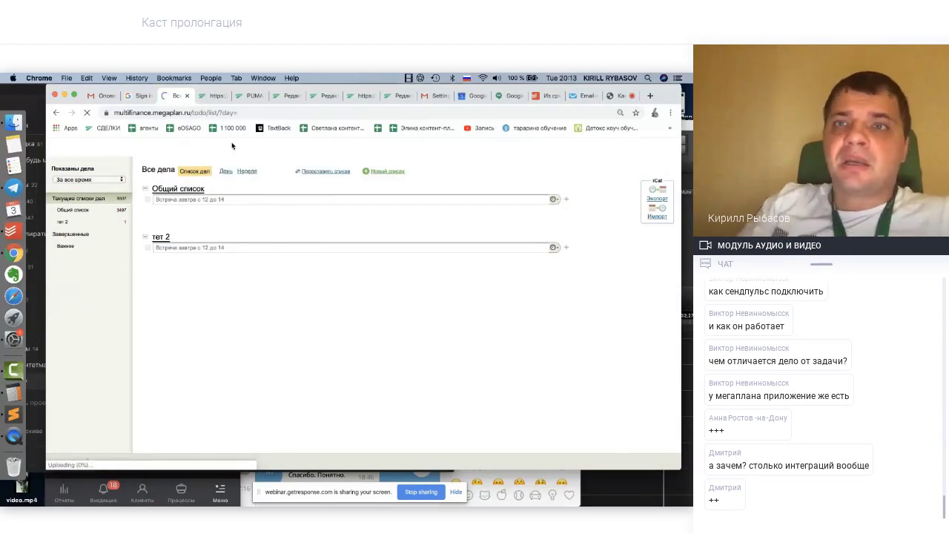
left_click(618, 97)
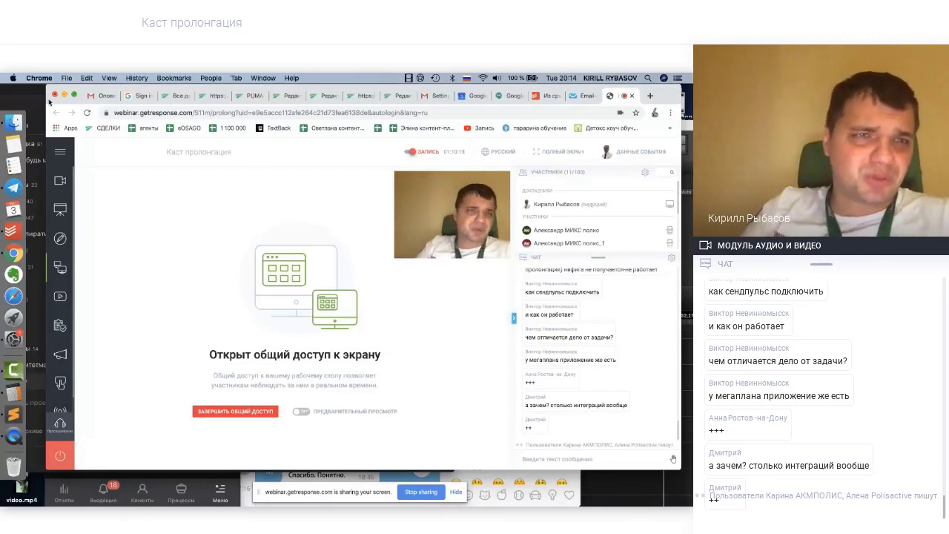
Bring Todoist fully on screen and open the Вебинары project's prolongation outline
left_click(10, 231)
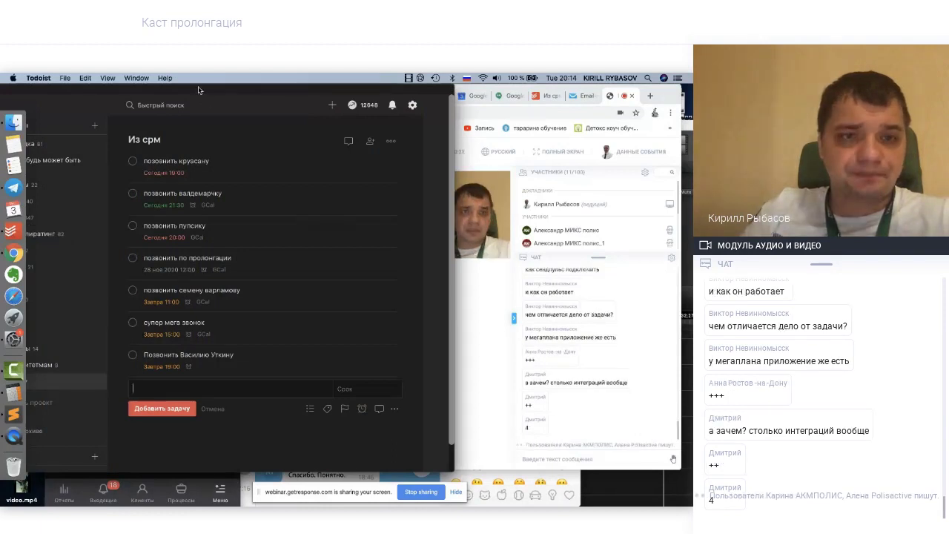
left_click_drag(199, 90, 323, 90)
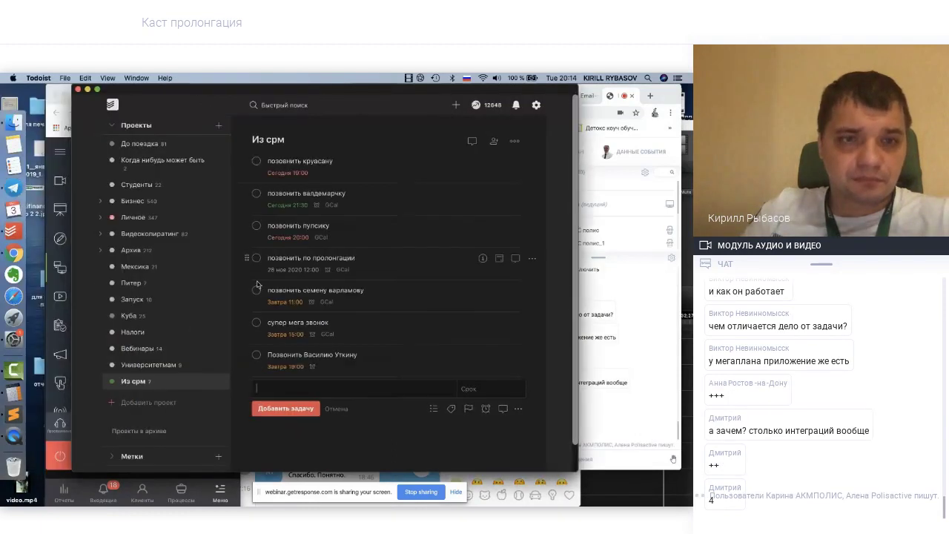
left_click(152, 348)
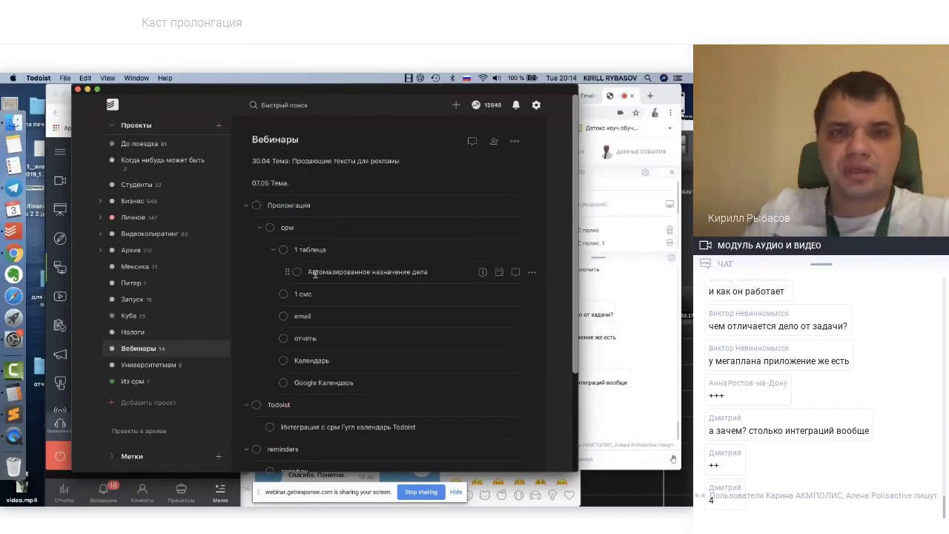
scroll(303, 384, "down", 3)
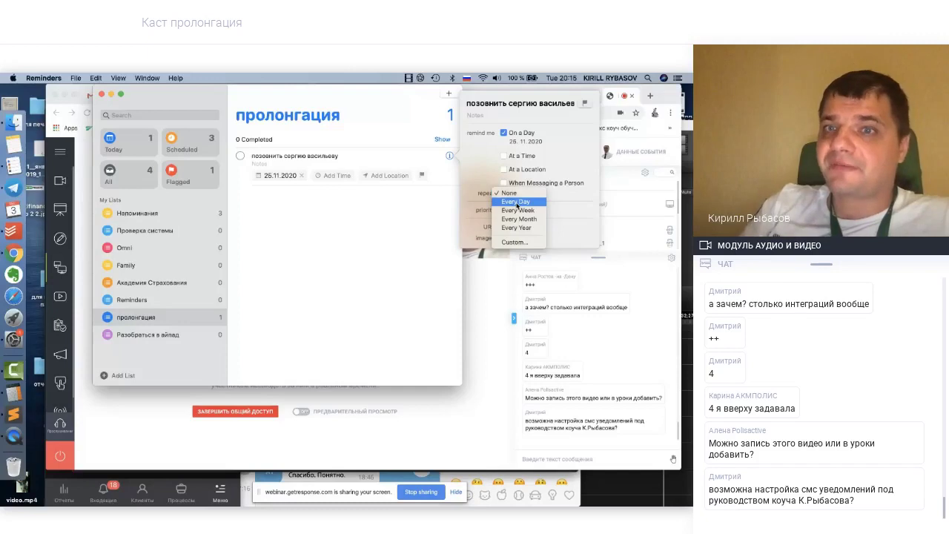
Make the call reminder repeat every year and add the client's phone number and 'форд фокус' to its title
left_click(517, 227)
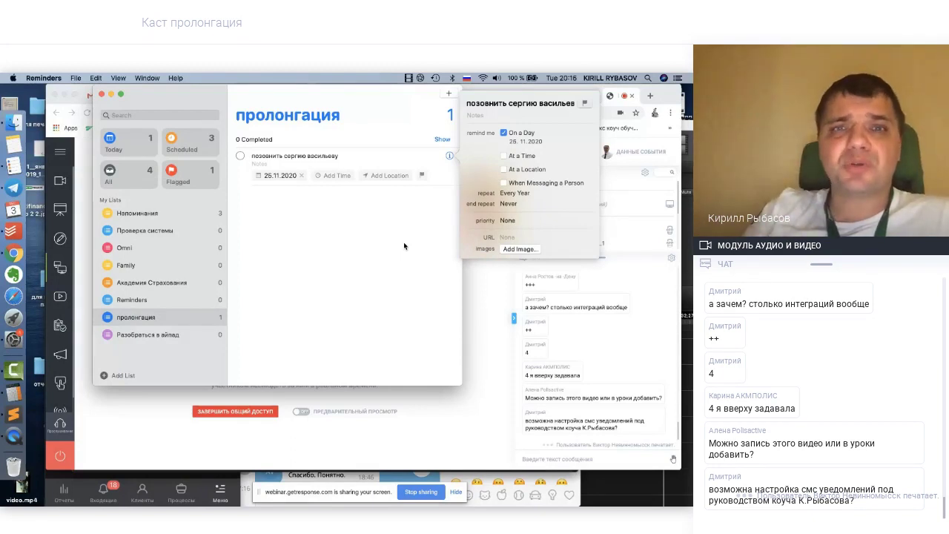
left_click(403, 242)
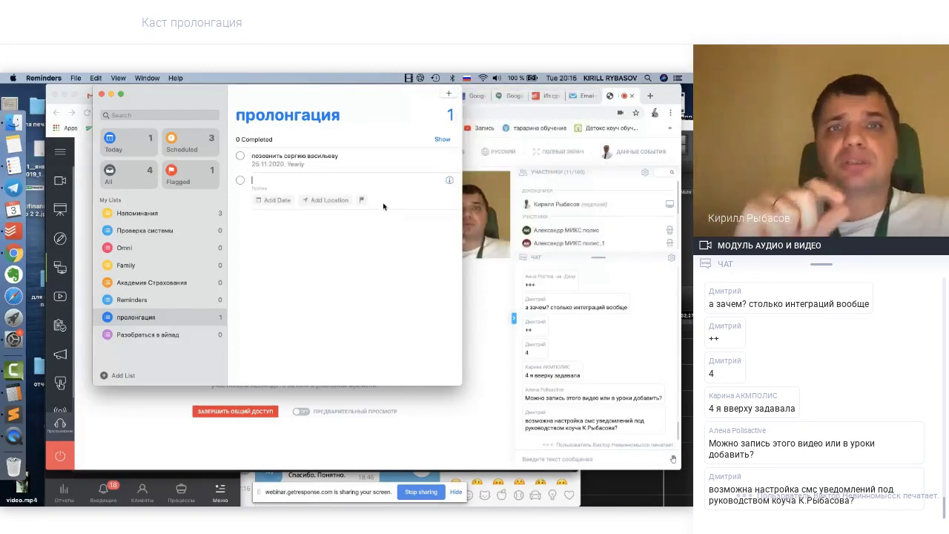
left_click(340, 156)
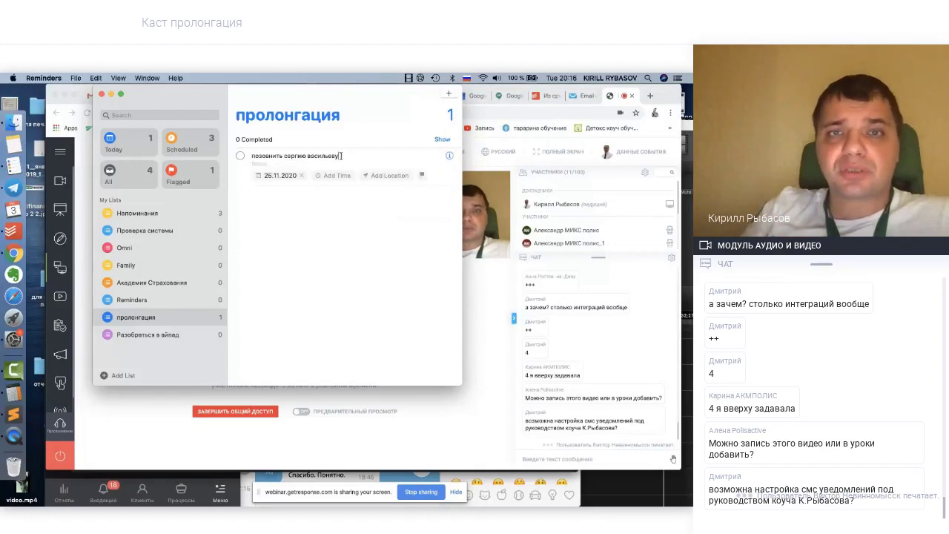
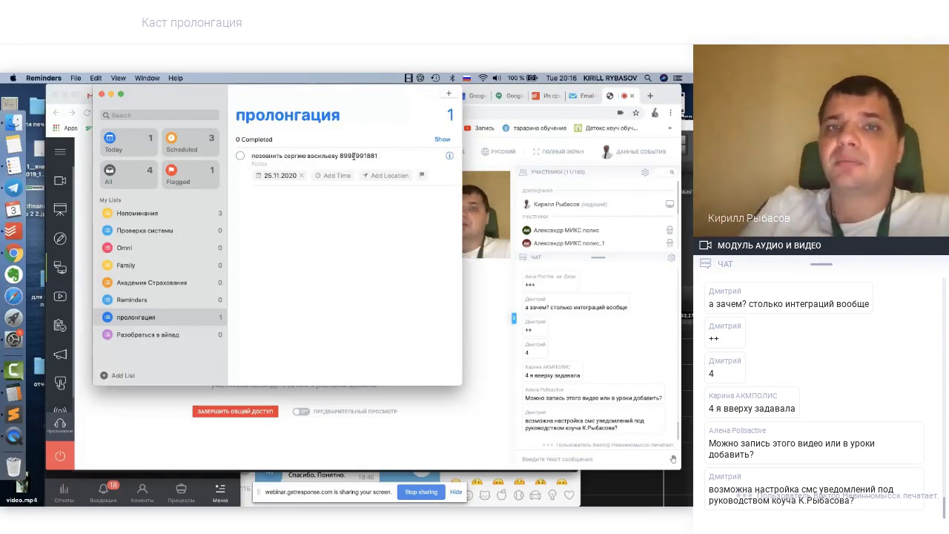
type("форм")
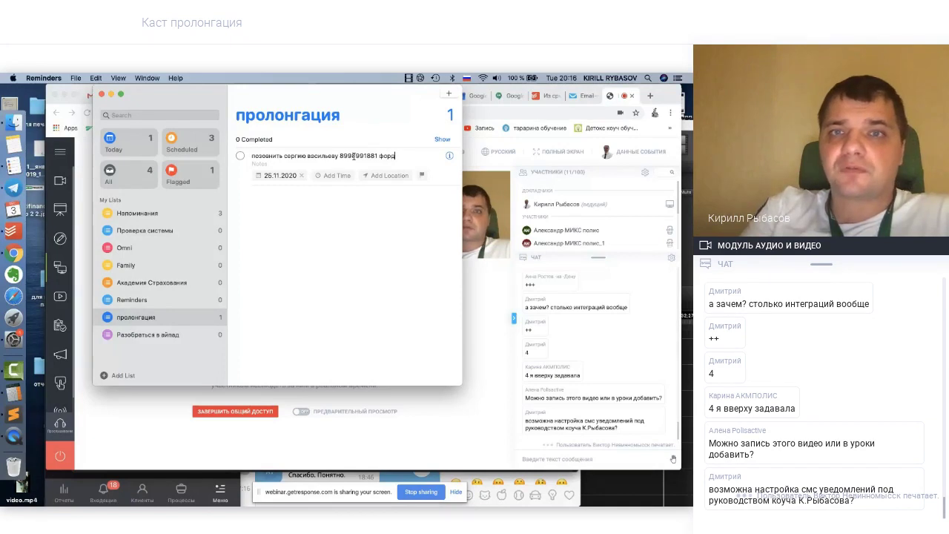
key("BackSpace")
type("д п")
key("BackSpace")
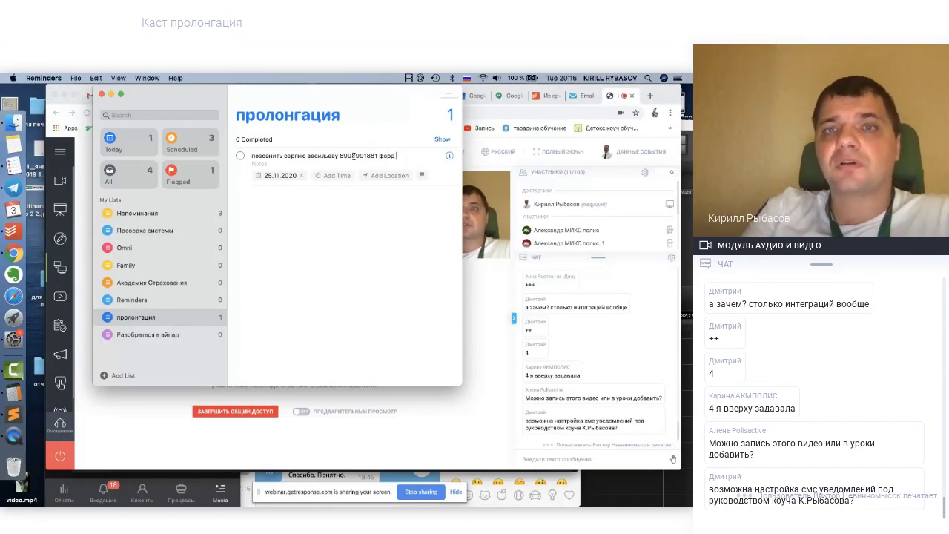
type("фокус")
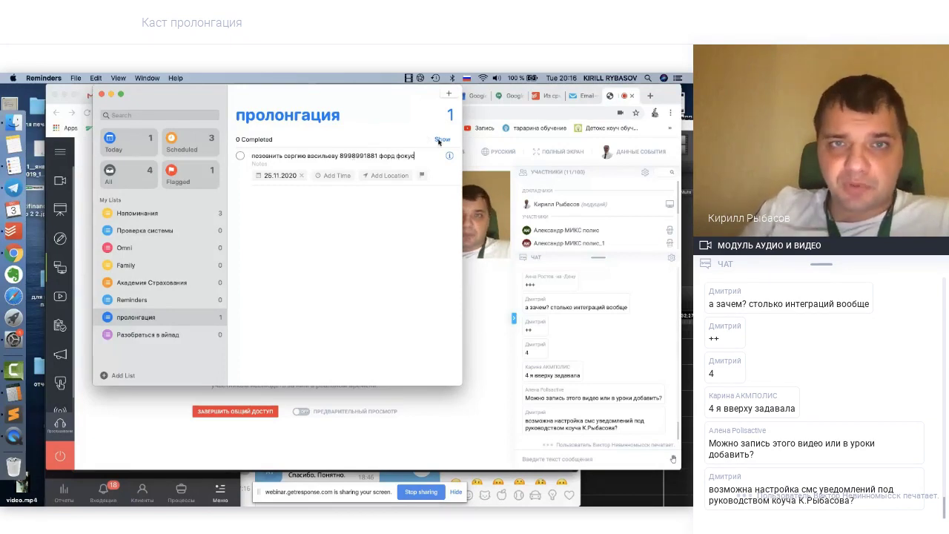
left_click(356, 200)
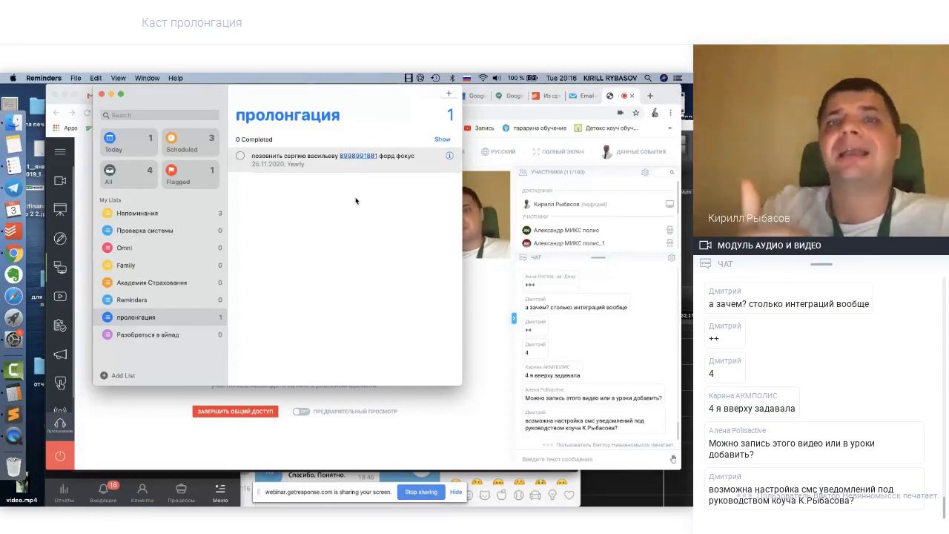
Open the пролонгация reminder's details: 25.11.2020, repeating every year
left_click_drag(221, 94, 206, 93)
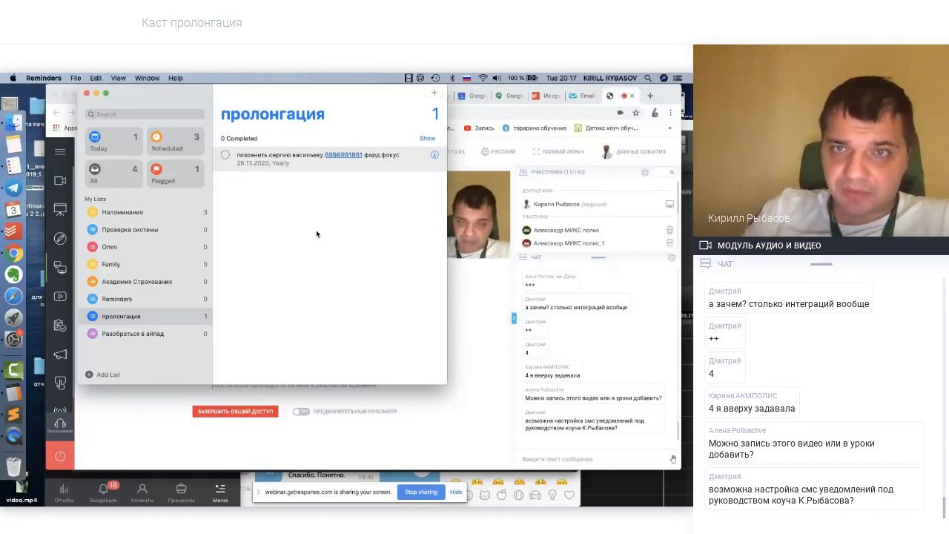
left_click(435, 154)
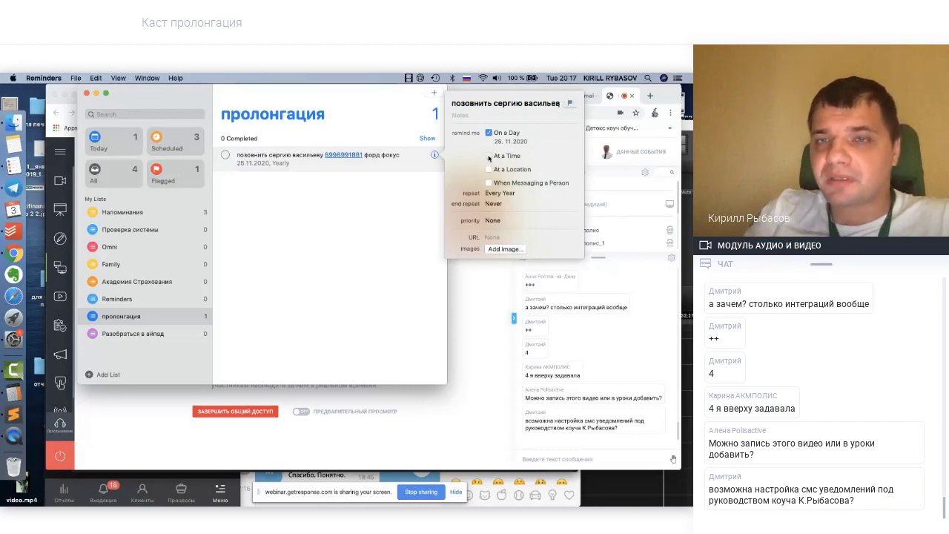
left_click(489, 157)
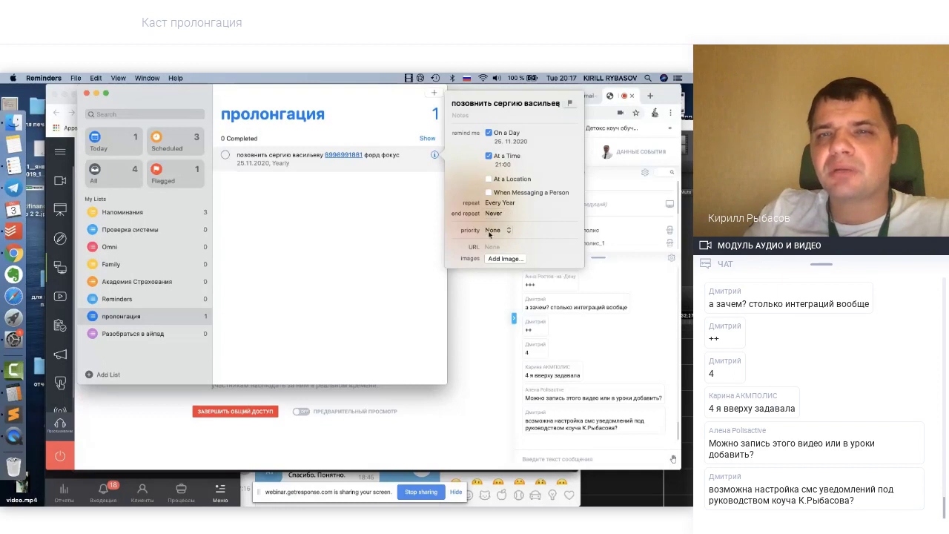
left_click(490, 231)
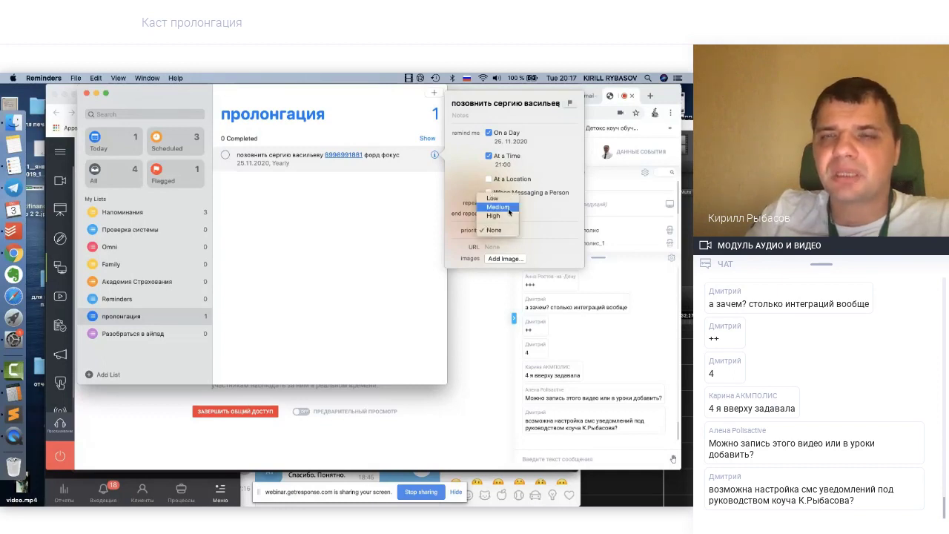
left_click(554, 233)
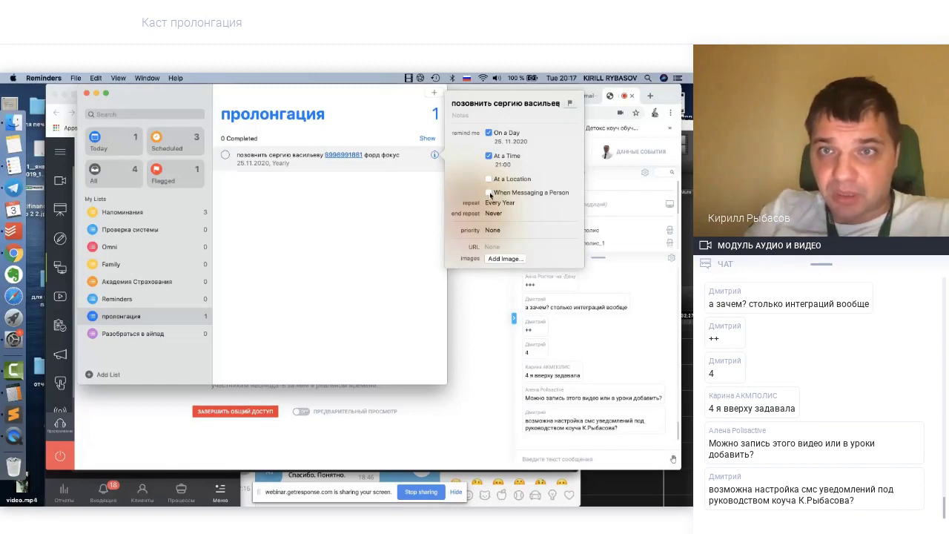
left_click(489, 193)
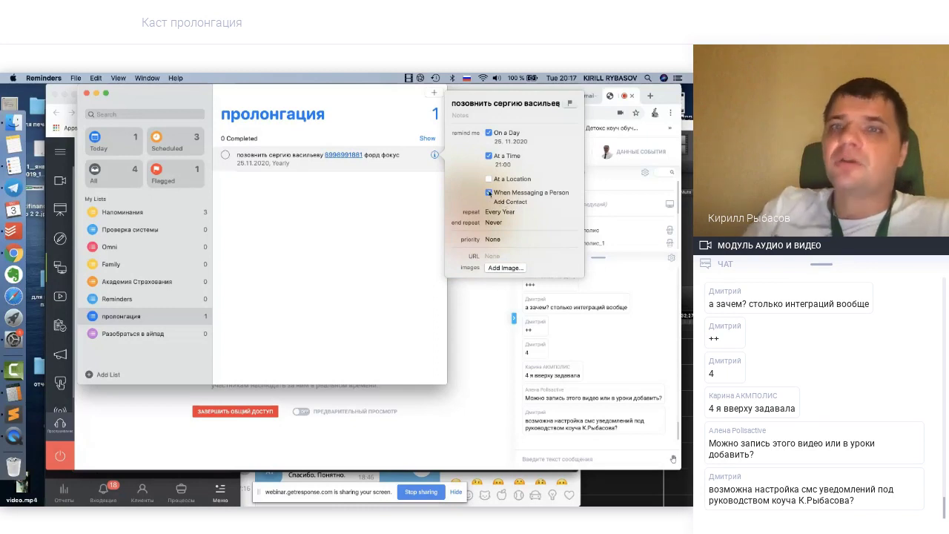
left_click(490, 193)
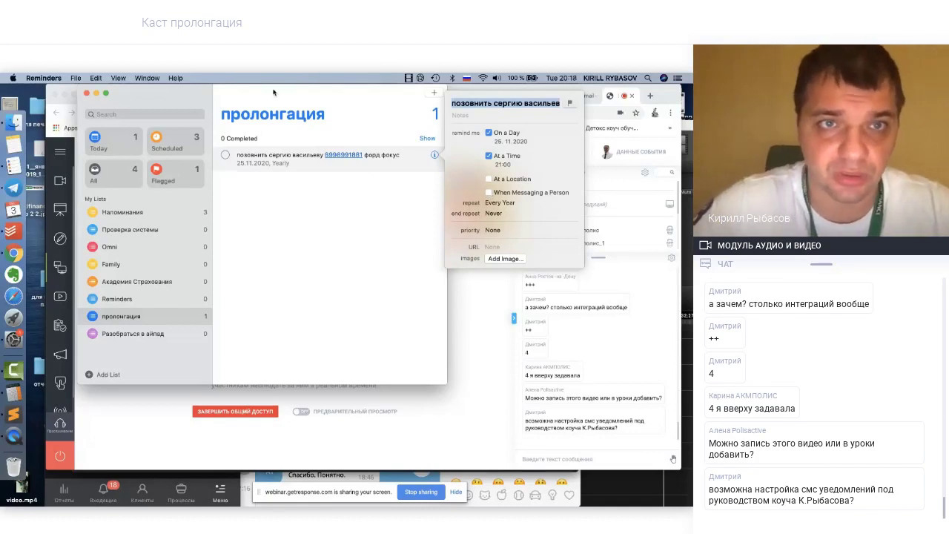
Bring the browser in front of Reminders and open Megaplan's Отчёты section
left_click_drag(274, 93, 244, 92)
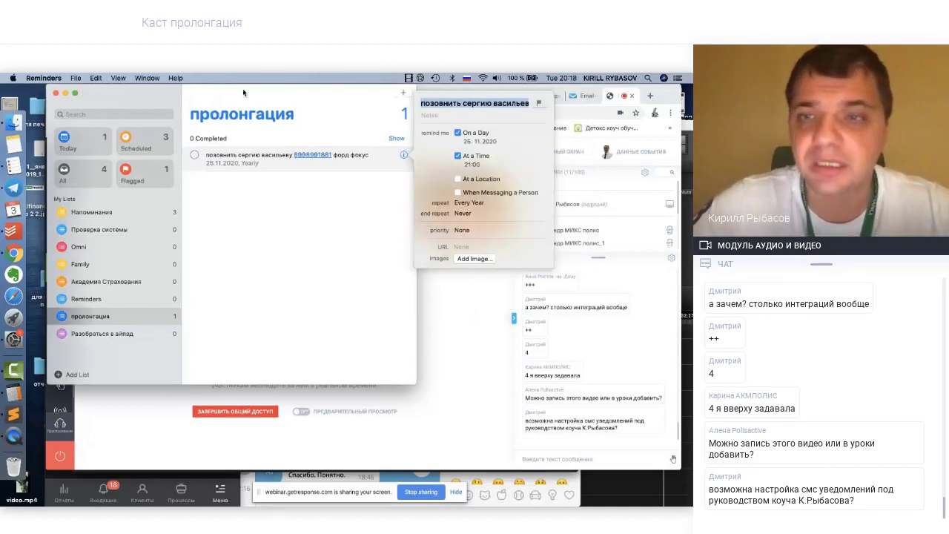
left_click(419, 292)
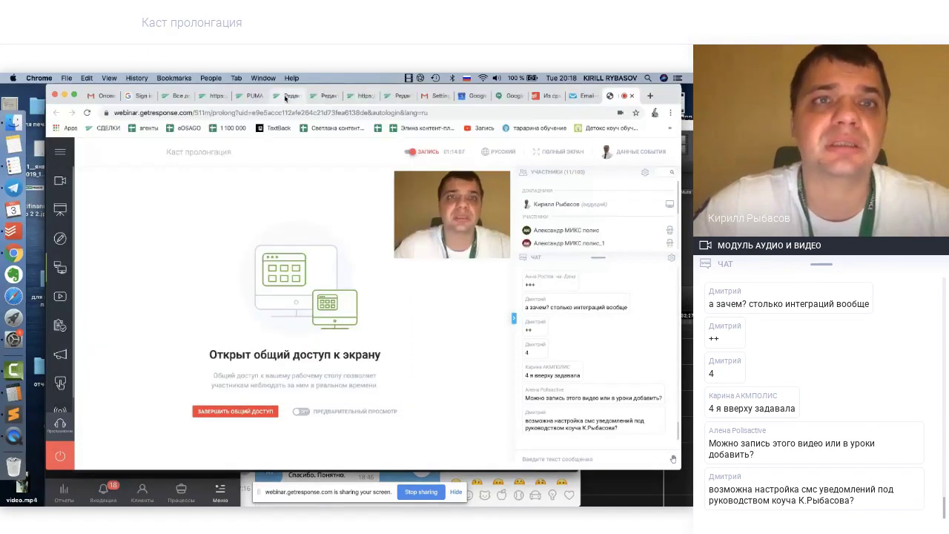
left_click(194, 97)
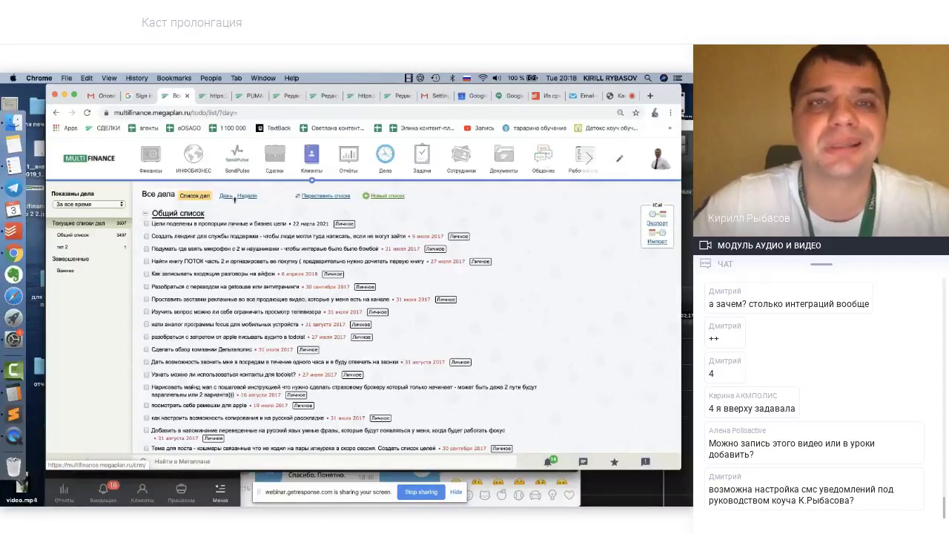
left_click(275, 155)
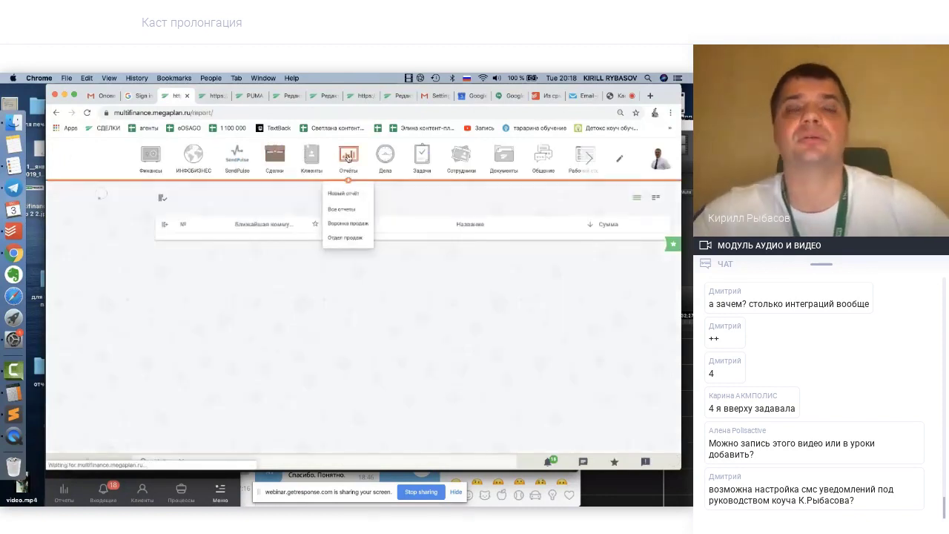
Create a new report named 'пролонгация вебинар тесст'
left_click(348, 157)
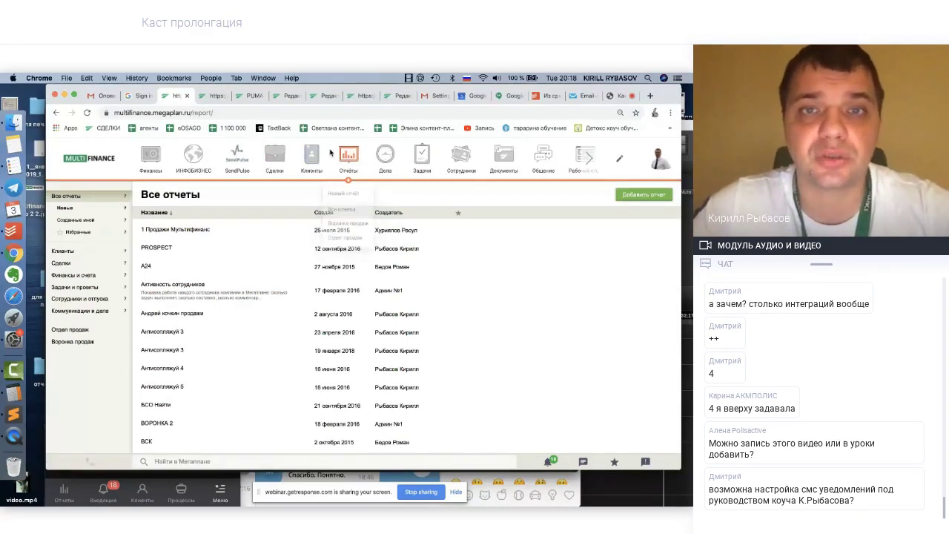
left_click(344, 194)
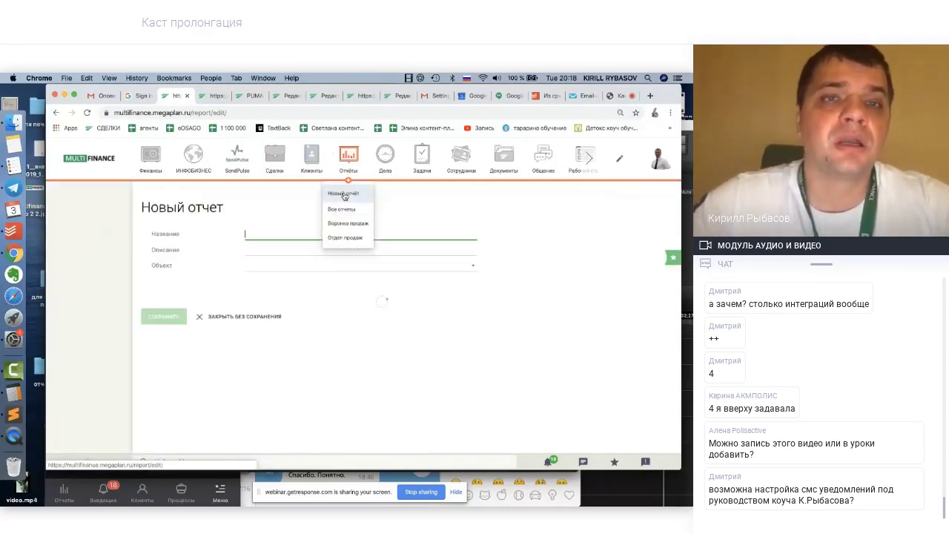
type("проло")
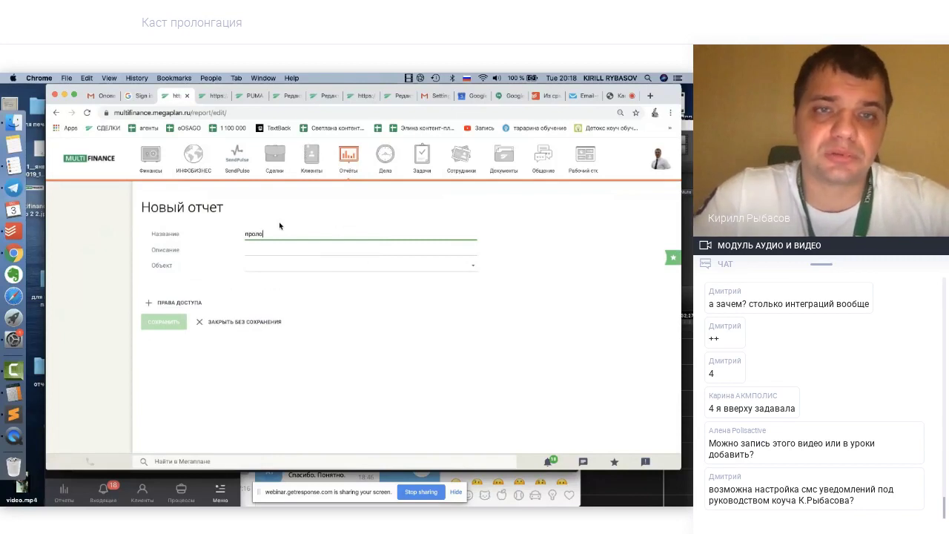
type("нгаци")
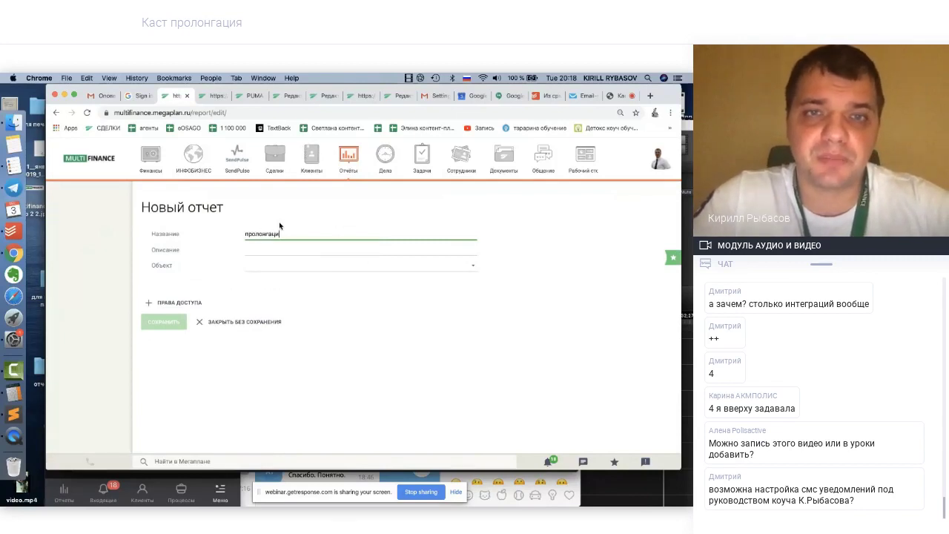
type("я вебинар тесст")
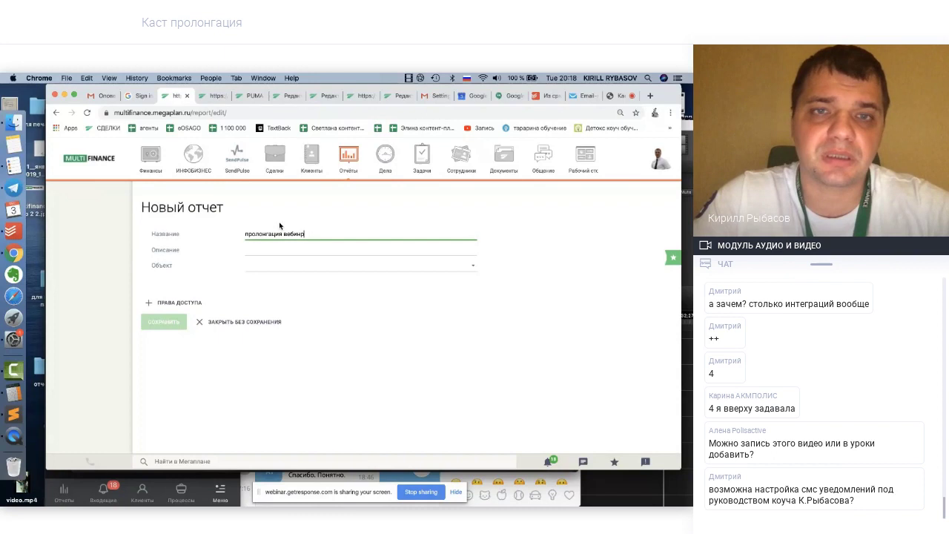
Set the report object to Сделки with scheme Страхование (базовая) В 0.0.3
left_click(255, 265)
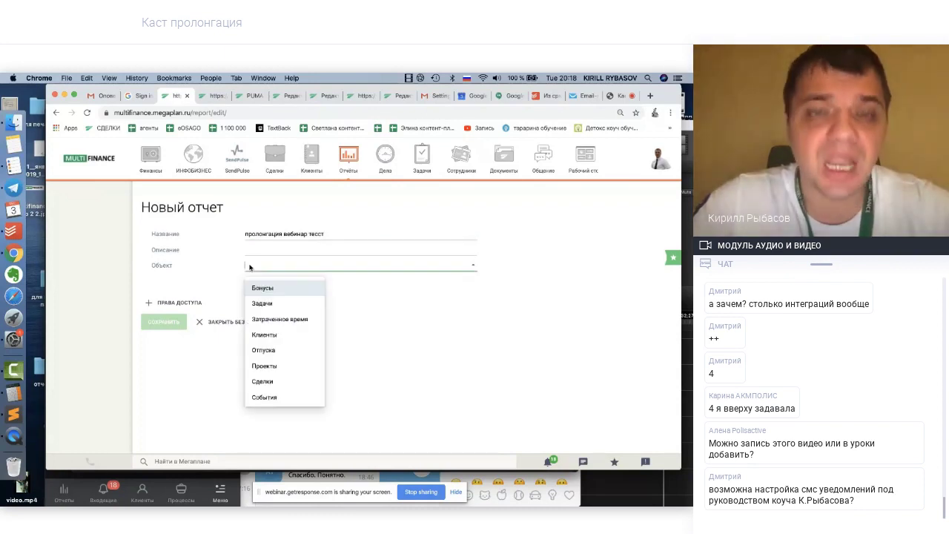
left_click(263, 381)
left_click(185, 349)
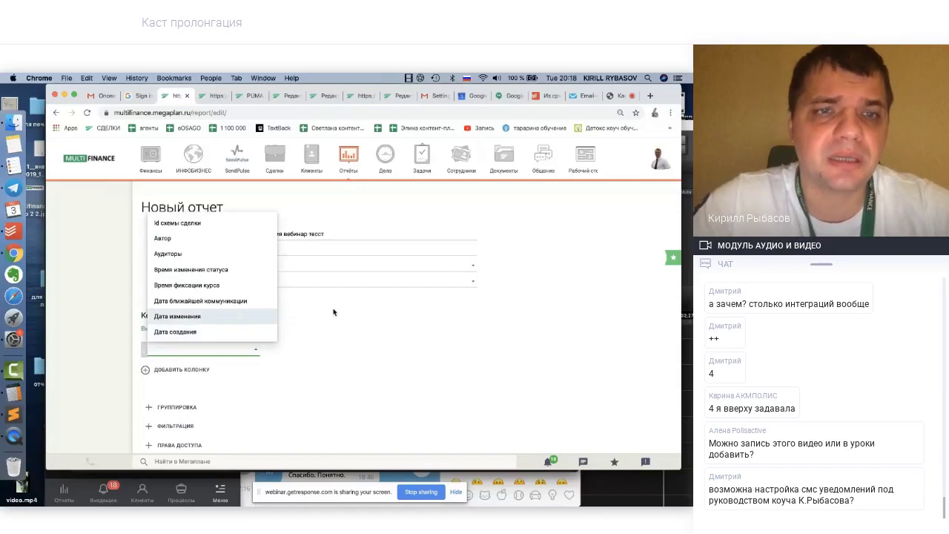
left_click(178, 346)
left_click(166, 347)
left_click(315, 295)
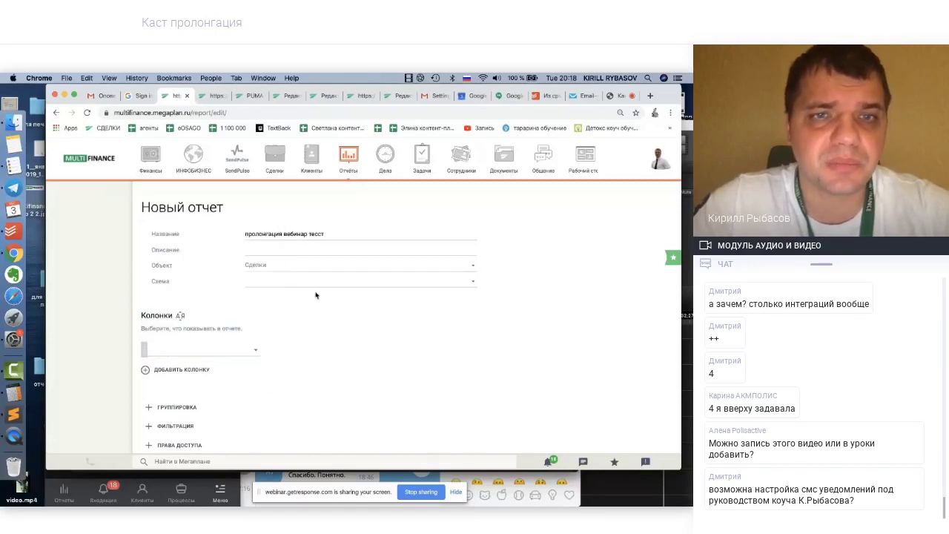
left_click(315, 282)
scroll(281, 369, "down", 5)
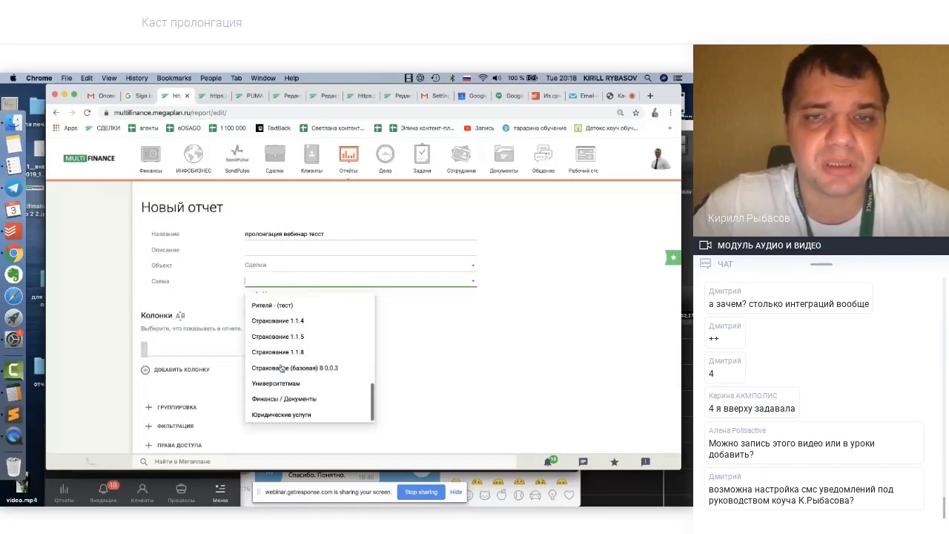
left_click(281, 368)
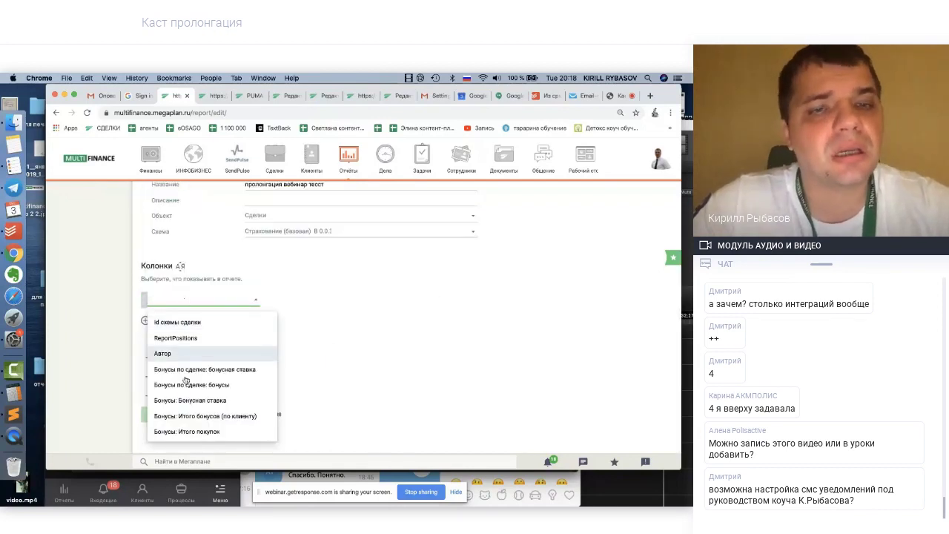
Add Дата окончания договора and Премия as the report's first two columns
scroll(188, 391, "down", 2)
scroll(188, 391, "down", 3)
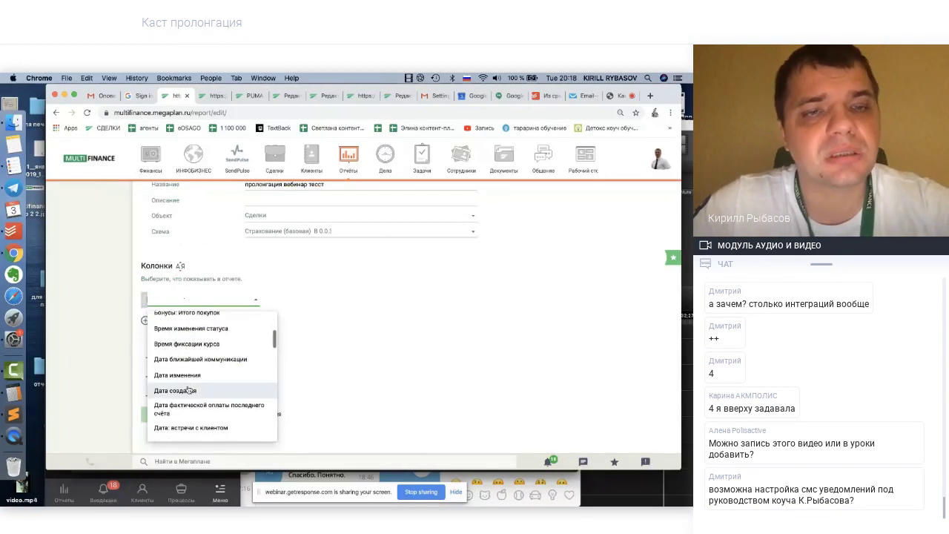
scroll(188, 391, "down", 2)
scroll(188, 391, "down", 1)
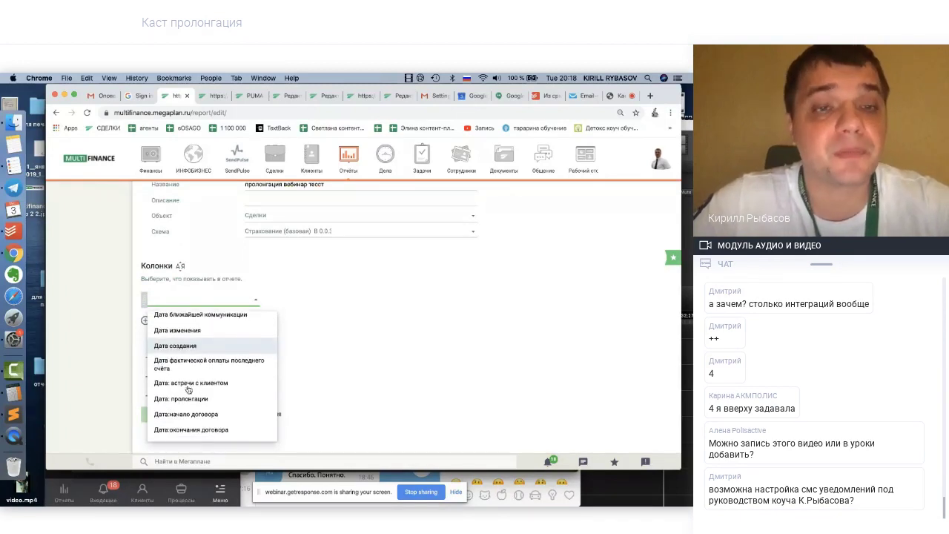
type("дата")
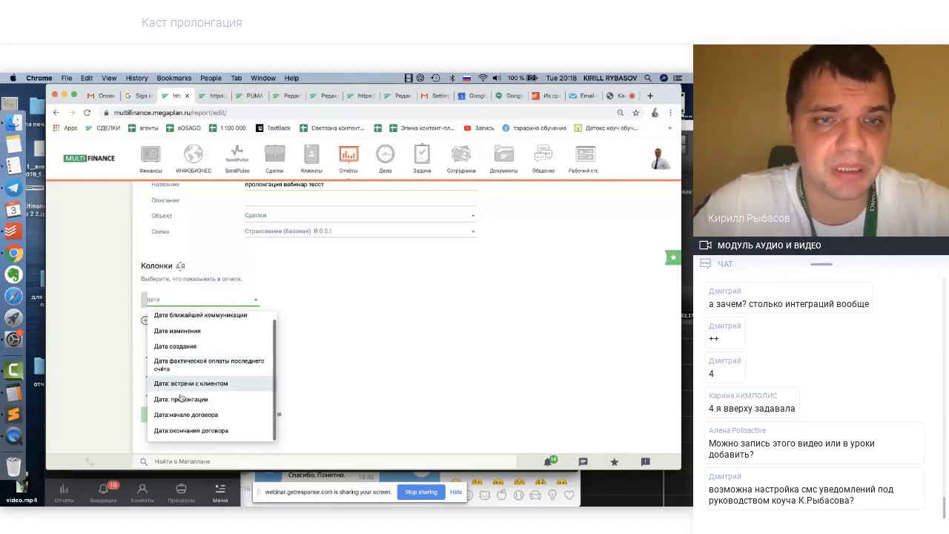
left_click(178, 432)
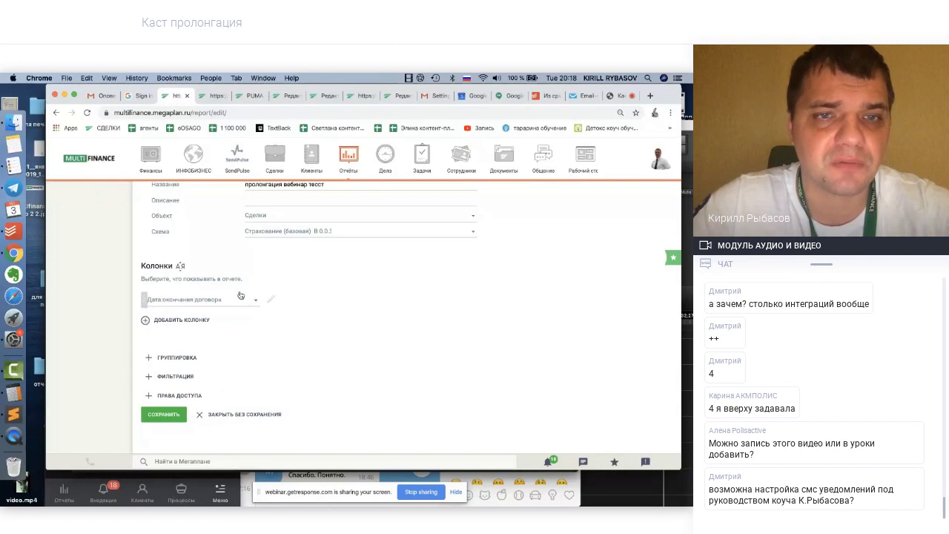
left_click(191, 321)
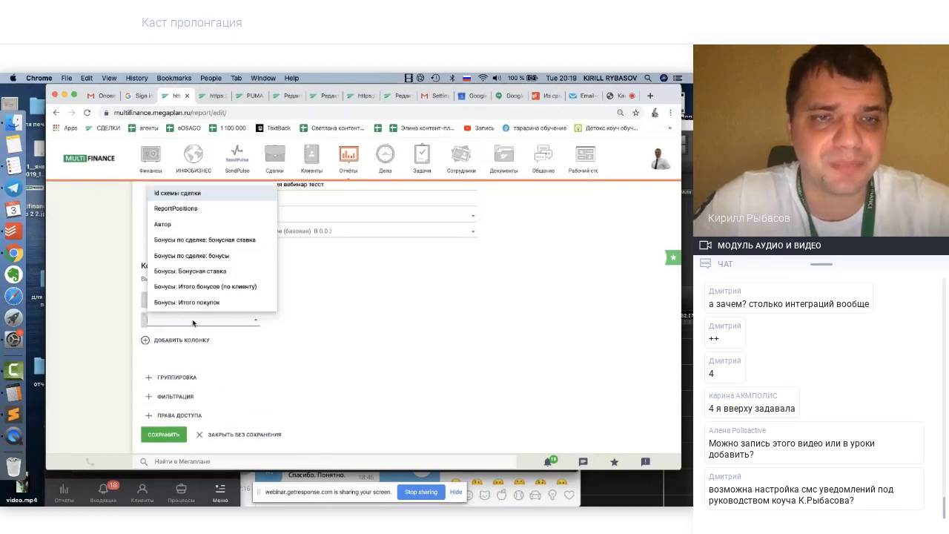
type("пре")
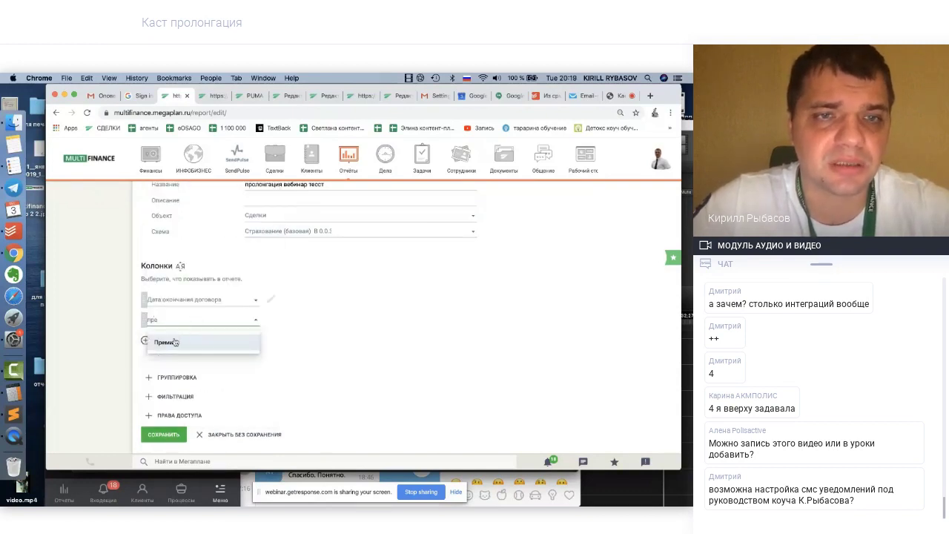
left_click(177, 341)
Add Страховая компания and Дата ближайшей коммуникации columns, then start a new grouping
left_click(172, 341)
type("с")
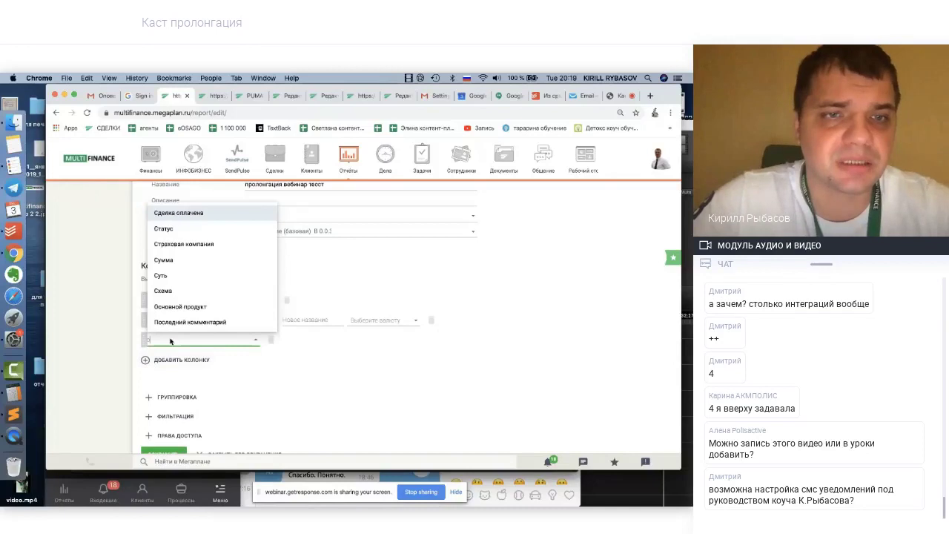
type("тр")
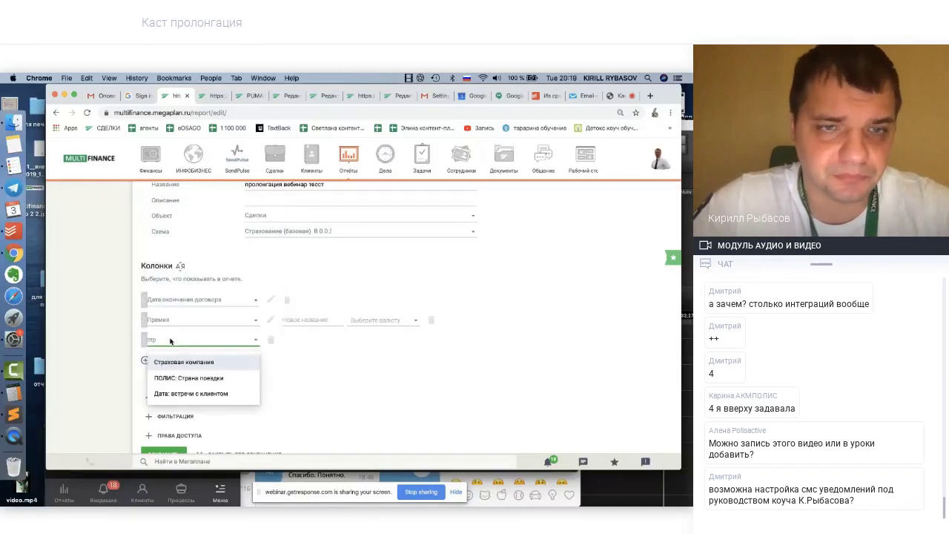
left_click(178, 361)
left_click(171, 360)
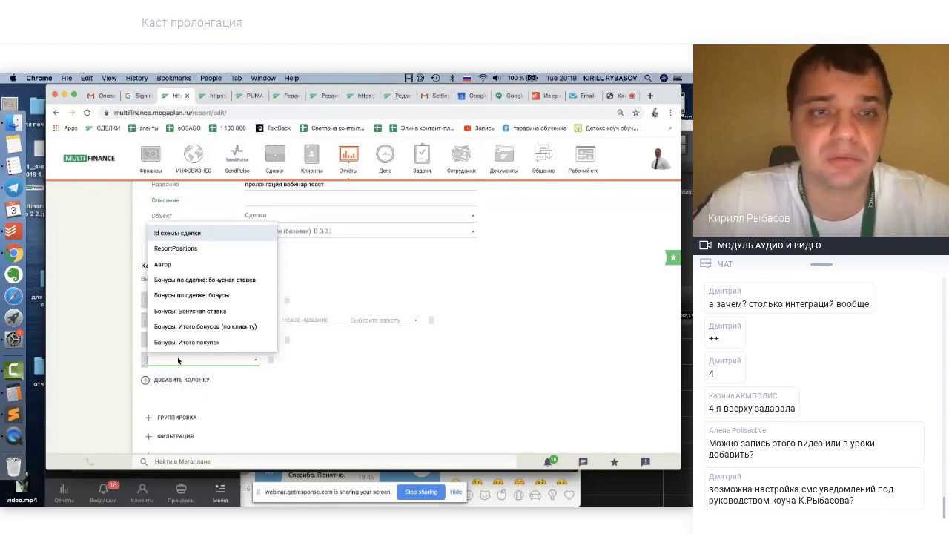
type("дата")
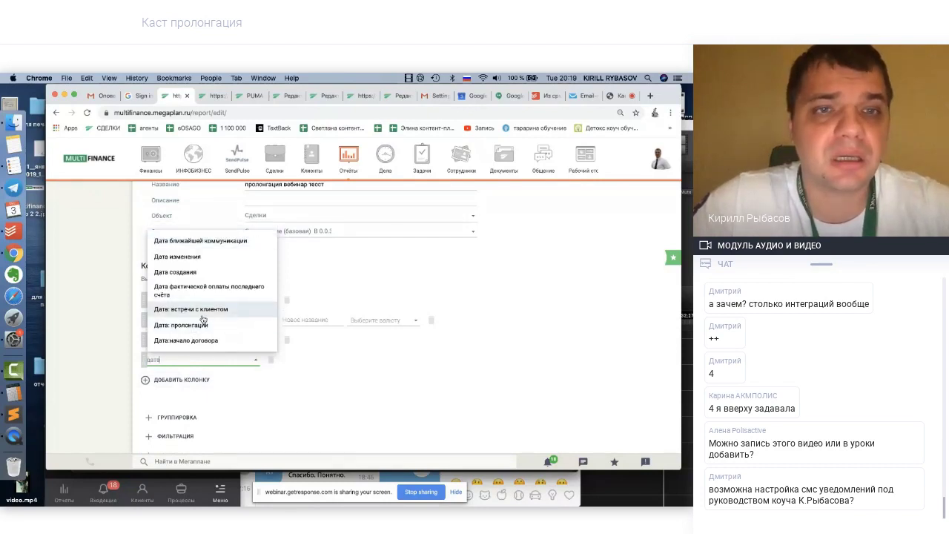
left_click(189, 241)
scroll(292, 375, "down", 2)
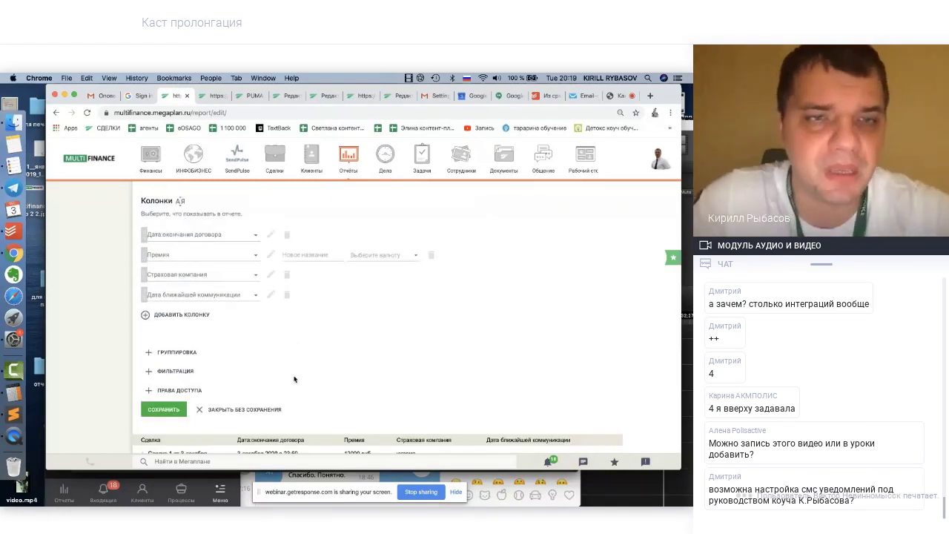
left_click(176, 359)
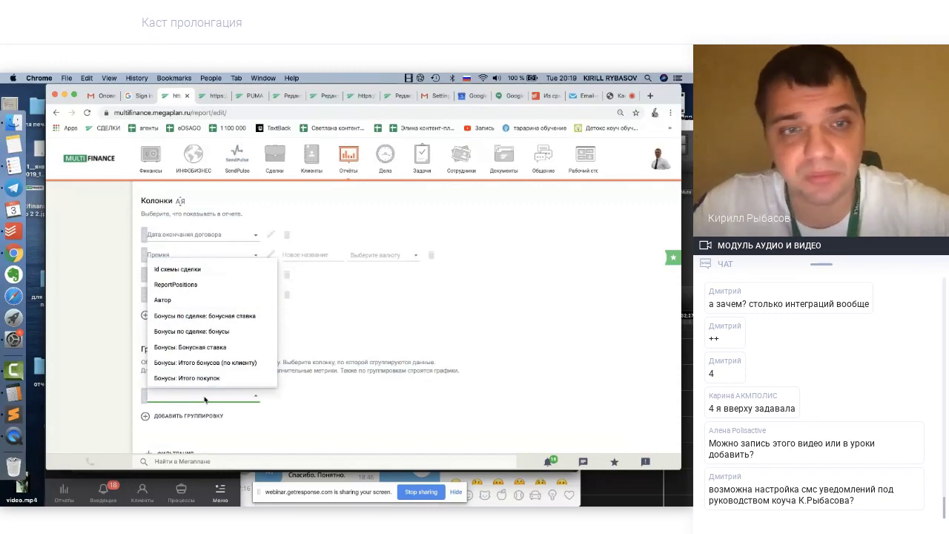
Group the report by Основной продукт with subtotals and collapsed groups
type("ос")
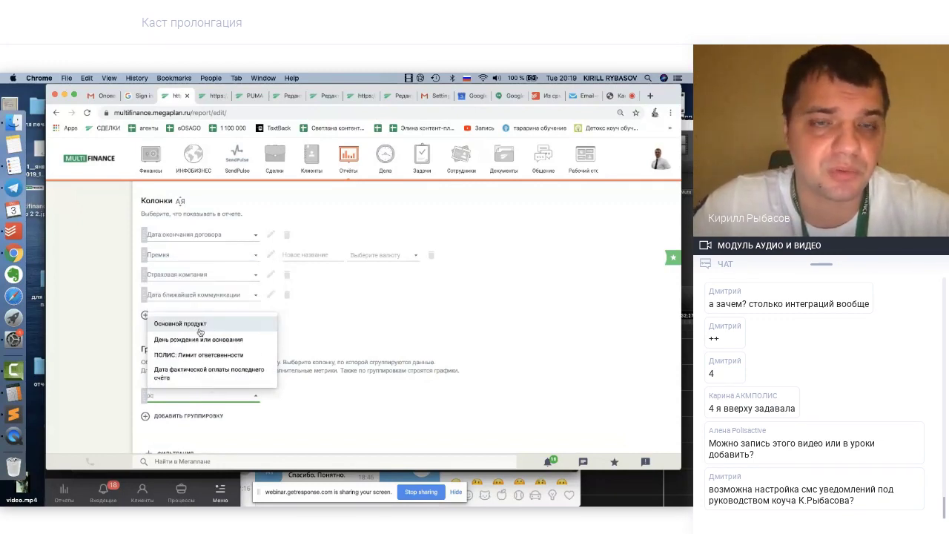
left_click(198, 327)
scroll(129, 361, "down", 2)
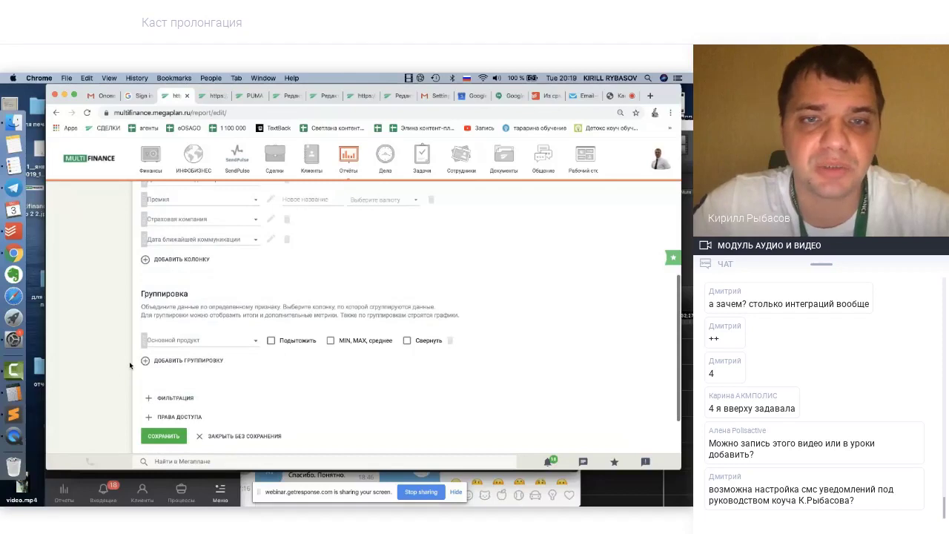
left_click(270, 341)
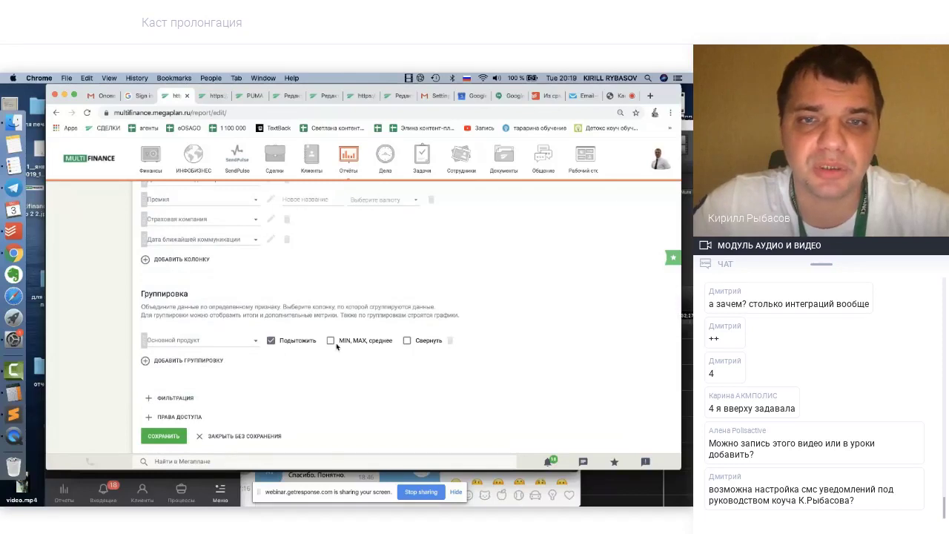
left_click(408, 341)
Filter the report on Дата: пролонгации for the next year and save it
scroll(308, 375, "down", 2)
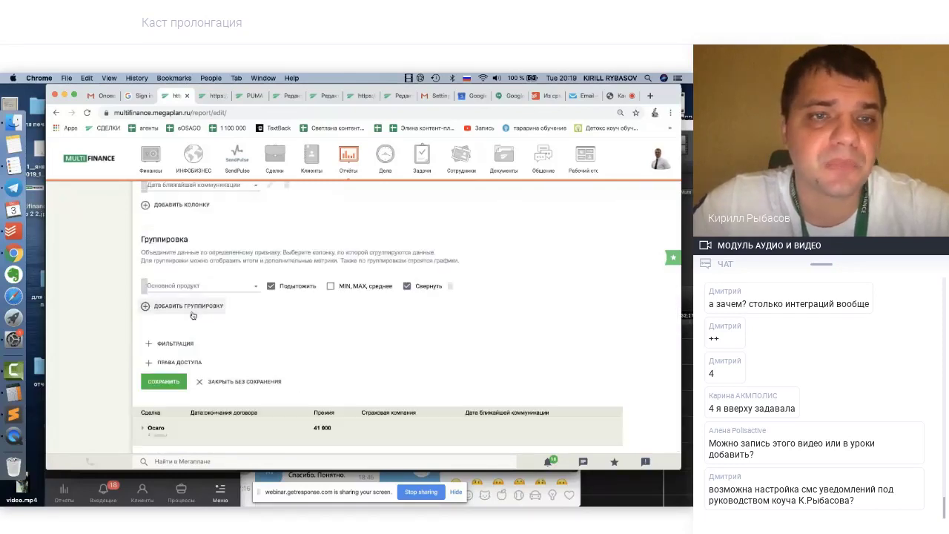
left_click(173, 344)
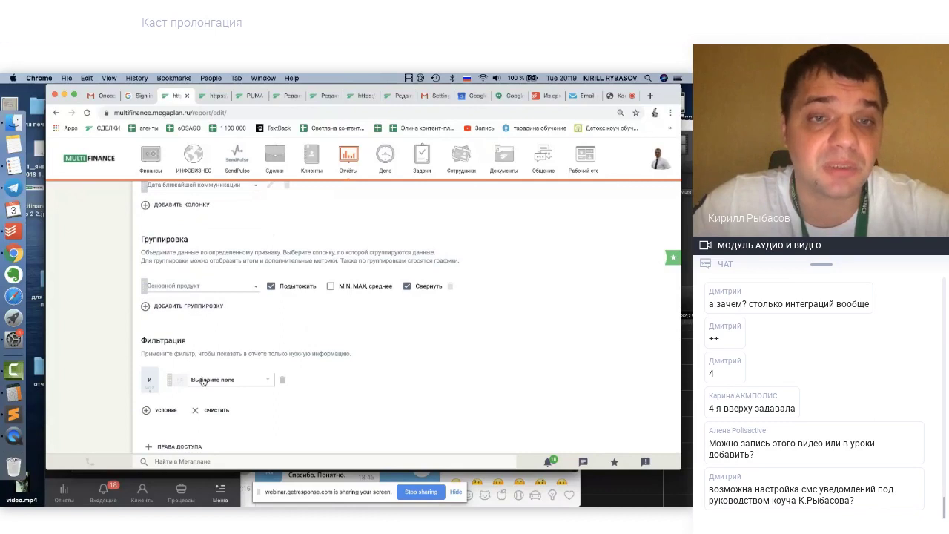
scroll(210, 304, "down", 3)
left_click(209, 284)
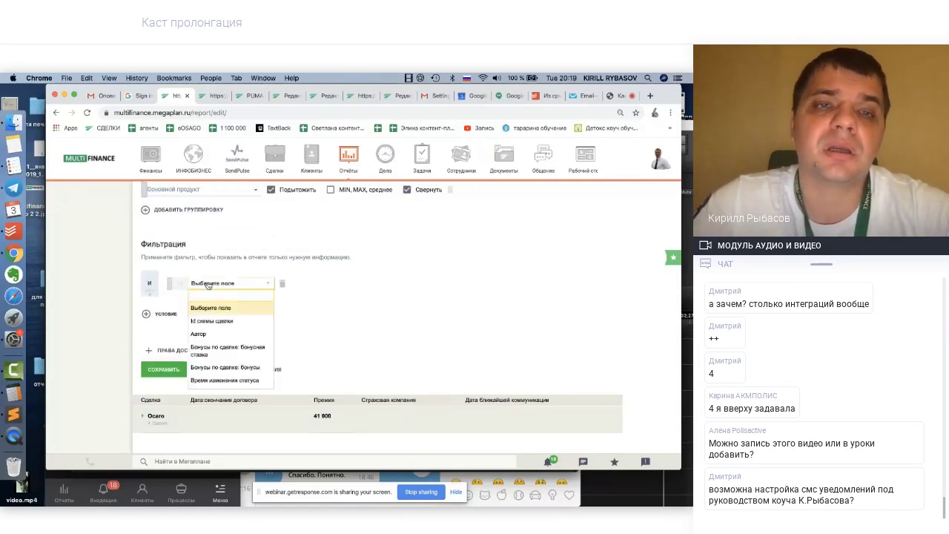
type("дата")
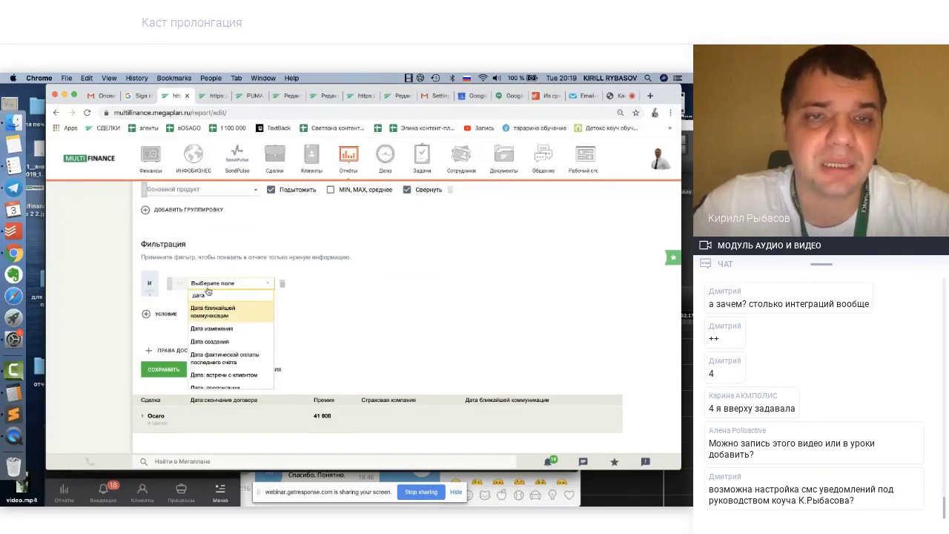
scroll(214, 330, "down", 2)
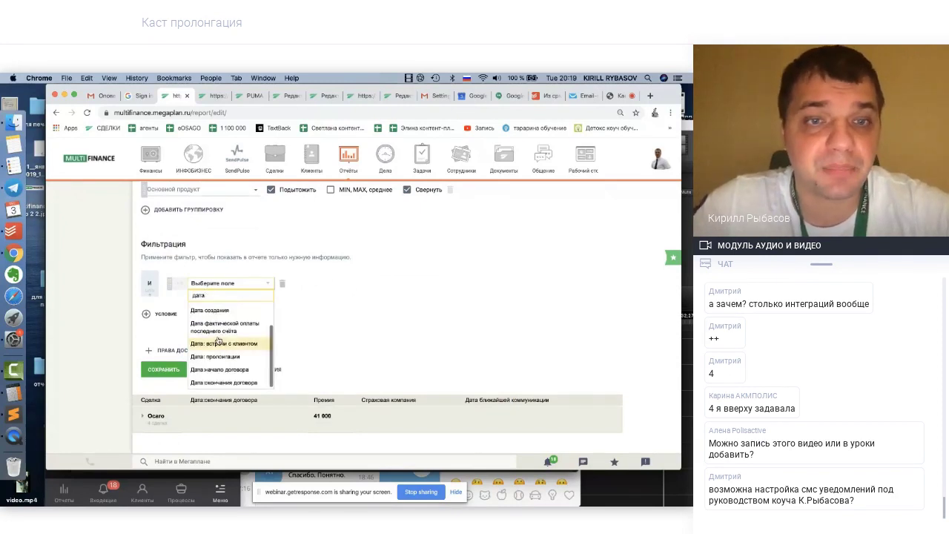
left_click(215, 356)
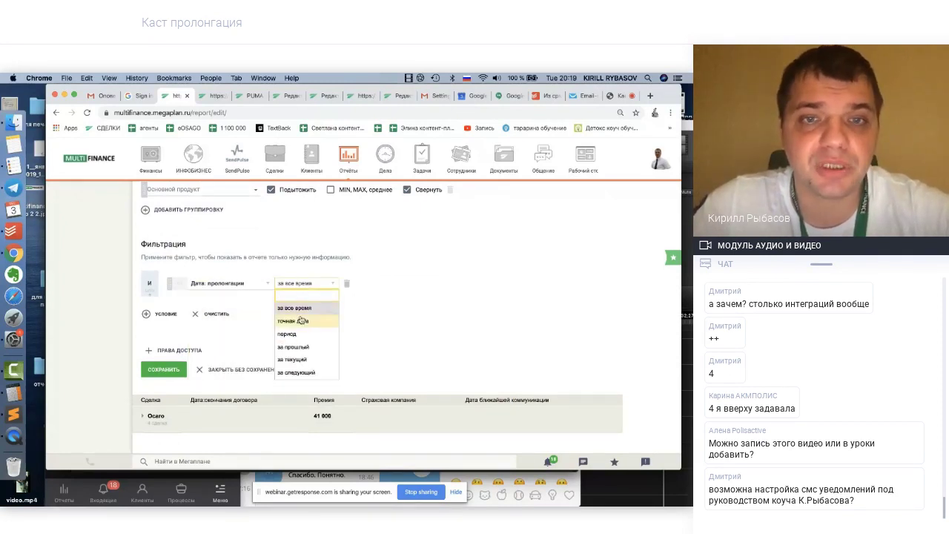
left_click(295, 373)
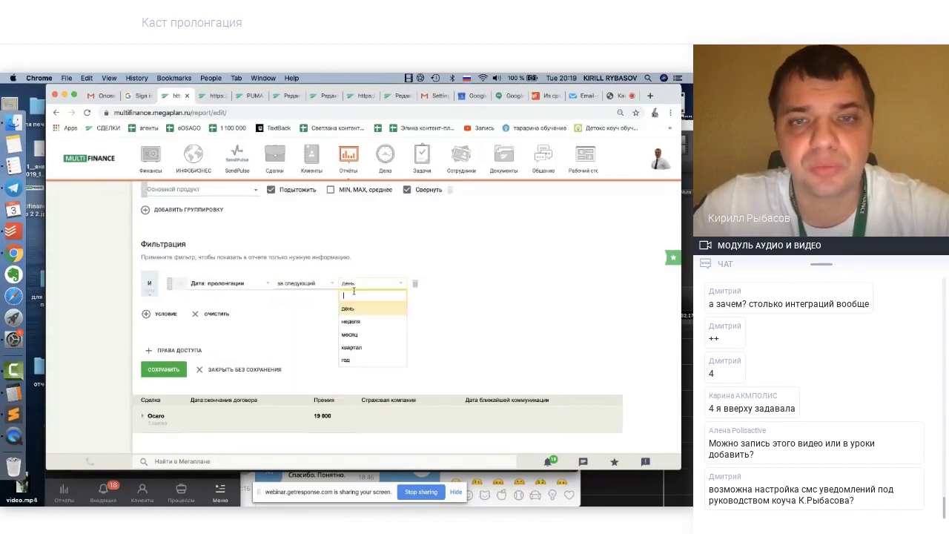
left_click(350, 360)
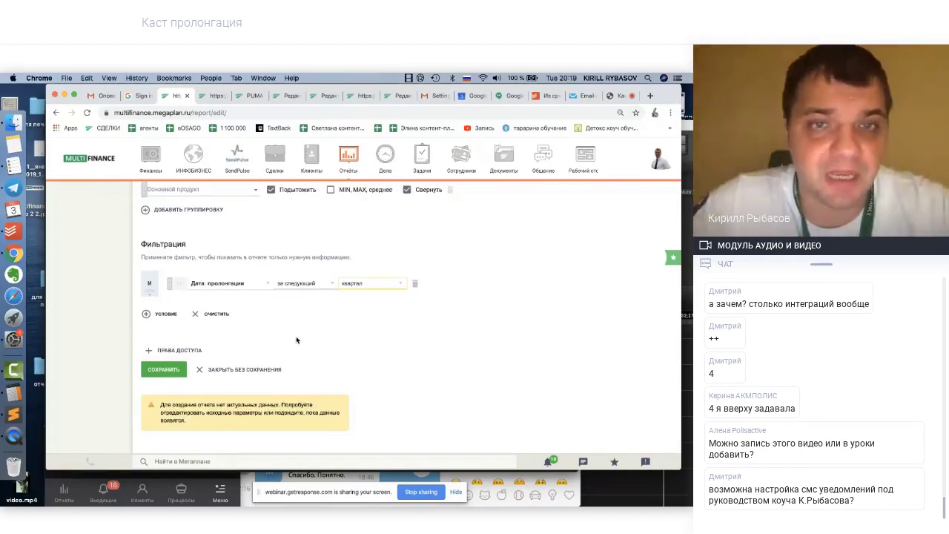
scroll(297, 340, "up", 2)
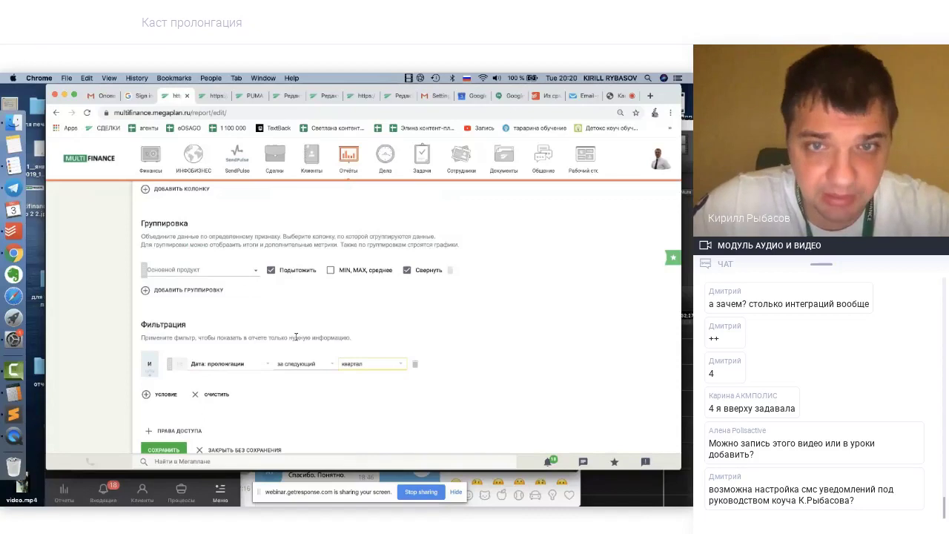
left_click(372, 365)
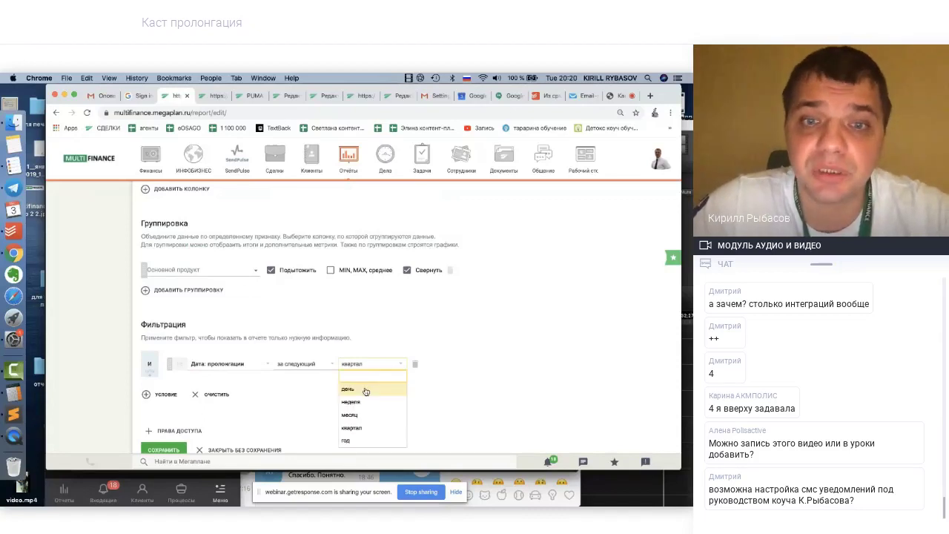
left_click(357, 442)
scroll(322, 388, "down", 3)
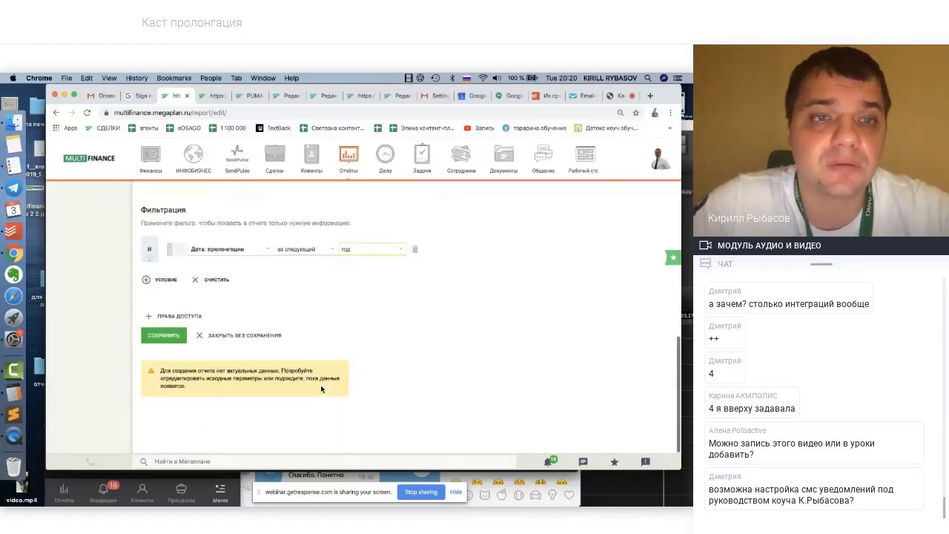
left_click(166, 338)
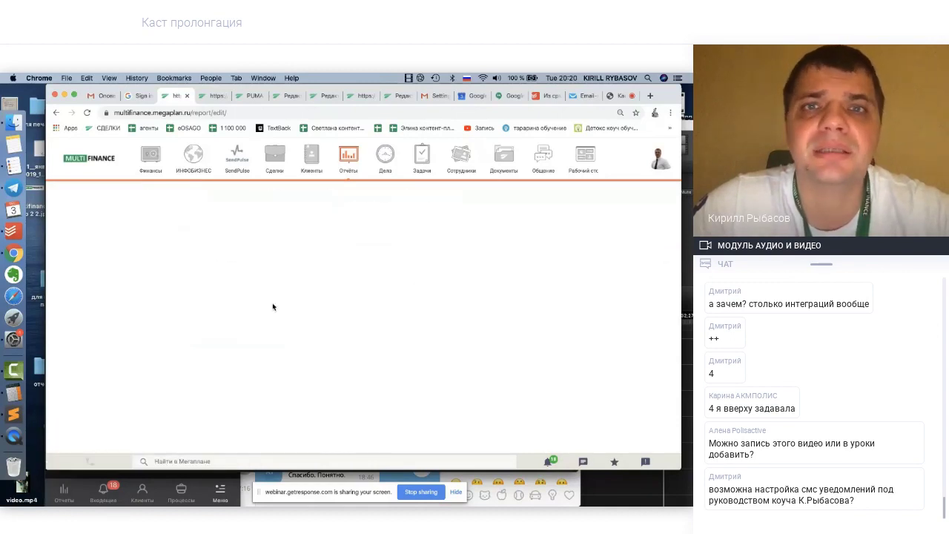
Browse the PUMA TEST client card's full deal list and the scenario page
left_click(250, 96)
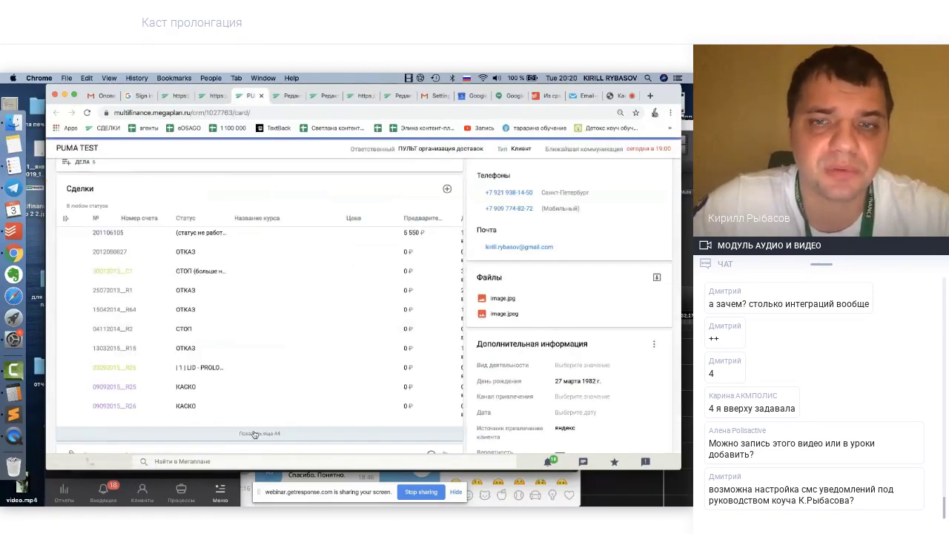
left_click(254, 434)
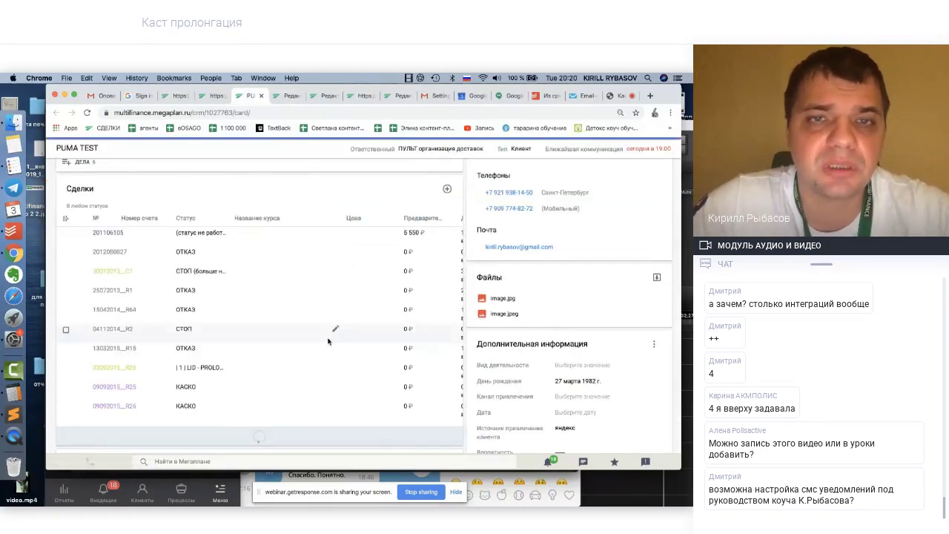
scroll(329, 340, "down", 10)
scroll(328, 340, "down", 3)
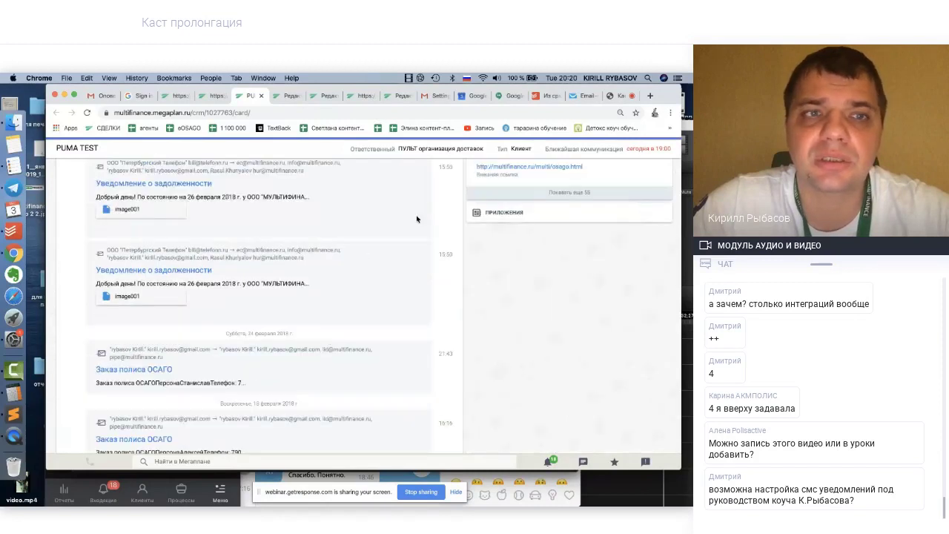
left_click(401, 95)
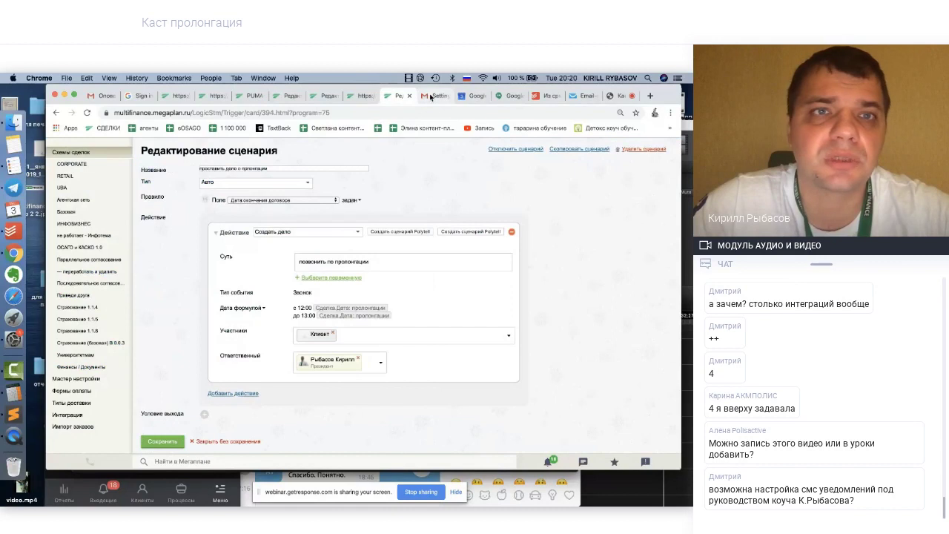
left_click(431, 95)
Close the calendar tab and expand the Осаго group in the saved report
left_click(178, 95)
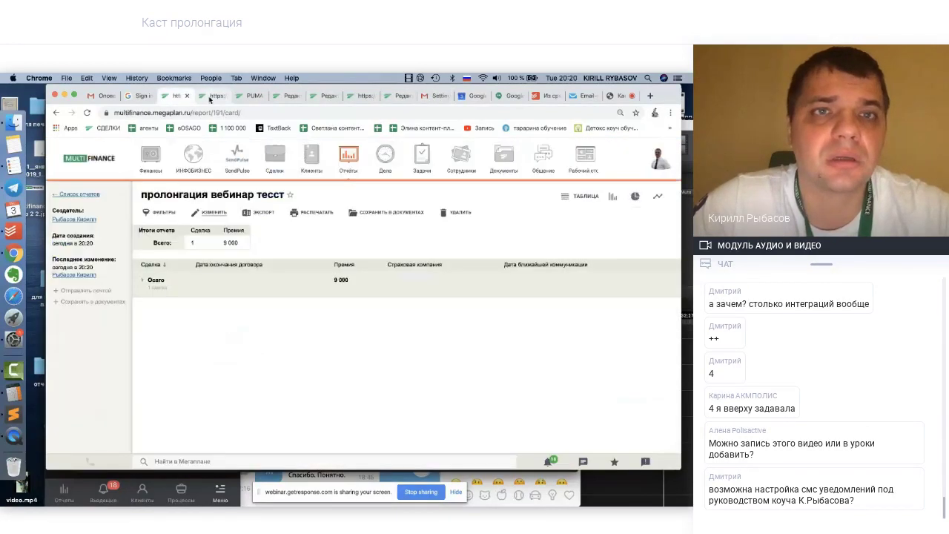
left_click(252, 96)
scroll(253, 275, "down", 15)
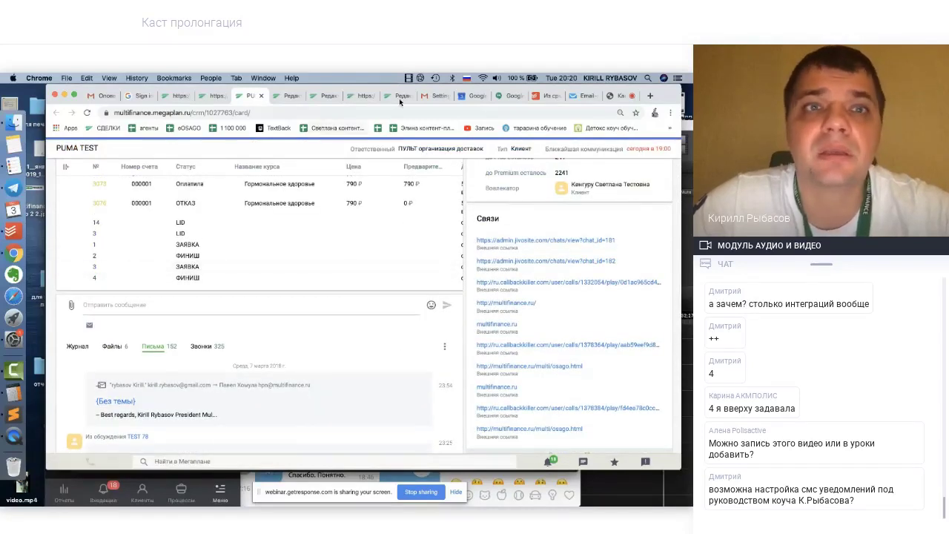
left_click(217, 97)
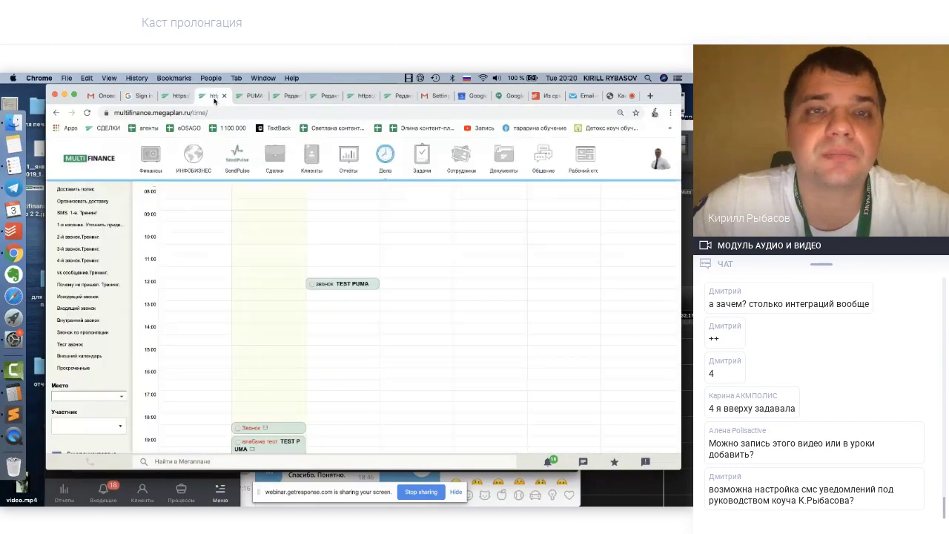
left_click(224, 98)
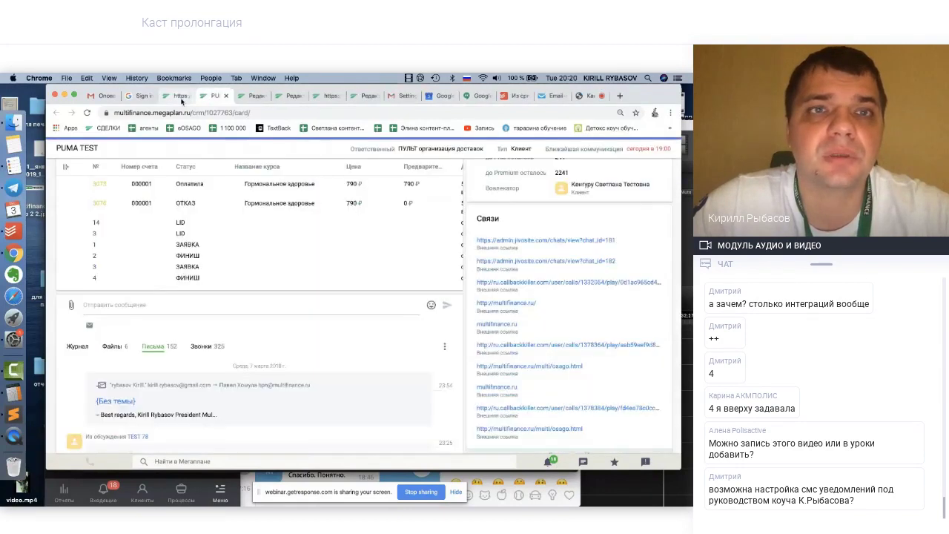
left_click(186, 96)
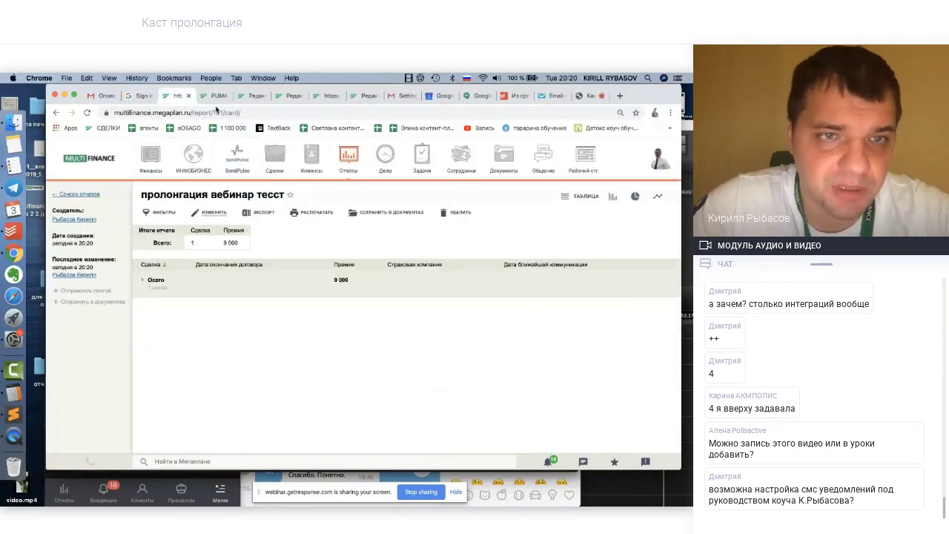
left_click(152, 280)
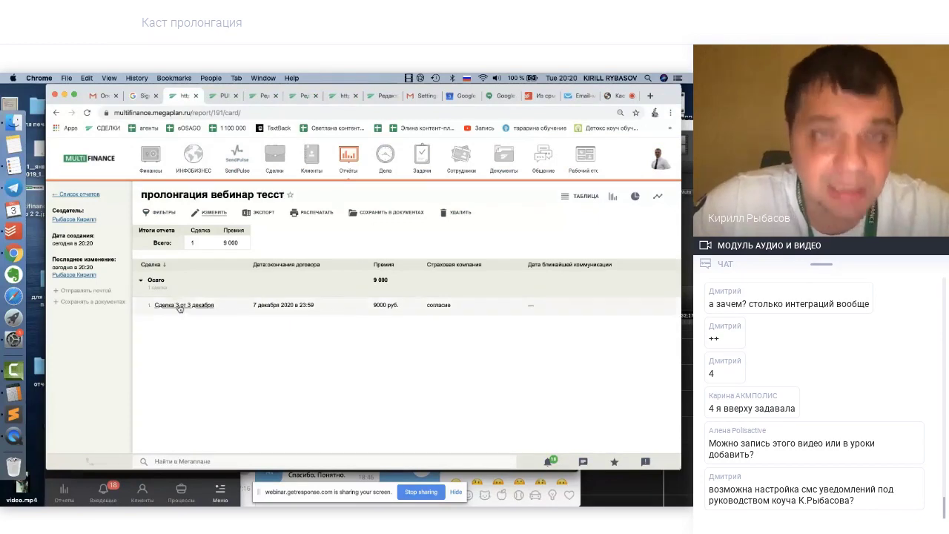
Change deal '4. 4 с PUMA TEST' prolongation date from 3 December 2019 to 17 April 2020
left_click(221, 96)
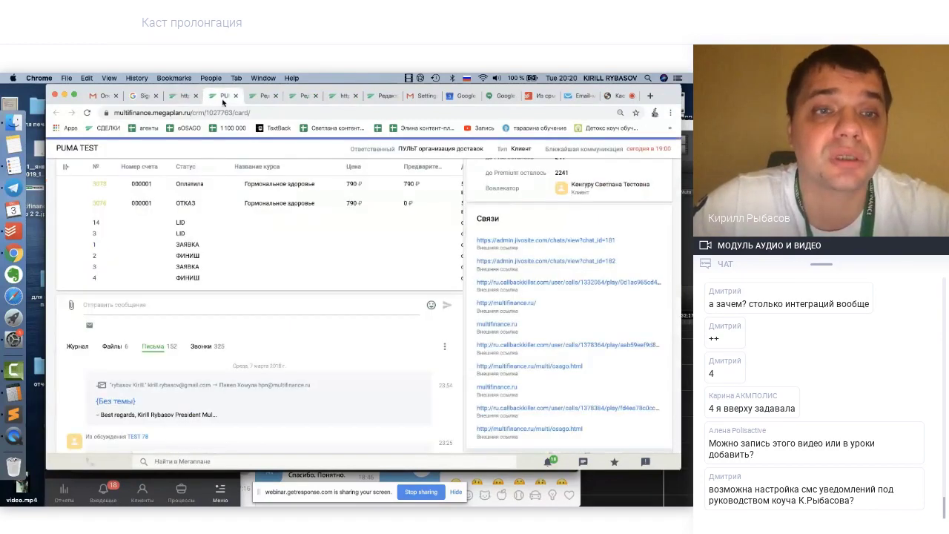
left_click(97, 279)
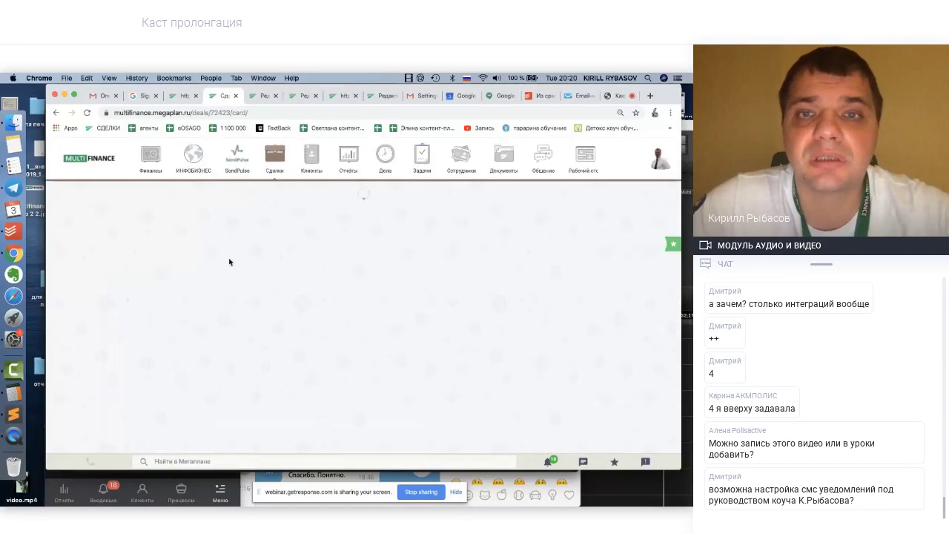
scroll(448, 315, "down", 2)
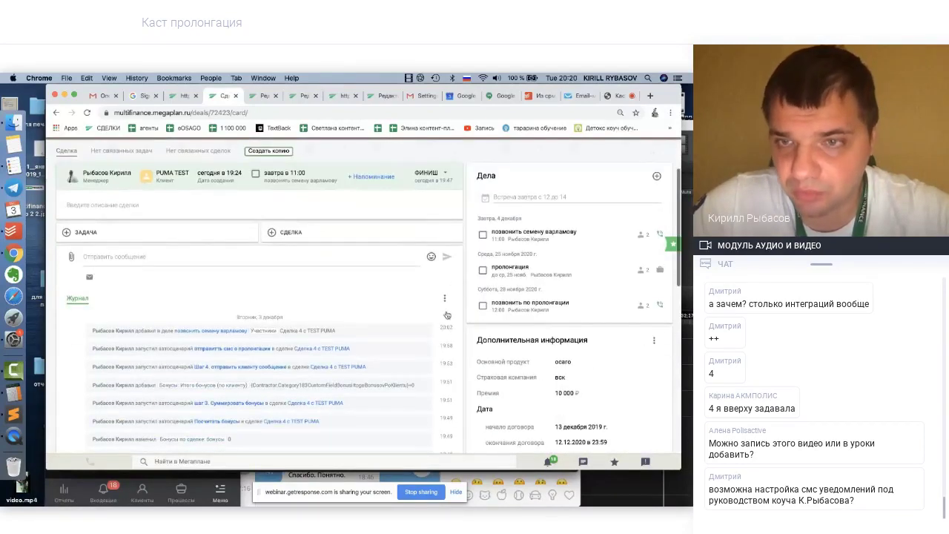
scroll(447, 315, "down", 3)
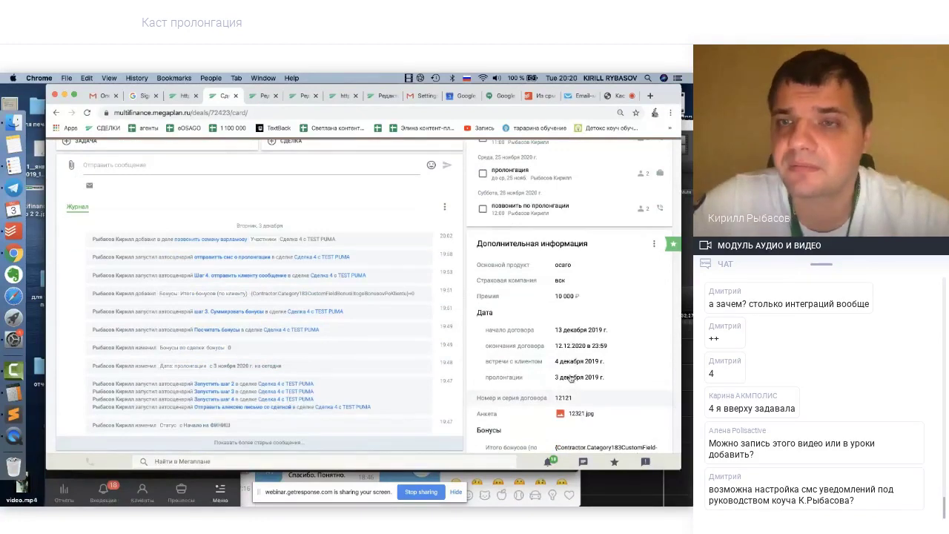
left_click(571, 378)
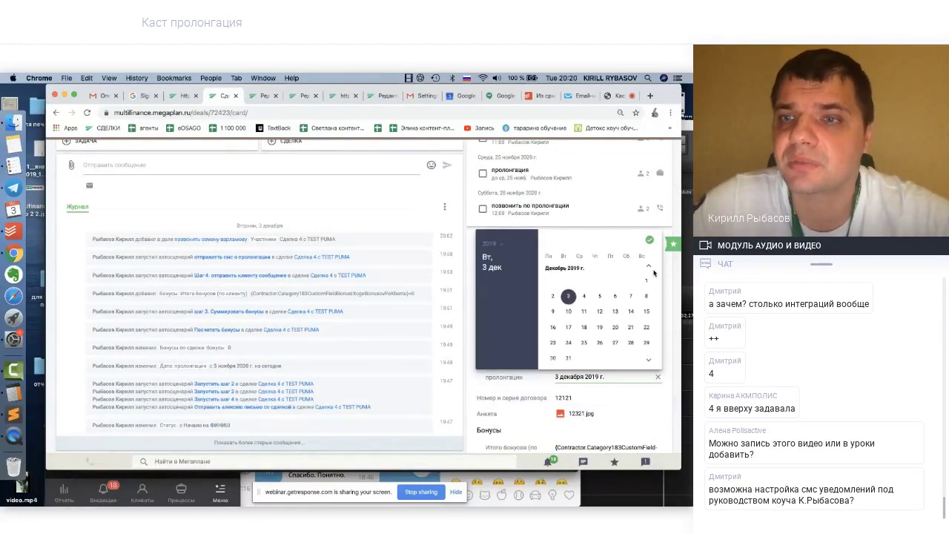
left_click(649, 360)
left_click(649, 360)
left_click(649, 360)
left_click(649, 360)
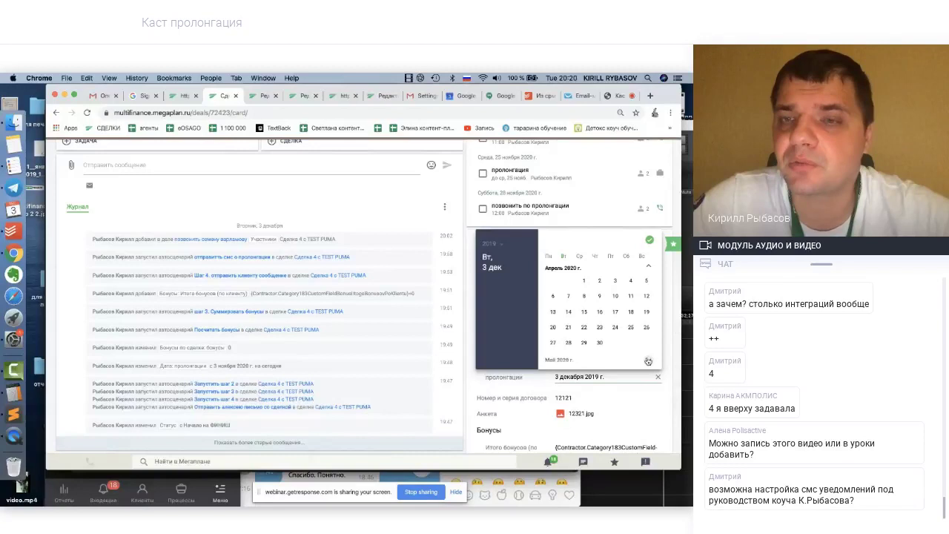
left_click(613, 313)
left_click(650, 240)
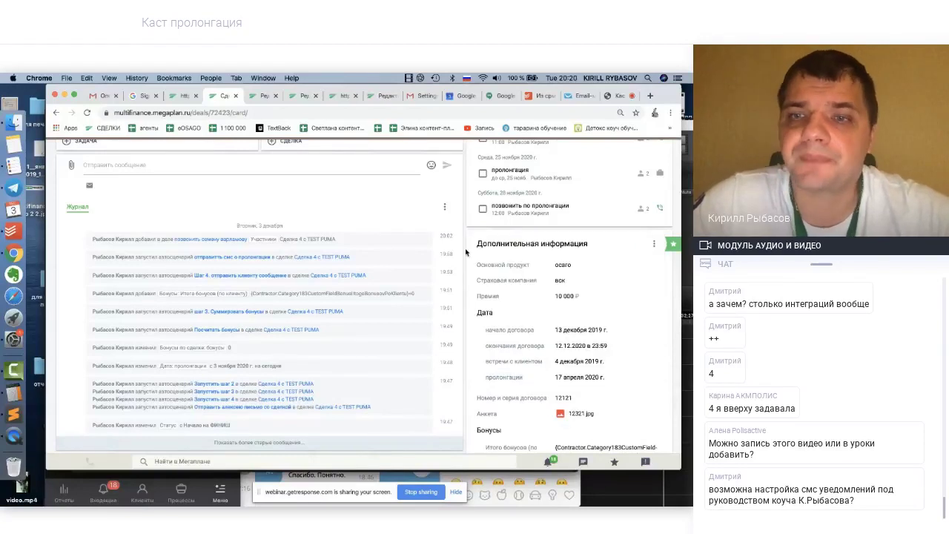
scroll(466, 252, "up", 2)
scroll(466, 252, "up", 3)
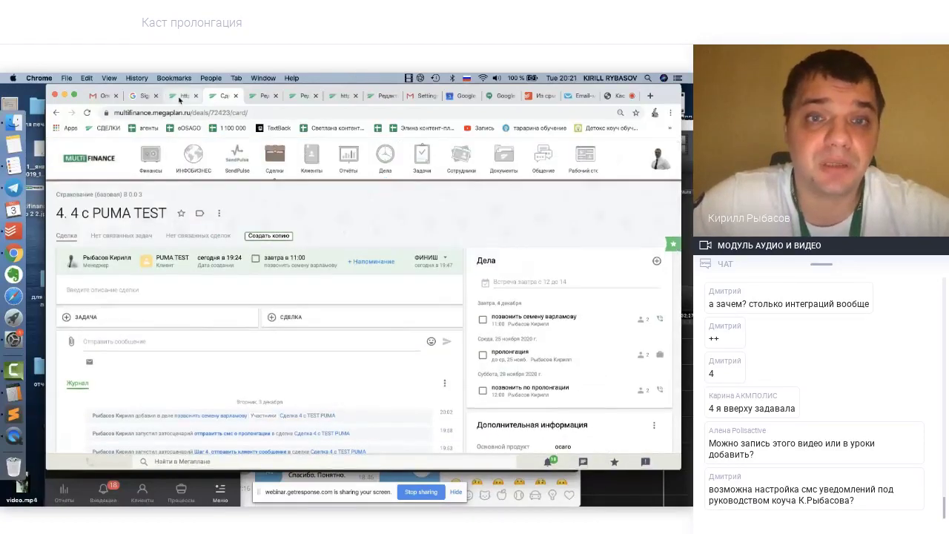
Reload the report to show Сделка 3 and 4 under Осаго totalling 19 000 premium
left_click(180, 96)
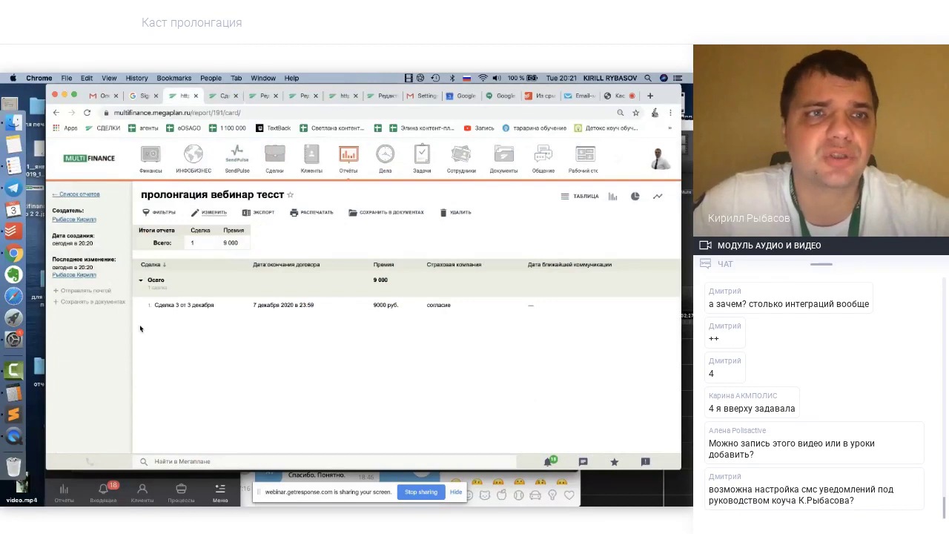
left_click(88, 112)
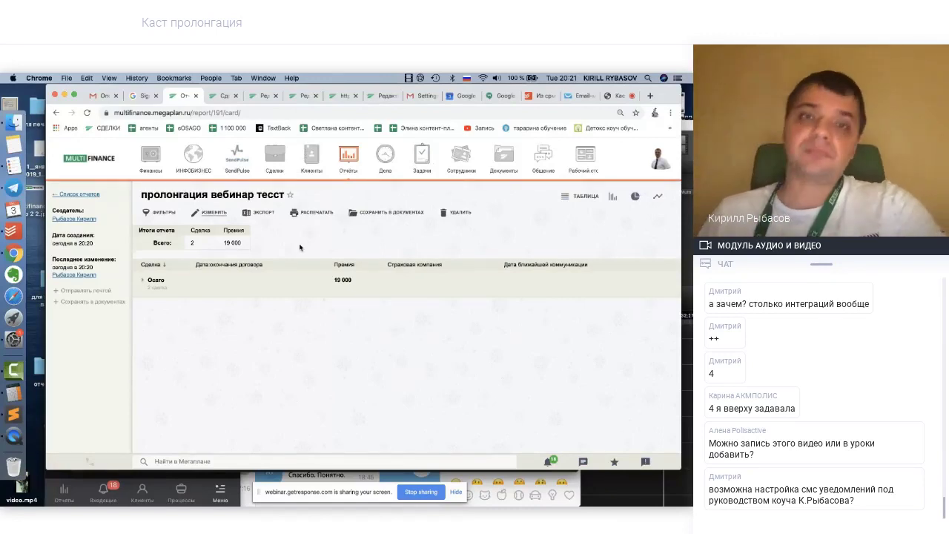
double_click(341, 281)
left_click(350, 282)
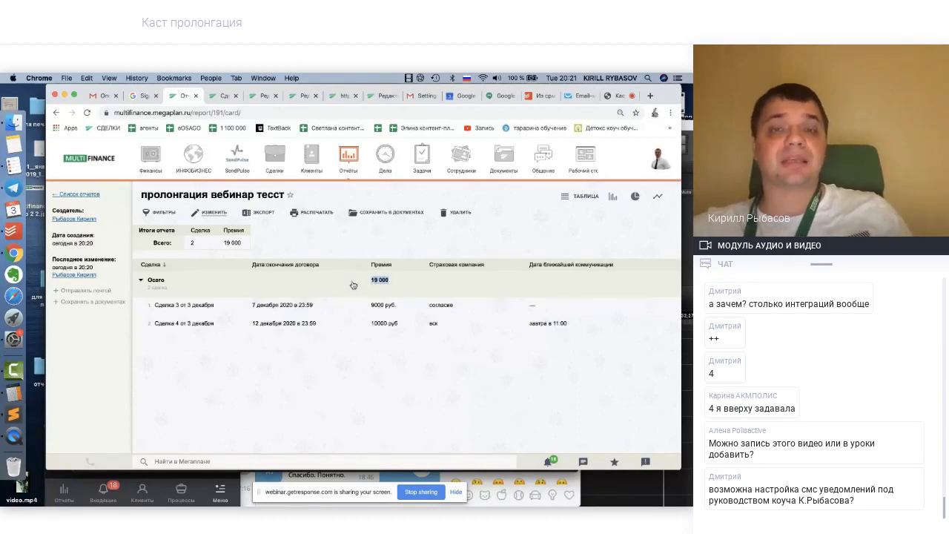
left_click(141, 280)
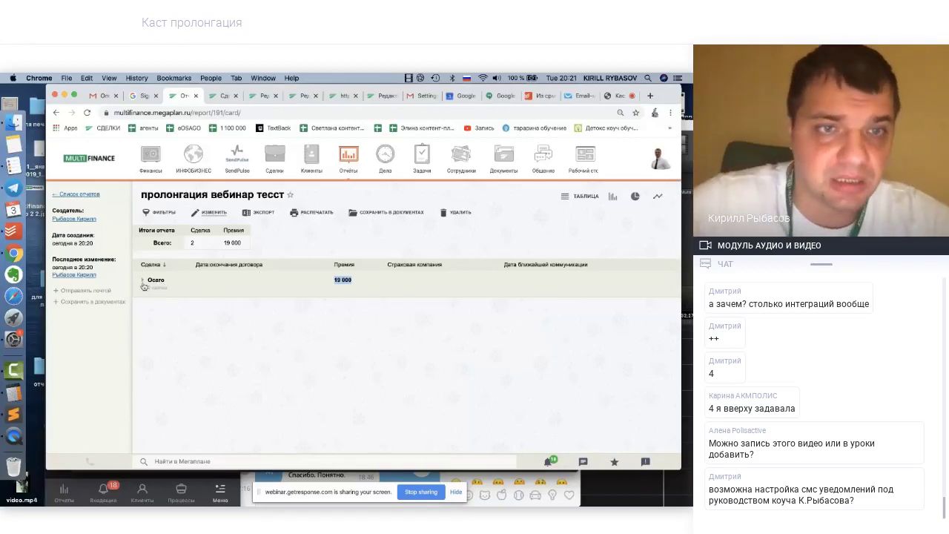
left_click(142, 282)
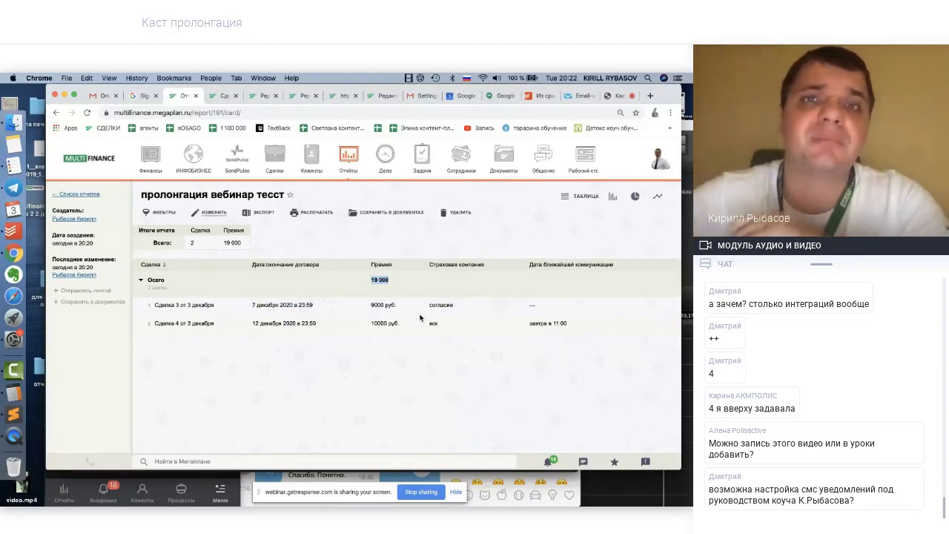
left_click(221, 96)
scroll(501, 358, "down", 10)
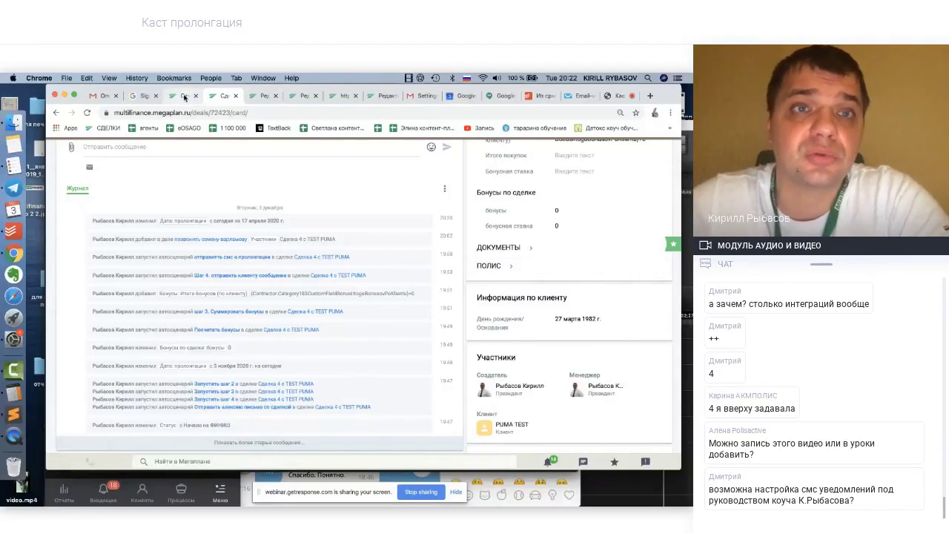
left_click(185, 97)
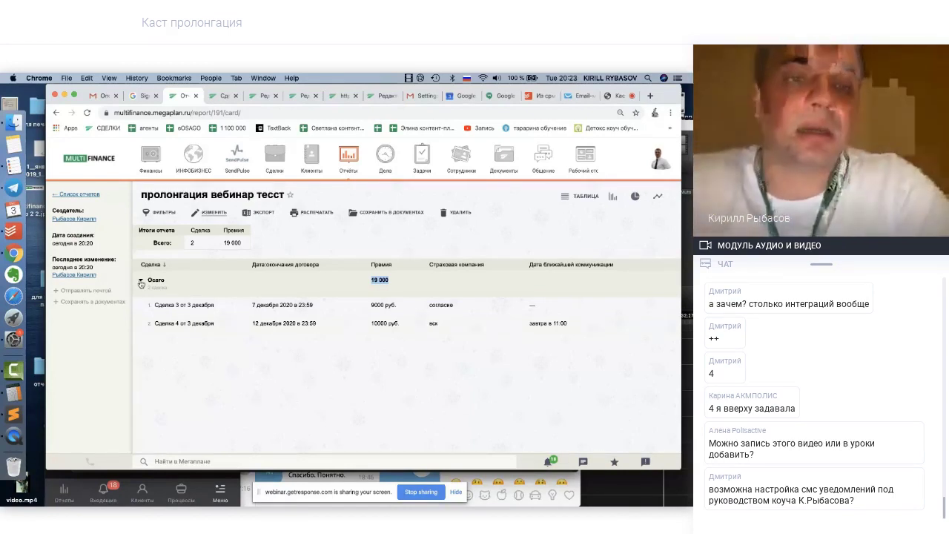
left_click(140, 281)
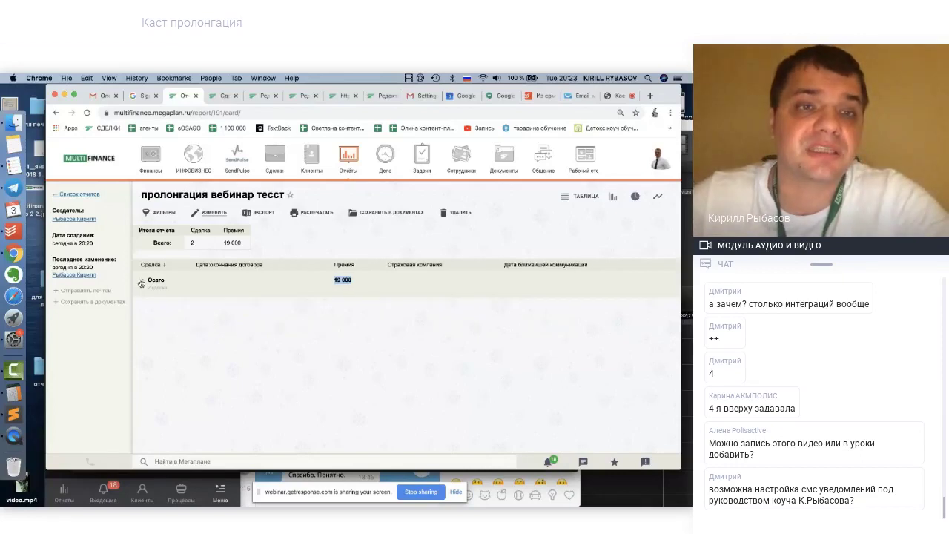
left_click(141, 282)
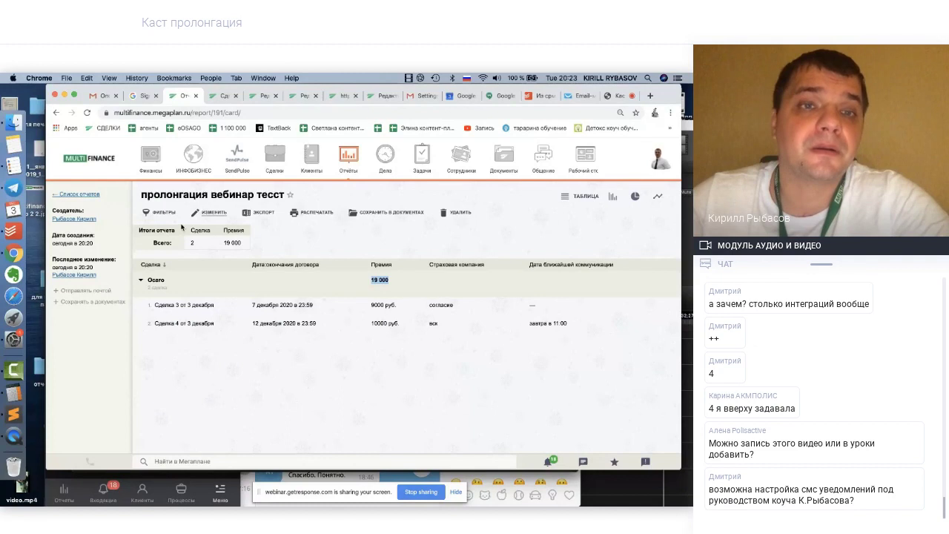
Edit the report and delete its Основной продукт grouping
left_click(208, 213)
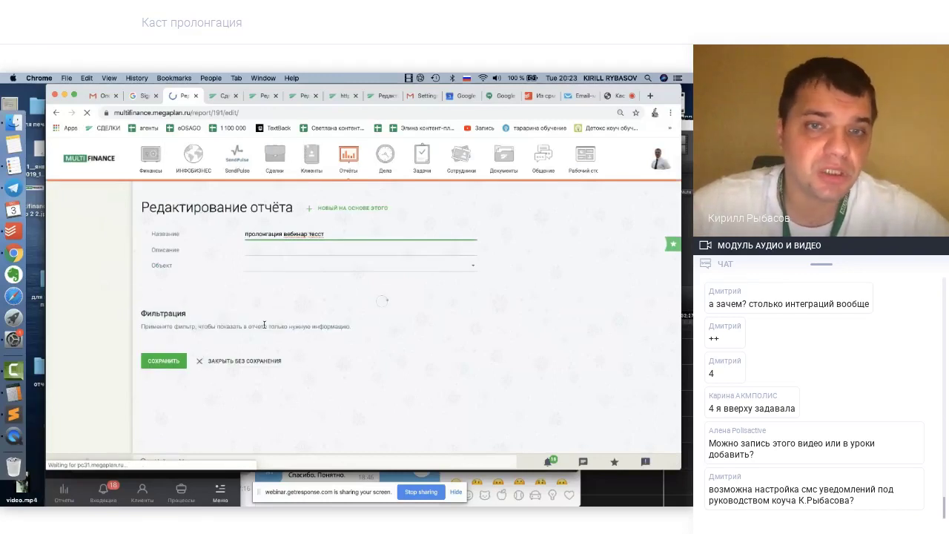
scroll(264, 325, "down", 5)
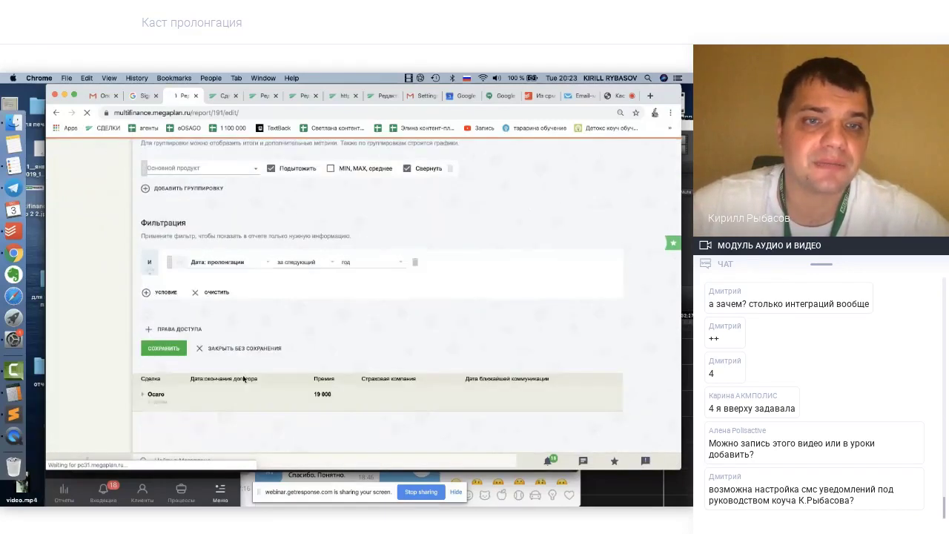
scroll(272, 235, "up", 1)
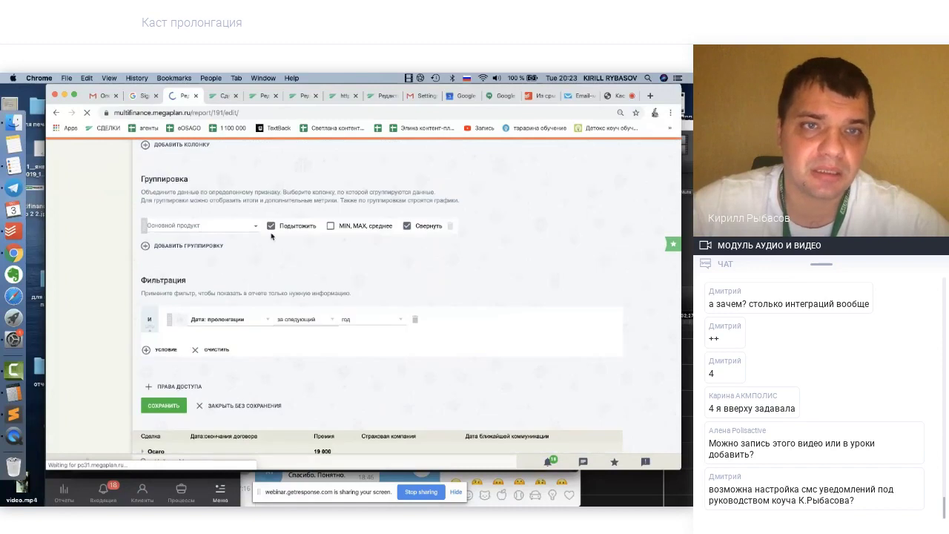
left_click(450, 225)
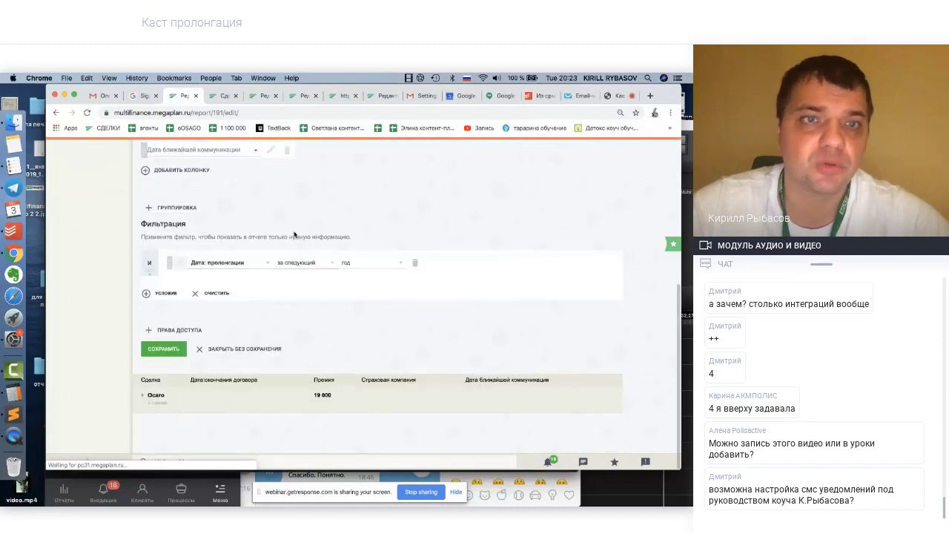
scroll(222, 253, "up", 1)
Group by Страховая компания with min, average and max subtotals, save, and return to the webinar
left_click(184, 276)
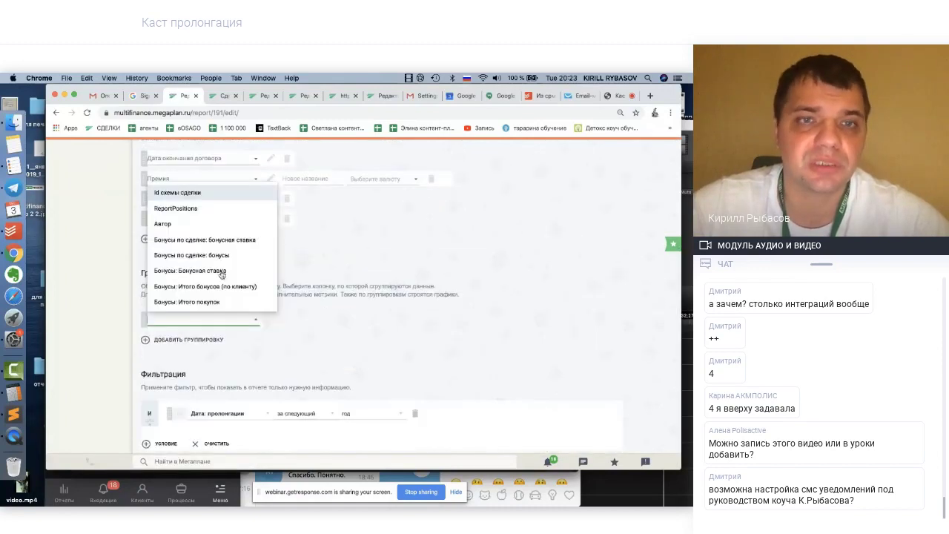
type("с")
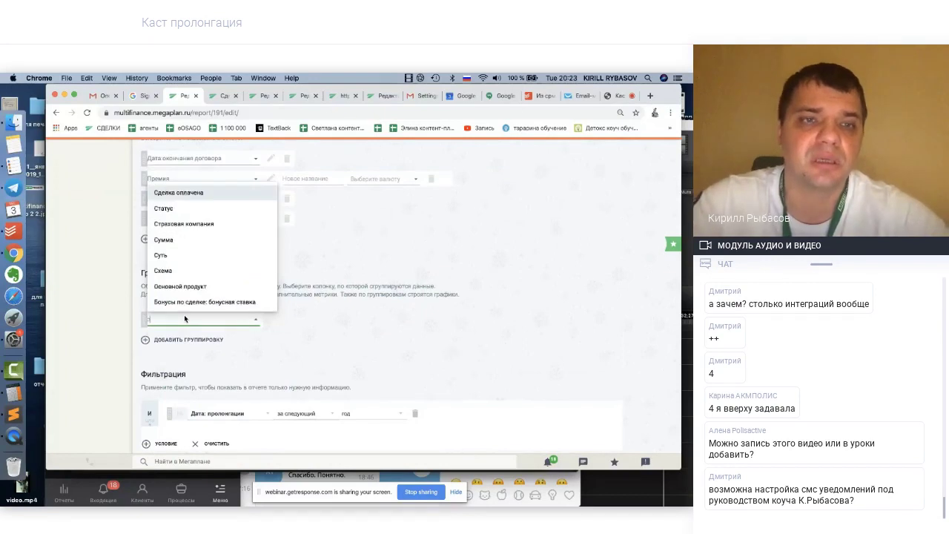
key("BackSpace")
type("вс")
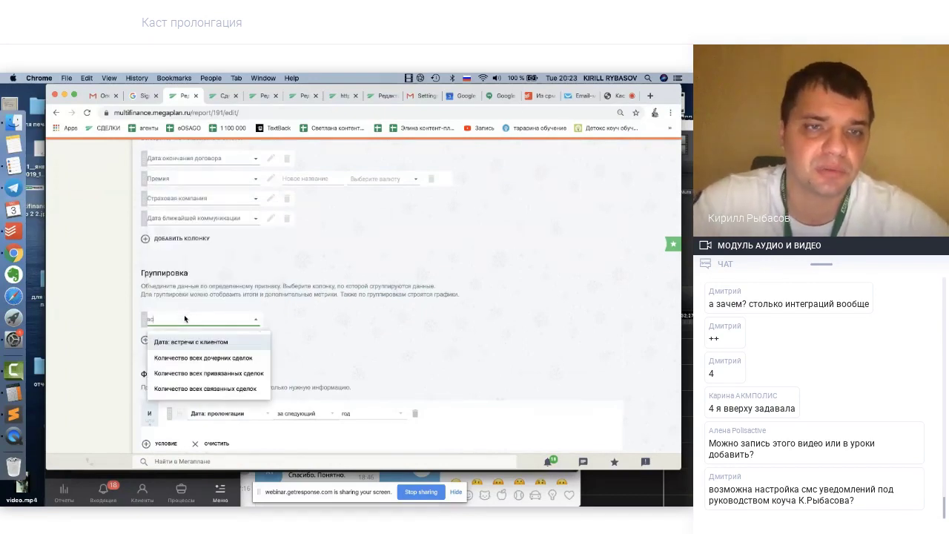
key("BackSpace")
key("BackSpace")
type("стра")
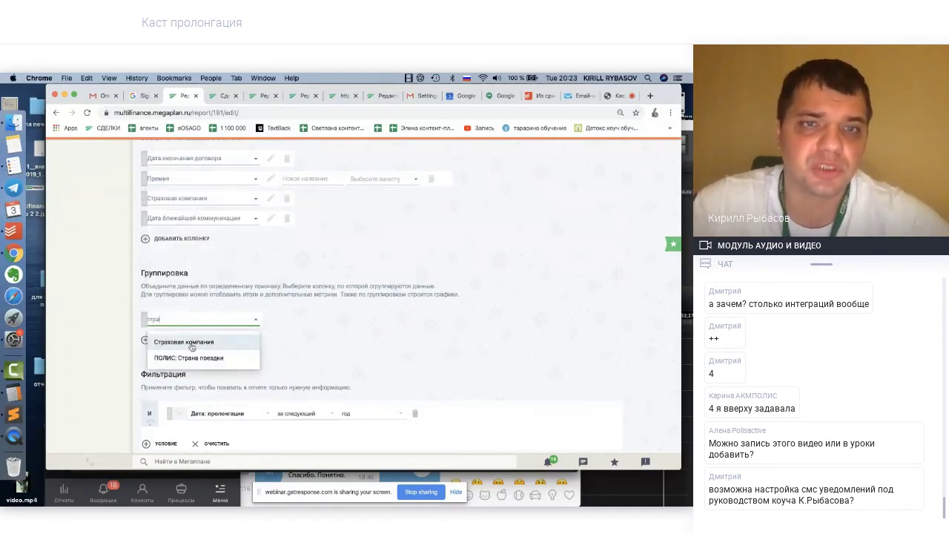
left_click(191, 347)
left_click(271, 320)
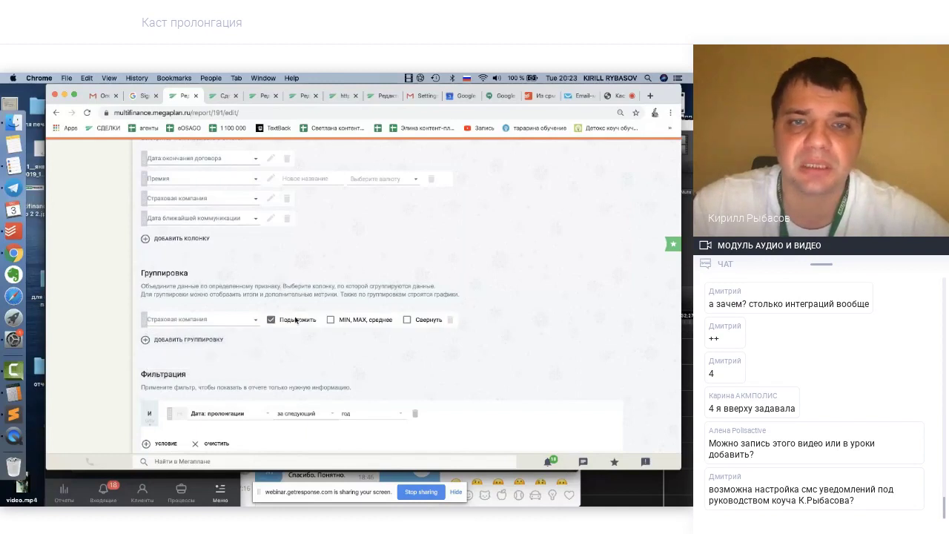
scroll(354, 343, "down", 5)
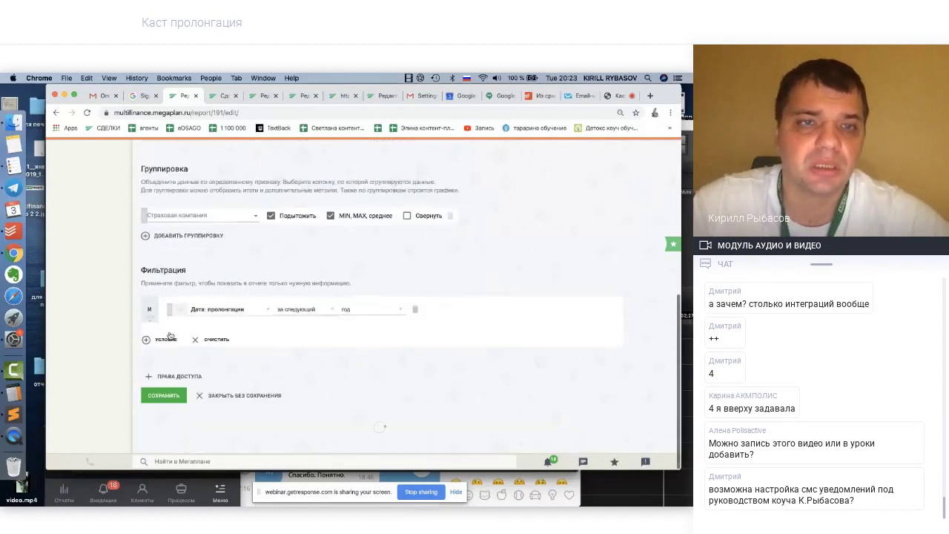
left_click(167, 316)
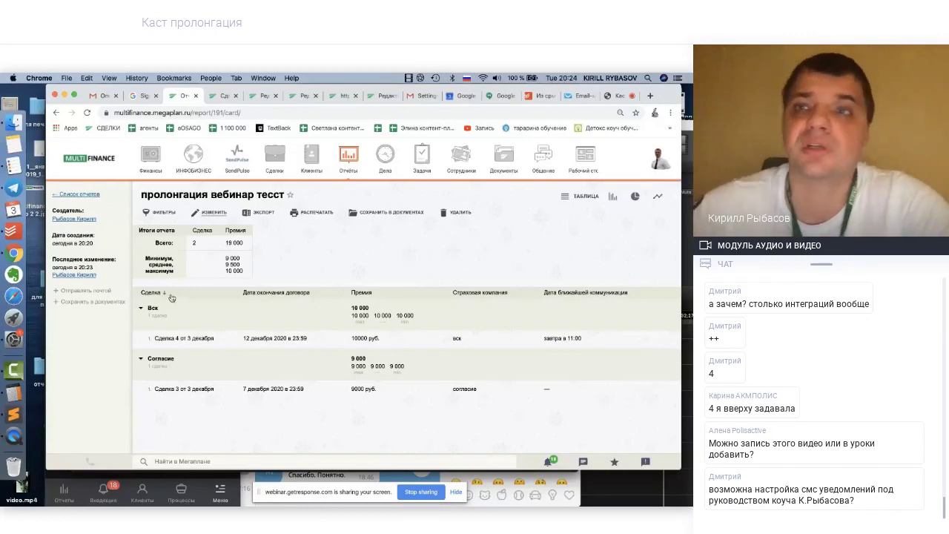
left_click(614, 92)
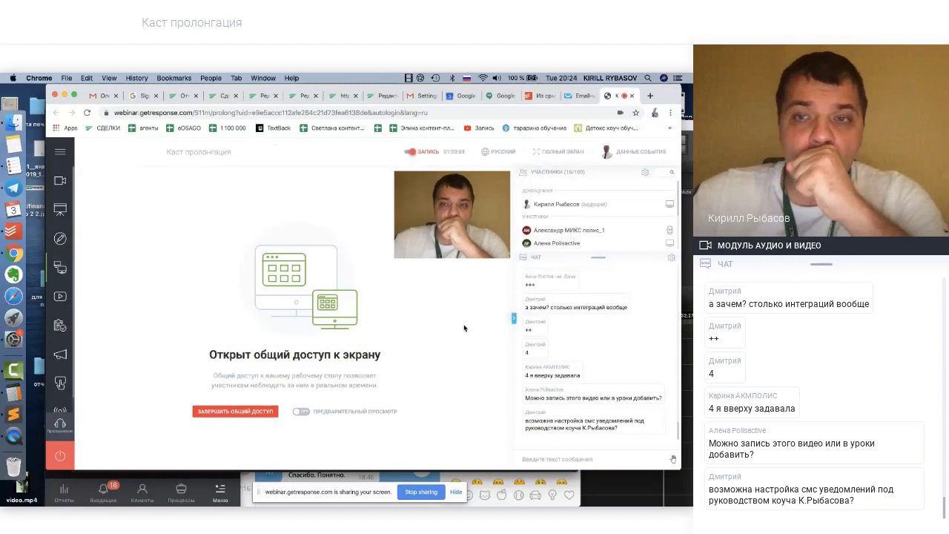